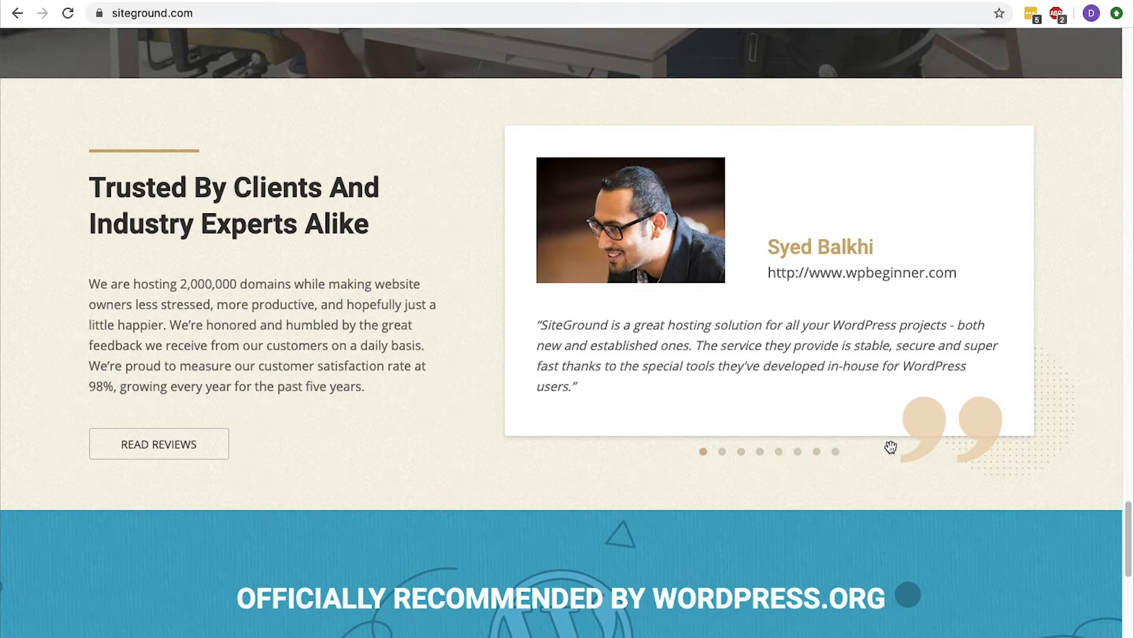
{"action": "left_click", "coordinate": [726, 458]}
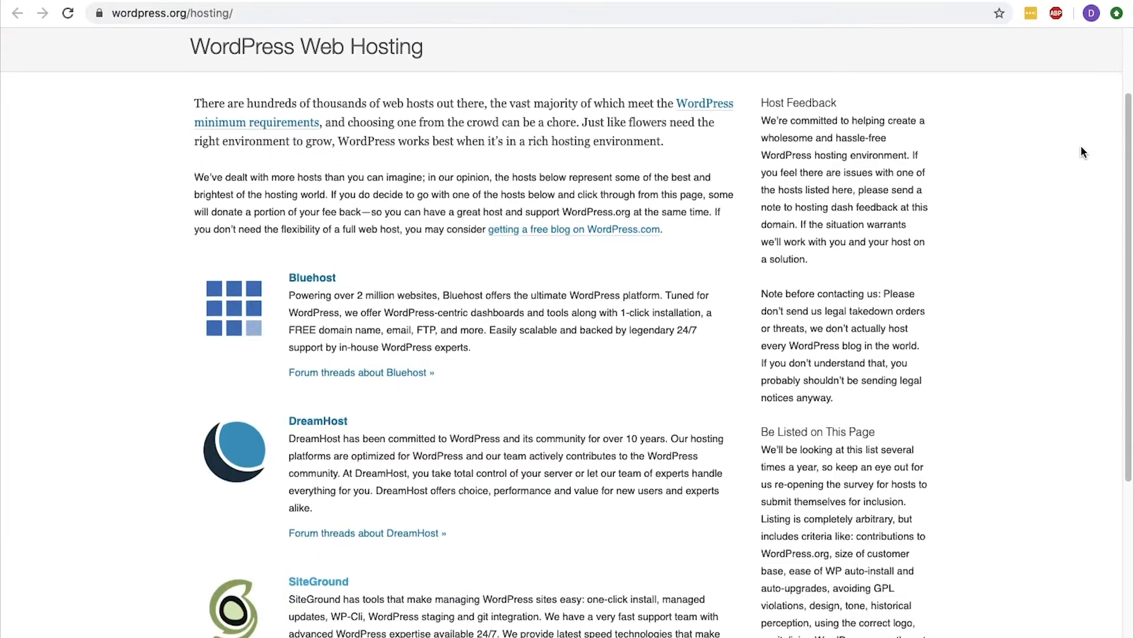
{"action": "scroll", "coordinate": [567, 330], "scroll_direction": "down", "scroll_amount": 5}
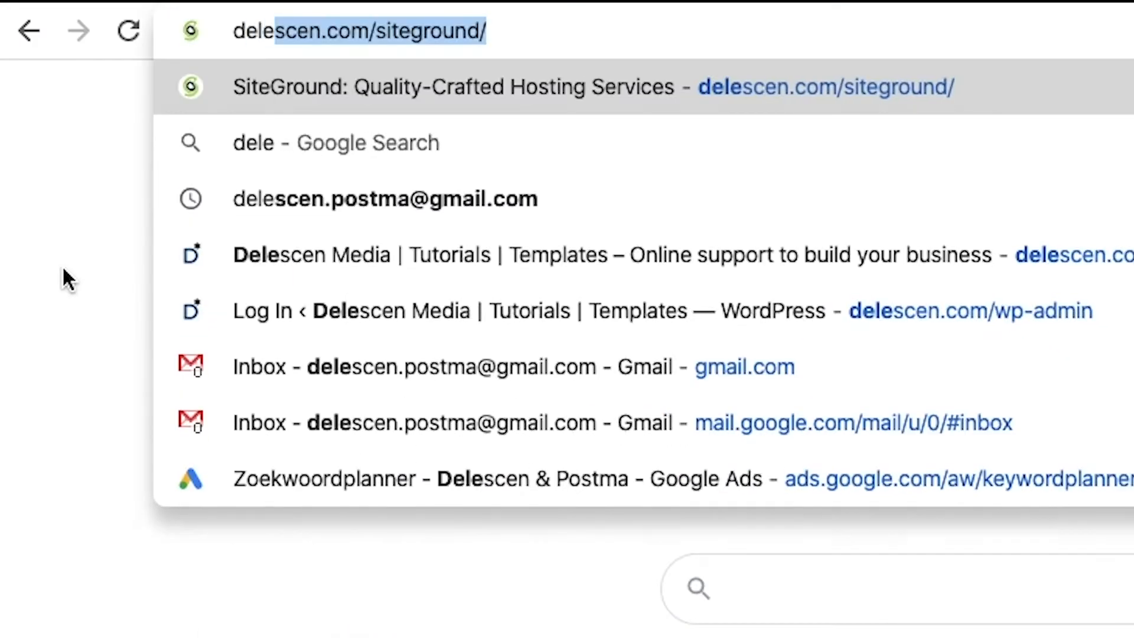
Go to delescen.com/siteground and open the managed WordPress Hosting offer.
{"action": "type", "text": "scen.com/sitegroun"}
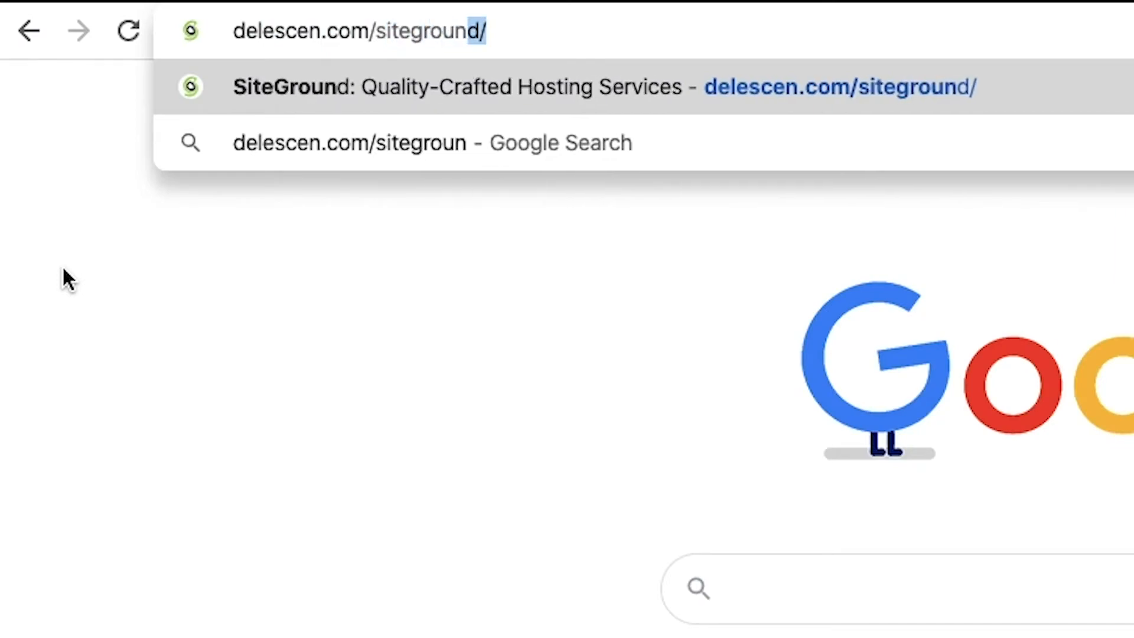
{"action": "key", "text": "Return"}
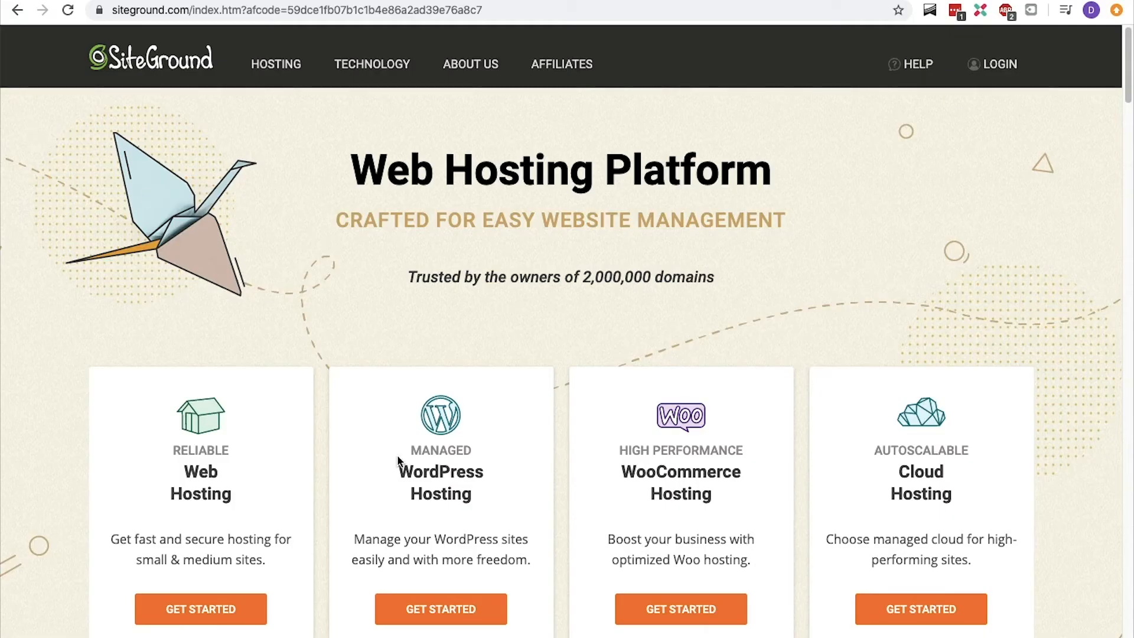
{"action": "left_click", "coordinate": [434, 599]}
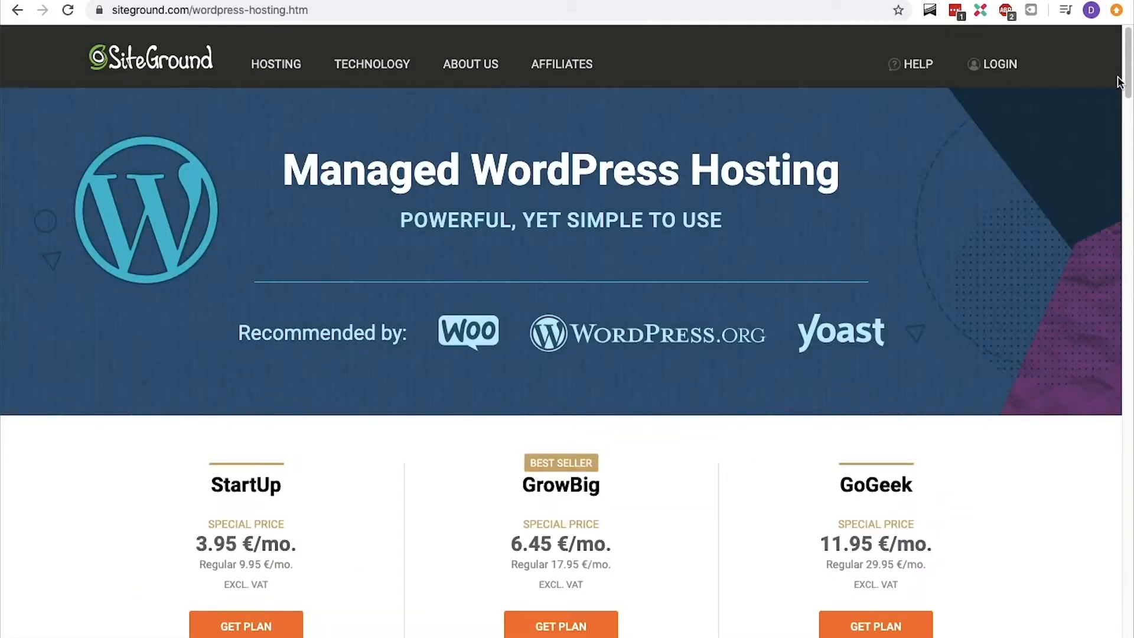
Examine the prices and included features of the StartUp and GrowBig WordPress hosting plans.
{"action": "scroll", "coordinate": [362, 239], "scroll_direction": "down", "scroll_amount": 6}
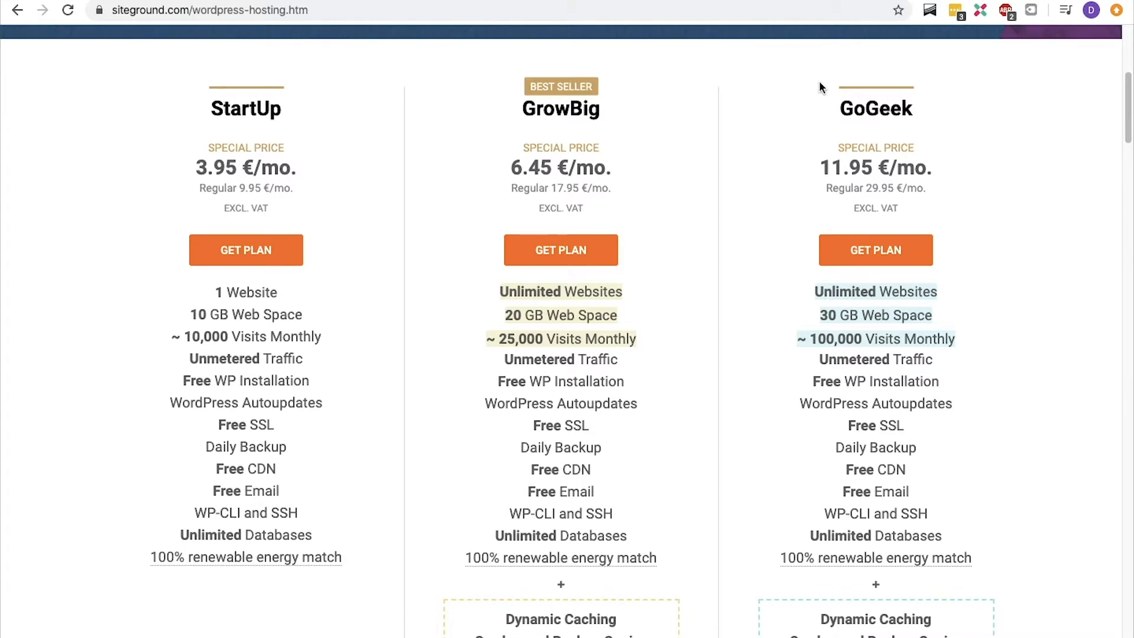
{"action": "left_click_drag", "start_coordinate": [218, 425], "coordinate": [278, 428]}
{"action": "left_click", "coordinate": [213, 493]}
{"action": "left_click_drag", "start_coordinate": [213, 493], "coordinate": [290, 495]}
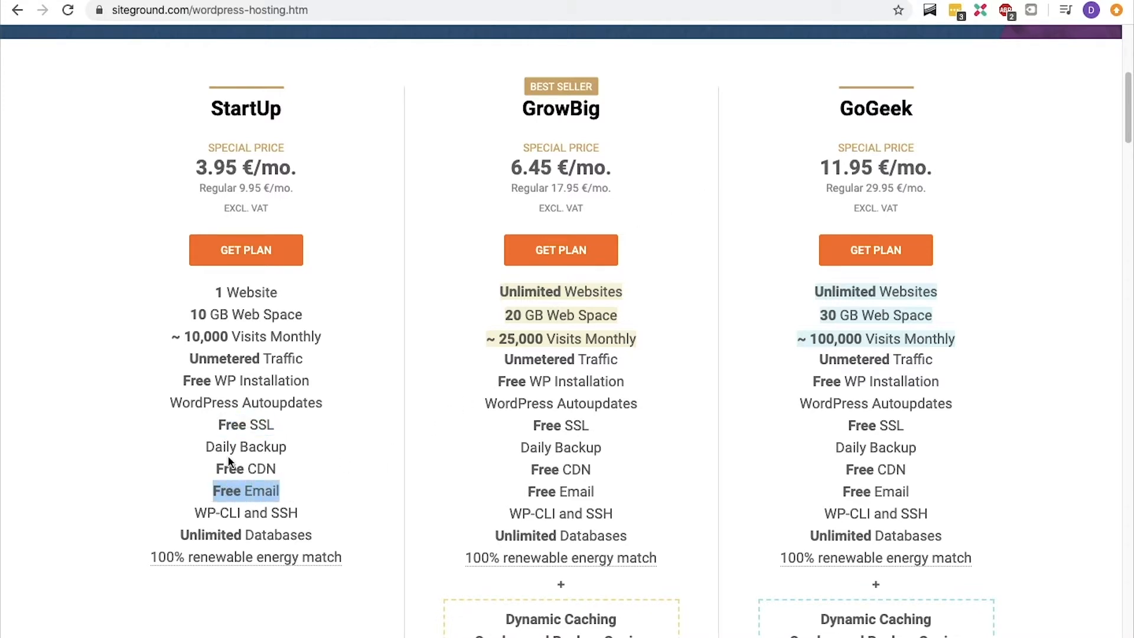
{"action": "left_click_drag", "start_coordinate": [205, 447], "coordinate": [287, 449]}
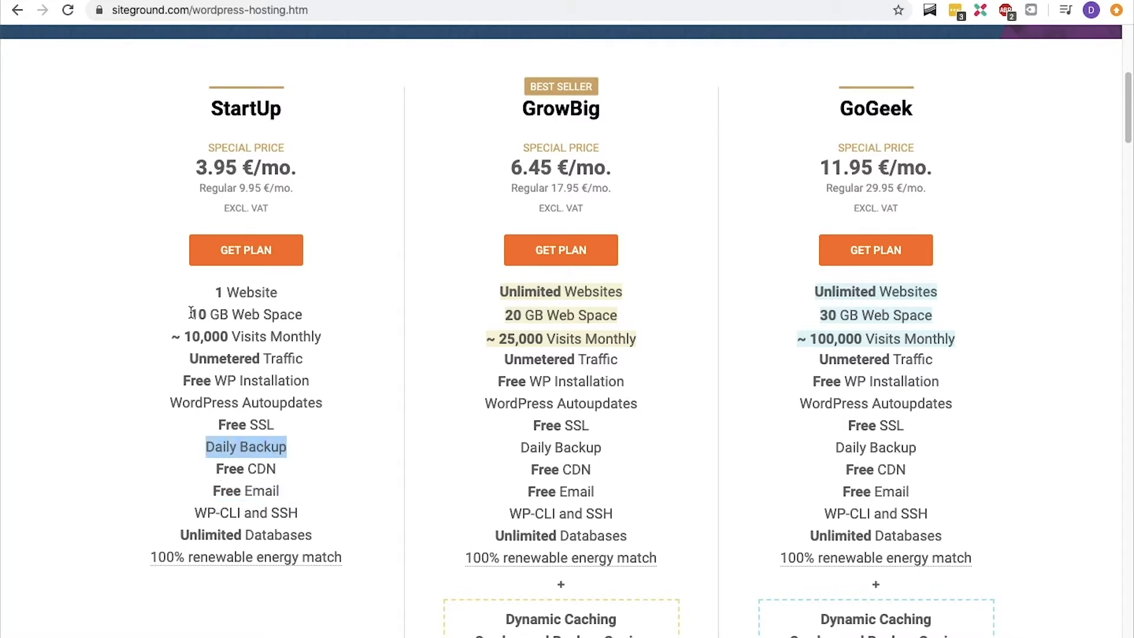
{"action": "left_click_drag", "start_coordinate": [190, 314], "coordinate": [290, 317]}
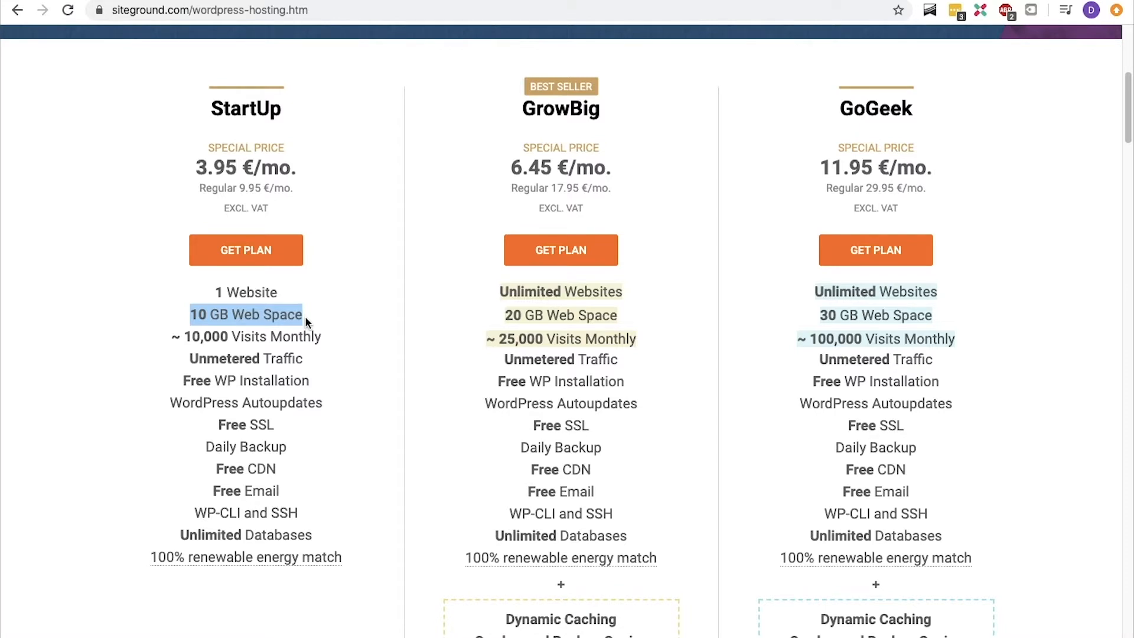
{"action": "left_click_drag", "start_coordinate": [512, 115], "coordinate": [618, 168]}
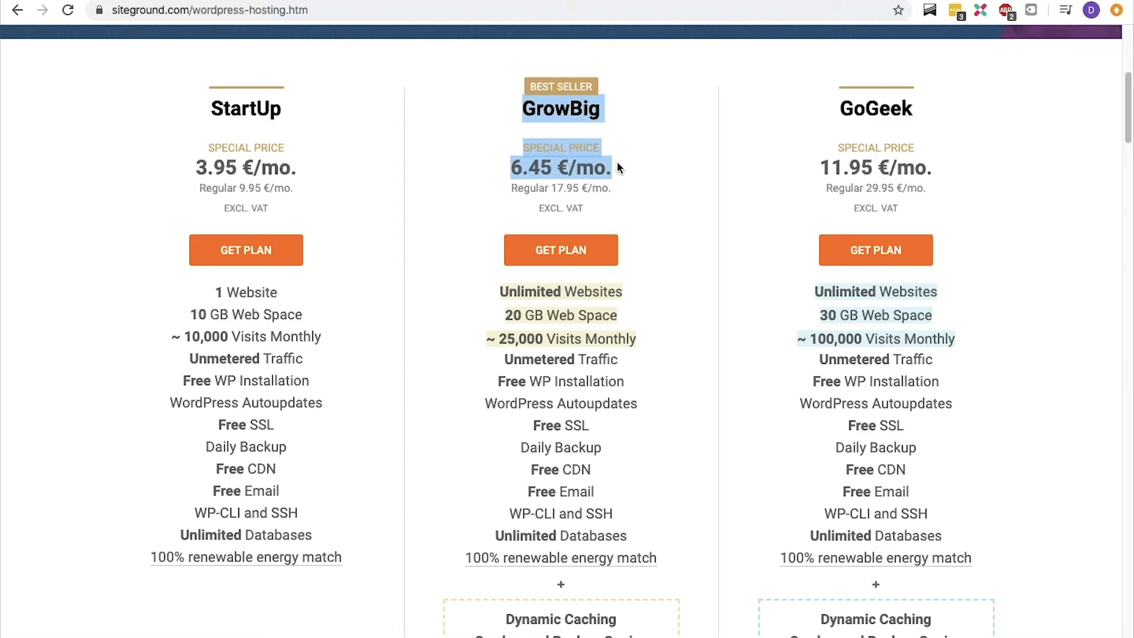
{"action": "left_click", "coordinate": [617, 162]}
Order the StartUp plan with the new domain howtocreateatestwebsite.com and proceed to the review form.
{"action": "left_click", "coordinate": [282, 251]}
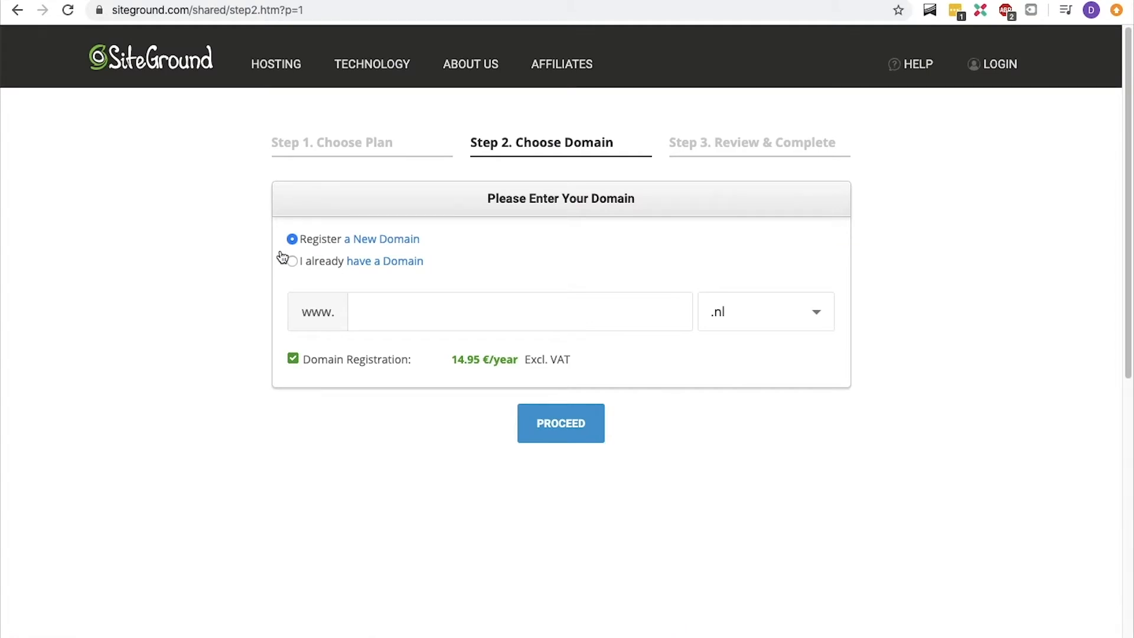
{"action": "left_click", "coordinate": [358, 307]}
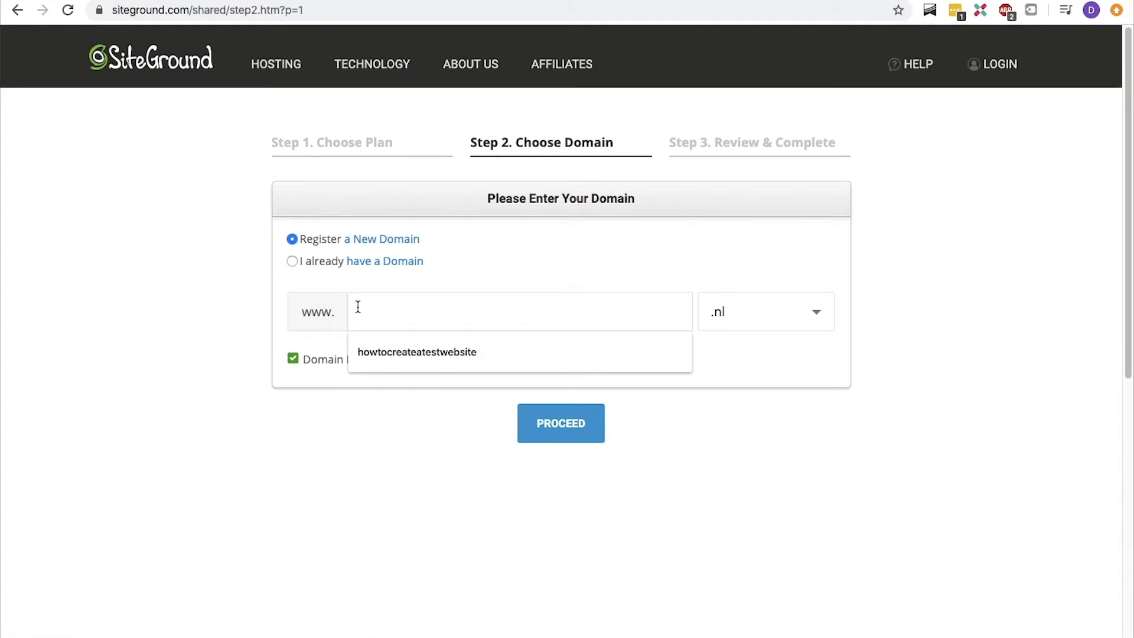
{"action": "type", "text": "howtocreateatestwebsite"}
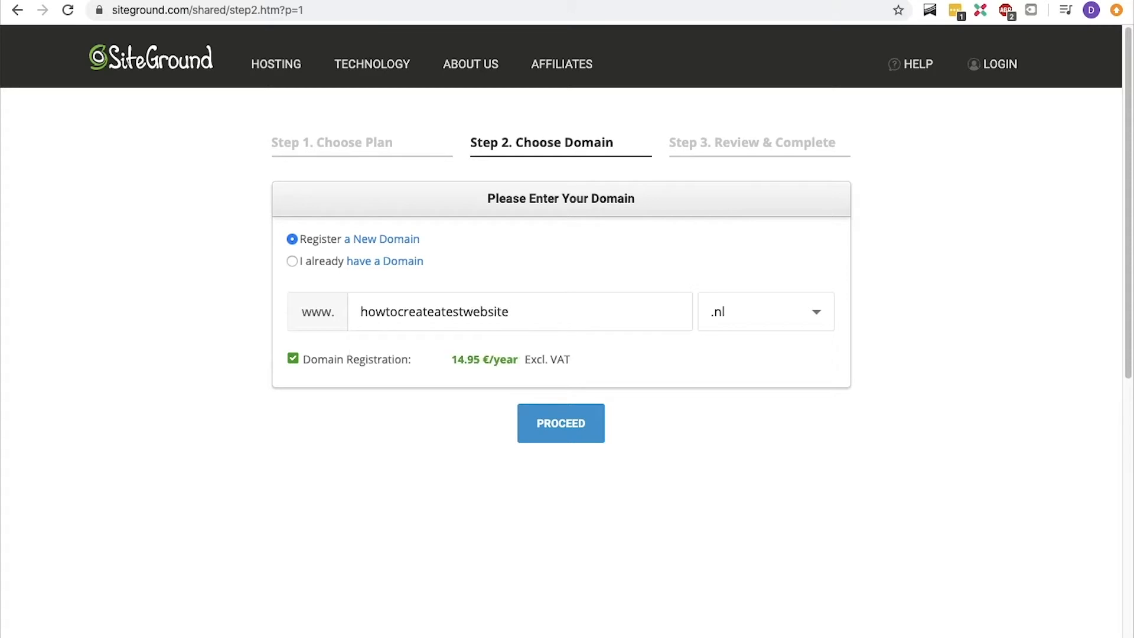
{"action": "left_click", "coordinate": [769, 313]}
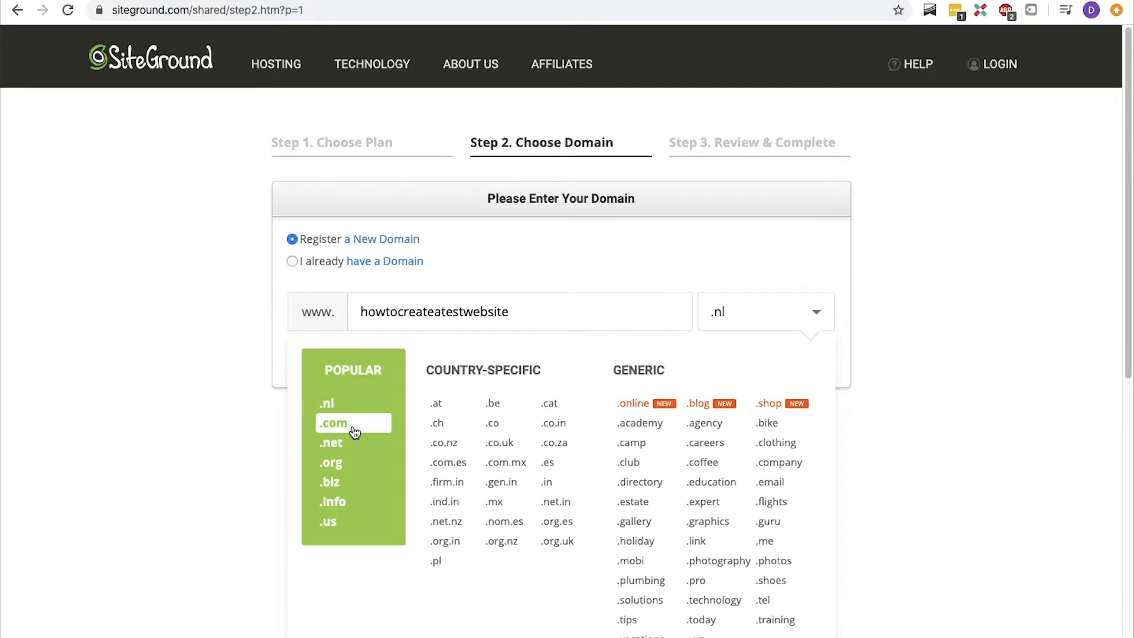
{"action": "left_click", "coordinate": [353, 431]}
{"action": "left_click", "coordinate": [562, 433]}
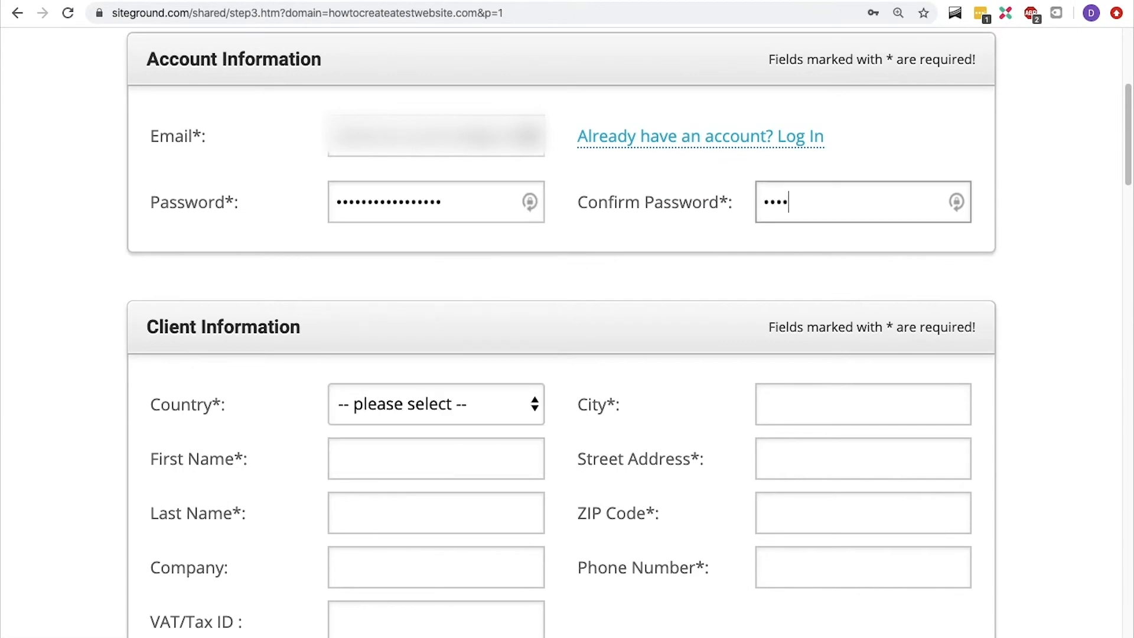
Enter the account email and password in the account information, and confirm the password.
{"action": "scroll", "coordinate": [567, 296], "scroll_direction": "down", "scroll_amount": 5}
{"action": "left_click", "coordinate": [436, 158]}
{"action": "scroll", "coordinate": [434, 593], "scroll_direction": "down", "scroll_amount": 15}
Set the client's country to Netherlands and fill in the first name, last name, company and city.
{"action": "left_click", "coordinate": [400, 342]}
{"action": "key", "text": "Tab"}
{"action": "type", "text": "René"}
{"action": "key", "text": "Tab"}
{"action": "type", "text": "Delescen"}
Complete the client information with the street address, ZIP code, phone number and VAT/Tax ID.
{"action": "key", "text": "Tab"}
{"action": "type", "text": "René Delescen Online MarAmsterdam"}
{"action": "key", "text": "Tab"}
{"action": "key", "text": "Tab"}
{"action": "type", "text": "1102BL"}
{"action": "key", "text": "Tab"}
{"action": "type", "text": "0612345678"}
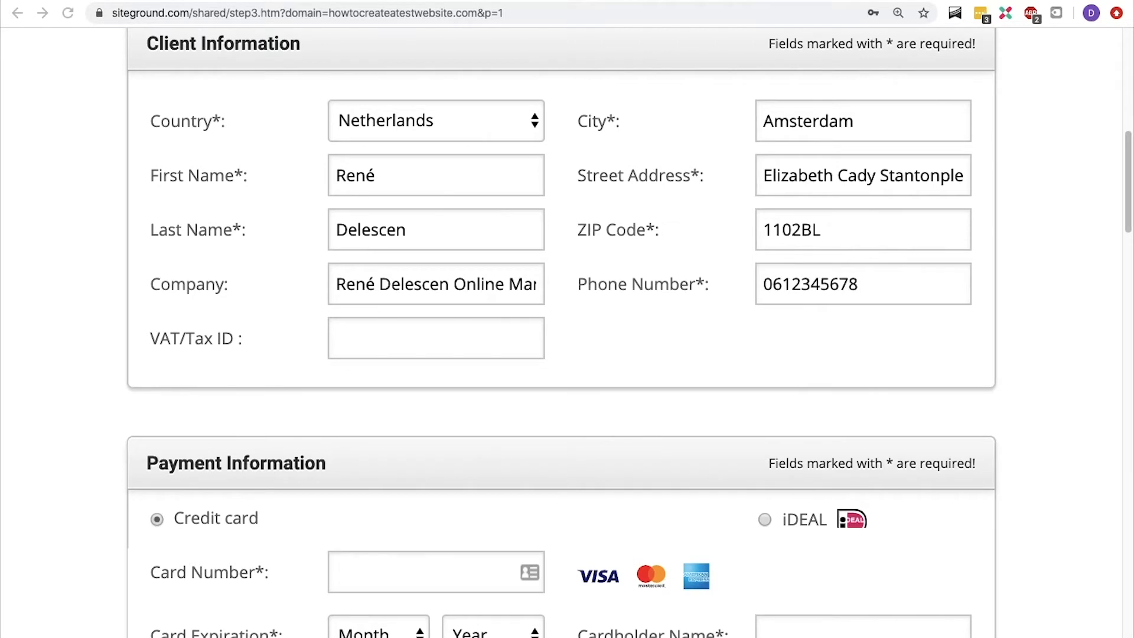
{"action": "left_click", "coordinate": [398, 334]}
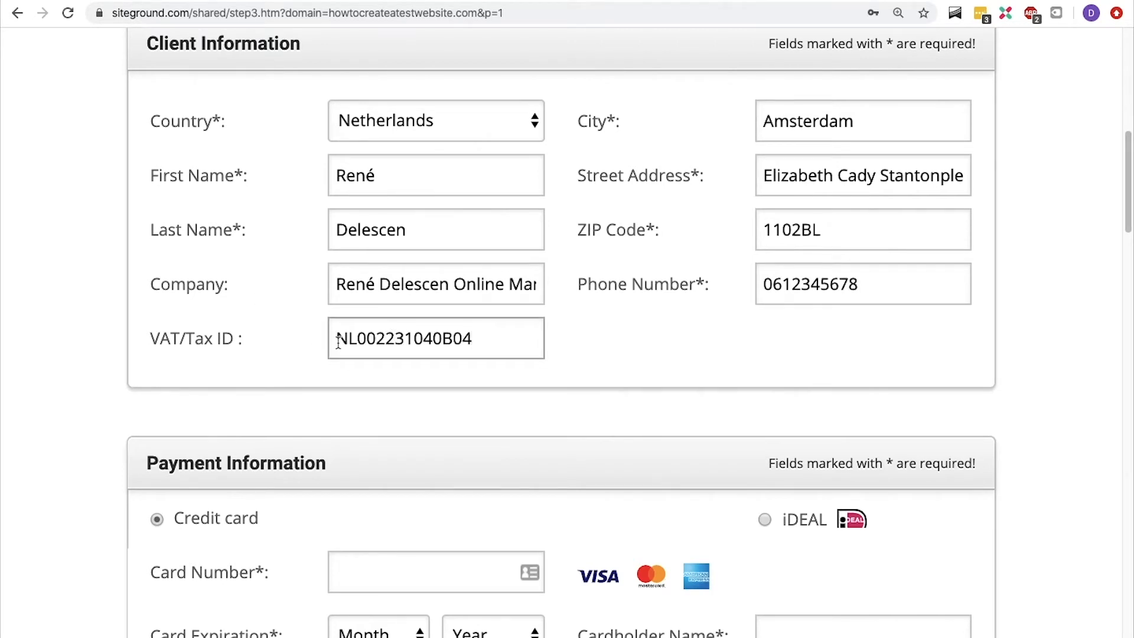
{"action": "left_click", "coordinate": [59, 298]}
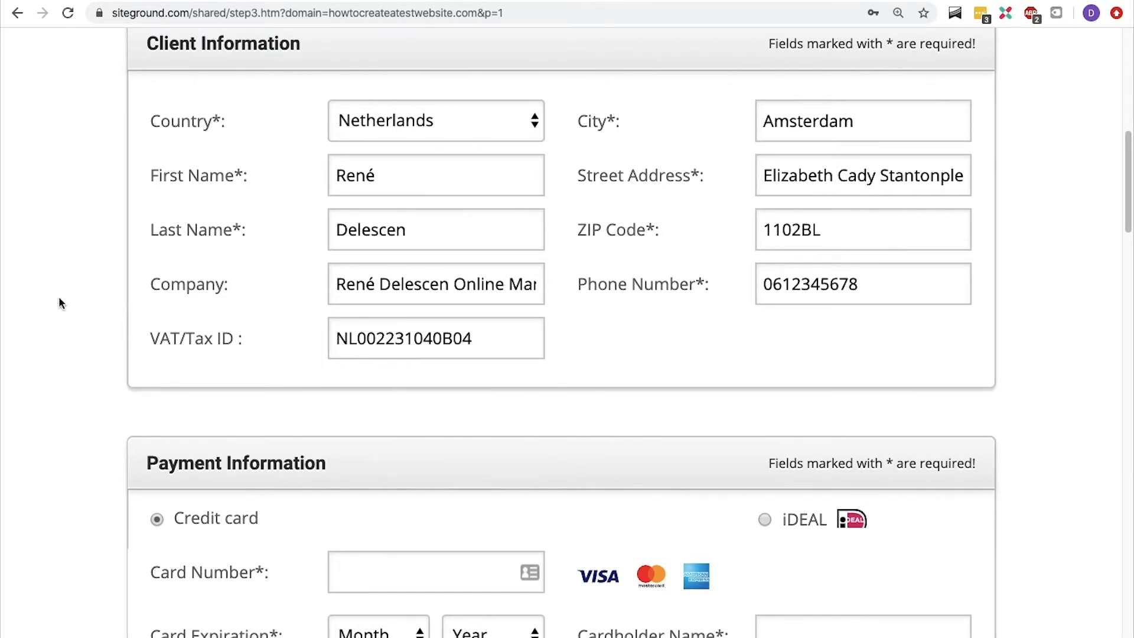
Choose iDEAL as the payment method in the payment information.
{"action": "scroll", "coordinate": [58, 297], "scroll_direction": "down", "scroll_amount": 2}
{"action": "scroll", "coordinate": [59, 299], "scroll_direction": "down", "scroll_amount": 5}
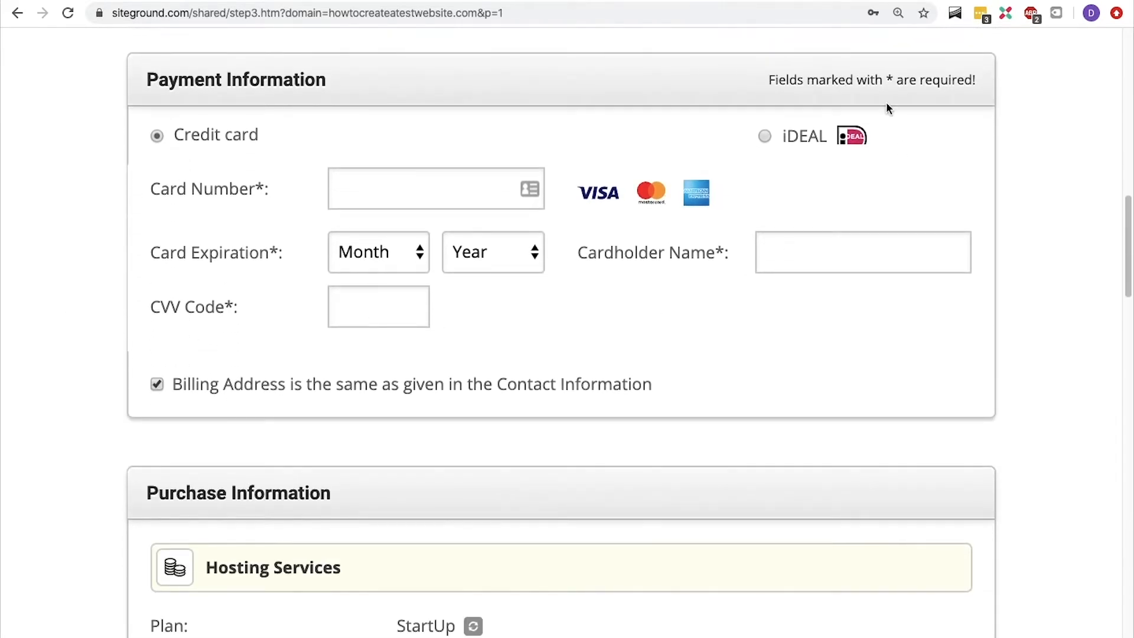
{"action": "left_click", "coordinate": [765, 136]}
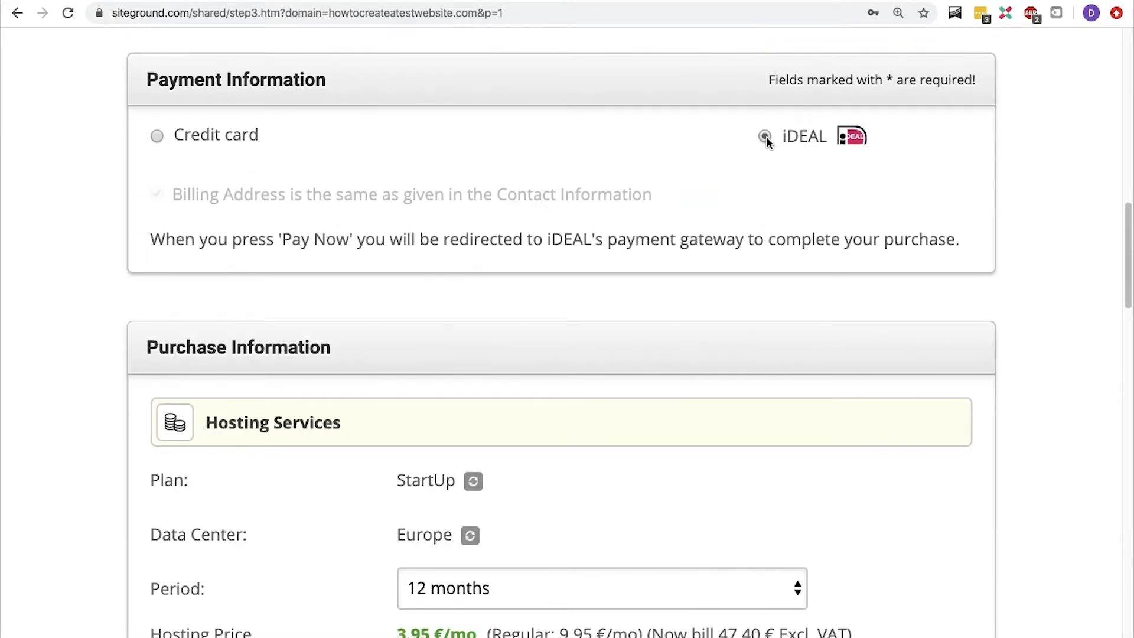
Open the hosting plan and the data center for editing in the purchase information.
{"action": "scroll", "coordinate": [767, 141], "scroll_direction": "down", "scroll_amount": 4}
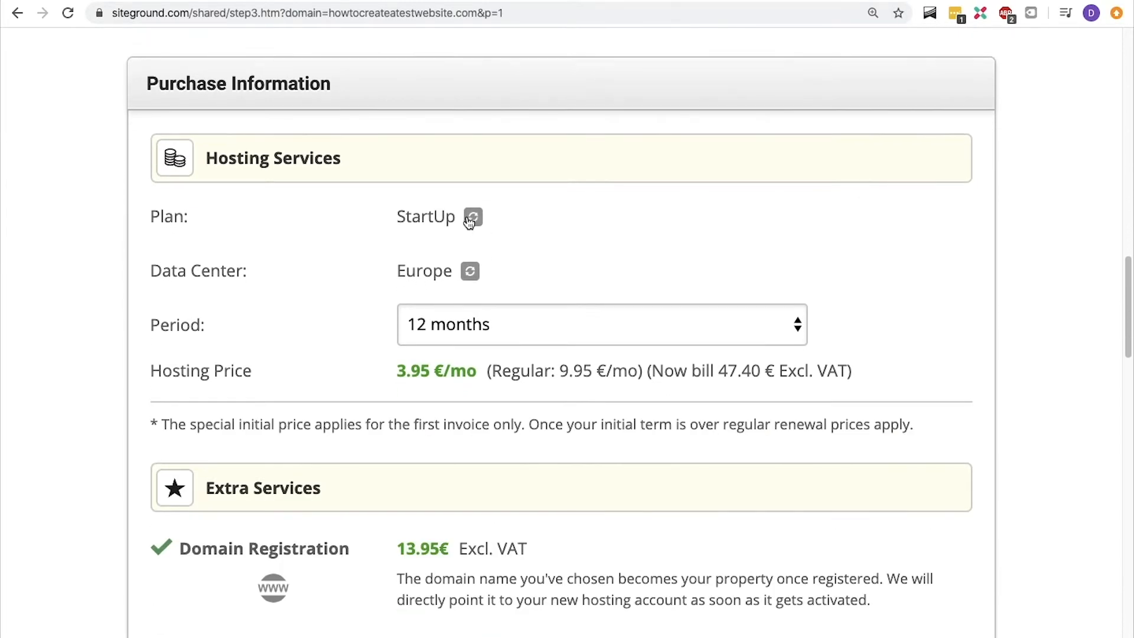
{"action": "left_click", "coordinate": [474, 217]}
{"action": "left_click", "coordinate": [473, 215]}
{"action": "left_click", "coordinate": [472, 217]}
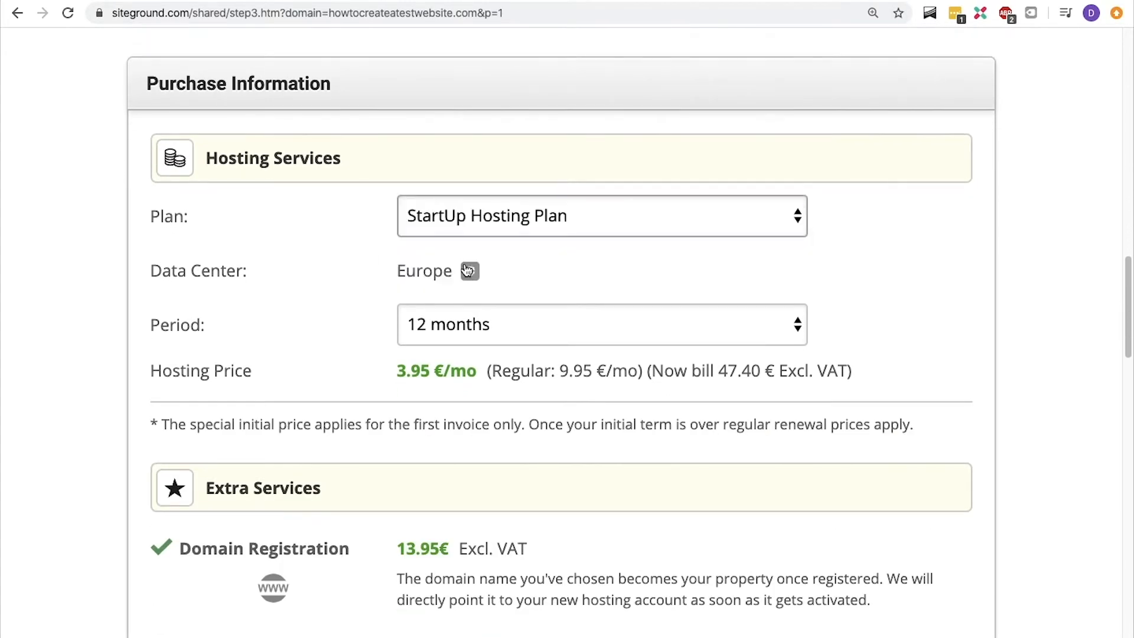
{"action": "left_click", "coordinate": [471, 270]}
{"action": "left_click", "coordinate": [464, 272]}
{"action": "left_click", "coordinate": [464, 273]}
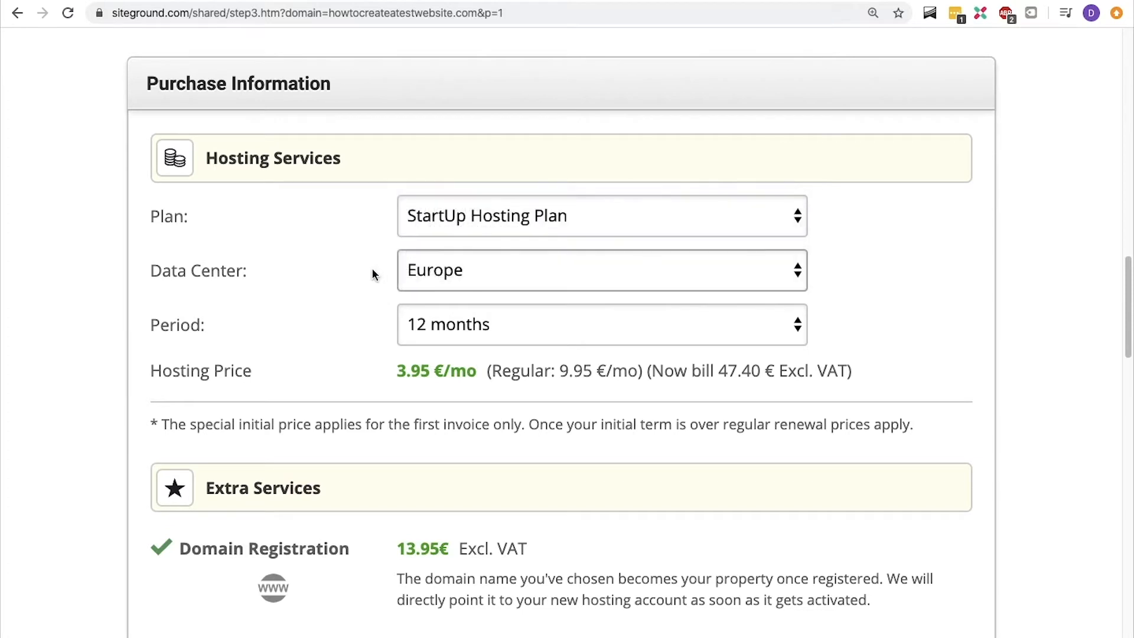
Try hosting periods of 24 months, 36 months and the 1-month trial, and set the period back to 12 months.
{"action": "left_click", "coordinate": [552, 332]}
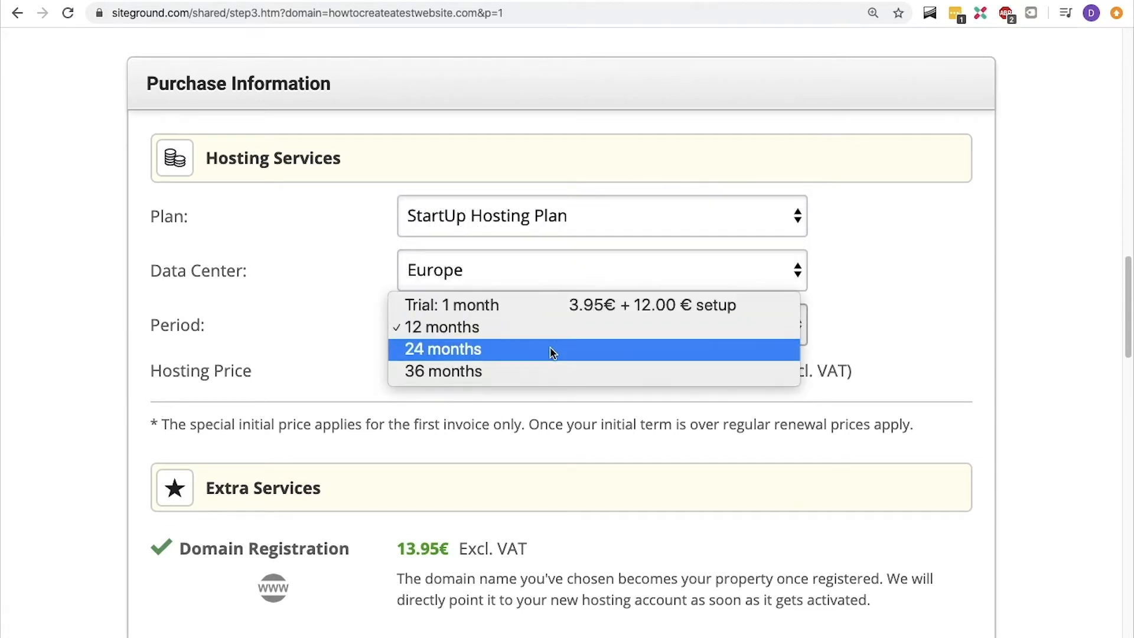
{"action": "left_click", "coordinate": [551, 349]}
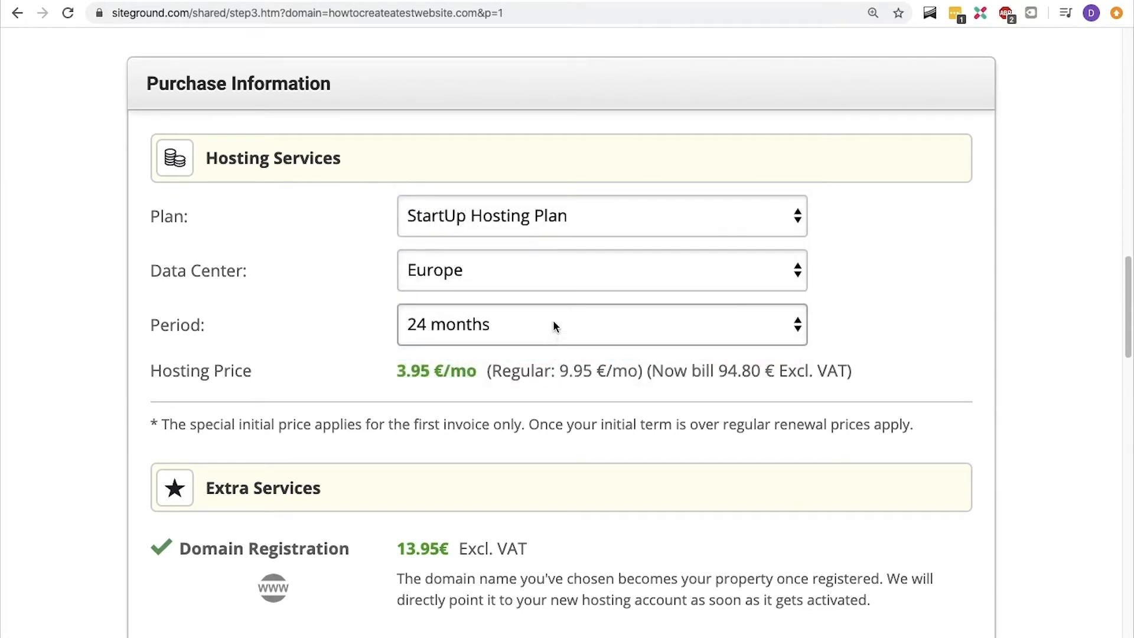
{"action": "left_click", "coordinate": [554, 325]}
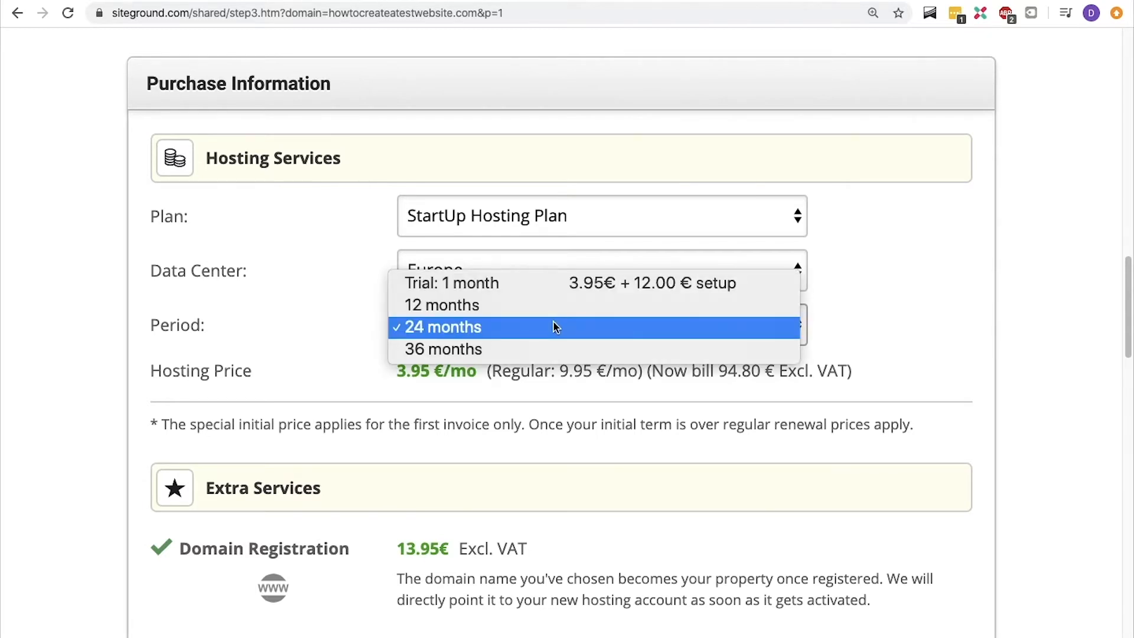
{"action": "left_click", "coordinate": [550, 348]}
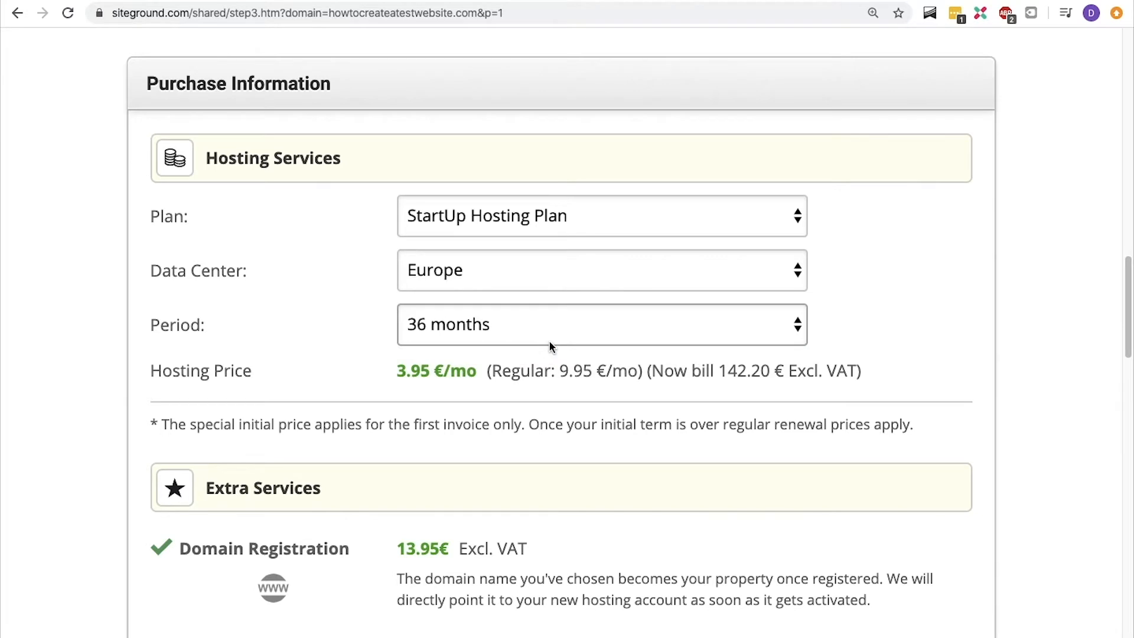
{"action": "left_click", "coordinate": [549, 329]}
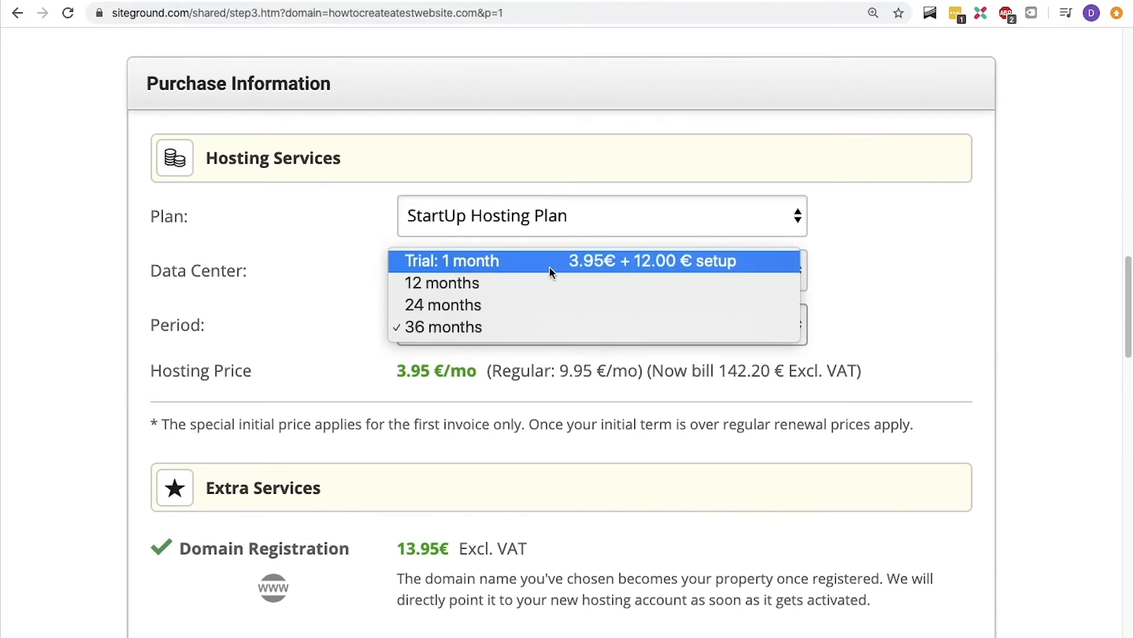
{"action": "left_click", "coordinate": [549, 262]}
{"action": "left_click", "coordinate": [537, 324]}
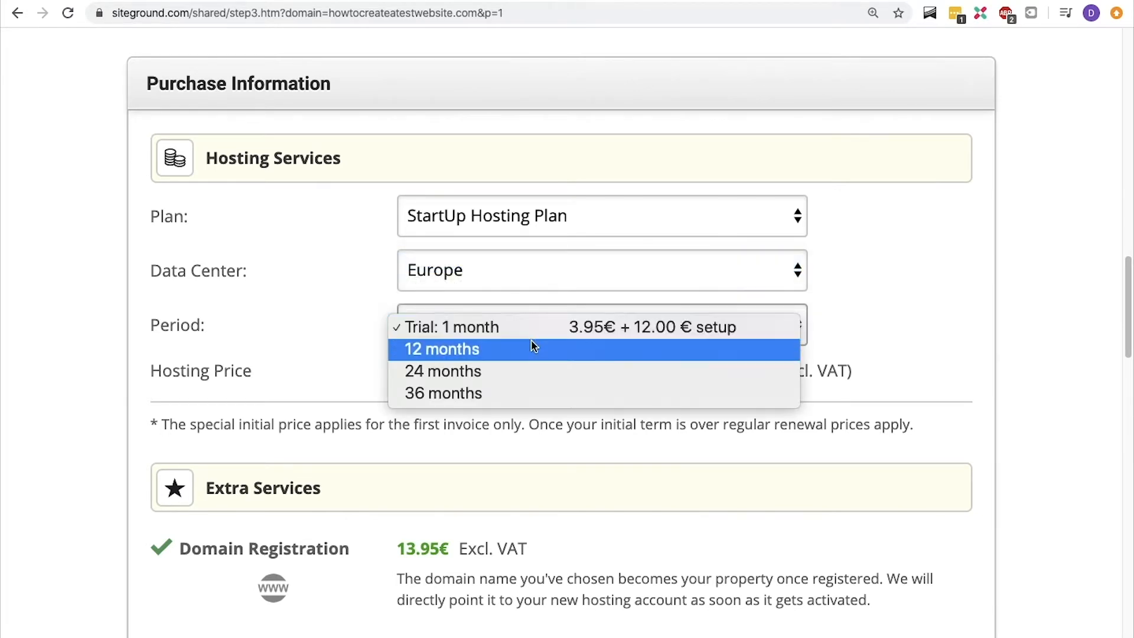
{"action": "left_click", "coordinate": [269, 371]}
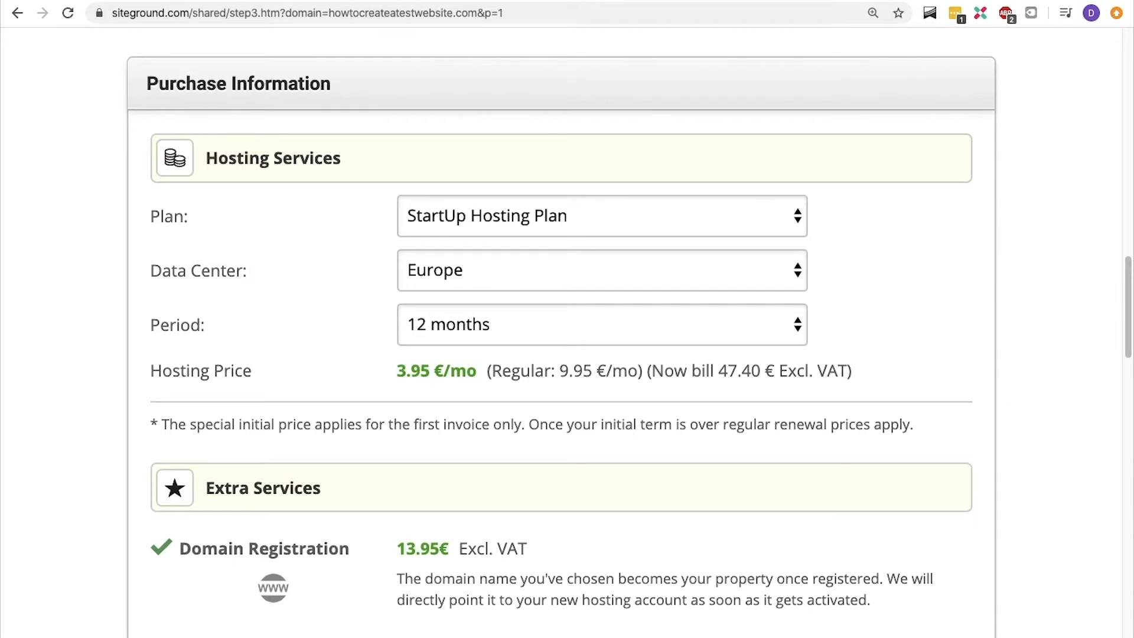
Add Domain Privacy to the order under the extra services.
{"action": "scroll", "coordinate": [312, 332], "scroll_direction": "down", "scroll_amount": 5}
{"action": "scroll", "coordinate": [315, 333], "scroll_direction": "down", "scroll_amount": 3}
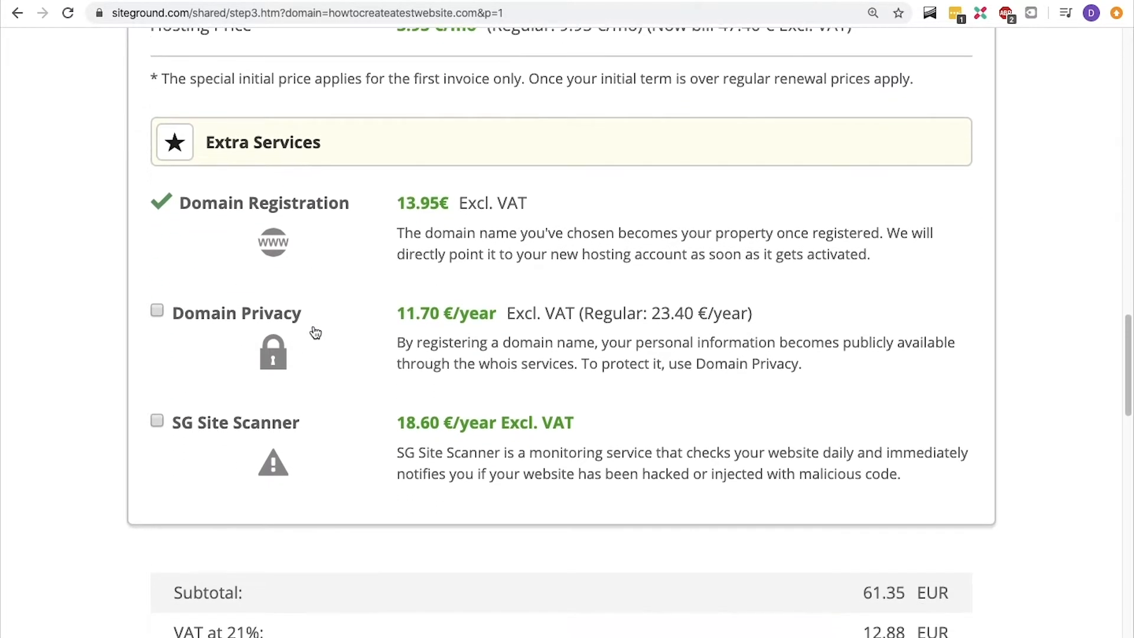
{"action": "left_click", "coordinate": [157, 246]}
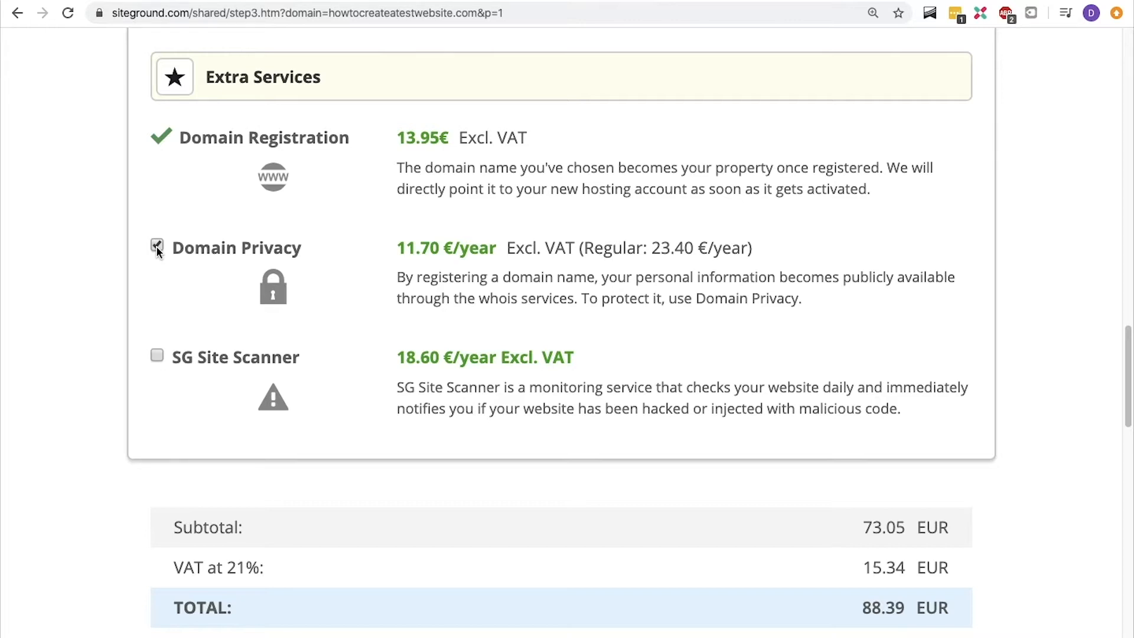
Agree to the SiteGround Terms of Service and Privacy Policy and submit the order for payment.
{"action": "scroll", "coordinate": [155, 246], "scroll_direction": "down", "scroll_amount": 6}
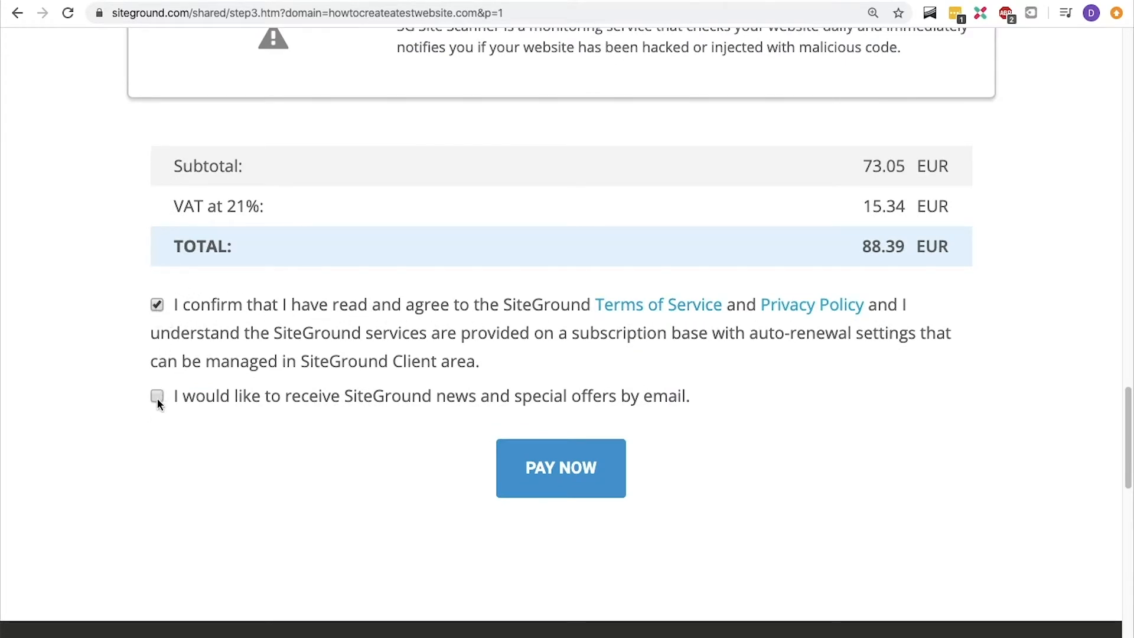
{"action": "left_click", "coordinate": [575, 453]}
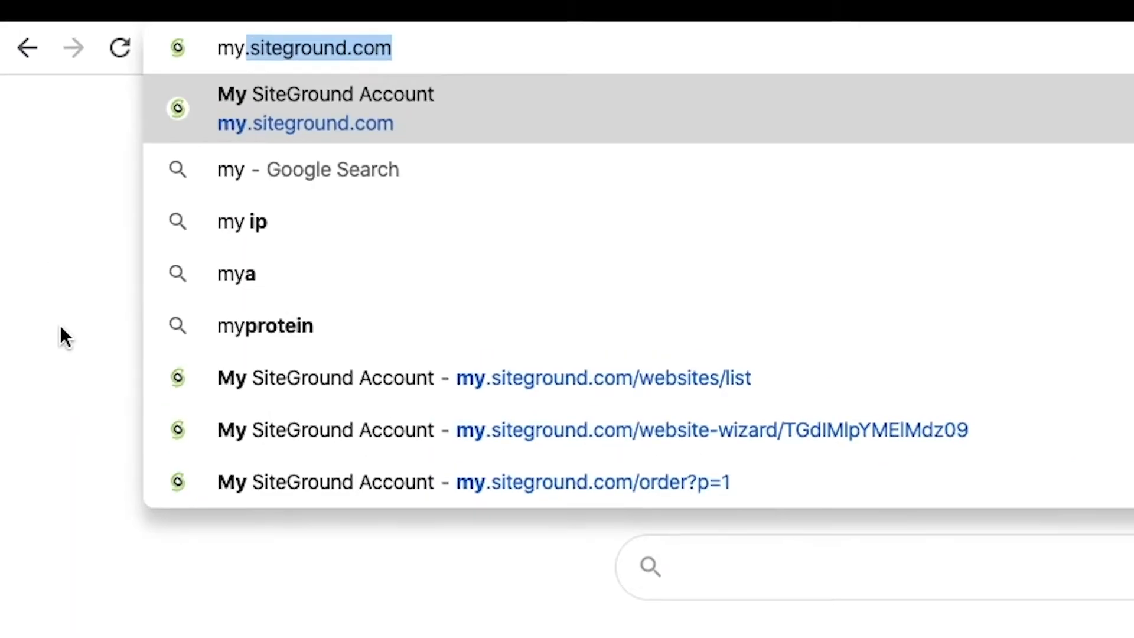
Go to the SiteGround client area at my.siteground.com.
{"action": "type", "text": ".siteg"}
{"action": "key", "text": "Return"}
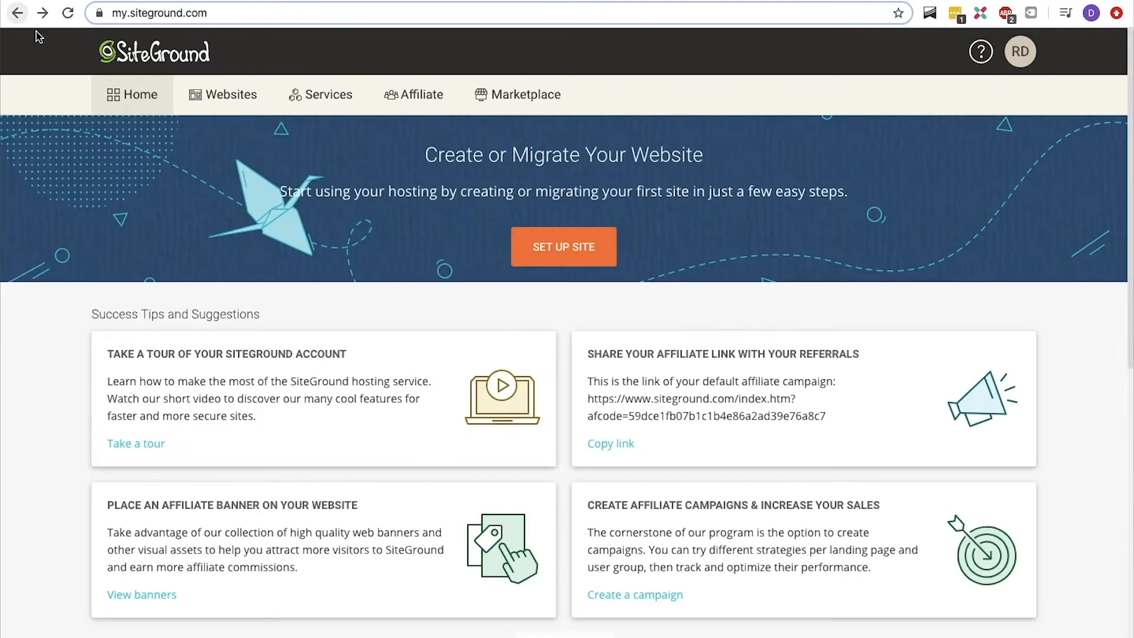
Begin the site setup on the hosting plan as a new website with WordPress as the application.
{"action": "left_click", "coordinate": [549, 245]}
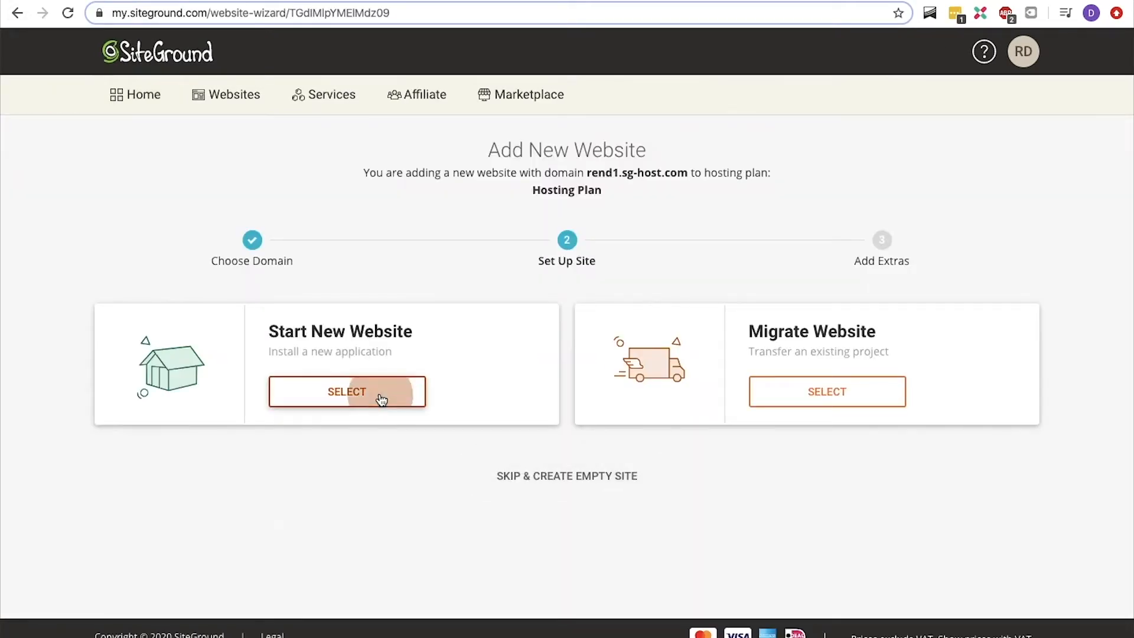
{"action": "left_click", "coordinate": [381, 397]}
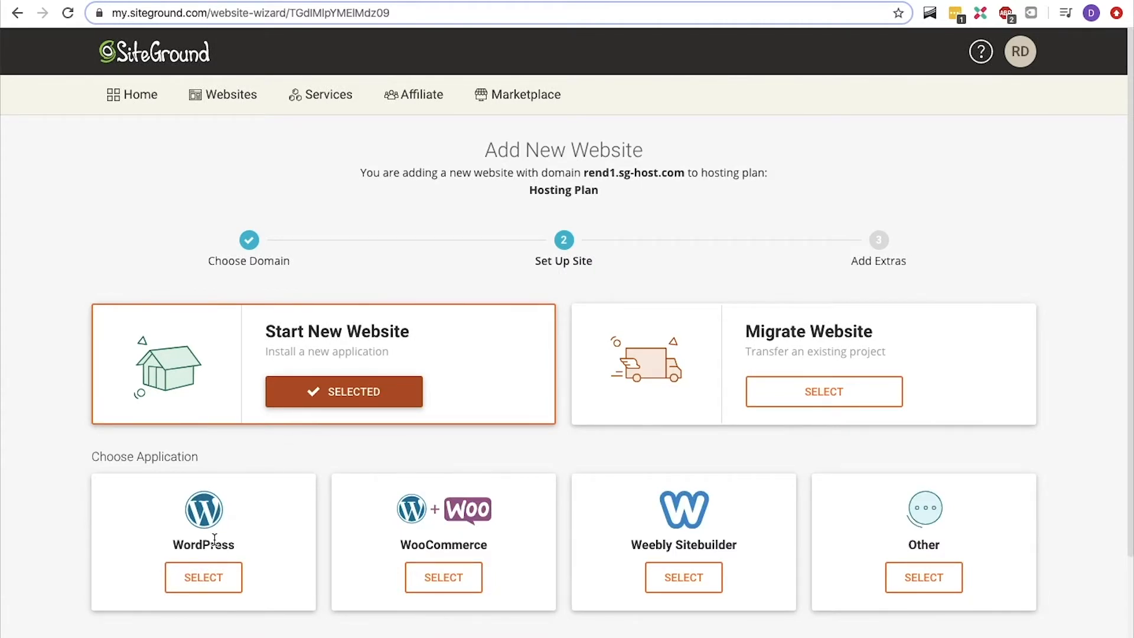
{"action": "left_click", "coordinate": [203, 576]}
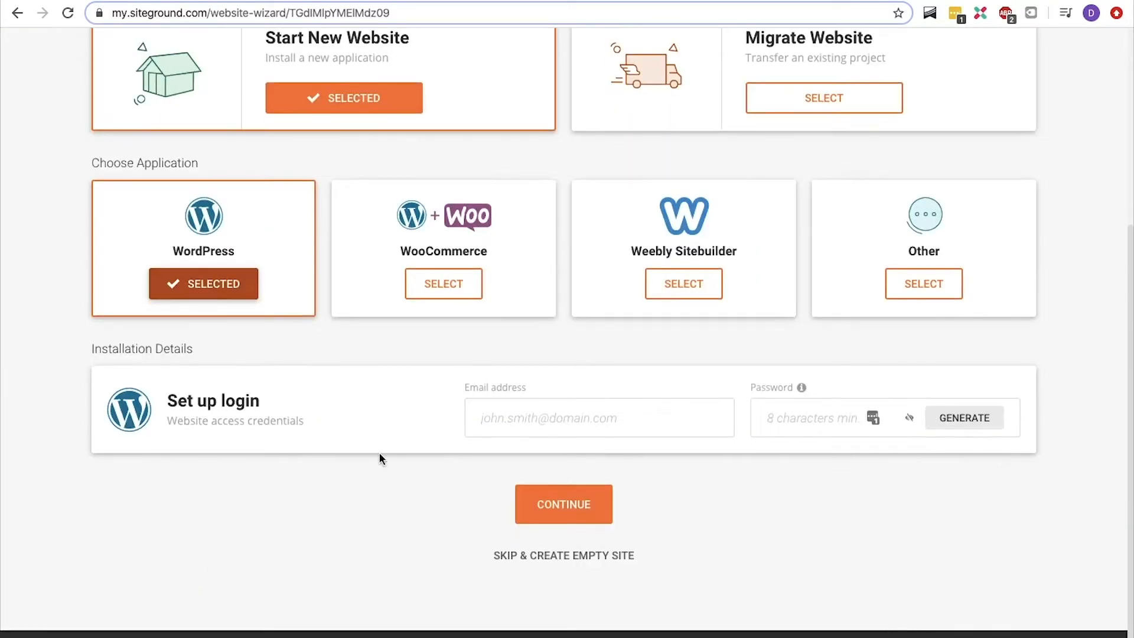
Enter the email address and password for the WordPress login and finish the site setup without adding SG Site Scanner.
{"action": "left_click", "coordinate": [530, 418]}
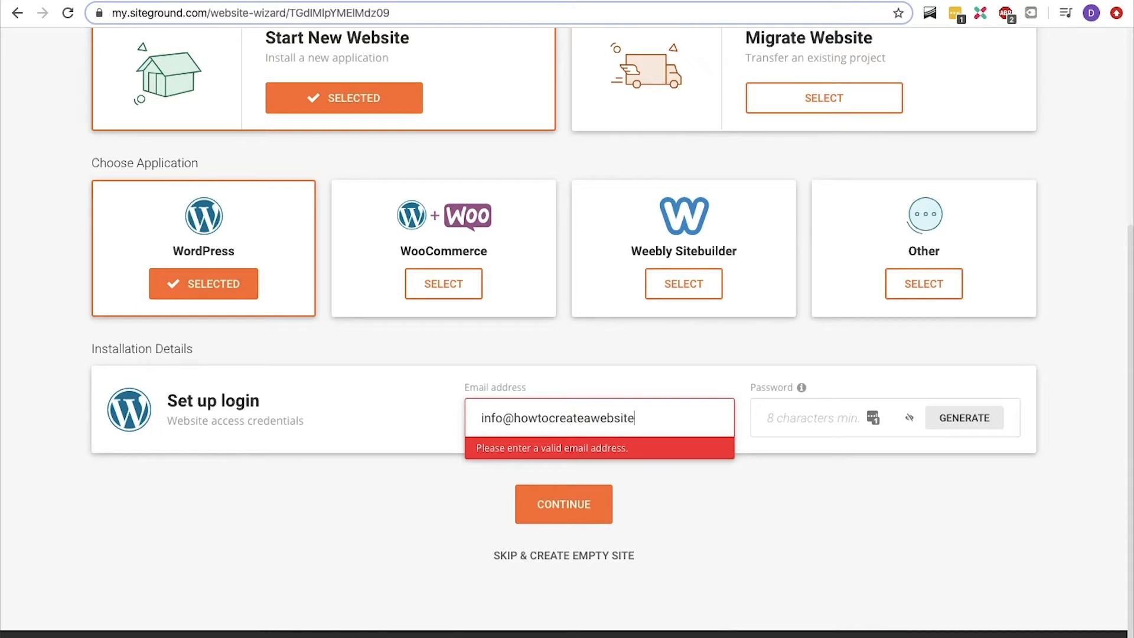
{"action": "key", "text": "Tab"}
{"action": "key", "text": "ctrl+v"}
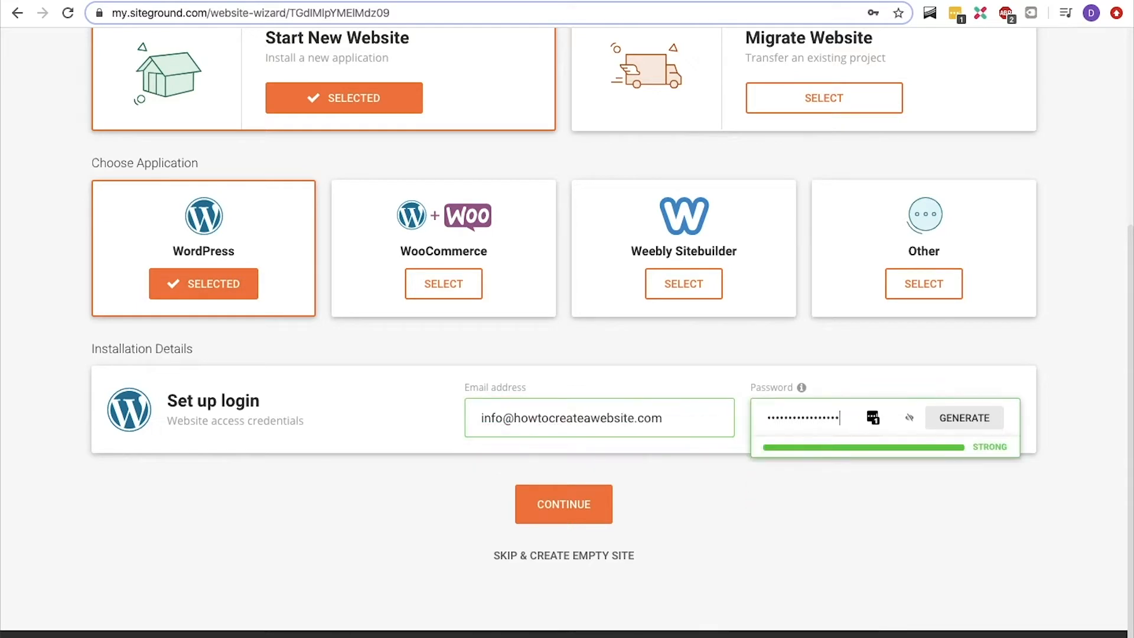
{"action": "left_click", "coordinate": [544, 499]}
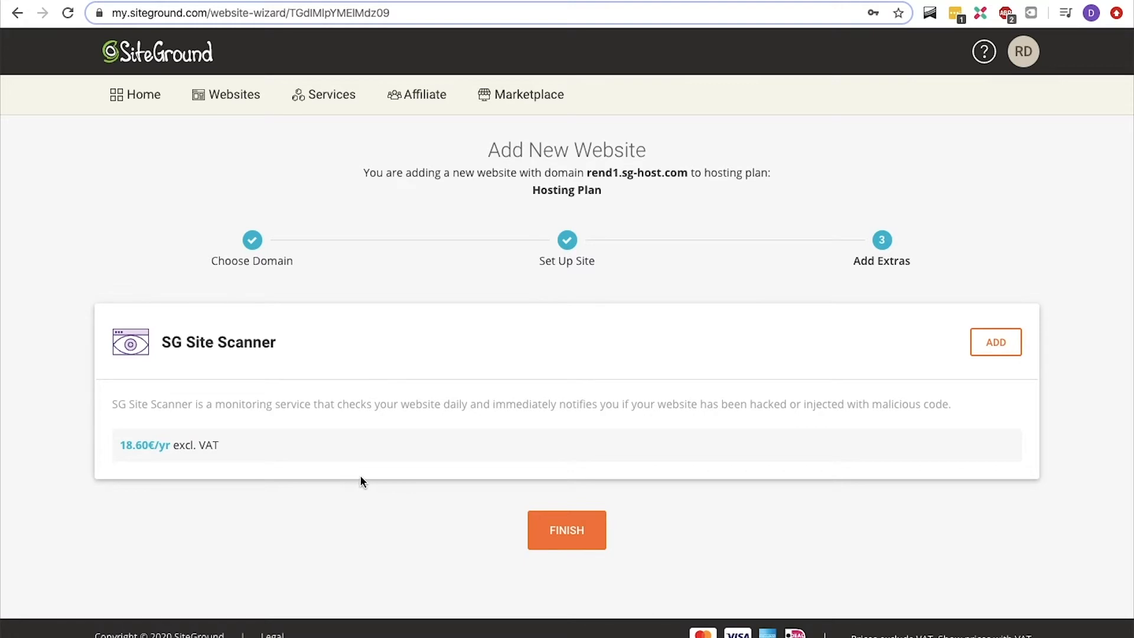
{"action": "left_click", "coordinate": [554, 522]}
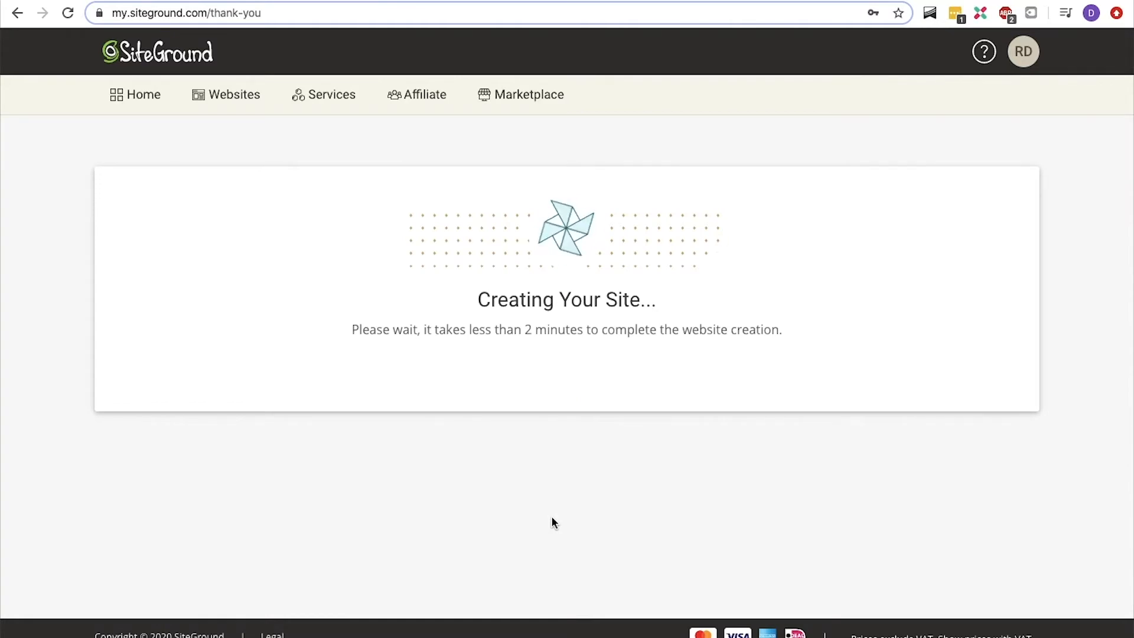
Go to the WordPress admin of rend1.sg-host.com through its WordPress Kit.
{"action": "left_click", "coordinate": [221, 100]}
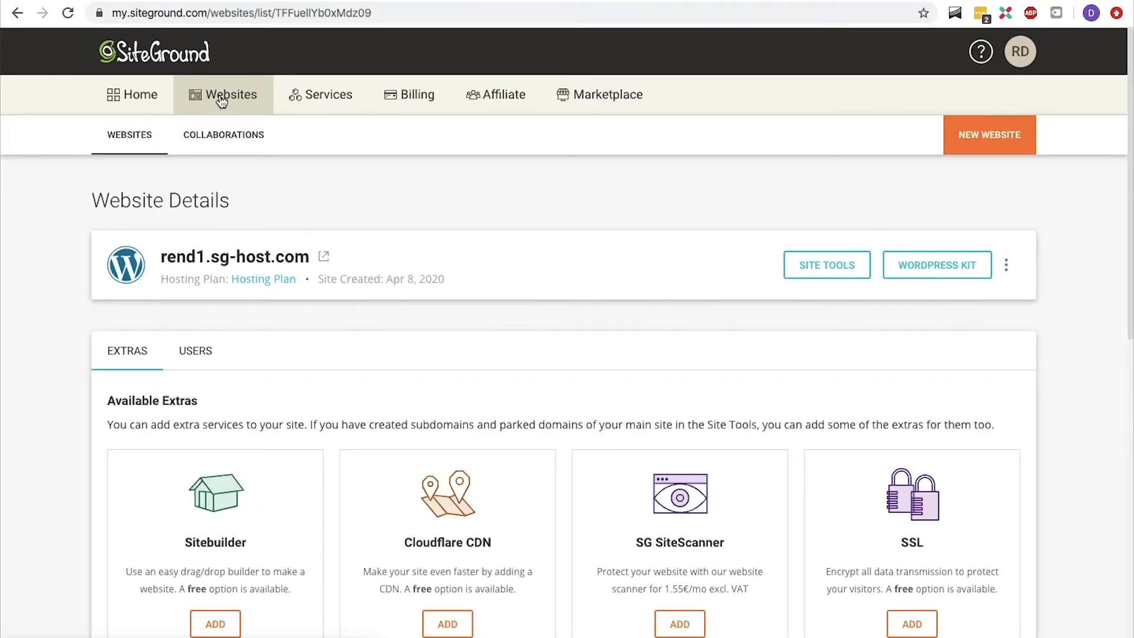
{"action": "left_click", "coordinate": [928, 263]}
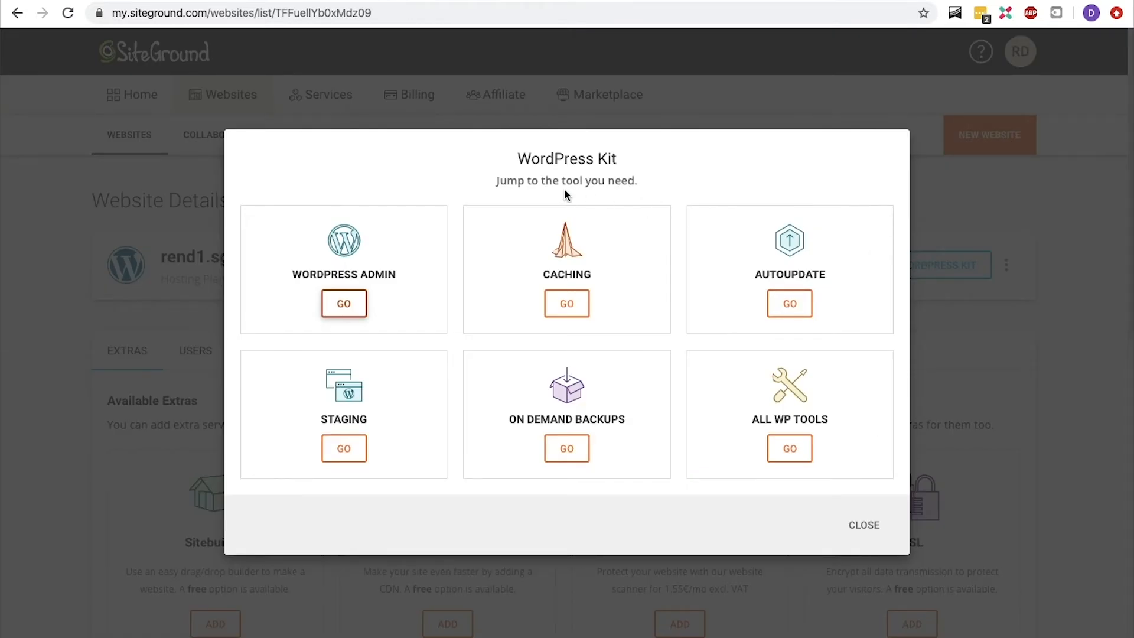
{"action": "left_click", "coordinate": [355, 303]}
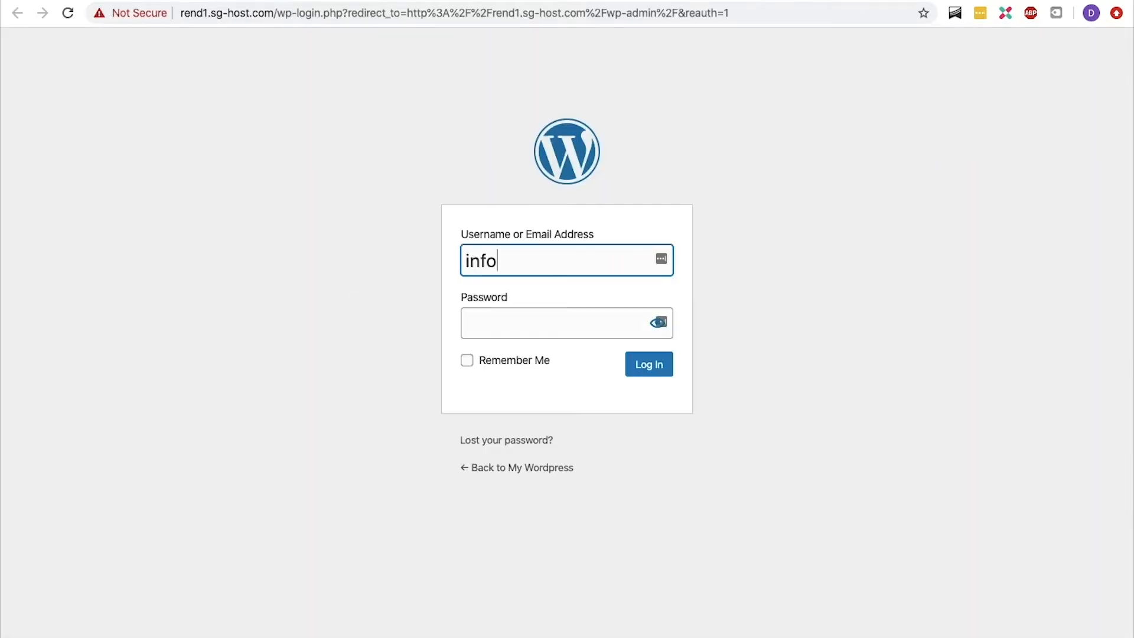
Log in to WordPress with the email address and password, and leave the starter wizard's welcome page.
{"action": "key", "text": "Tab"}
{"action": "type", "text": "•••••••••••••••••"}
{"action": "key", "text": "Return"}
{"action": "left_click", "coordinate": [653, 368]}
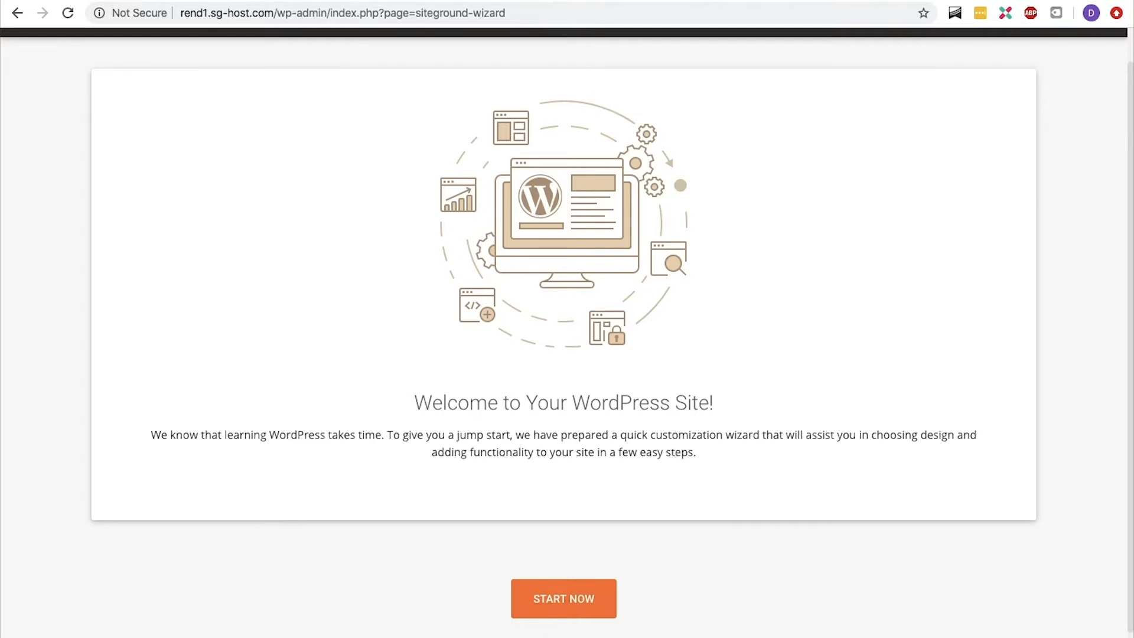
{"action": "left_click", "coordinate": [564, 636]}
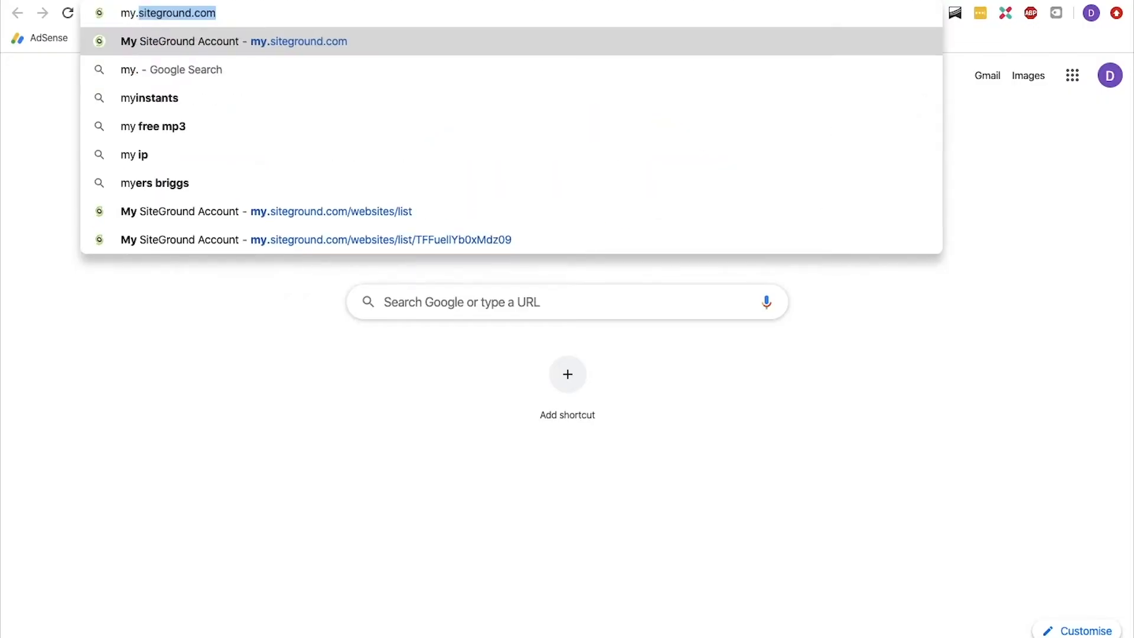
Go to my.siteground.com and open Site Tools for rend1.sg-host.com.
{"action": "type", "text": "siteground.com"}
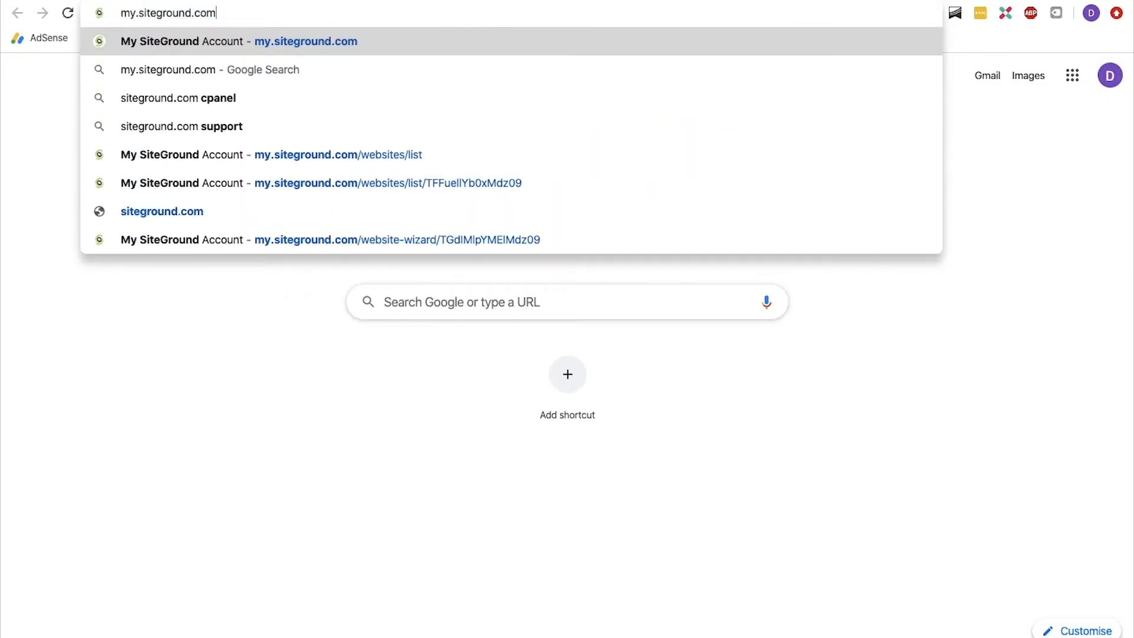
{"action": "key", "text": "Return"}
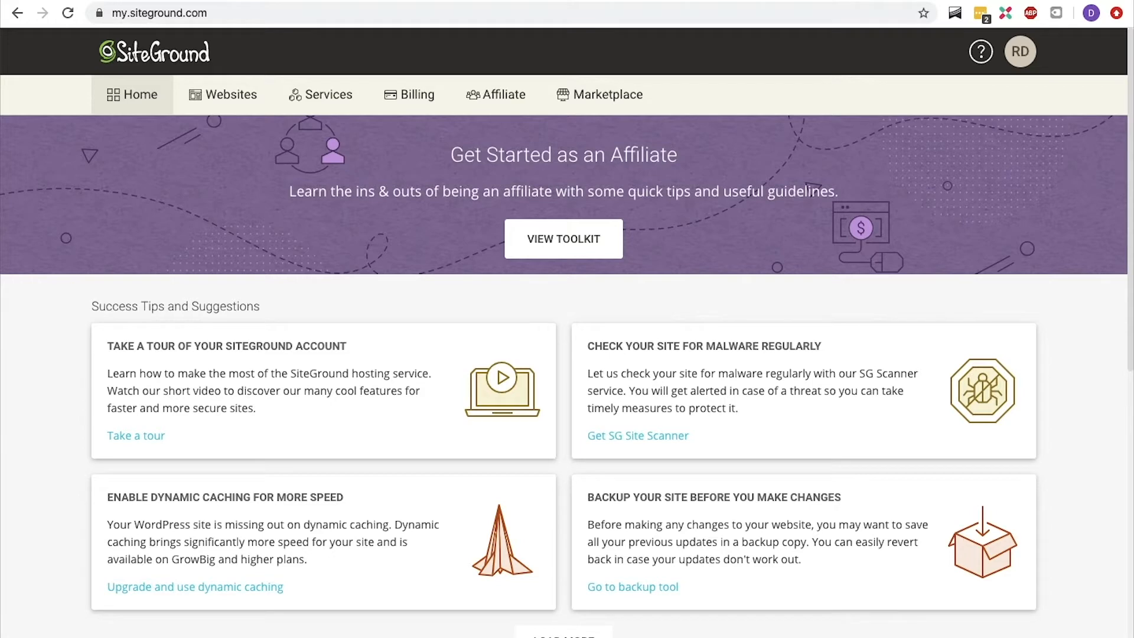
{"action": "left_click", "coordinate": [243, 102]}
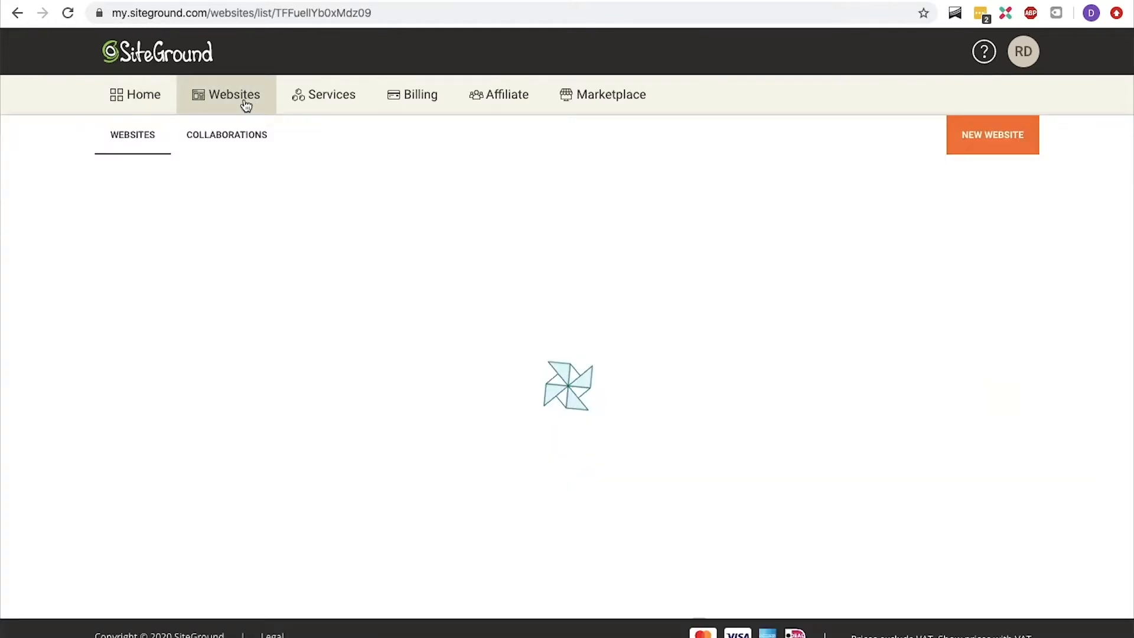
{"action": "left_click", "coordinate": [808, 269]}
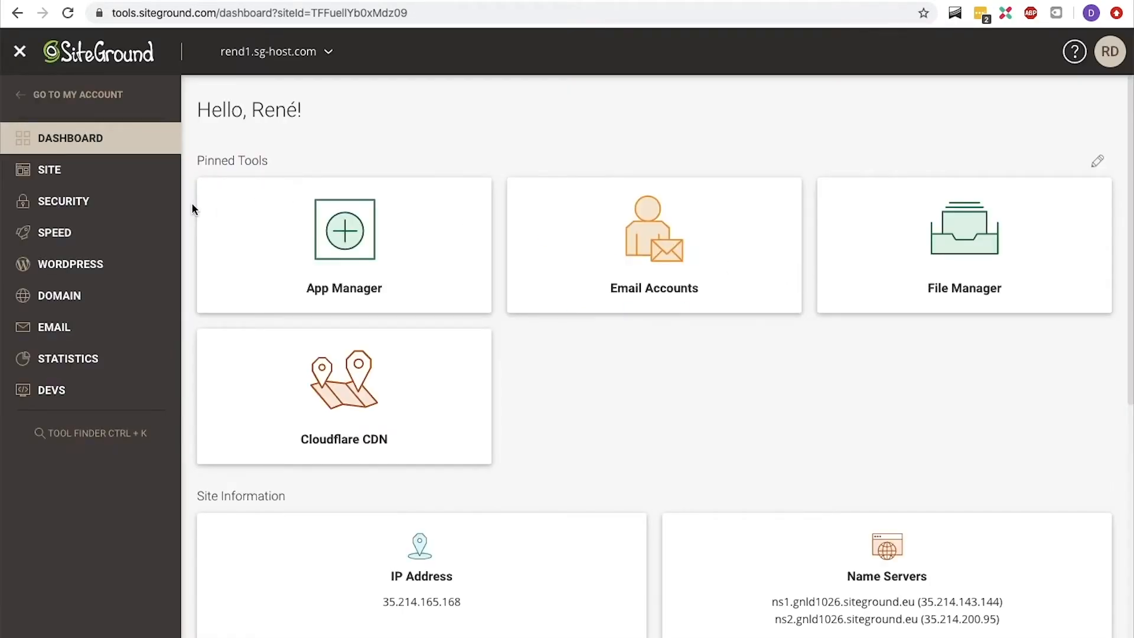
Install a Let's Encrypt SSL certificate for rend1.sg-host.com in the SSL Manager.
{"action": "left_click", "coordinate": [140, 204]}
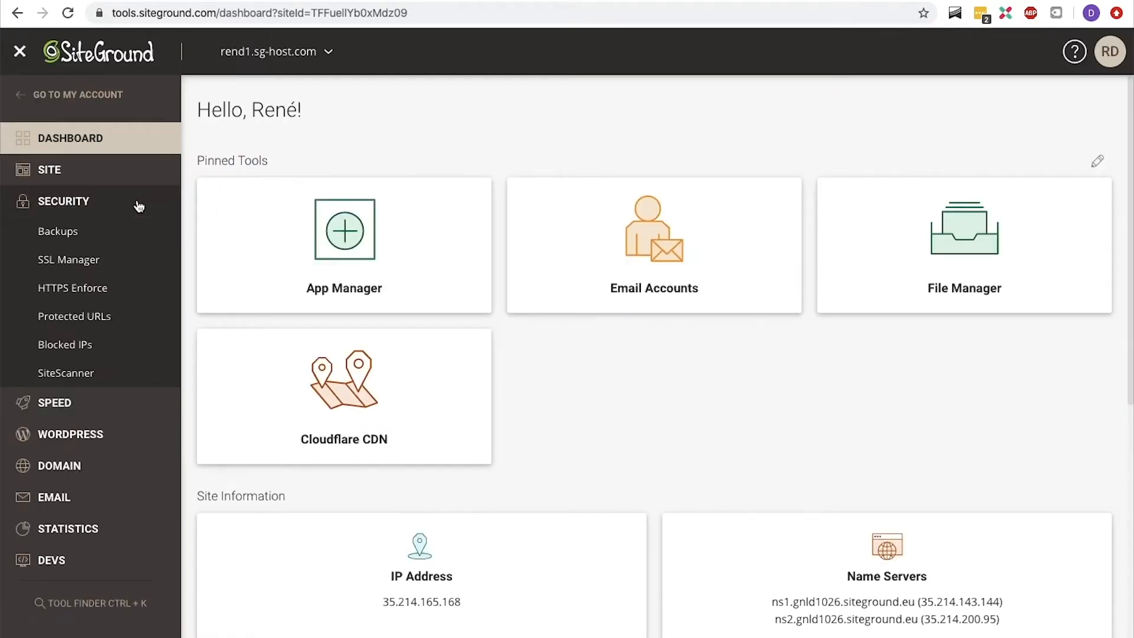
{"action": "left_click", "coordinate": [98, 267]}
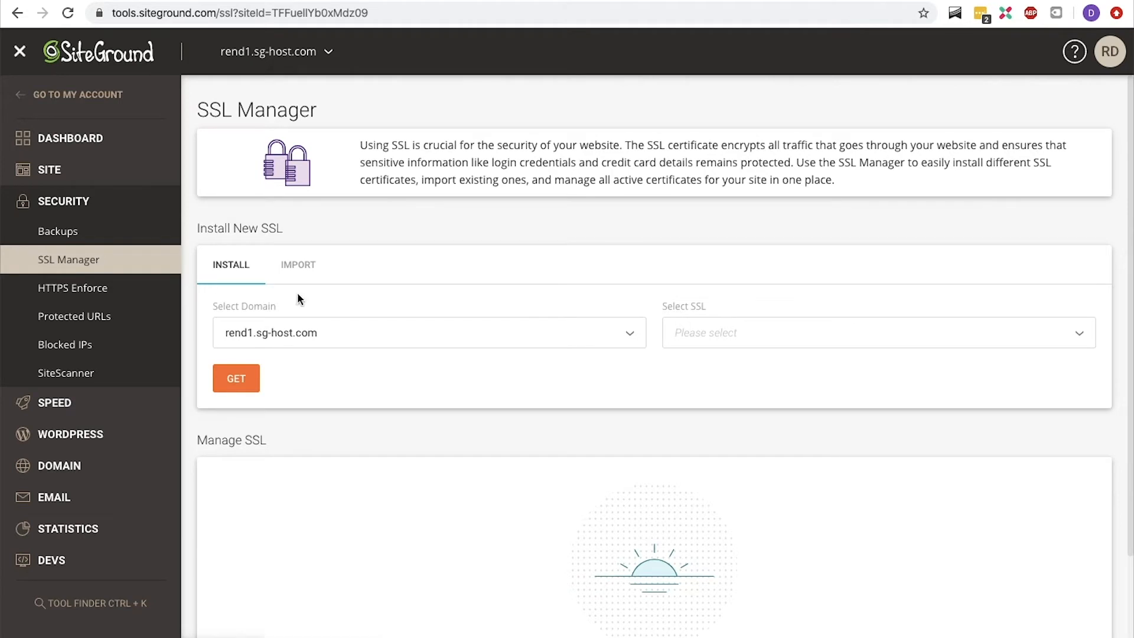
{"action": "left_click", "coordinate": [704, 335]}
{"action": "left_click", "coordinate": [705, 365]}
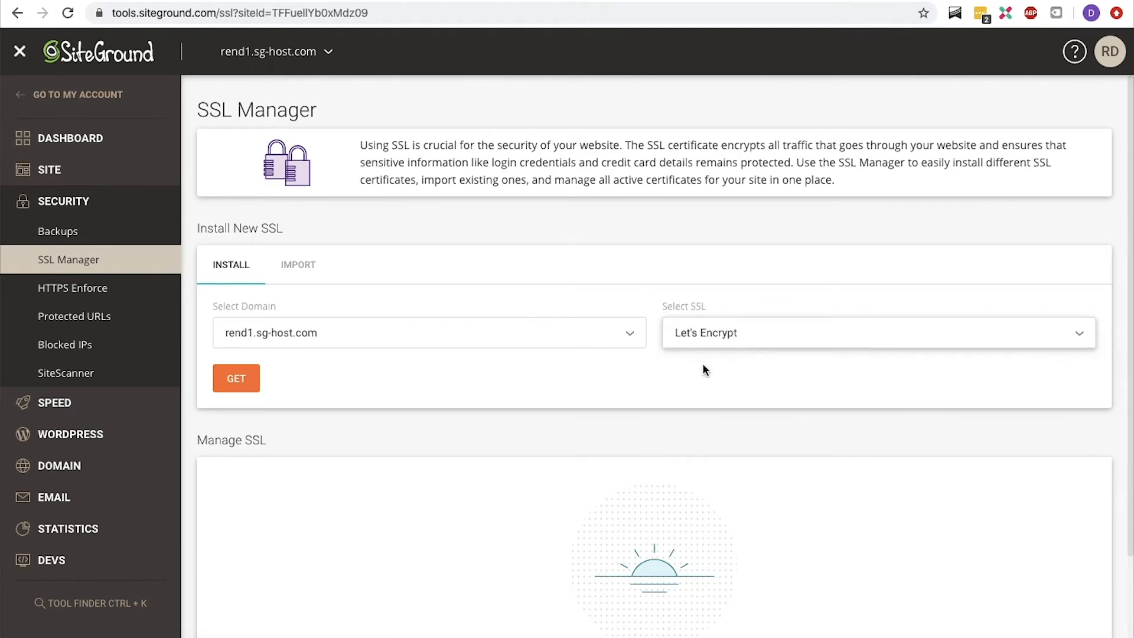
{"action": "left_click", "coordinate": [247, 384]}
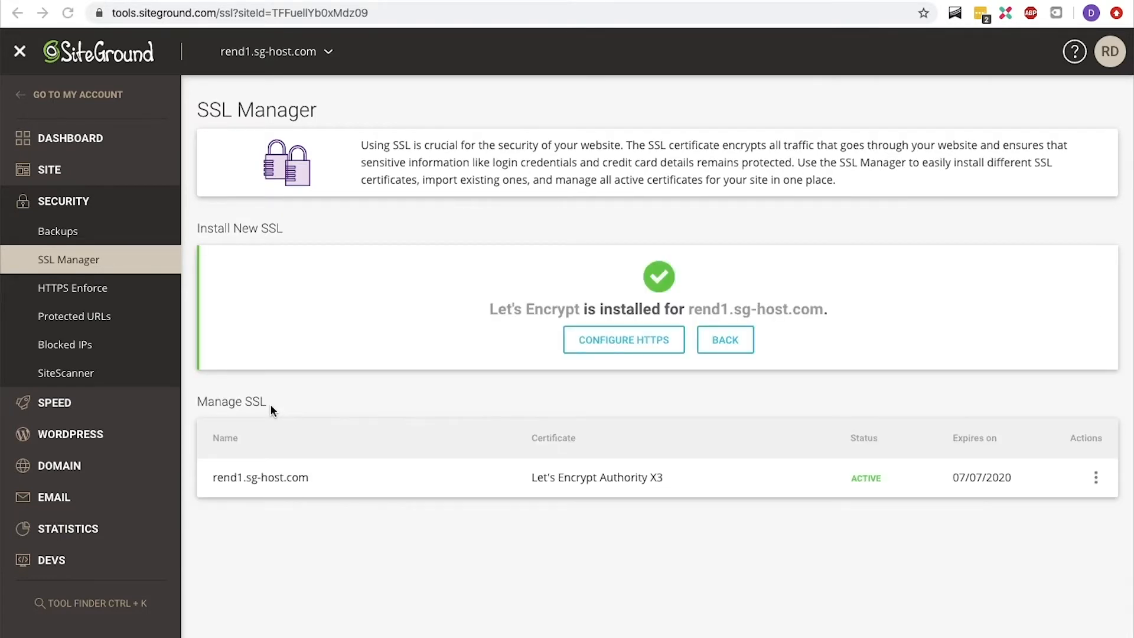
Turn on HTTPS Enforce for rend1.sg-host.com from its SSL certificate's actions.
{"action": "left_click", "coordinate": [1096, 478]}
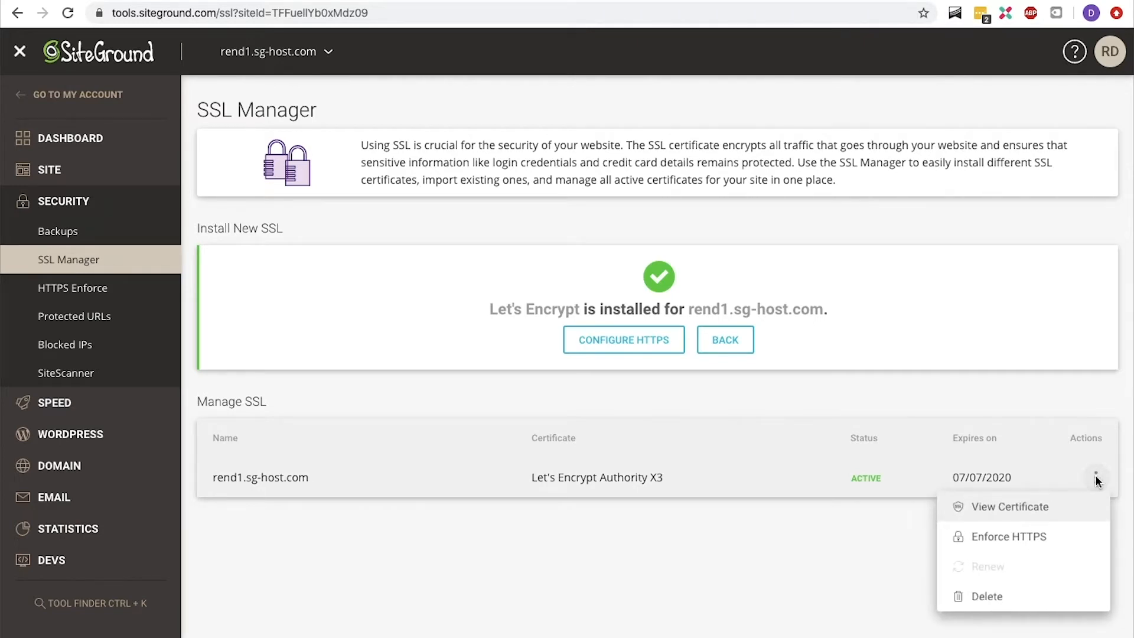
{"action": "left_click", "coordinate": [1060, 542]}
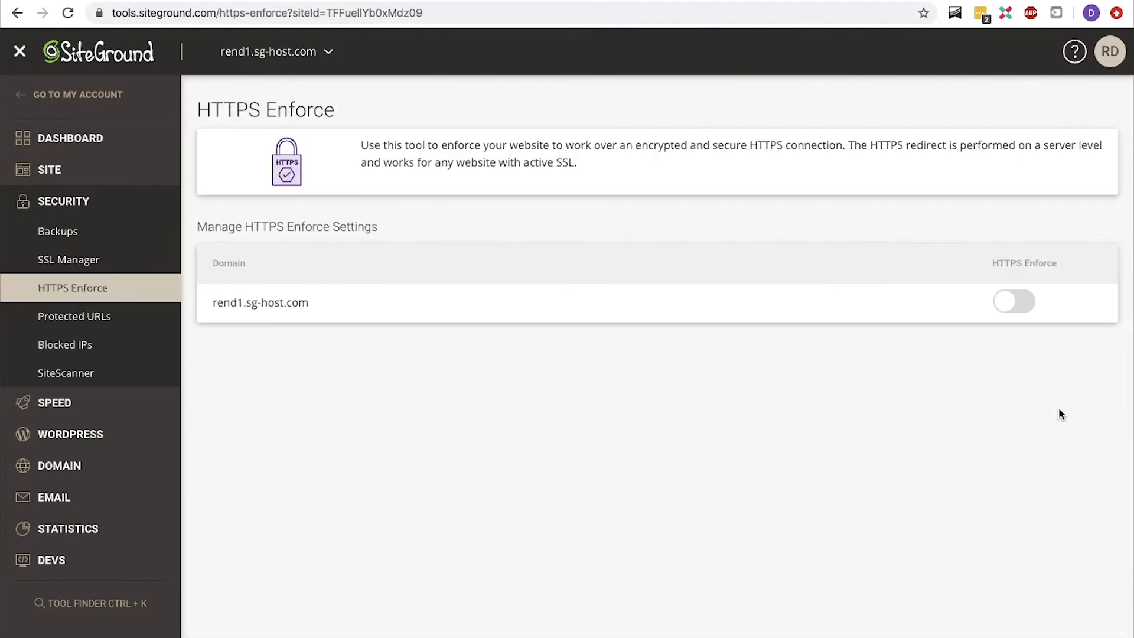
{"action": "left_click", "coordinate": [1014, 302]}
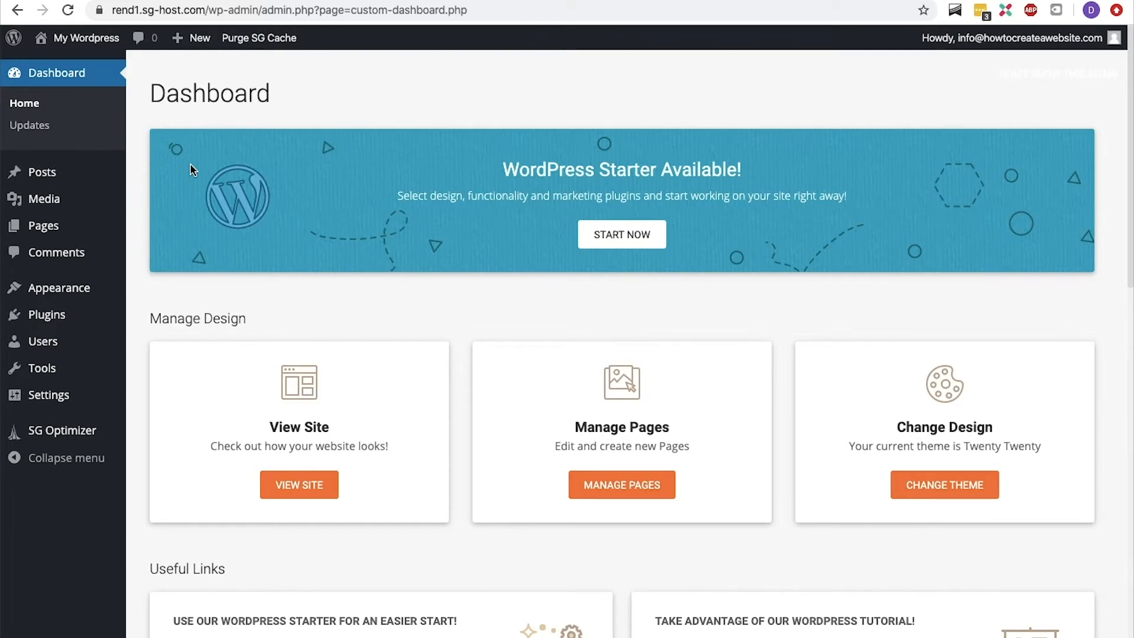
View the live front page of the WordPress site and return to the admin dashboard.
{"action": "mouse_move", "coordinate": [98, 43]}
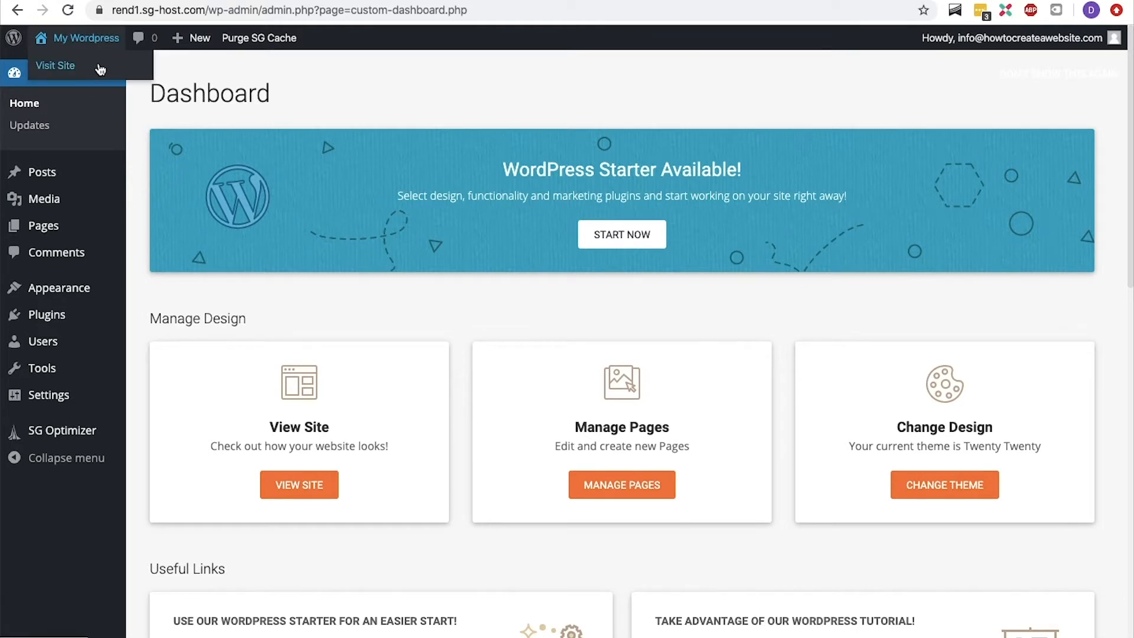
{"action": "left_click", "coordinate": [100, 70]}
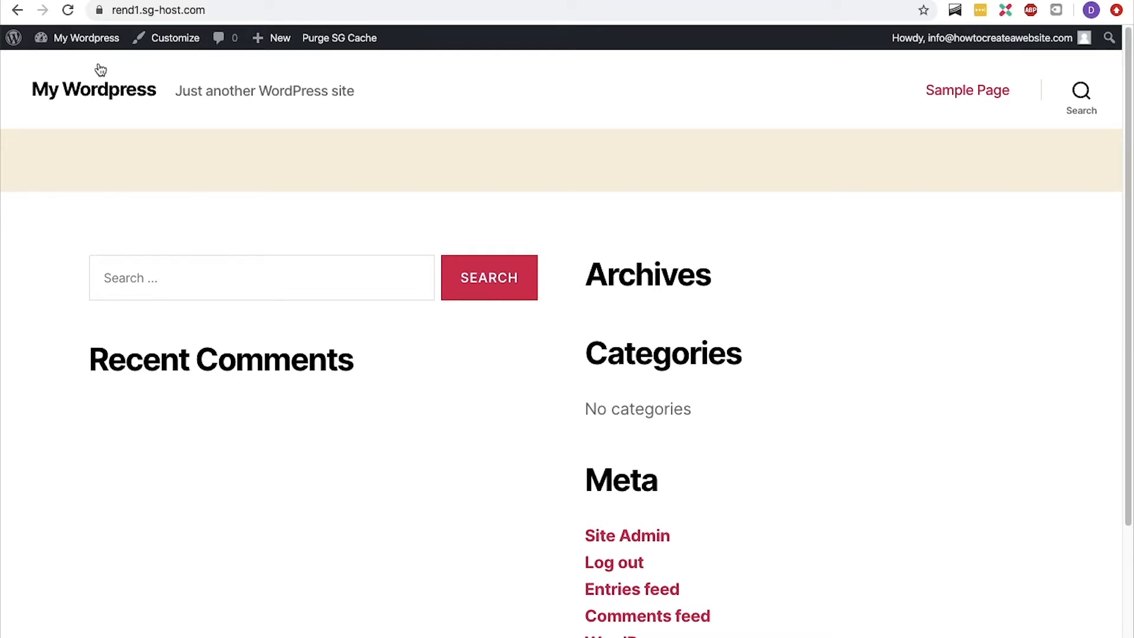
{"action": "mouse_move", "coordinate": [94, 42]}
{"action": "left_click", "coordinate": [89, 66]}
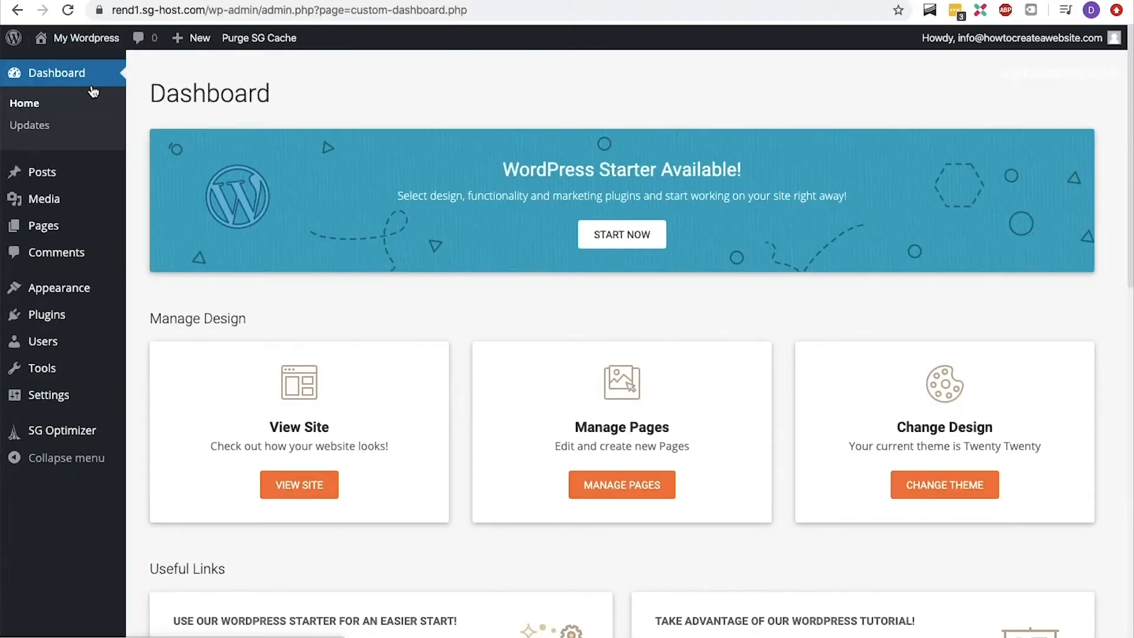
Check the WordPress updates page and look over the admin options for posts, pages, comments, appearance, plugins and users.
{"action": "left_click", "coordinate": [52, 128]}
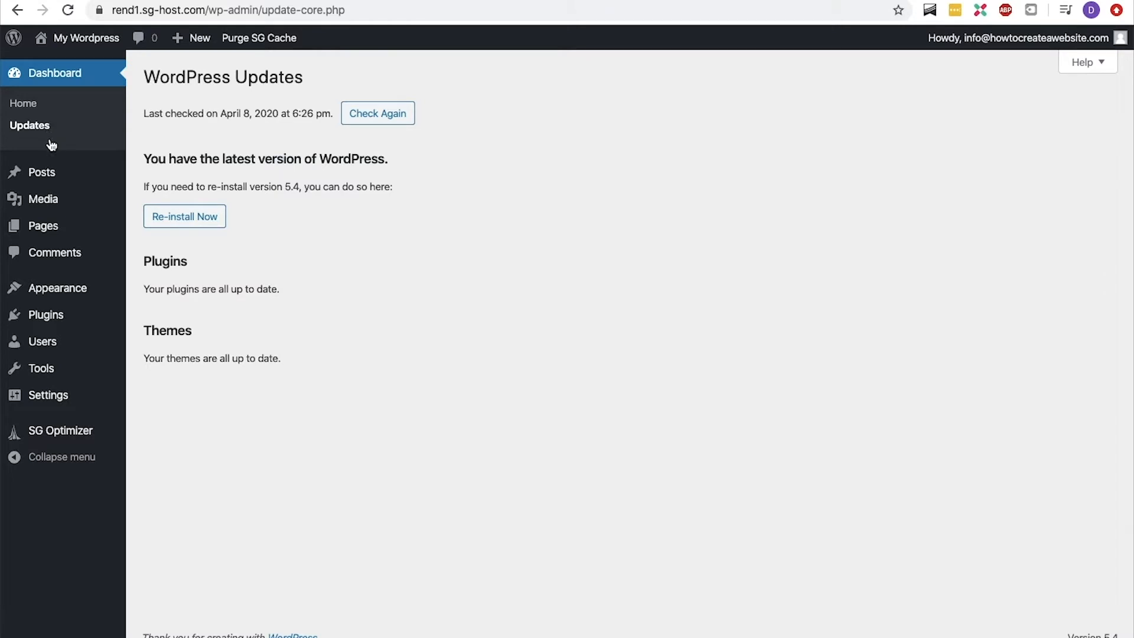
{"action": "mouse_move", "coordinate": [45, 174]}
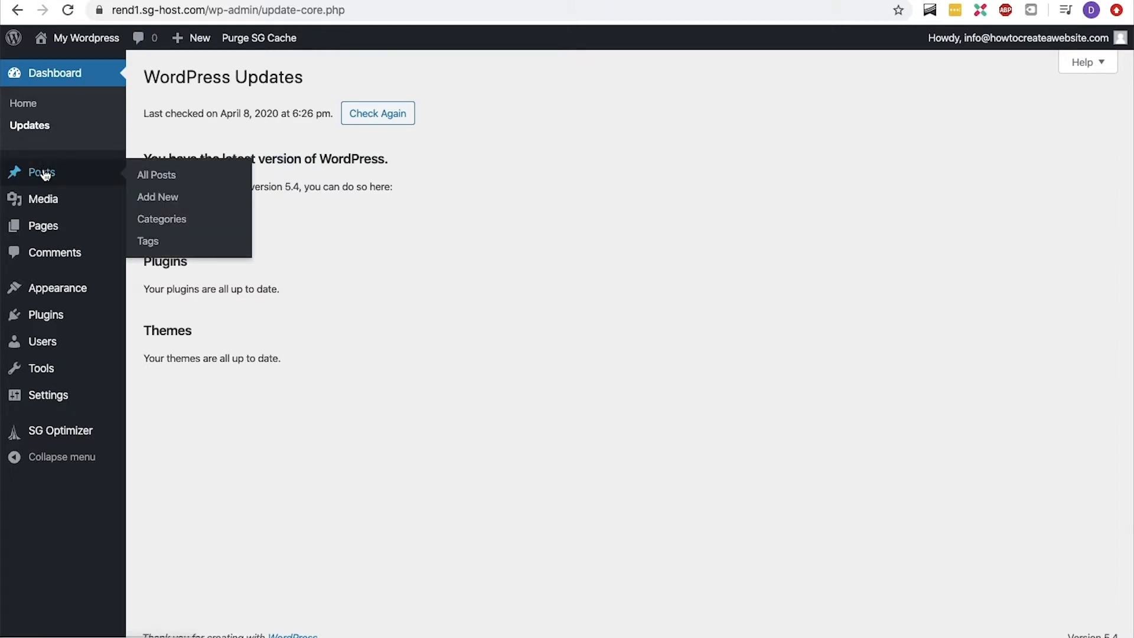
{"action": "mouse_move", "coordinate": [45, 230]}
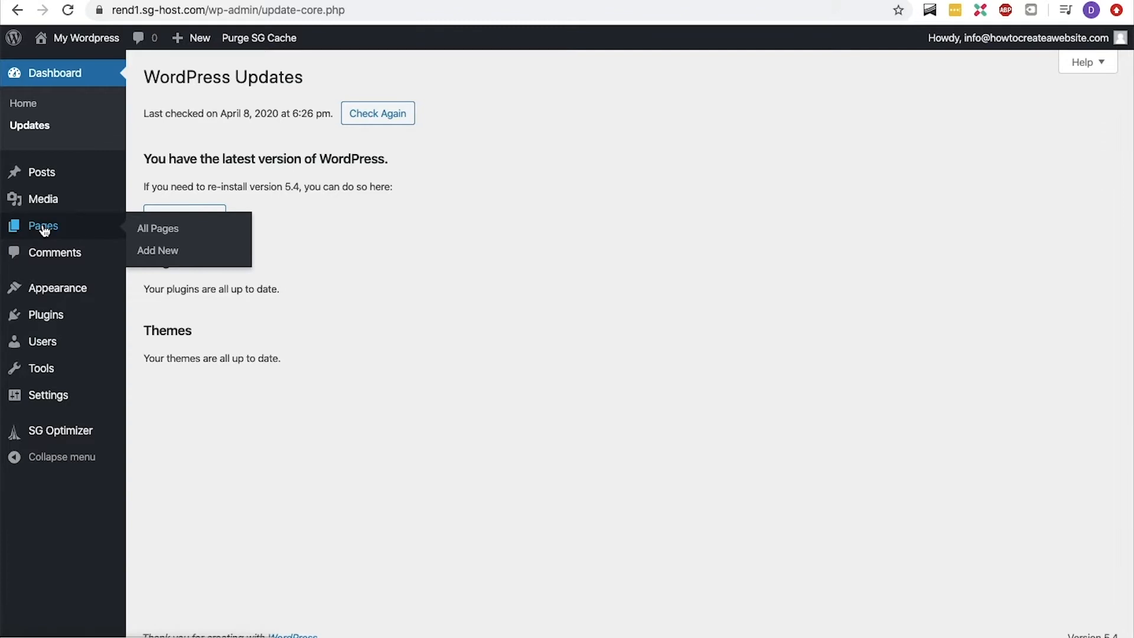
{"action": "mouse_move", "coordinate": [56, 211]}
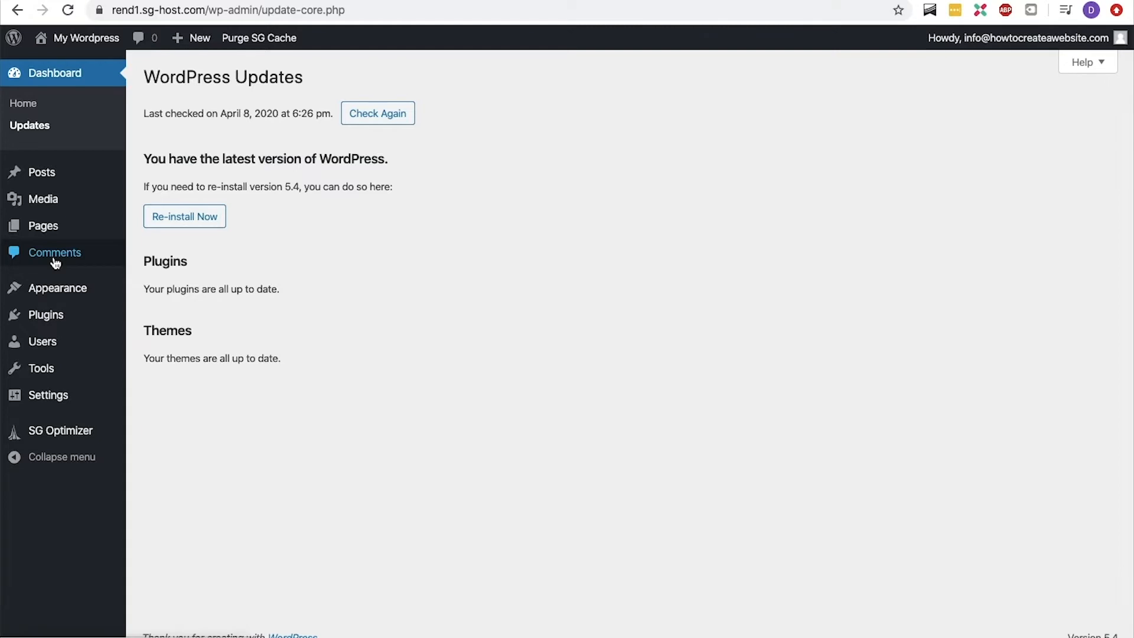
{"action": "mouse_move", "coordinate": [52, 285]}
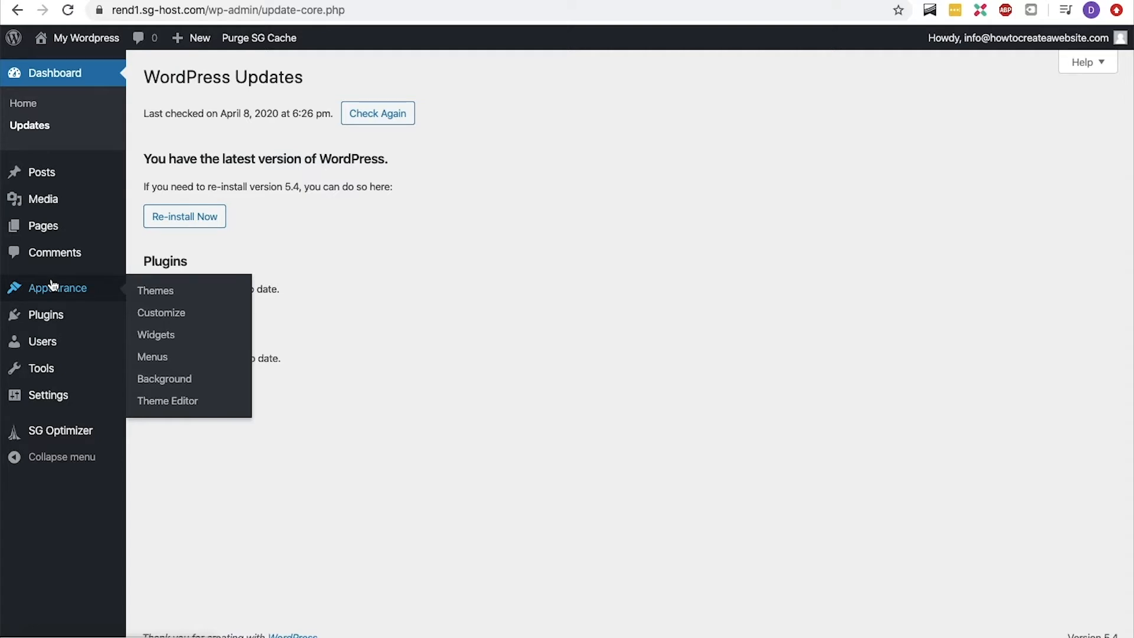
{"action": "mouse_move", "coordinate": [52, 316]}
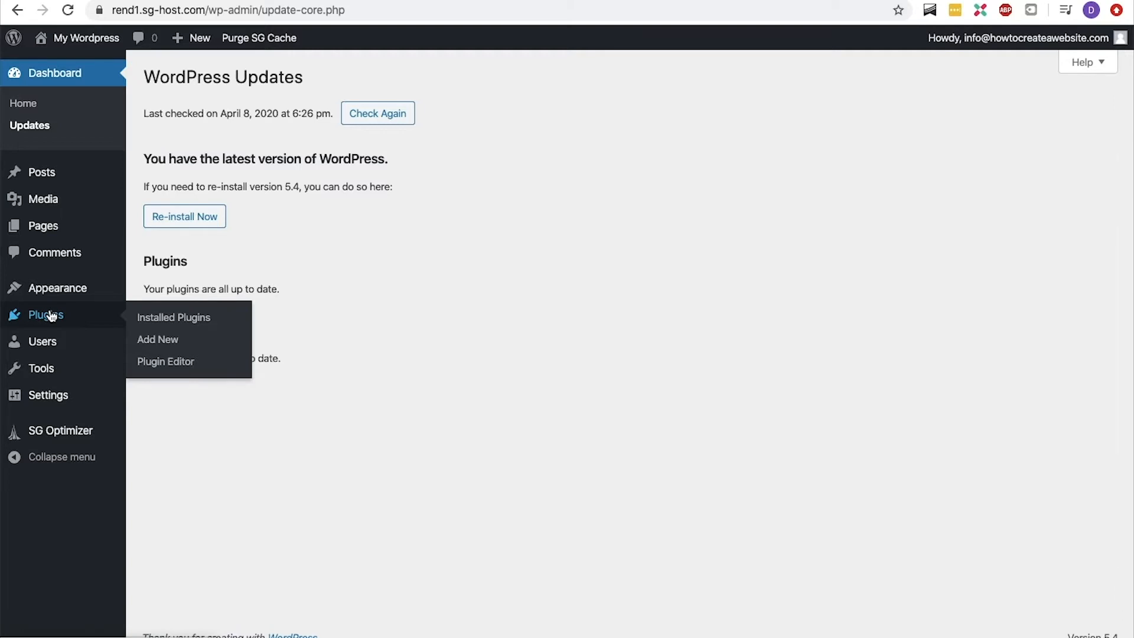
{"action": "mouse_move", "coordinate": [50, 341]}
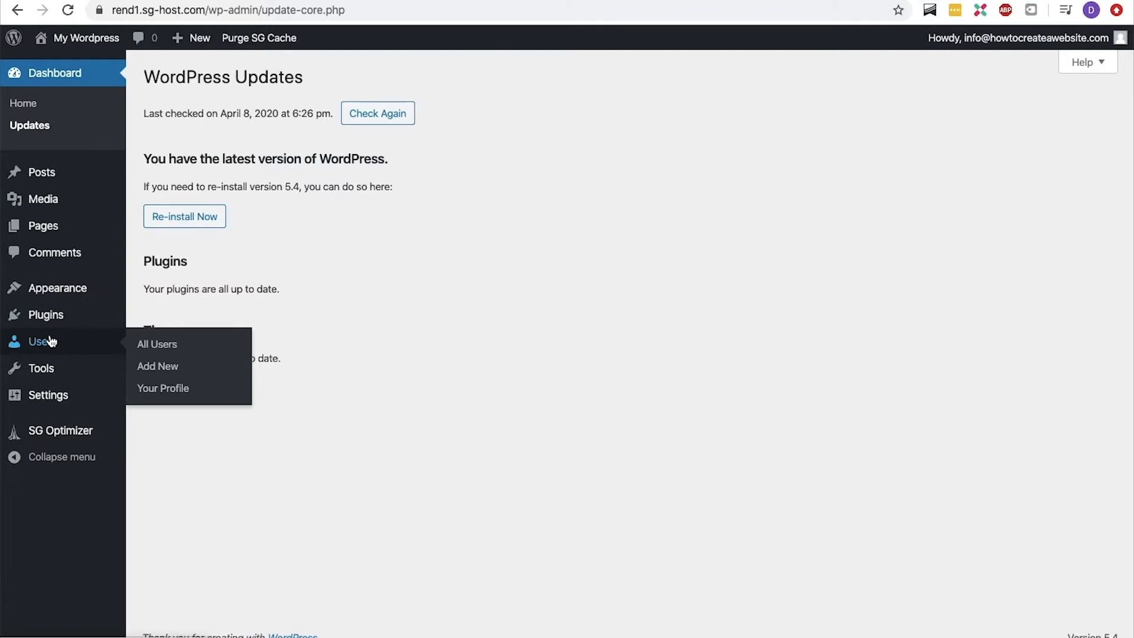
Review the General Settings, keep the site language as English (United States), and save the changes.
{"action": "mouse_move", "coordinate": [56, 375]}
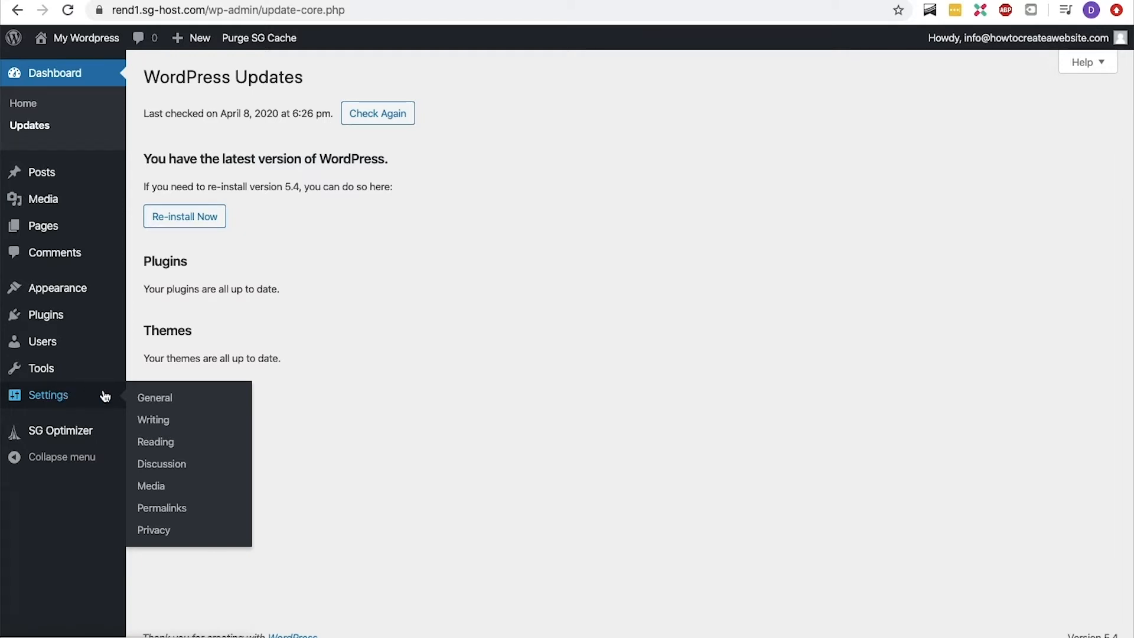
{"action": "left_click", "coordinate": [152, 399]}
{"action": "scroll", "coordinate": [164, 404], "scroll_direction": "down", "scroll_amount": 5}
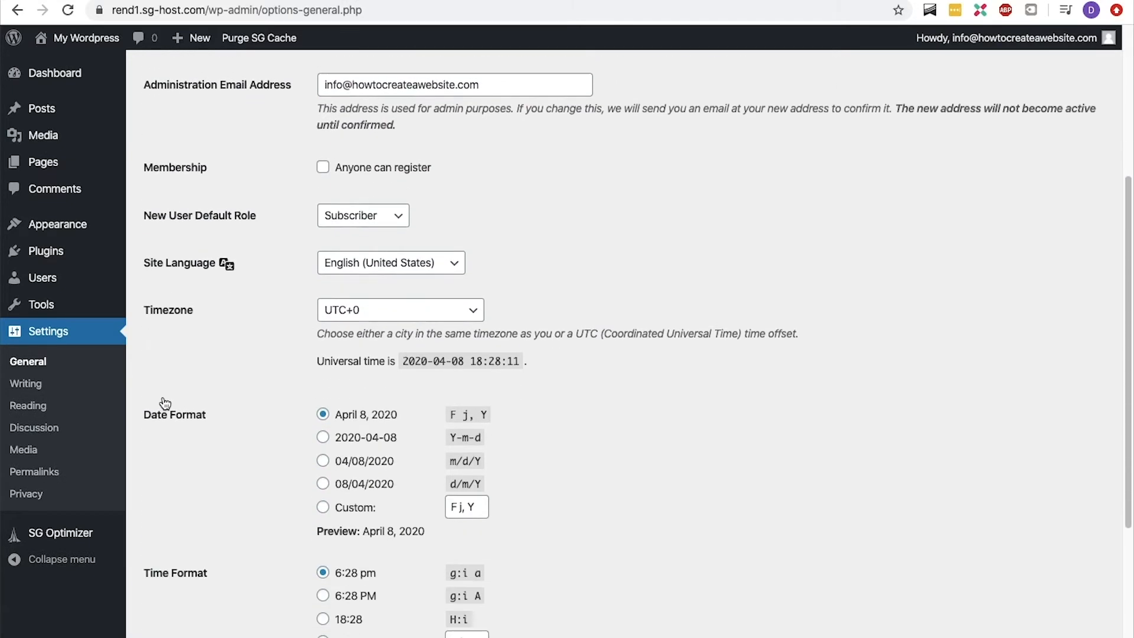
{"action": "left_click", "coordinate": [464, 264]}
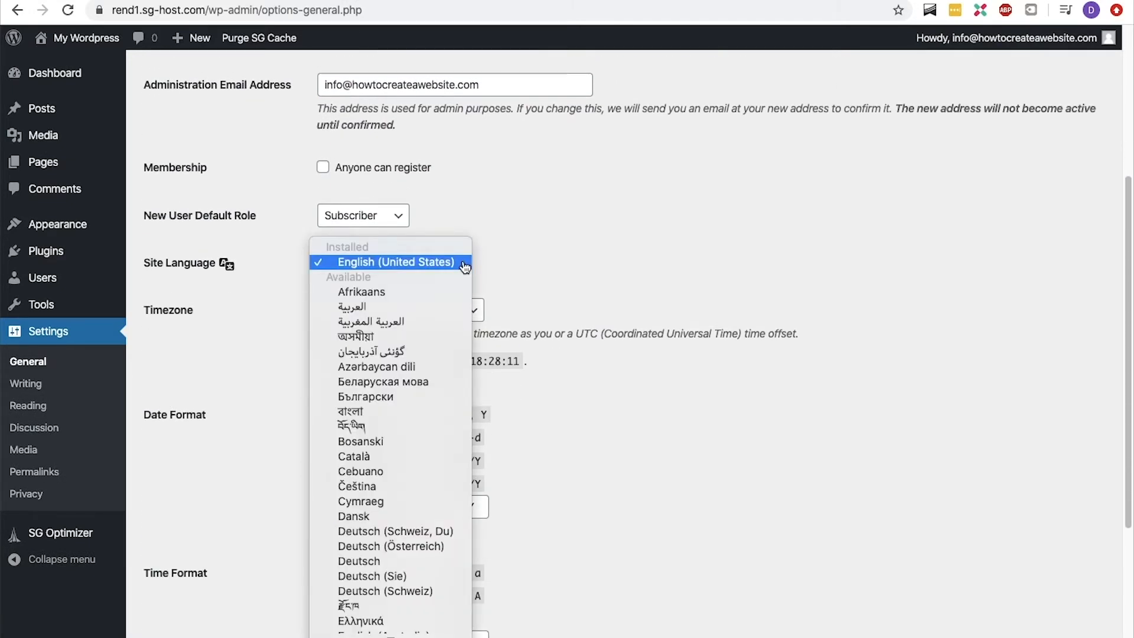
{"action": "left_click", "coordinate": [465, 264]}
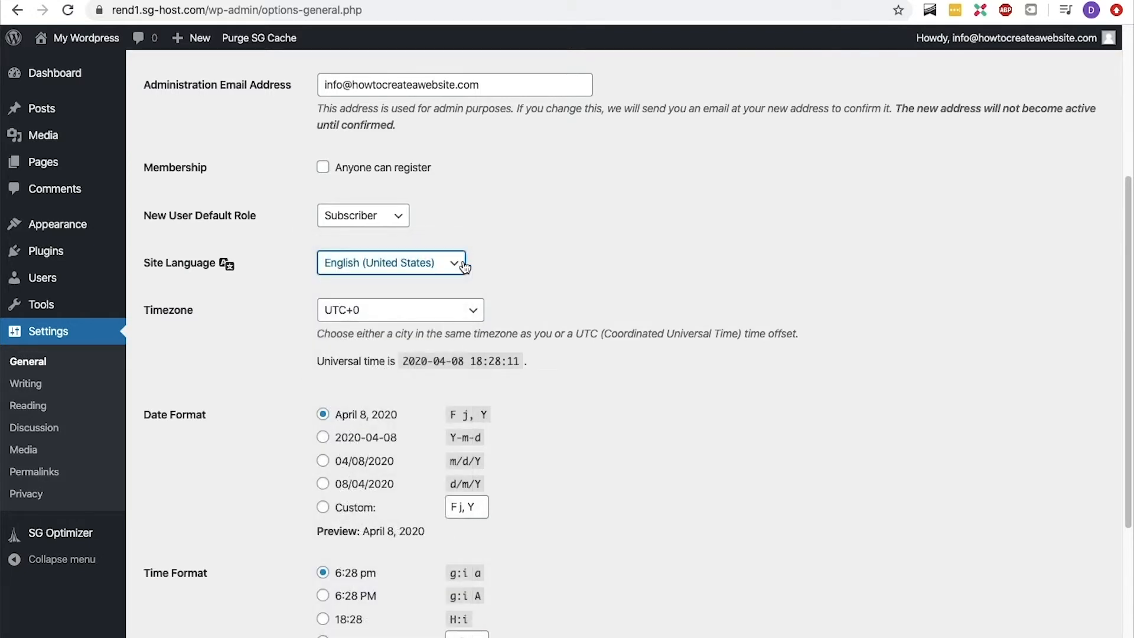
{"action": "scroll", "coordinate": [465, 266], "scroll_direction": "down", "scroll_amount": 4}
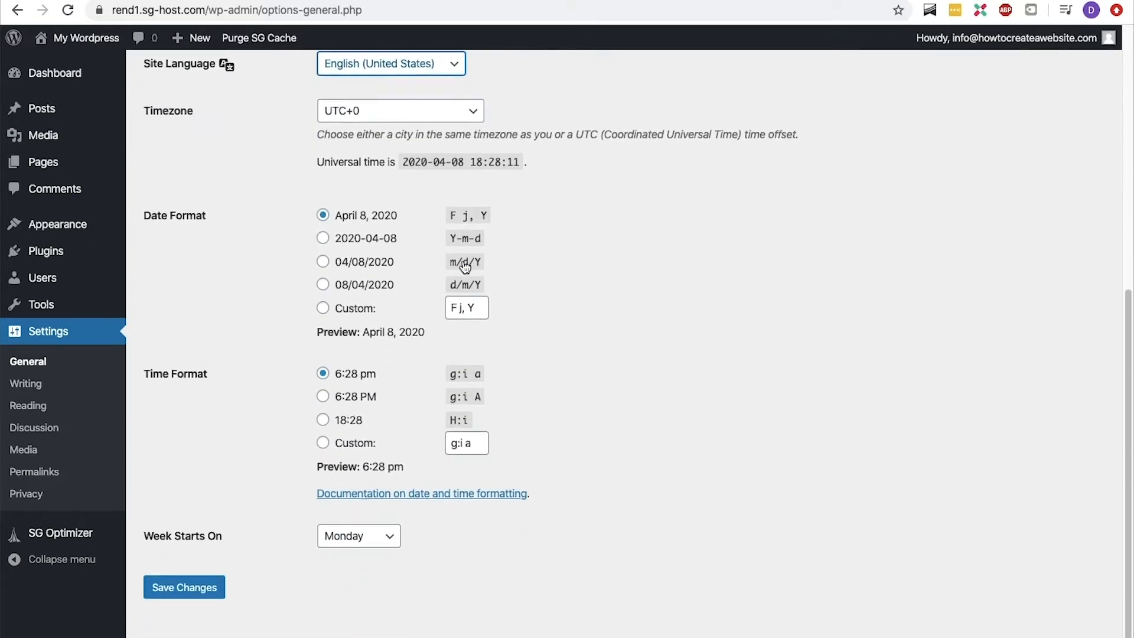
{"action": "left_click", "coordinate": [185, 571]}
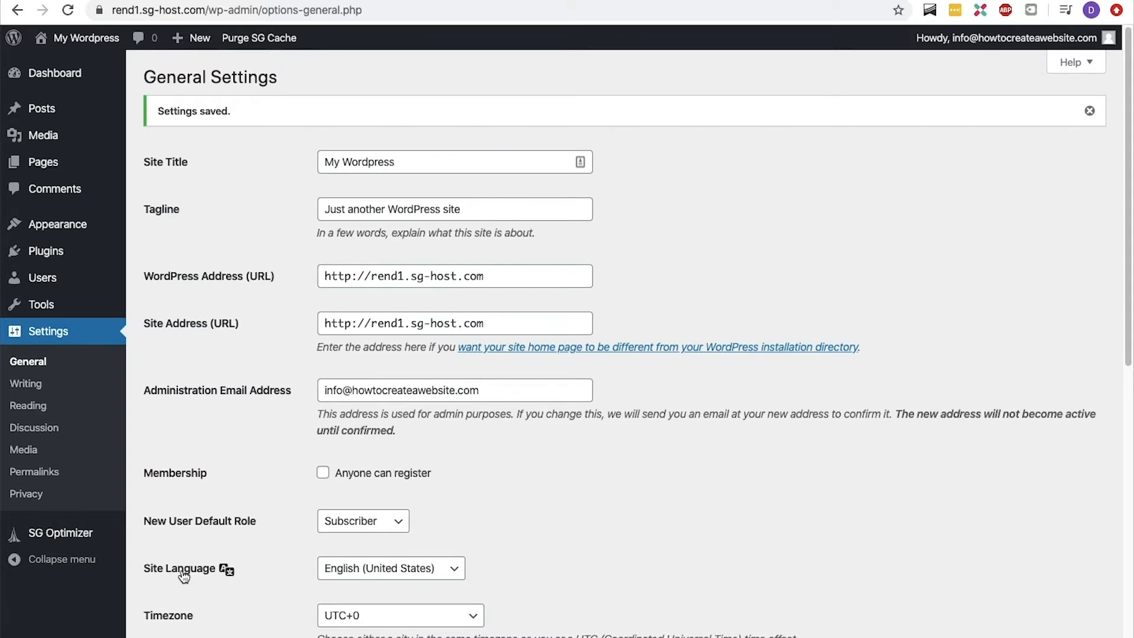
Deactivate the SG Optimizer and WordPress Starter plugins together with a bulk action.
{"action": "mouse_move", "coordinate": [89, 253]}
{"action": "left_click", "coordinate": [145, 254]}
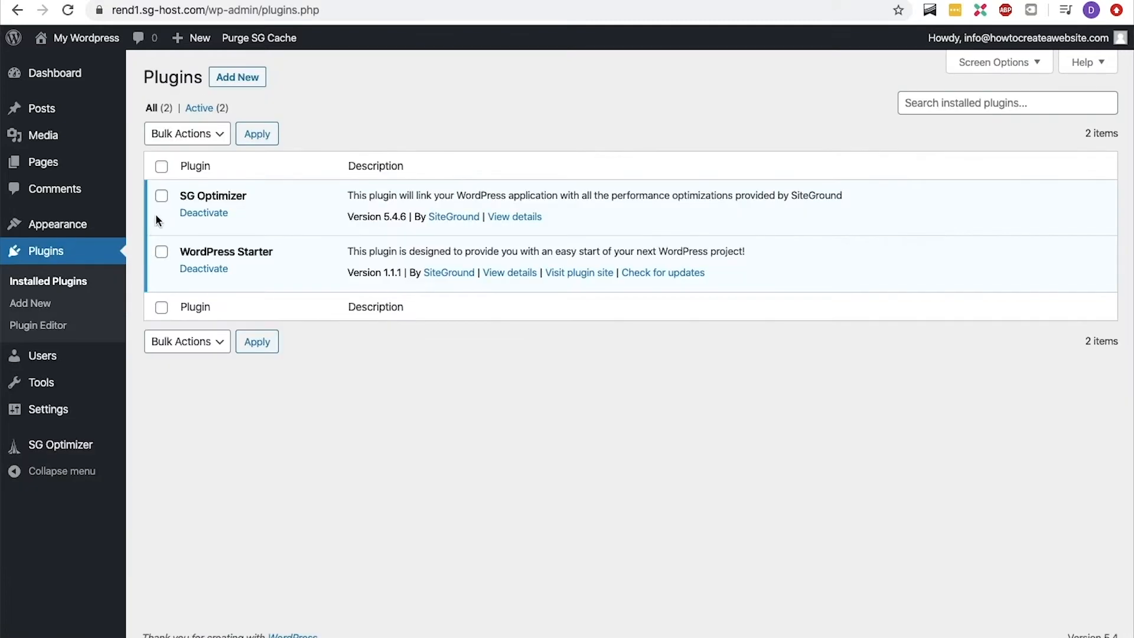
{"action": "left_click", "coordinate": [162, 168]}
{"action": "left_click", "coordinate": [184, 136]}
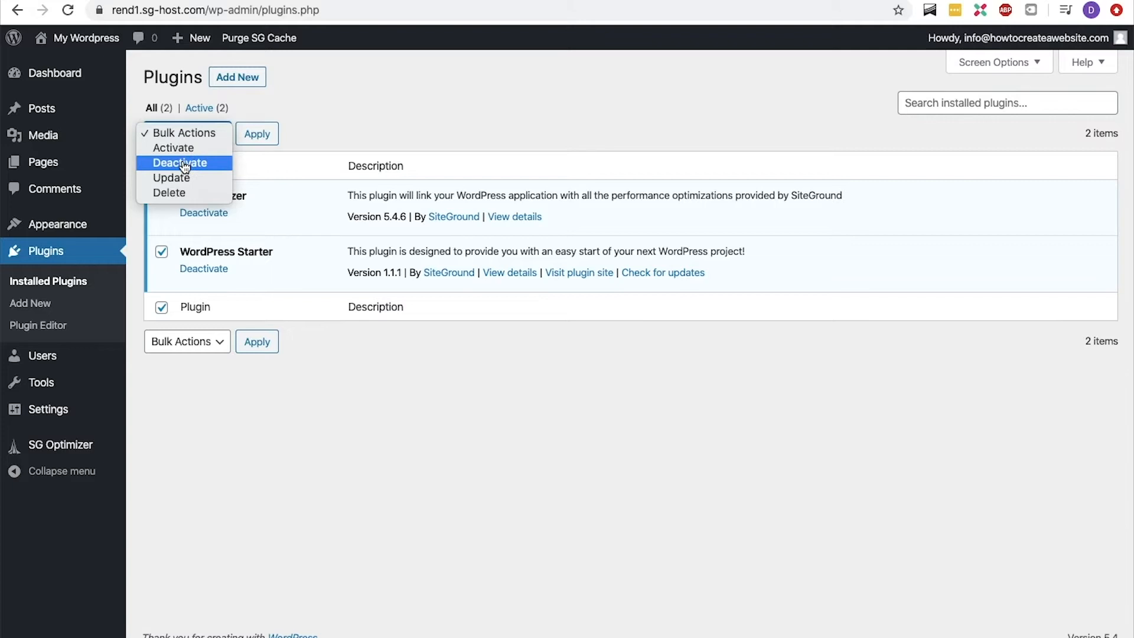
{"action": "left_click", "coordinate": [184, 163]}
{"action": "left_click", "coordinate": [254, 138]}
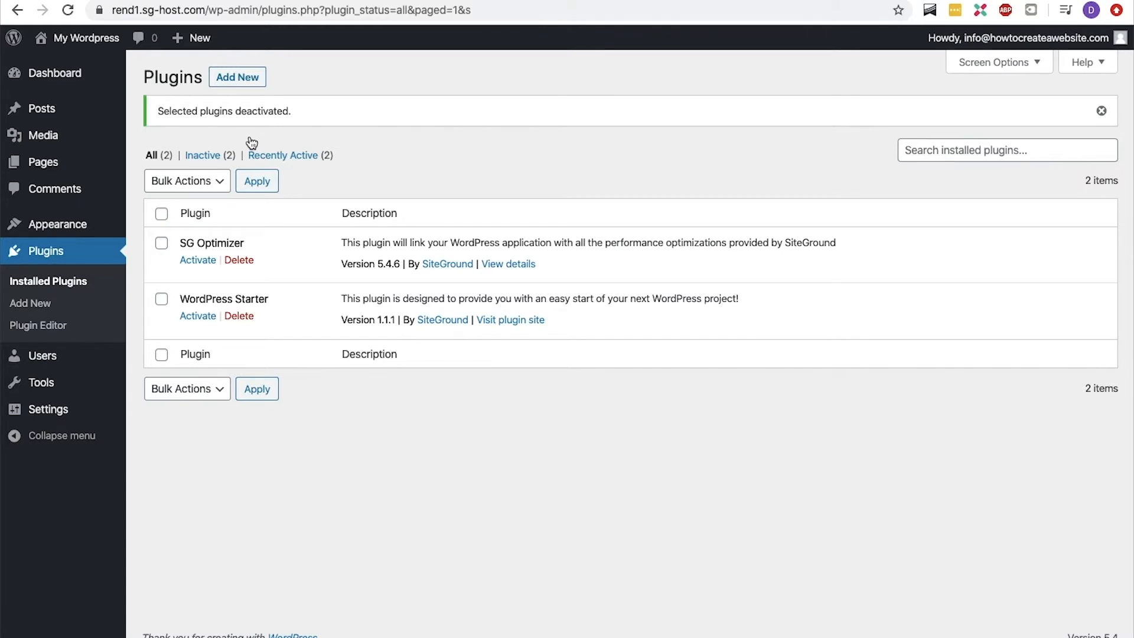
Delete both deactivated plugins, SG Optimizer and WordPress Starter, in bulk and confirm the deletion.
{"action": "left_click", "coordinate": [162, 214]}
{"action": "left_click", "coordinate": [186, 182]}
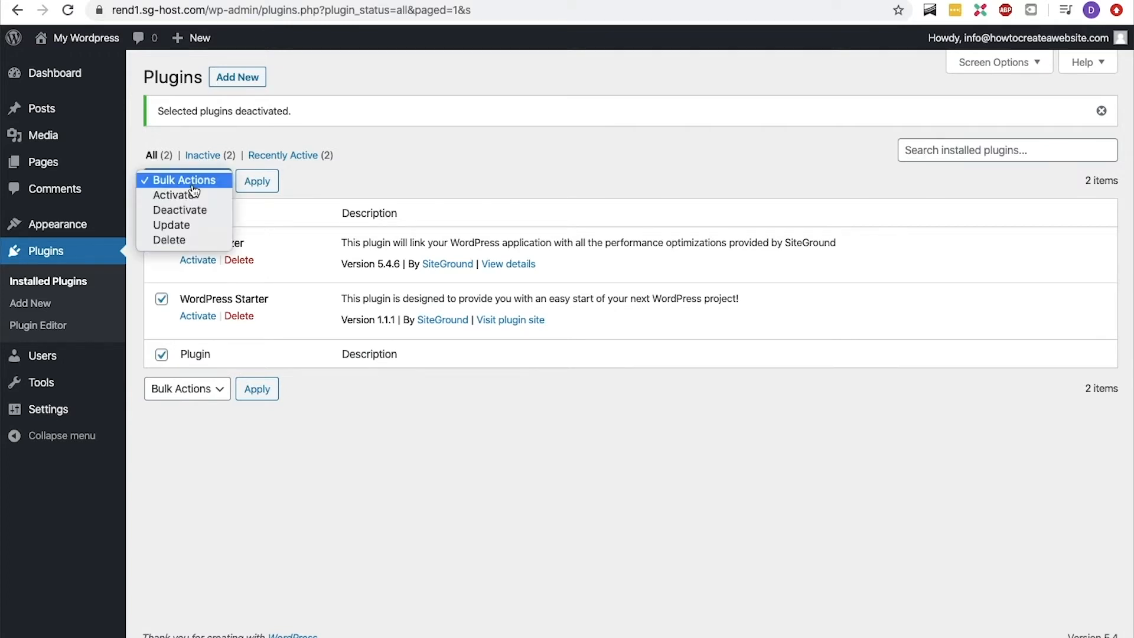
{"action": "left_click", "coordinate": [186, 240]}
{"action": "left_click", "coordinate": [253, 184]}
{"action": "left_click", "coordinate": [696, 116]}
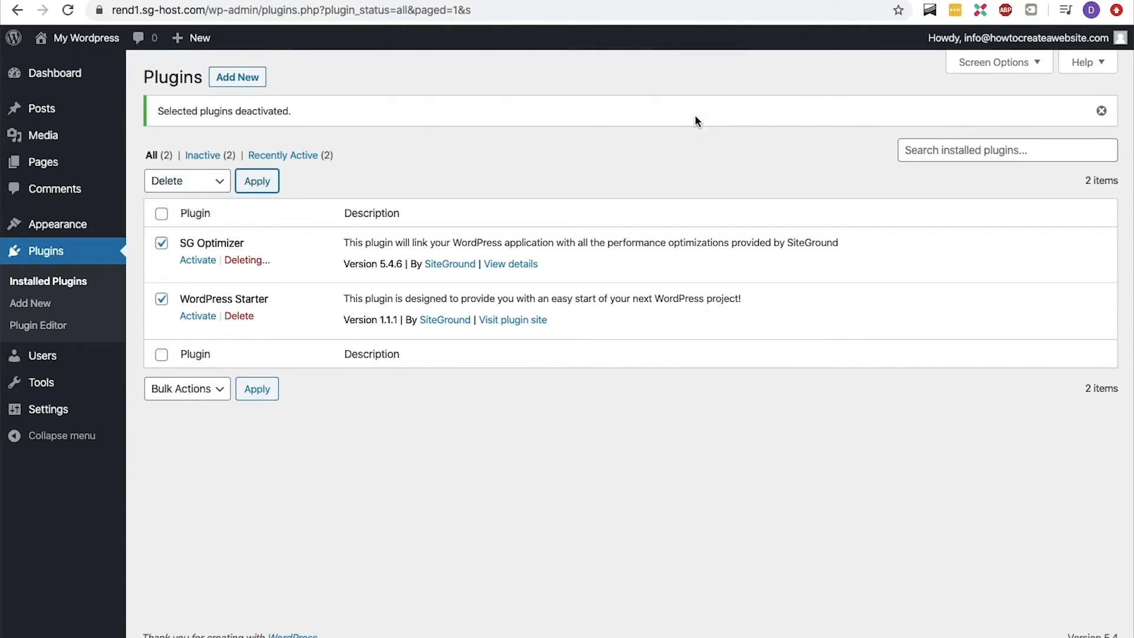
Check the dashboard home, and move the Privacy Policy and Sample Page pages to the trash in bulk.
{"action": "left_click", "coordinate": [94, 64]}
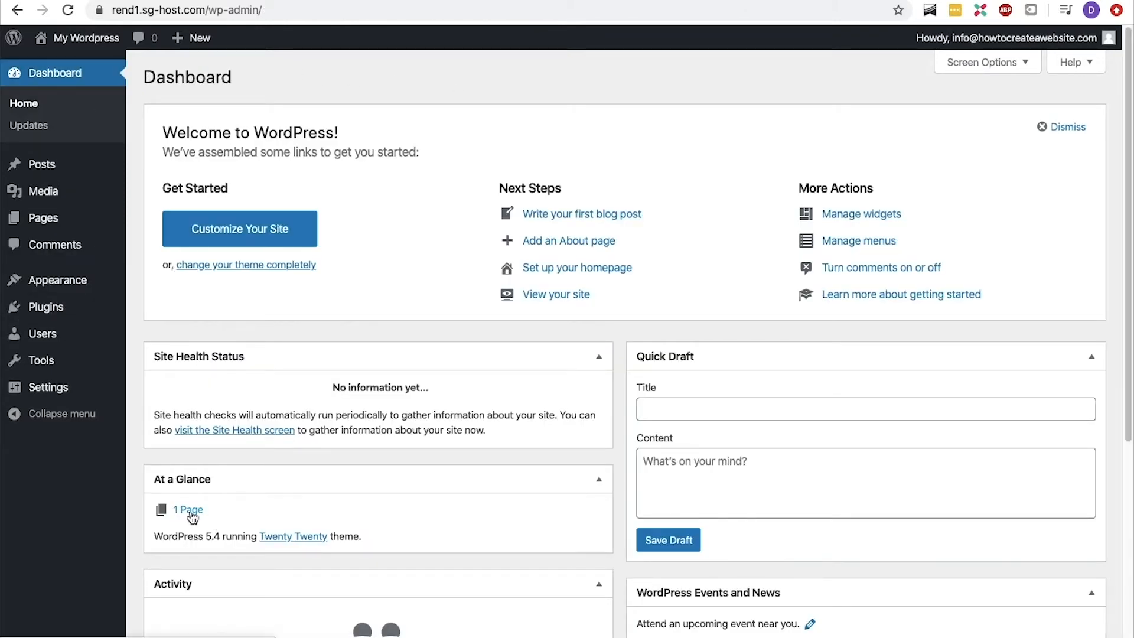
{"action": "scroll", "coordinate": [192, 517], "scroll_direction": "down", "scroll_amount": 3}
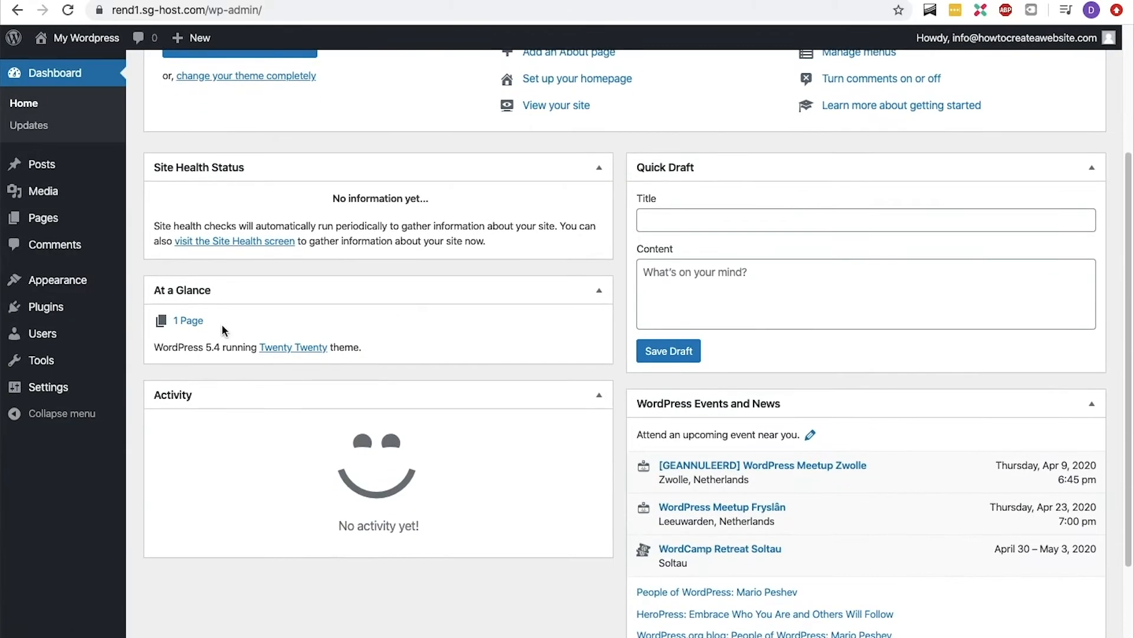
{"action": "mouse_move", "coordinate": [74, 223]}
{"action": "left_click", "coordinate": [142, 222]}
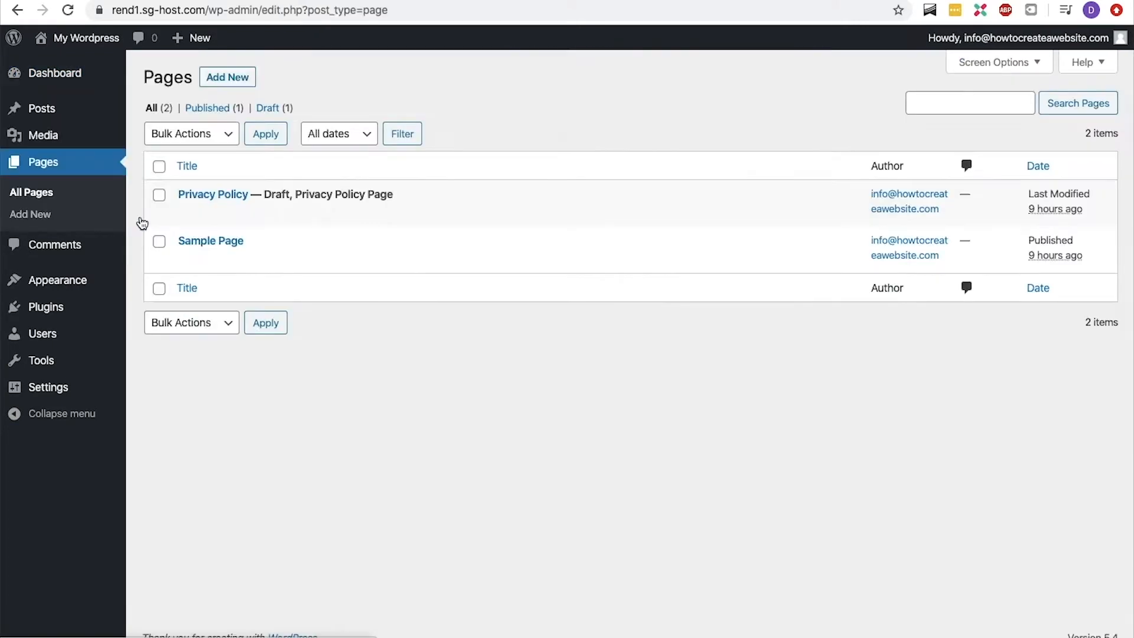
{"action": "left_click", "coordinate": [159, 166]}
{"action": "left_click", "coordinate": [186, 133]}
{"action": "left_click", "coordinate": [195, 162]}
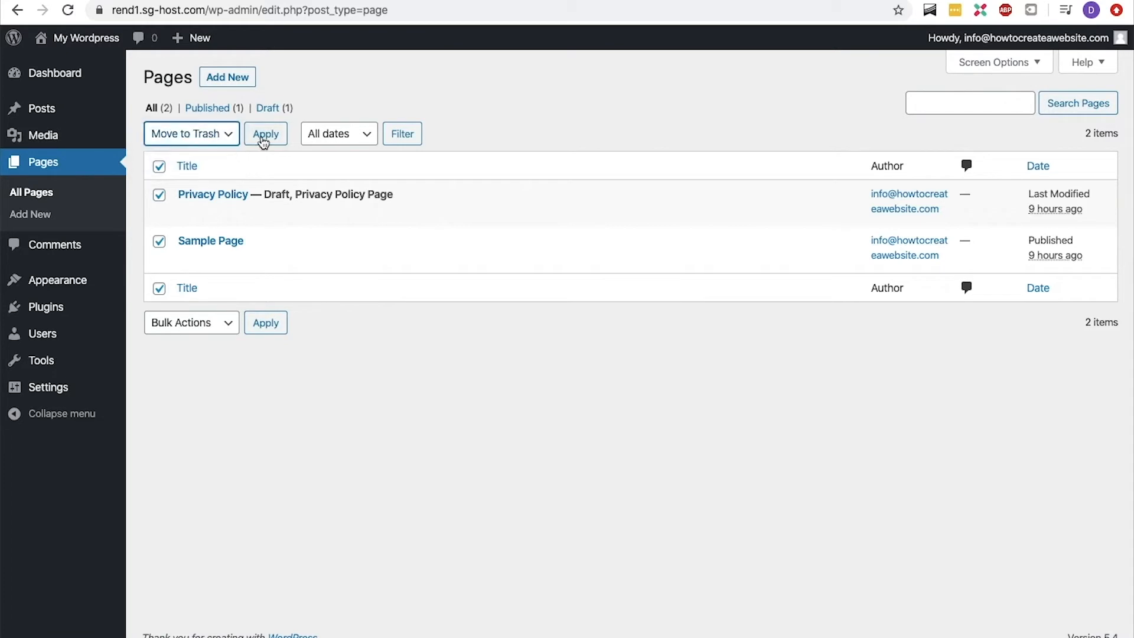
{"action": "left_click", "coordinate": [265, 136]}
Permanently delete the two trashed pages, Privacy Policy and Sample Page.
{"action": "left_click", "coordinate": [206, 155]}
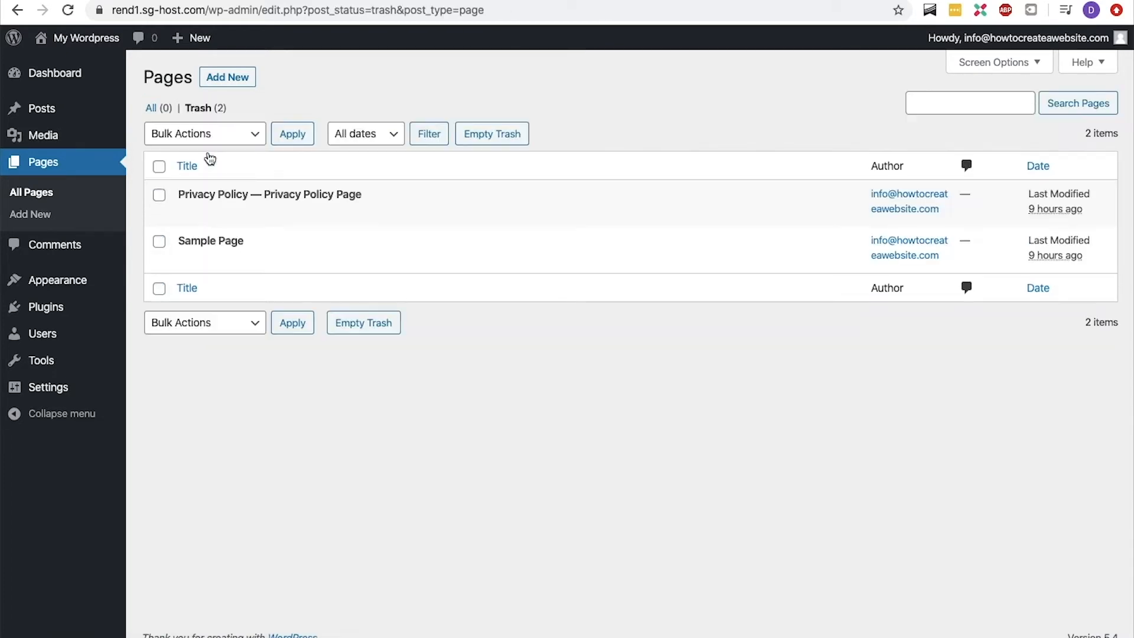
{"action": "left_click", "coordinate": [159, 166]}
{"action": "left_click", "coordinate": [187, 133]}
{"action": "left_click", "coordinate": [189, 164]}
{"action": "left_click", "coordinate": [292, 133]}
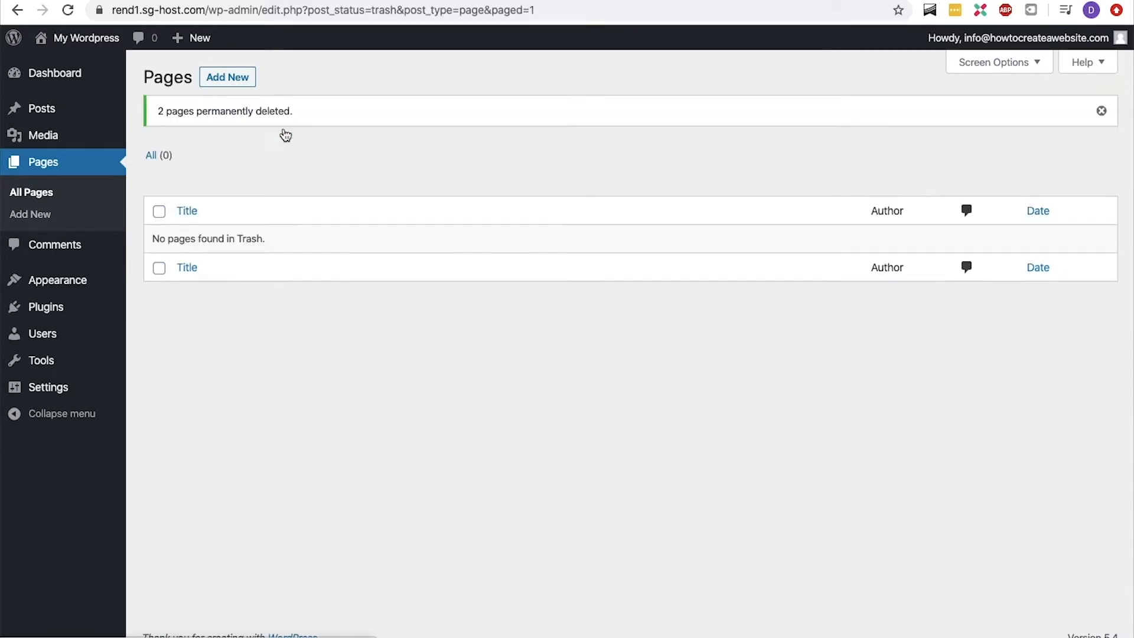
Replace the nickname in the user profile with the site owner's full name.
{"action": "mouse_move", "coordinate": [981, 51]}
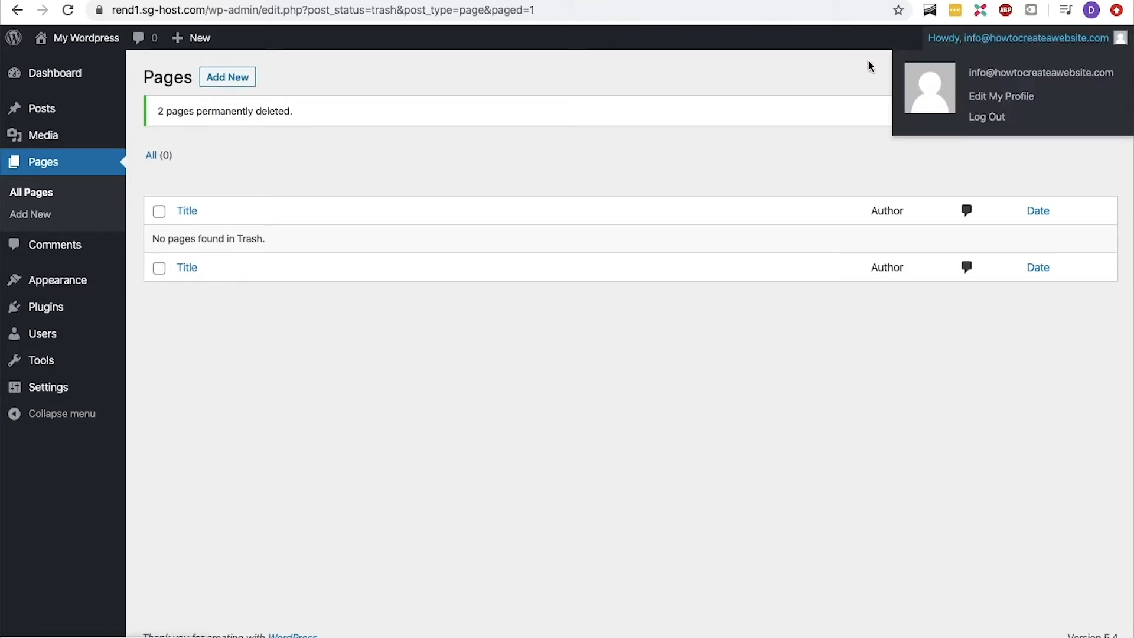
{"action": "mouse_move", "coordinate": [88, 332]}
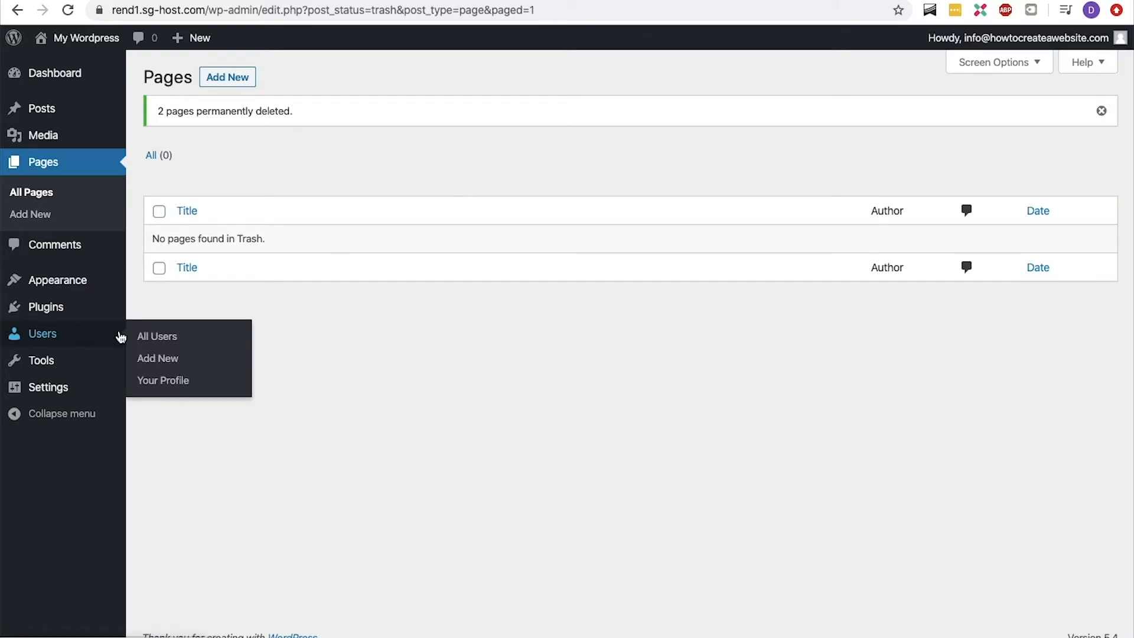
{"action": "left_click", "coordinate": [152, 382]}
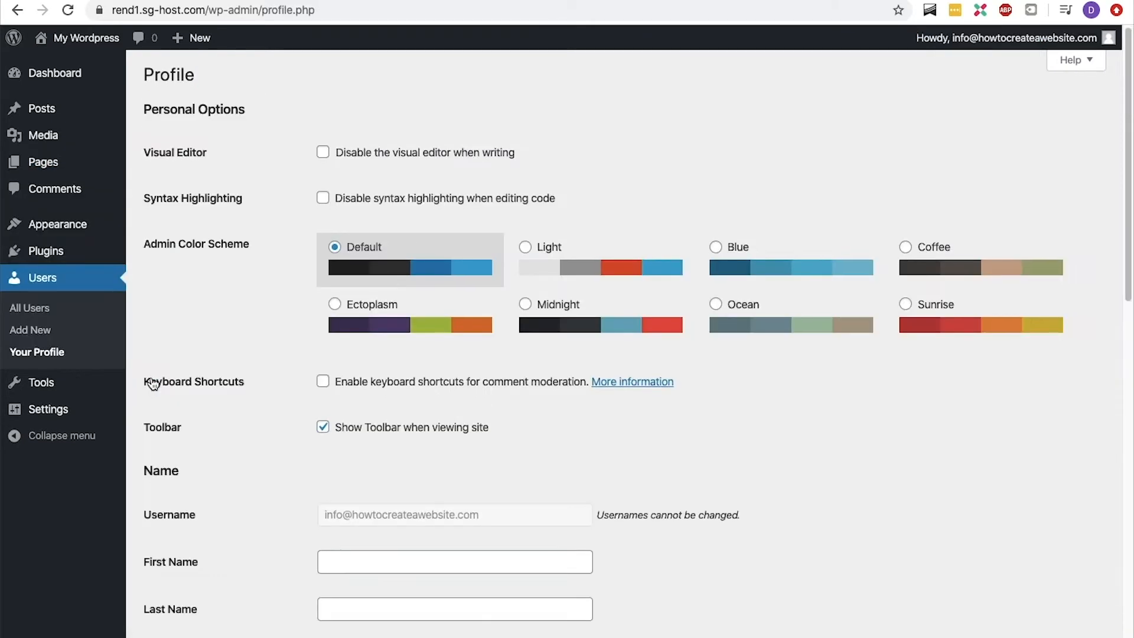
{"action": "scroll", "coordinate": [152, 383], "scroll_direction": "down", "scroll_amount": 5}
{"action": "scroll", "coordinate": [152, 383], "scroll_direction": "down", "scroll_amount": 1}
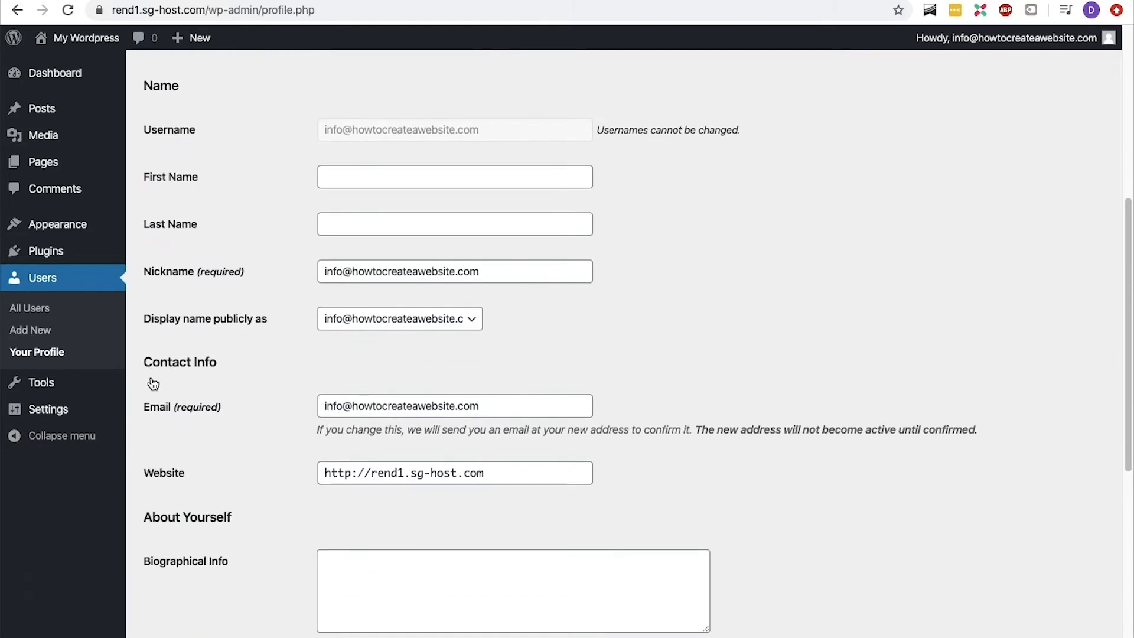
{"action": "left_click_drag", "start_coordinate": [489, 272], "coordinate": [299, 280]}
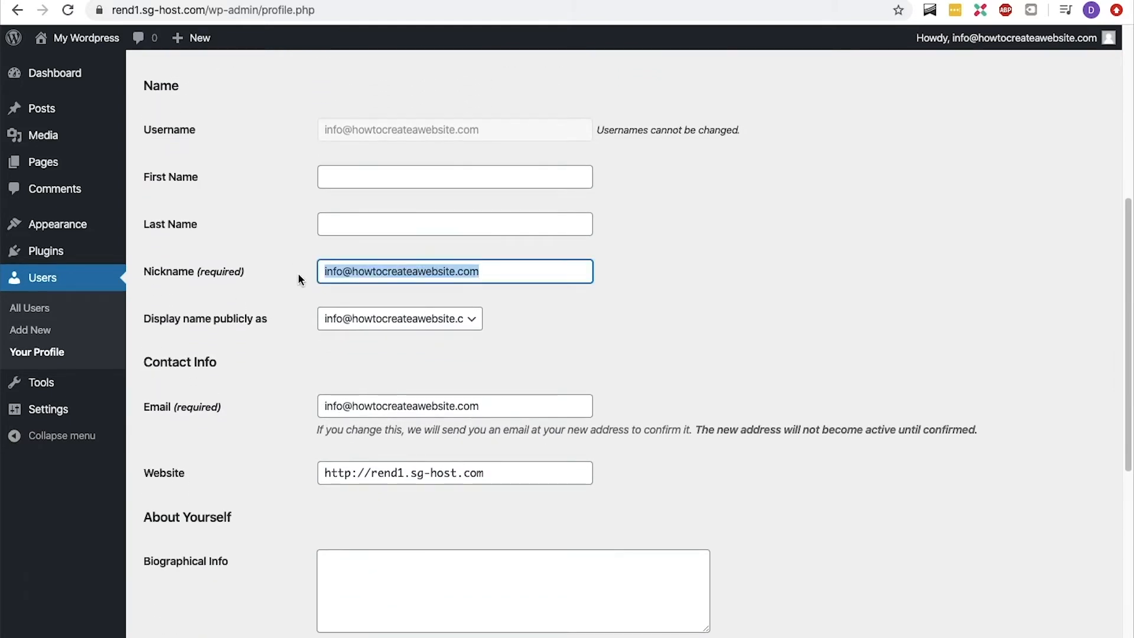
{"action": "type", "text": "René Delescen"}
{"action": "key", "text": "Tab"}
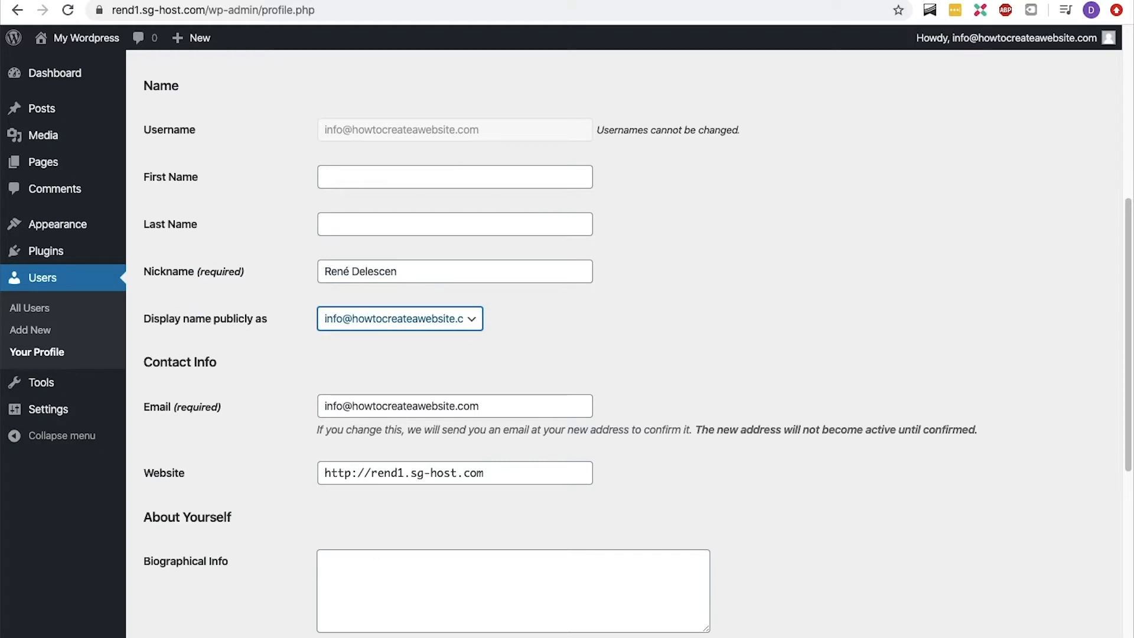
Set the publicly displayed name to the owner's full name and update the profile.
{"action": "left_click", "coordinate": [358, 320]}
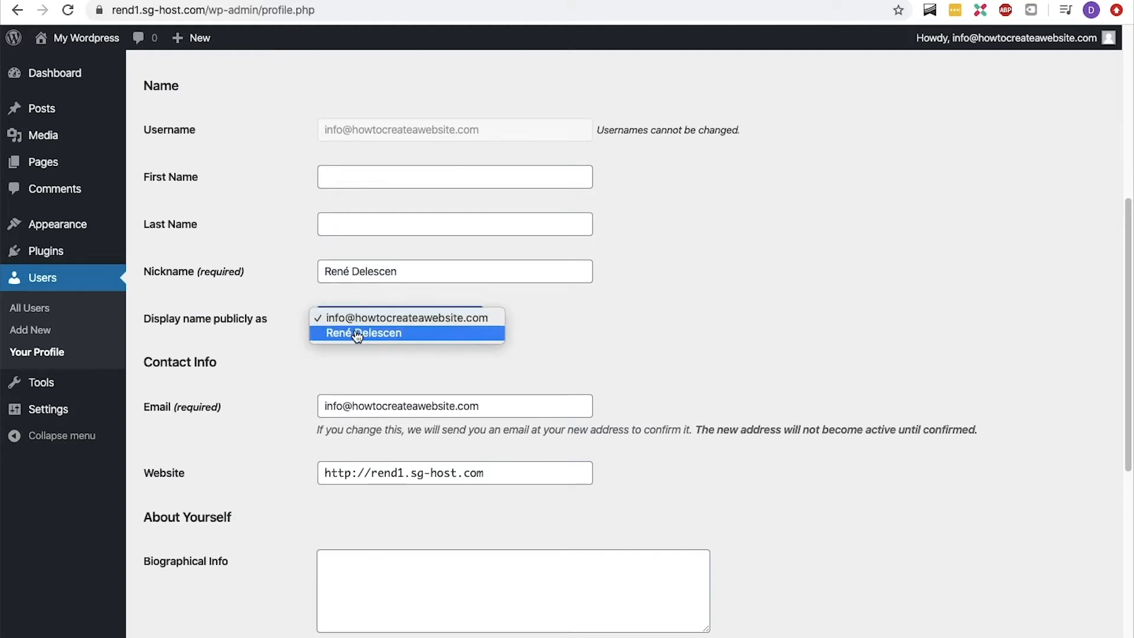
{"action": "left_click", "coordinate": [355, 331]}
{"action": "scroll", "coordinate": [357, 336], "scroll_direction": "down", "scroll_amount": 7}
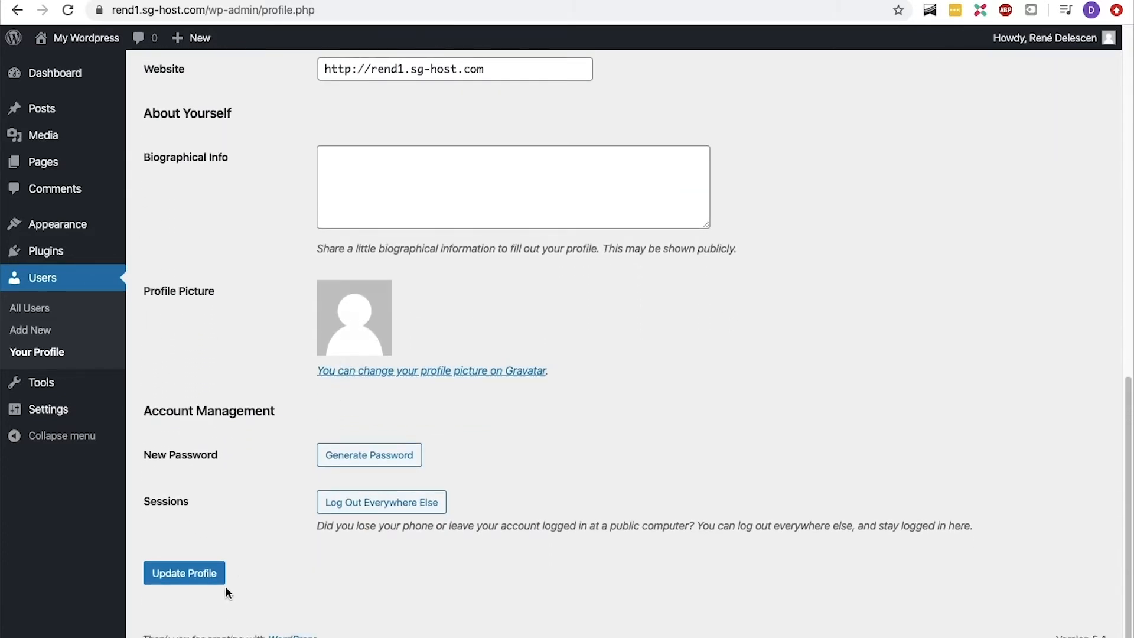
{"action": "left_click", "coordinate": [197, 584]}
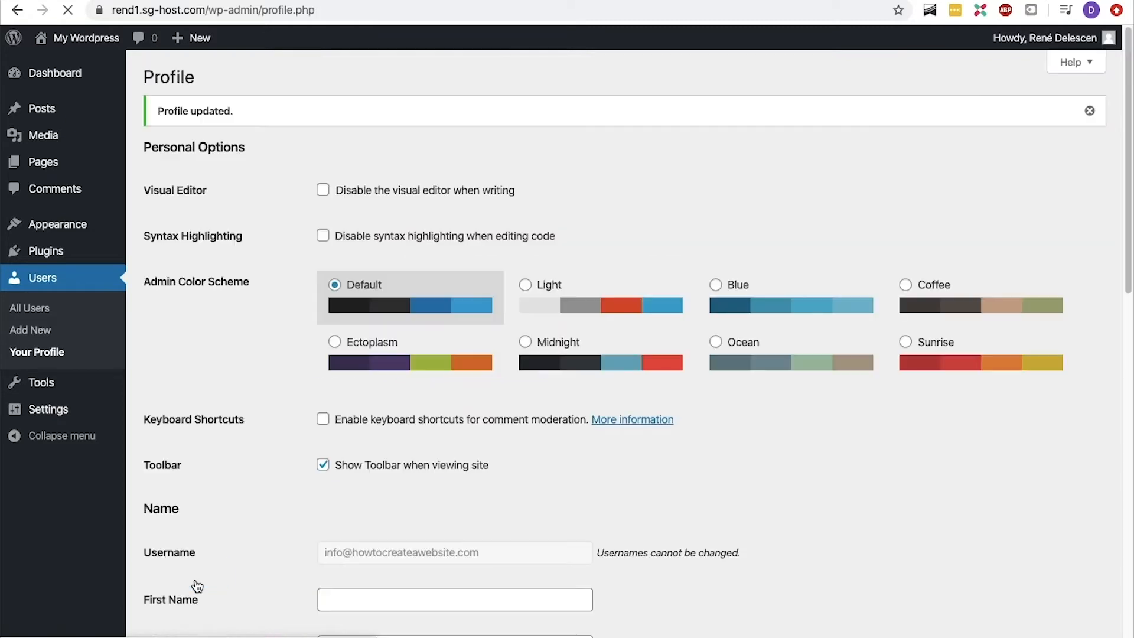
Collapse the Site Health Status, At a Glance and Activity boxes on the dashboard home.
{"action": "left_click", "coordinate": [83, 81]}
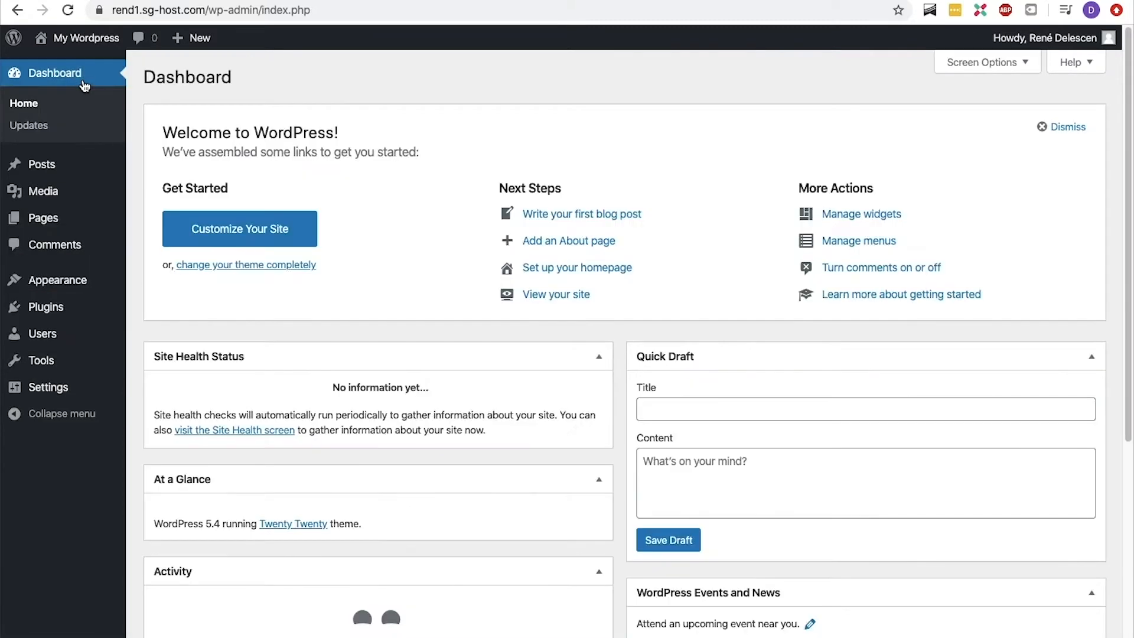
{"action": "left_click", "coordinate": [599, 357]}
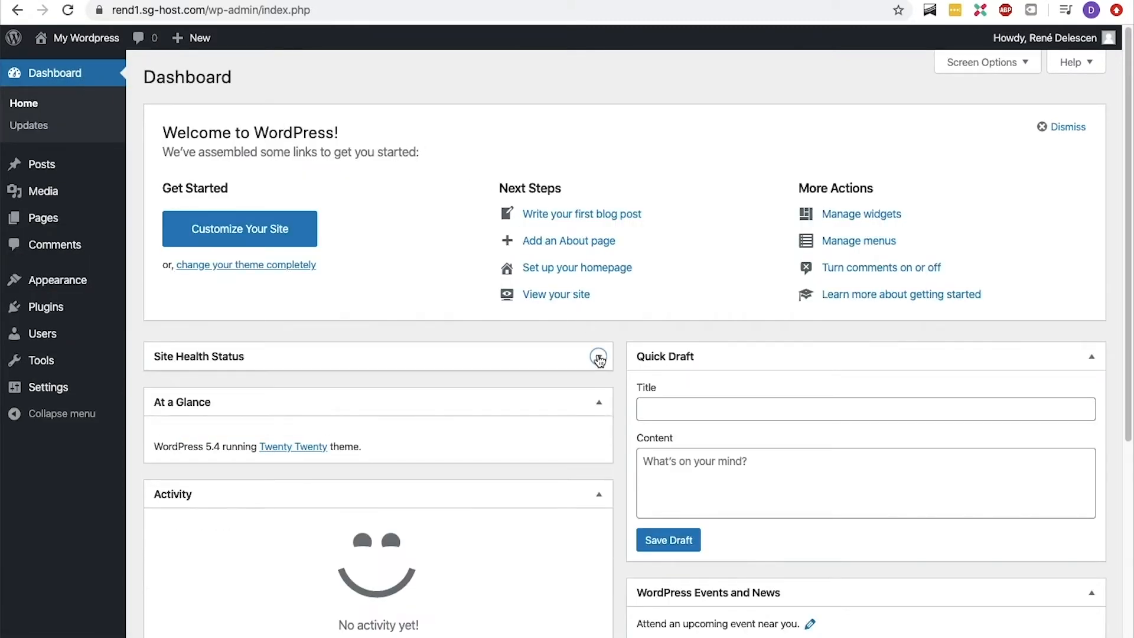
{"action": "left_click", "coordinate": [600, 402]}
{"action": "left_click", "coordinate": [599, 448]}
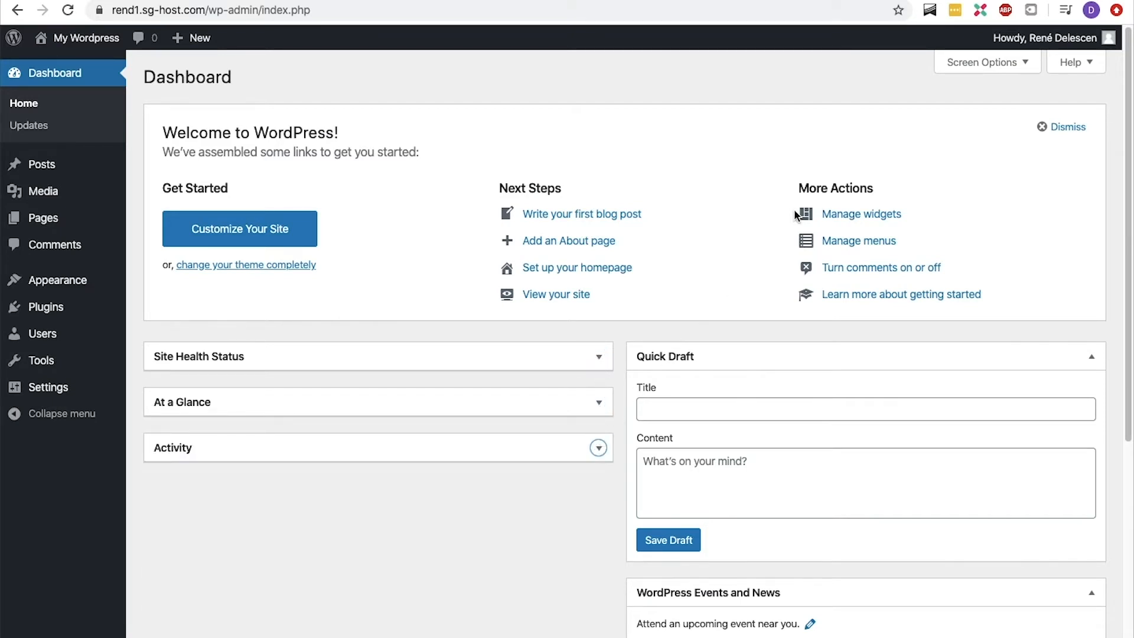
Hide all six dashboard boxes: Welcome, WordPress Events and News, Quick Draft, Activity, At a Glance and Site Health Status.
{"action": "left_click", "coordinate": [1001, 68]}
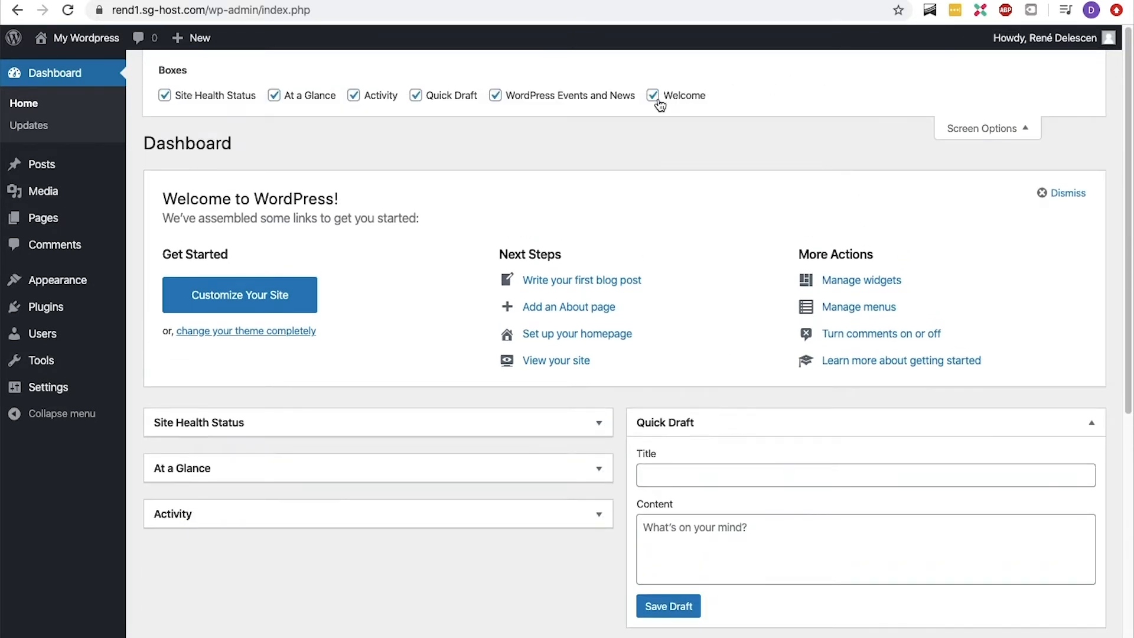
{"action": "left_click", "coordinate": [653, 96]}
{"action": "left_click", "coordinate": [496, 95]}
{"action": "left_click", "coordinate": [418, 97]}
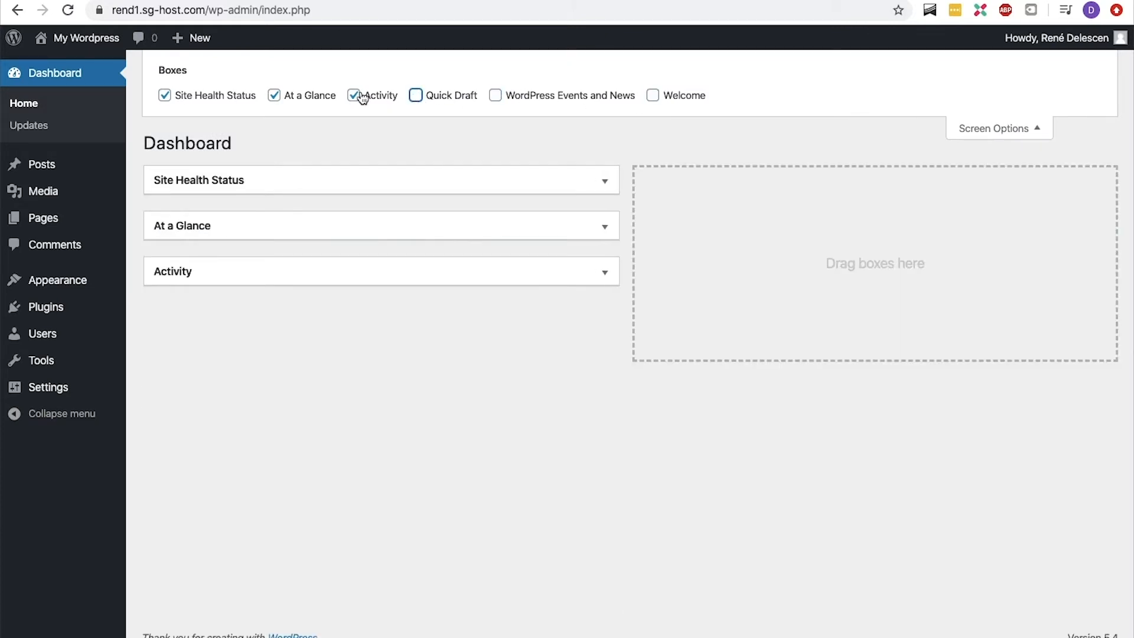
{"action": "left_click", "coordinate": [353, 95]}
{"action": "left_click", "coordinate": [275, 96]}
{"action": "left_click", "coordinate": [165, 95]}
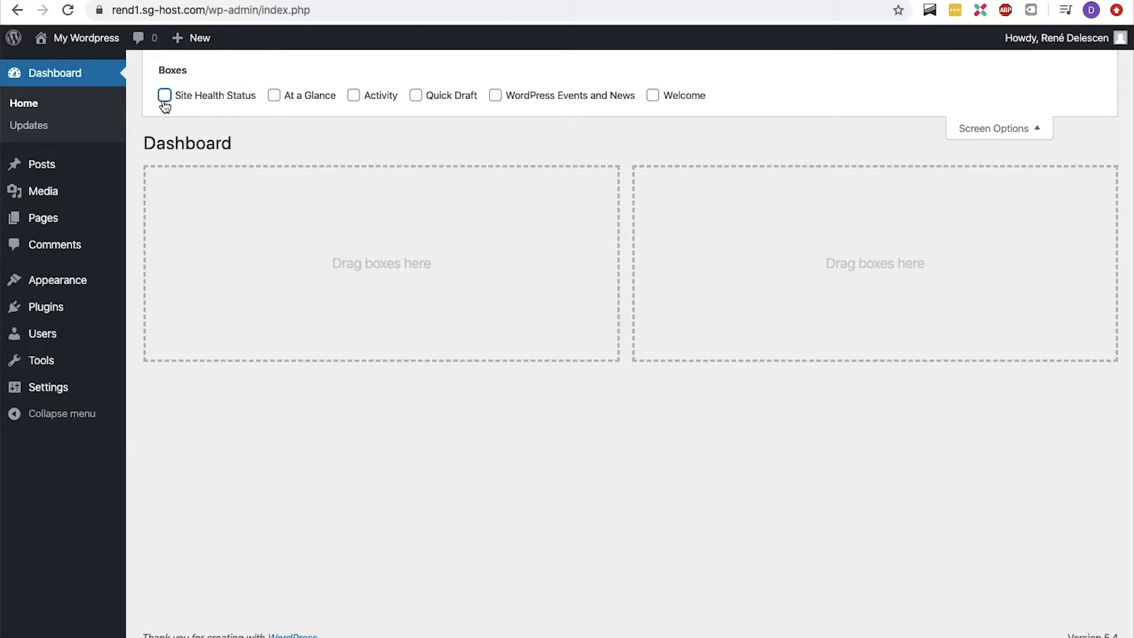
Open the general settings and set the site title to "Houses and apartments for sale in Amsterdam | Real Estate".
{"action": "mouse_move", "coordinate": [45, 386]}
{"action": "left_click", "coordinate": [140, 389]}
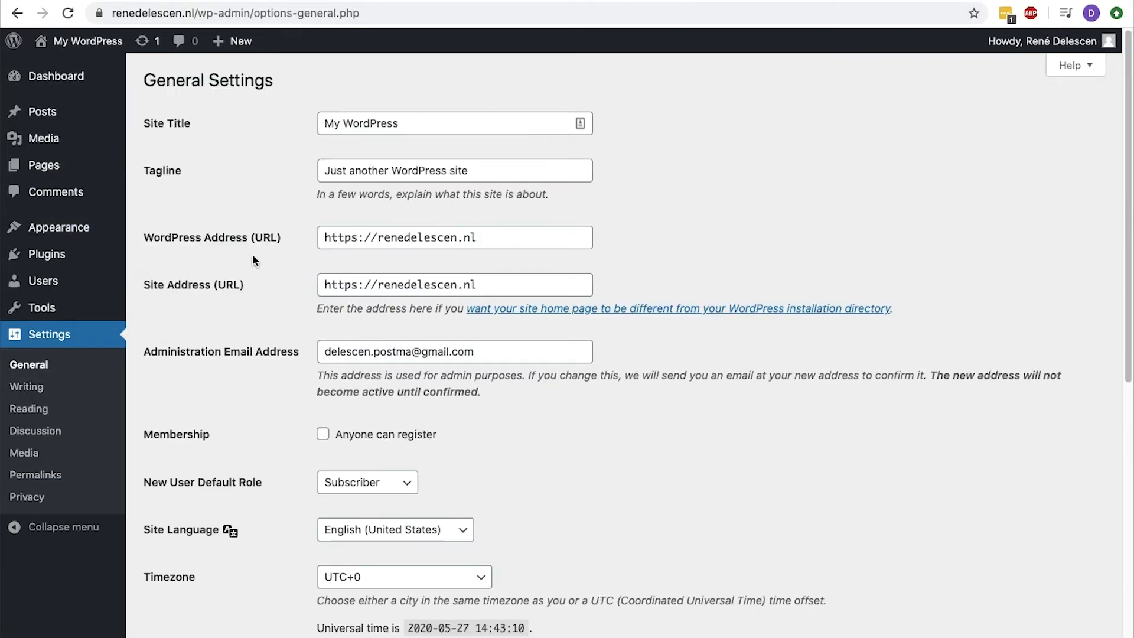
{"action": "left_click", "coordinate": [417, 125]}
{"action": "key", "text": "super+a"}
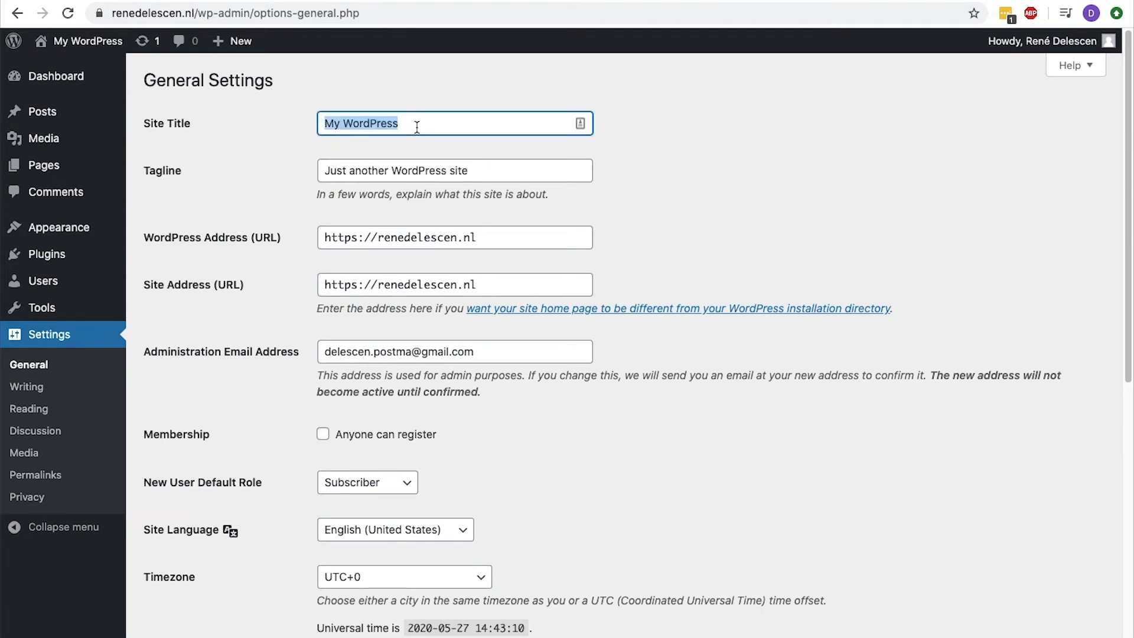
{"action": "key", "text": "BackSpace"}
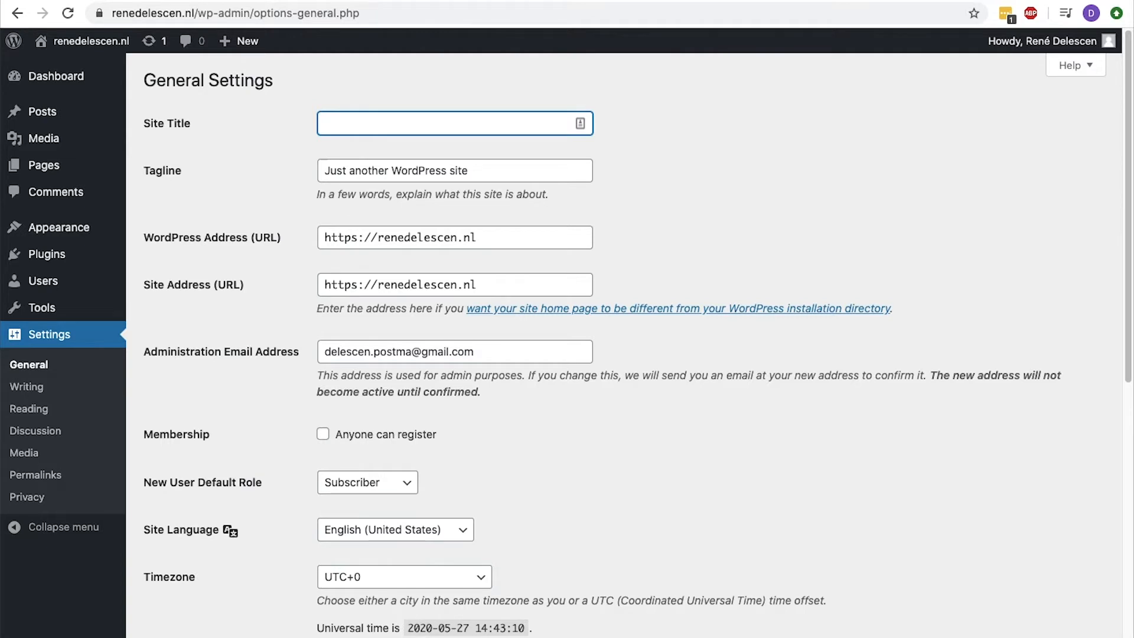
{"action": "type", "text": "Houses and apartments for sale in Amsterdam "}
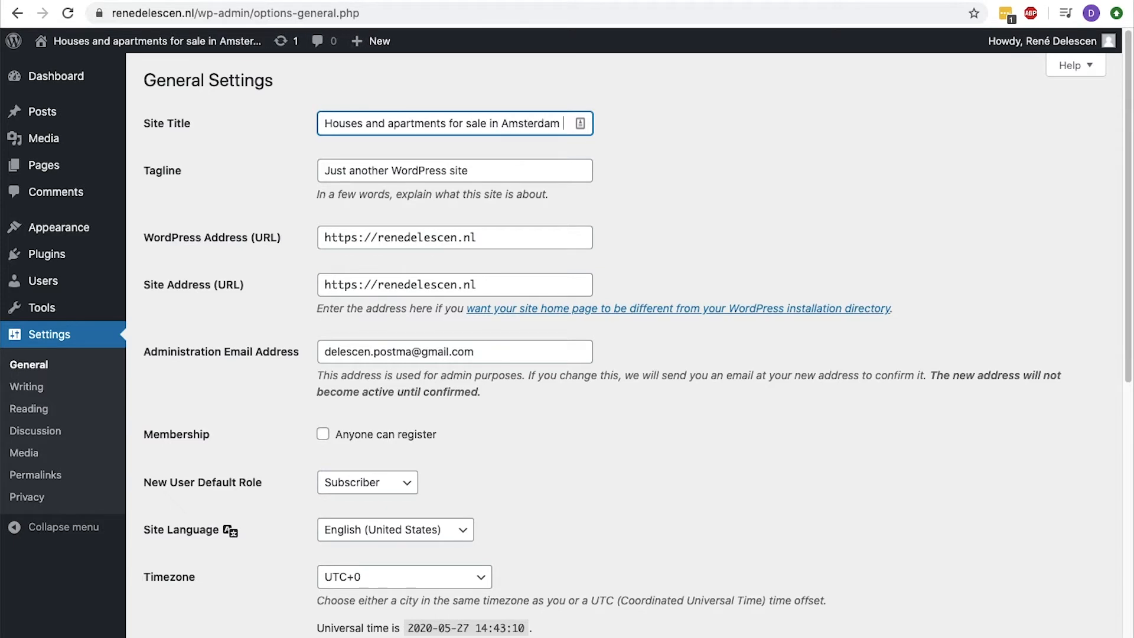
{"action": "type", "text": "| Real Estate Pa"}
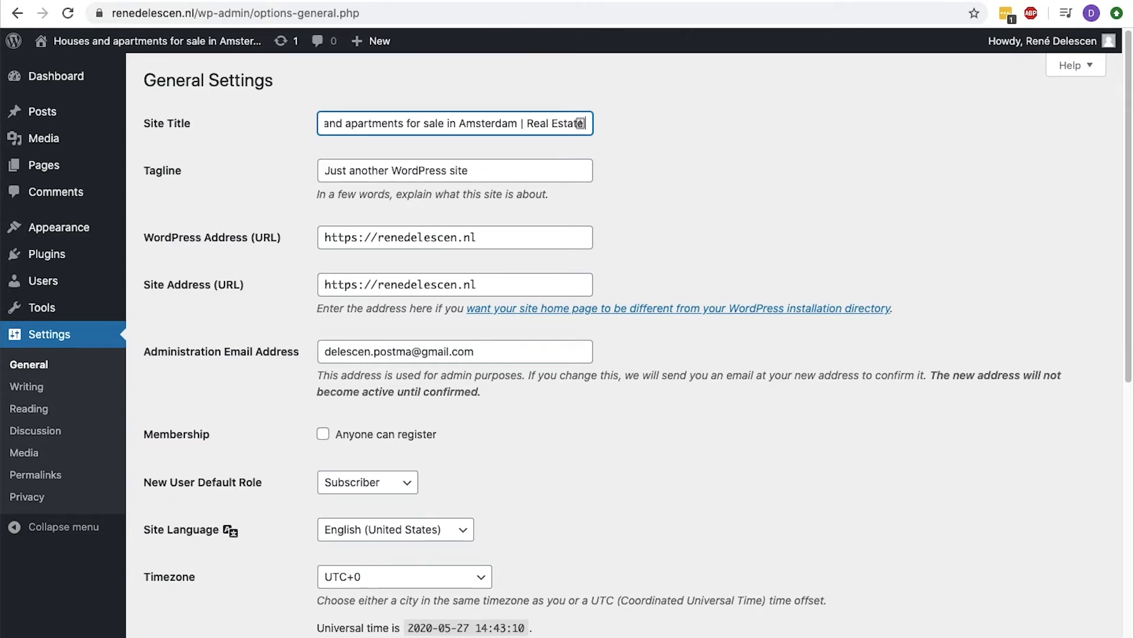
Set the tagline to "Get instant access to a lot of relevant information about Amsterdam's Real Estate, including property descriptions, virtual tours, maps and photos.".
{"action": "key", "text": "Tab"}
{"action": "key", "text": "BackSpace"}
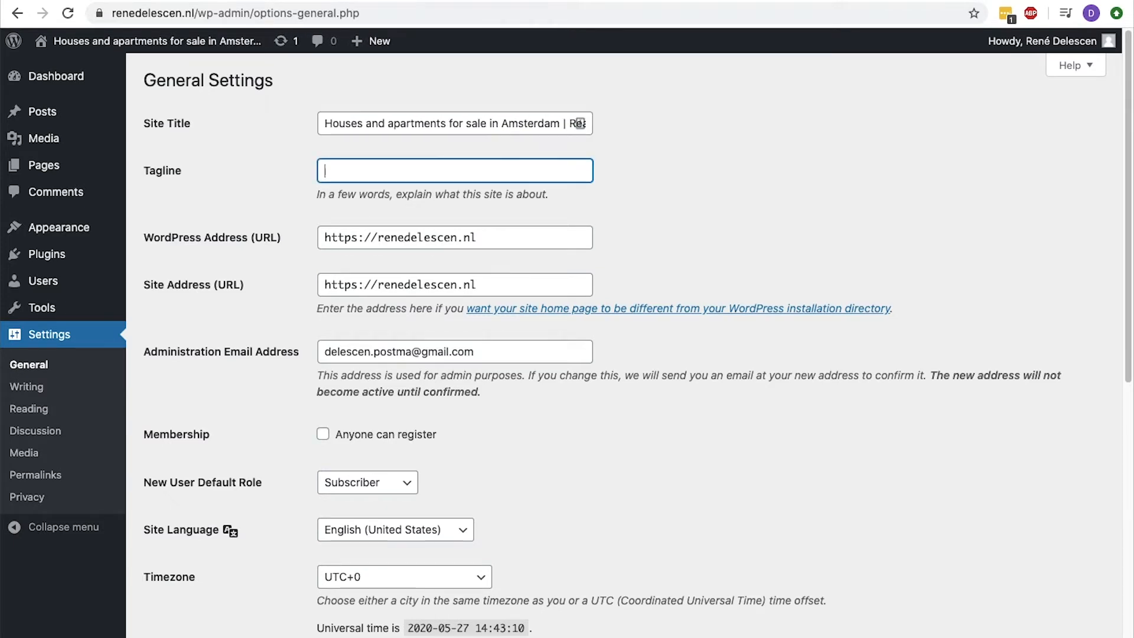
{"action": "type", "text": "Get instant access to a lot of relevant "}
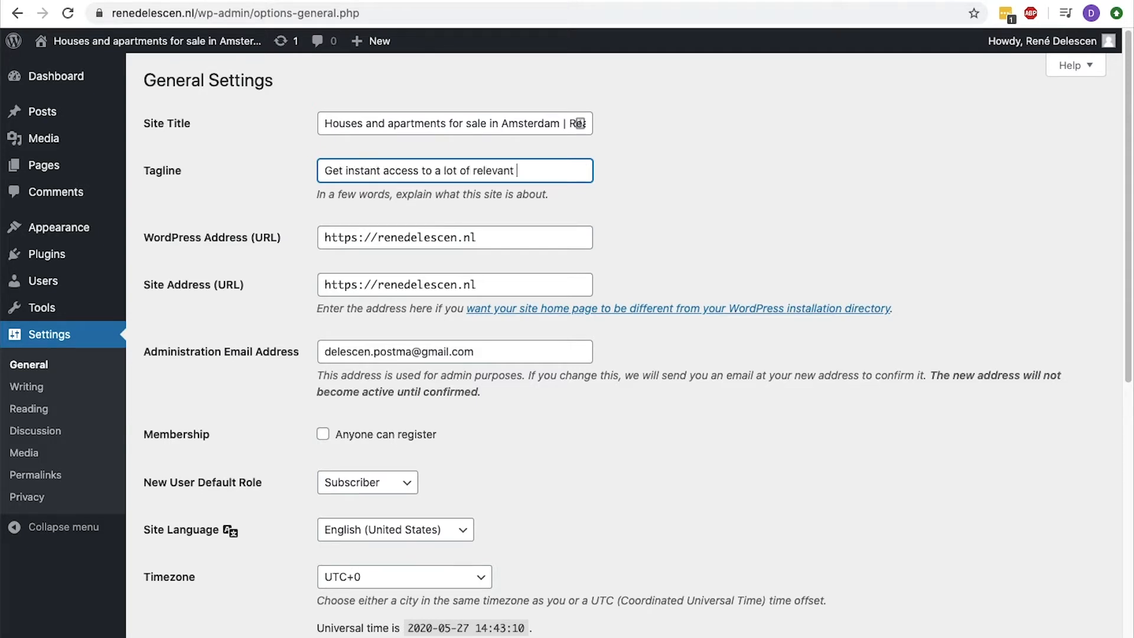
{"action": "type", "text": "information about Amsterdam's R"}
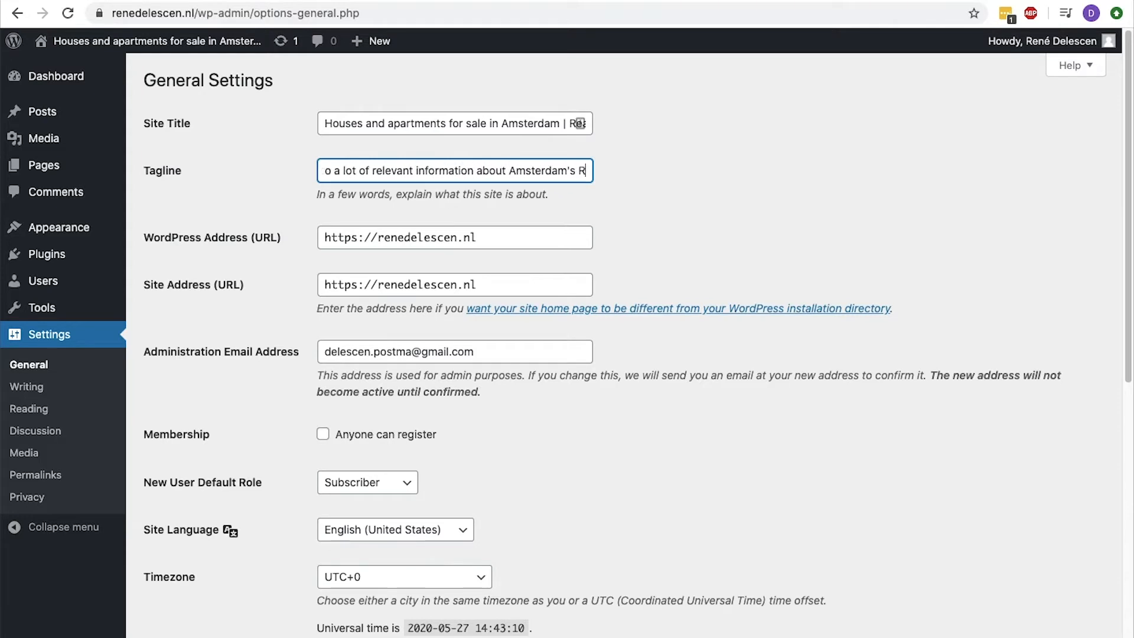
{"action": "type", "text": "eal Estate, including property"}
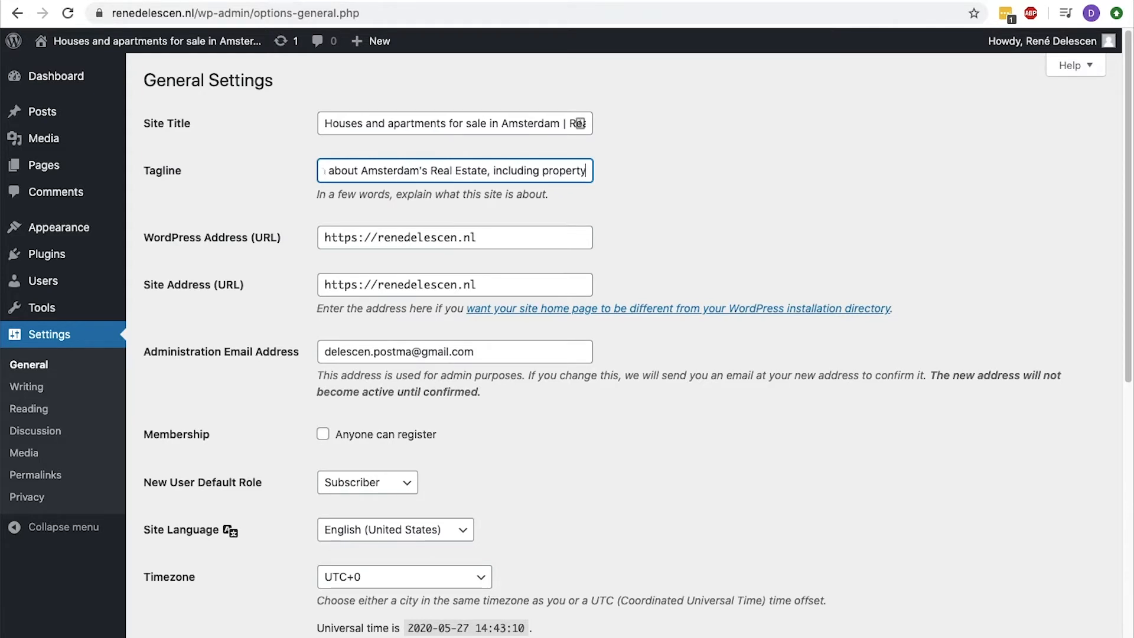
{"action": "type", "text": " descriptions, "}
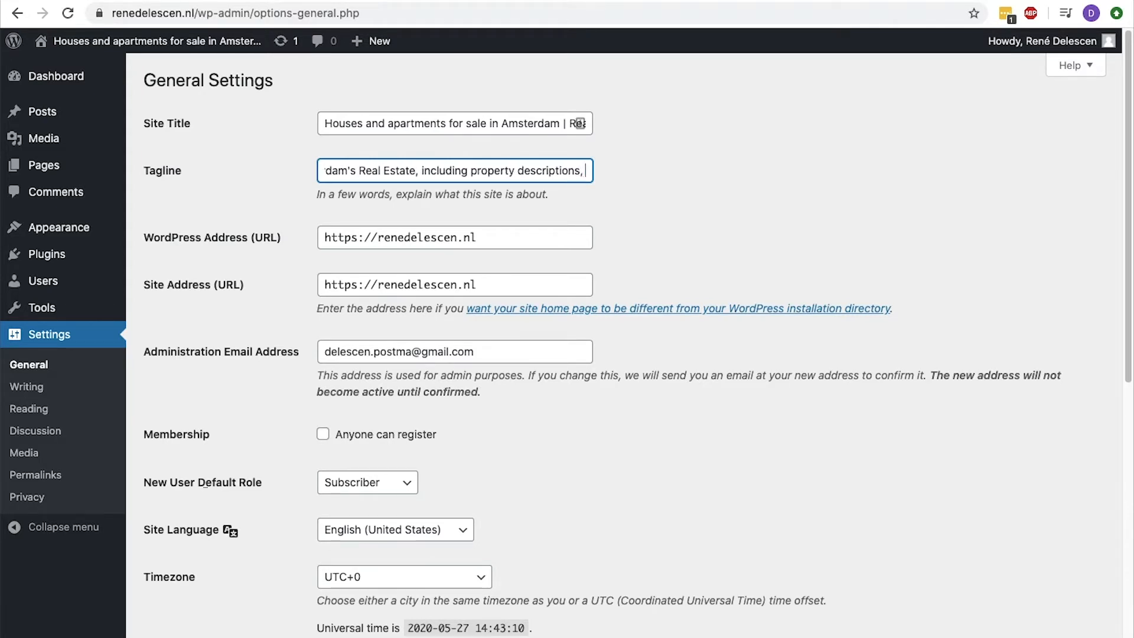
{"action": "type", "text": "virtual tours , maps and photos."}
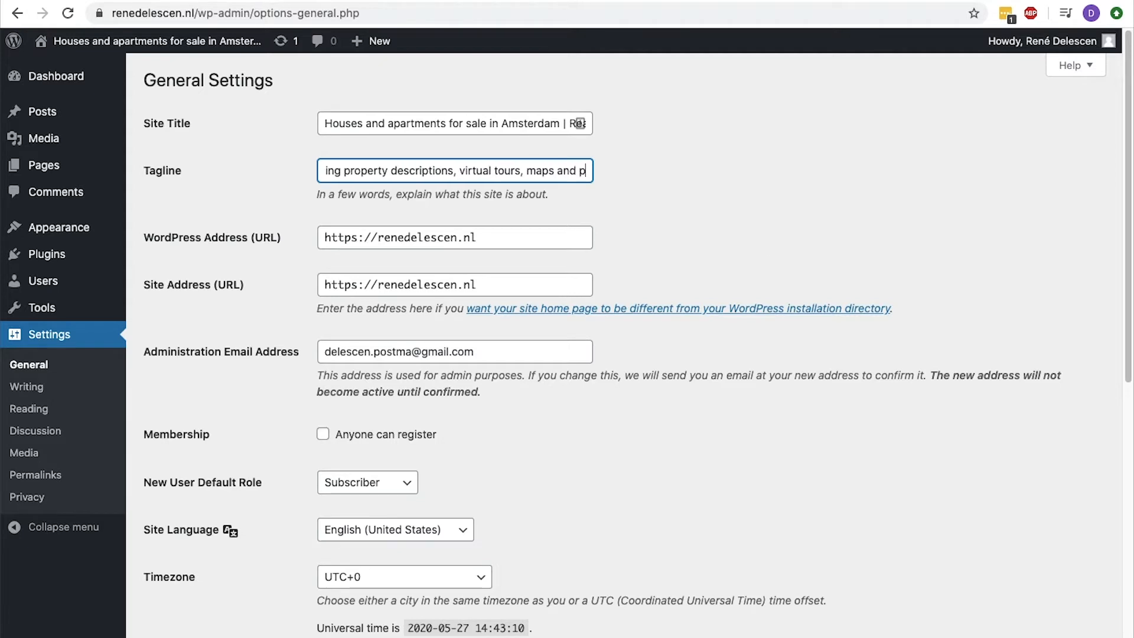
Check the https prefix in both the WordPress address and the site address.
{"action": "double_click", "coordinate": [364, 238]}
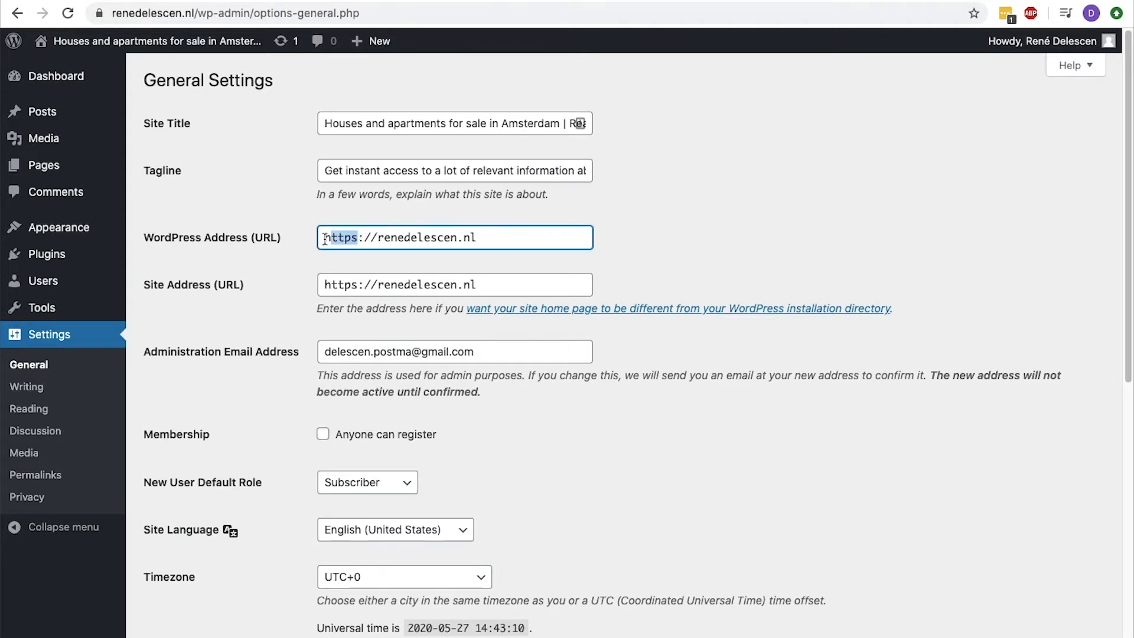
{"action": "left_click_drag", "start_coordinate": [359, 286], "coordinate": [324, 286]}
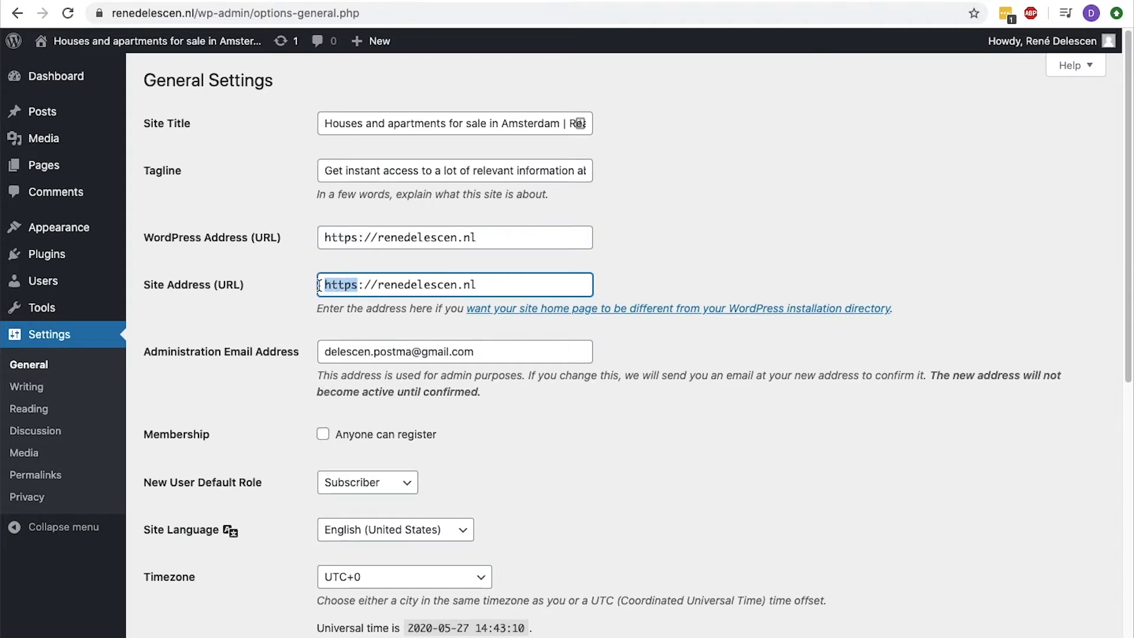
{"action": "left_click", "coordinate": [321, 286]}
Allow anyone to register as a member of the site and save the general settings.
{"action": "scroll", "coordinate": [321, 285], "scroll_direction": "down", "scroll_amount": 5}
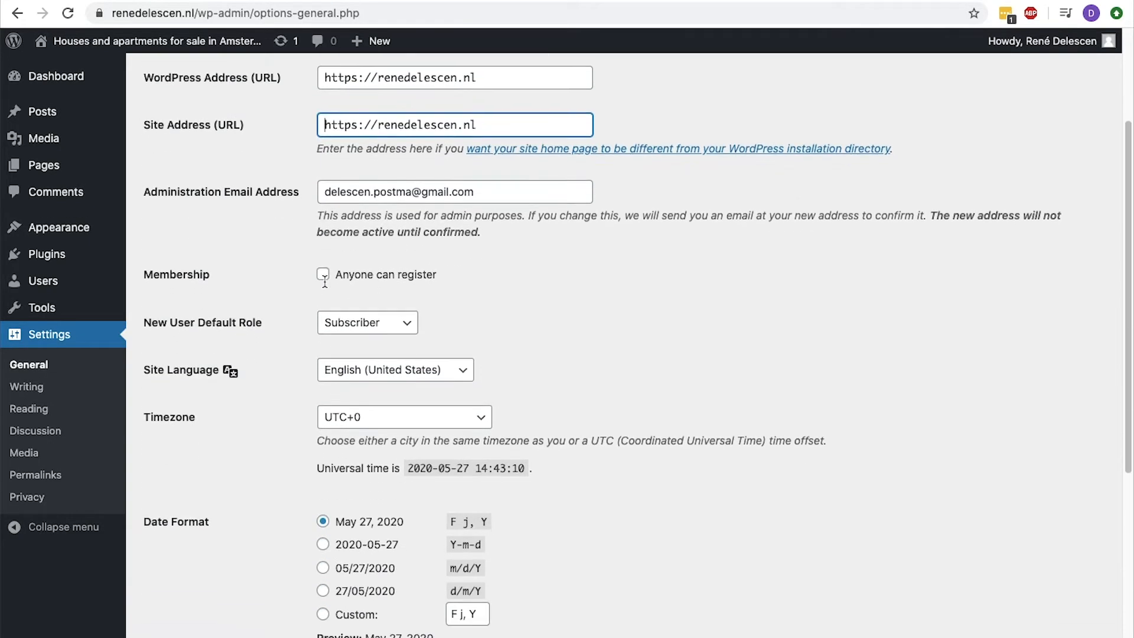
{"action": "left_click", "coordinate": [324, 281]}
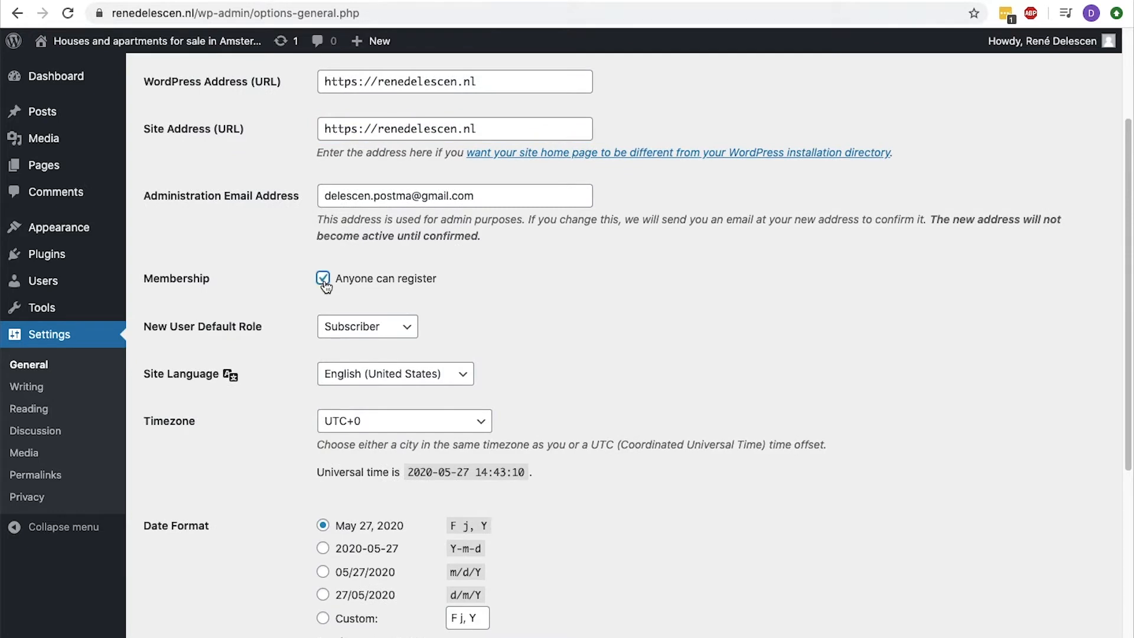
{"action": "scroll", "coordinate": [325, 285], "scroll_direction": "down", "scroll_amount": 4}
{"action": "left_click", "coordinate": [326, 283]}
{"action": "scroll", "coordinate": [326, 284], "scroll_direction": "down", "scroll_amount": 5}
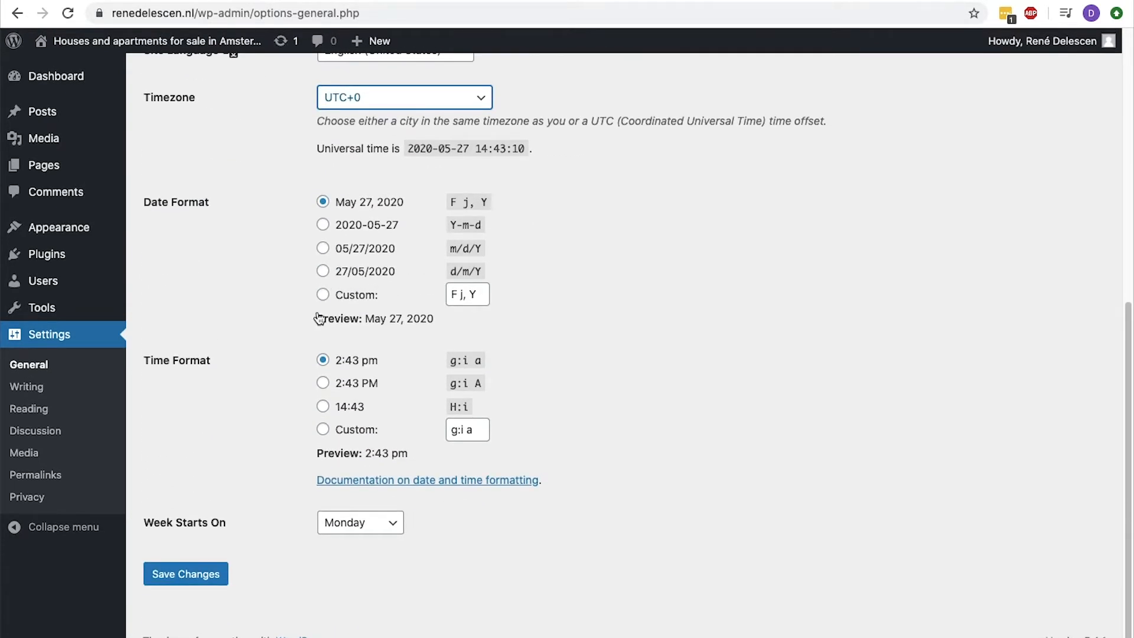
{"action": "left_click", "coordinate": [187, 577]}
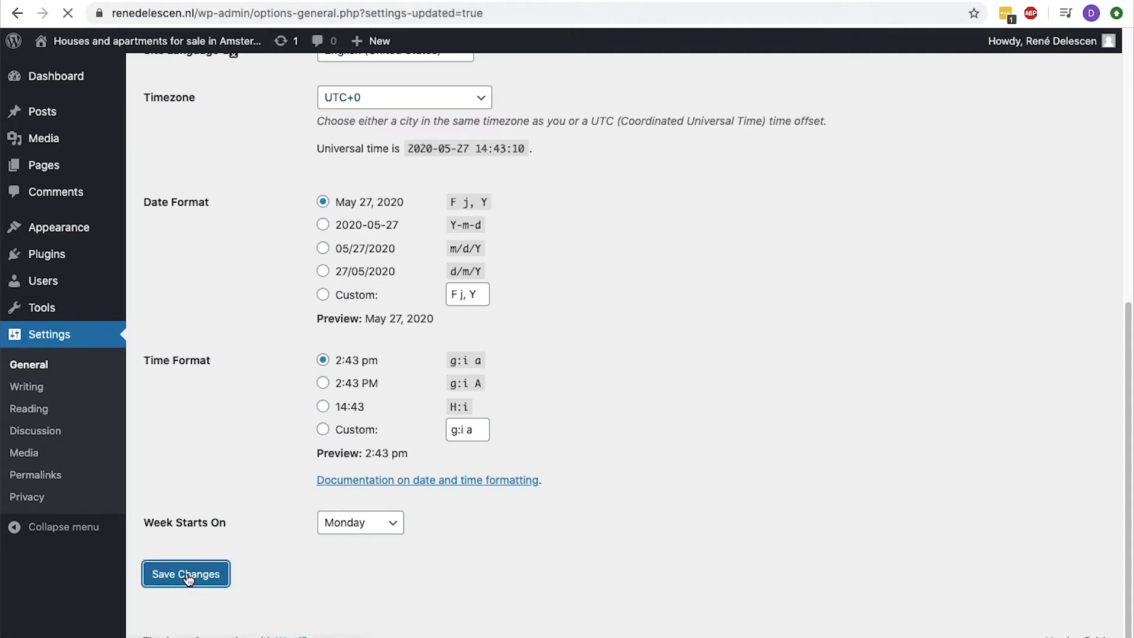
Set the permalink structure to Post name and save the permalink settings.
{"action": "left_click", "coordinate": [53, 484]}
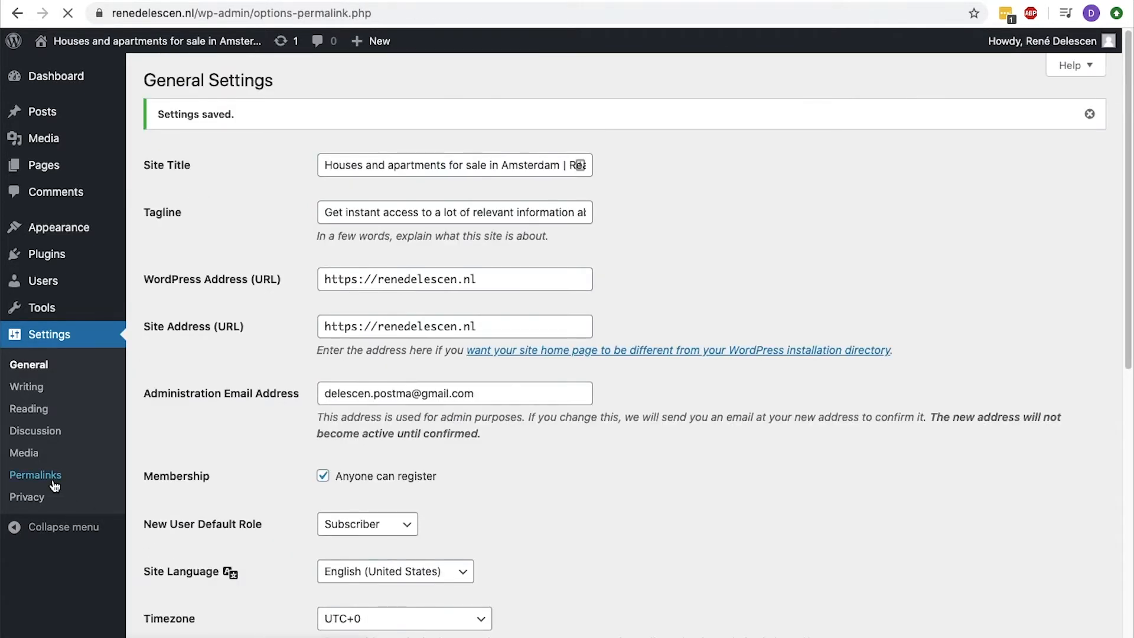
{"action": "left_click", "coordinate": [151, 385]}
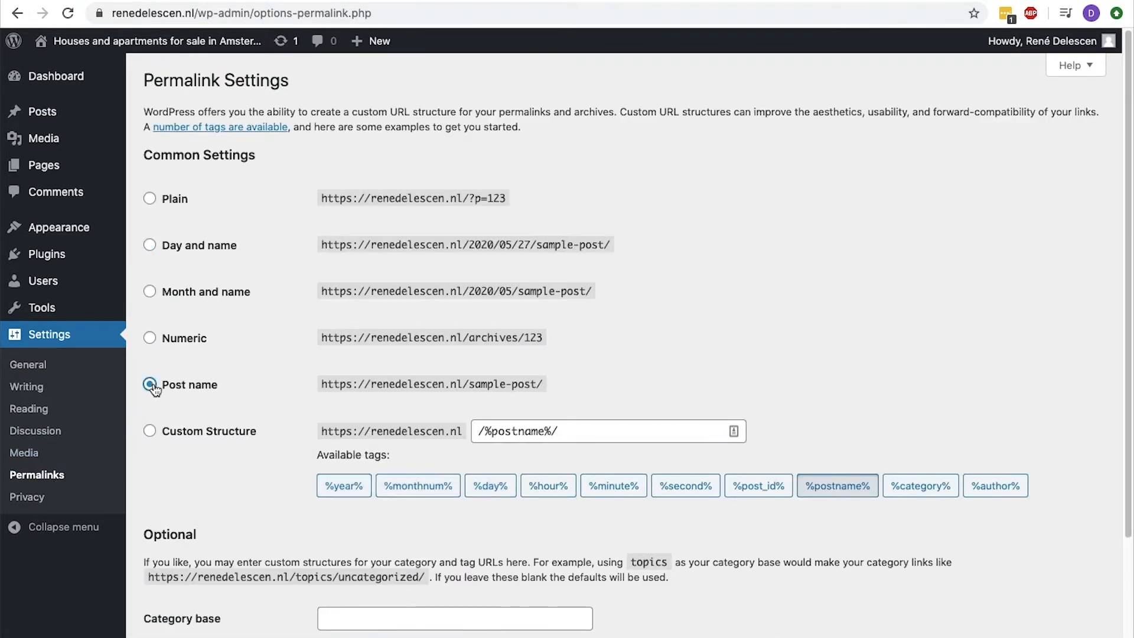
{"action": "scroll", "coordinate": [153, 387], "scroll_direction": "down", "scroll_amount": 3}
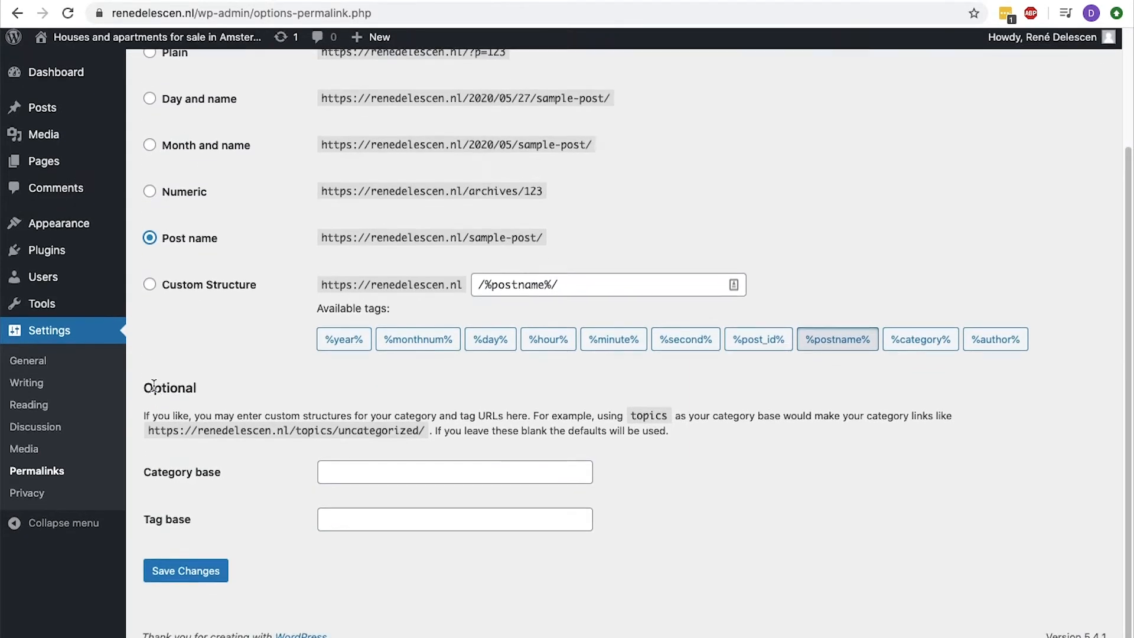
{"action": "left_click", "coordinate": [177, 575]}
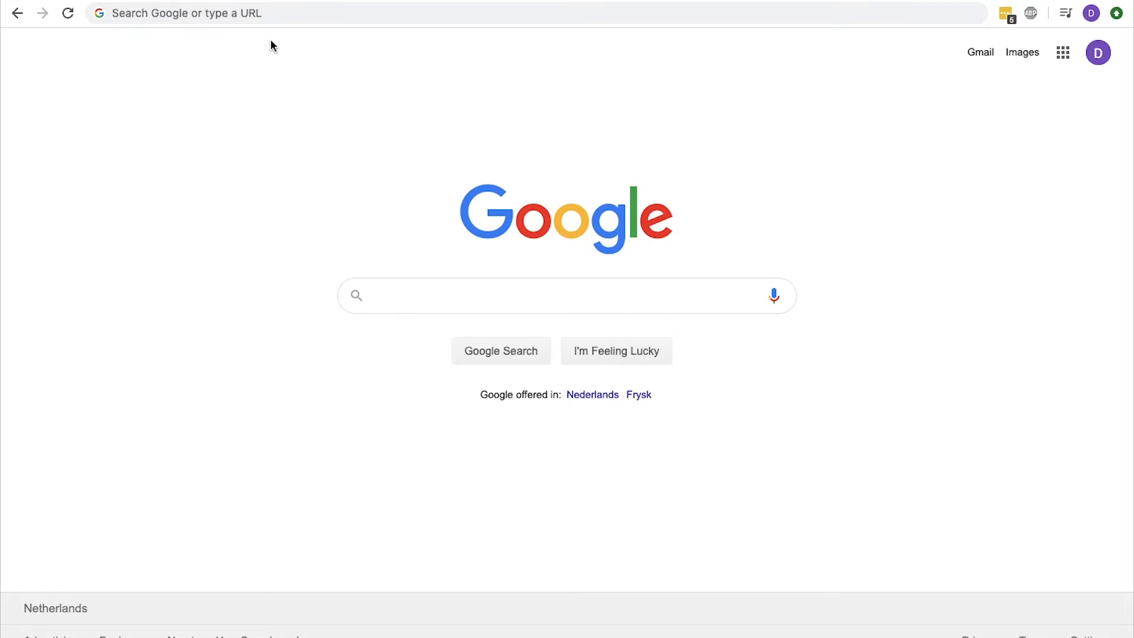
Go to delescen.com/real-estate/ to open ThemeForest's category of real estate WordPress themes.
{"action": "left_click", "coordinate": [270, 12]}
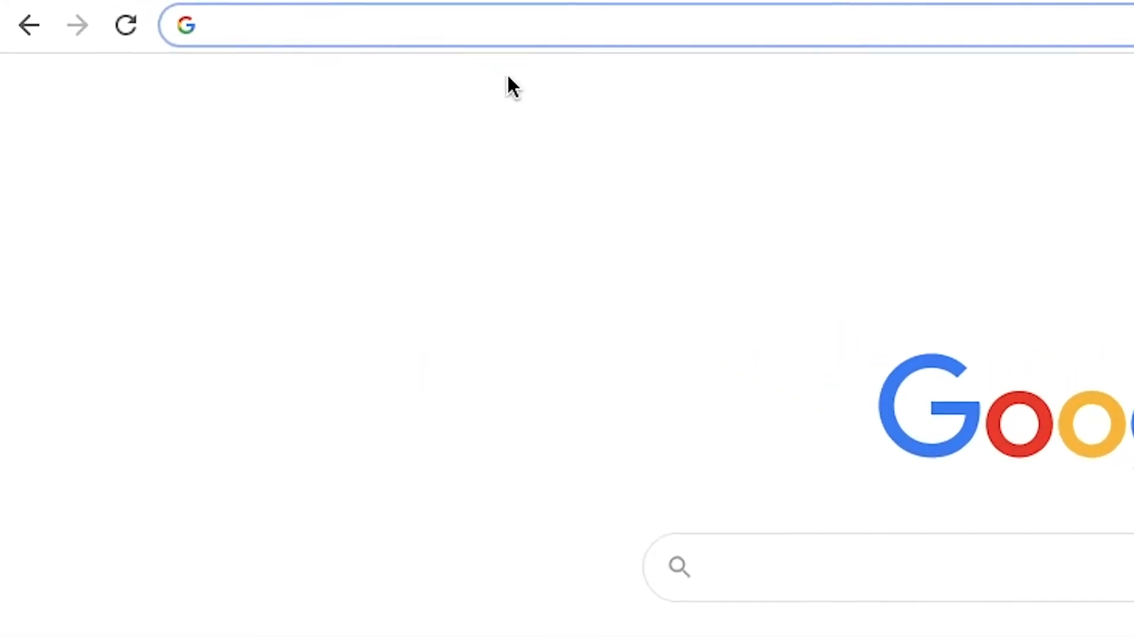
{"action": "type", "text": "delescen.com"}
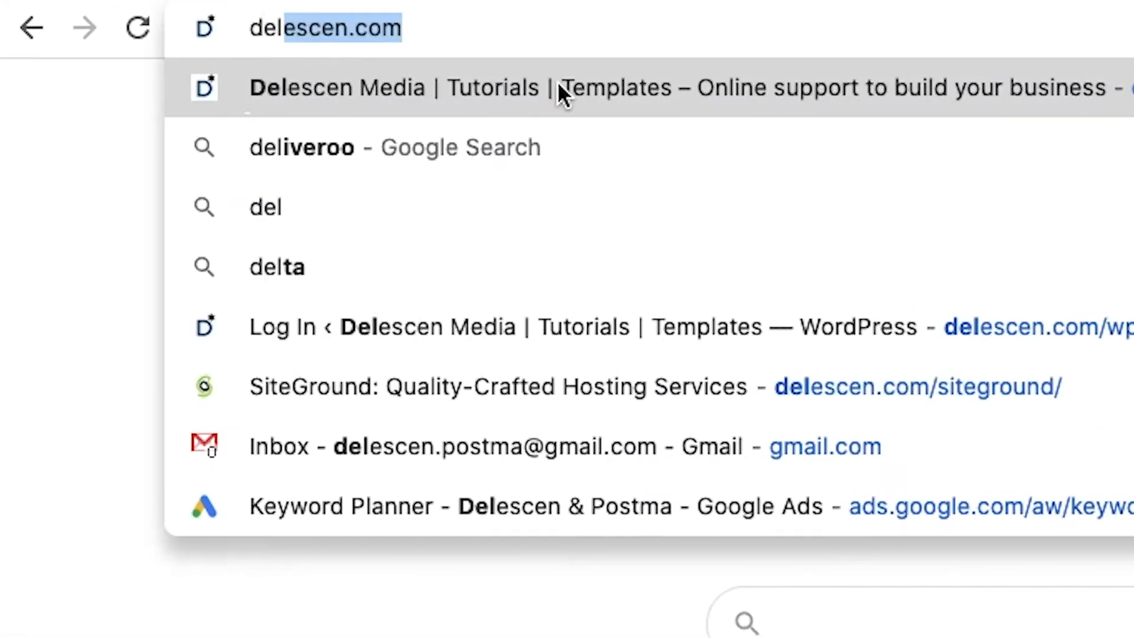
{"action": "type", "text": "/real-estate"}
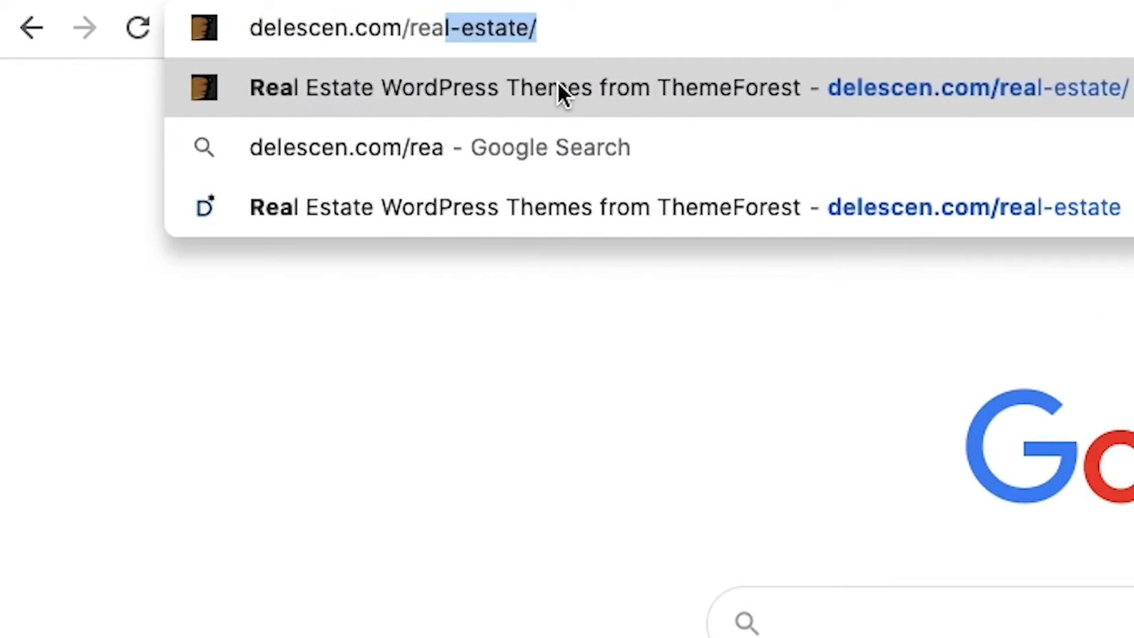
{"action": "type", "text": "/"}
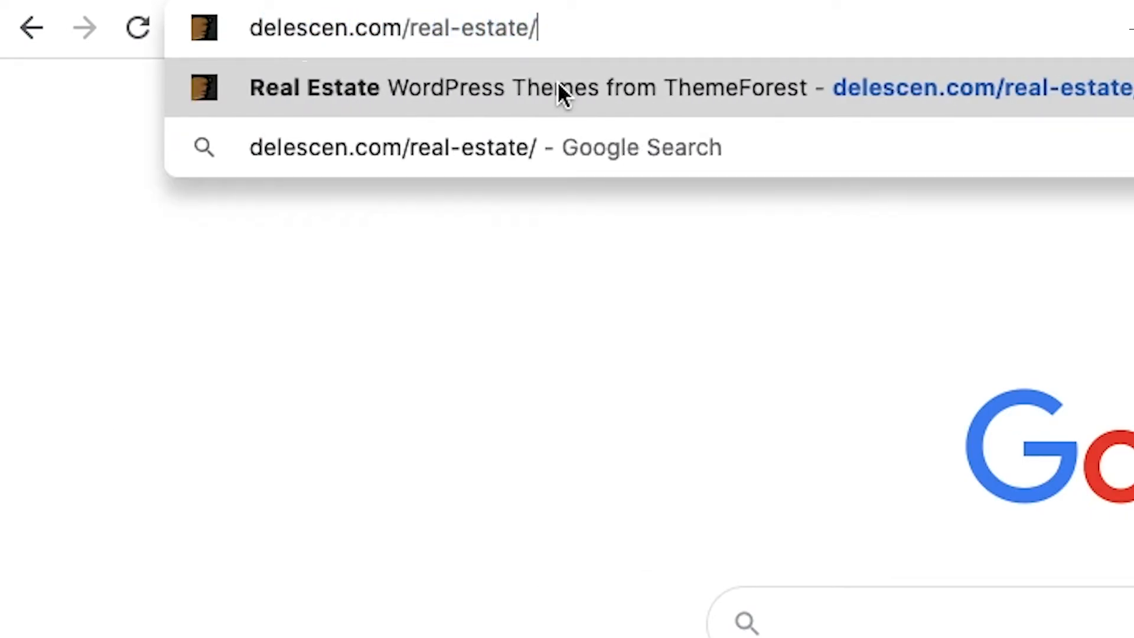
{"action": "key", "text": "Return"}
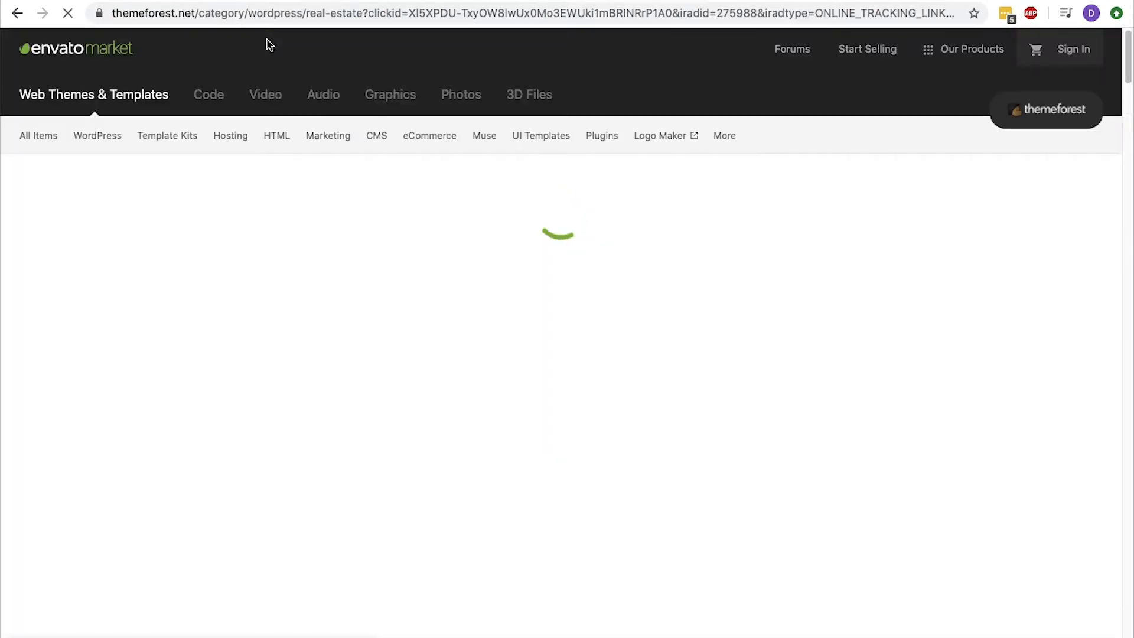
Review the sales and rating of the best-selling RealHomes theme and open its item page.
{"action": "scroll", "coordinate": [267, 45], "scroll_direction": "down", "scroll_amount": 5}
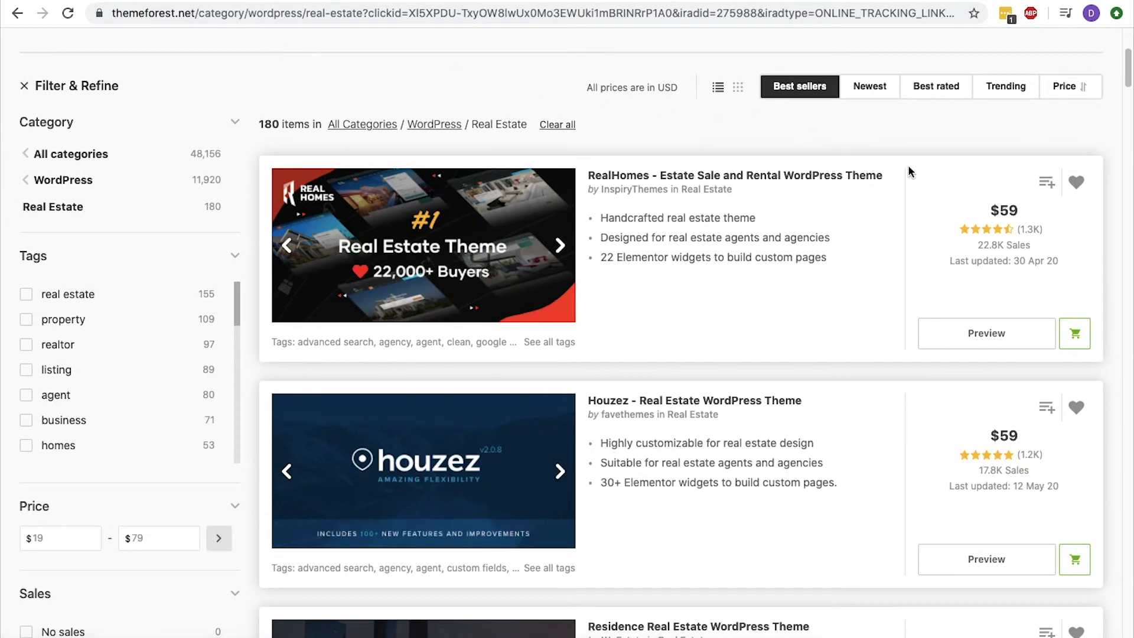
{"action": "left_click_drag", "start_coordinate": [884, 176], "coordinate": [595, 176]}
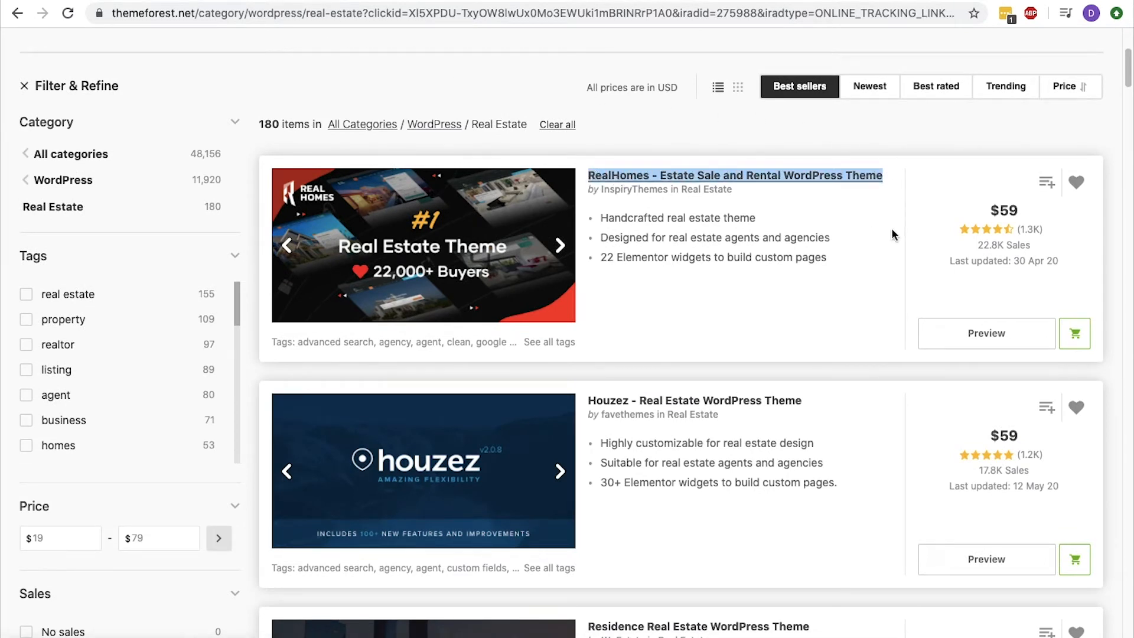
{"action": "left_click_drag", "start_coordinate": [976, 245], "coordinate": [1029, 245]}
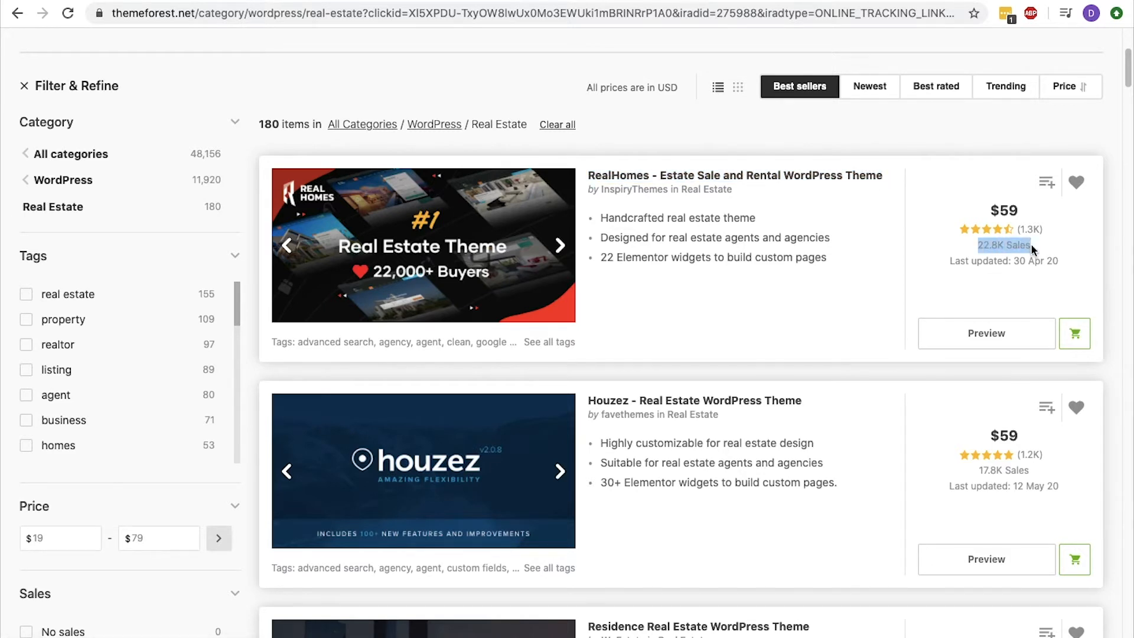
{"action": "left_click", "coordinate": [955, 230]}
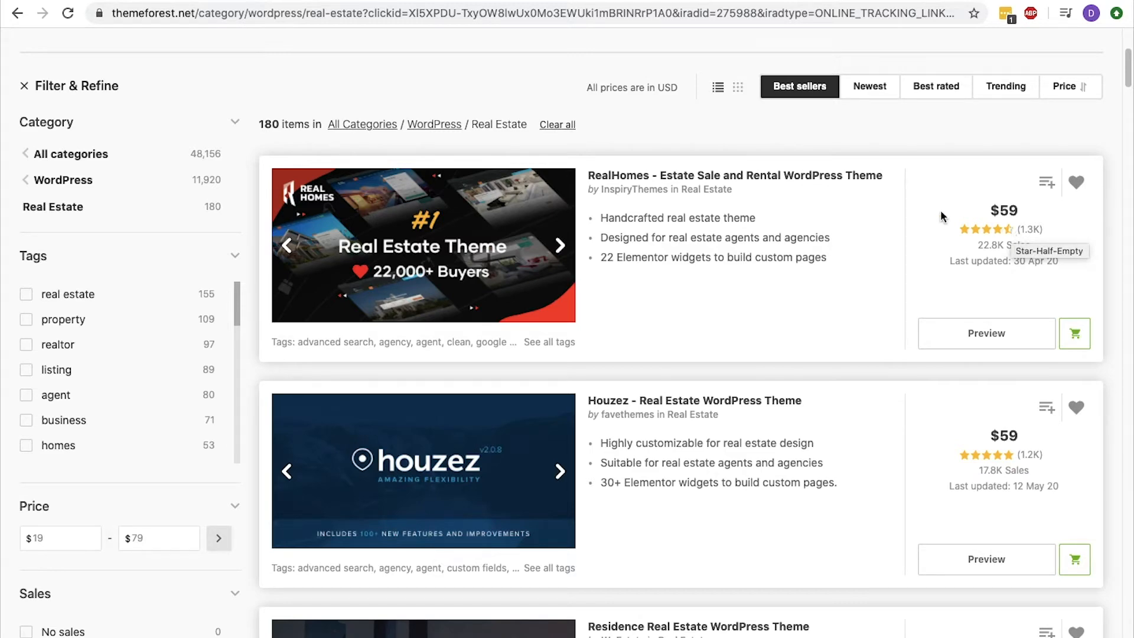
{"action": "left_click", "coordinate": [865, 185]}
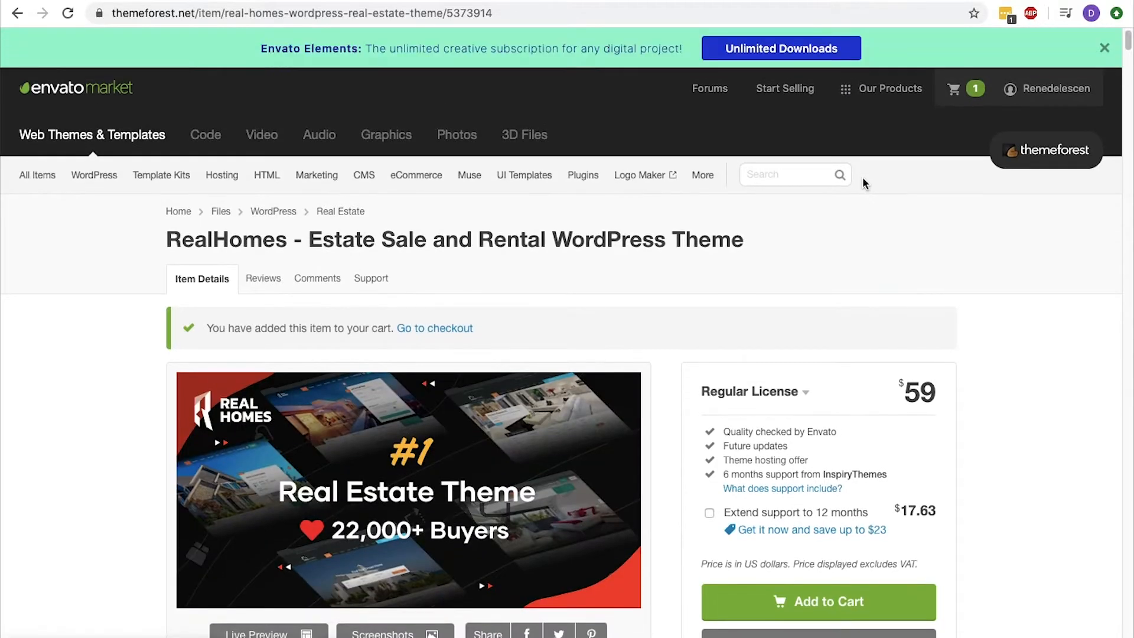
Add the RealHomes theme with the Regular License to the cart without extended support.
{"action": "scroll", "coordinate": [865, 184], "scroll_direction": "down", "scroll_amount": 3}
{"action": "scroll", "coordinate": [862, 178], "scroll_direction": "down", "scroll_amount": 2}
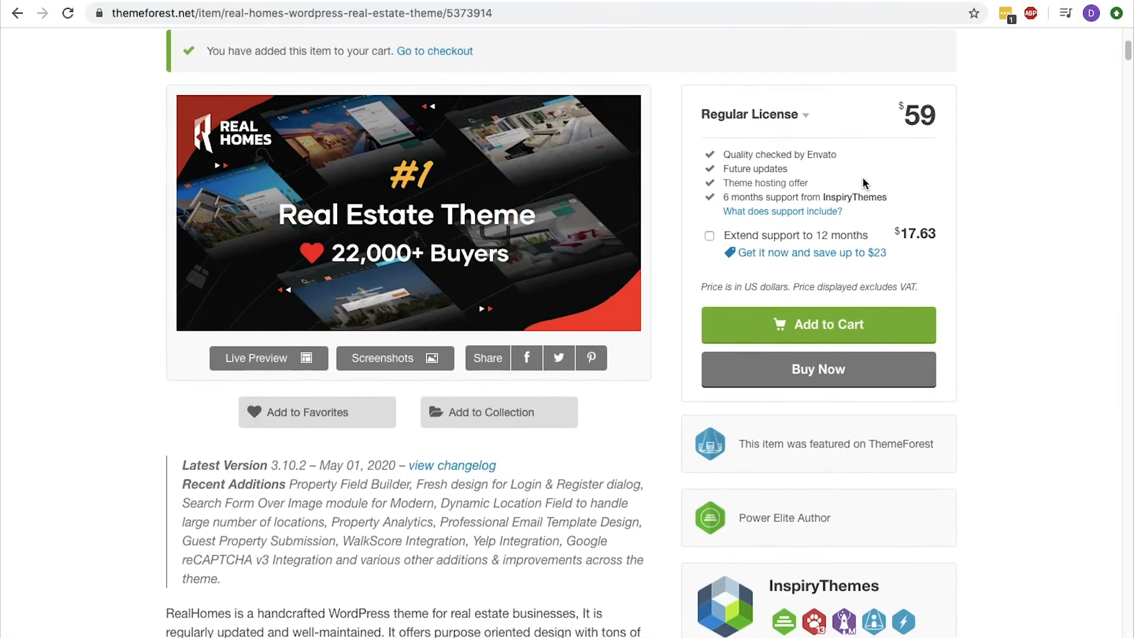
{"action": "left_click", "coordinate": [837, 326]}
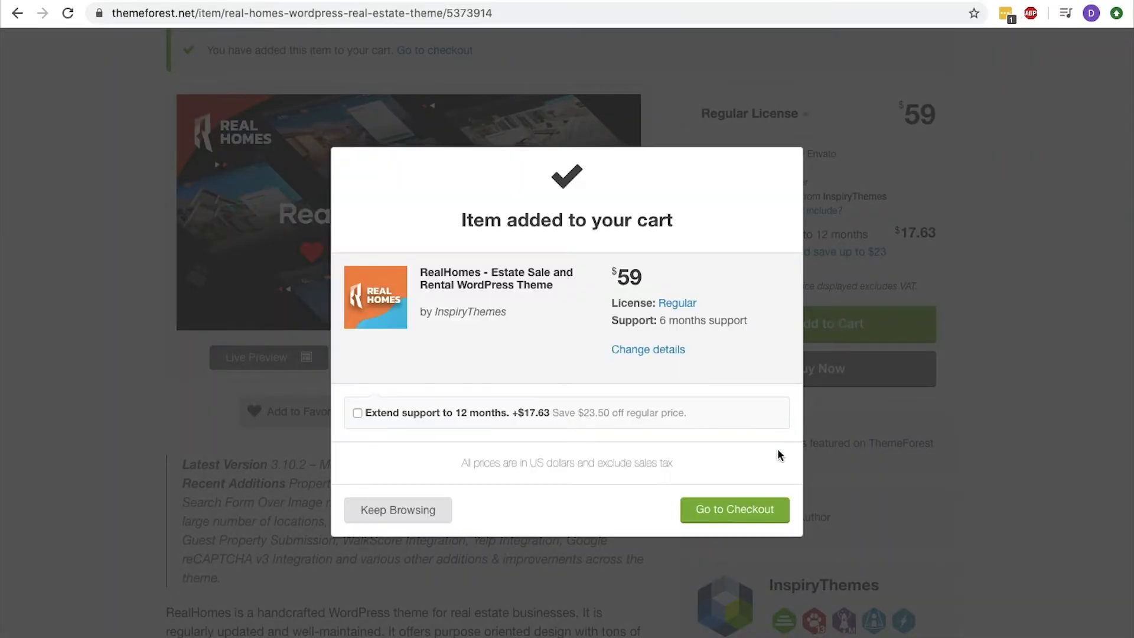
Check out the RealHomes order with PayPal and open the account's downloads page.
{"action": "left_click", "coordinate": [734, 510]}
{"action": "scroll", "coordinate": [760, 519], "scroll_direction": "down", "scroll_amount": 2}
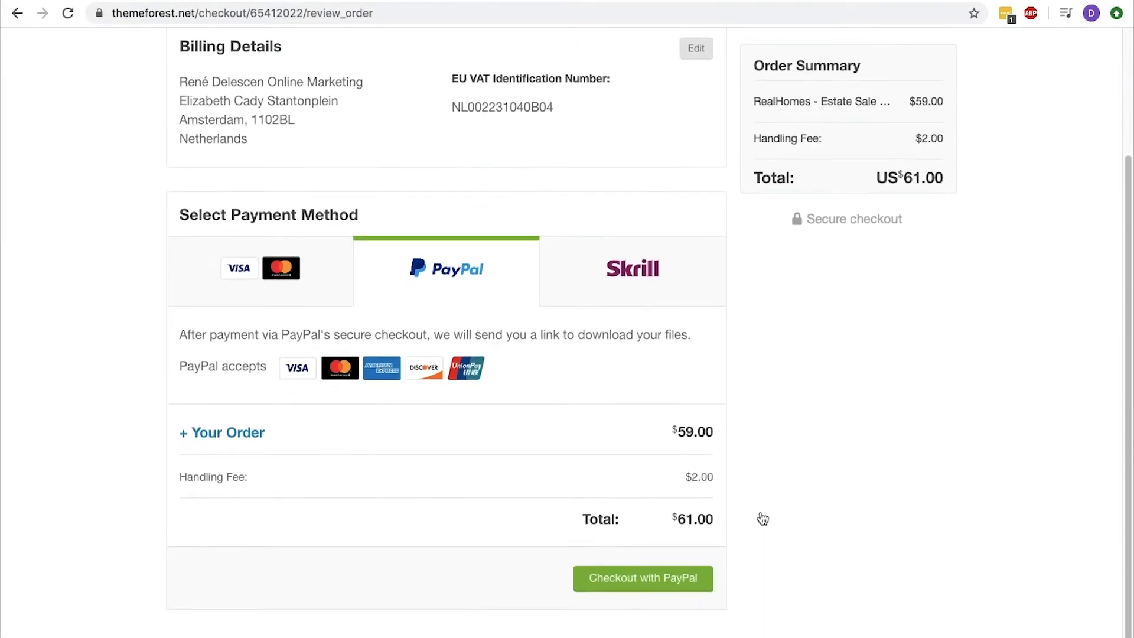
{"action": "left_click", "coordinate": [638, 570]}
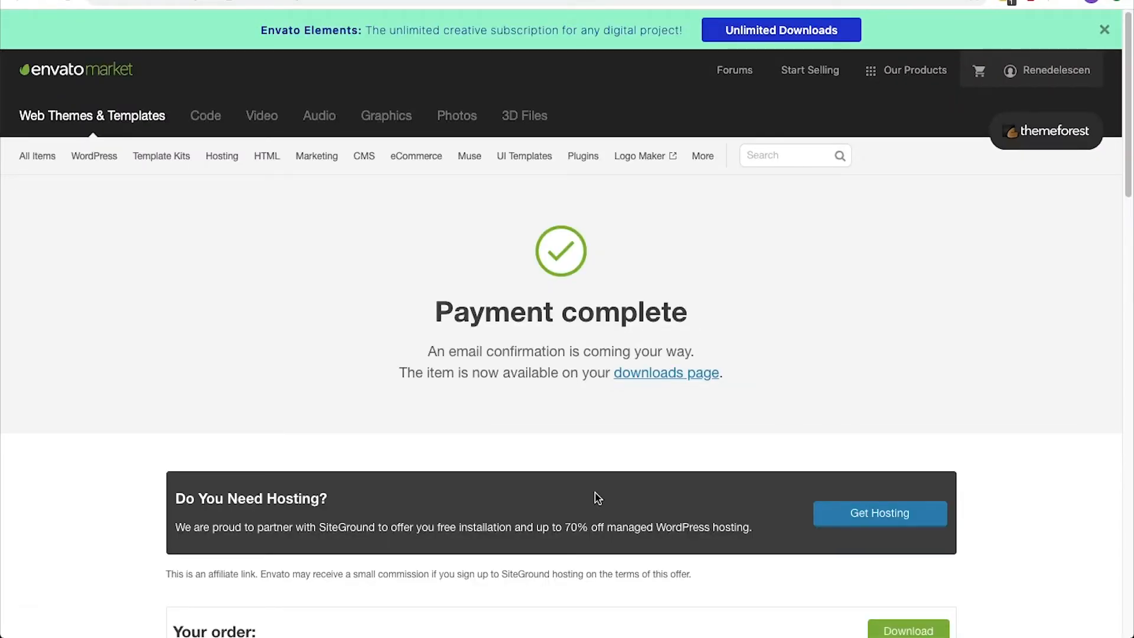
{"action": "left_click", "coordinate": [668, 378]}
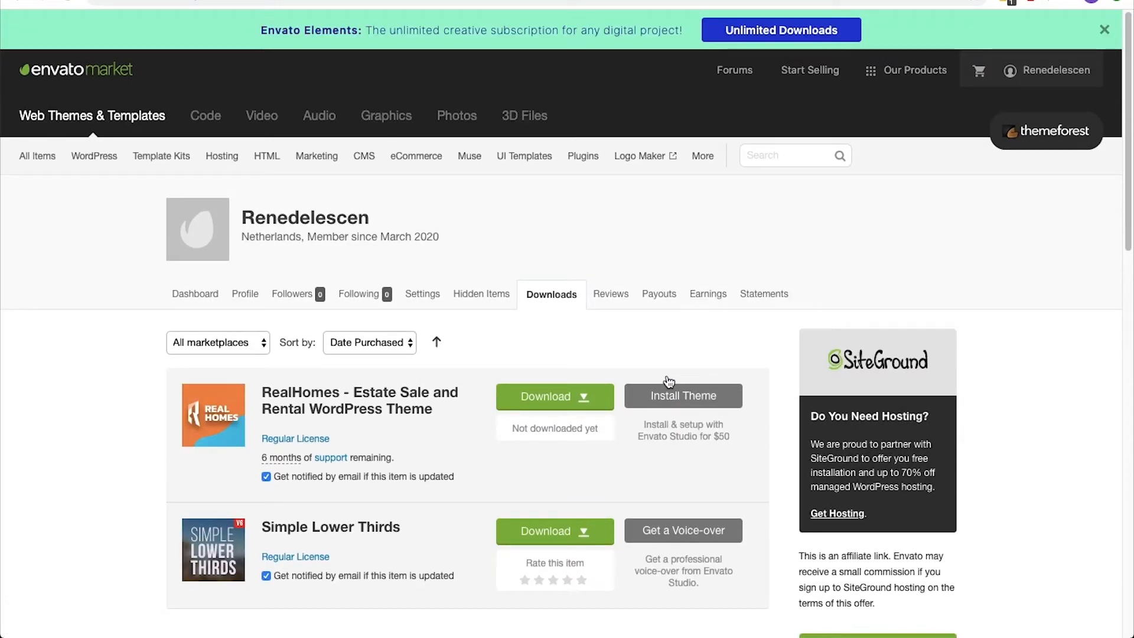
Download only the installable WordPress file of the RealHomes theme.
{"action": "left_click", "coordinate": [558, 399]}
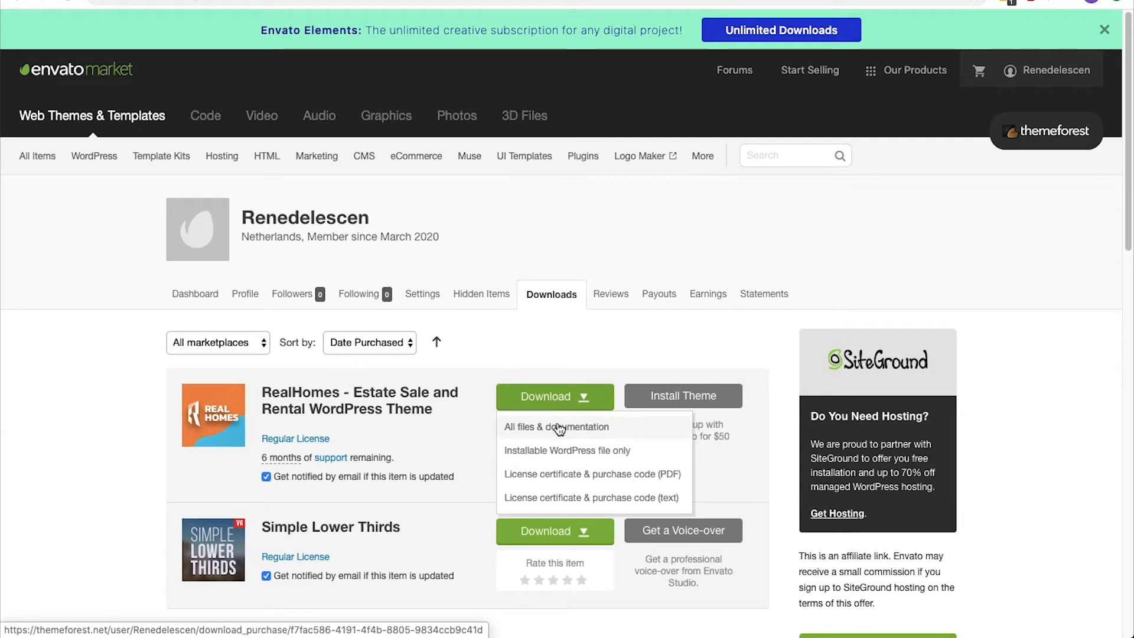
{"action": "left_click", "coordinate": [557, 452]}
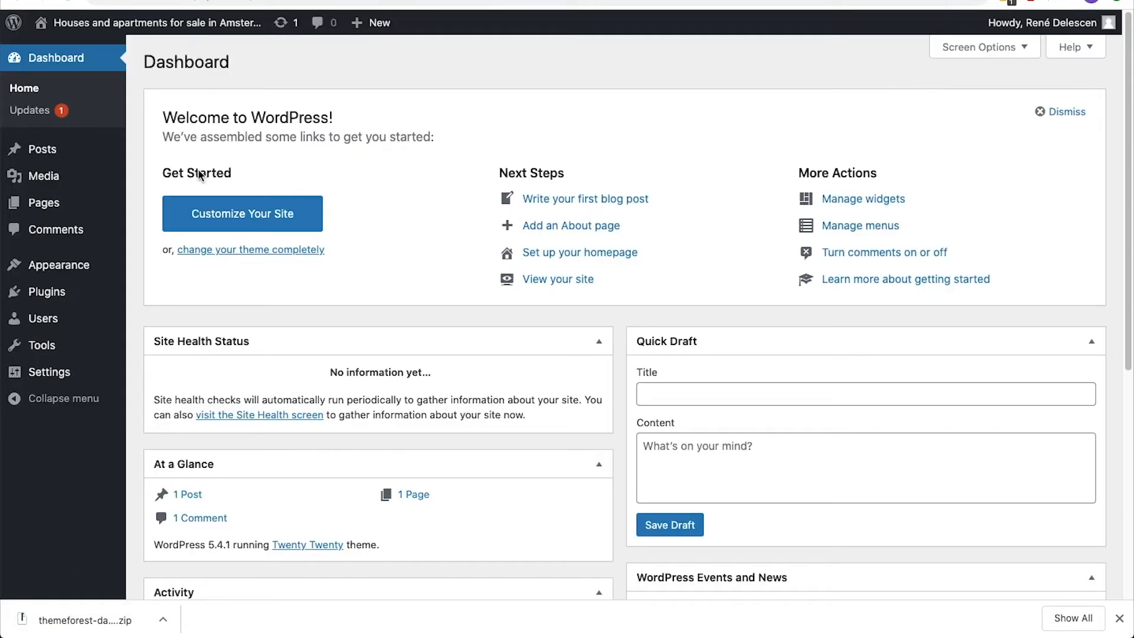
Switch to the WordPress dashboard, upload and install the downloaded RealHomes zip as a new theme, and activate it.
{"action": "mouse_move", "coordinate": [125, 266]}
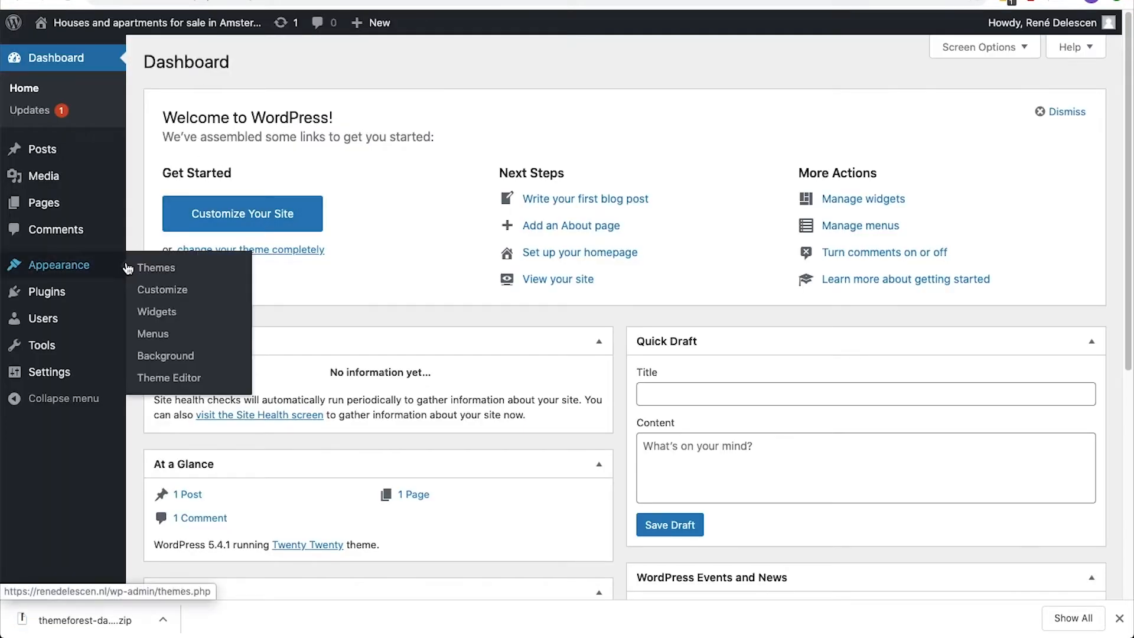
{"action": "left_click", "coordinate": [142, 271]}
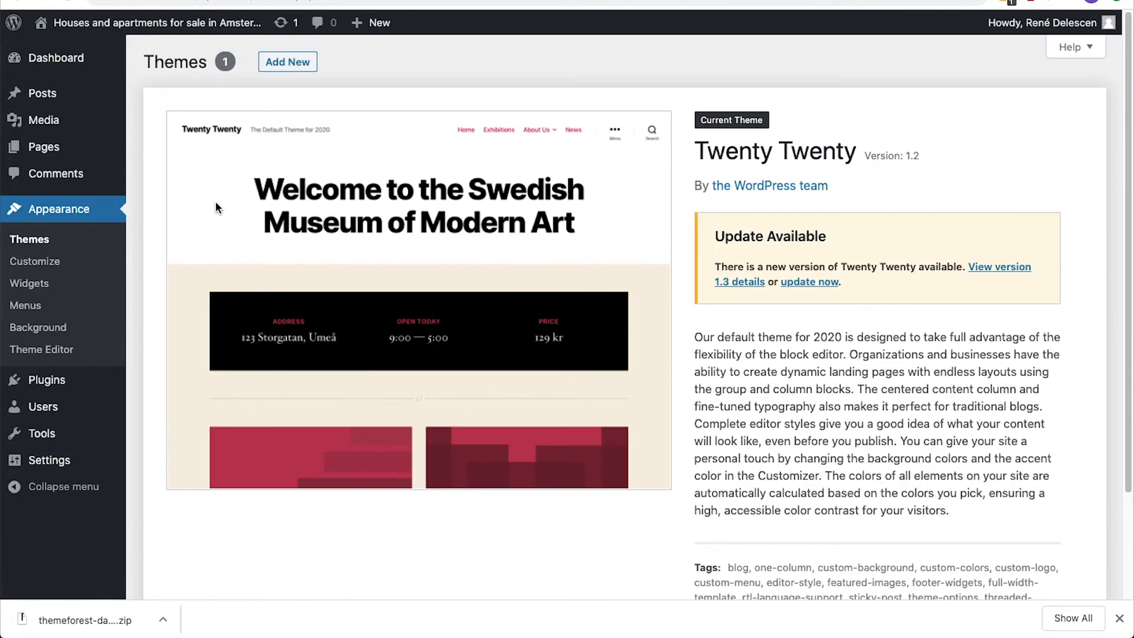
{"action": "left_click", "coordinate": [275, 63]}
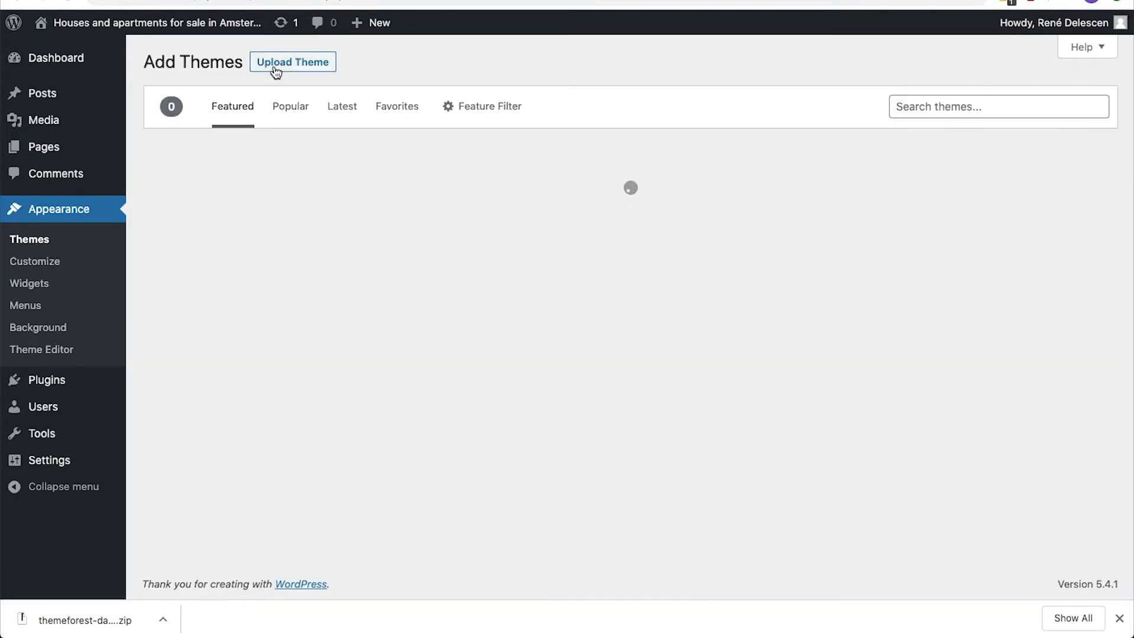
{"action": "left_click", "coordinate": [274, 69]}
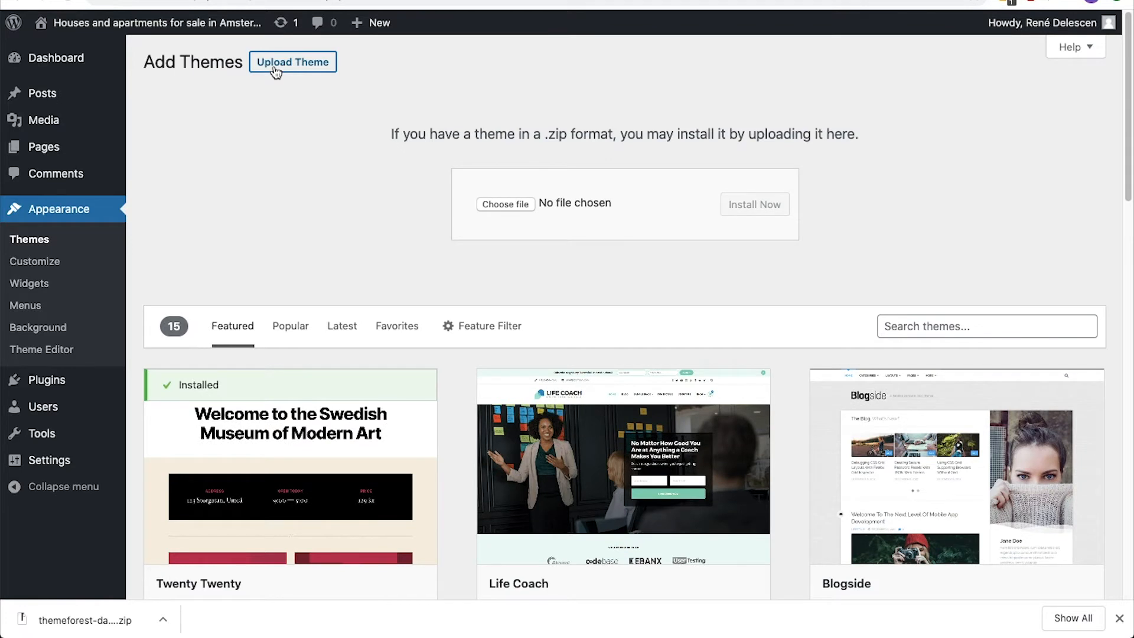
{"action": "left_click_drag", "start_coordinate": [24, 617], "coordinate": [603, 214]}
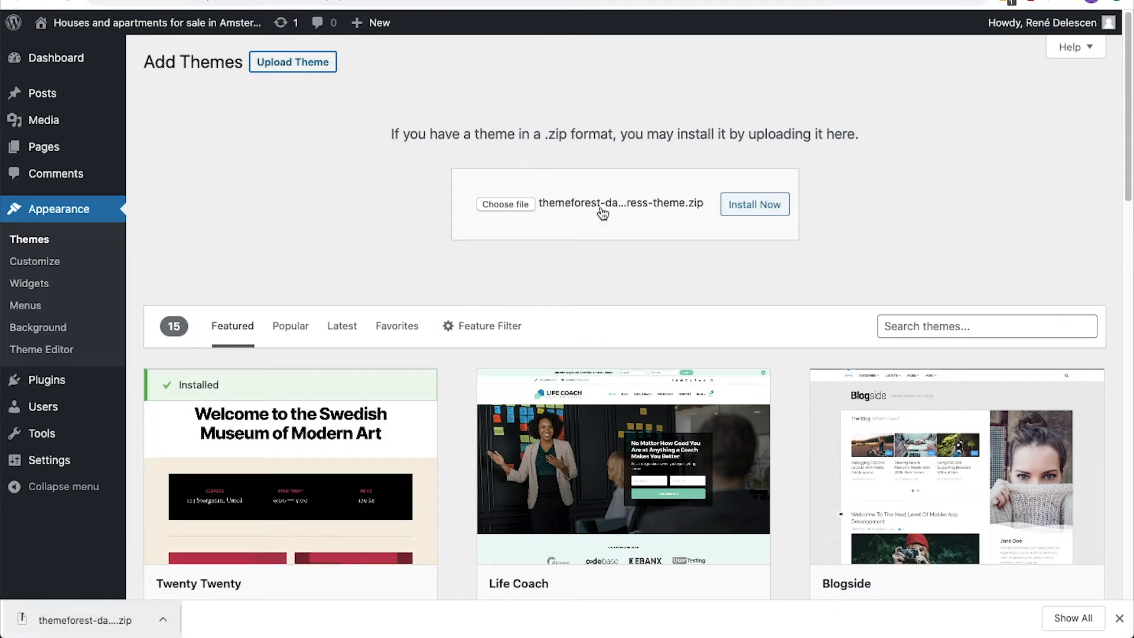
{"action": "left_click", "coordinate": [737, 211]}
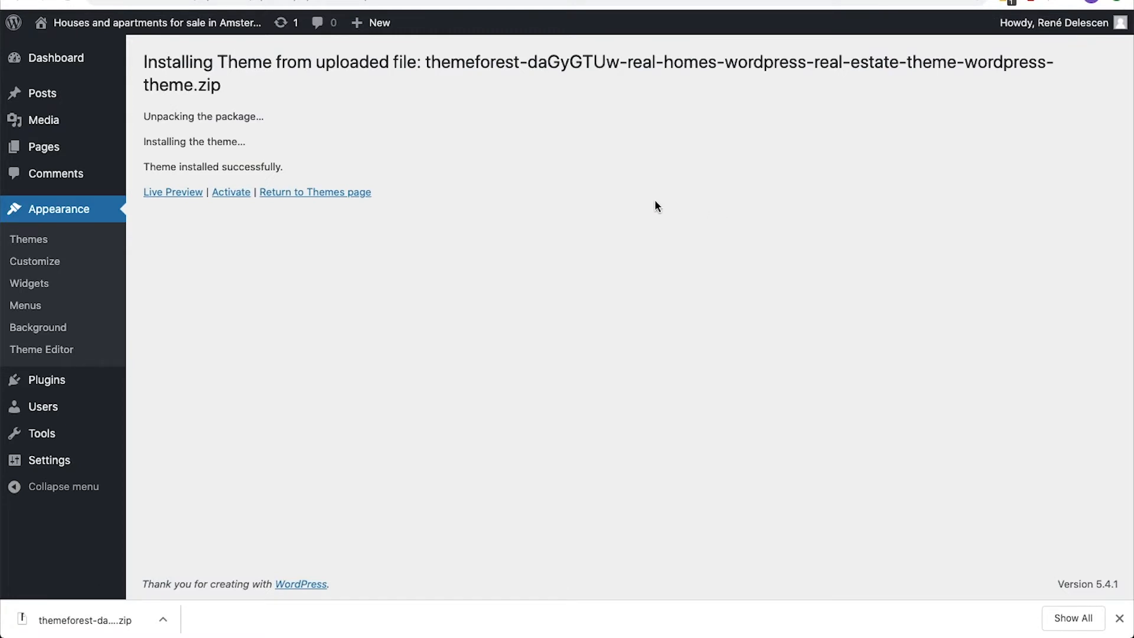
{"action": "left_click", "coordinate": [243, 194]}
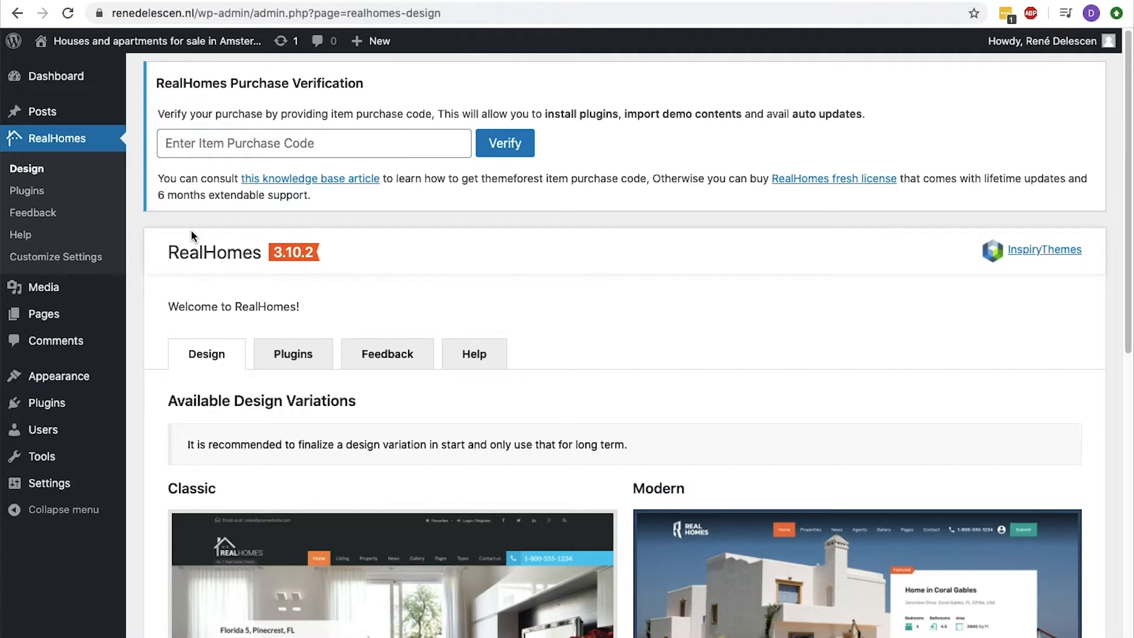
Paste the ThemeForest item purchase code and verify the RealHomes purchase.
{"action": "left_click", "coordinate": [231, 143]}
{"action": "key", "text": "super+v"}
{"action": "key", "text": "super+v"}
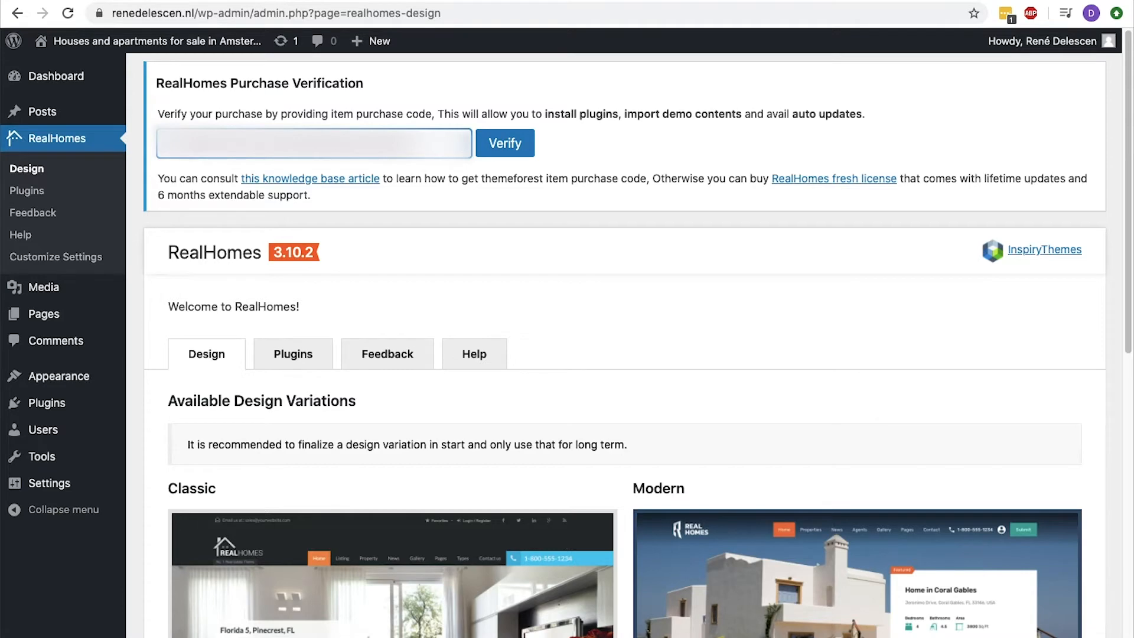
{"action": "left_click", "coordinate": [502, 143]}
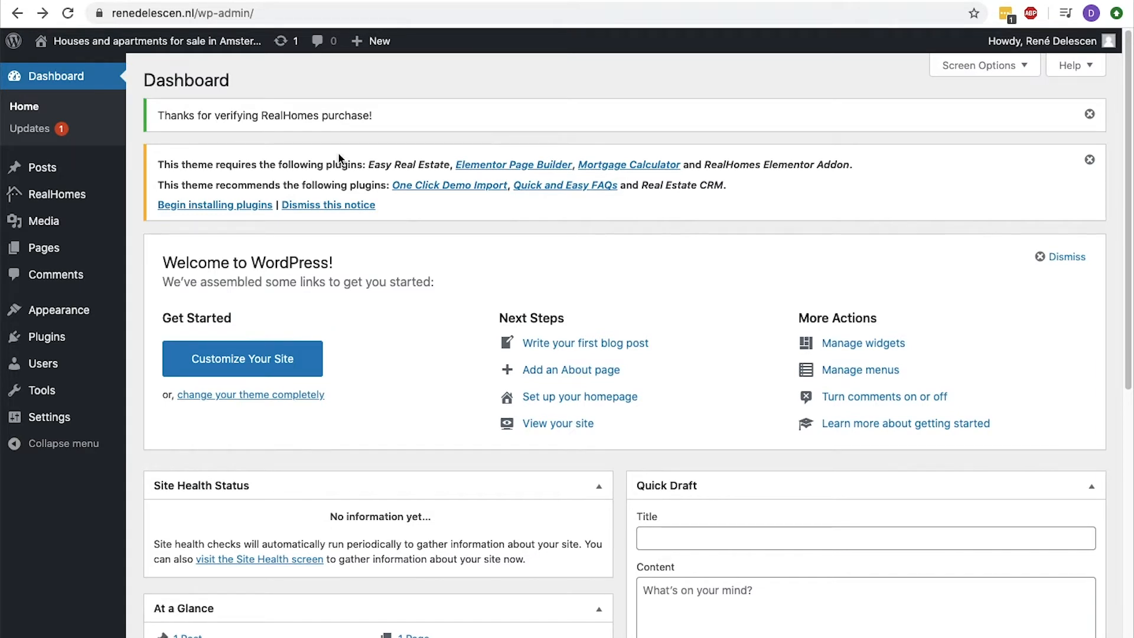
Open the theme's plugin installer and bulk-install all seven required and recommended plugins.
{"action": "left_click", "coordinate": [236, 206]}
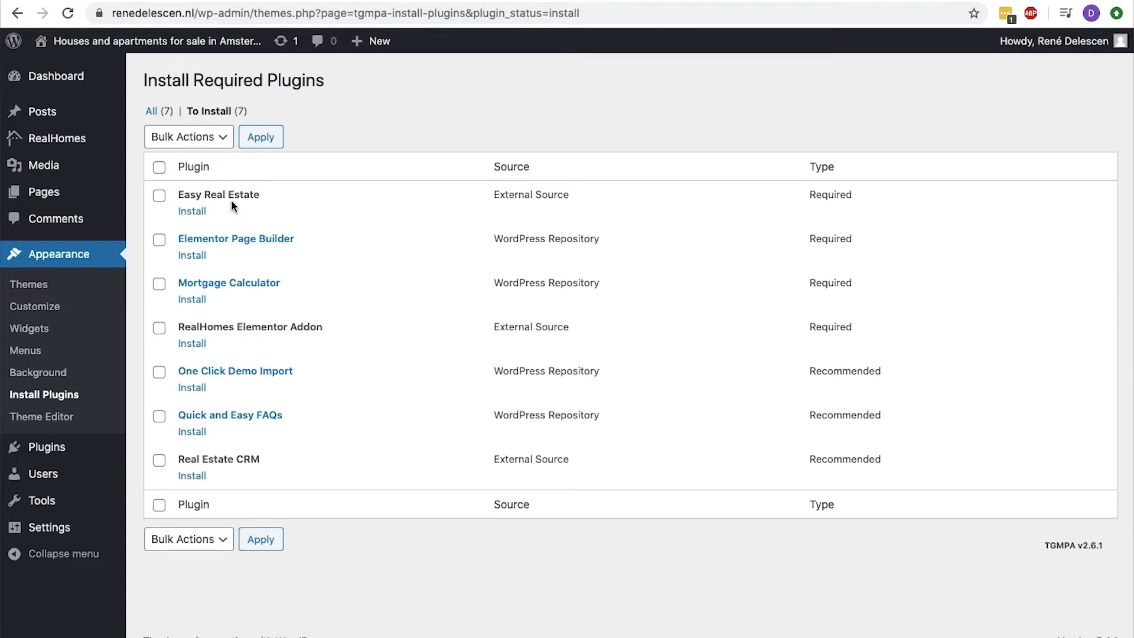
{"action": "left_click", "coordinate": [160, 168]}
{"action": "left_click", "coordinate": [189, 137]}
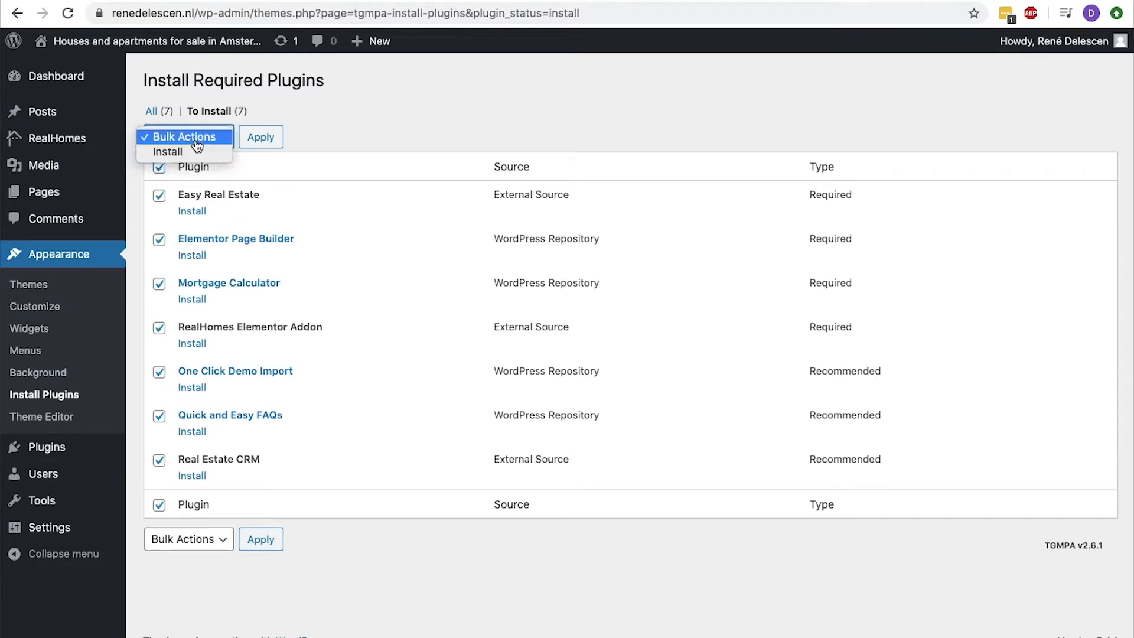
{"action": "left_click", "coordinate": [190, 154]}
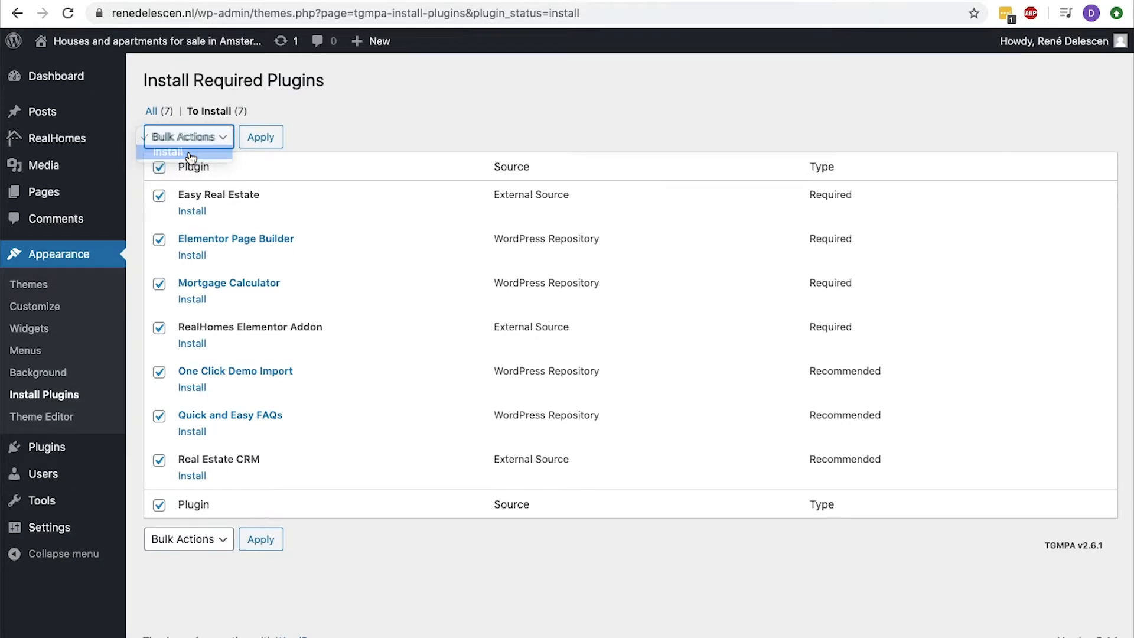
{"action": "left_click", "coordinate": [260, 137]}
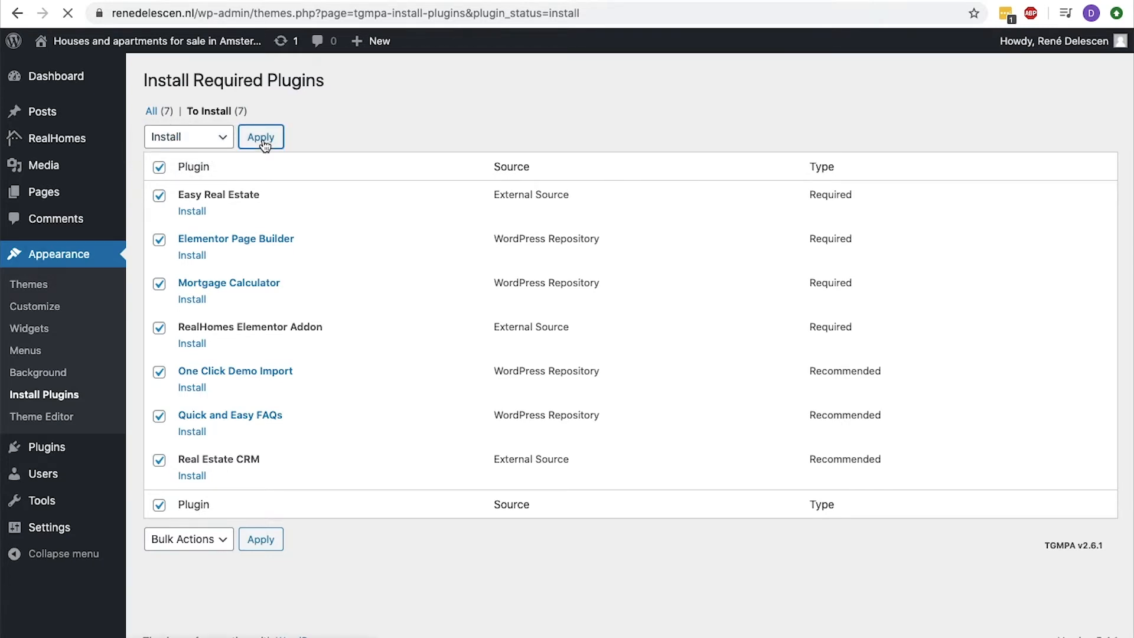
{"action": "scroll", "coordinate": [324, 121], "scroll_direction": "down", "scroll_amount": 3}
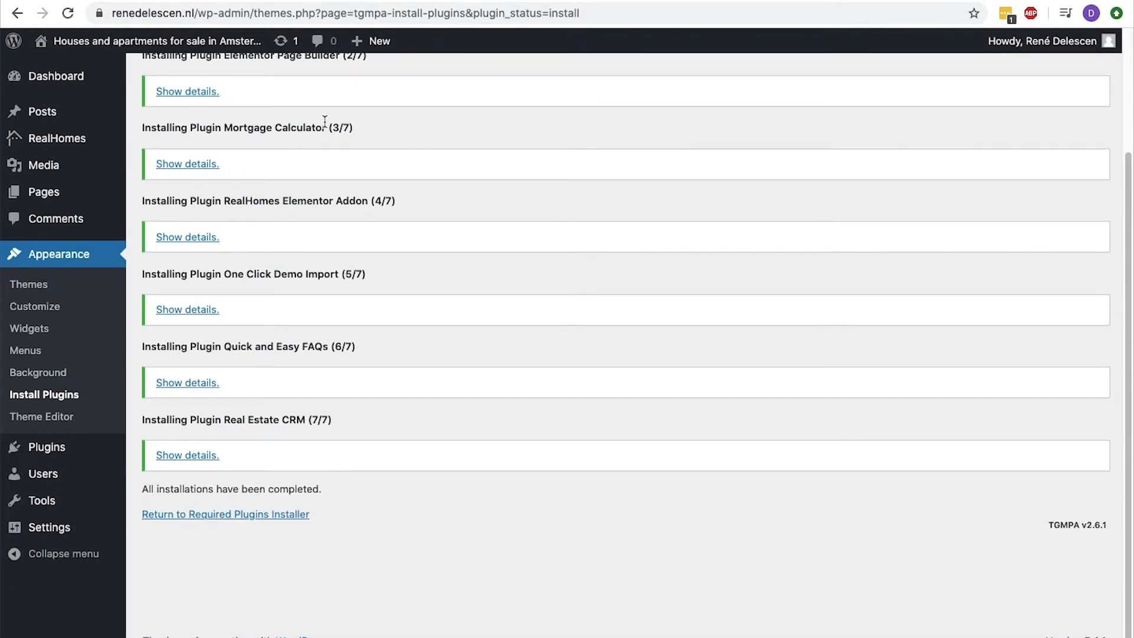
Return to the required plugins installer and bulk-activate all seven plugins.
{"action": "left_click", "coordinate": [213, 519]}
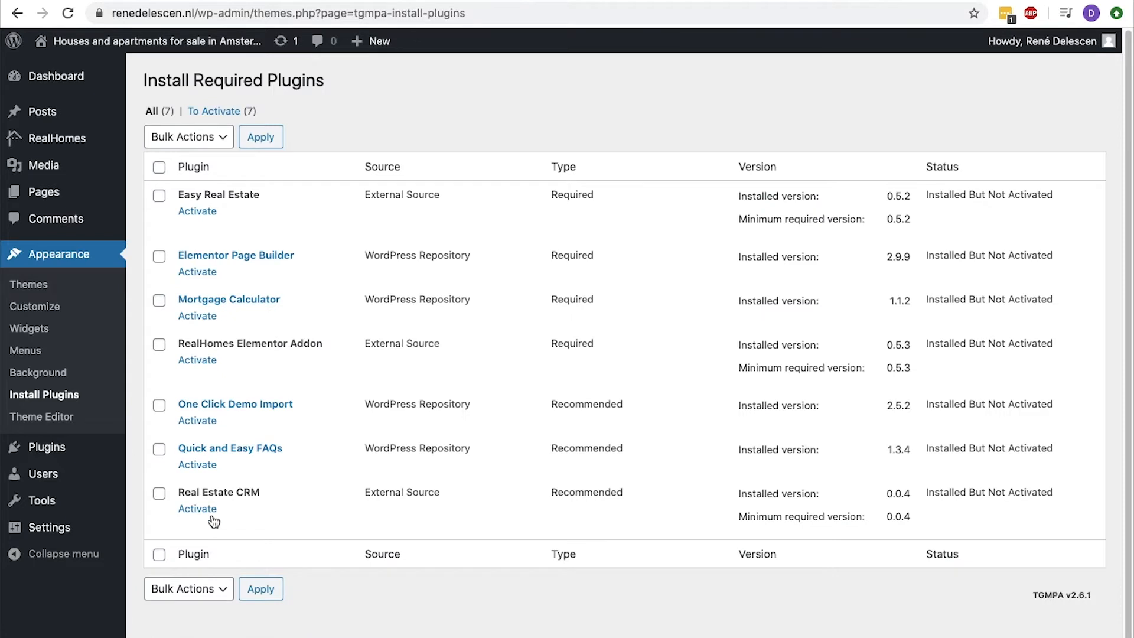
{"action": "left_click", "coordinate": [159, 167]}
{"action": "left_click", "coordinate": [173, 145]}
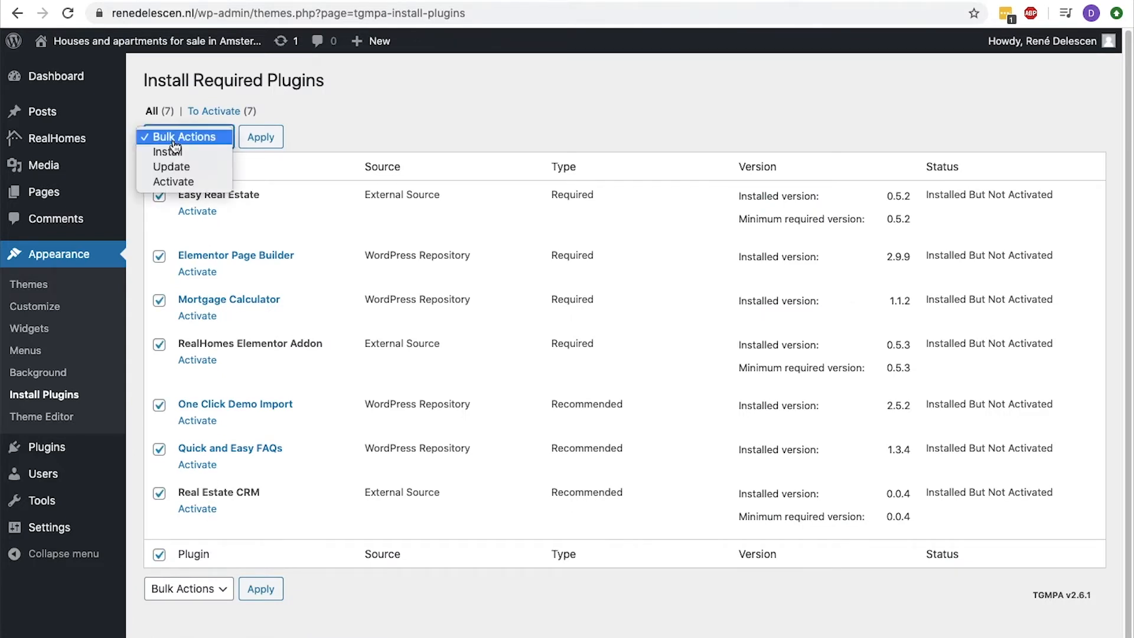
{"action": "left_click", "coordinate": [176, 183]}
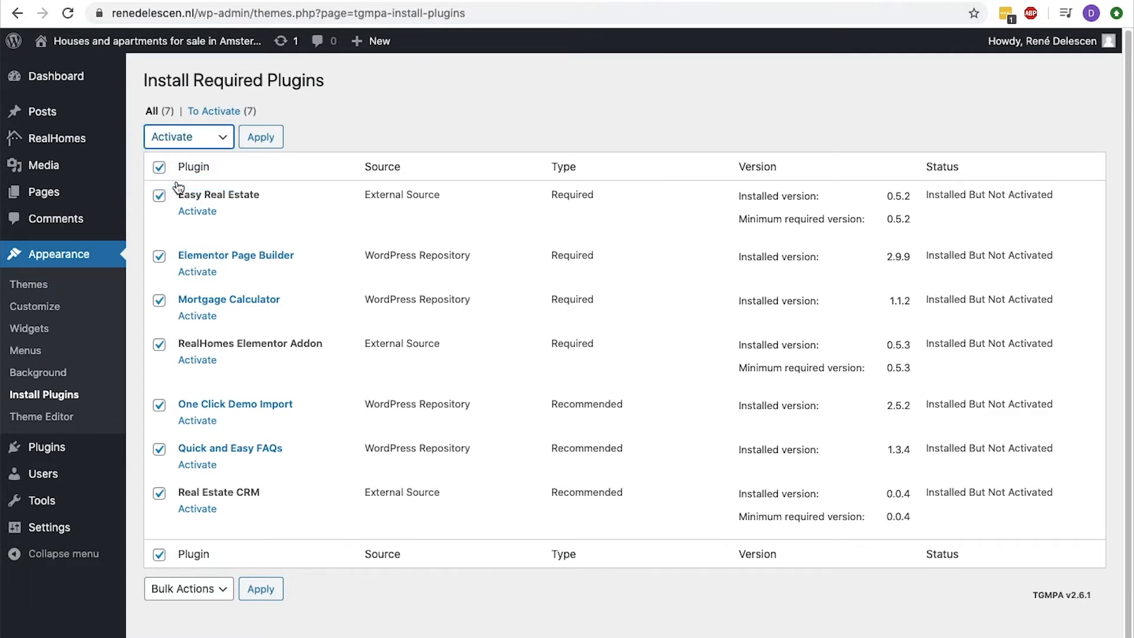
{"action": "left_click", "coordinate": [254, 148]}
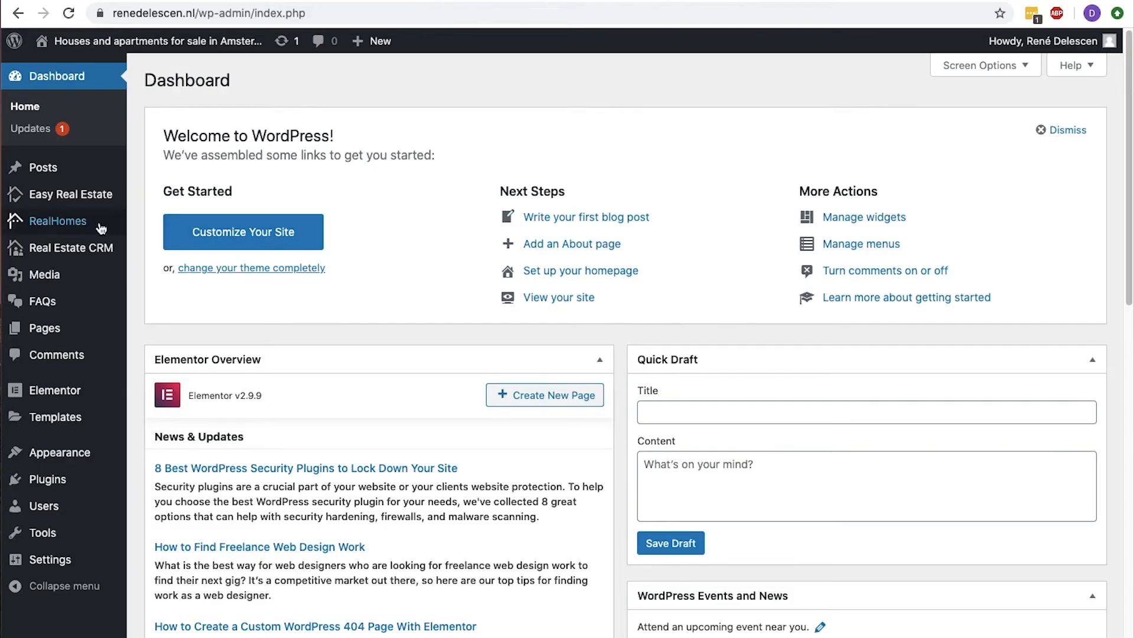
Import the Modern - Elementor Based Homepage demo with One Click Demo Import.
{"action": "mouse_move", "coordinate": [92, 229]}
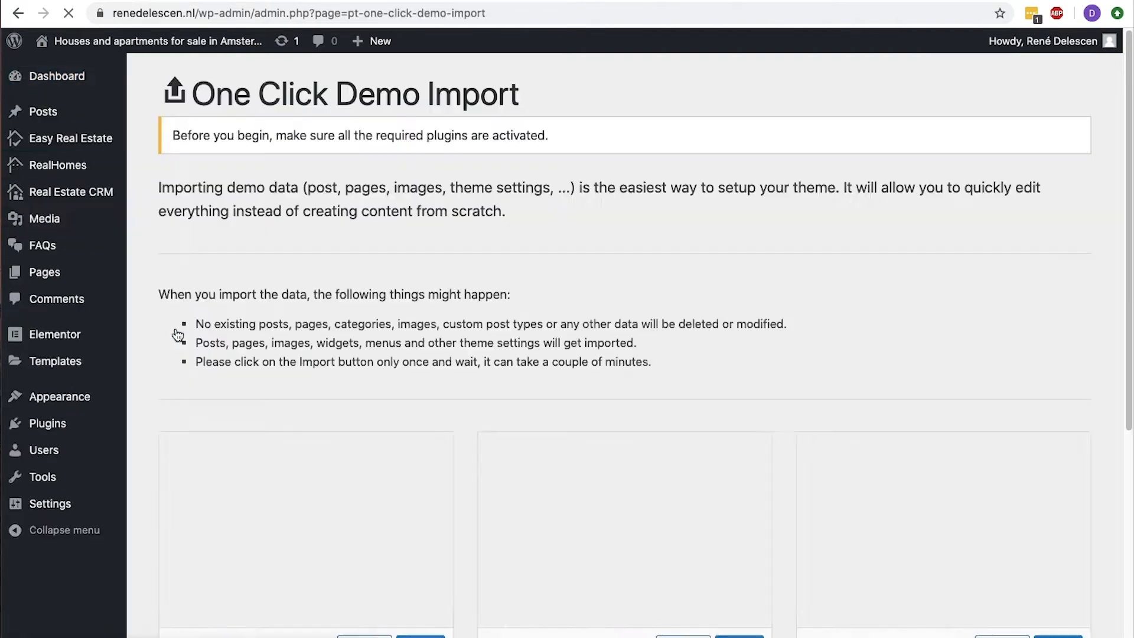
{"action": "scroll", "coordinate": [165, 331], "scroll_direction": "down", "scroll_amount": 5}
{"action": "scroll", "coordinate": [166, 333], "scroll_direction": "down", "scroll_amount": 2}
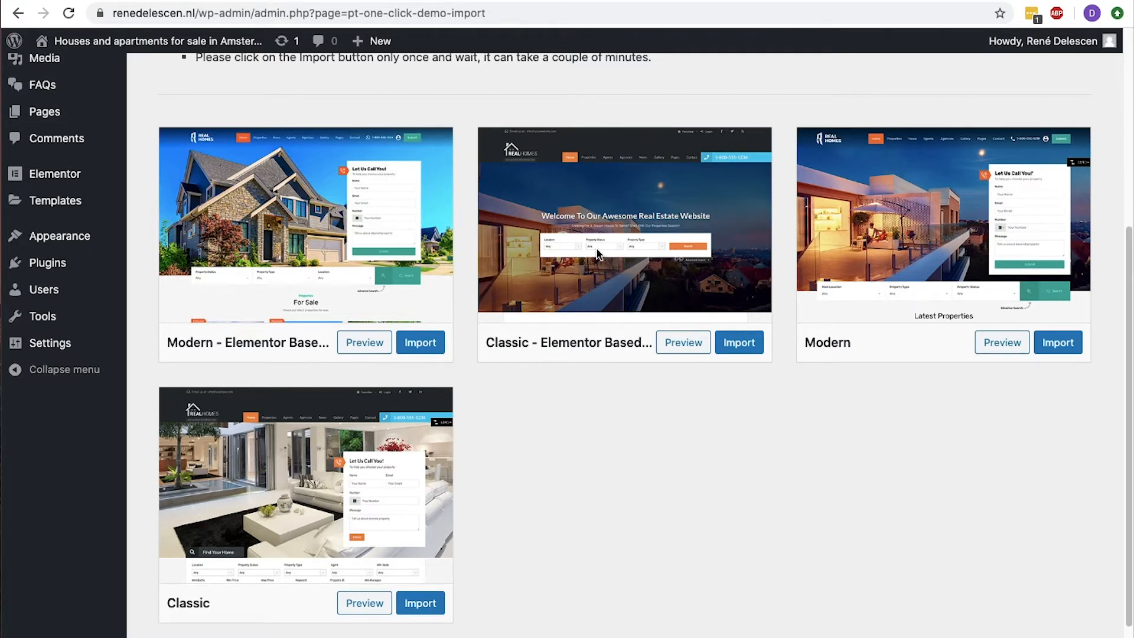
{"action": "left_click", "coordinate": [426, 344]}
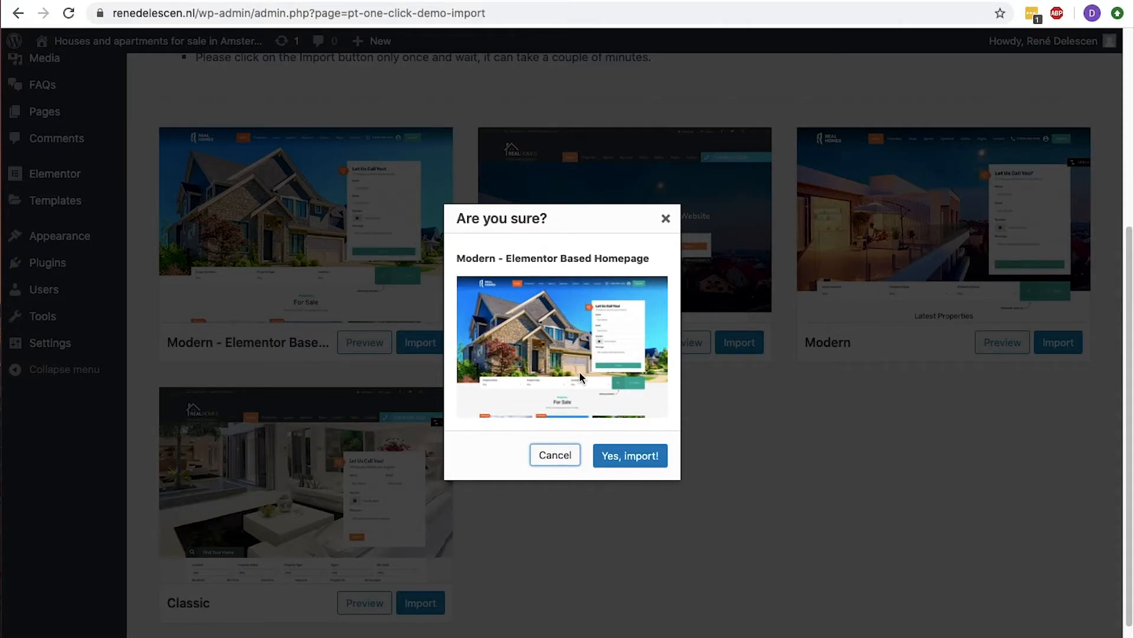
{"action": "left_click", "coordinate": [631, 455]}
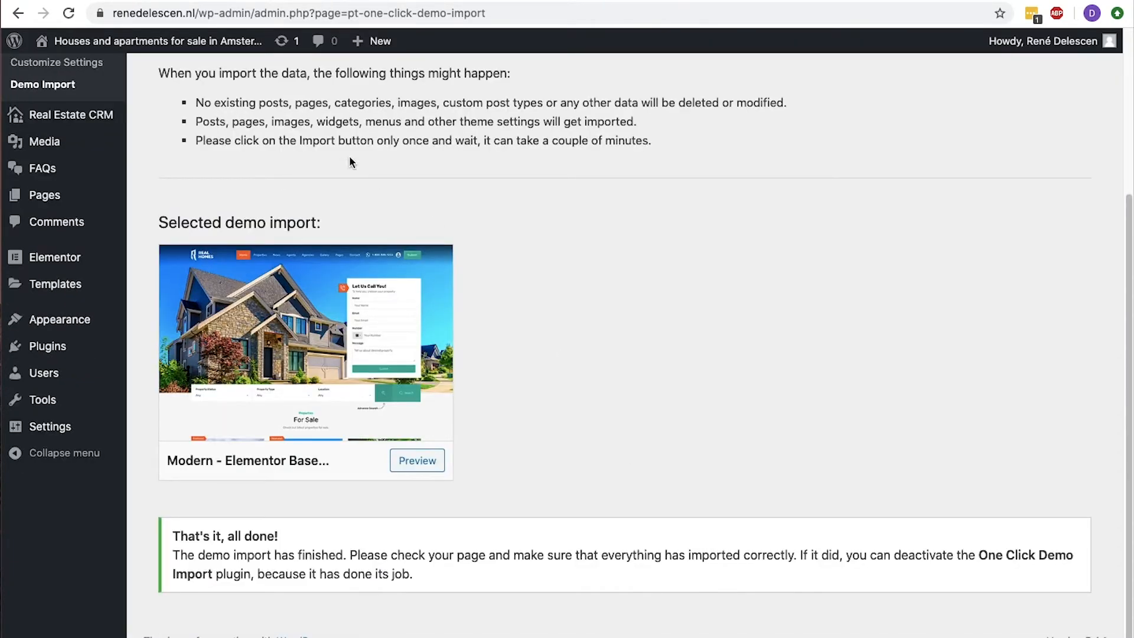
Visit the live homepage, look through it down to the footer, and open its Site Identity settings for customizing.
{"action": "left_click", "coordinate": [168, 70]}
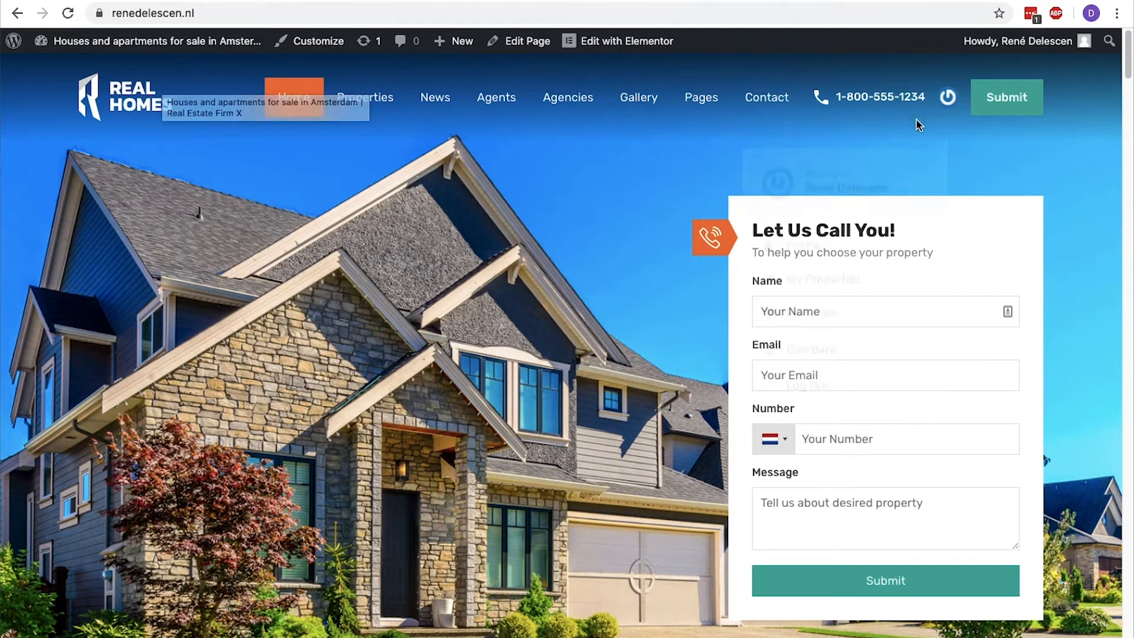
{"action": "scroll", "coordinate": [288, 115], "scroll_direction": "down", "scroll_amount": 20}
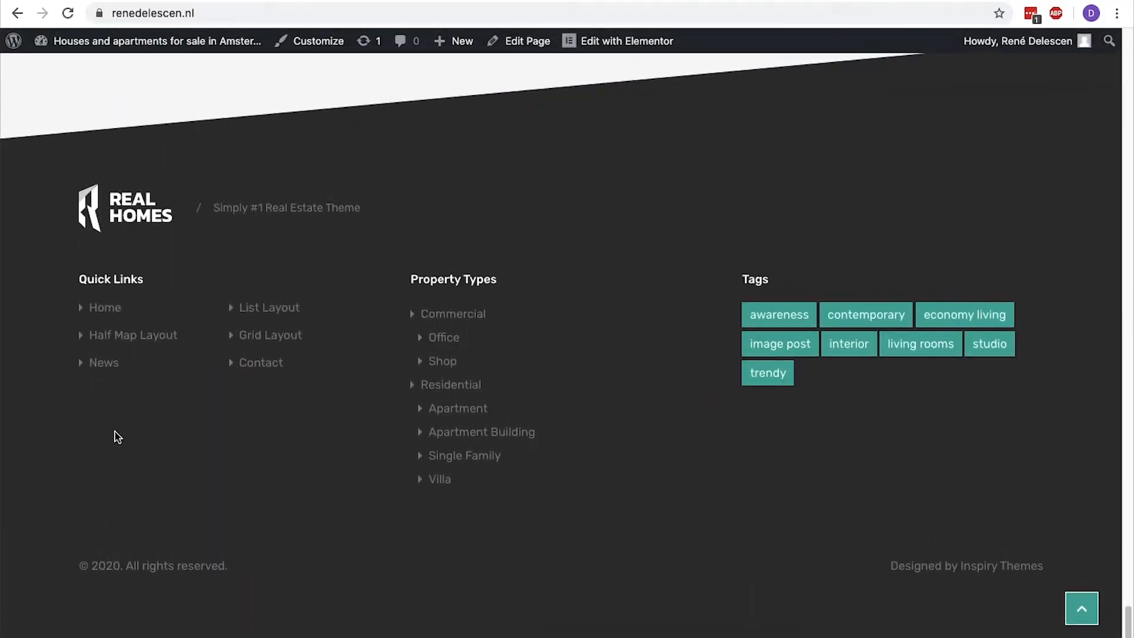
{"action": "scroll", "coordinate": [240, 220], "scroll_direction": "up", "scroll_amount": 15}
{"action": "scroll", "coordinate": [242, 226], "scroll_direction": "up", "scroll_amount": 15}
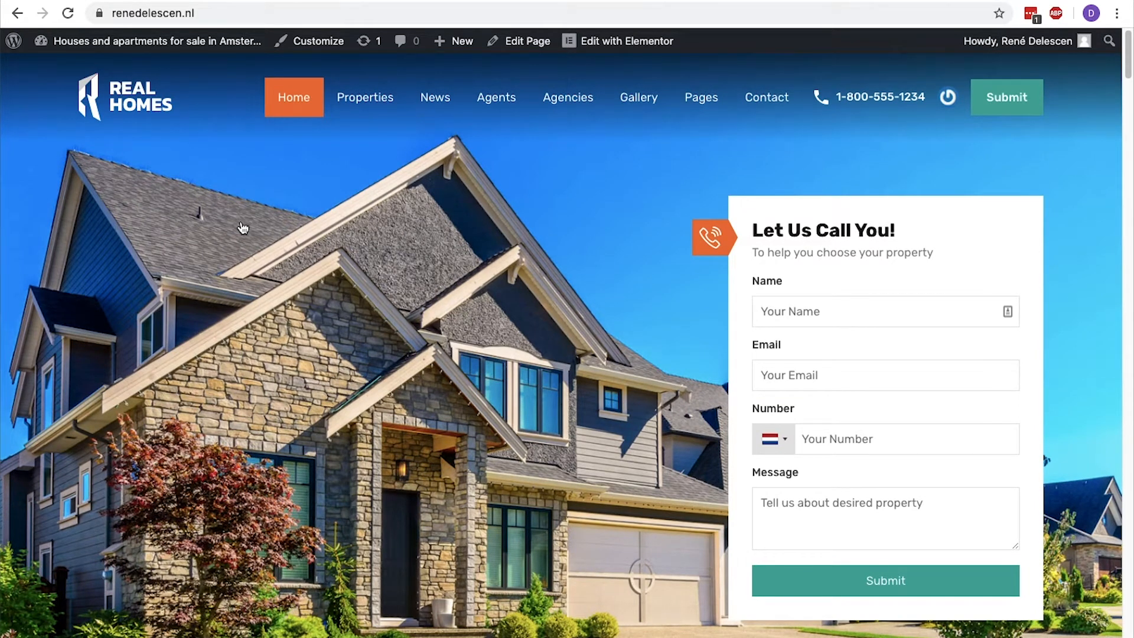
{"action": "left_click", "coordinate": [317, 45]}
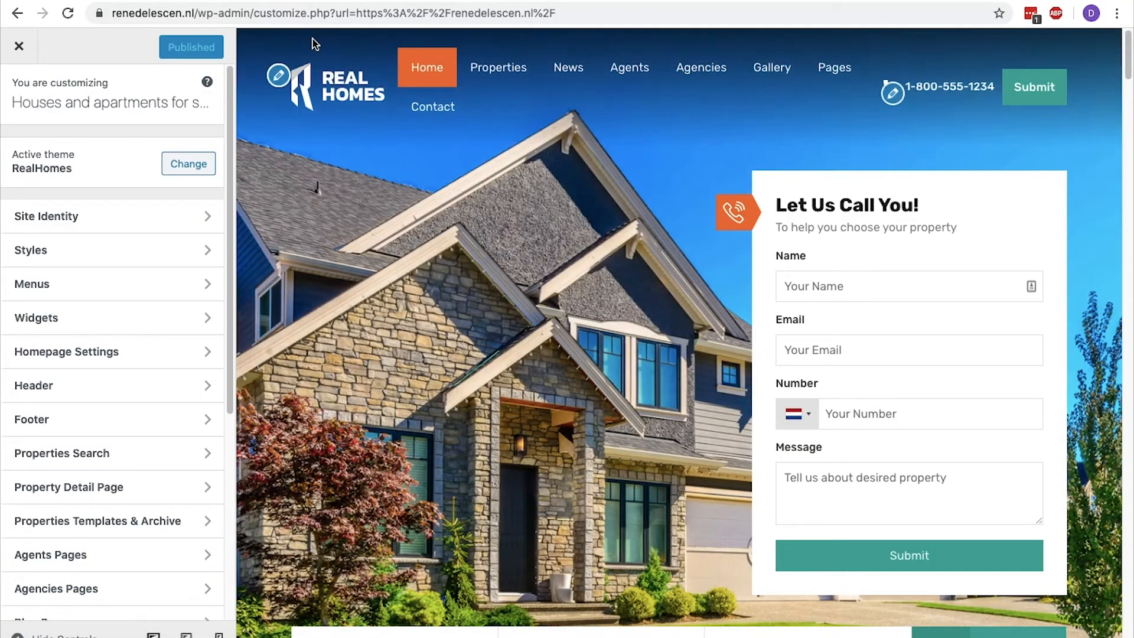
{"action": "left_click", "coordinate": [280, 76]}
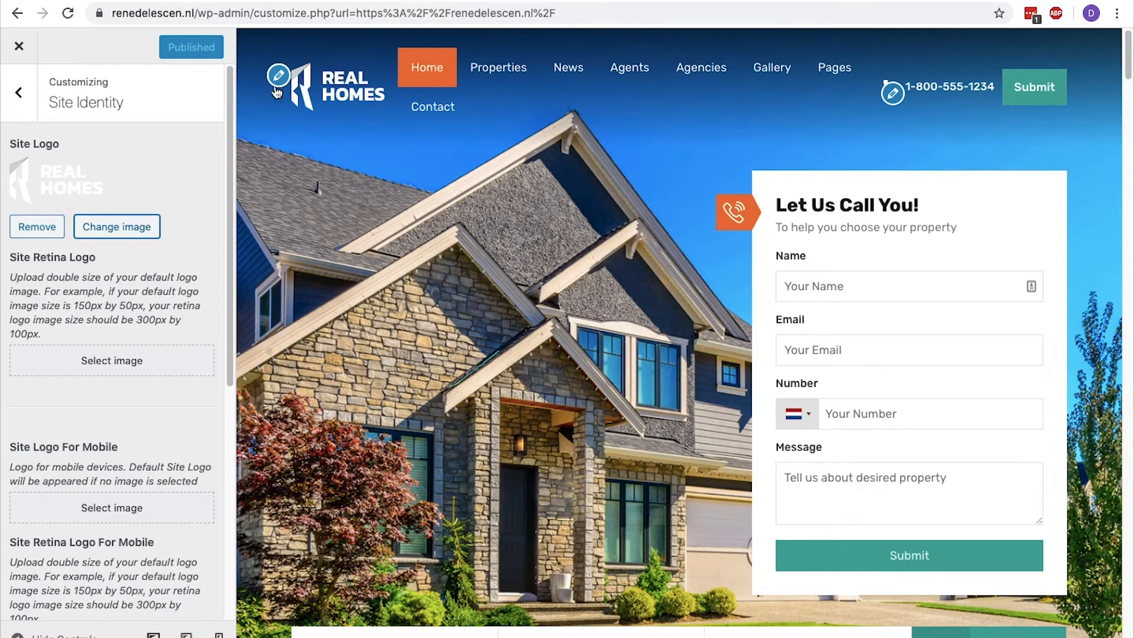
Replace the site logo with modern-alice-estate.png from the media library.
{"action": "left_click", "coordinate": [143, 223]}
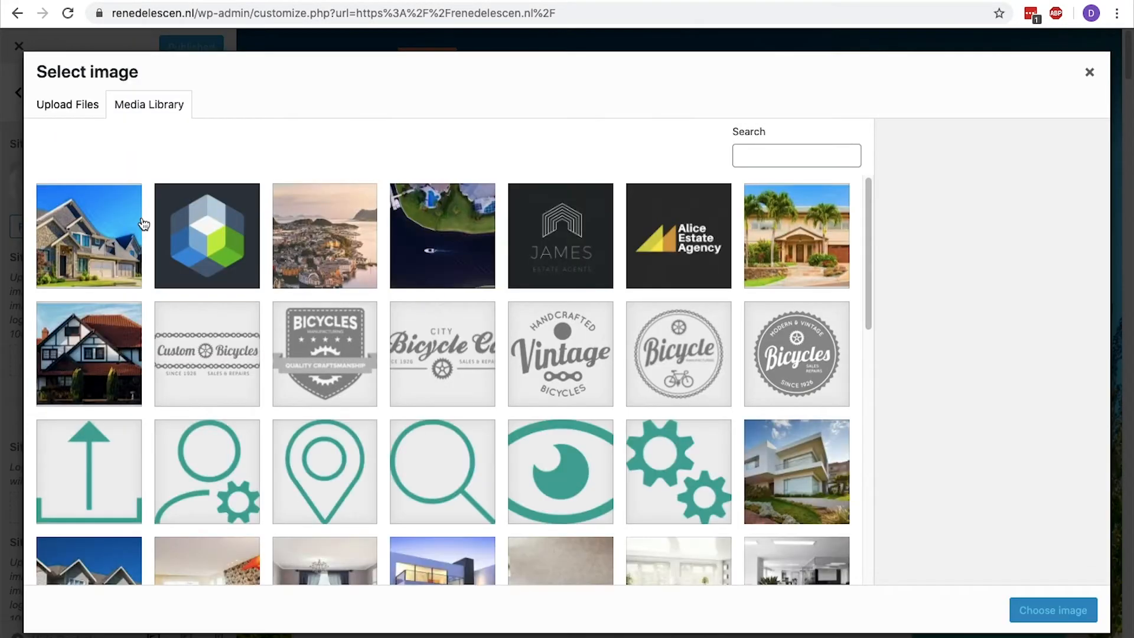
{"action": "left_click", "coordinate": [96, 113]}
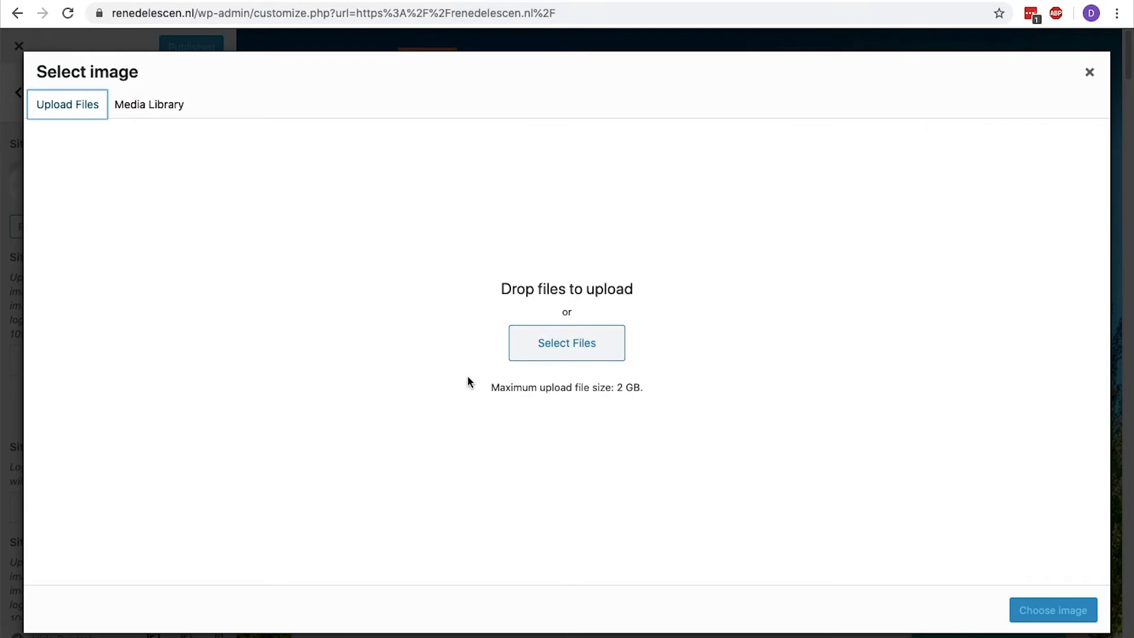
{"action": "left_click", "coordinate": [155, 106]}
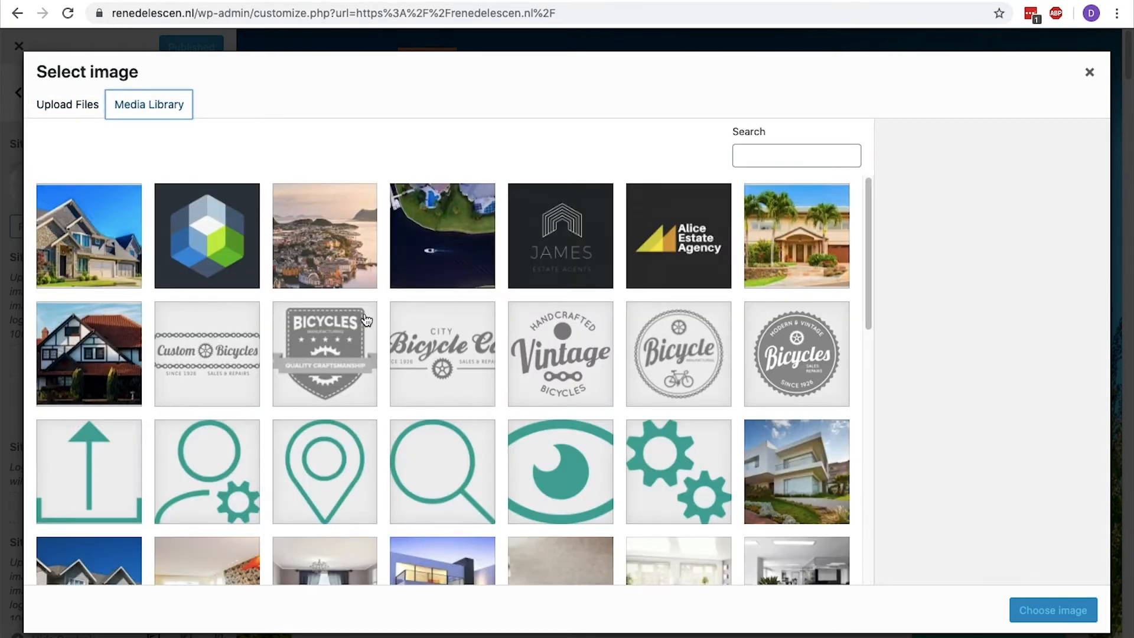
{"action": "left_click", "coordinate": [643, 255]}
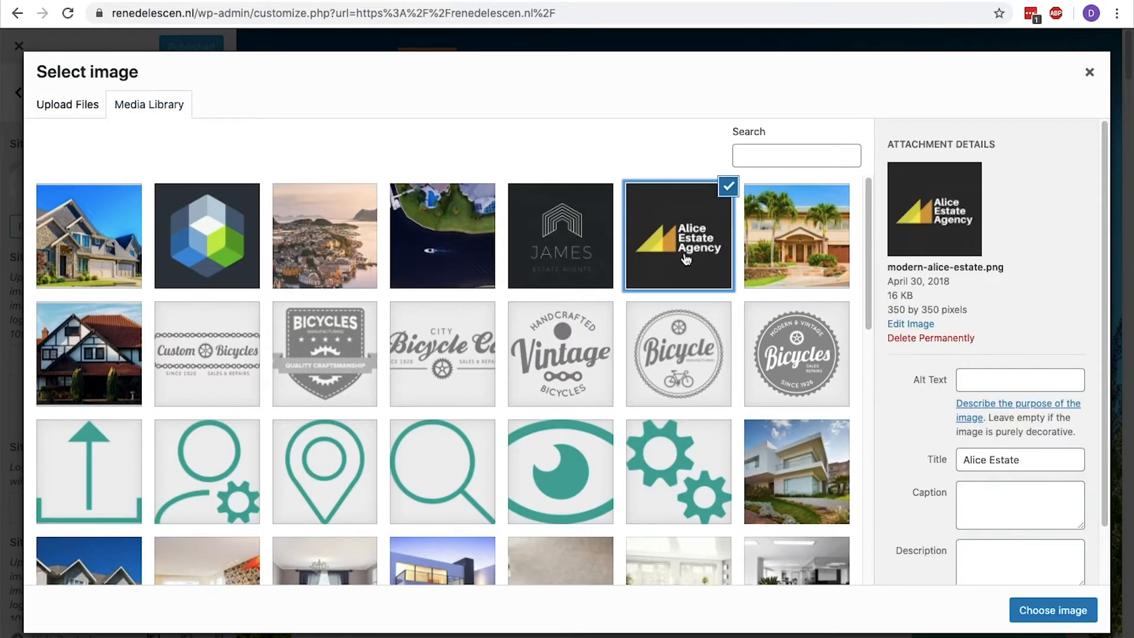
{"action": "left_click", "coordinate": [1035, 613]}
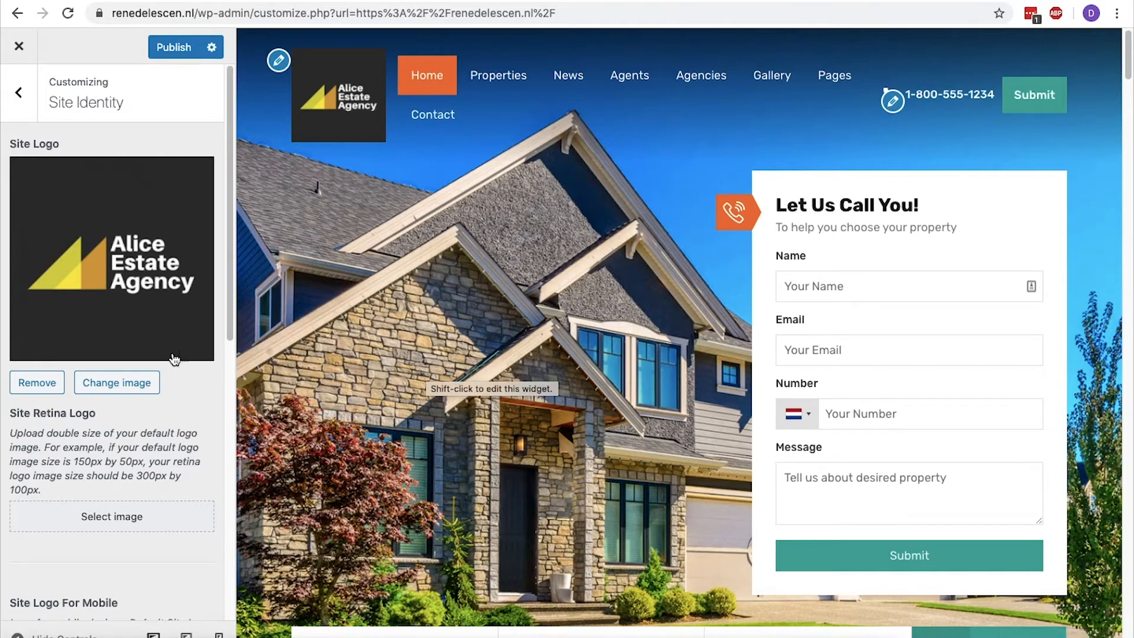
Remove the site logo image.
{"action": "left_click", "coordinate": [43, 381]}
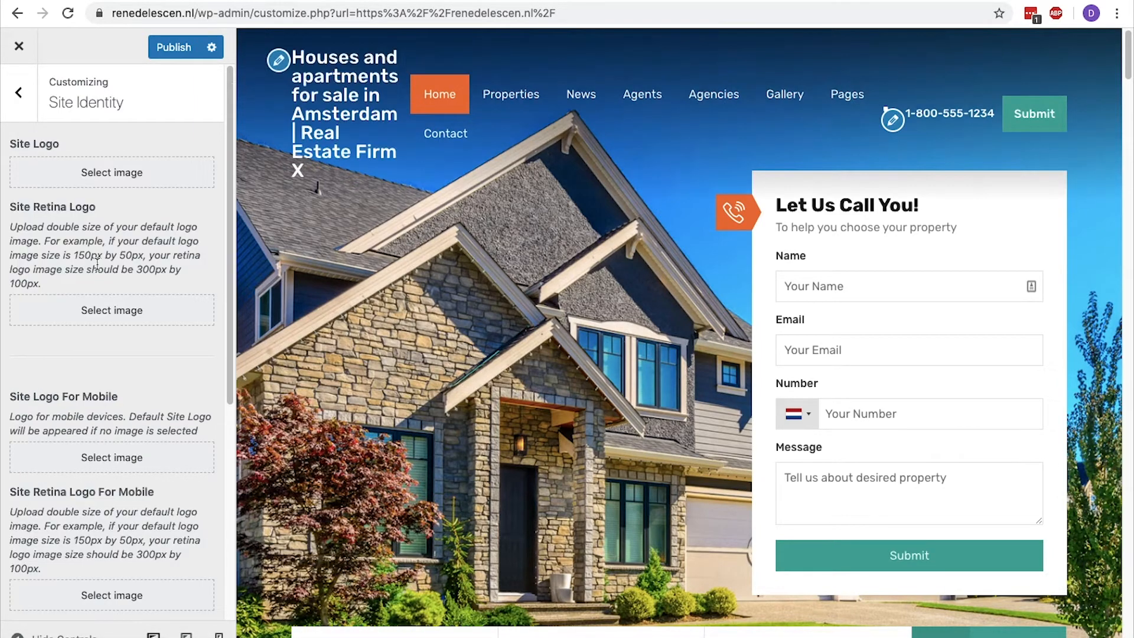
Choose the Real Homes logo from the media library as the site logo.
{"action": "left_click", "coordinate": [83, 310]}
{"action": "scroll", "coordinate": [133, 266], "scroll_direction": "down", "scroll_amount": 10}
{"action": "left_click", "coordinate": [87, 381]}
{"action": "left_click", "coordinate": [1054, 610]}
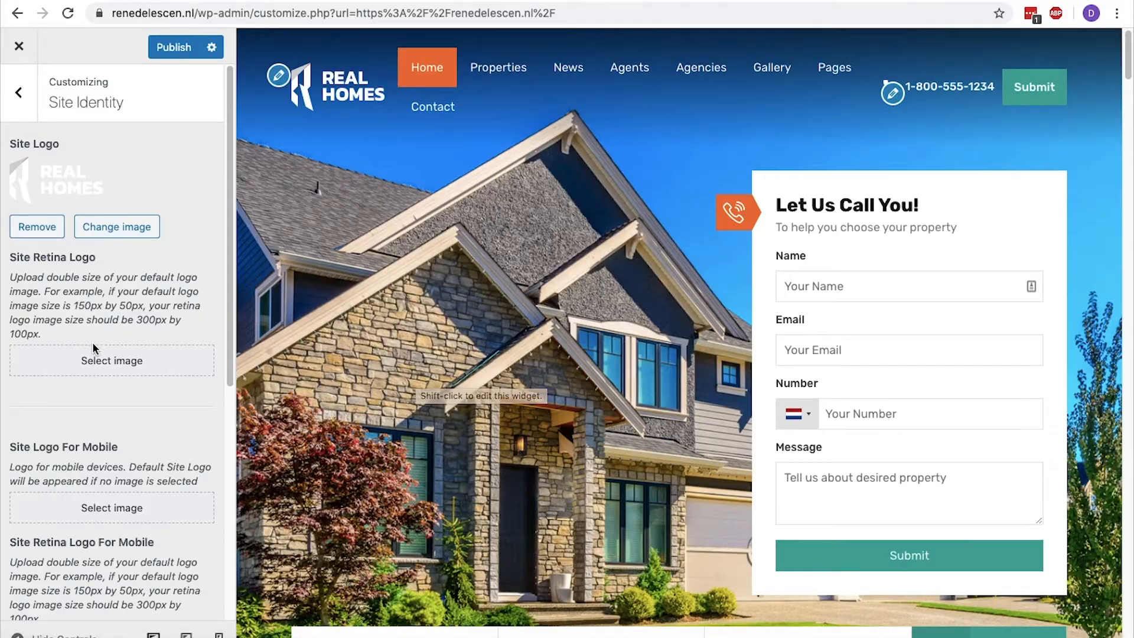
Look at the image choices for the retina logo and examine the Site Icon setting in Site Identity.
{"action": "left_click", "coordinate": [98, 361]}
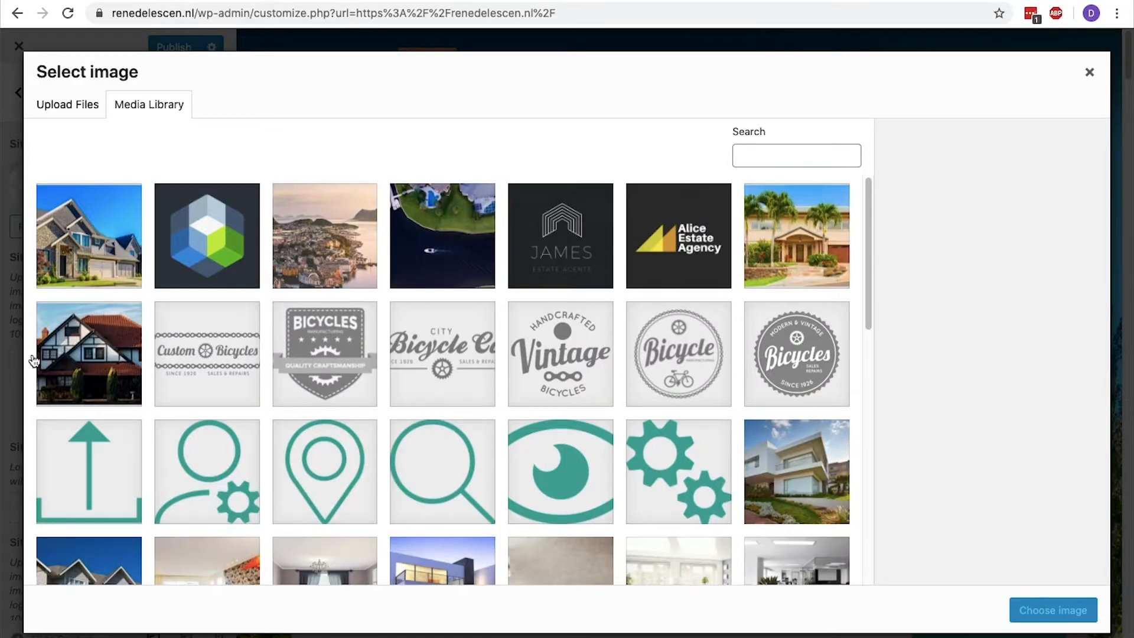
{"action": "key", "text": "Escape"}
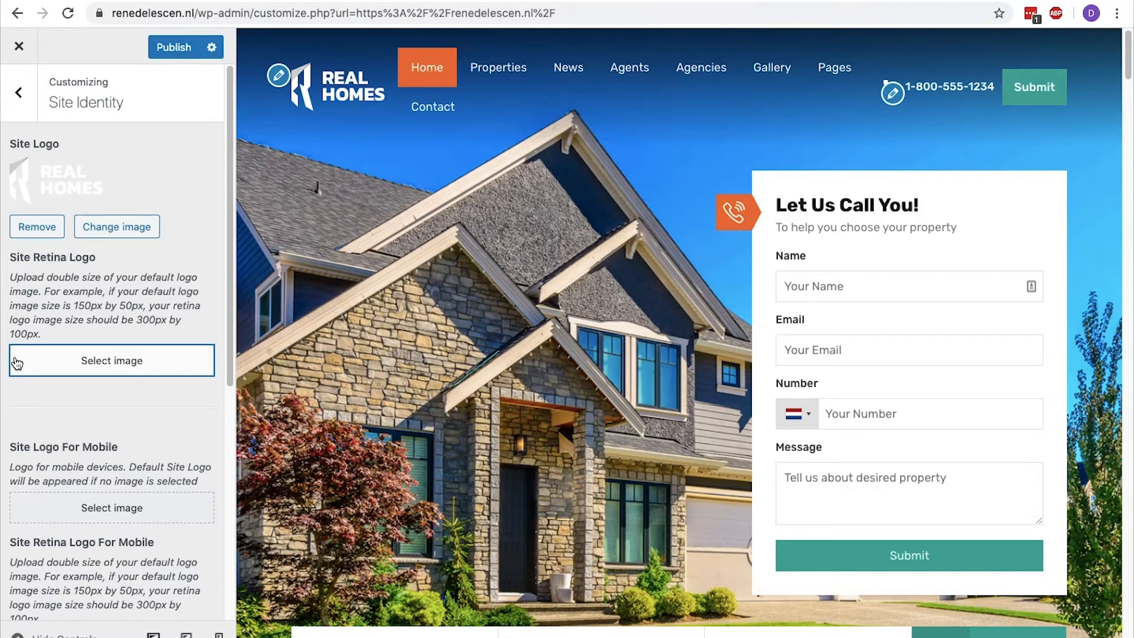
{"action": "scroll", "coordinate": [14, 363], "scroll_direction": "down", "scroll_amount": 7}
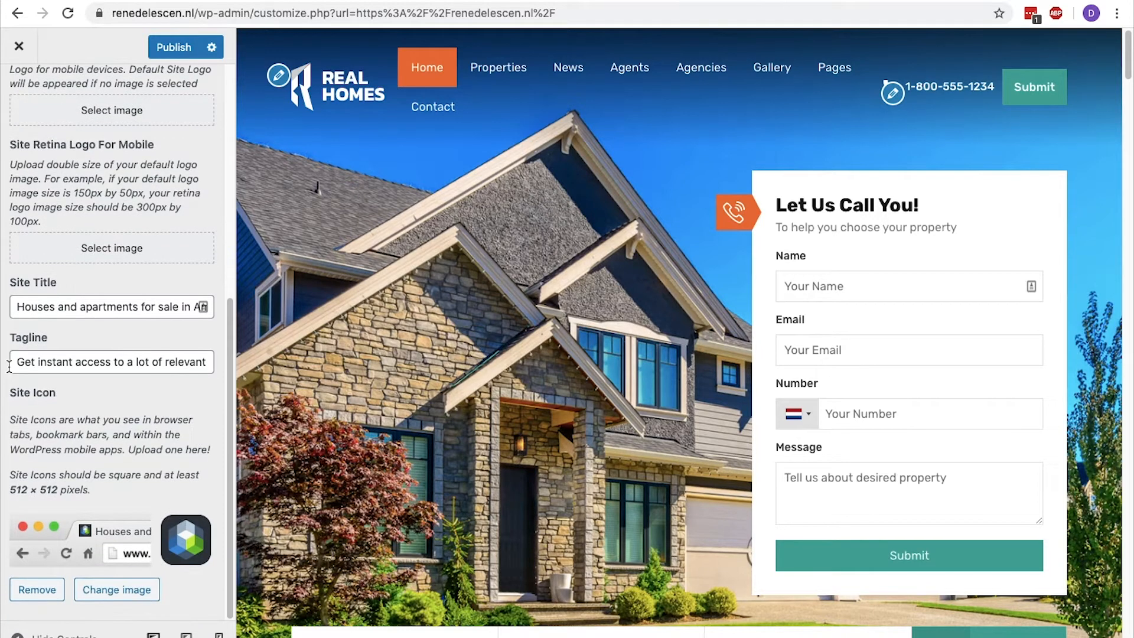
{"action": "left_click_drag", "start_coordinate": [59, 397], "coordinate": [10, 394]}
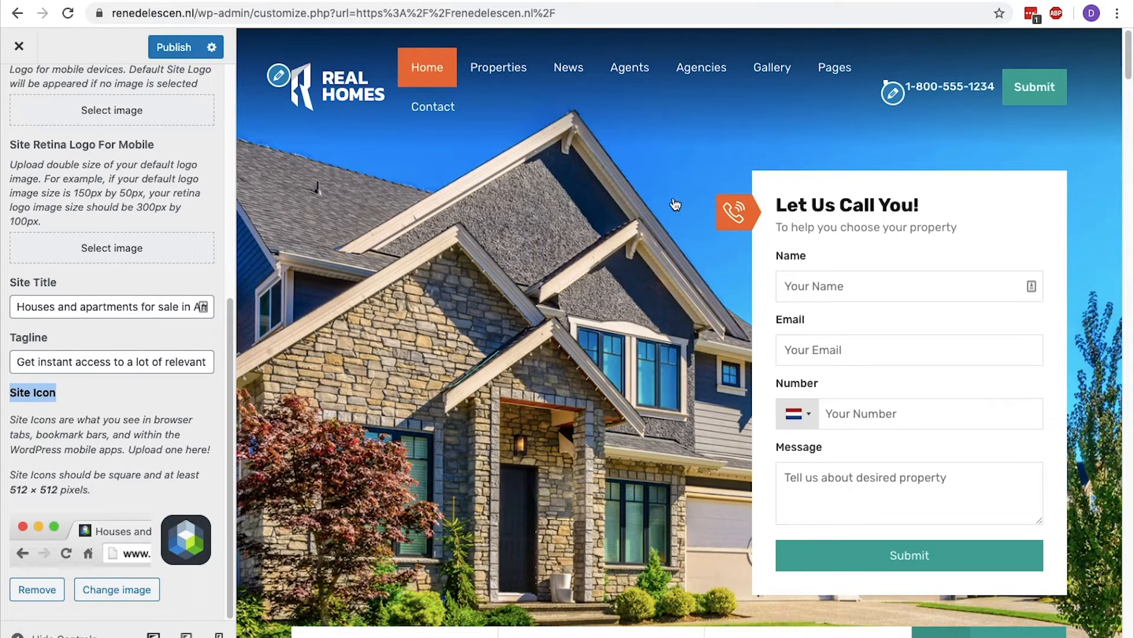
Inspect the header's contact email and phone fields, and try the WhatsApp phone number icon before restoring the Phone icon.
{"action": "left_click", "coordinate": [895, 94]}
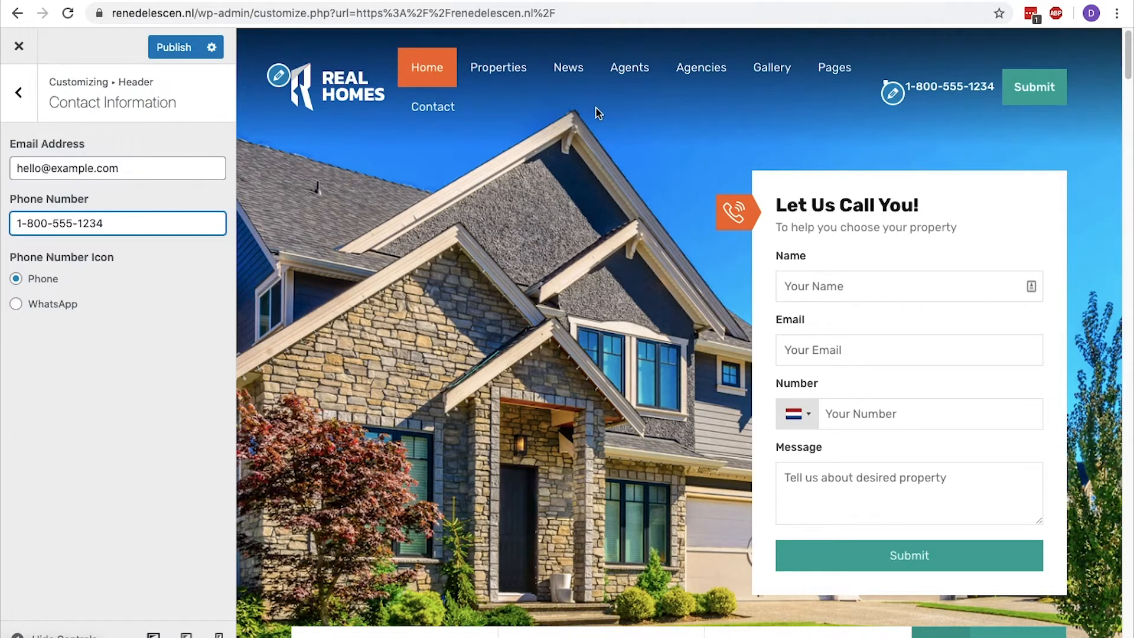
{"action": "left_click_drag", "start_coordinate": [177, 168], "coordinate": [4, 175]}
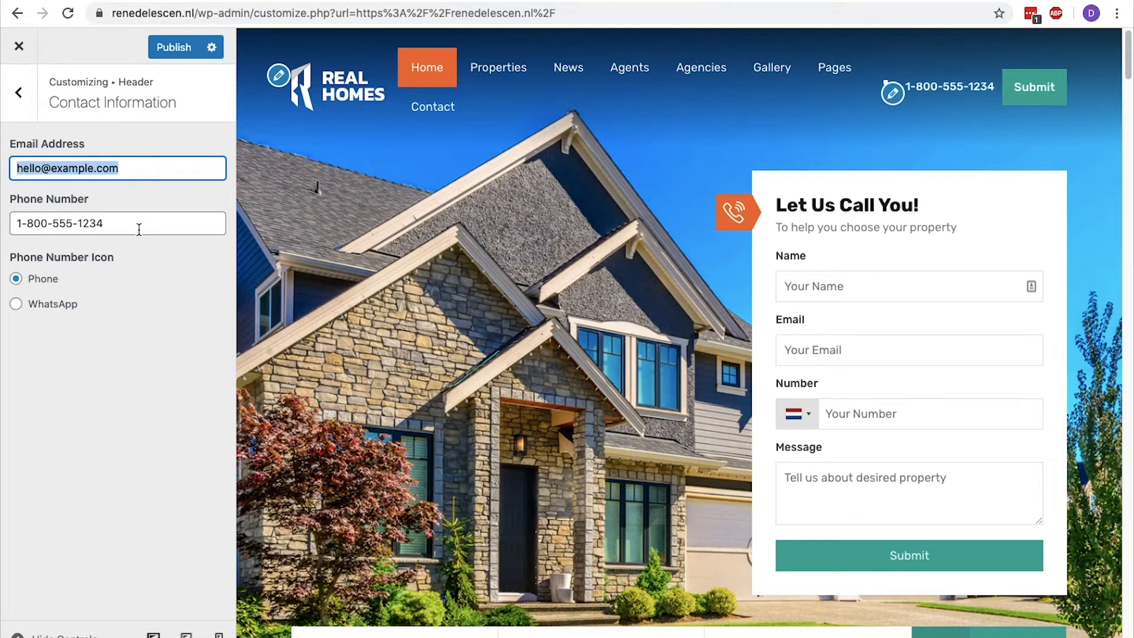
{"action": "left_click_drag", "start_coordinate": [142, 228], "coordinate": [2, 228]}
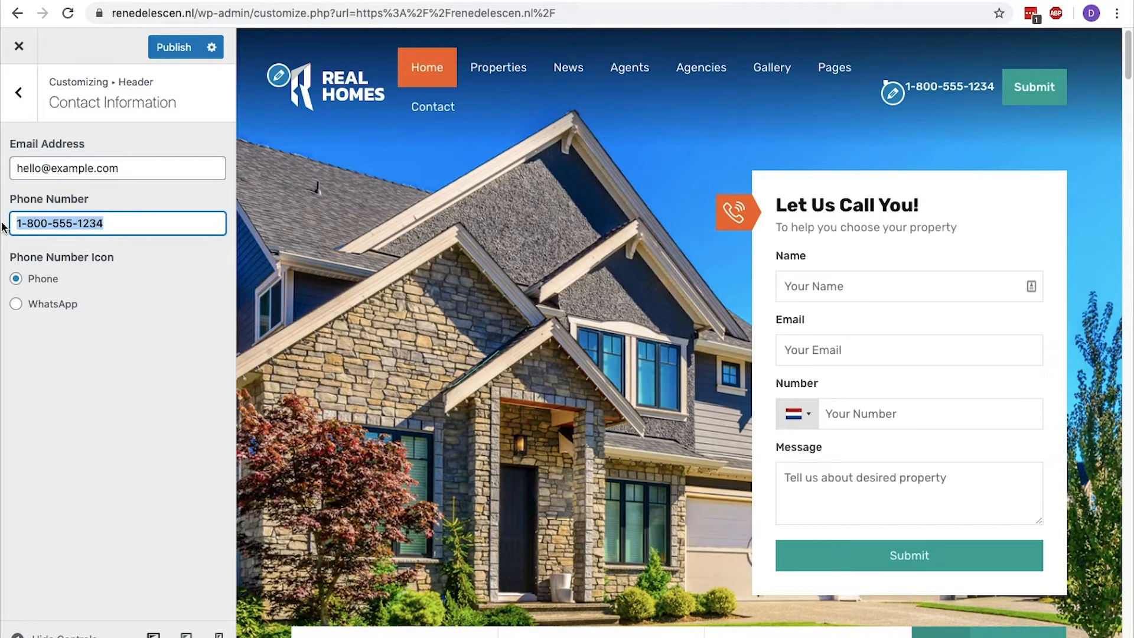
{"action": "left_click", "coordinate": [15, 303]}
{"action": "left_click", "coordinate": [16, 279]}
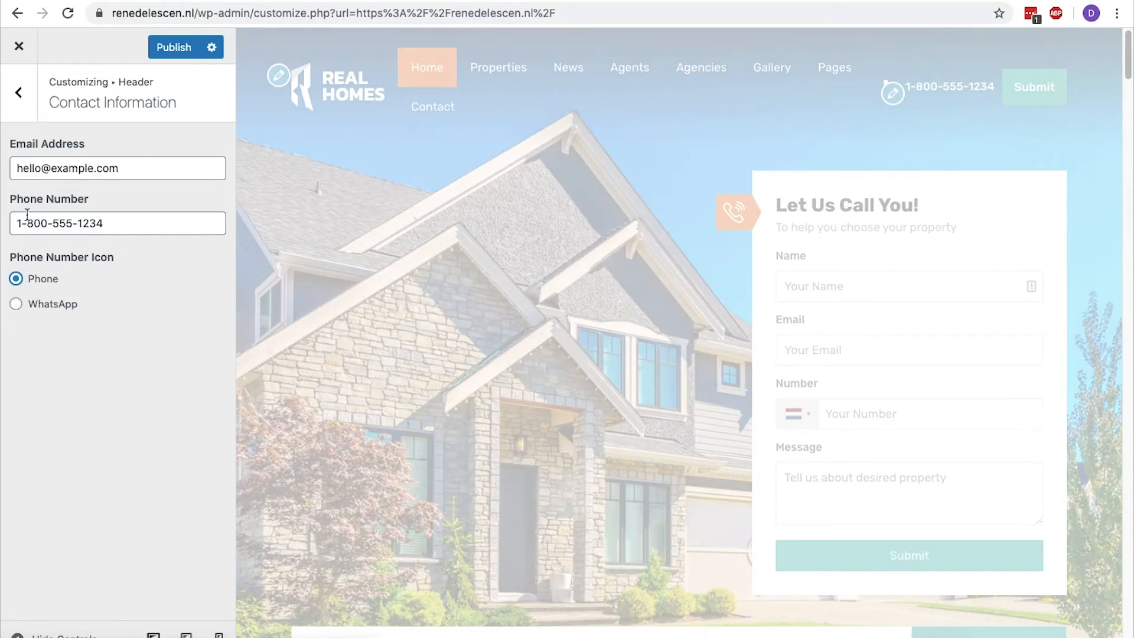
Review the Background Image and Default or Custom color settings in the site's Styles.
{"action": "left_click", "coordinate": [23, 99]}
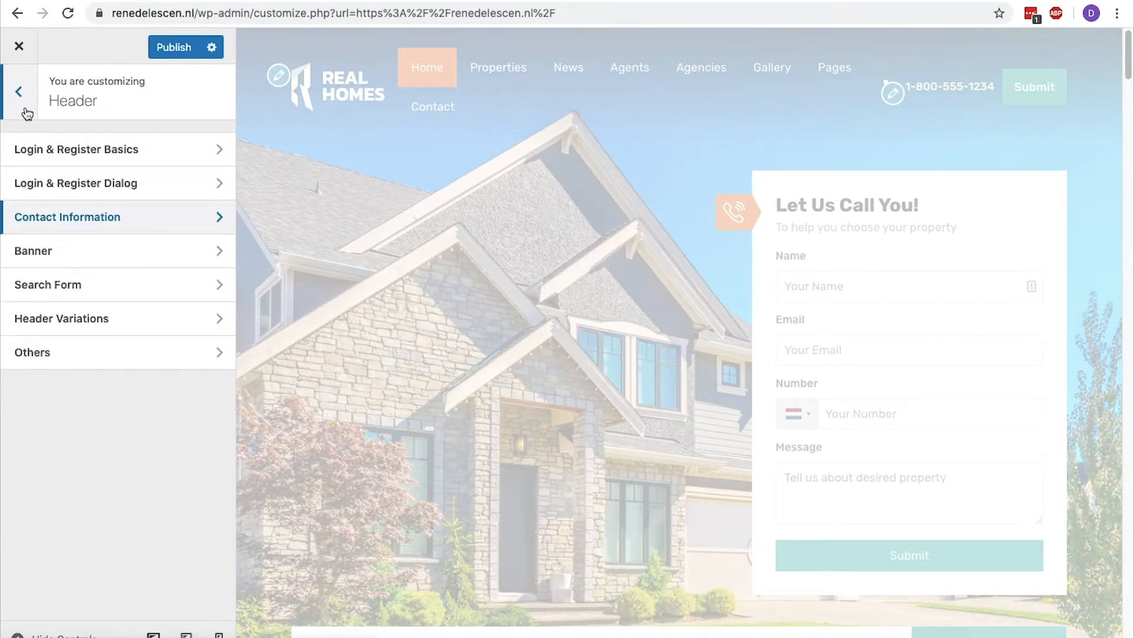
{"action": "left_click", "coordinate": [26, 111]}
{"action": "left_click", "coordinate": [32, 249]}
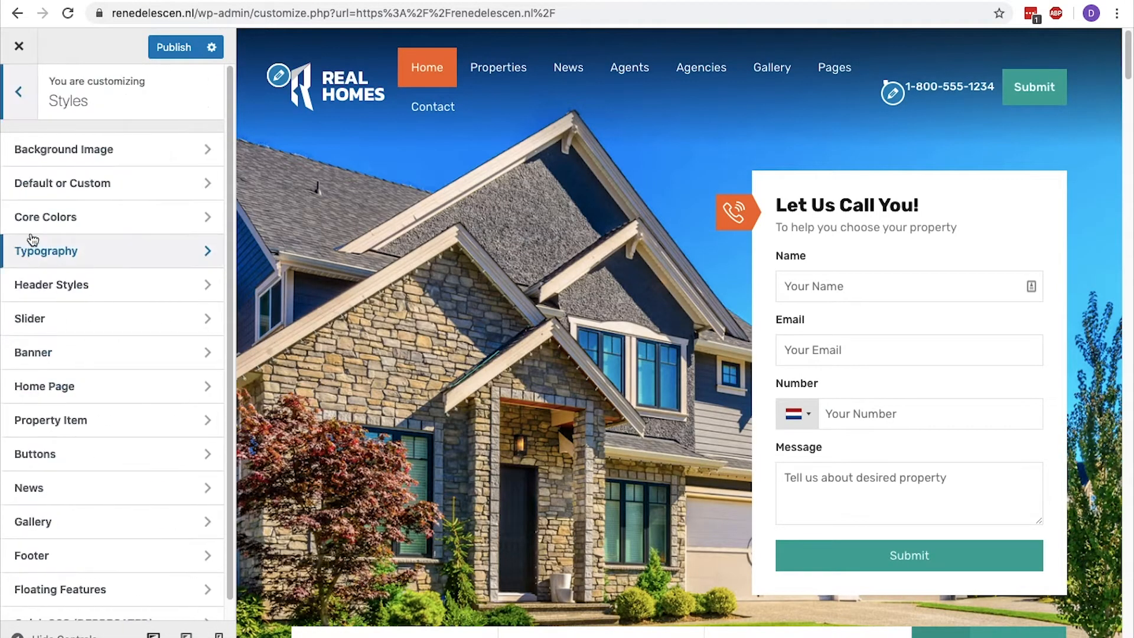
{"action": "left_click", "coordinate": [48, 150]}
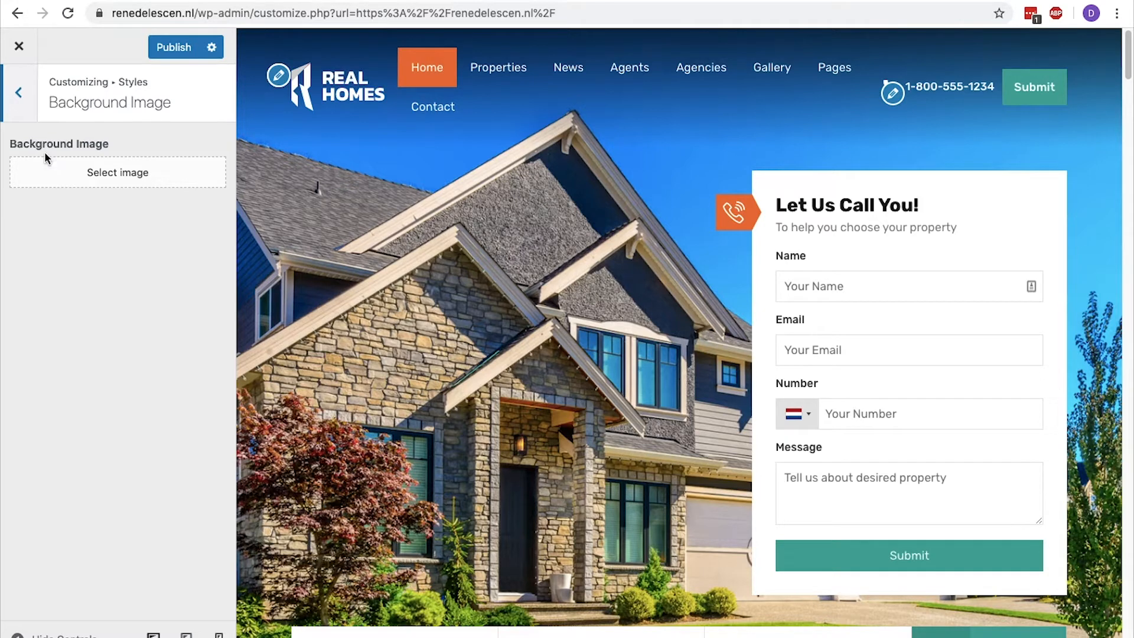
{"action": "left_click", "coordinate": [19, 94]}
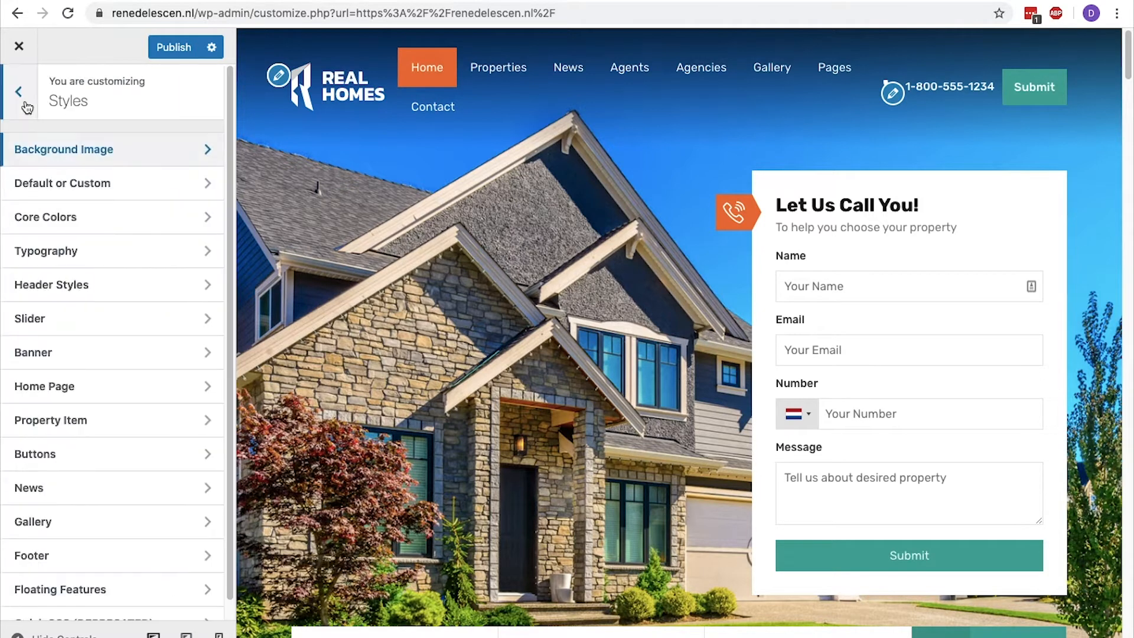
{"action": "left_click", "coordinate": [35, 186]}
{"action": "left_click_drag", "start_coordinate": [144, 212], "coordinate": [32, 217]}
{"action": "left_click_drag", "start_coordinate": [135, 187], "coordinate": [34, 197]}
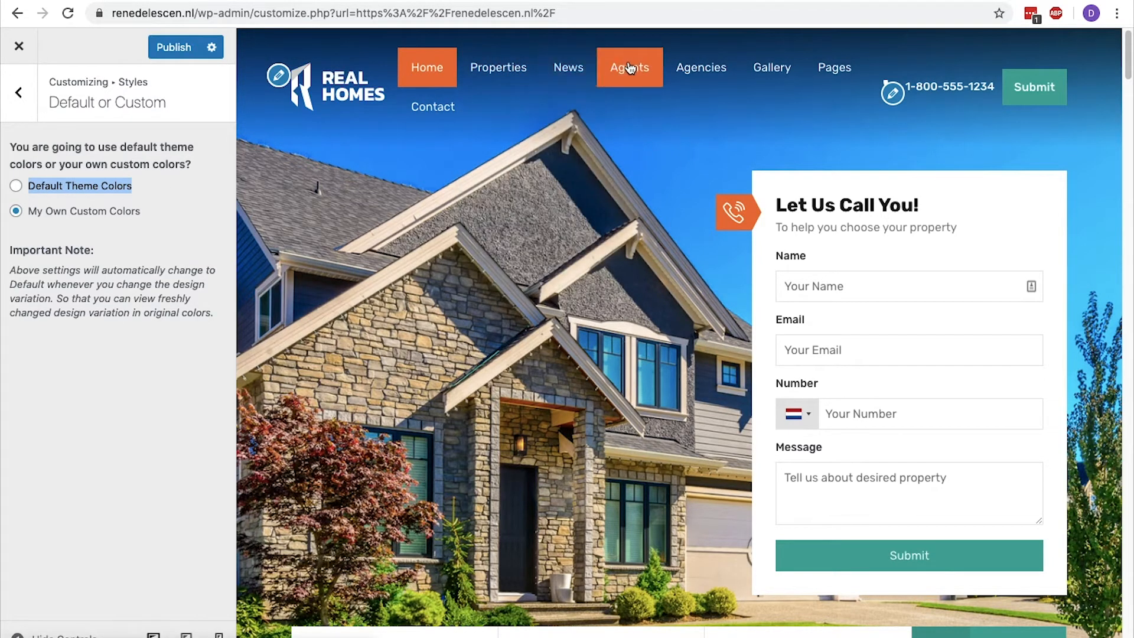
{"action": "left_click", "coordinate": [33, 145]}
{"action": "left_click", "coordinate": [18, 92]}
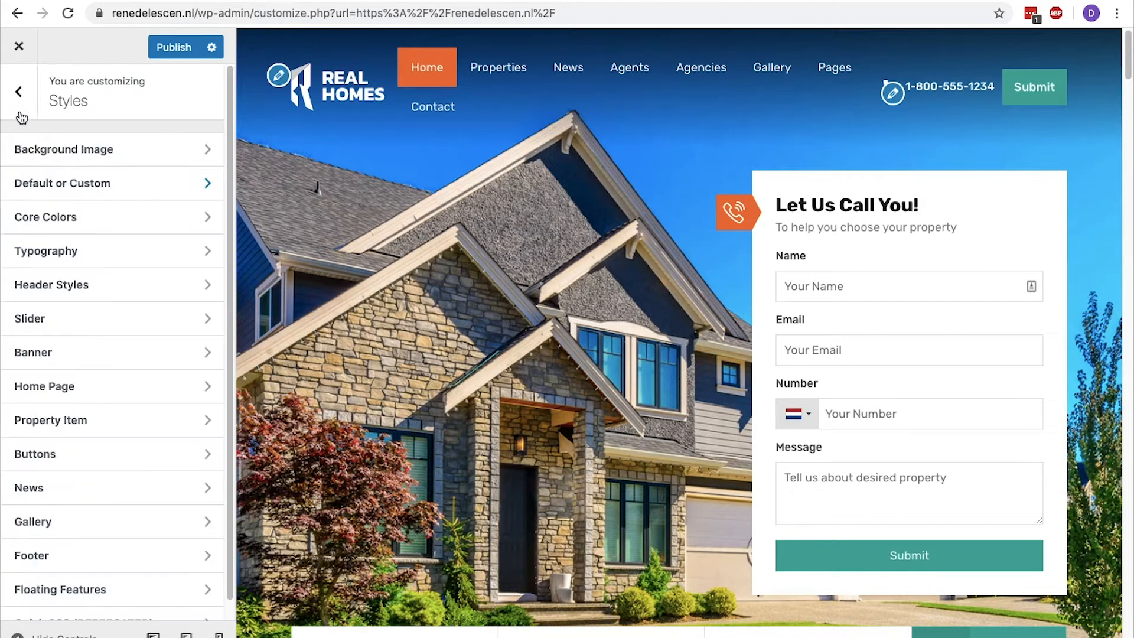
Set the Orange core color in Styles to #064476.
{"action": "left_click", "coordinate": [32, 216]}
{"action": "scroll", "coordinate": [32, 216], "scroll_direction": "down", "scroll_amount": 5}
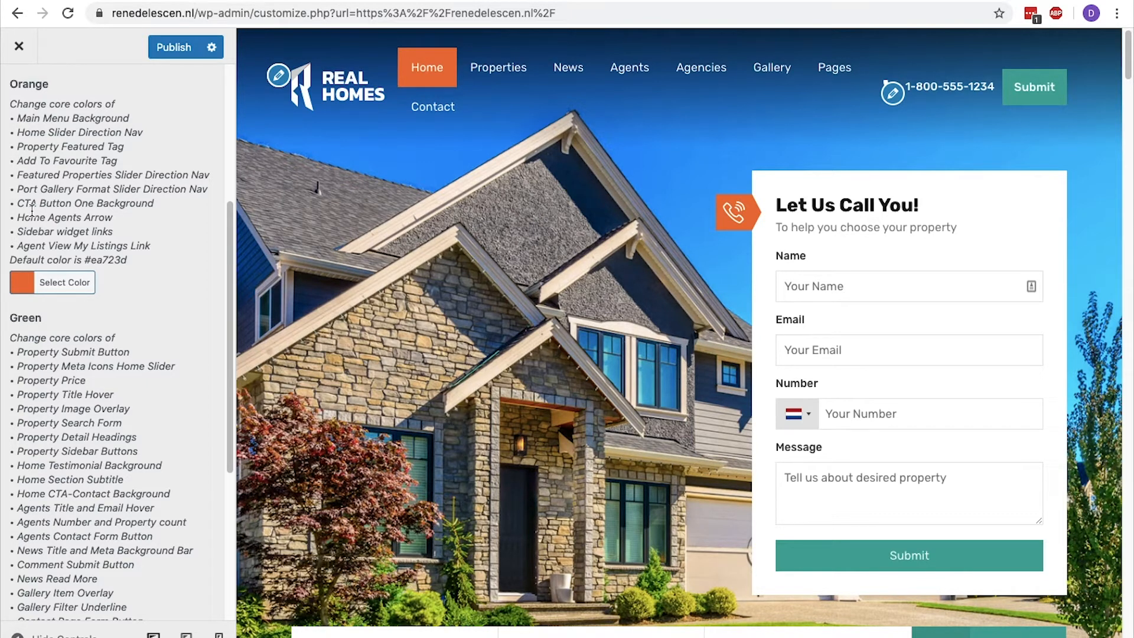
{"action": "left_click", "coordinate": [76, 288]}
{"action": "left_click", "coordinate": [53, 305]}
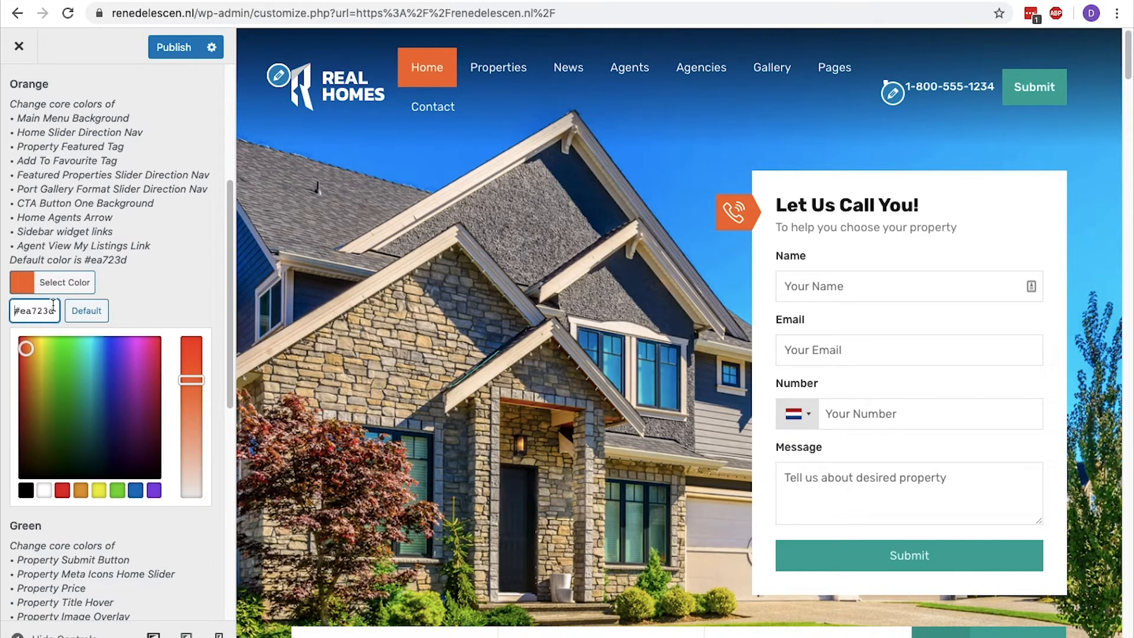
{"action": "triple_click", "coordinate": [53, 305]}
{"action": "type", "text": "#064476"}
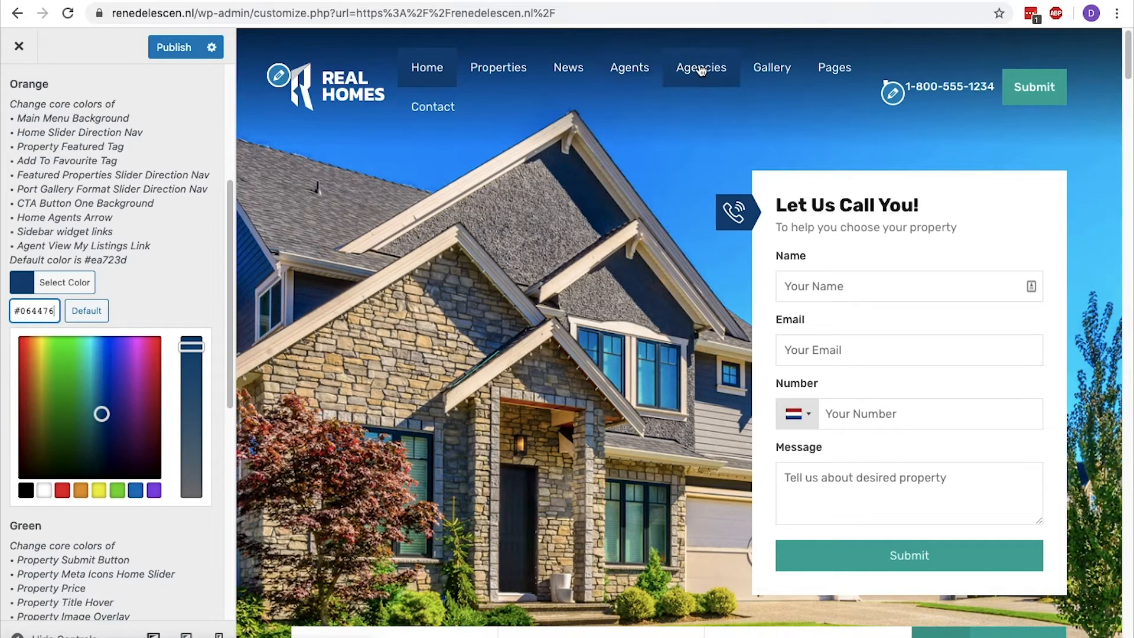
{"action": "left_click", "coordinate": [83, 286]}
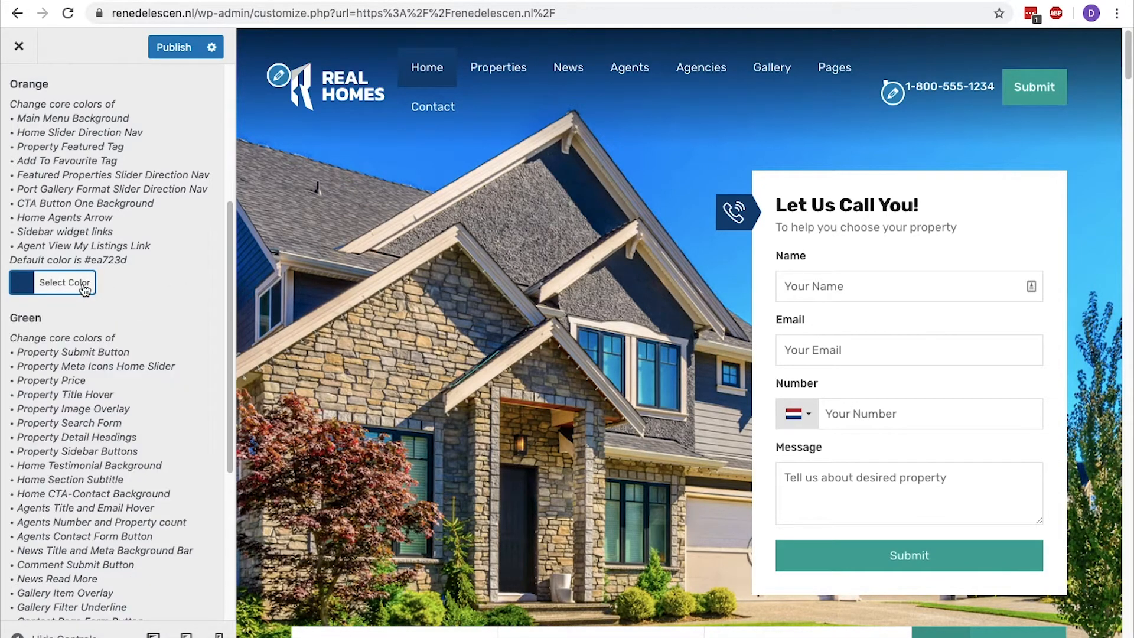
Set the Green core color, which covers the property submit button, to #d35151.
{"action": "scroll", "coordinate": [83, 286], "scroll_direction": "down", "scroll_amount": 2}
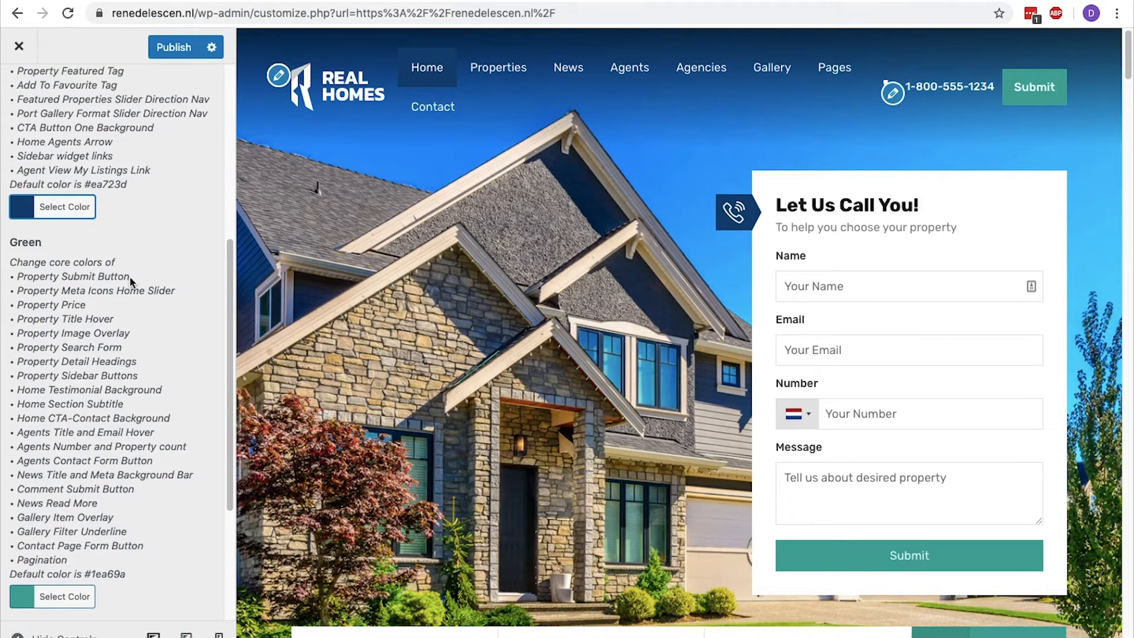
{"action": "left_click_drag", "start_coordinate": [130, 278], "coordinate": [19, 278]}
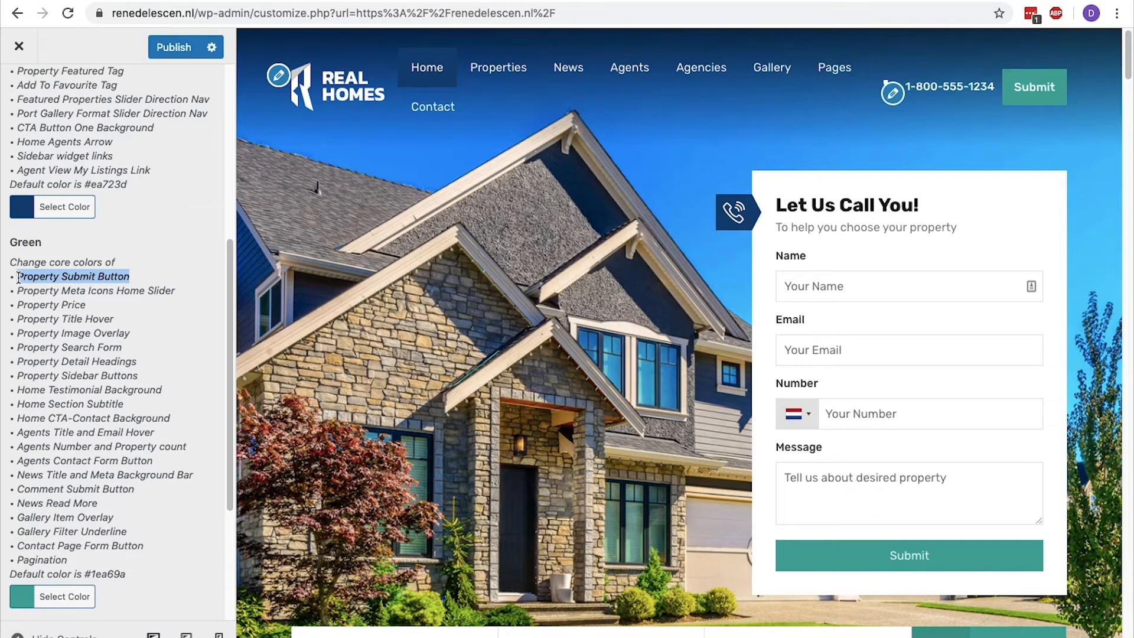
{"action": "left_click", "coordinate": [61, 598]}
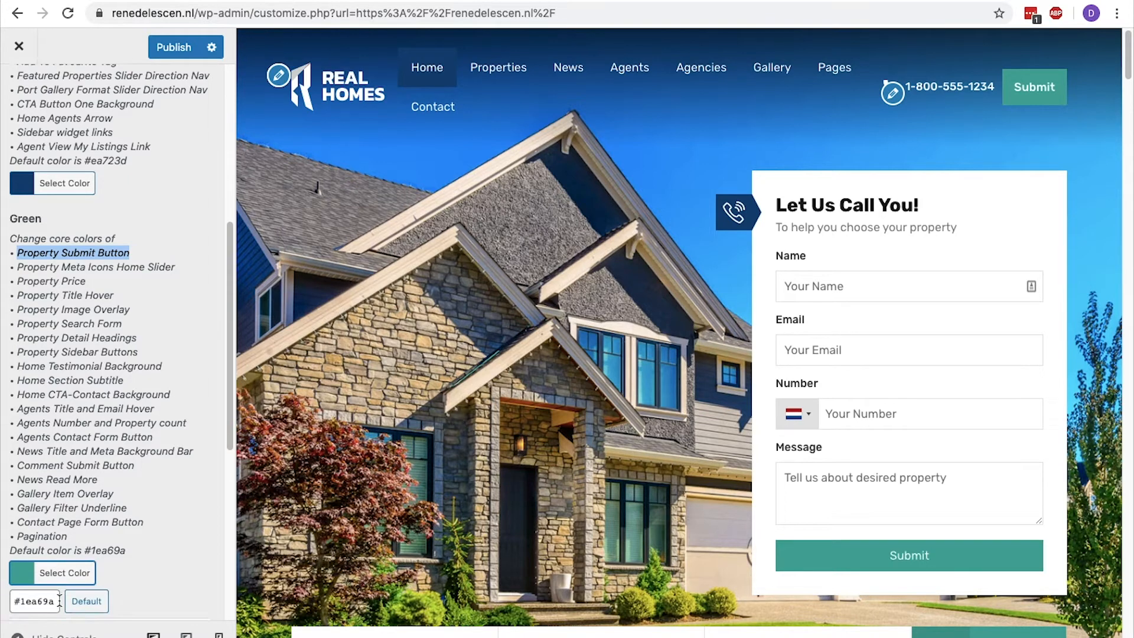
{"action": "scroll", "coordinate": [59, 601], "scroll_direction": "down", "scroll_amount": 4}
{"action": "double_click", "coordinate": [41, 402]}
{"action": "key", "text": "BackSpace"}
{"action": "type", "text": "d35"}
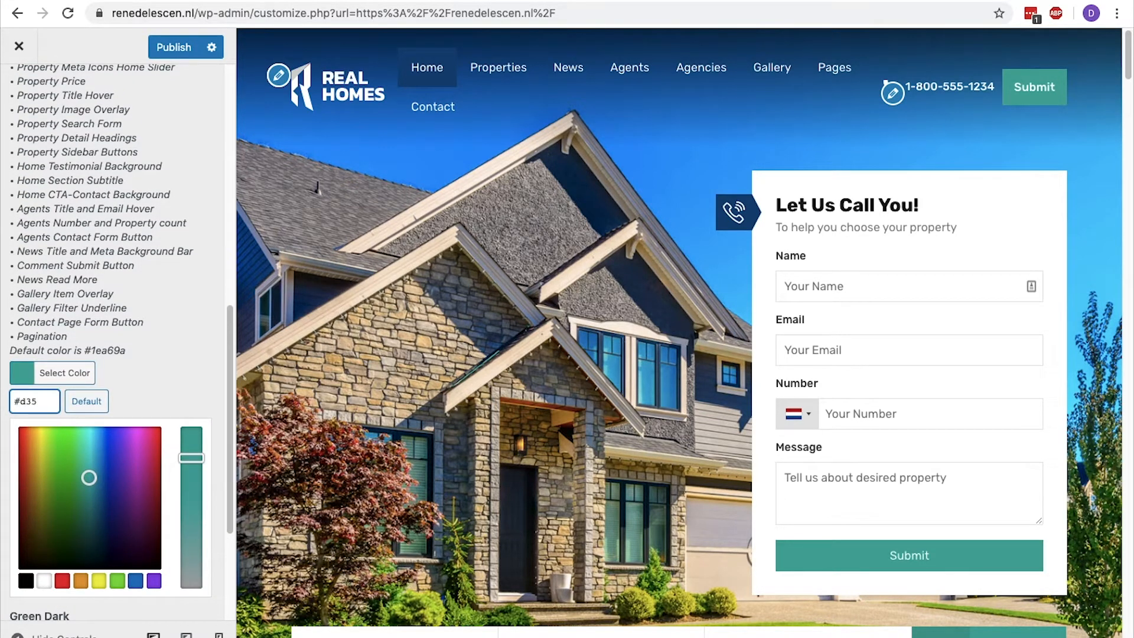
{"action": "type", "text": "151"}
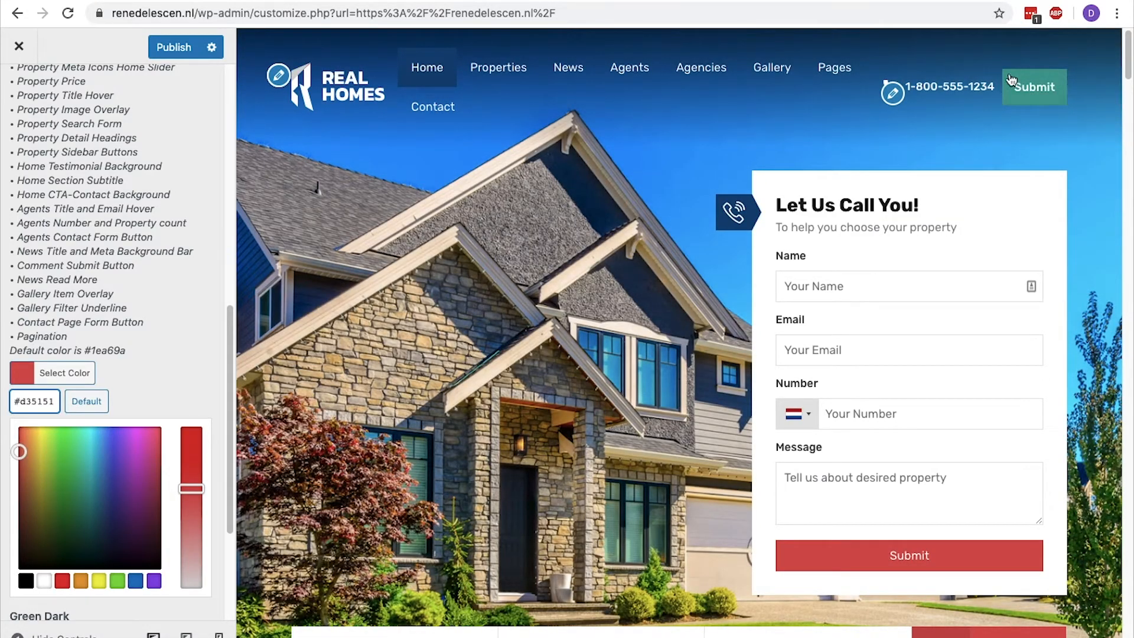
Set the Green Dark core color for button hovers to #d35151 and publish the changes.
{"action": "scroll", "coordinate": [79, 567], "scroll_direction": "down", "scroll_amount": 4}
{"action": "left_click", "coordinate": [79, 578]}
{"action": "double_click", "coordinate": [36, 406]}
{"action": "type", "text": "d35151"}
{"action": "key", "text": "Return"}
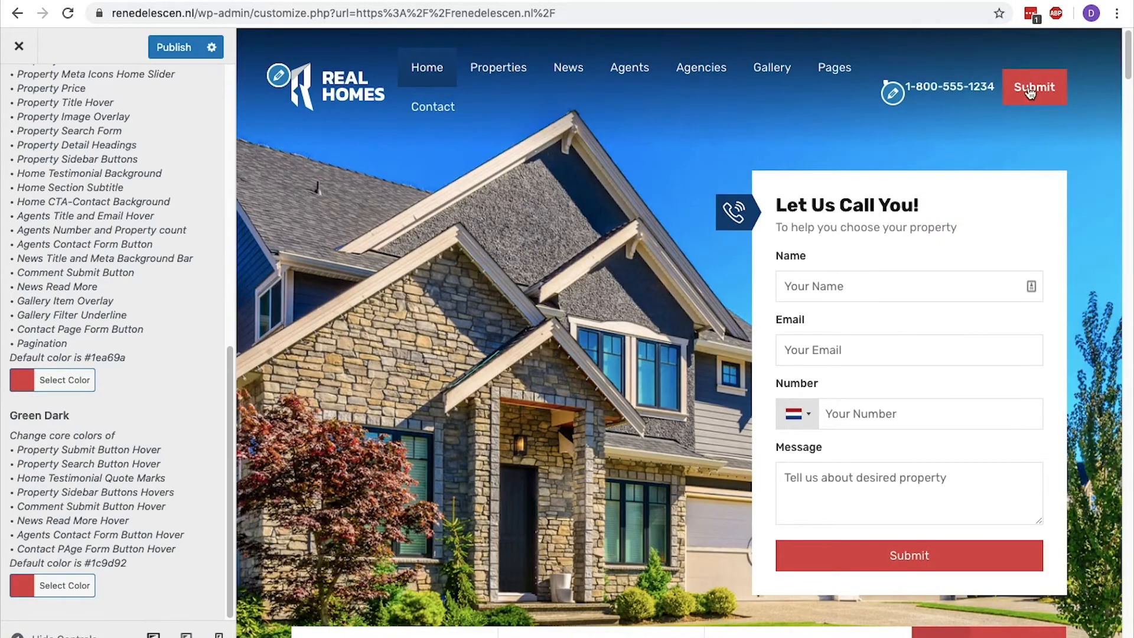
{"action": "left_click", "coordinate": [177, 49]}
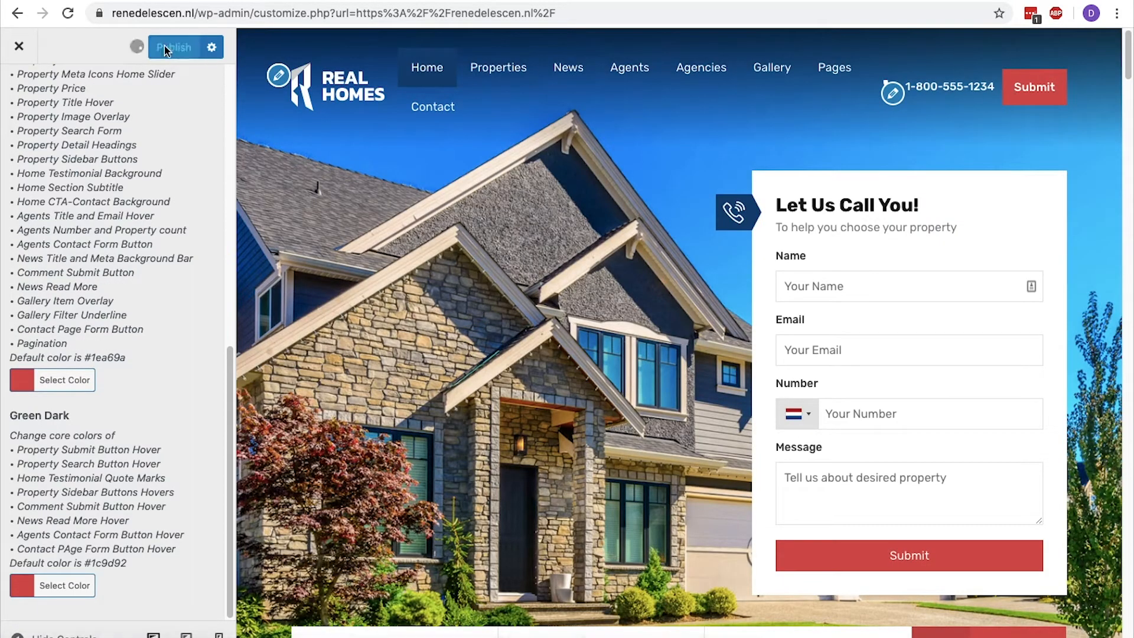
Open the Typography styles and examine the font settings for primary headings, secondary headings and body text.
{"action": "scroll", "coordinate": [163, 88], "scroll_direction": "up", "scroll_amount": 1}
{"action": "left_click", "coordinate": [18, 81]}
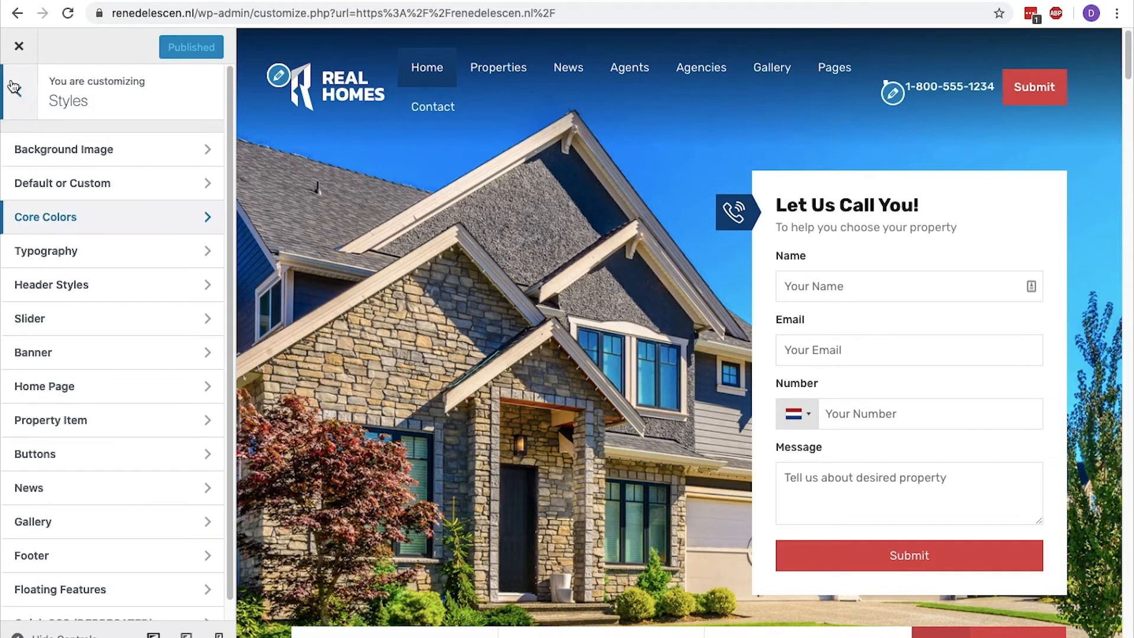
{"action": "left_click", "coordinate": [59, 251]}
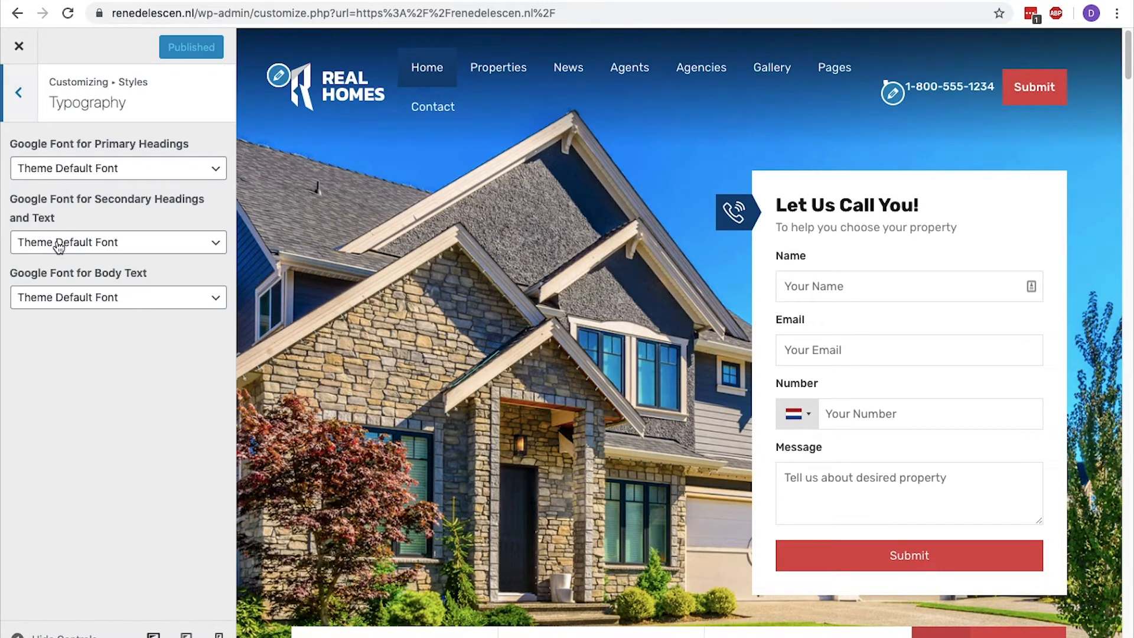
{"action": "left_click_drag", "start_coordinate": [94, 144], "coordinate": [184, 145]}
{"action": "left_click_drag", "start_coordinate": [95, 199], "coordinate": [205, 201]}
{"action": "left_click_drag", "start_coordinate": [94, 273], "coordinate": [149, 277]}
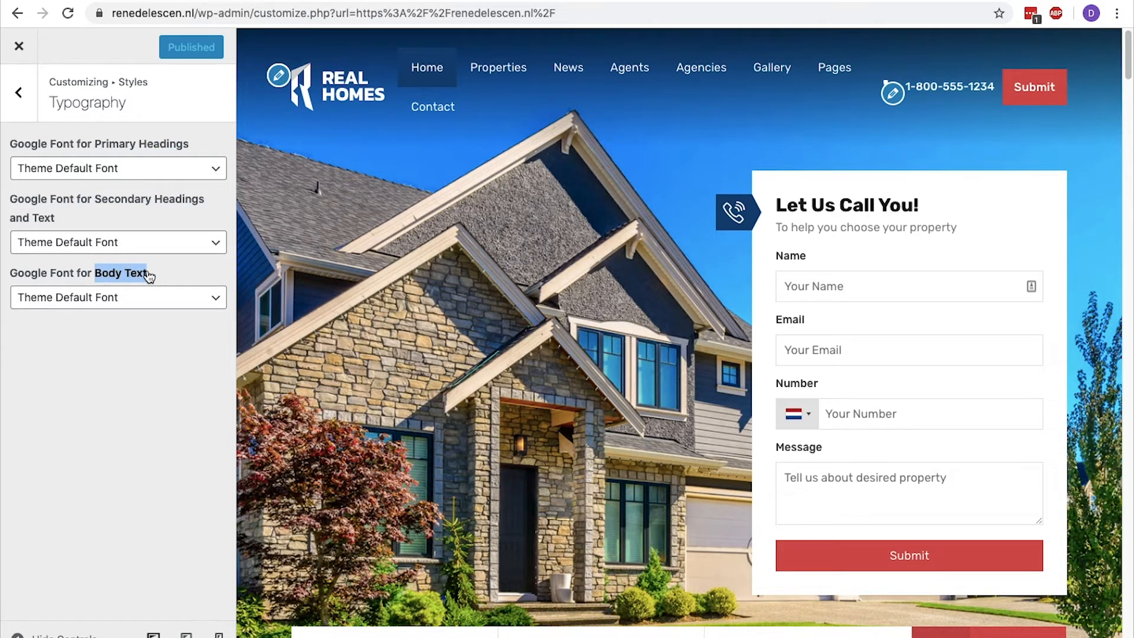
{"action": "left_click", "coordinate": [148, 275]}
Try ABeeZee as the primary headings font, check the form heading in the preview, and restore Theme Default Font.
{"action": "left_click", "coordinate": [132, 170]}
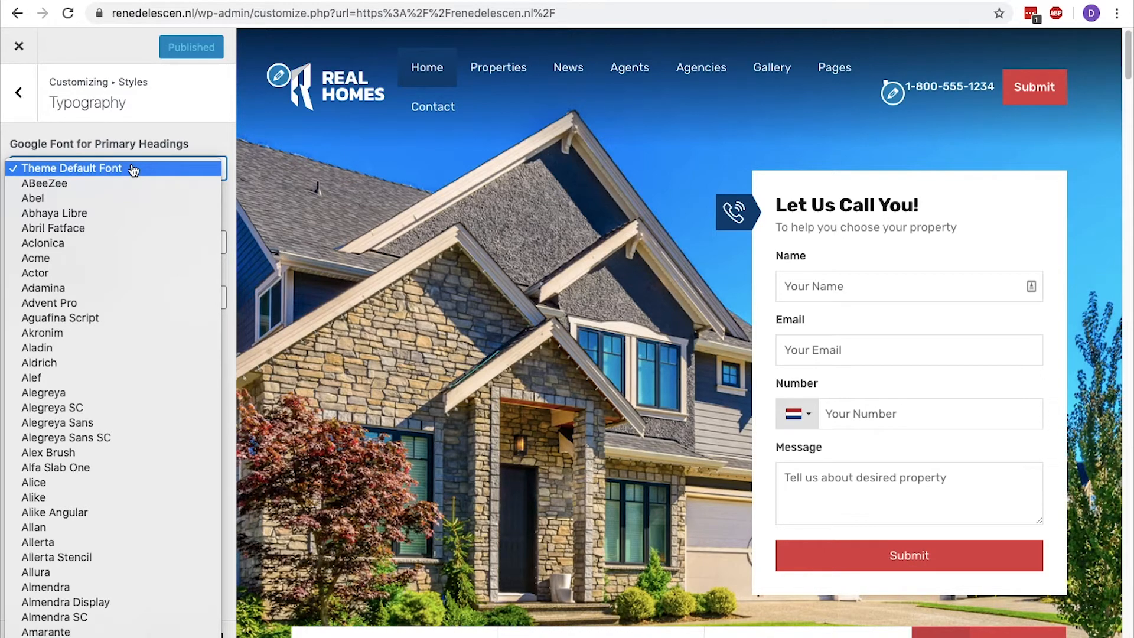
{"action": "left_click", "coordinate": [126, 183]}
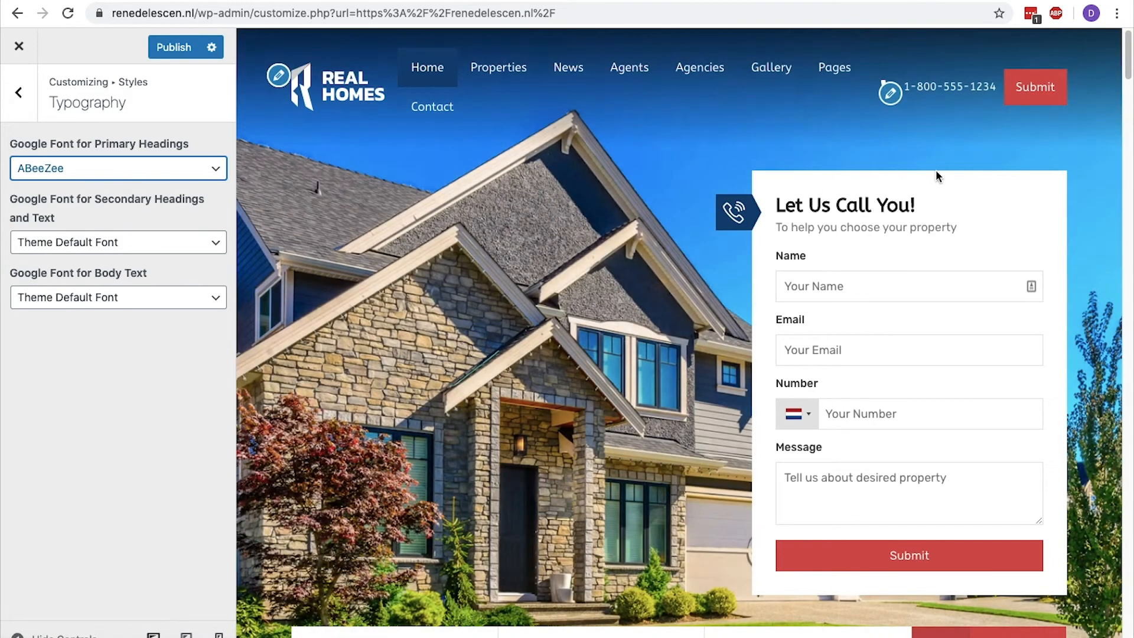
{"action": "left_click_drag", "start_coordinate": [920, 205], "coordinate": [803, 213]}
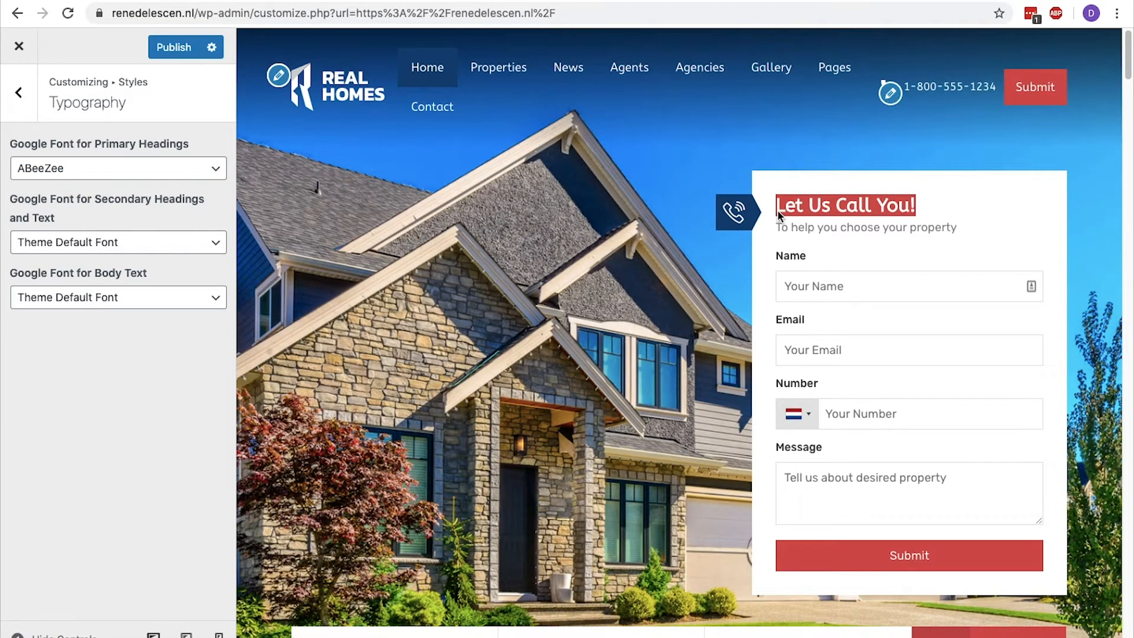
{"action": "left_click", "coordinate": [777, 211]}
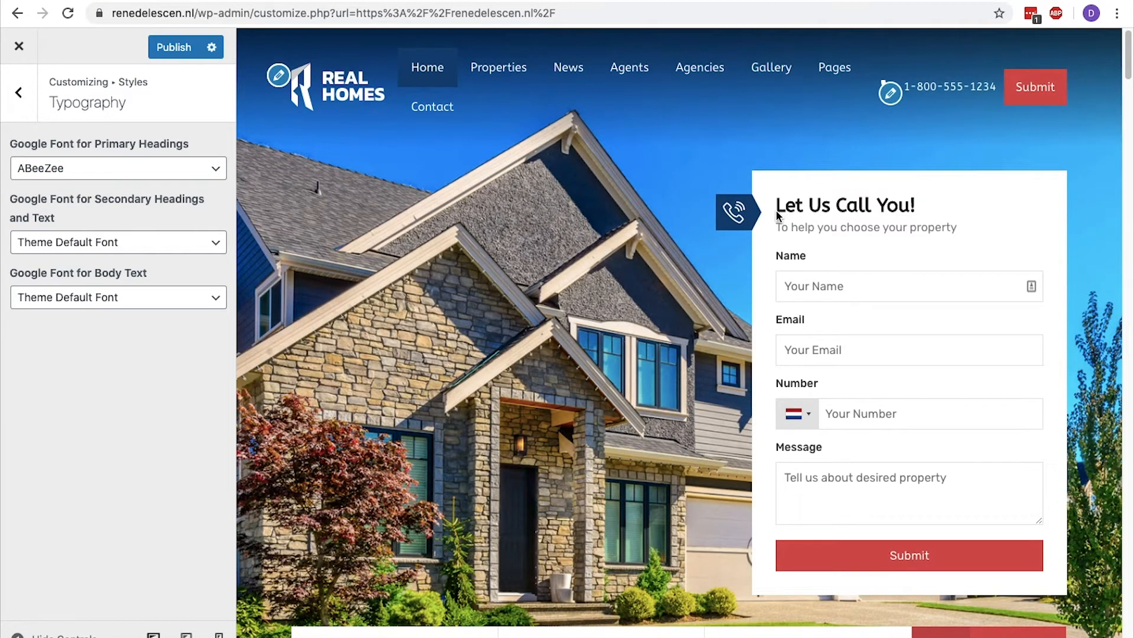
{"action": "left_click", "coordinate": [217, 169]}
{"action": "left_click", "coordinate": [177, 155]}
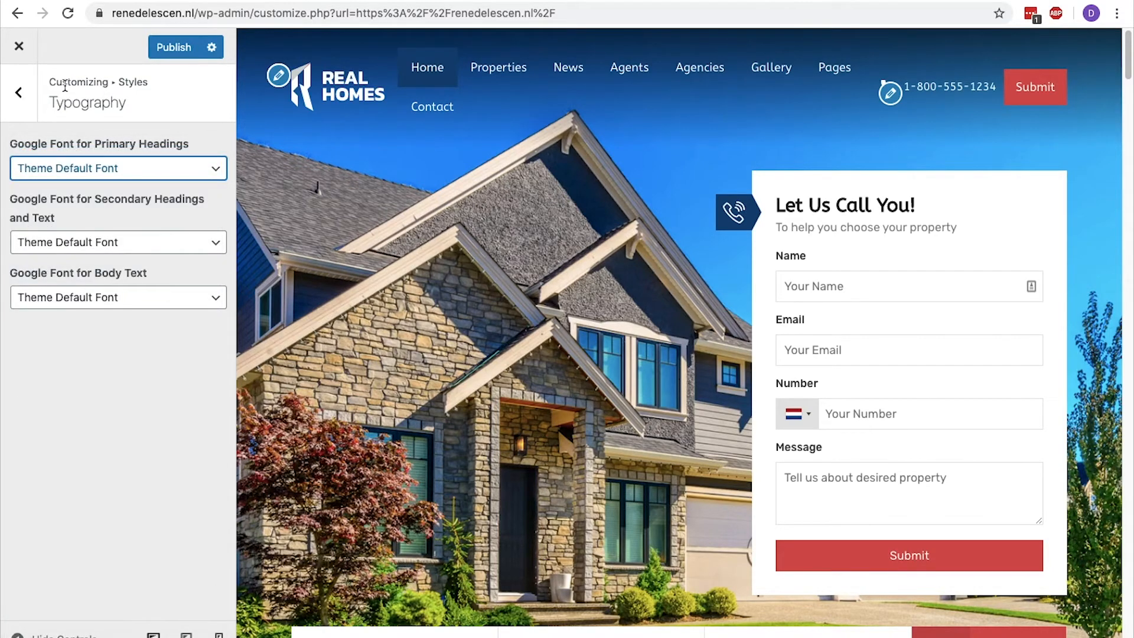
{"action": "left_click", "coordinate": [18, 92]}
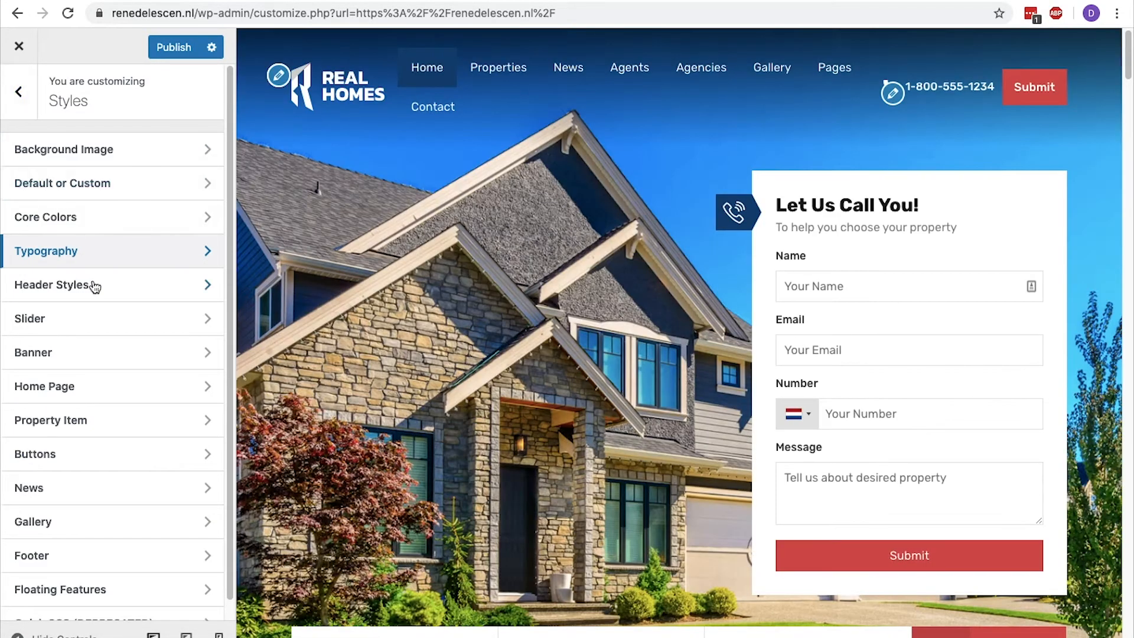
Open the Header Styles and look through the available header, logo and menu color settings.
{"action": "left_click", "coordinate": [92, 284]}
{"action": "scroll", "coordinate": [93, 282], "scroll_direction": "down", "scroll_amount": 4}
{"action": "scroll", "coordinate": [94, 282], "scroll_direction": "down", "scroll_amount": 10}
{"action": "scroll", "coordinate": [94, 283], "scroll_direction": "down", "scroll_amount": 6}
{"action": "scroll", "coordinate": [94, 284], "scroll_direction": "up", "scroll_amount": 20}
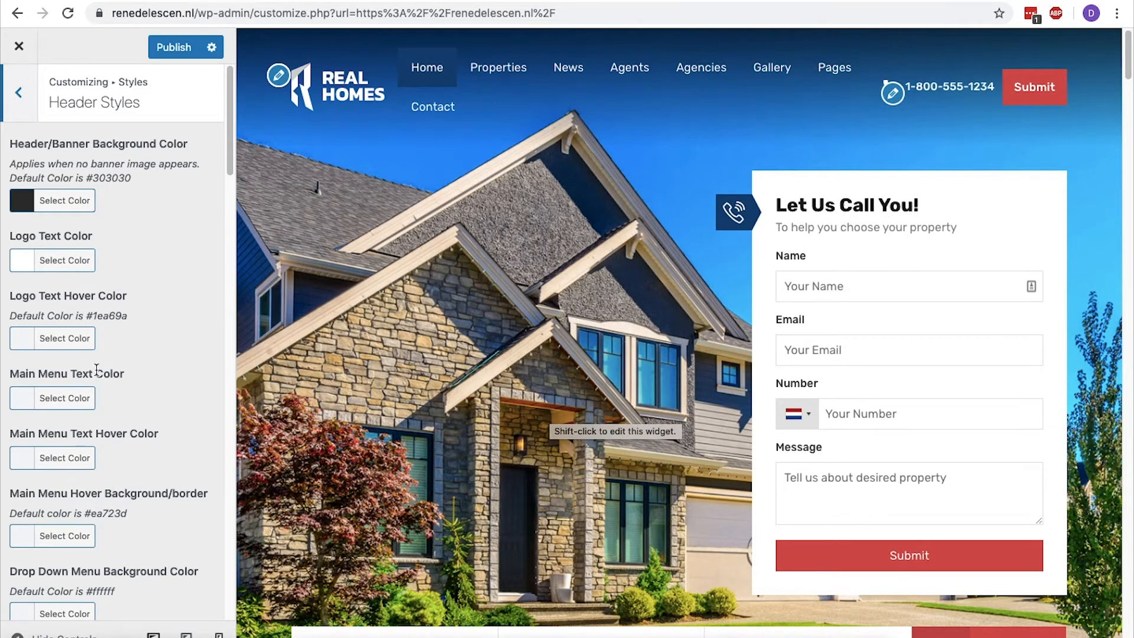
Try black (#000000) as the Main Menu Text Color in the header styles.
{"action": "left_click_drag", "start_coordinate": [13, 373], "coordinate": [125, 374]}
{"action": "left_click", "coordinate": [126, 384]}
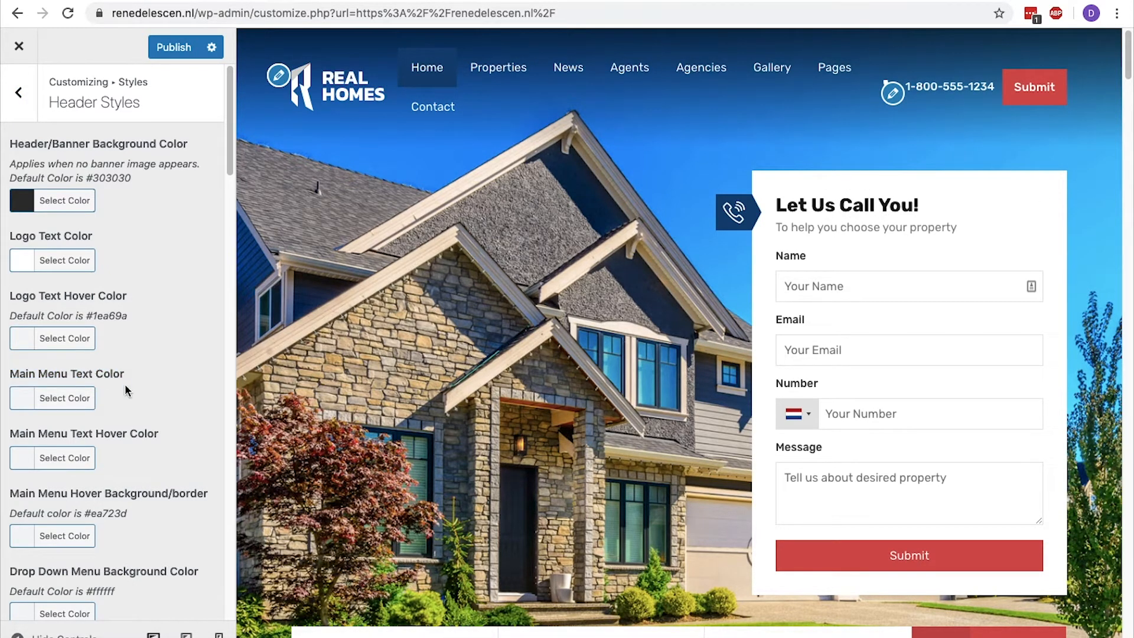
{"action": "left_click", "coordinate": [88, 398]}
{"action": "left_click", "coordinate": [25, 605]}
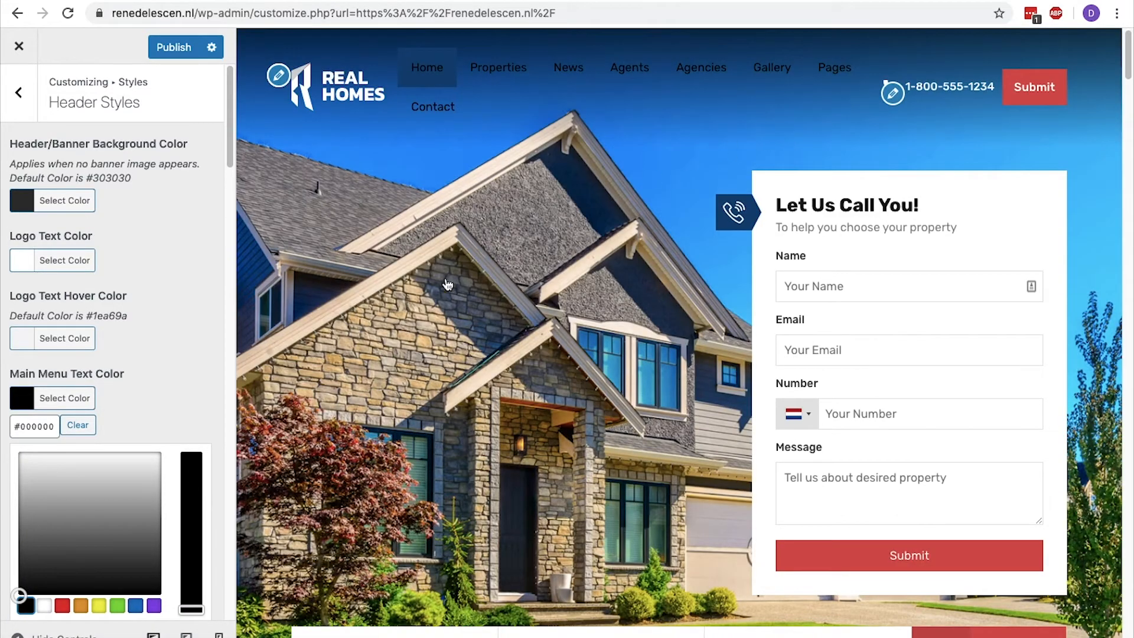
{"action": "left_click", "coordinate": [77, 401]}
Try purple (#8224e3) as the Main Menu Text Hover Color.
{"action": "left_click", "coordinate": [65, 459]}
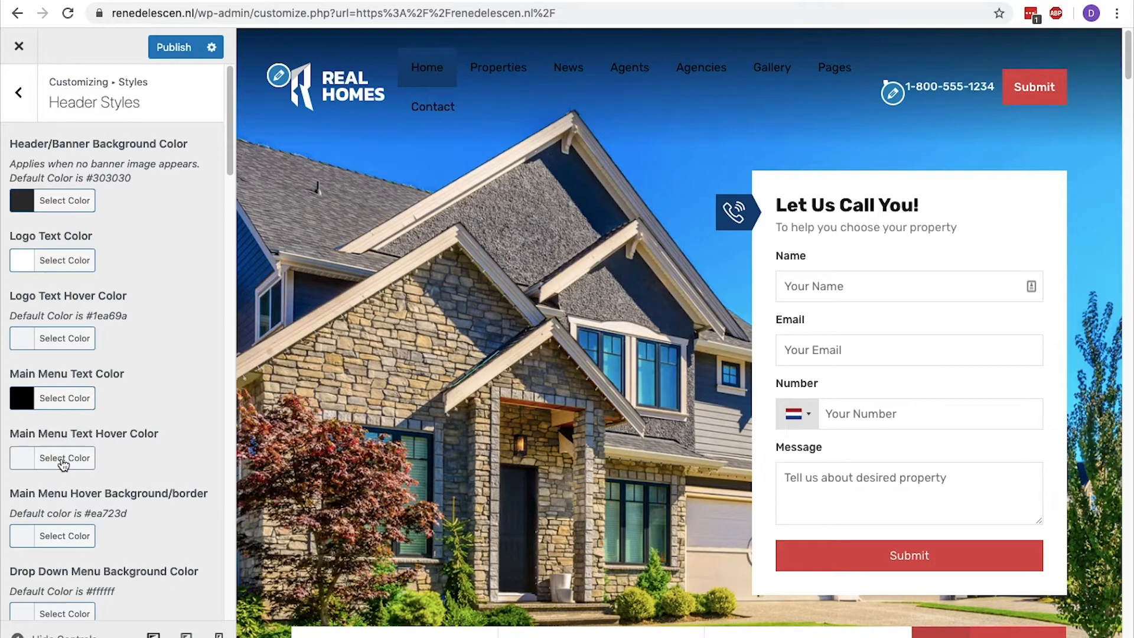
{"action": "scroll", "coordinate": [63, 464], "scroll_direction": "down", "scroll_amount": 5}
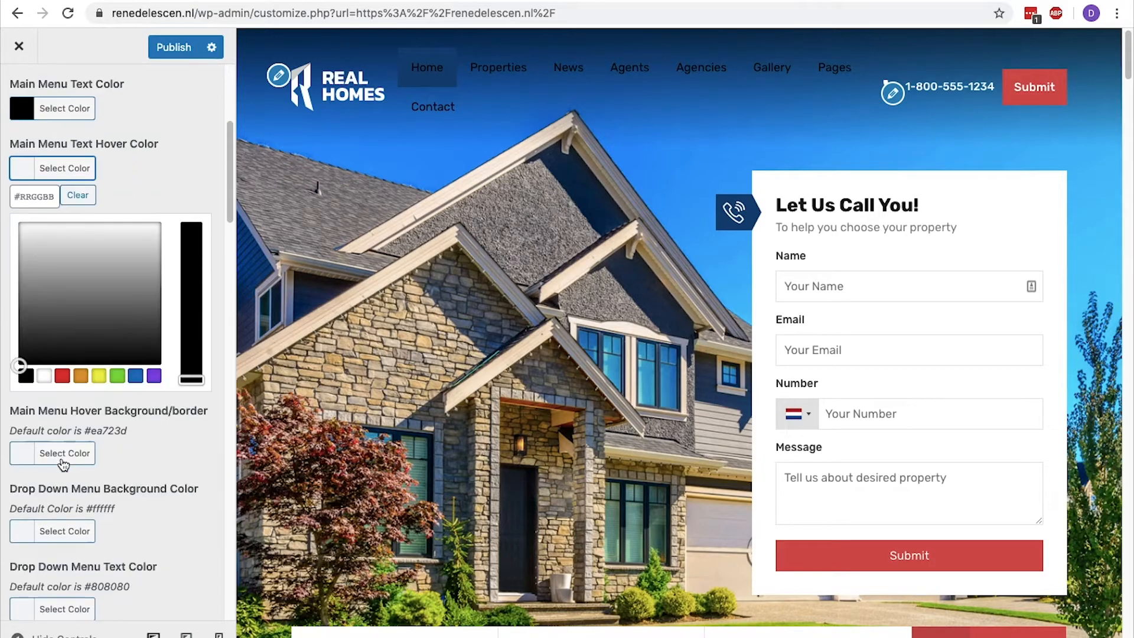
{"action": "left_click", "coordinate": [154, 378]}
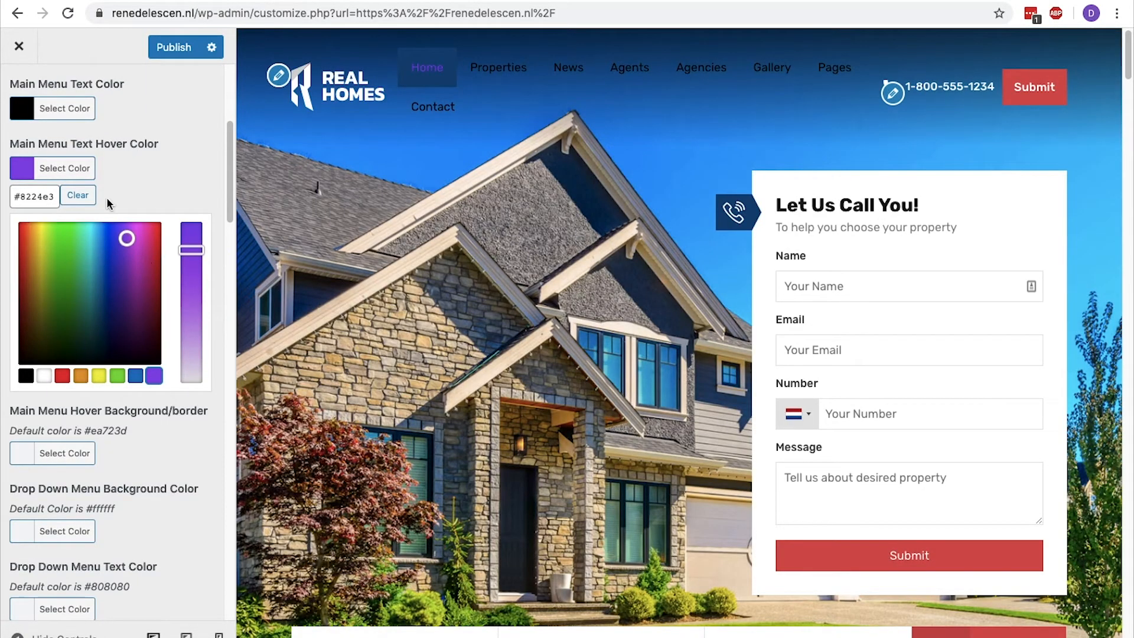
{"action": "left_click", "coordinate": [71, 167]}
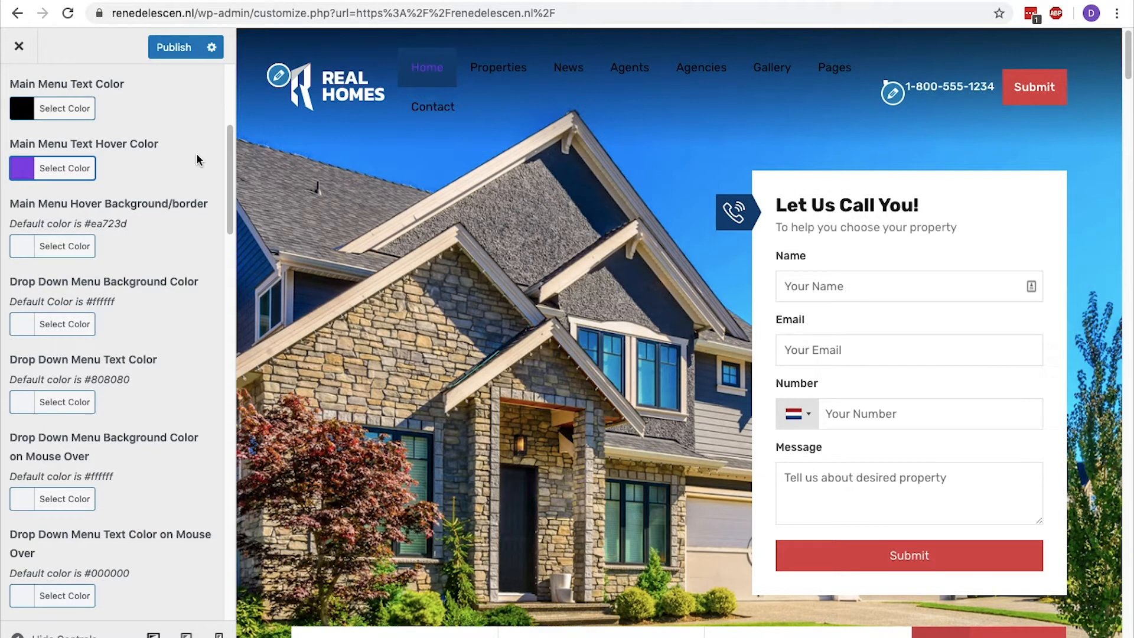
Clear the custom Main Menu Text Hover Color and Main Menu Text Color.
{"action": "left_click", "coordinate": [81, 169]}
{"action": "left_click", "coordinate": [77, 195]}
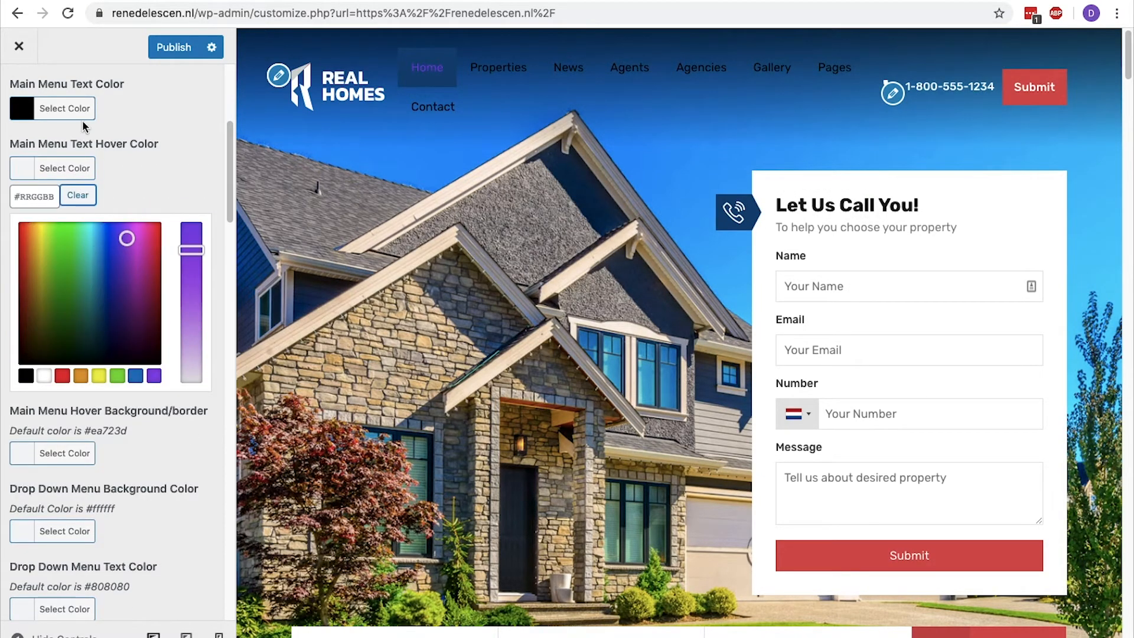
{"action": "left_click", "coordinate": [83, 117]}
{"action": "left_click", "coordinate": [78, 136]}
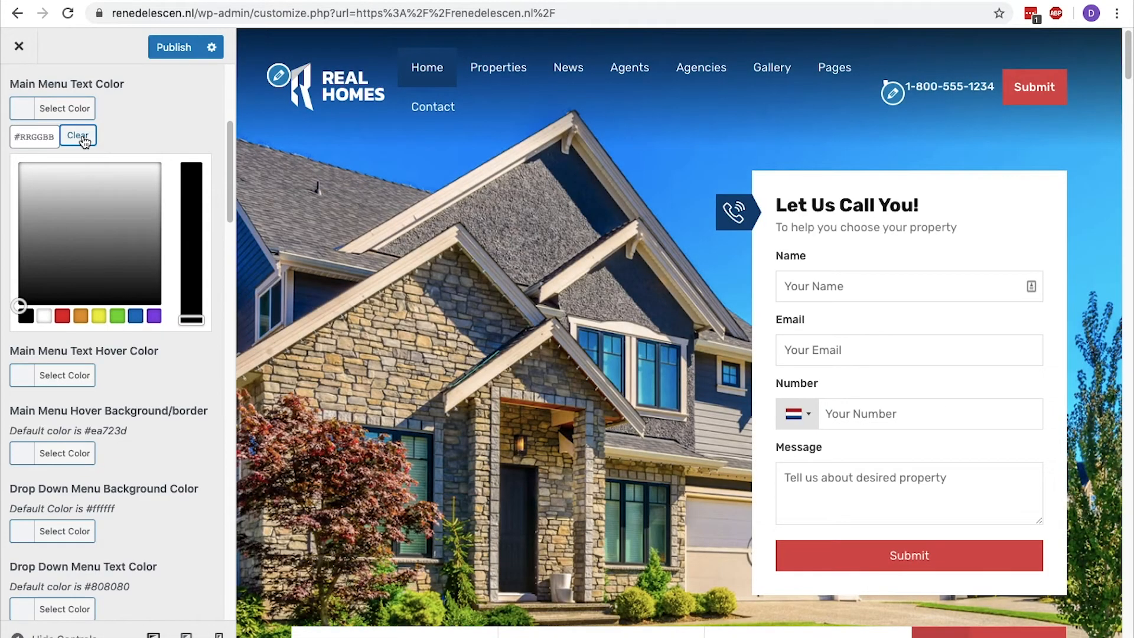
Review the drop-down menu and phone color options in Header Styles, and the color settings in the Footer styles.
{"action": "scroll", "coordinate": [84, 142], "scroll_direction": "down", "scroll_amount": 5}
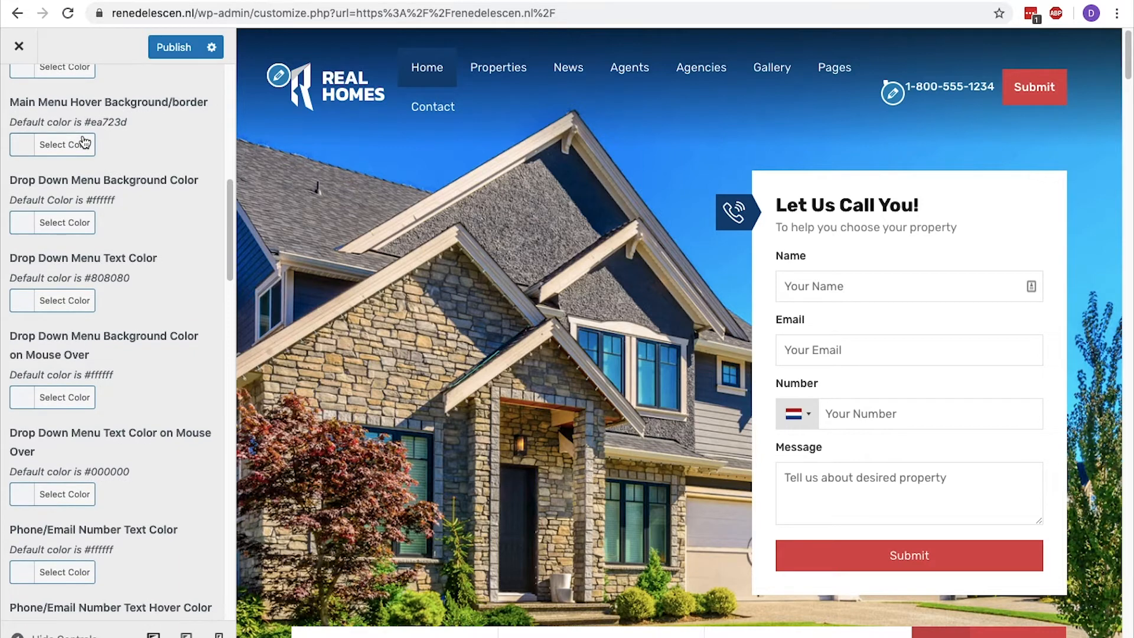
{"action": "scroll", "coordinate": [83, 142], "scroll_direction": "up", "scroll_amount": 5}
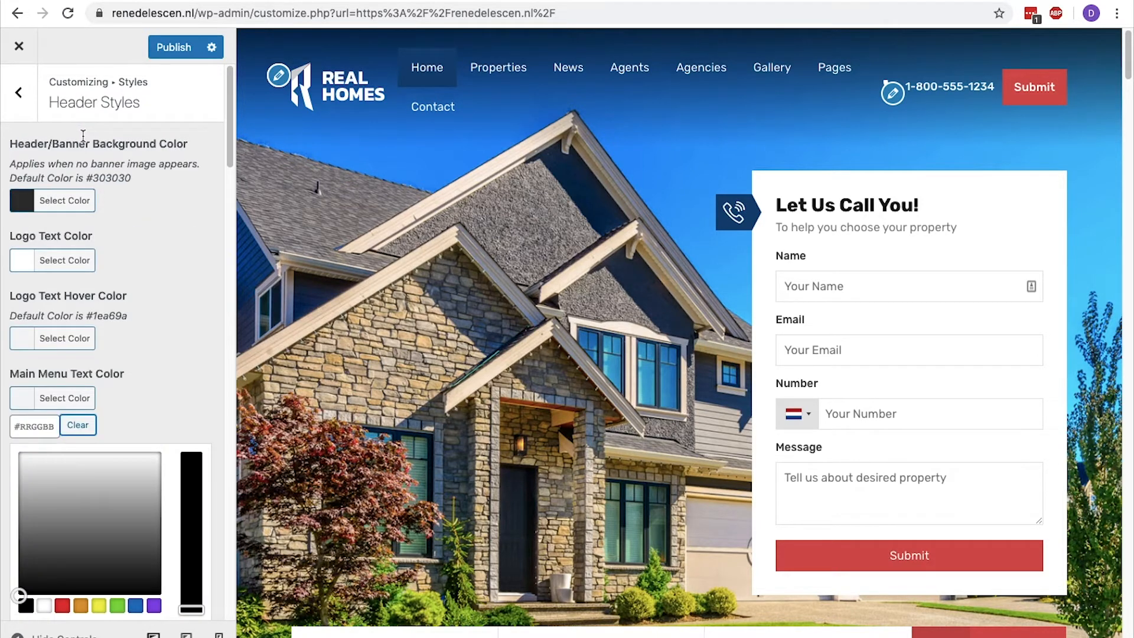
{"action": "left_click", "coordinate": [30, 111]}
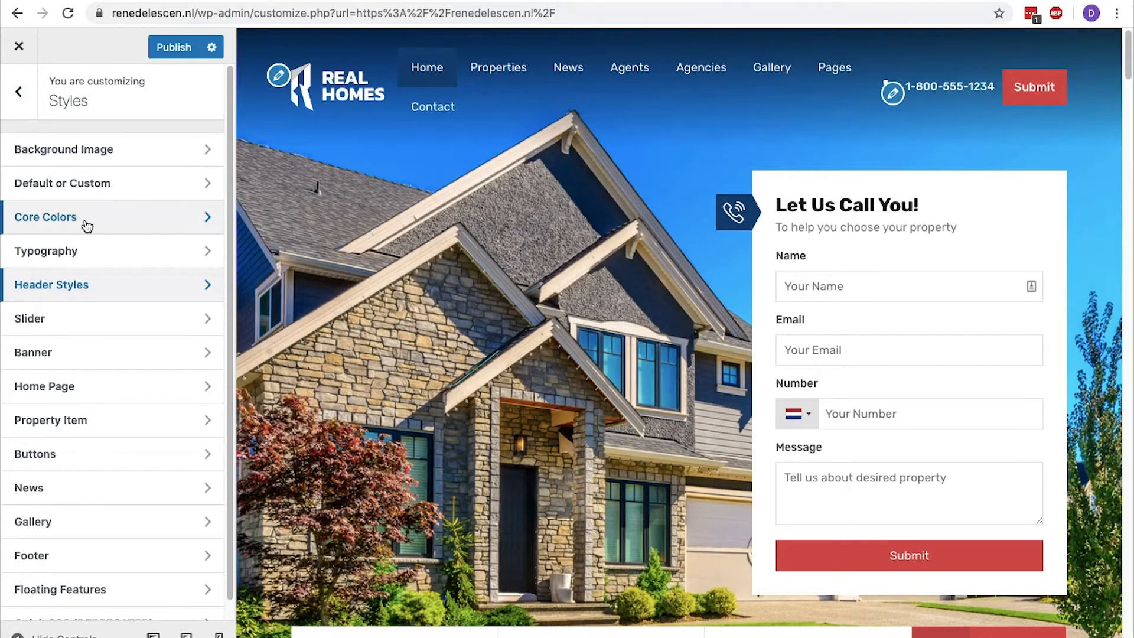
{"action": "scroll", "coordinate": [84, 225], "scroll_direction": "down", "scroll_amount": 1}
{"action": "left_click", "coordinate": [39, 535]}
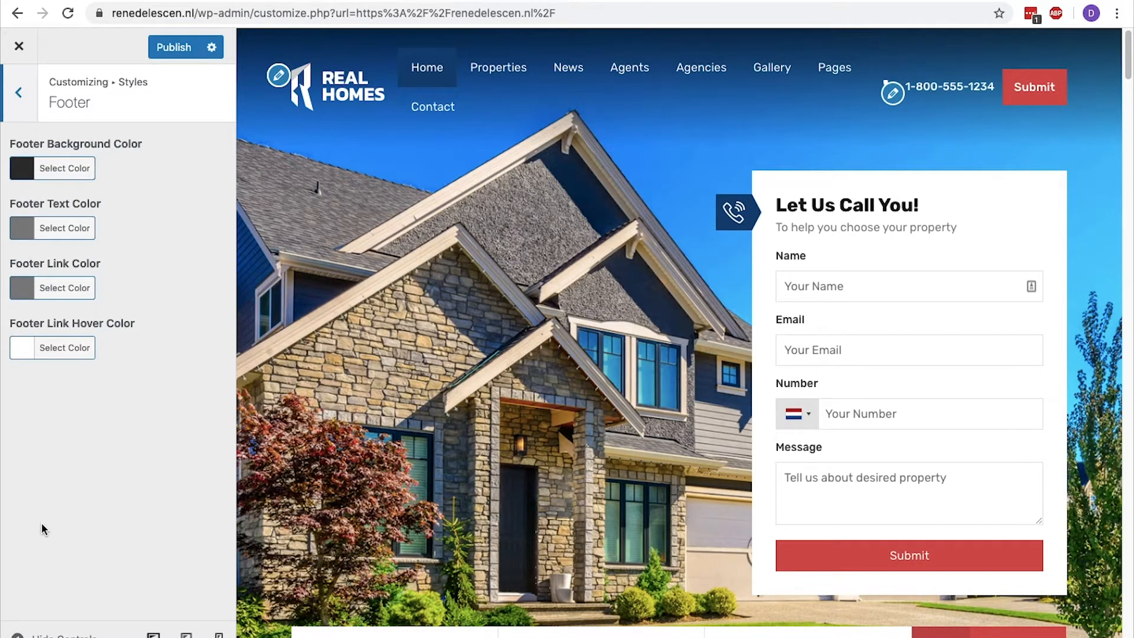
{"action": "scroll", "coordinate": [345, 502], "scroll_direction": "down", "scroll_amount": 20}
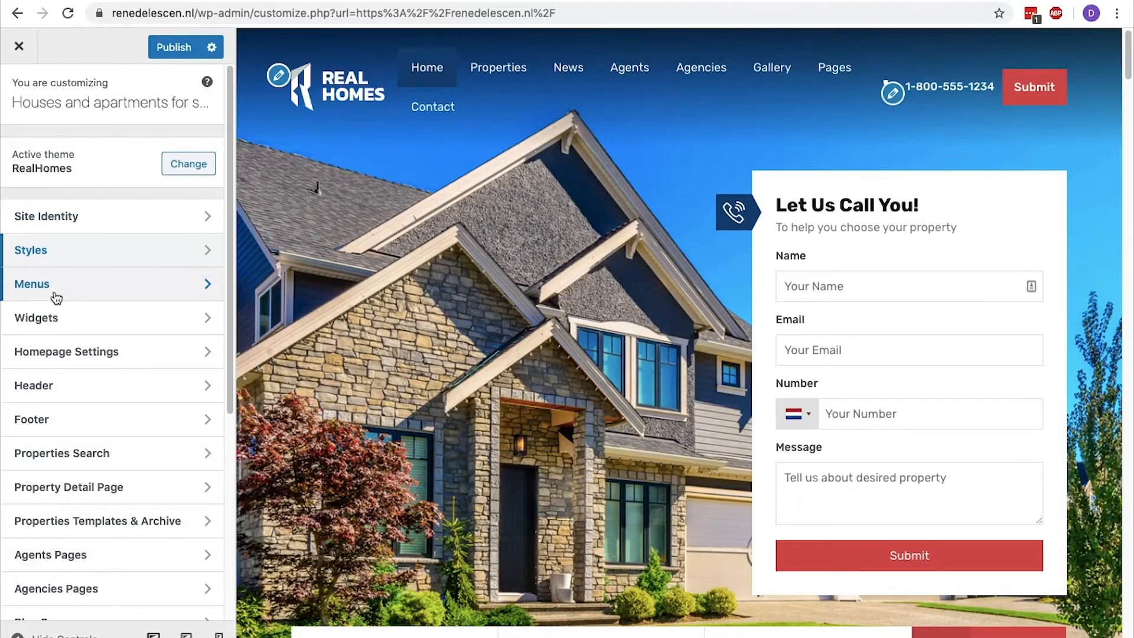
Check the pages listed in the Main Menu and open the Homepage Settings.
{"action": "left_click", "coordinate": [55, 293]}
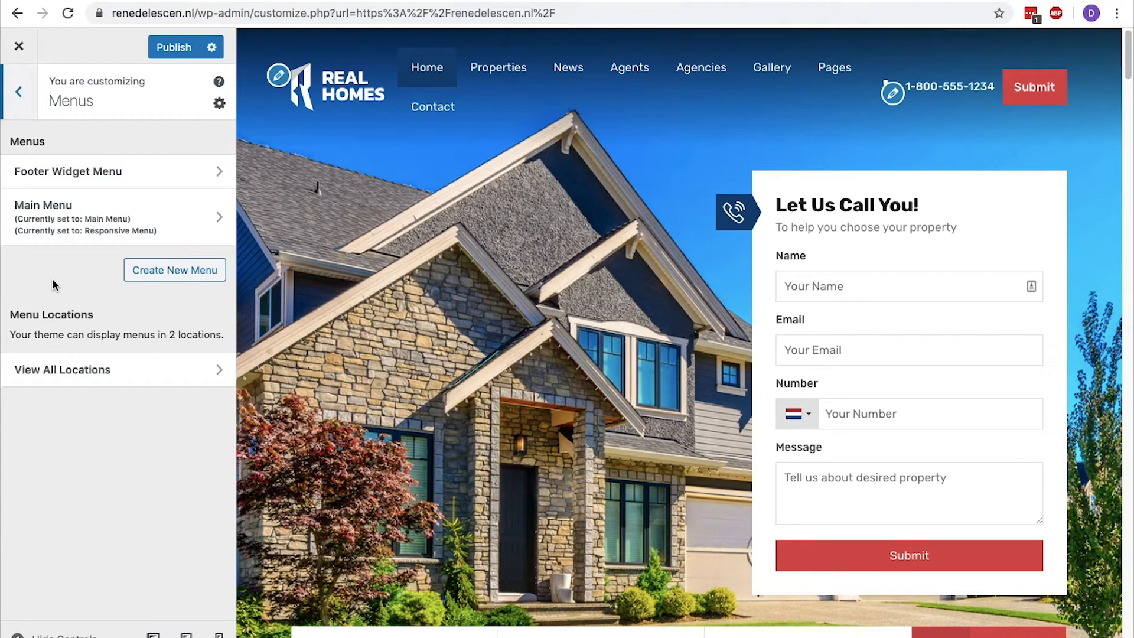
{"action": "left_click", "coordinate": [220, 217]}
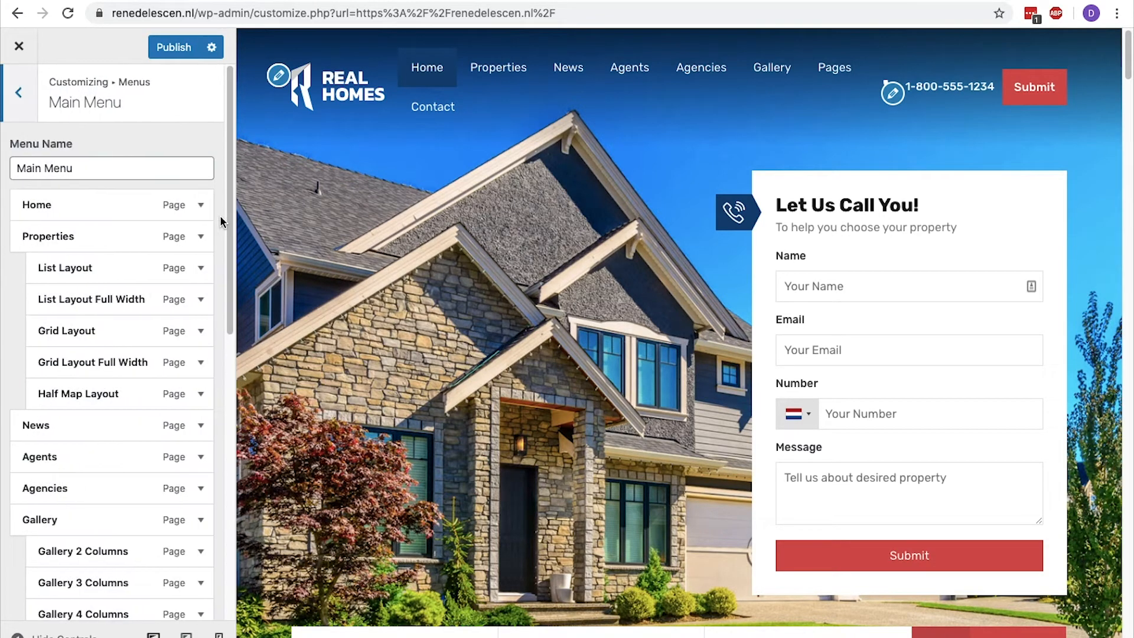
{"action": "left_click", "coordinate": [26, 95]}
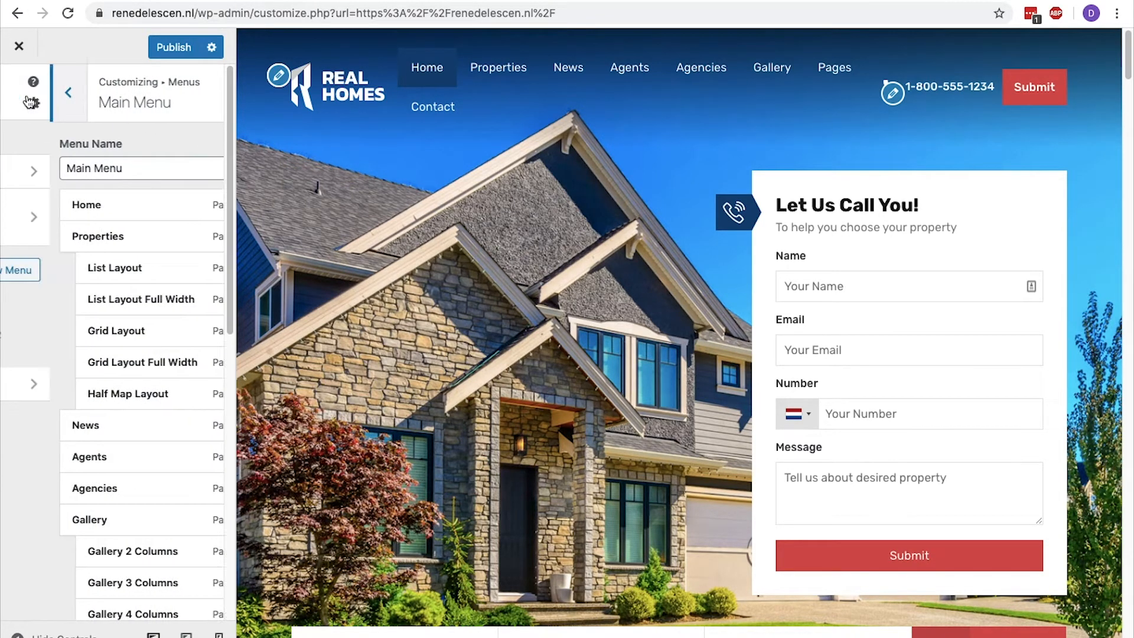
{"action": "left_click", "coordinate": [26, 94]}
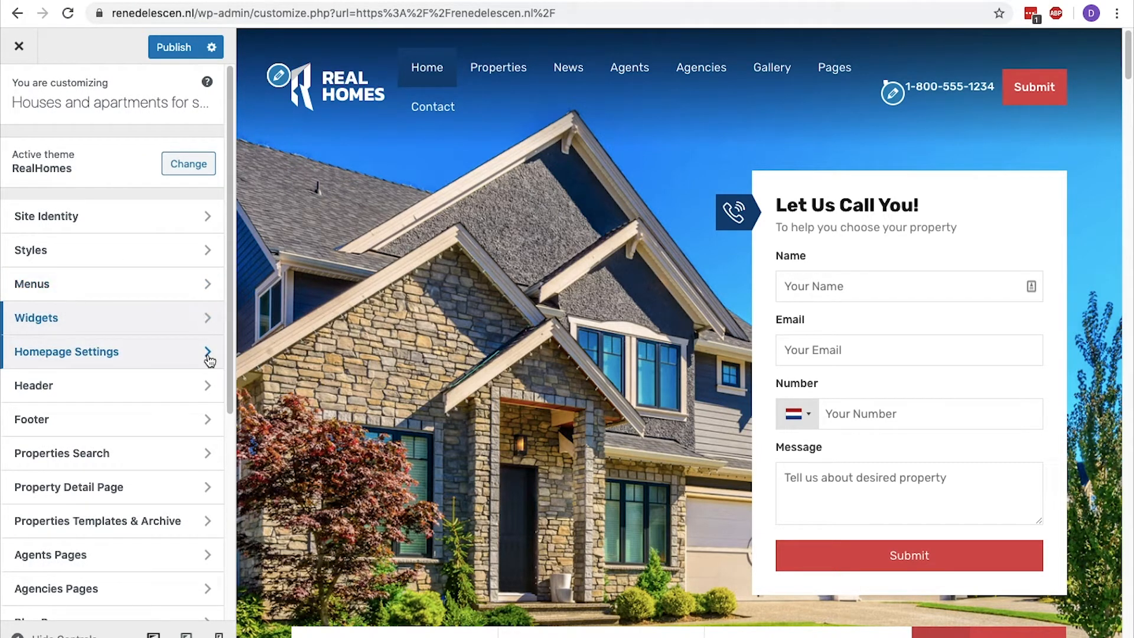
{"action": "left_click", "coordinate": [209, 355]}
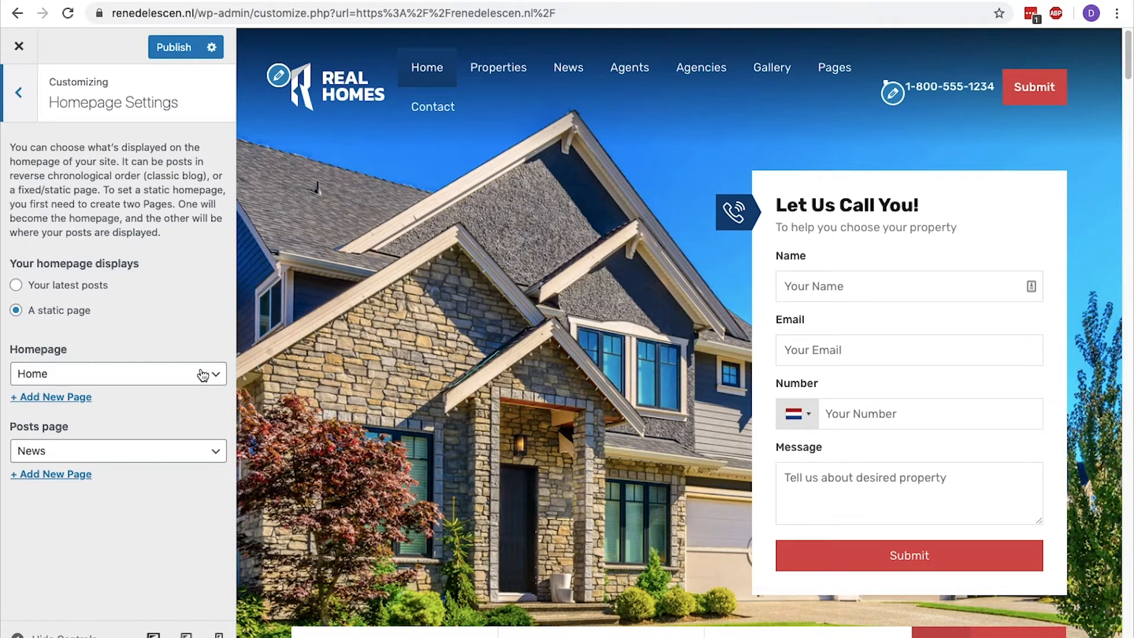
Try the Agencies page as the static homepage and set it back to Home.
{"action": "left_click", "coordinate": [212, 373]}
{"action": "left_click", "coordinate": [175, 195]}
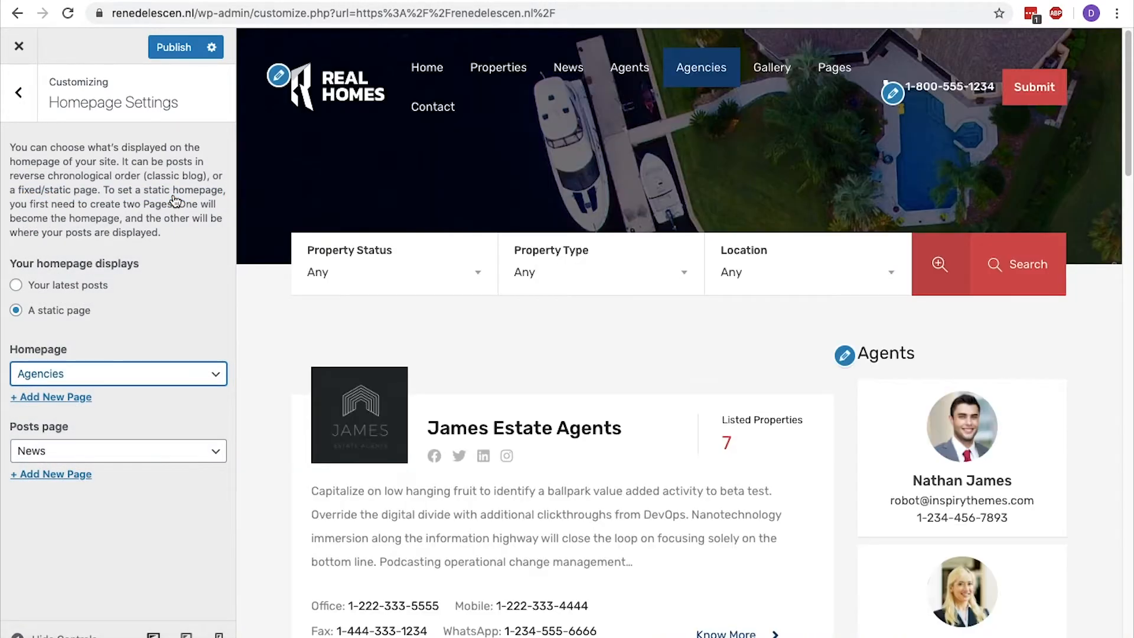
{"action": "left_click", "coordinate": [149, 374]}
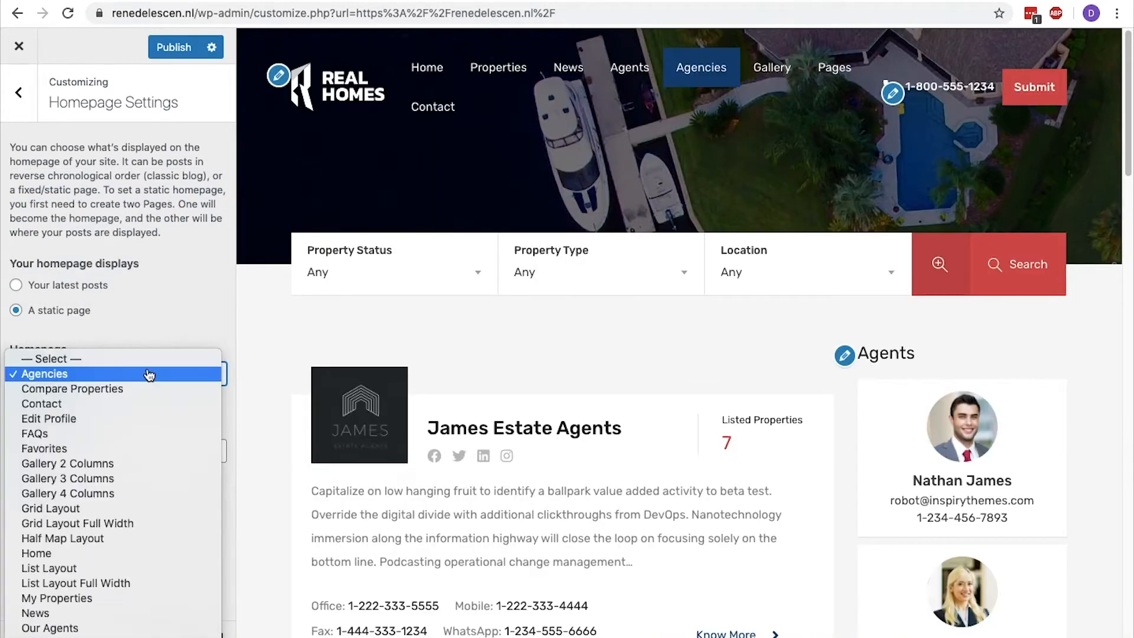
{"action": "left_click", "coordinate": [104, 553]}
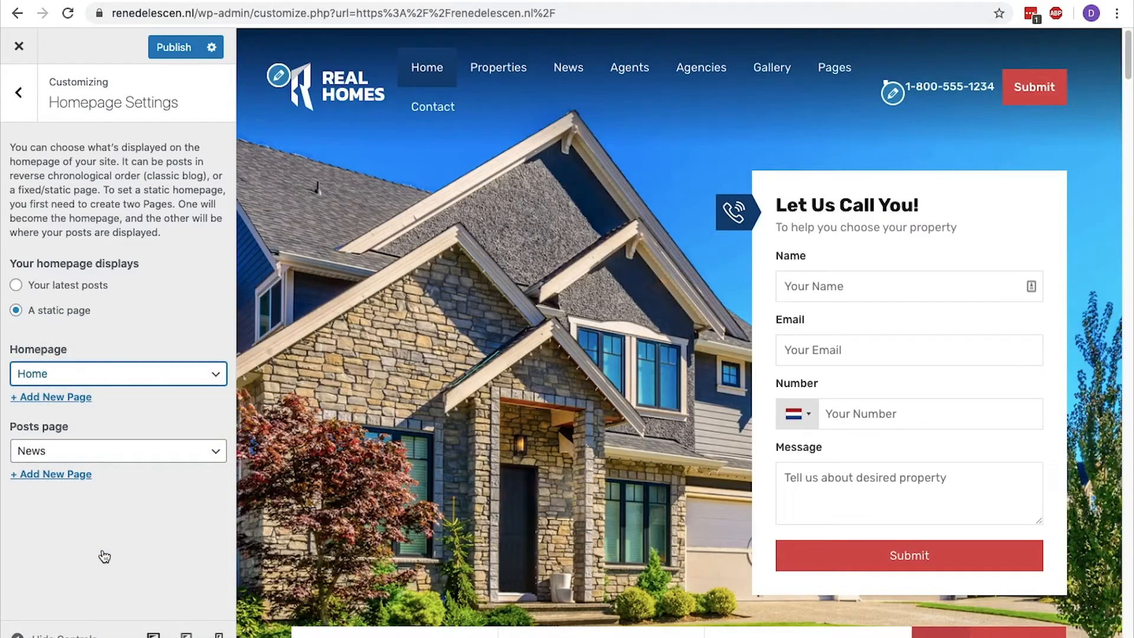
Try hiding the user-related stuff in the header under Login & Register Basics and set it back to Show.
{"action": "left_click", "coordinate": [18, 80]}
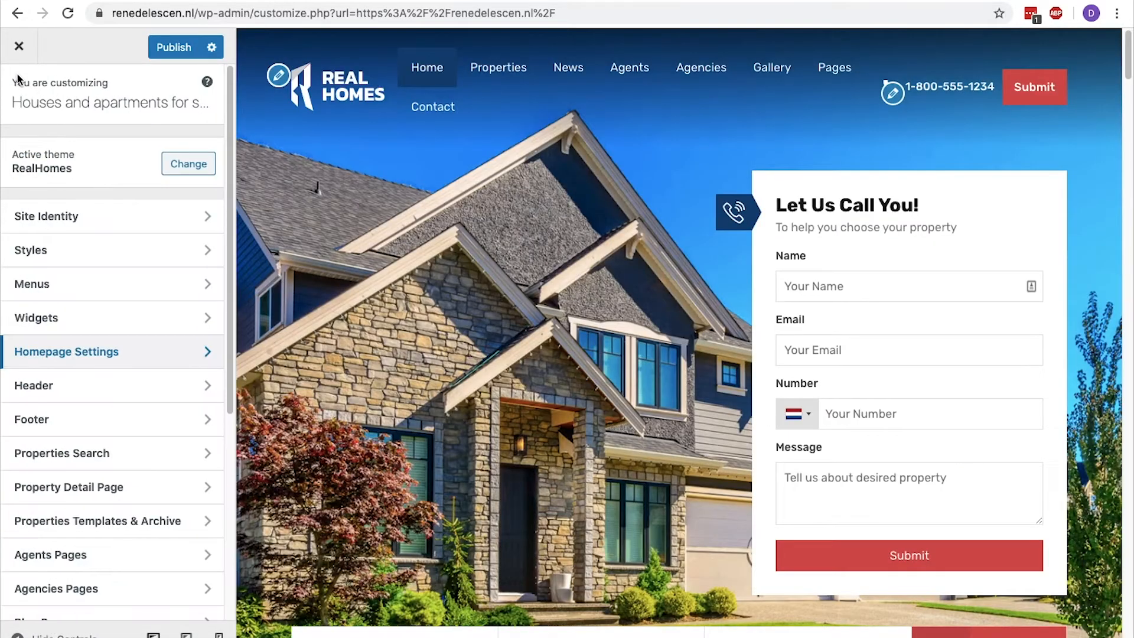
{"action": "left_click", "coordinate": [68, 385]}
{"action": "left_click", "coordinate": [152, 156]}
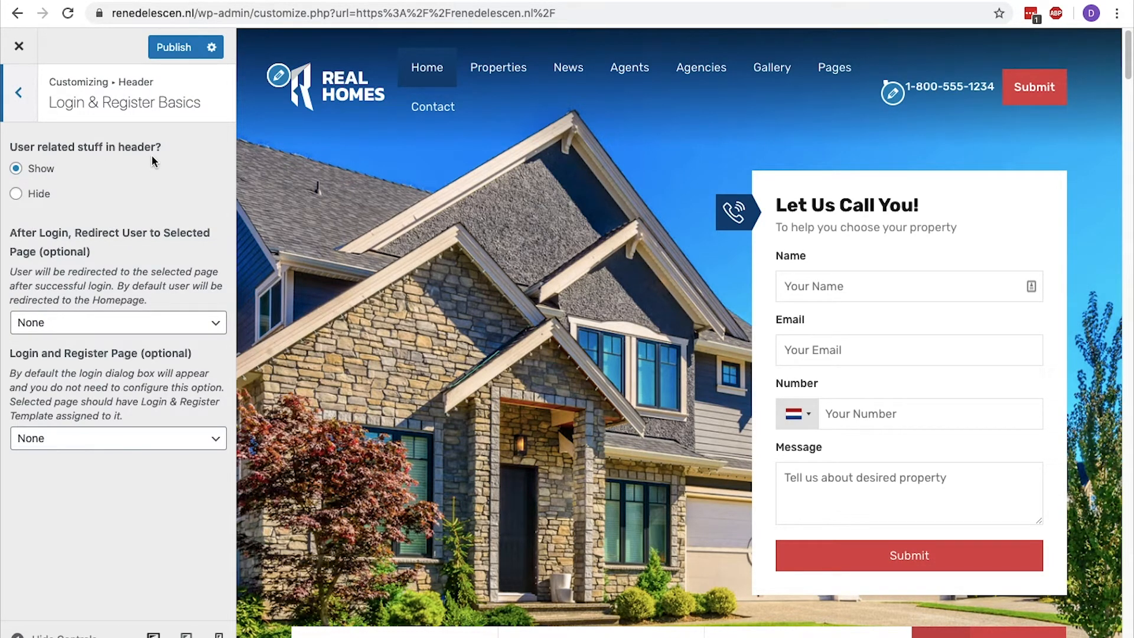
{"action": "left_click", "coordinate": [16, 194]}
{"action": "left_click", "coordinate": [17, 170]}
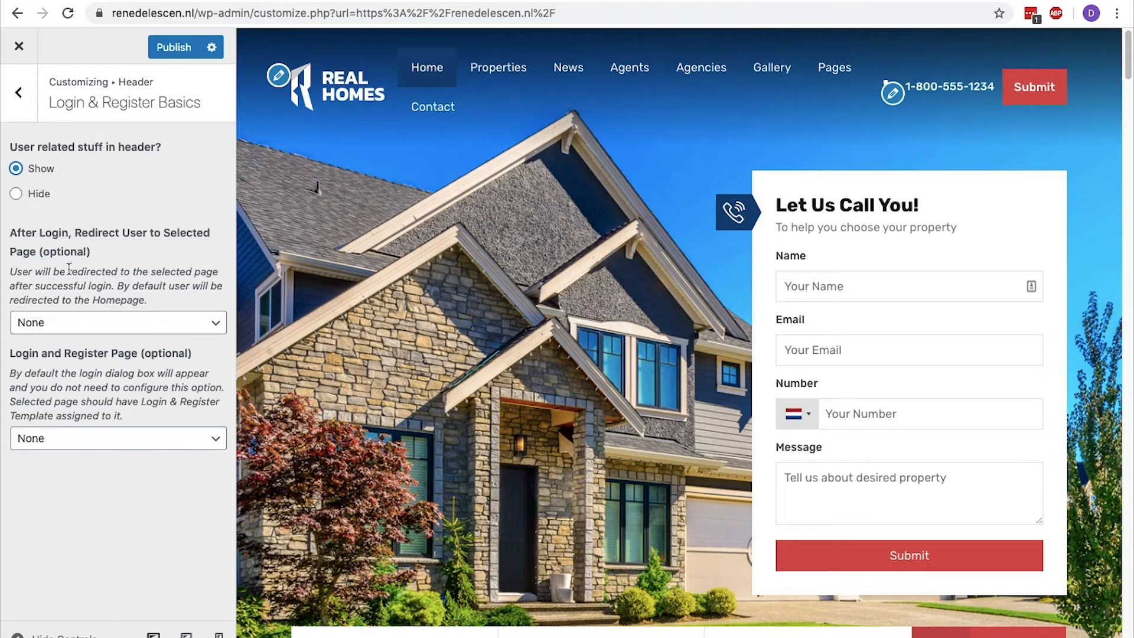
Review the header's Login & Register Dialog, Contact Information and Search Form settings.
{"action": "left_click", "coordinate": [27, 112]}
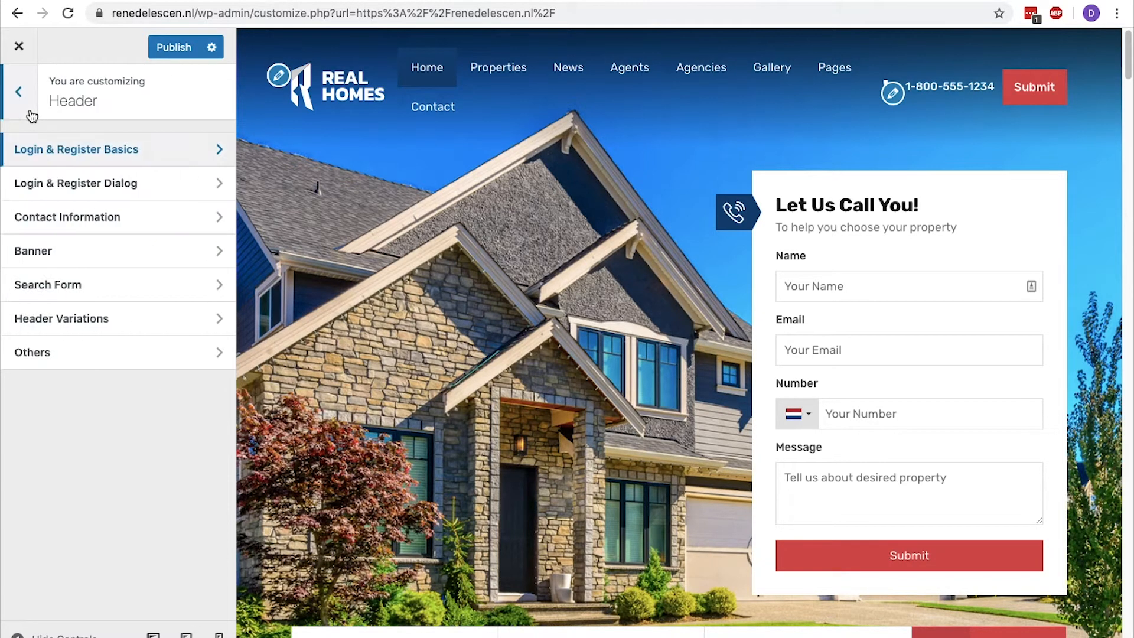
{"action": "left_click", "coordinate": [43, 183]}
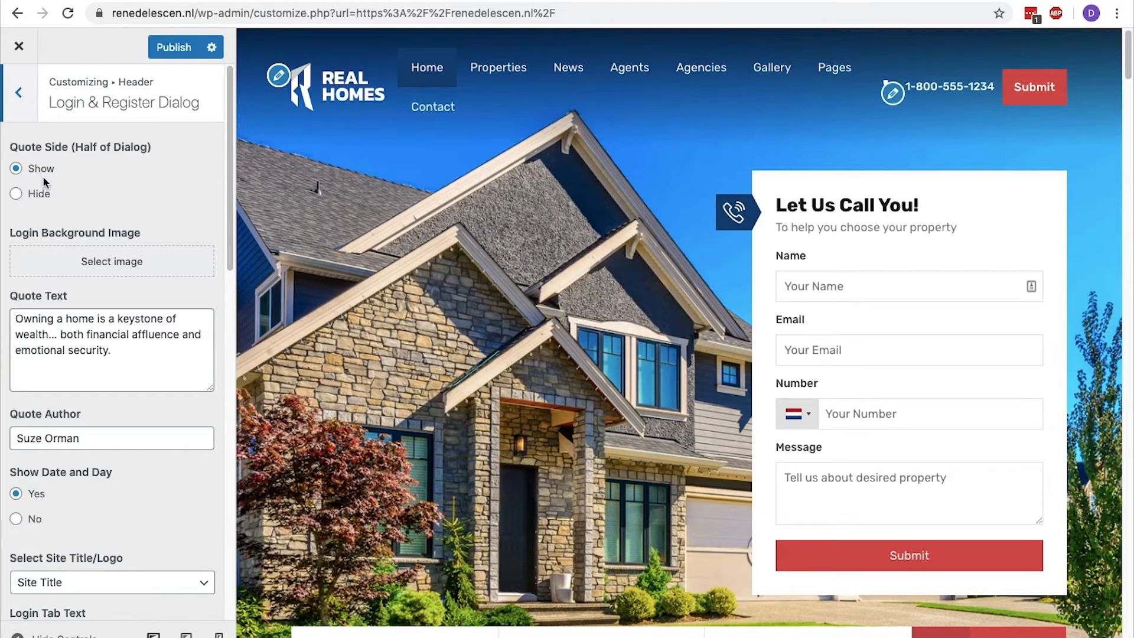
{"action": "left_click", "coordinate": [19, 92]}
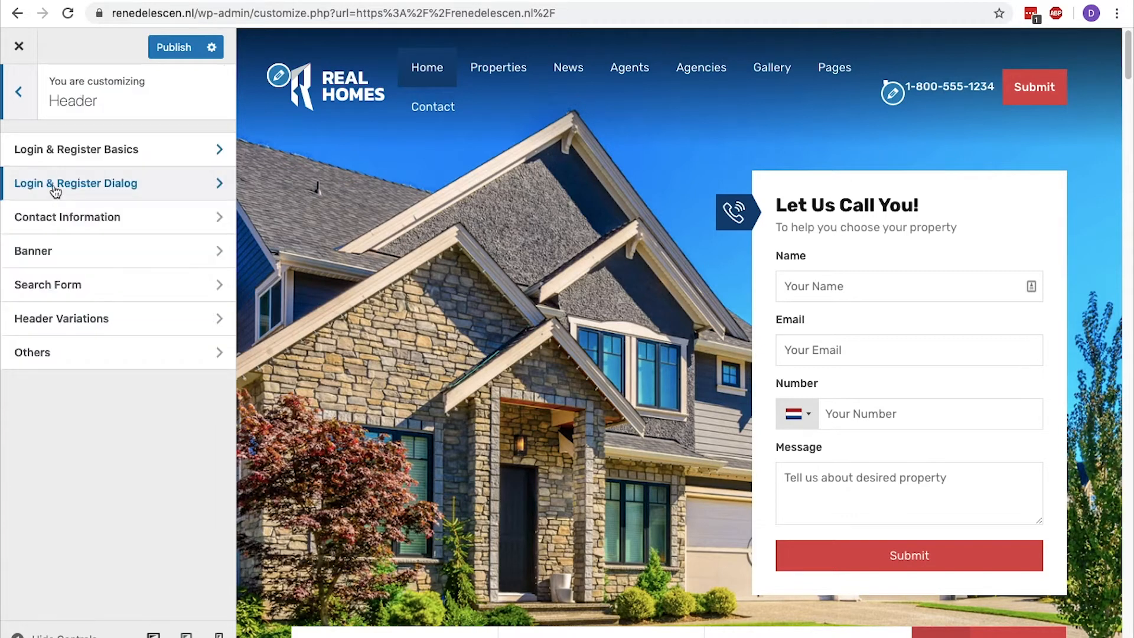
{"action": "left_click", "coordinate": [89, 224]}
{"action": "left_click", "coordinate": [31, 100]}
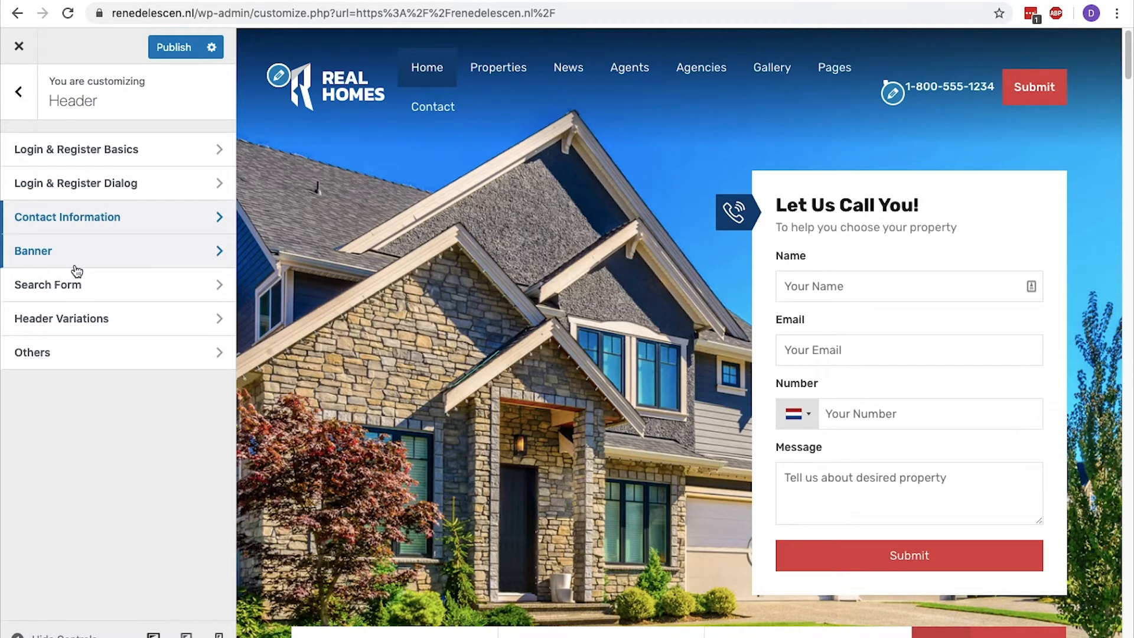
{"action": "left_click", "coordinate": [66, 285]}
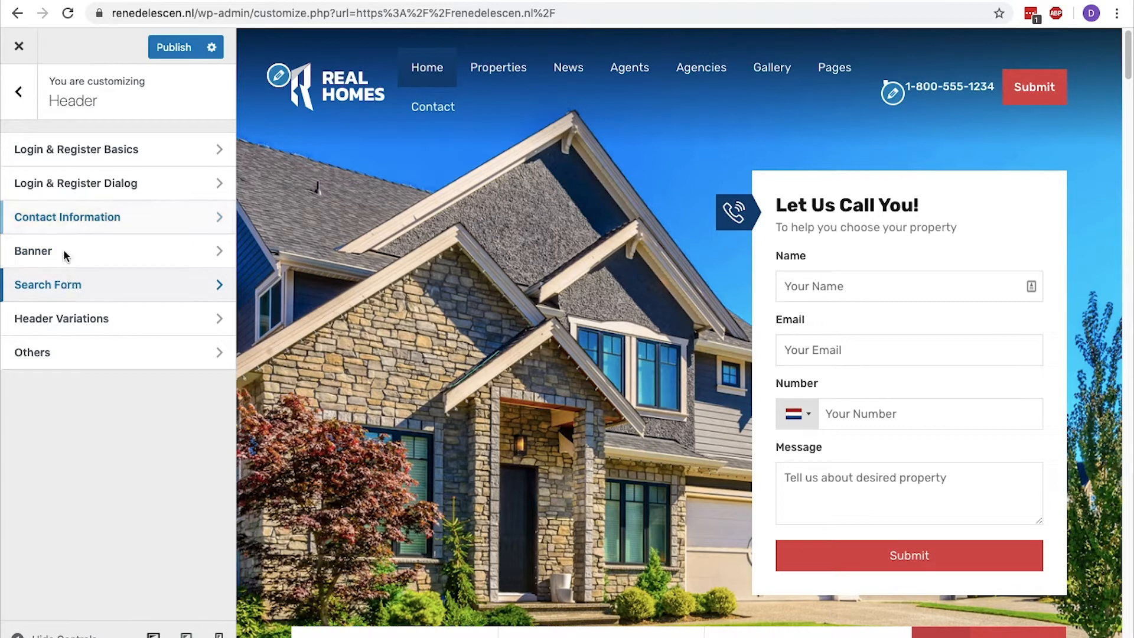
{"action": "left_click", "coordinate": [24, 97]}
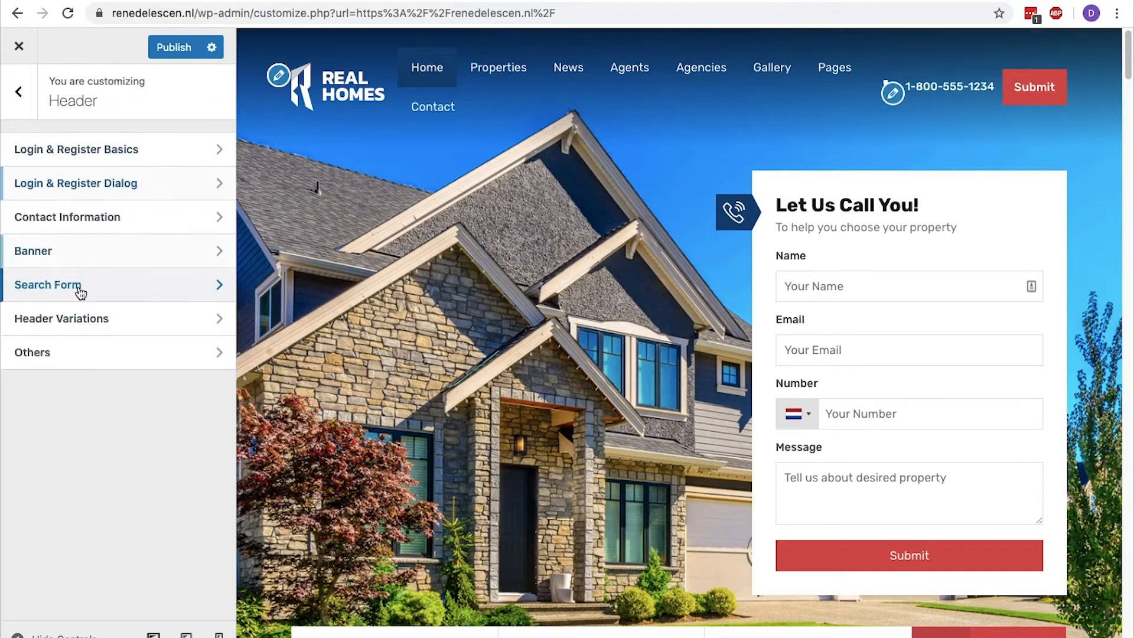
Try the third header layout in Header Variations and restore the first layout.
{"action": "left_click", "coordinate": [83, 325]}
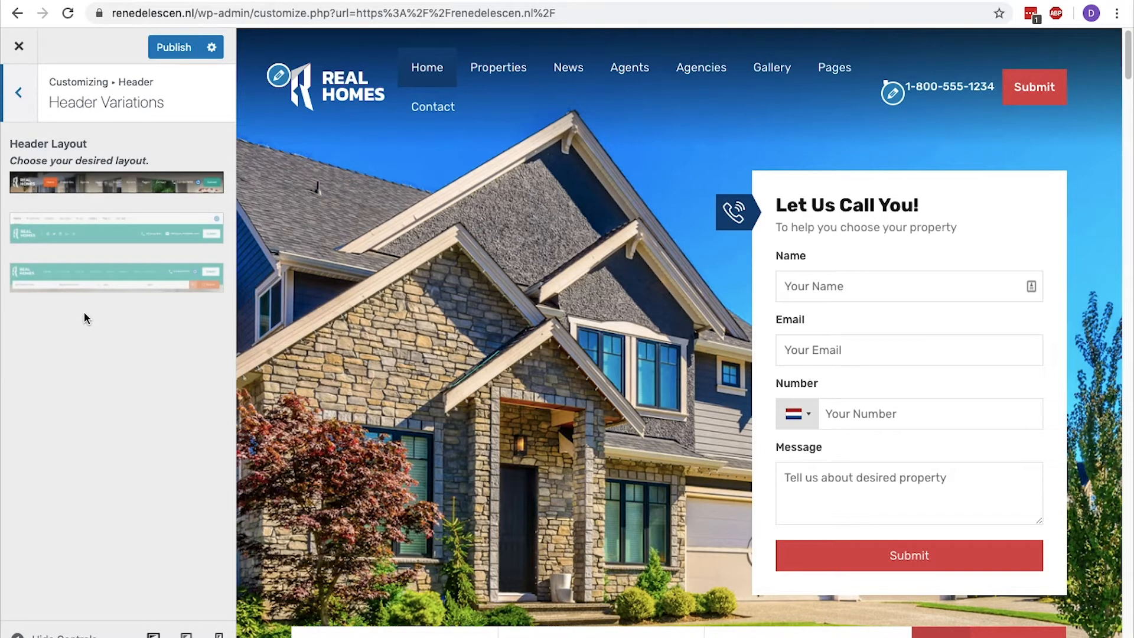
{"action": "left_click", "coordinate": [90, 287]}
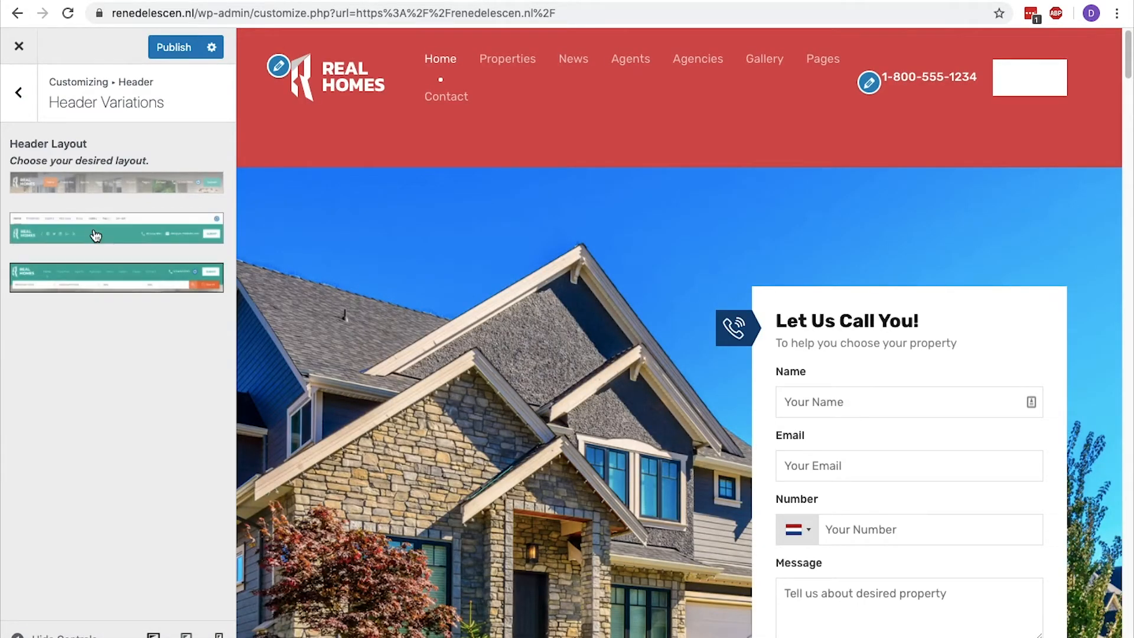
{"action": "left_click", "coordinate": [96, 195]}
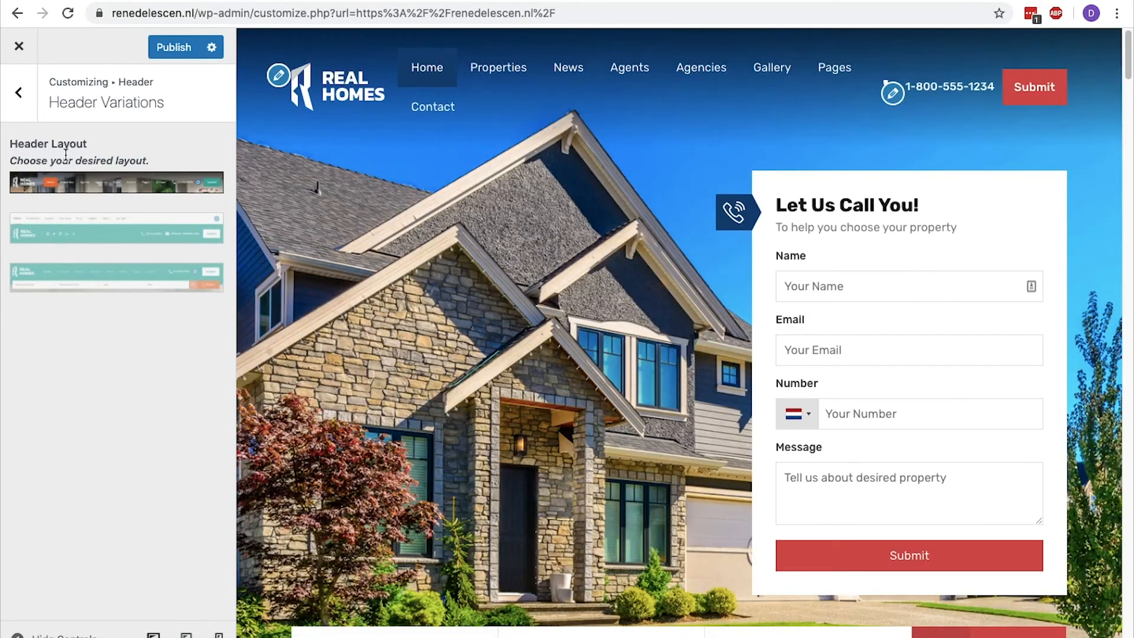
{"action": "left_click", "coordinate": [19, 92]}
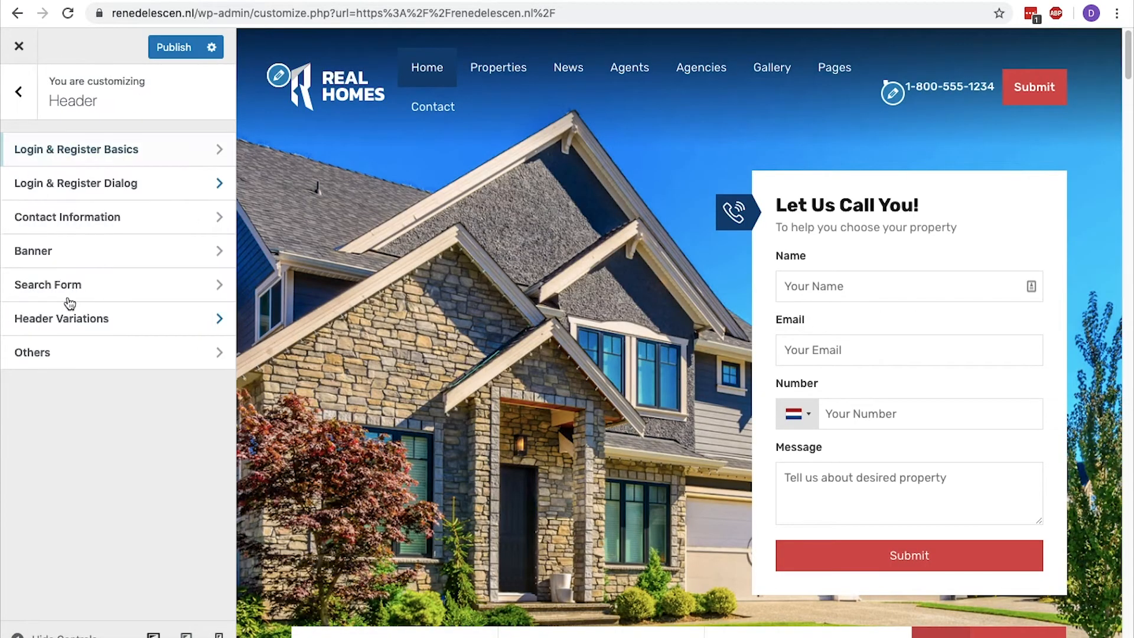
Examine the Sticky Header option in the header's Others settings and return to the main customizer sections.
{"action": "left_click", "coordinate": [76, 353]}
{"action": "left_click_drag", "start_coordinate": [85, 147], "coordinate": [12, 147]}
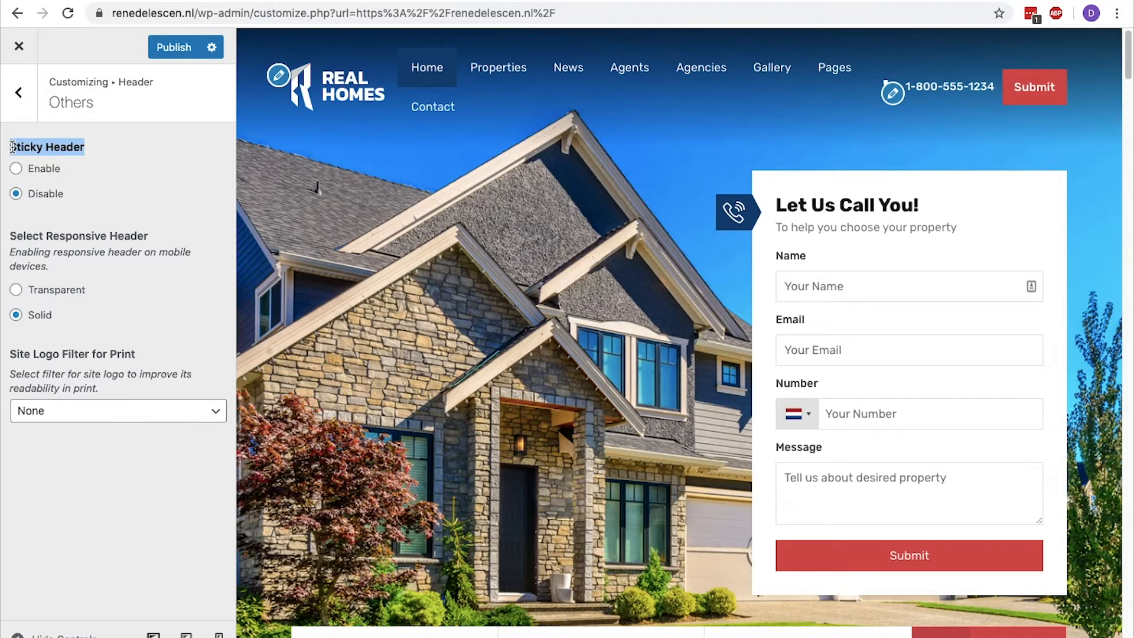
{"action": "left_click", "coordinate": [20, 117]}
{"action": "left_click", "coordinate": [22, 118]}
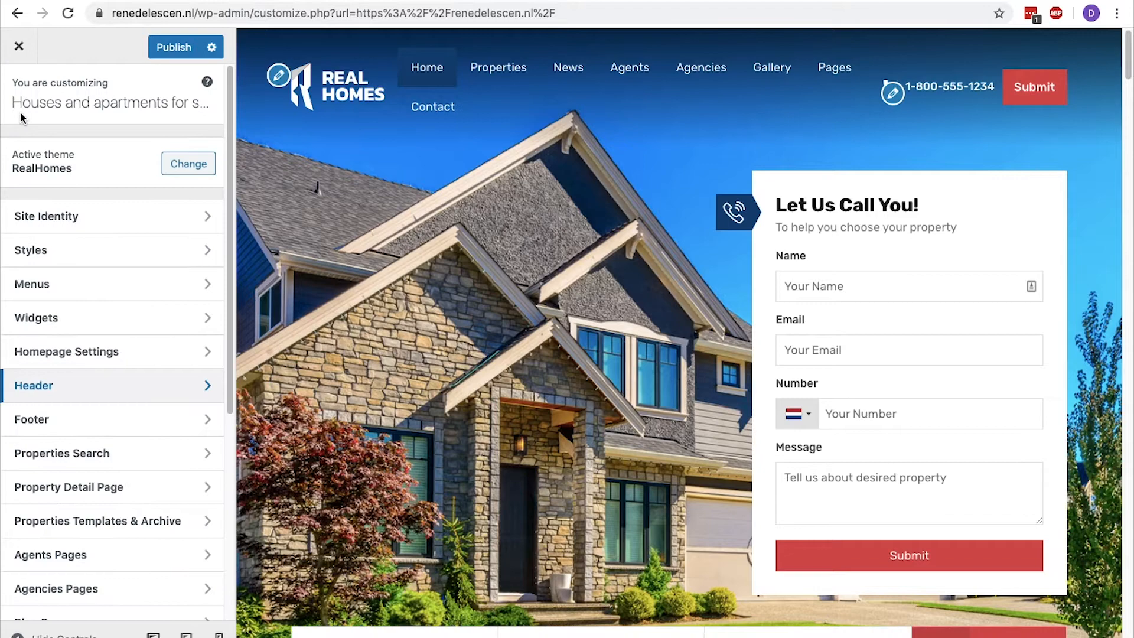
Clear the footer's Designed by Text and publish the change.
{"action": "left_click", "coordinate": [112, 418]}
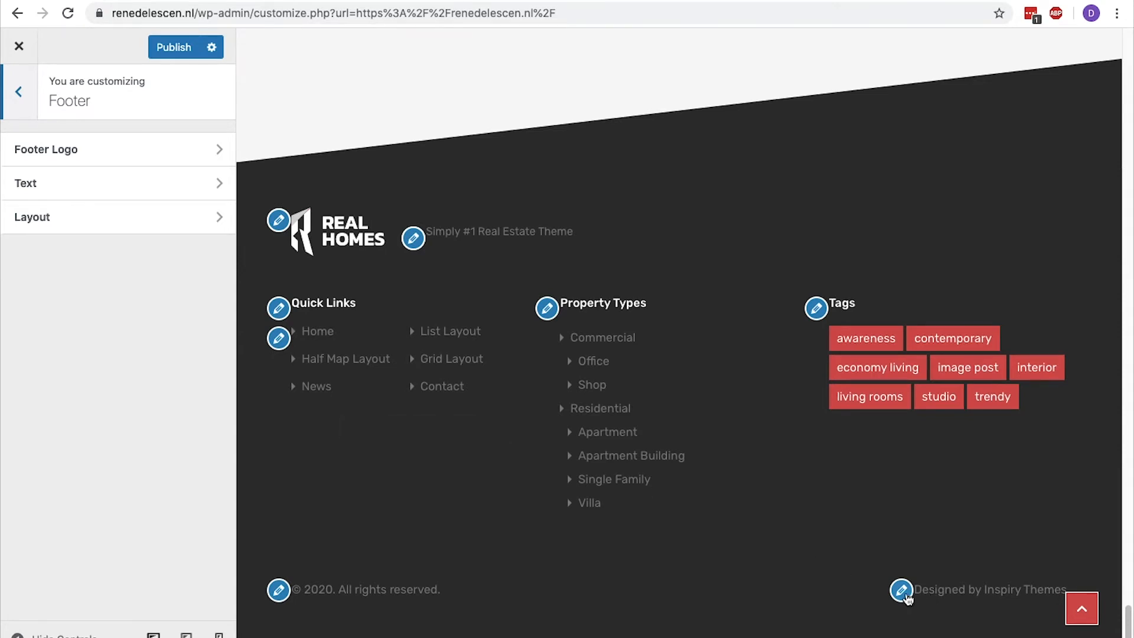
{"action": "left_click", "coordinate": [903, 592]}
{"action": "left_click", "coordinate": [170, 326]}
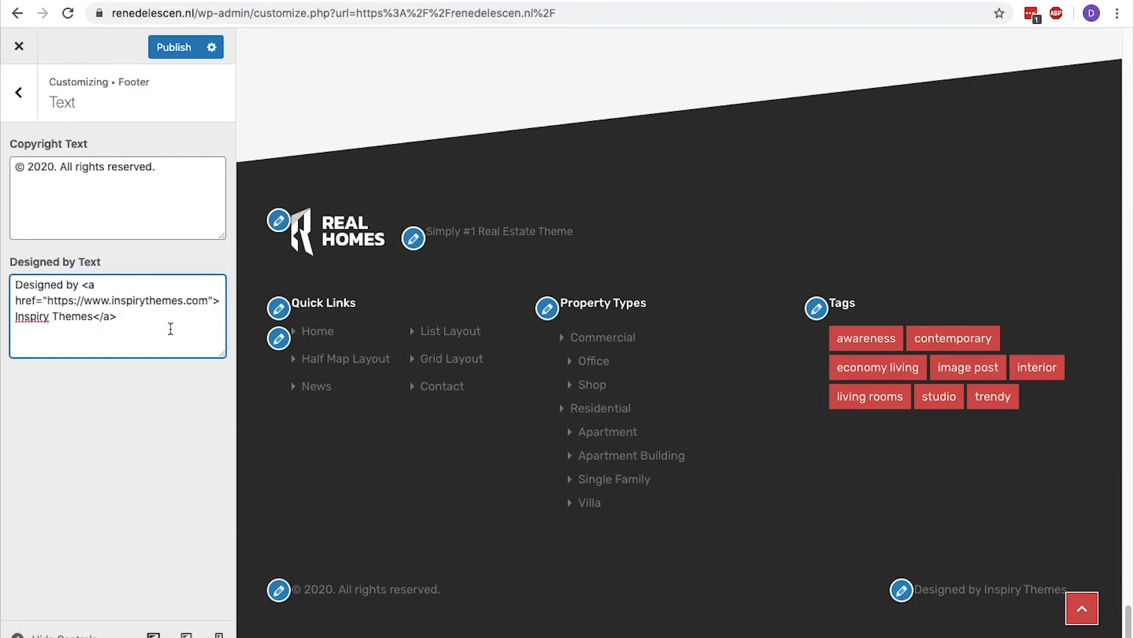
{"action": "key", "text": "ctrl+a"}
{"action": "key", "text": "BackSpace"}
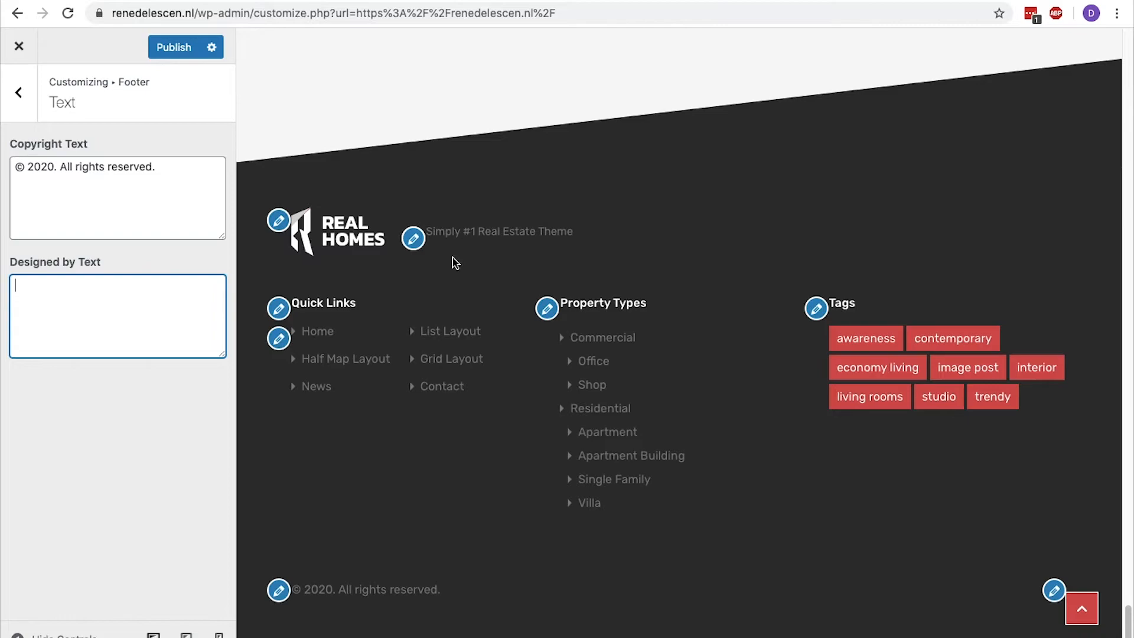
{"action": "scroll", "coordinate": [455, 263], "scroll_direction": "up", "scroll_amount": 20}
{"action": "left_click", "coordinate": [177, 47]}
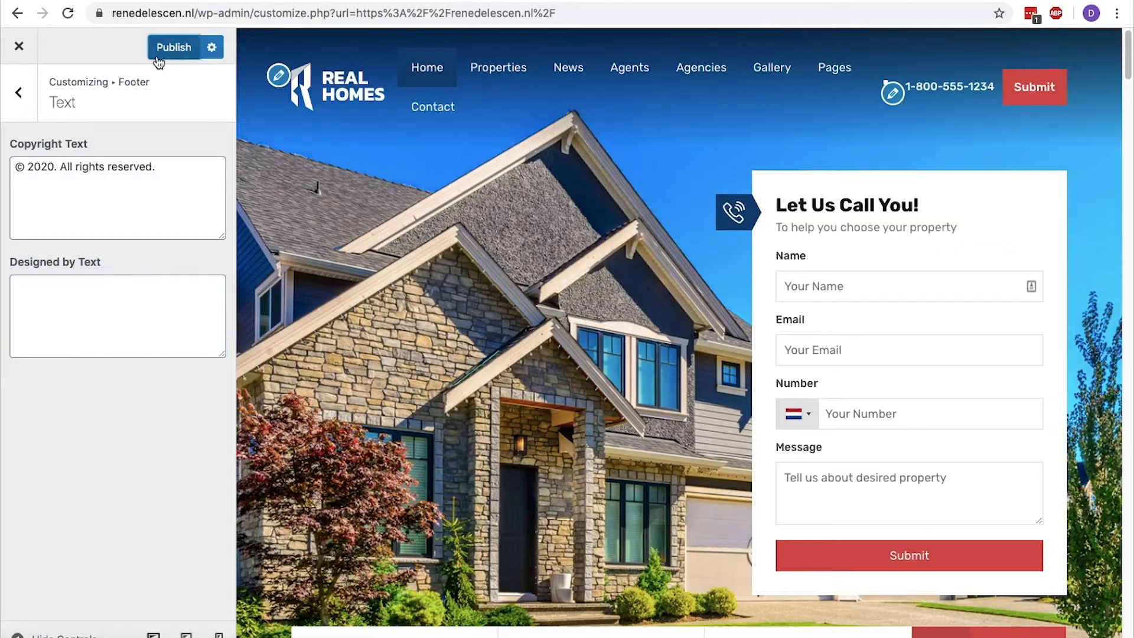
{"action": "left_click", "coordinate": [18, 92]}
{"action": "left_click", "coordinate": [18, 92]}
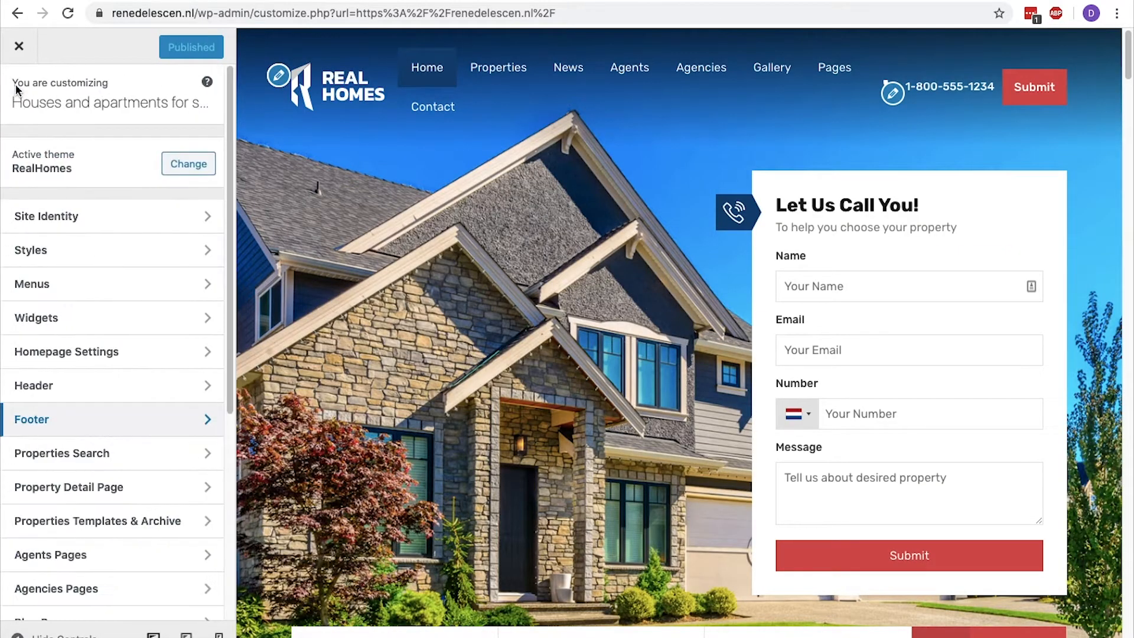
Try None as the search page in the Properties Search Page settings and restore Properties Search.
{"action": "left_click", "coordinate": [88, 452]}
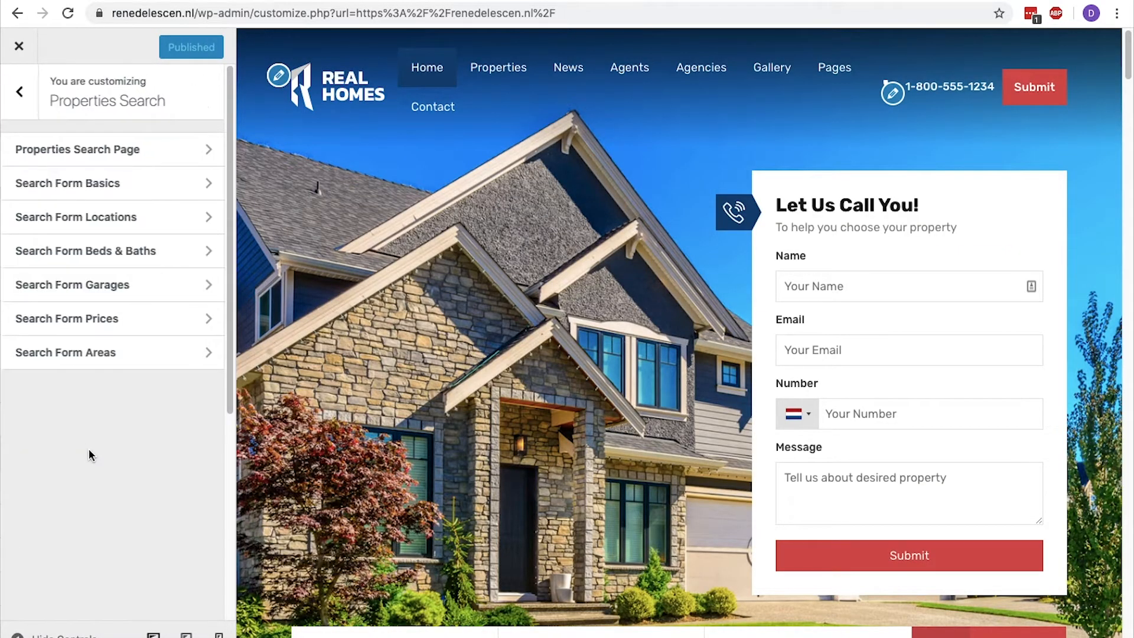
{"action": "left_click", "coordinate": [116, 148]}
{"action": "left_click", "coordinate": [112, 228]}
{"action": "left_click", "coordinate": [112, 223]}
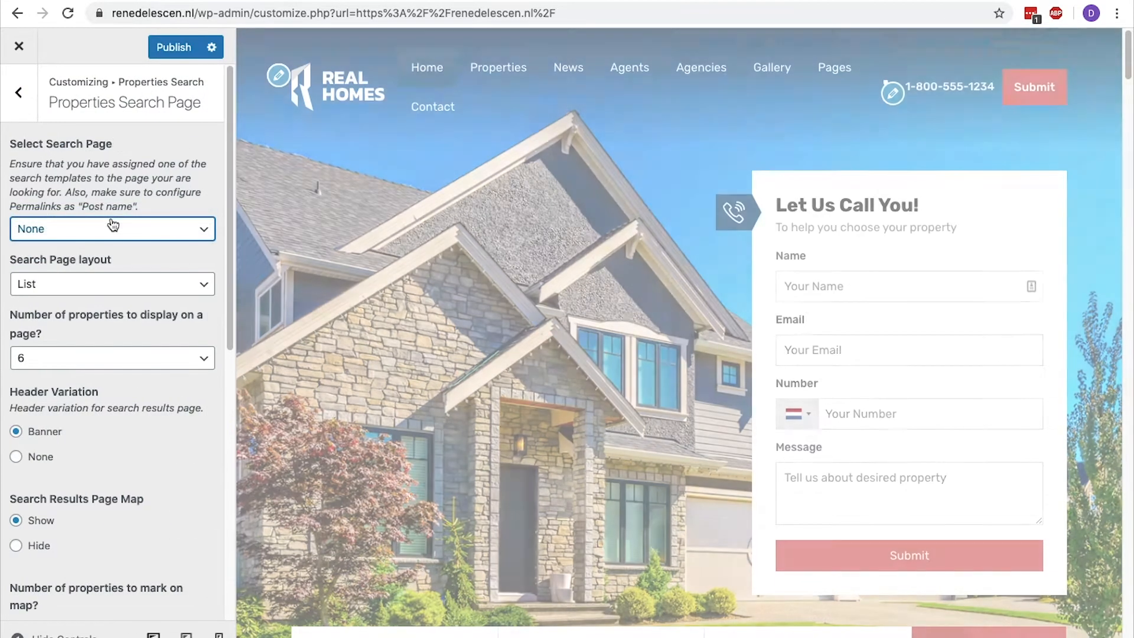
{"action": "scroll", "coordinate": [448, 278], "scroll_direction": "down", "scroll_amount": 3}
{"action": "scroll", "coordinate": [447, 278], "scroll_direction": "down", "scroll_amount": 1}
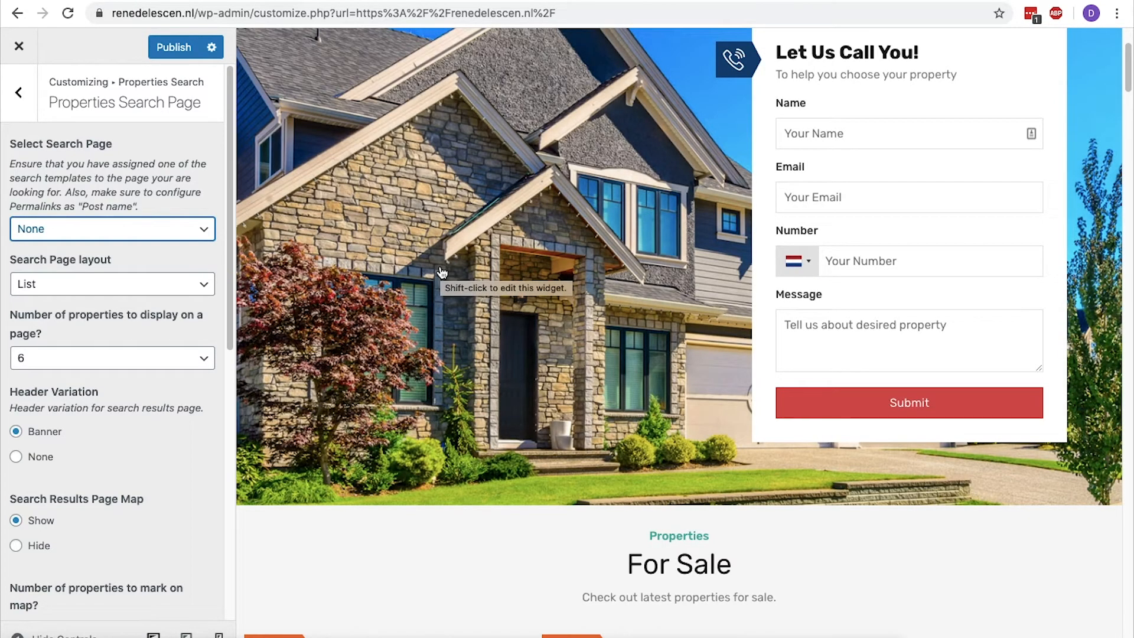
{"action": "left_click", "coordinate": [87, 229]}
{"action": "left_click", "coordinate": [87, 244]}
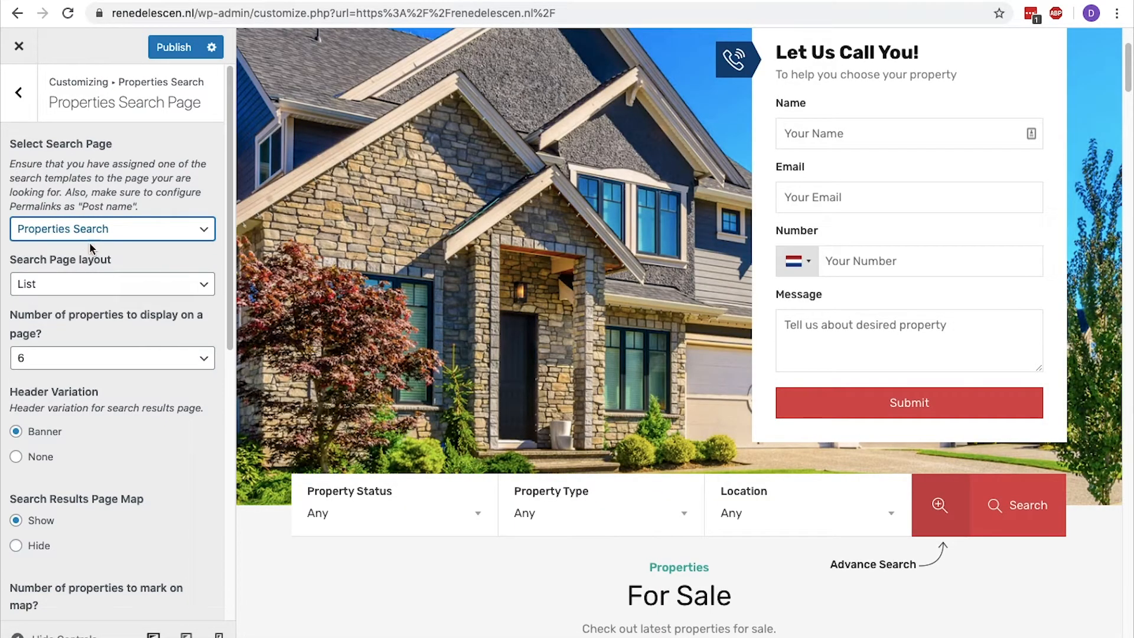
Check the available choices for the number of properties displayed on a search results page.
{"action": "left_click", "coordinate": [95, 357]}
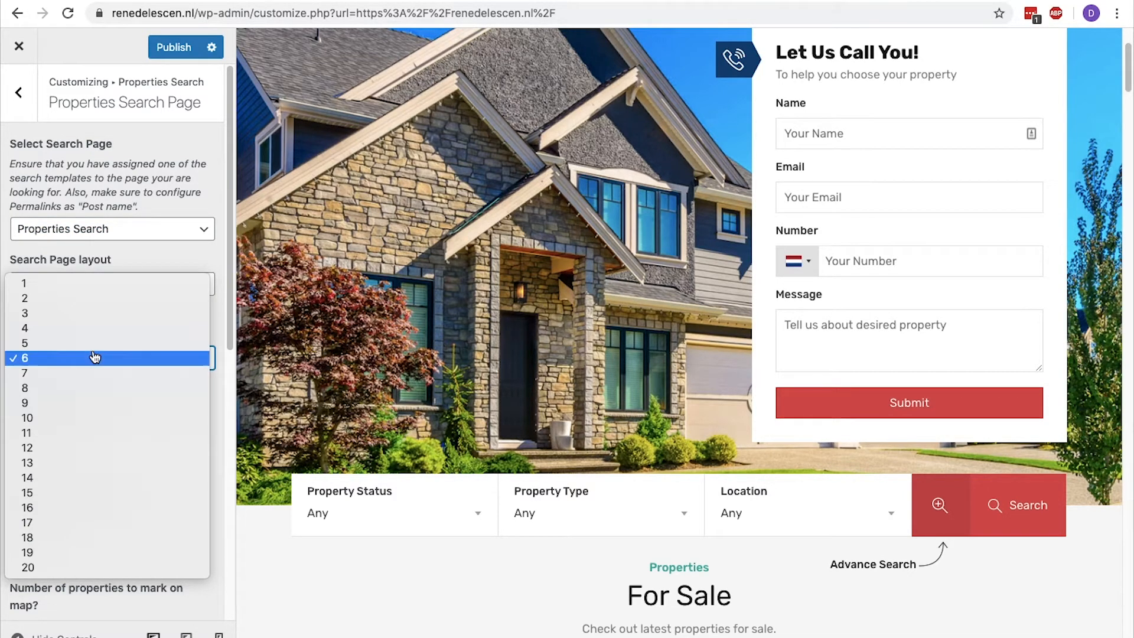
{"action": "left_click", "coordinate": [94, 357]}
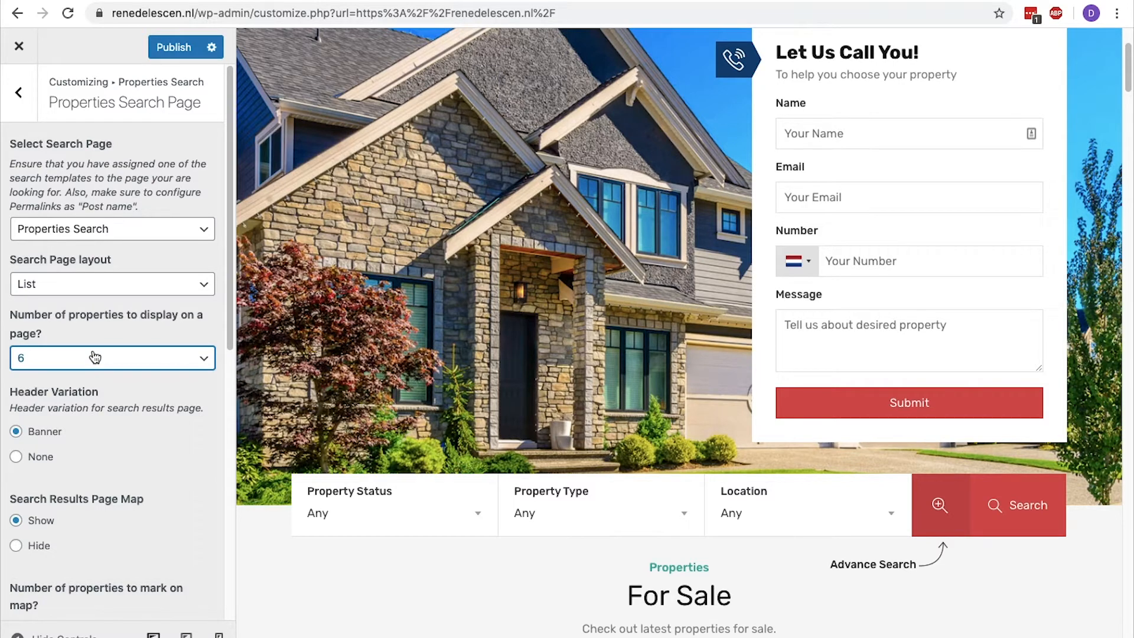
{"action": "left_click", "coordinate": [16, 109]}
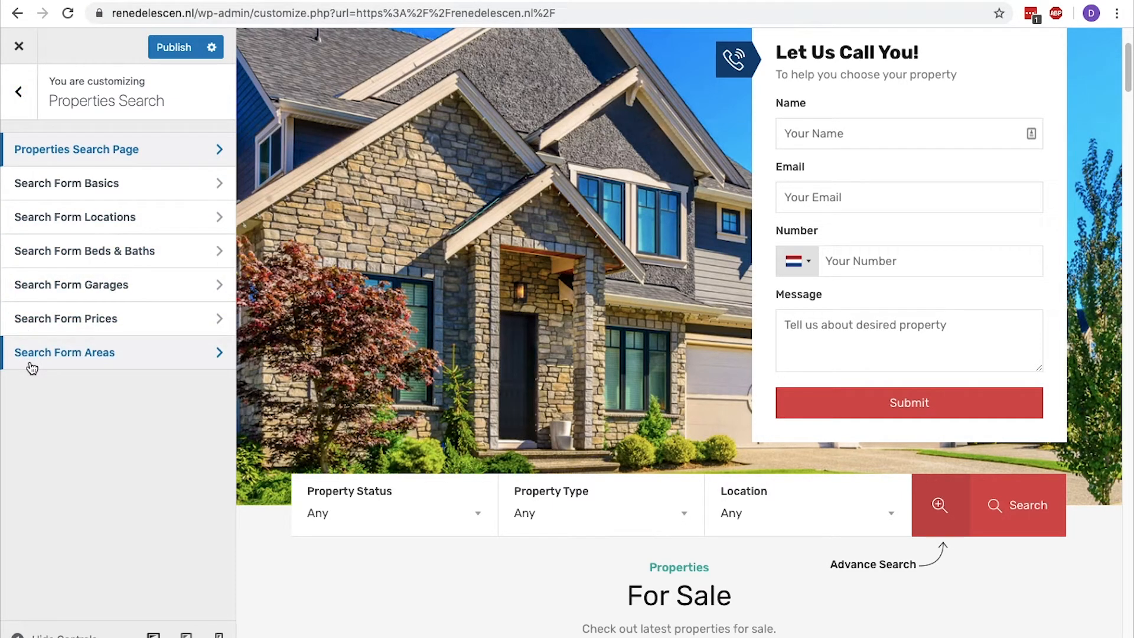
Try "Low Price" as the Label for Min Price Field in Search Form Prices and restore "Min Price".
{"action": "left_click", "coordinate": [39, 326]}
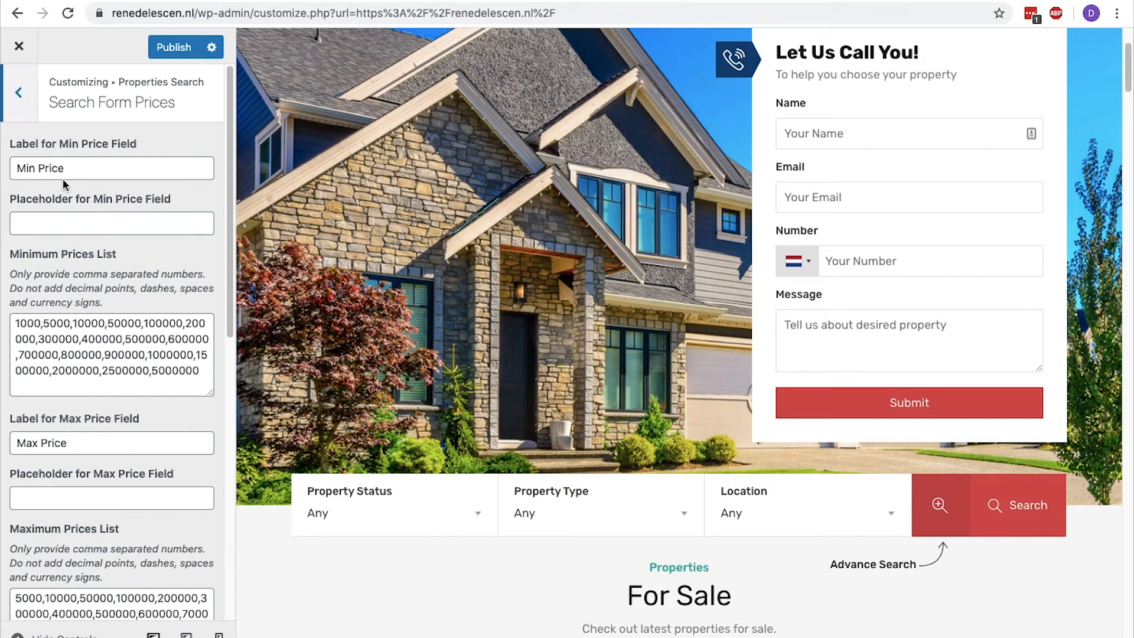
{"action": "left_click_drag", "start_coordinate": [137, 147], "coordinate": [20, 147]}
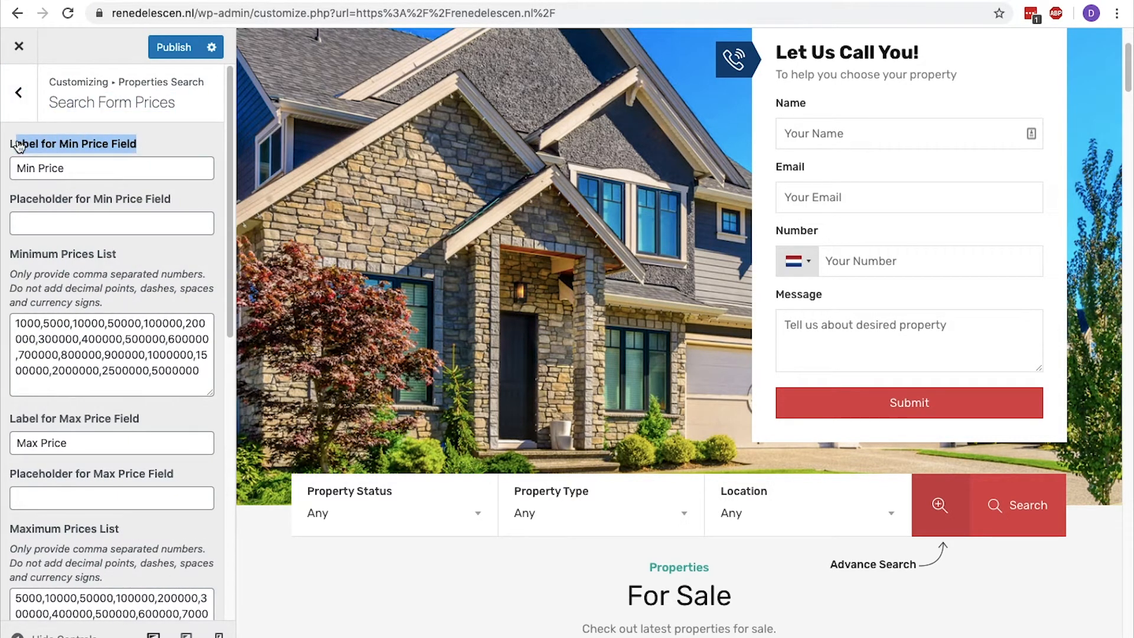
{"action": "triple_click", "coordinate": [81, 164]}
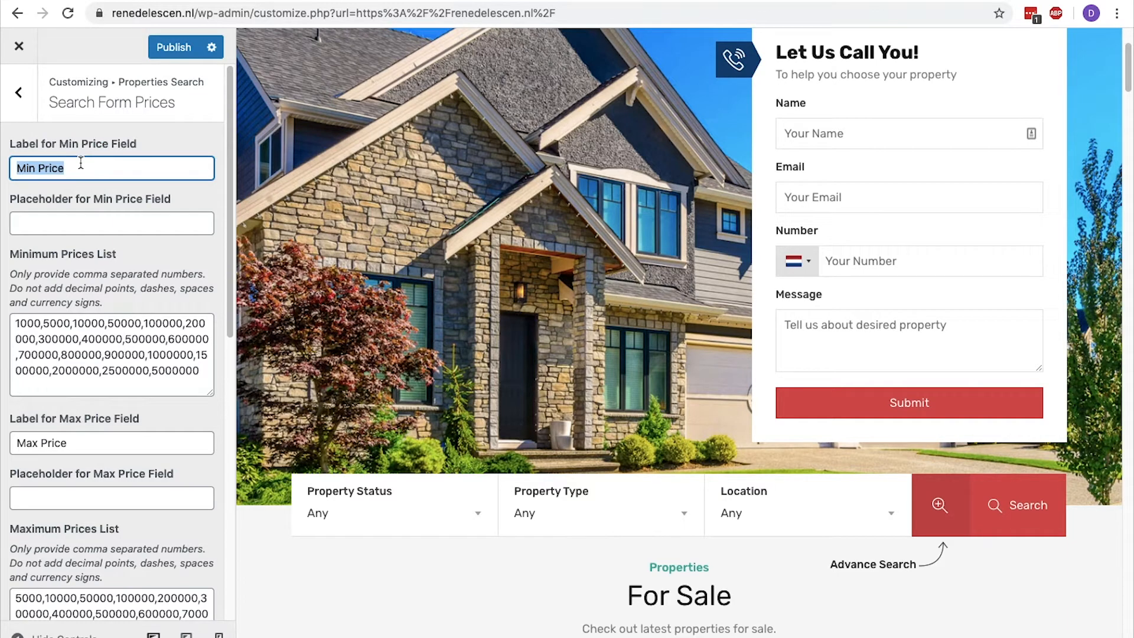
{"action": "type", "text": "Low"}
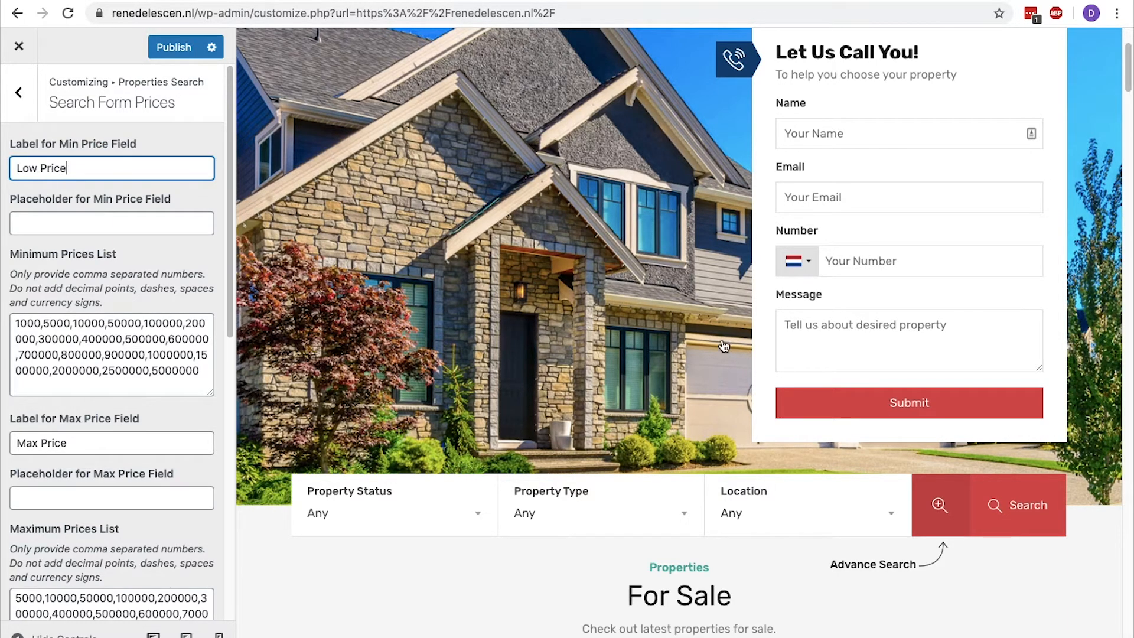
{"action": "left_click", "coordinate": [940, 505]}
{"action": "left_click_drag", "start_coordinate": [305, 556], "coordinate": [359, 556]}
{"action": "type", "text": "Min"}
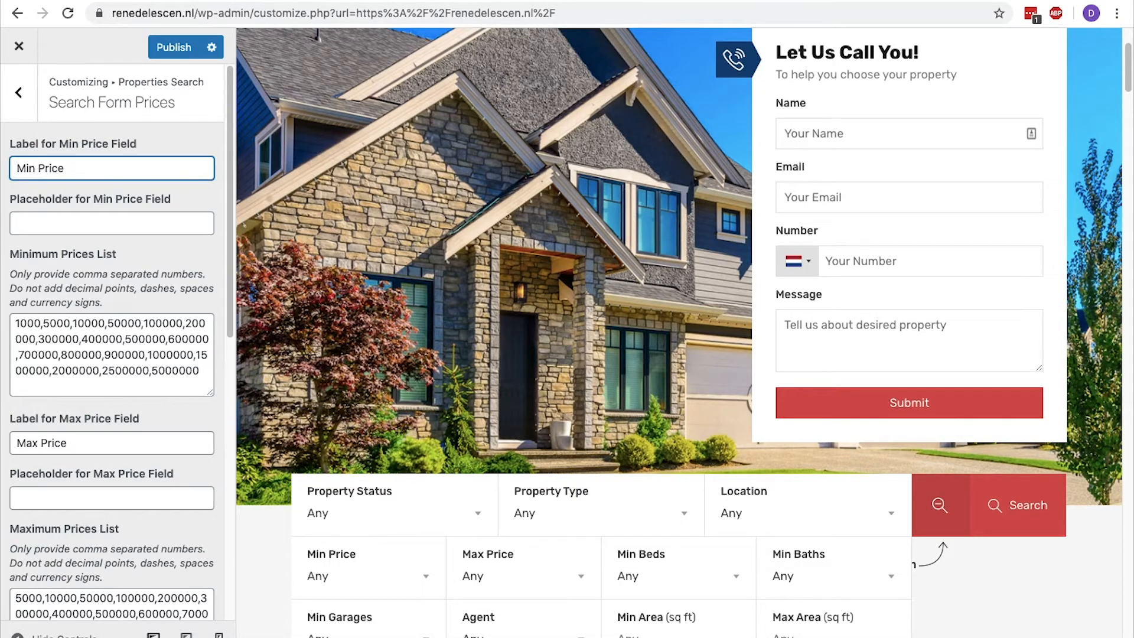
Set the Area Measurement Unit for Min and Max Area fields to m² and collapse the advanced search fields in the preview.
{"action": "left_click", "coordinate": [18, 92]}
{"action": "left_click", "coordinate": [113, 358]}
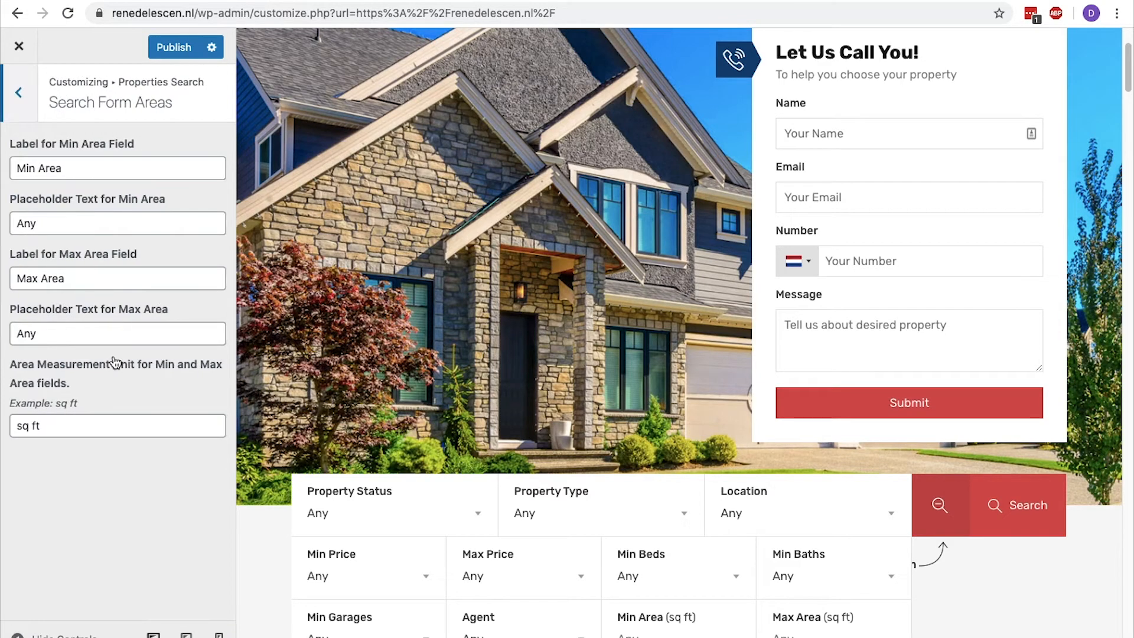
{"action": "triple_click", "coordinate": [85, 422]}
{"action": "key", "text": "BackSpace"}
{"action": "type", "text": "m²"}
{"action": "left_click", "coordinate": [940, 506]}
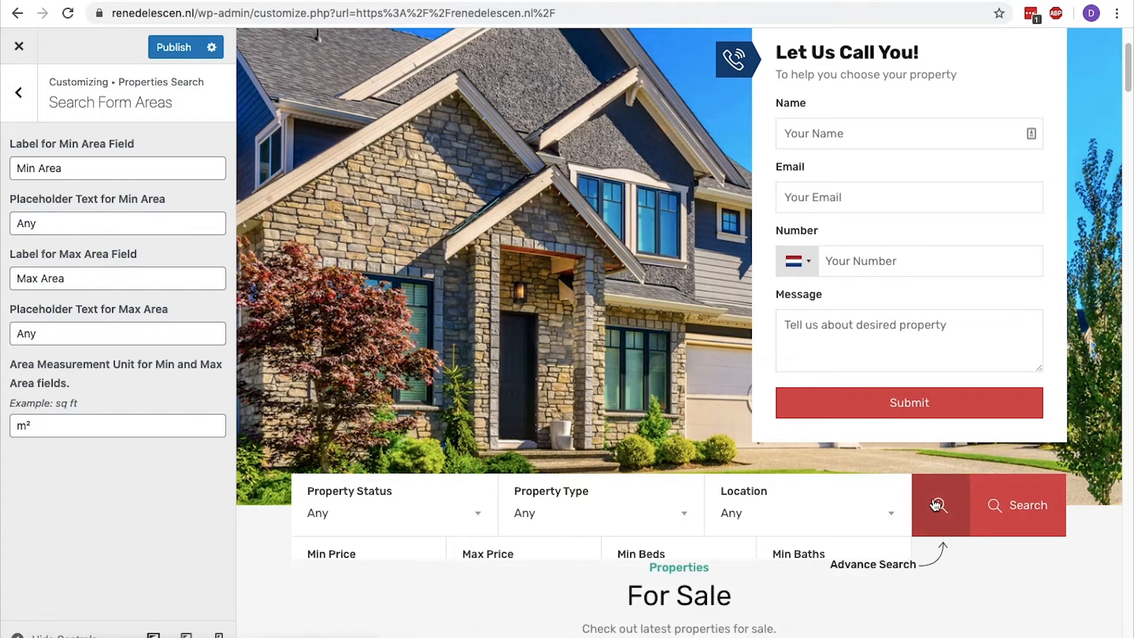
Open the Property Detail Page's Sections Manager and review the sections on the Home in Merrick Way property page.
{"action": "left_click", "coordinate": [17, 95]}
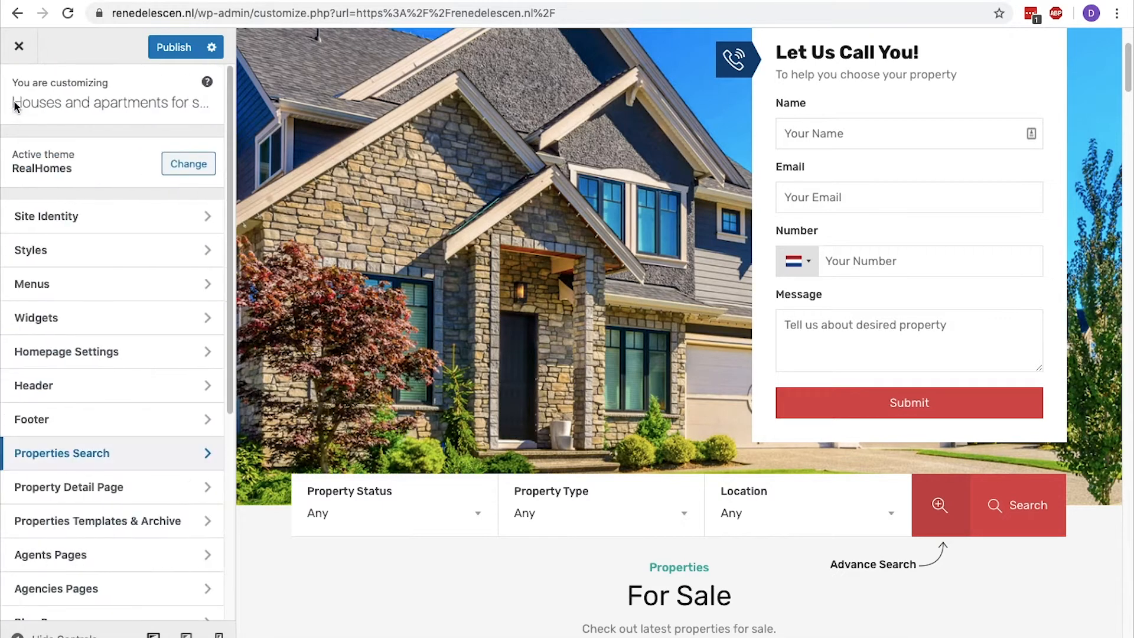
{"action": "left_click", "coordinate": [115, 483]}
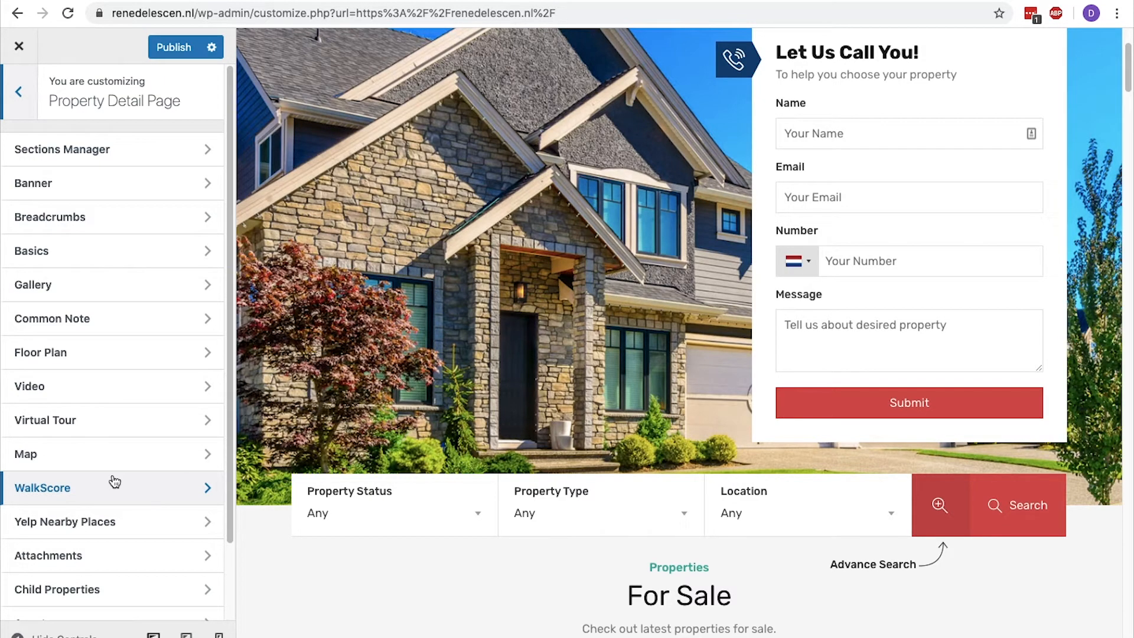
{"action": "left_click", "coordinate": [107, 148]}
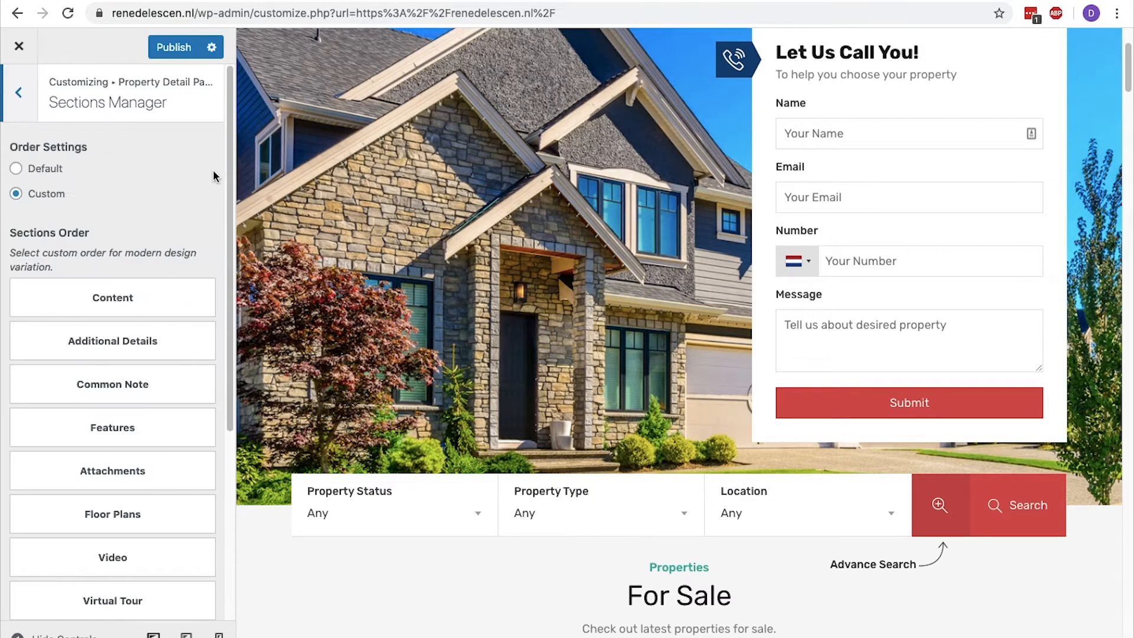
{"action": "scroll", "coordinate": [345, 219], "scroll_direction": "down", "scroll_amount": 5}
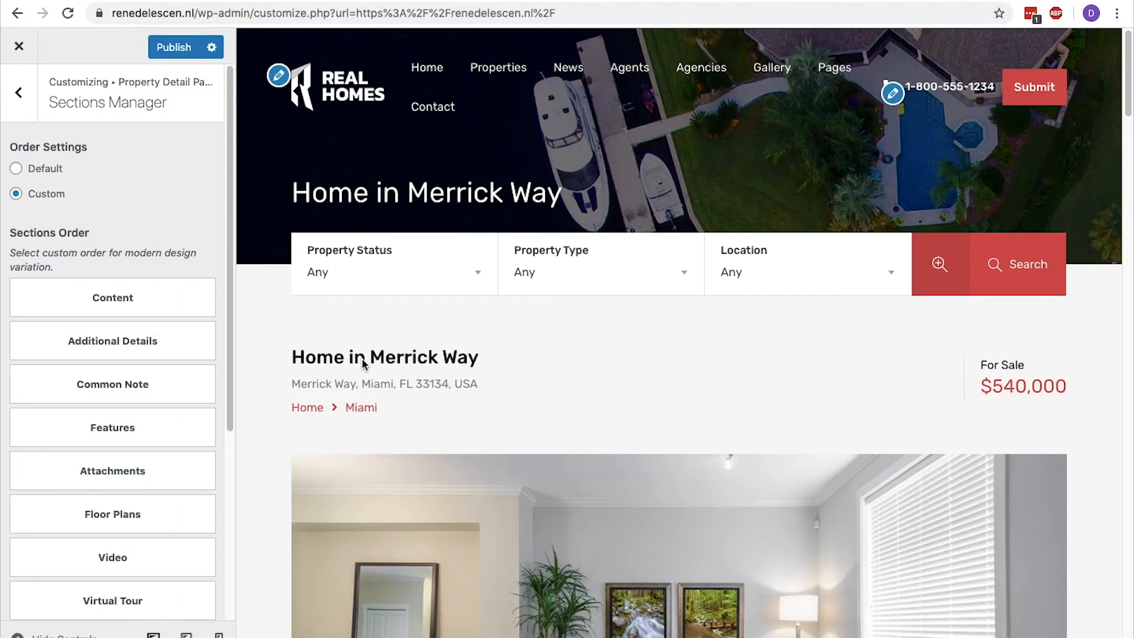
{"action": "scroll", "coordinate": [363, 361], "scroll_direction": "down", "scroll_amount": 15}
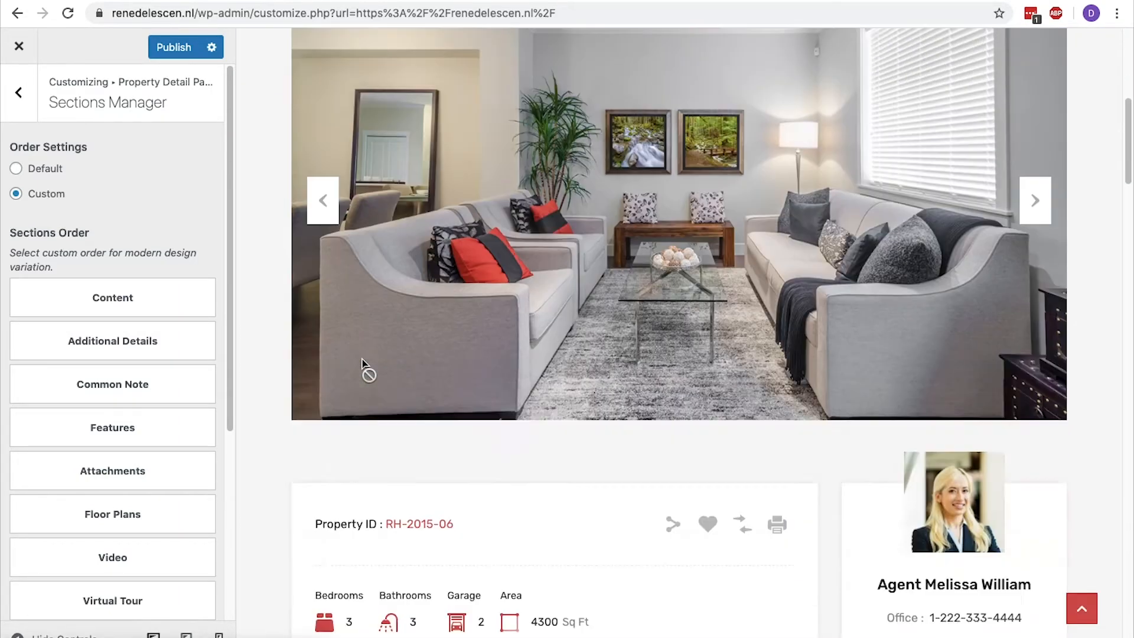
{"action": "scroll", "coordinate": [361, 362], "scroll_direction": "down", "scroll_amount": 2}
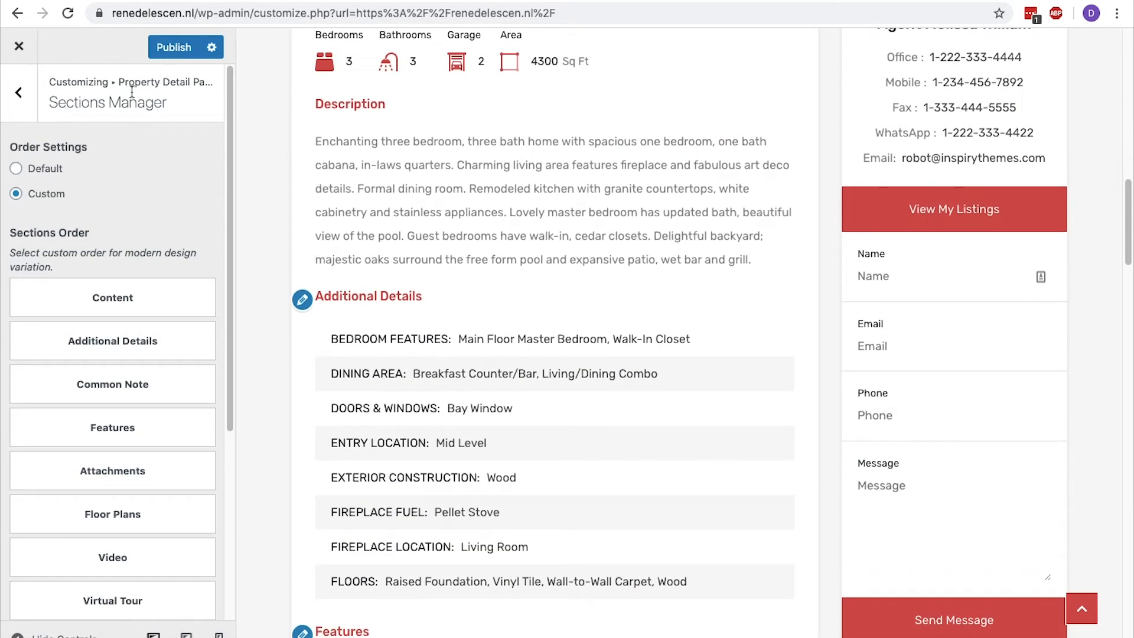
Try placing Additional Details above Content in the property detail Sections Order and restore Content as the first section.
{"action": "left_click", "coordinate": [19, 92]}
{"action": "left_click", "coordinate": [70, 153]}
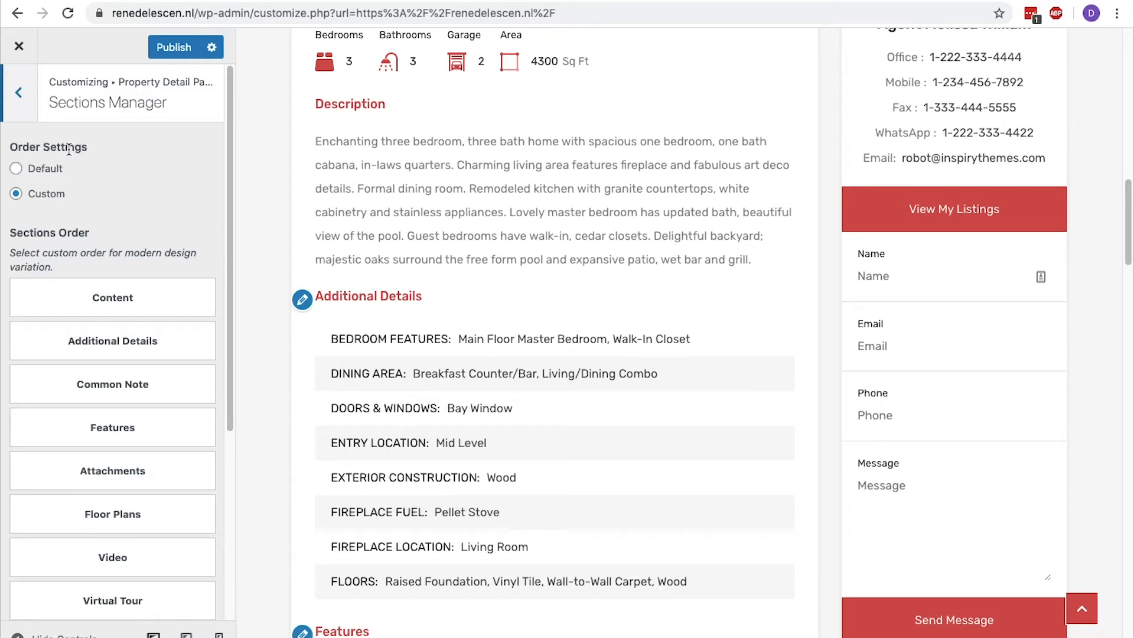
{"action": "left_click_drag", "start_coordinate": [98, 336], "coordinate": [98, 288]}
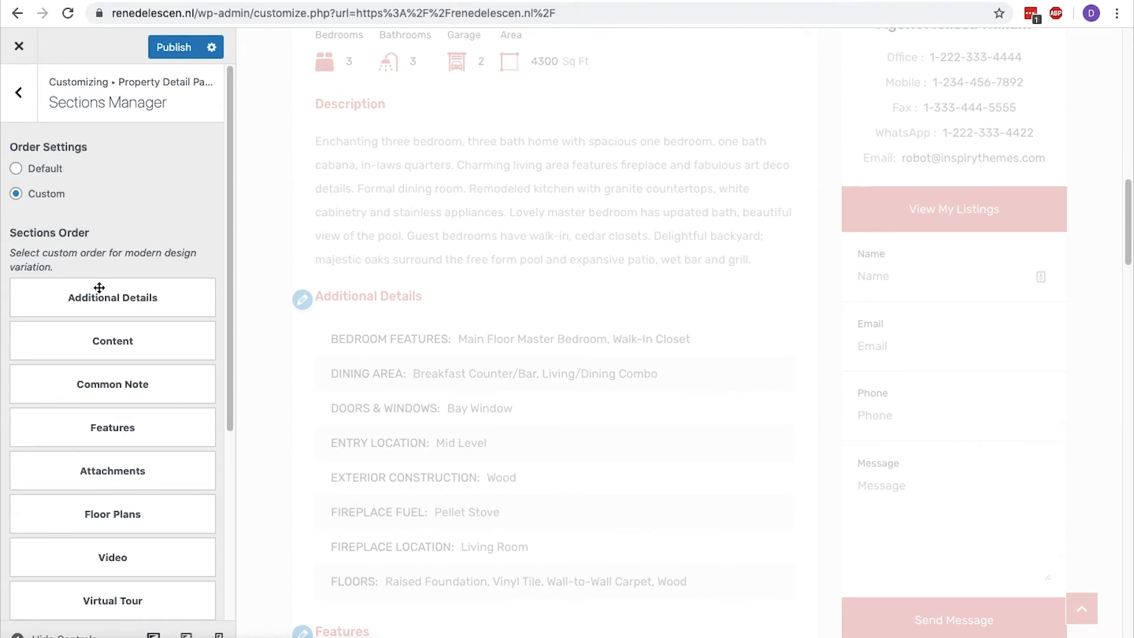
{"action": "left_click_drag", "start_coordinate": [98, 288], "coordinate": [88, 320]}
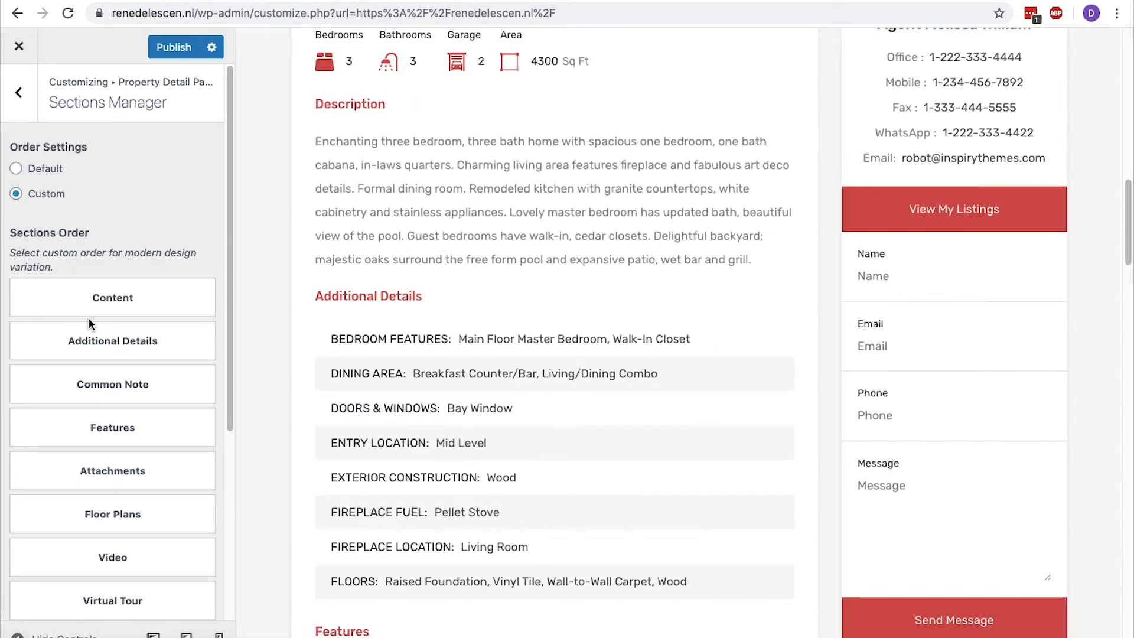
Try hiding the Property Breadcrumbs on the property detail page and restore Show.
{"action": "left_click", "coordinate": [20, 94]}
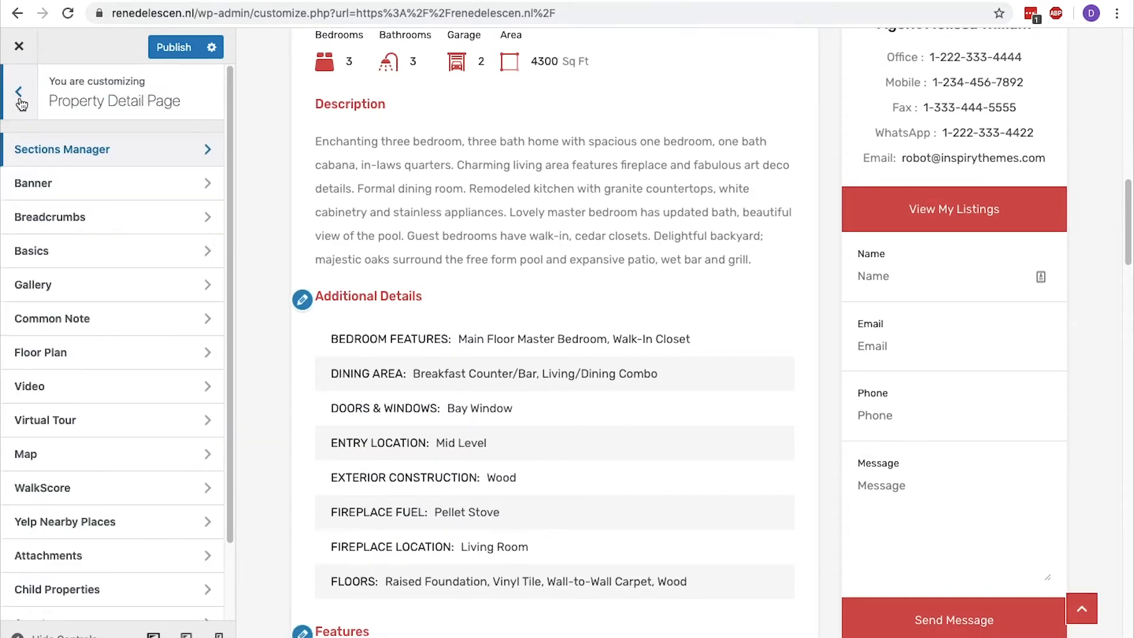
{"action": "left_click", "coordinate": [65, 213]}
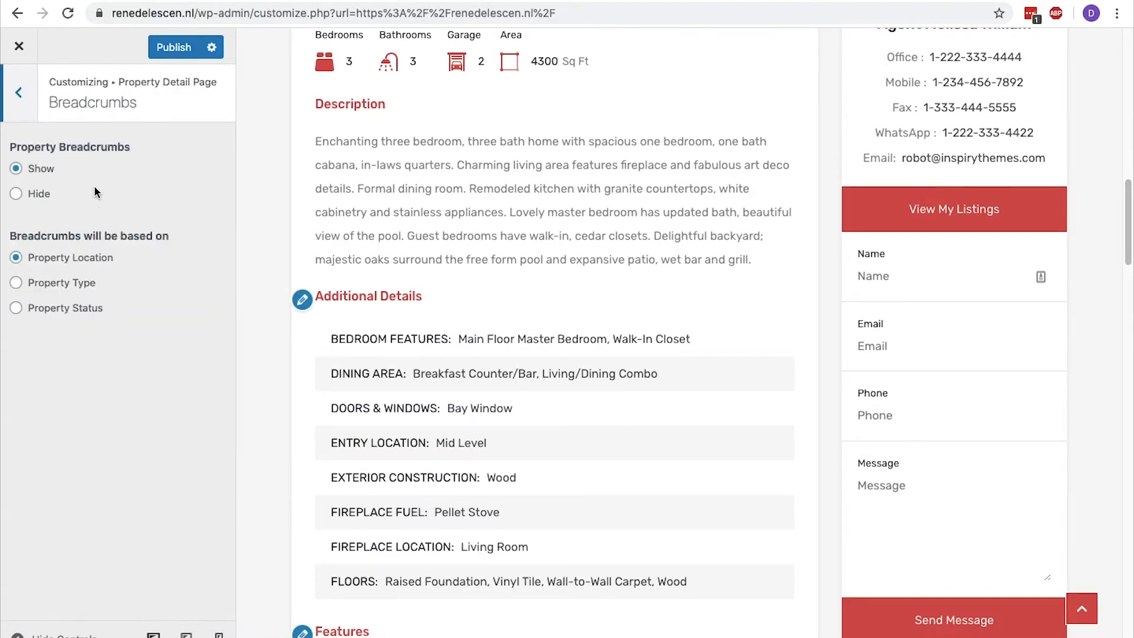
{"action": "scroll", "coordinate": [307, 230], "scroll_direction": "up", "scroll_amount": 10}
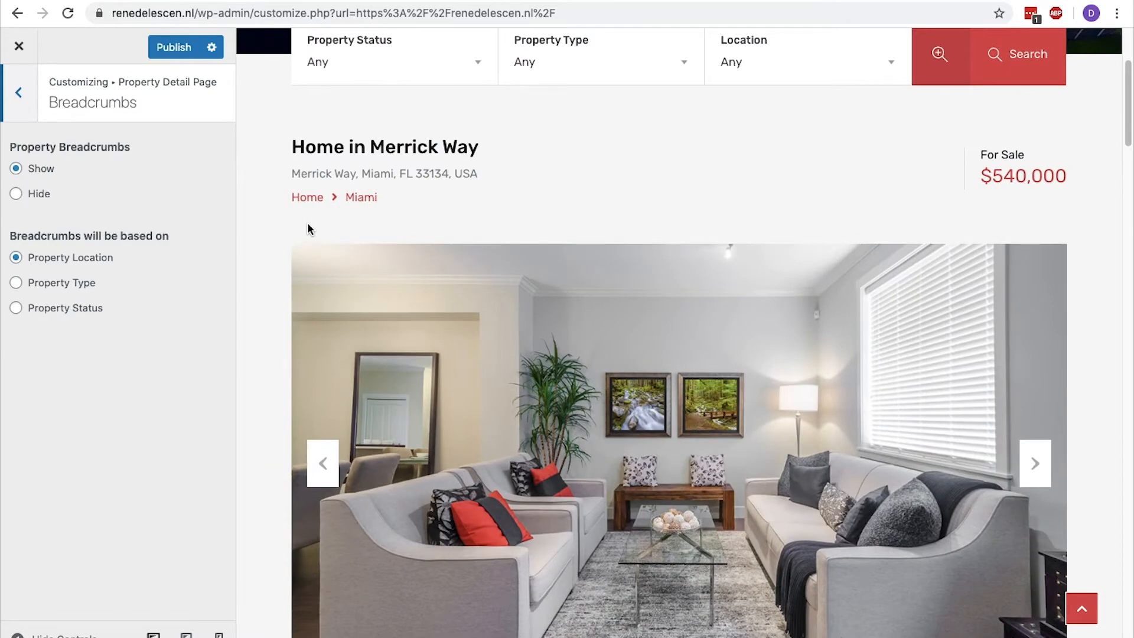
{"action": "left_click_drag", "start_coordinate": [425, 206], "coordinate": [181, 198]}
{"action": "left_click", "coordinate": [16, 195]}
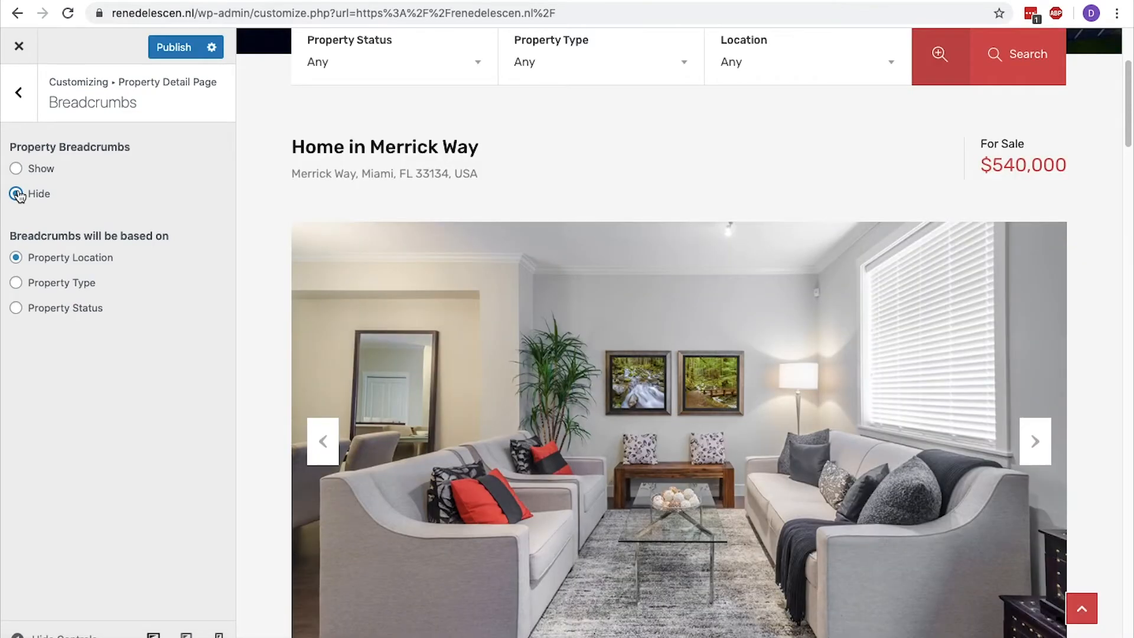
{"action": "left_click", "coordinate": [16, 168]}
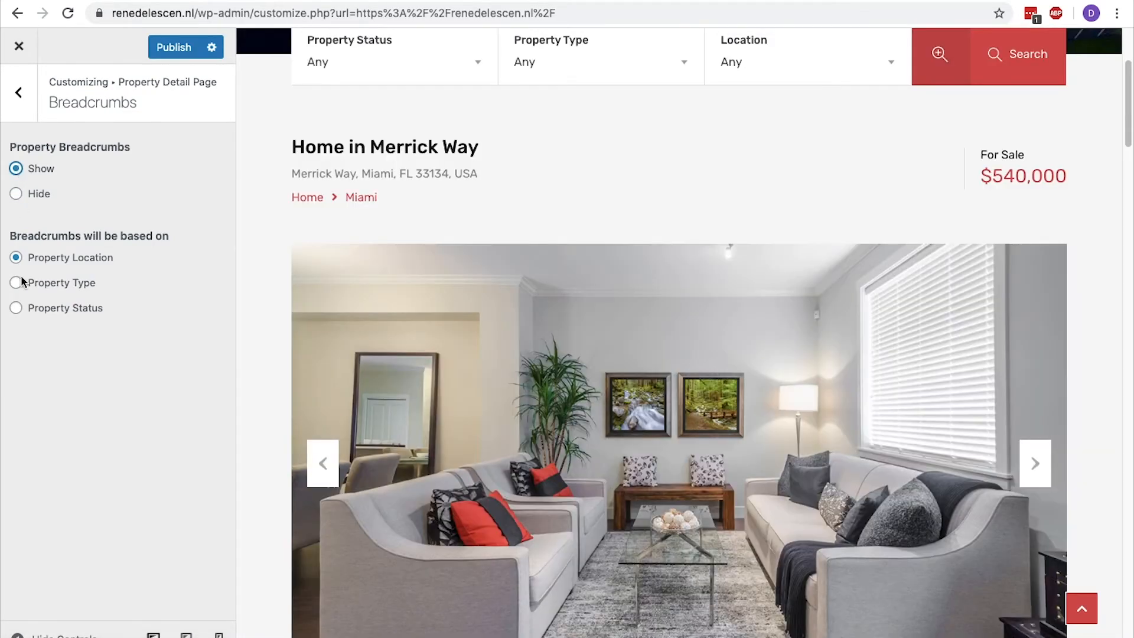
Try basing the breadcrumbs on Property Type and Property Status and restore Property Location.
{"action": "left_click", "coordinate": [15, 283]}
{"action": "left_click", "coordinate": [16, 308]}
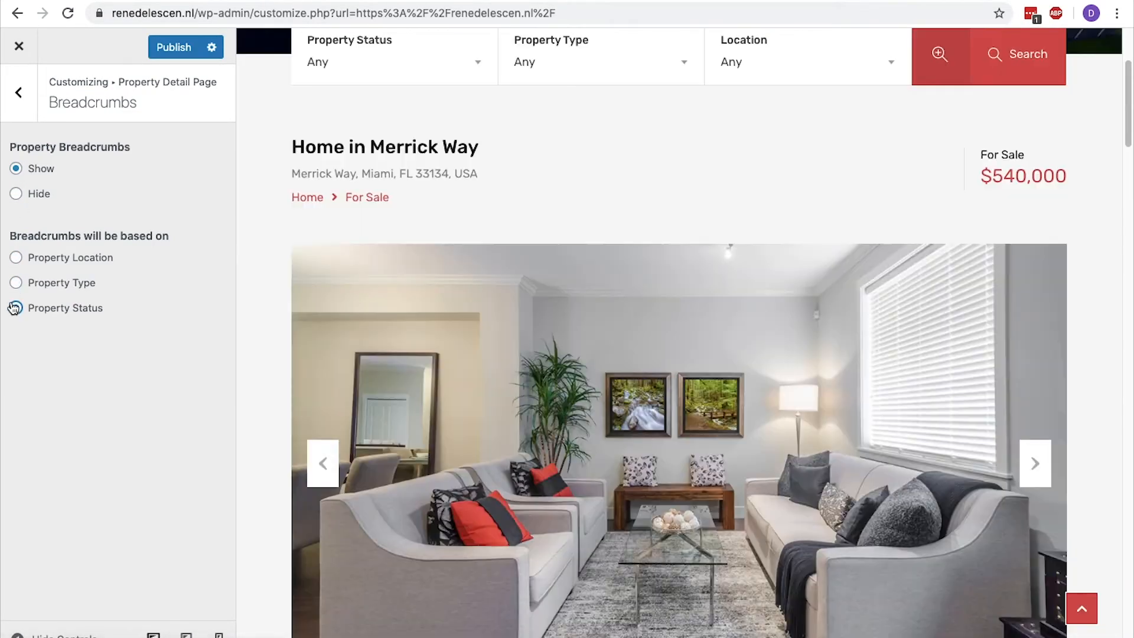
{"action": "left_click", "coordinate": [16, 257]}
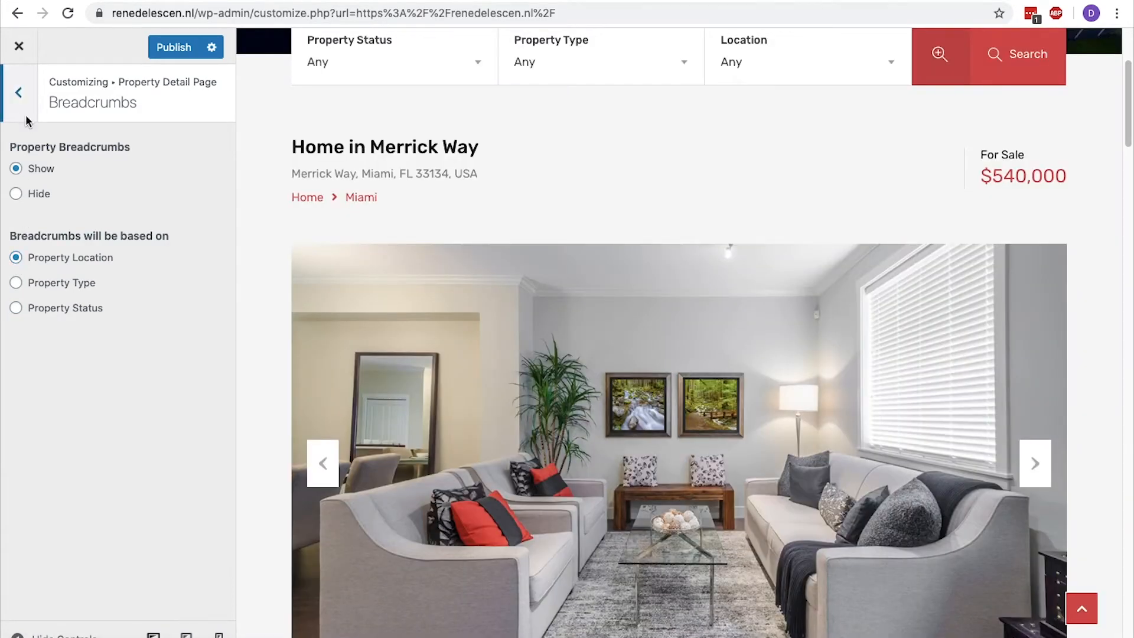
Try hiding the Google Map on the property detail page and restore Show.
{"action": "left_click", "coordinate": [19, 92]}
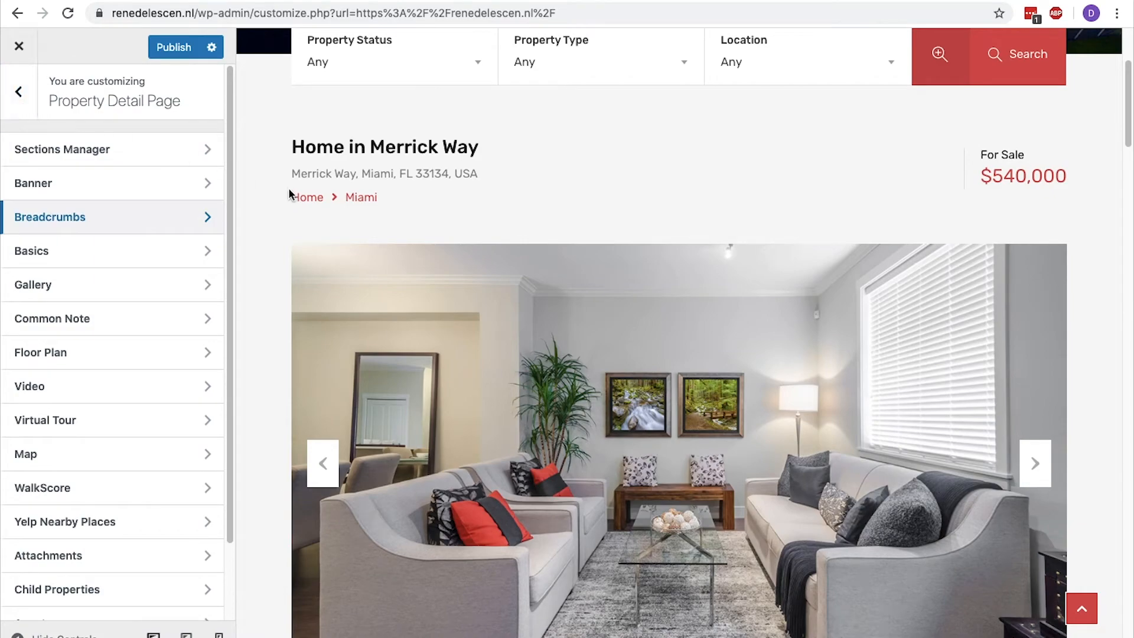
{"action": "scroll", "coordinate": [288, 188], "scroll_direction": "down", "scroll_amount": 20}
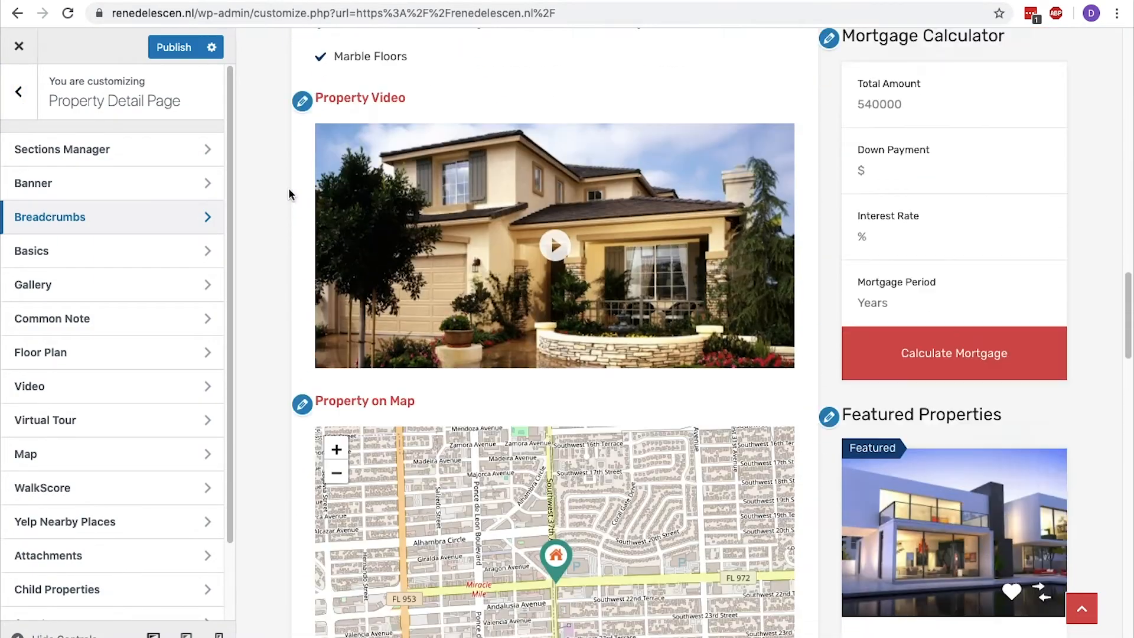
{"action": "scroll", "coordinate": [288, 188], "scroll_direction": "down", "scroll_amount": 9}
{"action": "scroll", "coordinate": [288, 187], "scroll_direction": "up", "scroll_amount": 4}
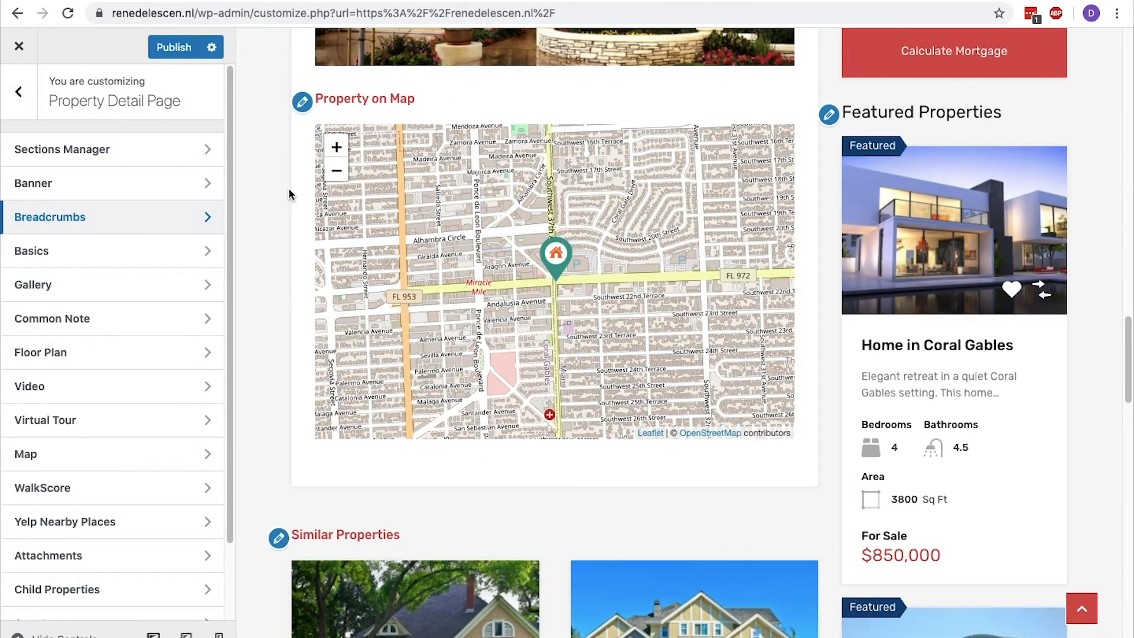
{"action": "left_click", "coordinate": [115, 456]}
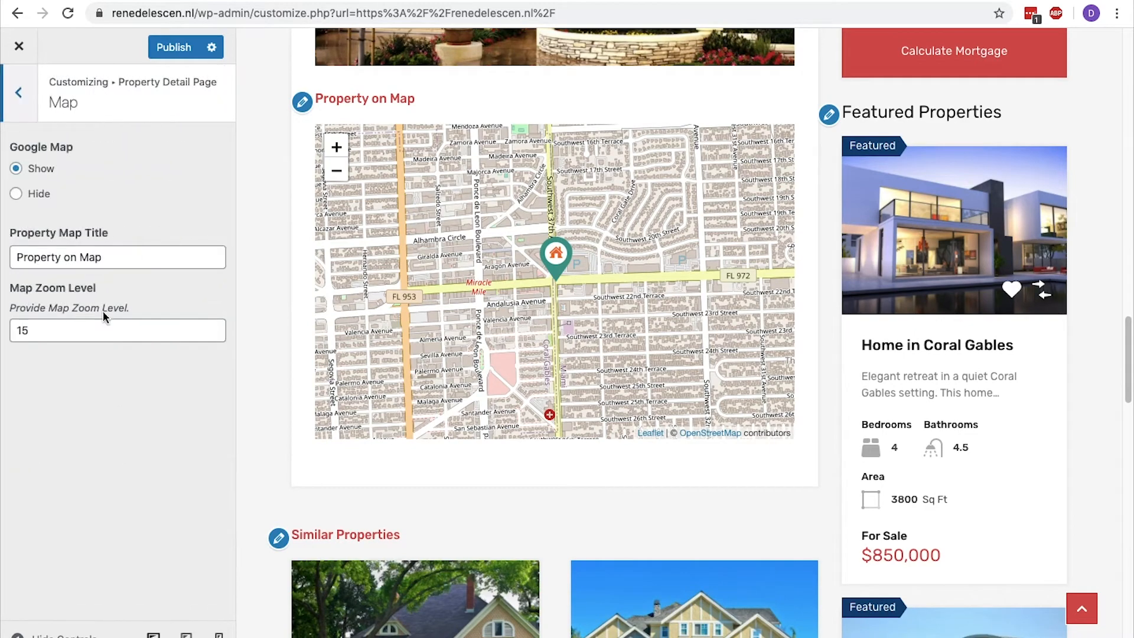
{"action": "left_click", "coordinate": [16, 195]}
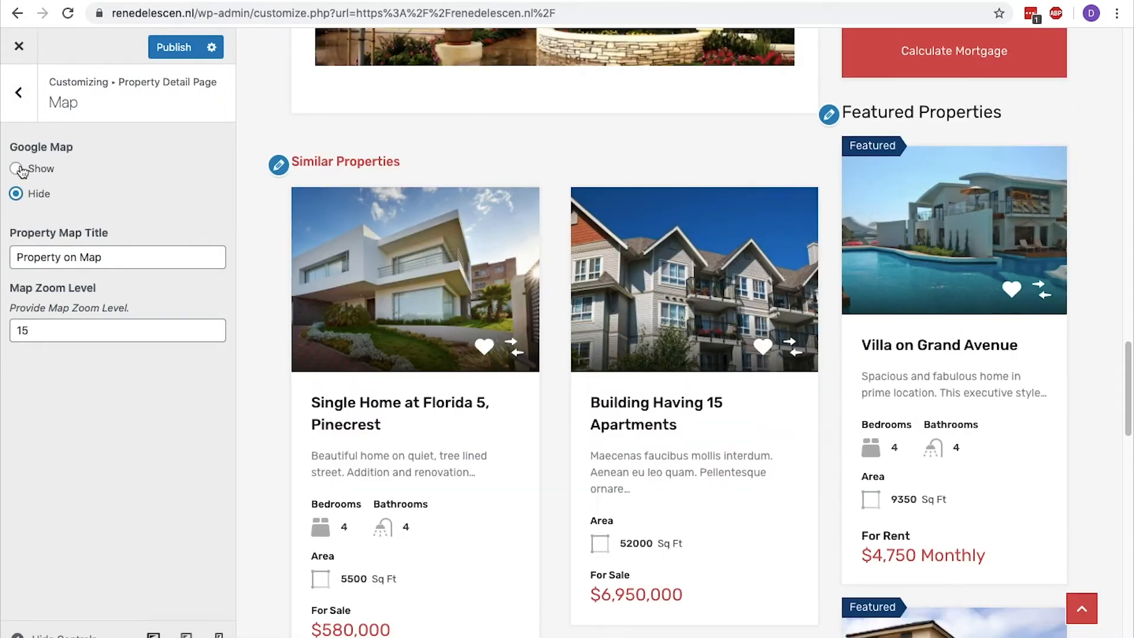
{"action": "left_click", "coordinate": [17, 169]}
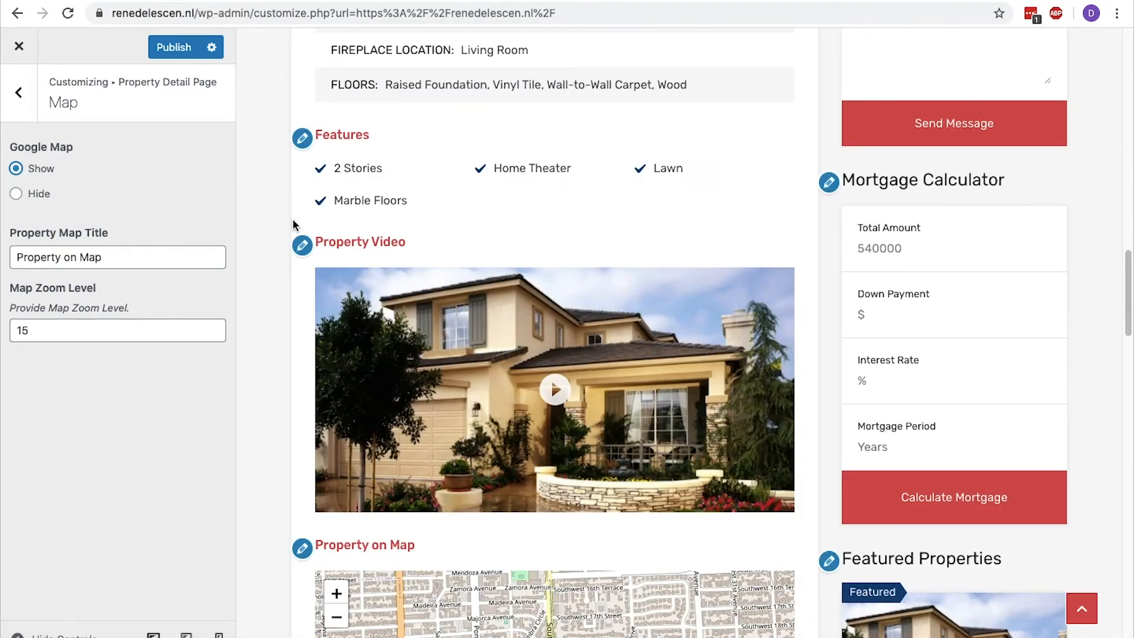
Try a Map Zoom Level of 17 for the property map, restore 15 and publish the customizations.
{"action": "scroll", "coordinate": [292, 219], "scroll_direction": "down", "scroll_amount": 5}
{"action": "left_click", "coordinate": [213, 327]}
{"action": "left_click", "coordinate": [214, 327]}
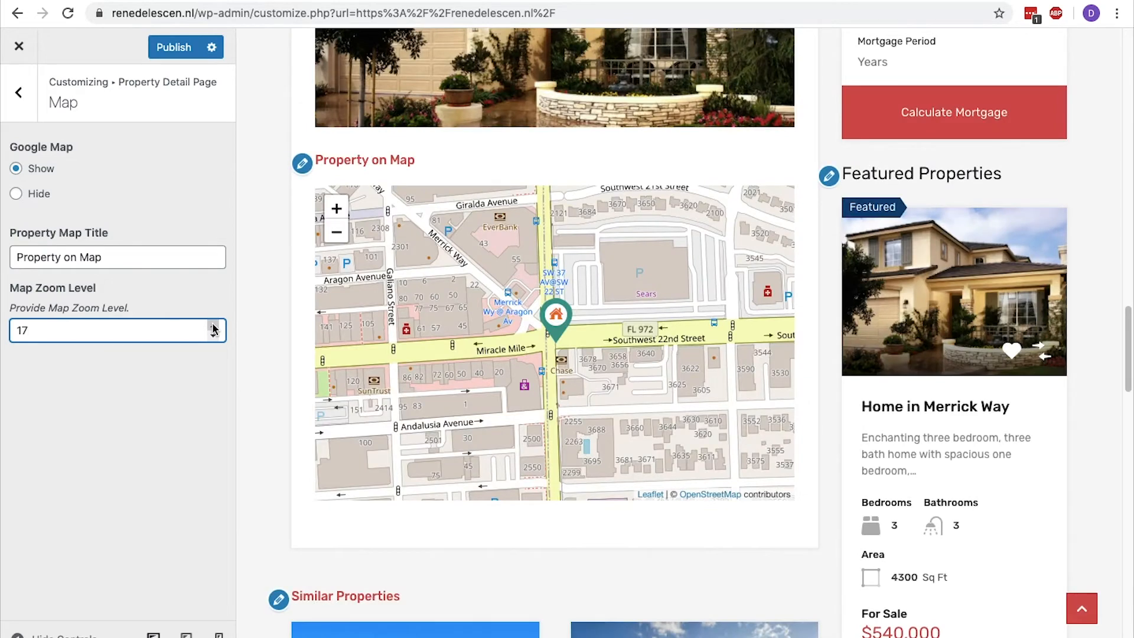
{"action": "left_click", "coordinate": [213, 335]}
{"action": "left_click", "coordinate": [214, 336]}
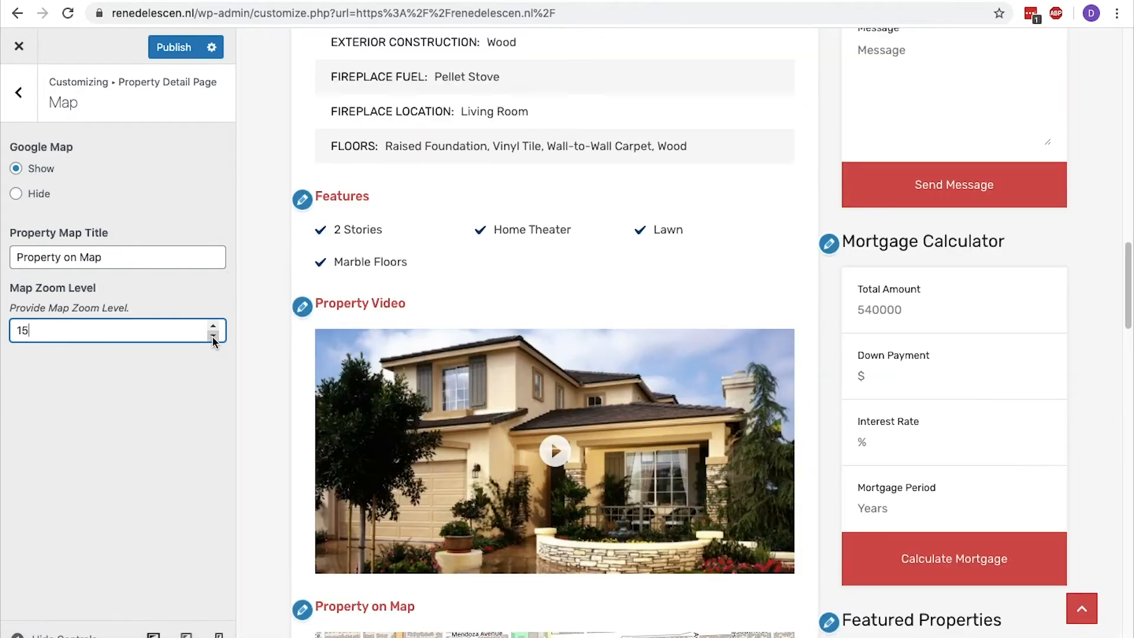
{"action": "left_click", "coordinate": [174, 48]}
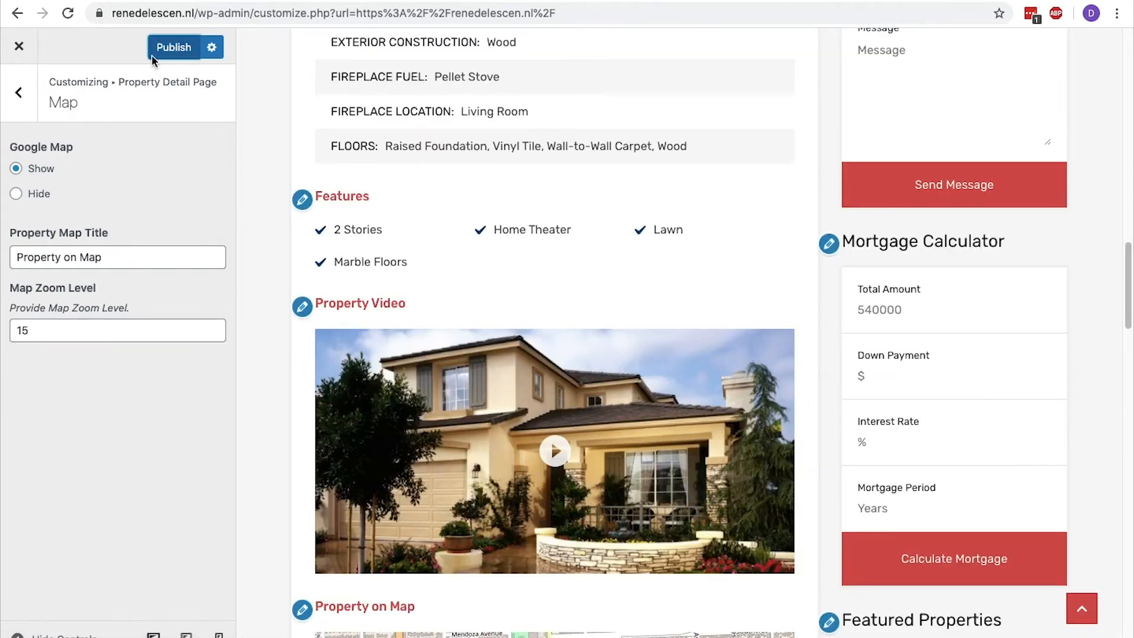
Try hiding the Agent section on the property detail page and restore Show for Agent Section Display.
{"action": "left_click", "coordinate": [24, 96]}
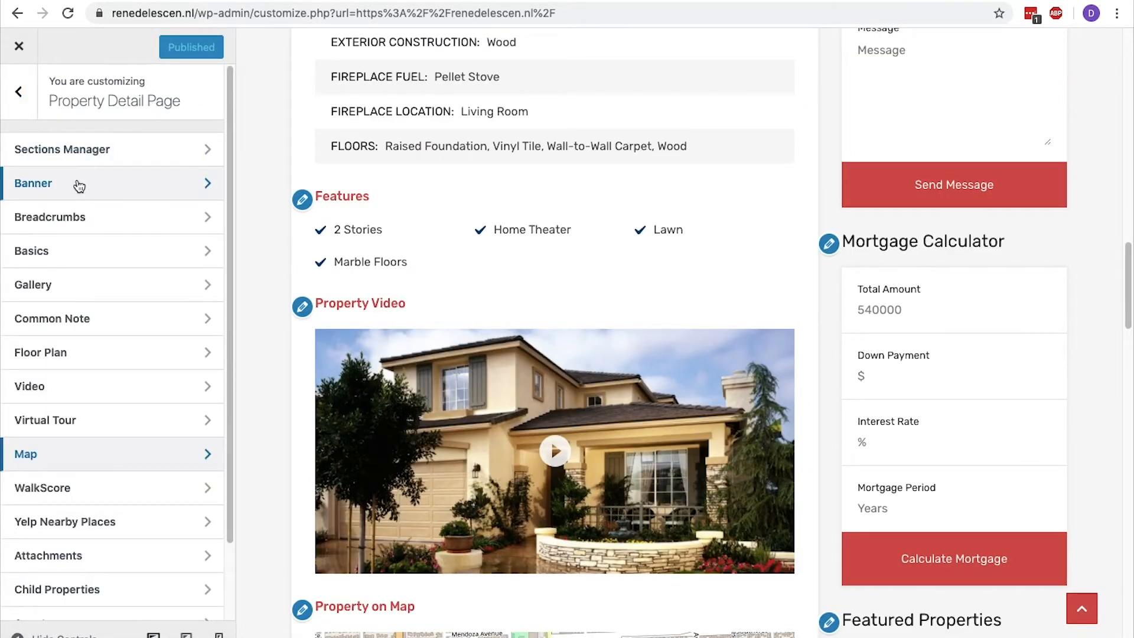
{"action": "scroll", "coordinate": [76, 182], "scroll_direction": "down", "scroll_amount": 3}
{"action": "left_click", "coordinate": [68, 542]}
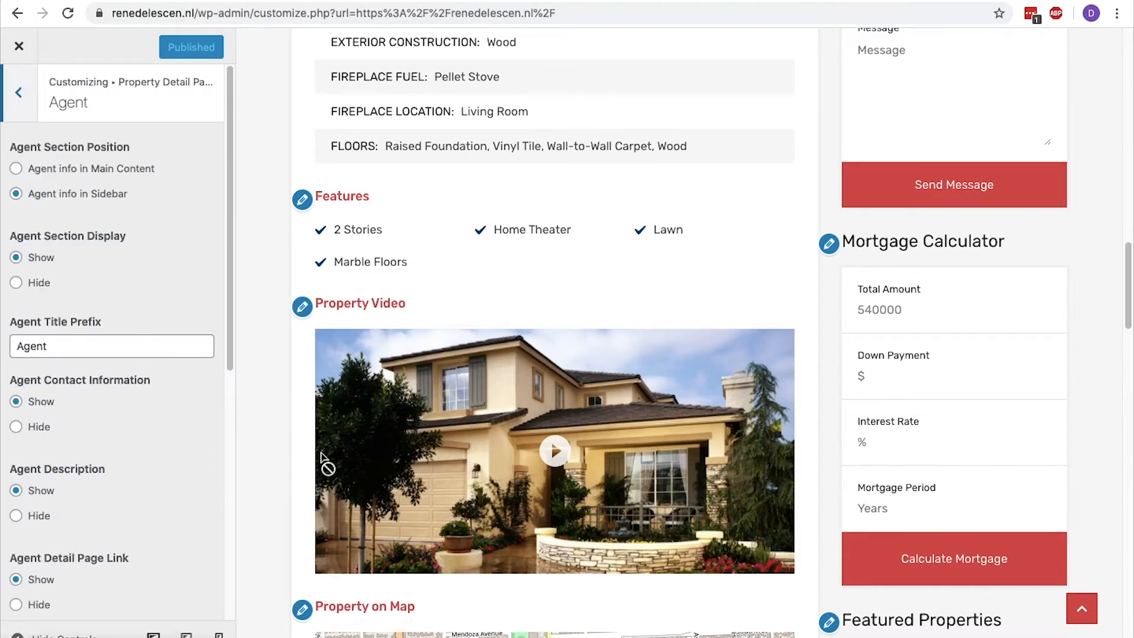
{"action": "scroll", "coordinate": [321, 453], "scroll_direction": "up", "scroll_amount": 12}
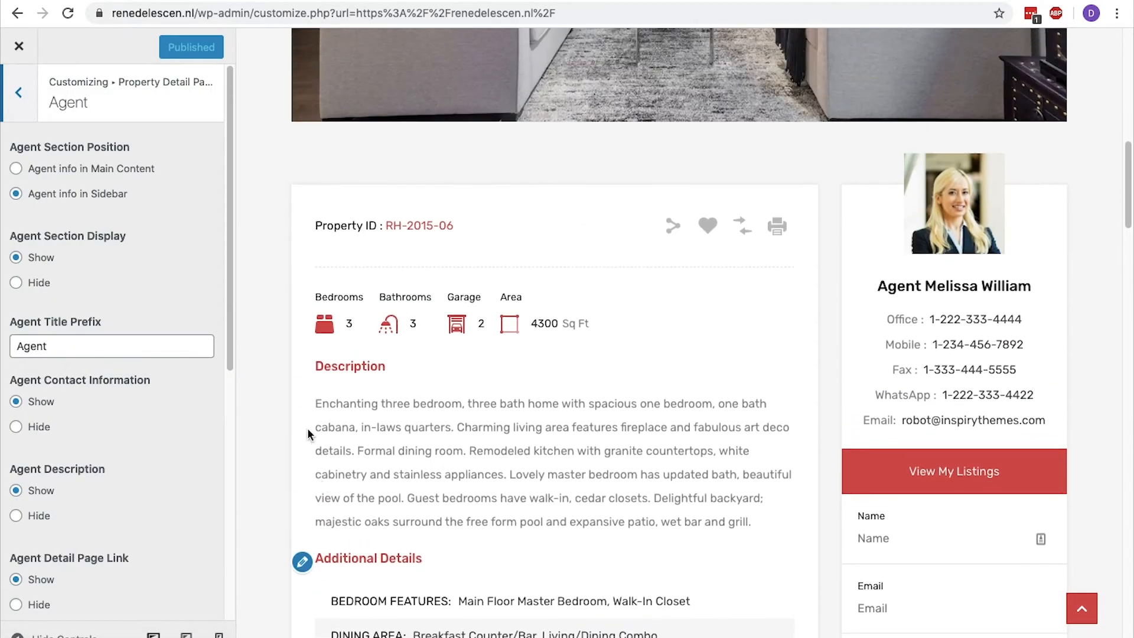
{"action": "left_click", "coordinate": [16, 285]}
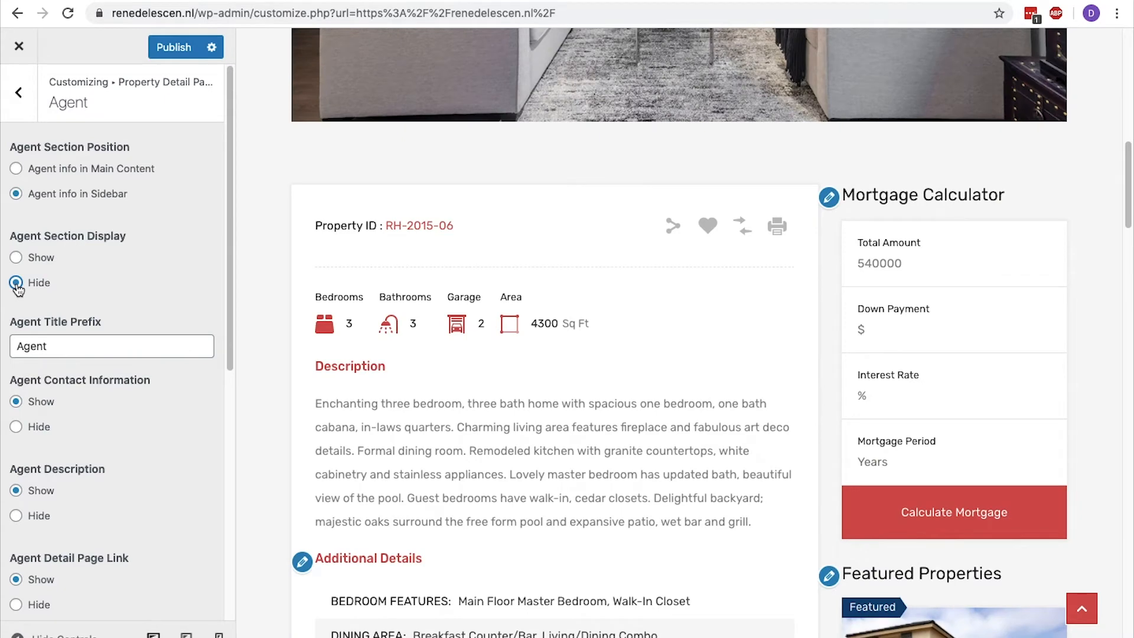
{"action": "left_click", "coordinate": [16, 259]}
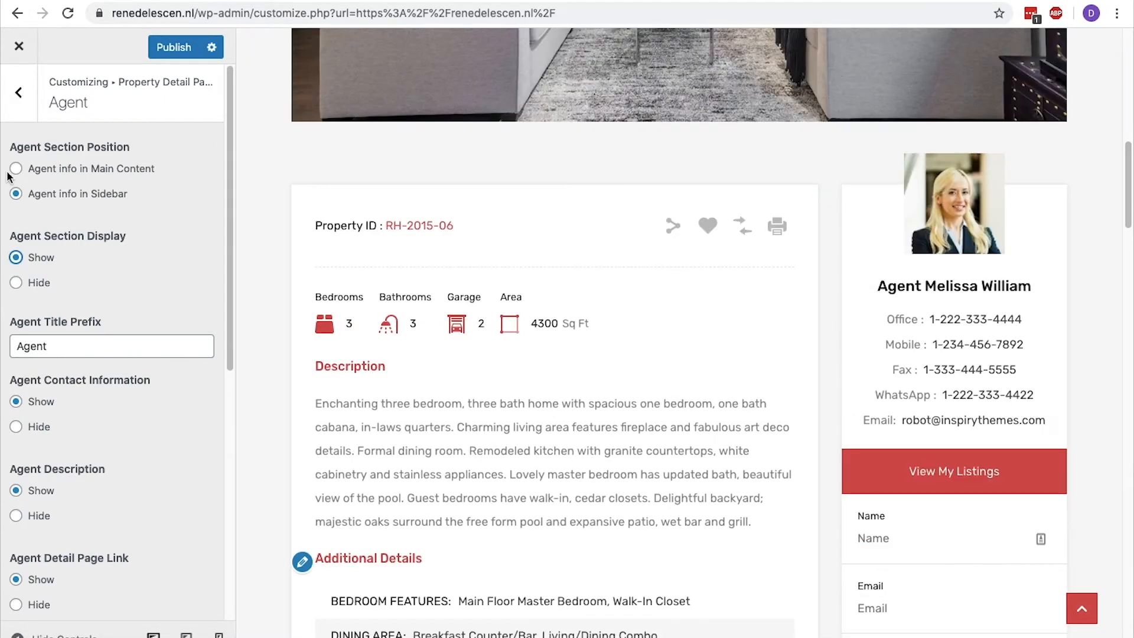
Preview the Agents page and set the Header Variation in the Agents Pages settings to None.
{"action": "left_click", "coordinate": [19, 92]}
{"action": "scroll", "coordinate": [23, 112], "scroll_direction": "up", "scroll_amount": 2}
{"action": "left_click", "coordinate": [18, 93]}
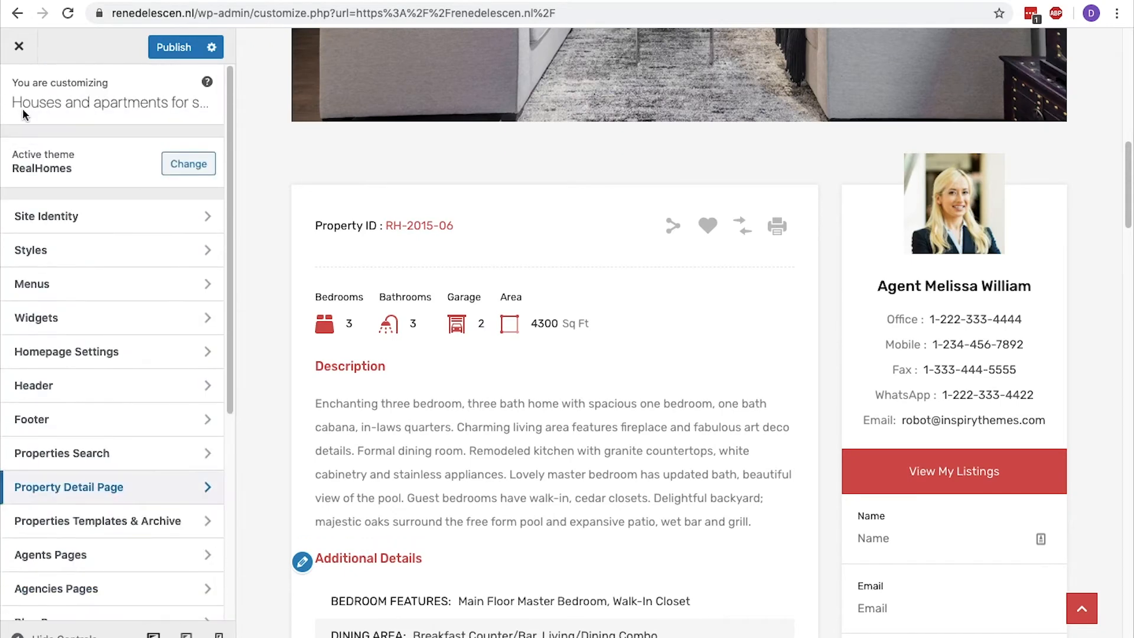
{"action": "scroll", "coordinate": [119, 473], "scroll_direction": "down", "scroll_amount": 4}
{"action": "left_click", "coordinate": [121, 371]}
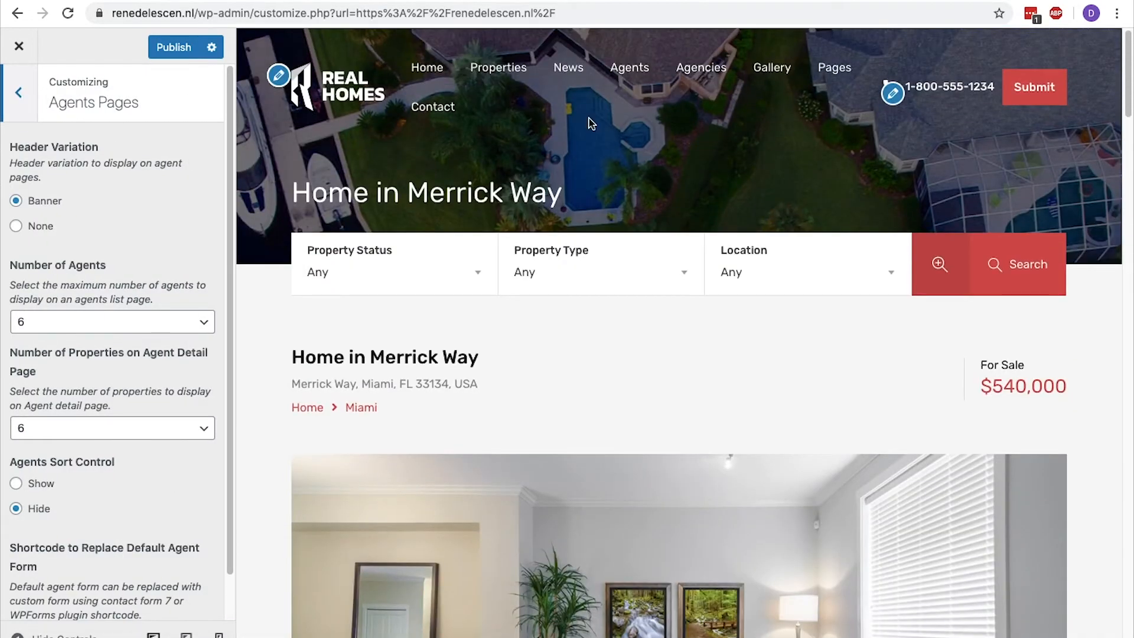
{"action": "left_click", "coordinate": [630, 67]}
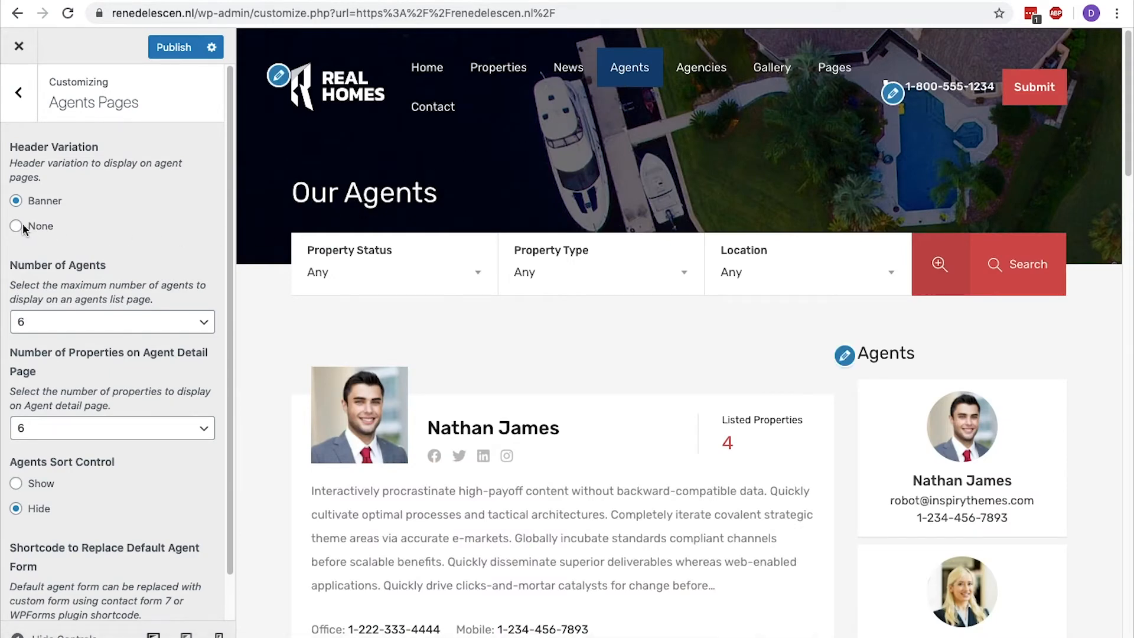
{"action": "left_click", "coordinate": [16, 226]}
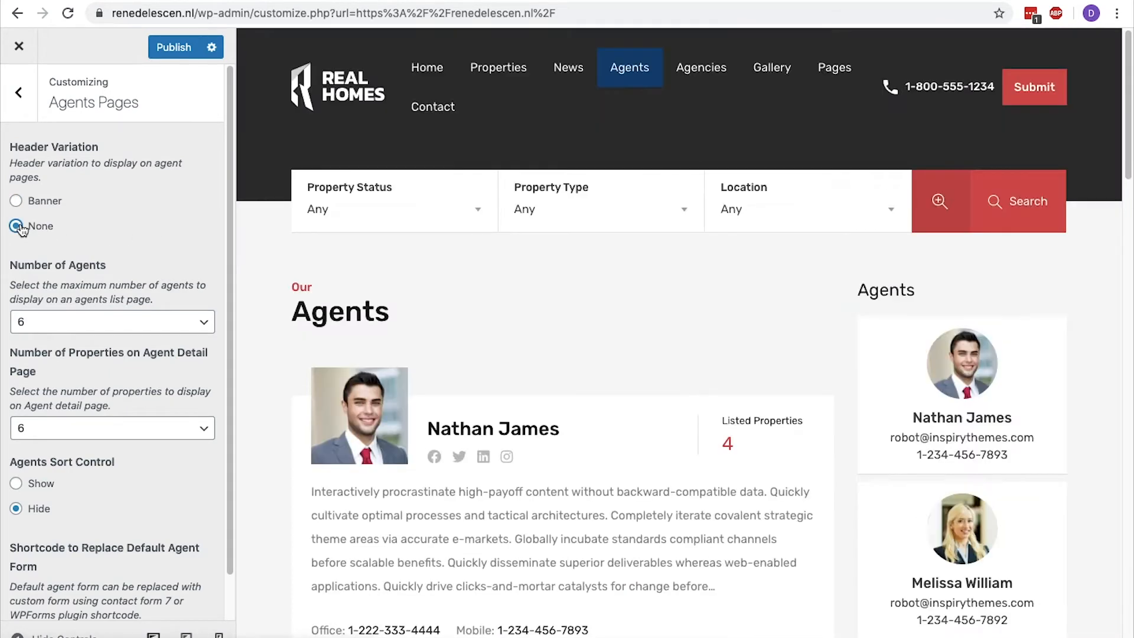
Set the Header Variation of the Agents Pages to Banner and check the agents page preview.
{"action": "left_click", "coordinate": [17, 202]}
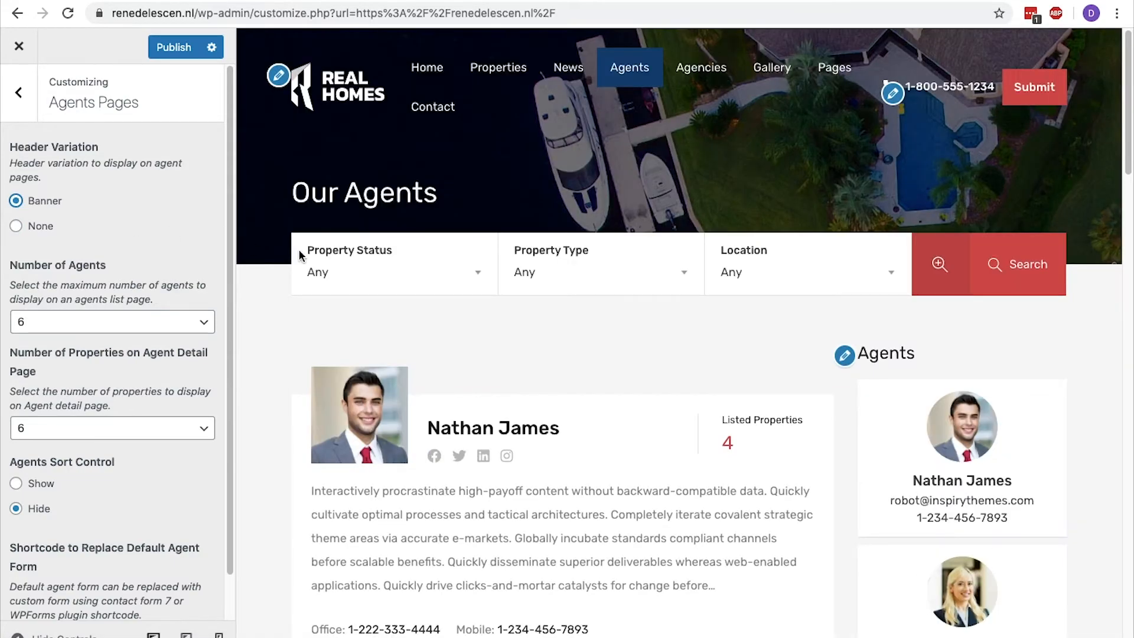
{"action": "scroll", "coordinate": [299, 255], "scroll_direction": "down", "scroll_amount": 15}
{"action": "scroll", "coordinate": [300, 255], "scroll_direction": "up", "scroll_amount": 10}
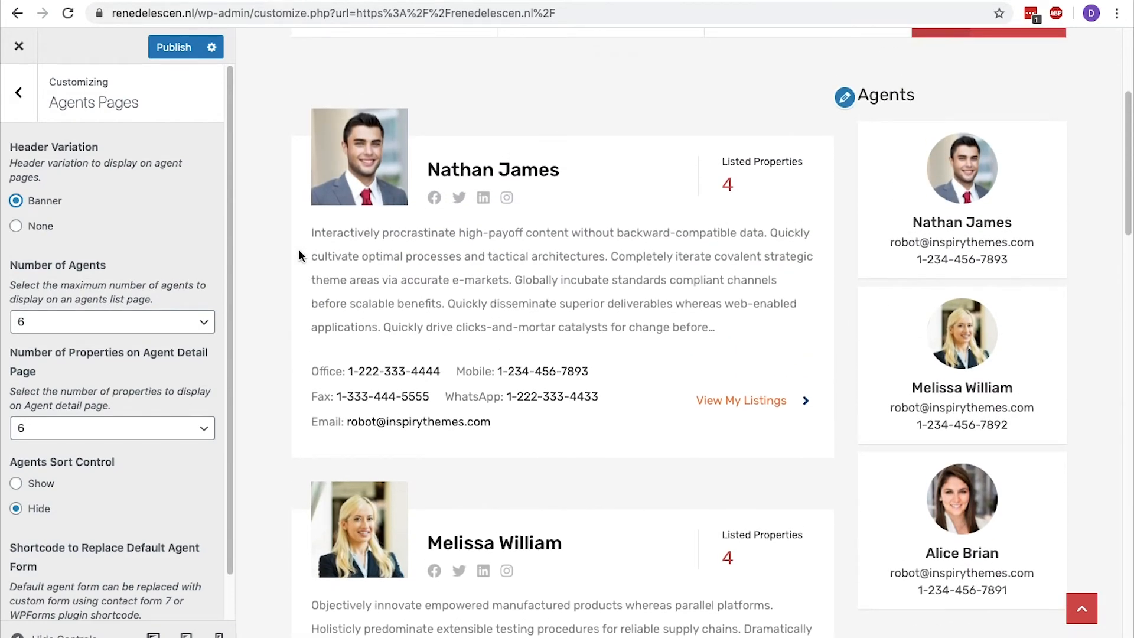
Set the Number of Agents for the agents list page to 3 and look through the refreshed preview.
{"action": "left_click", "coordinate": [178, 322]}
{"action": "left_click", "coordinate": [182, 291]}
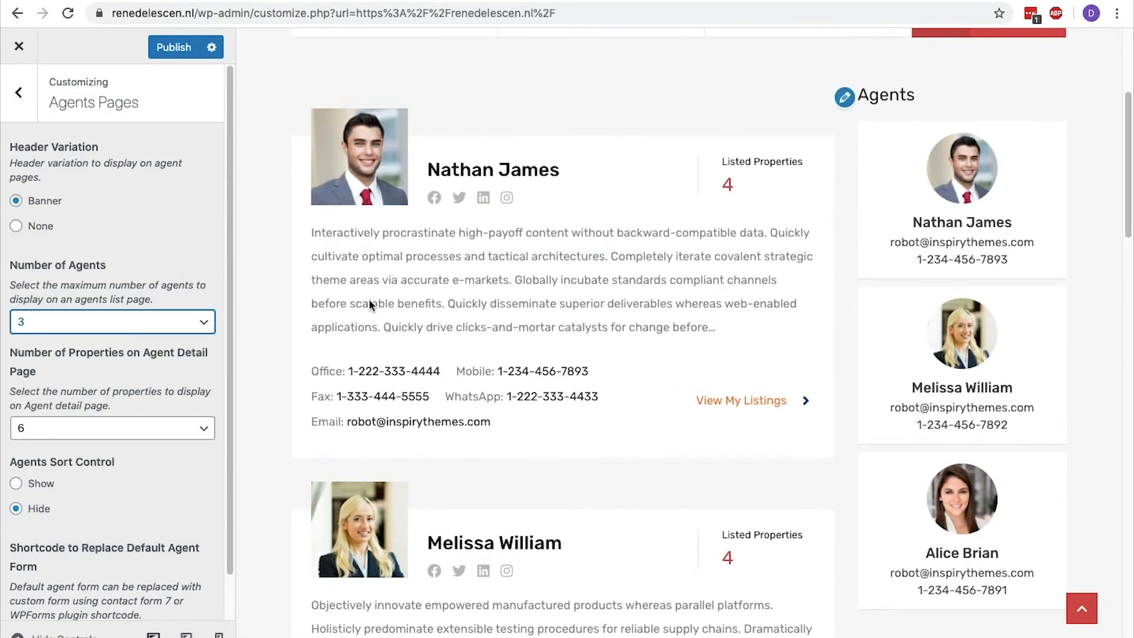
{"action": "scroll", "coordinate": [404, 299], "scroll_direction": "down", "scroll_amount": 10}
{"action": "left_click", "coordinate": [581, 339]}
{"action": "scroll", "coordinate": [572, 334], "scroll_direction": "down", "scroll_amount": 6}
{"action": "left_click", "coordinate": [552, 411]}
{"action": "scroll", "coordinate": [547, 406], "scroll_direction": "down", "scroll_amount": 4}
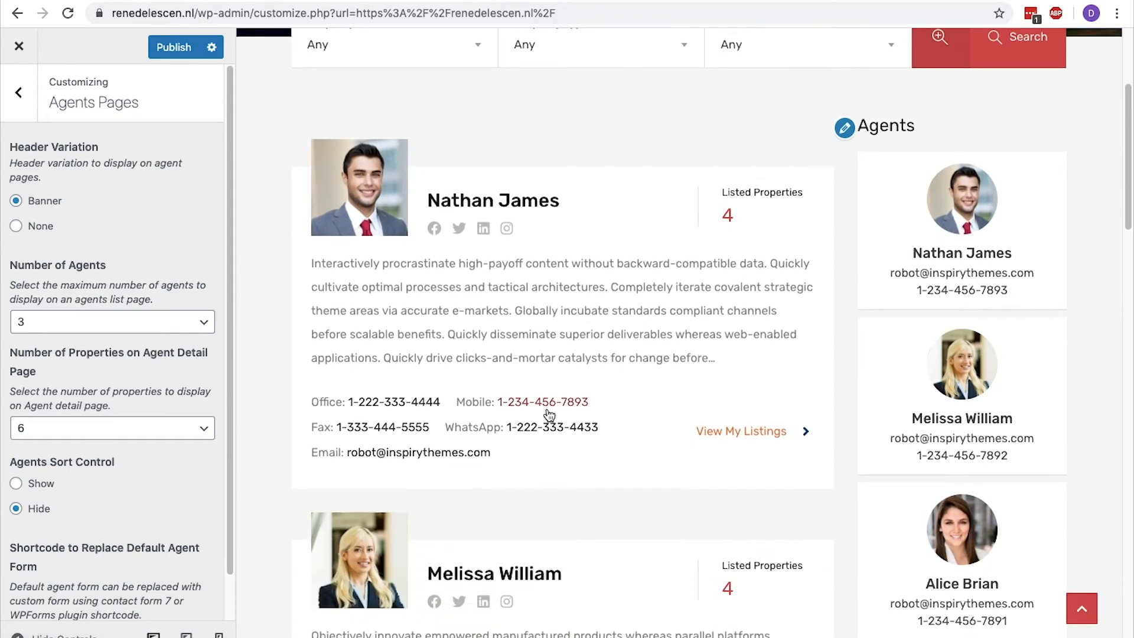
View the Agents widget settings in the Properties Pages Sidebar and return to the main customization sections.
{"action": "left_click", "coordinate": [845, 141]}
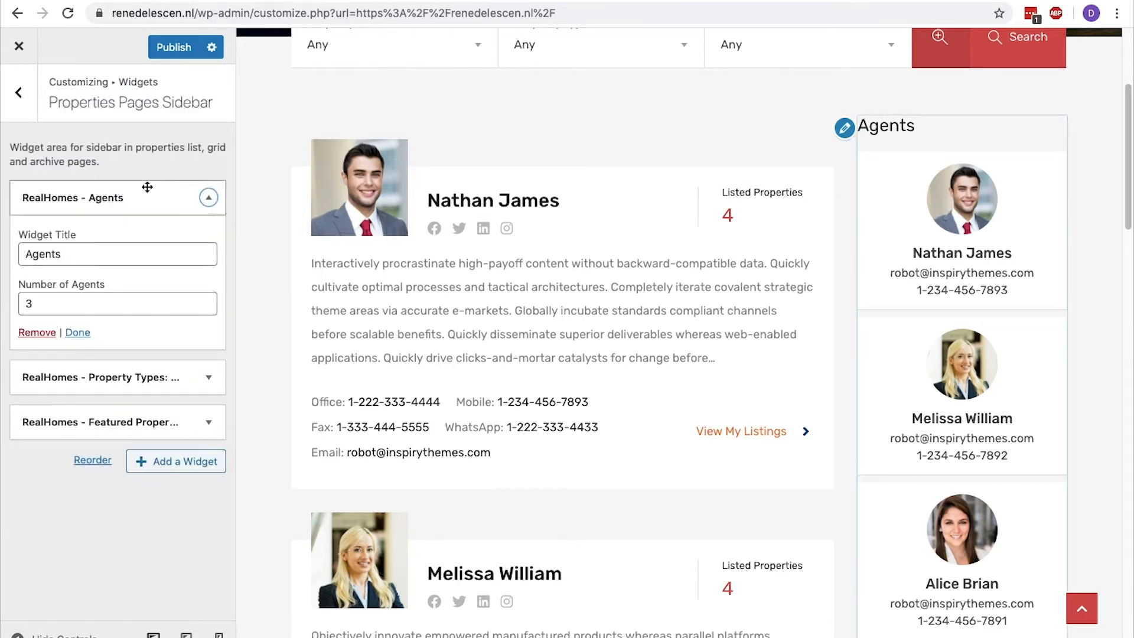
{"action": "left_click", "coordinate": [29, 118]}
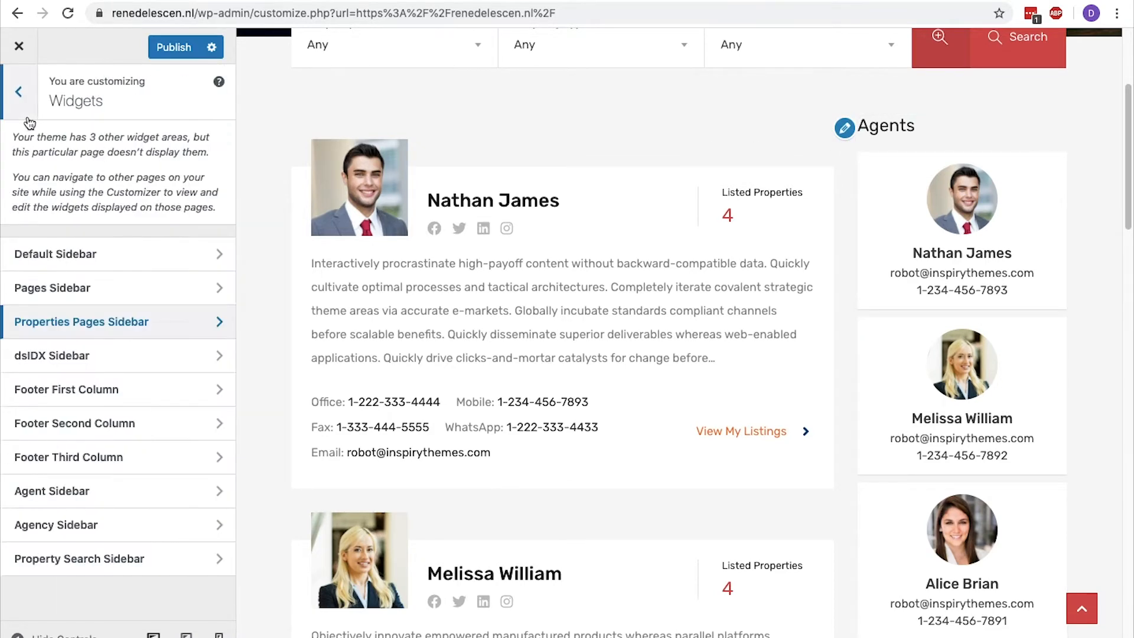
{"action": "left_click", "coordinate": [30, 121]}
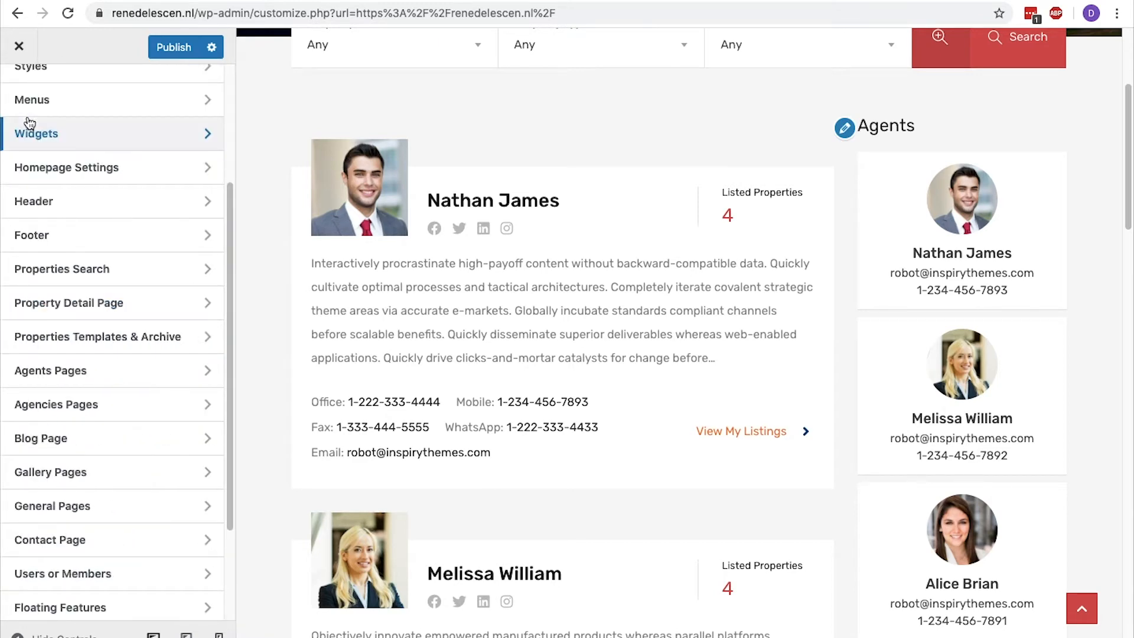
Change the Banner Title in the Blog Page settings to Blog, using the News page as preview.
{"action": "left_click", "coordinate": [100, 438]}
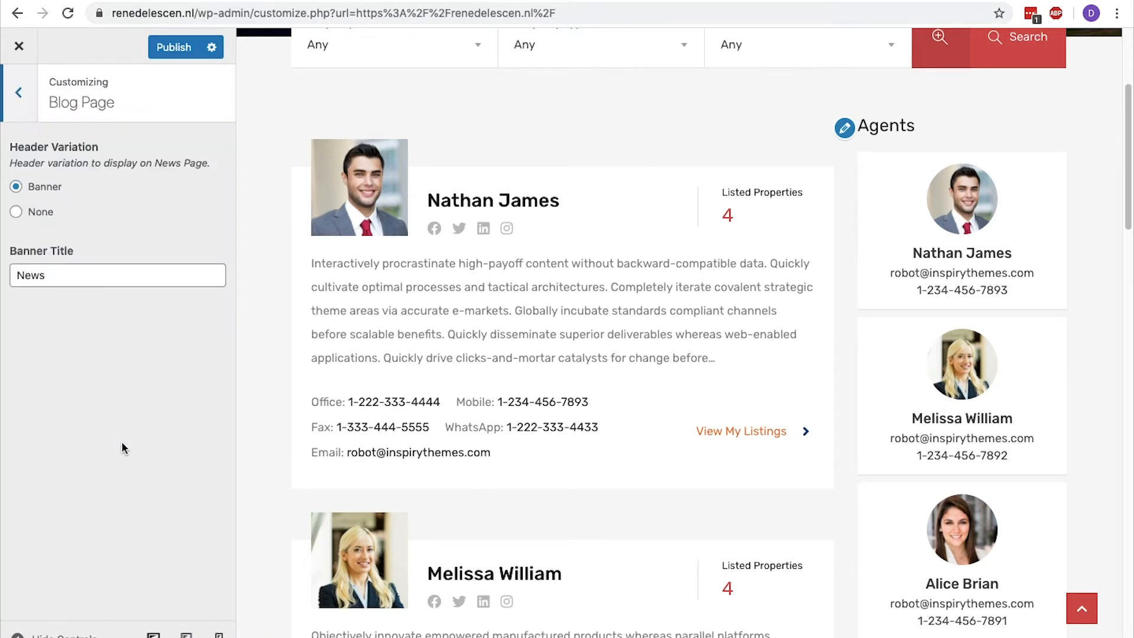
{"action": "scroll", "coordinate": [349, 435], "scroll_direction": "up", "scroll_amount": 4}
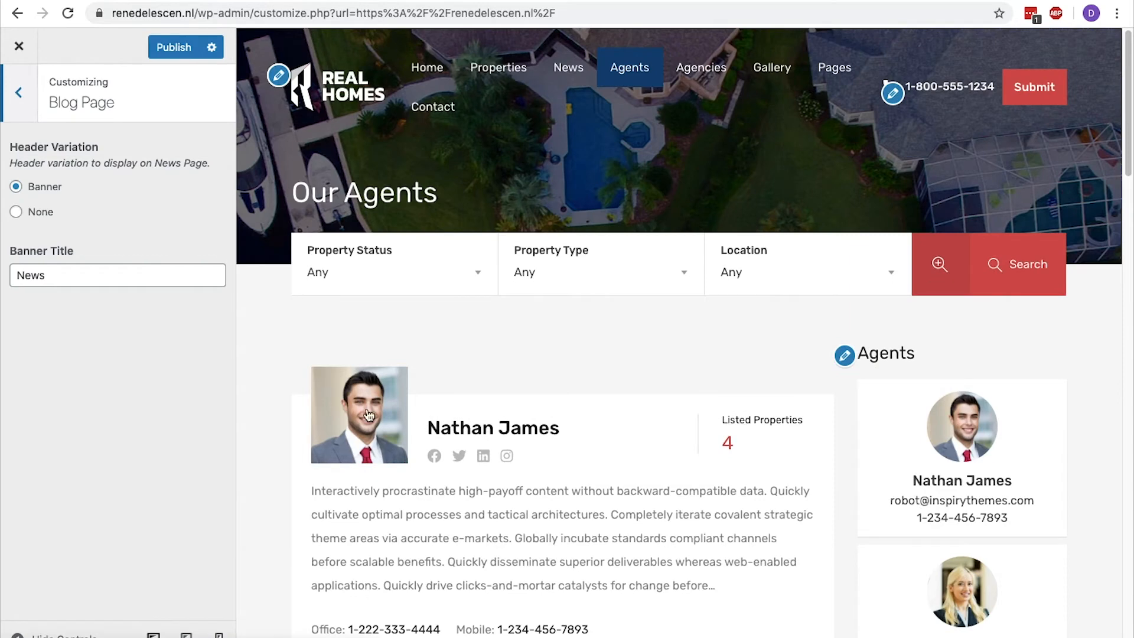
{"action": "left_click", "coordinate": [569, 86]}
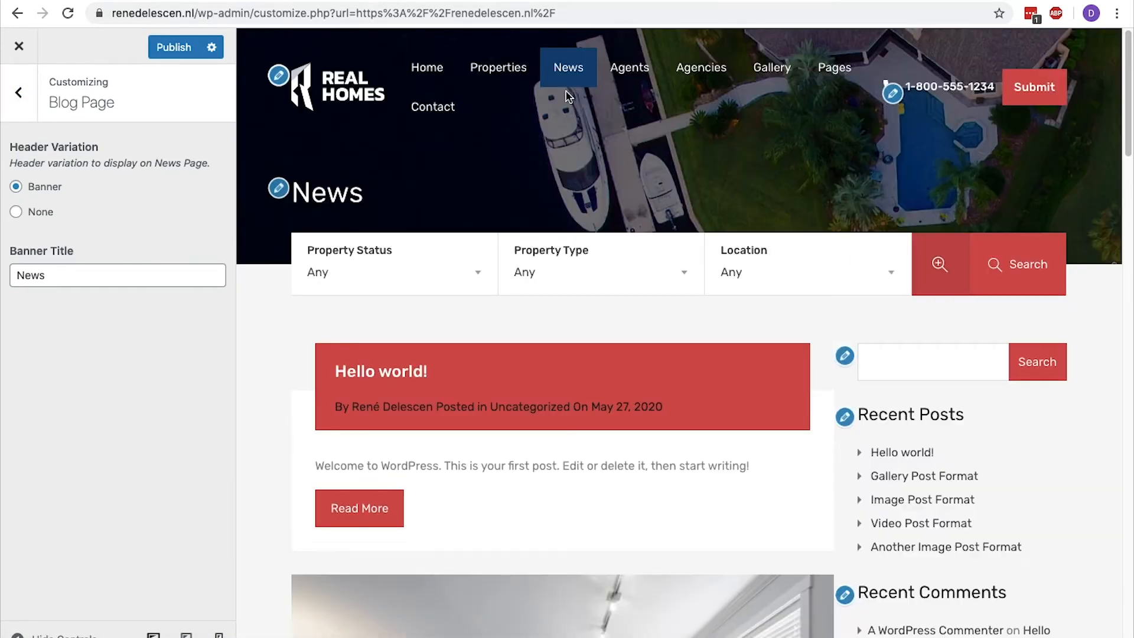
{"action": "left_click_drag", "start_coordinate": [100, 146], "coordinate": [7, 139]}
{"action": "left_click", "coordinate": [87, 226]}
{"action": "left_click", "coordinate": [58, 274]}
{"action": "double_click", "coordinate": [57, 273]}
{"action": "type", "text": "Blog"}
{"action": "left_click_drag", "start_coordinate": [351, 202], "coordinate": [298, 196]}
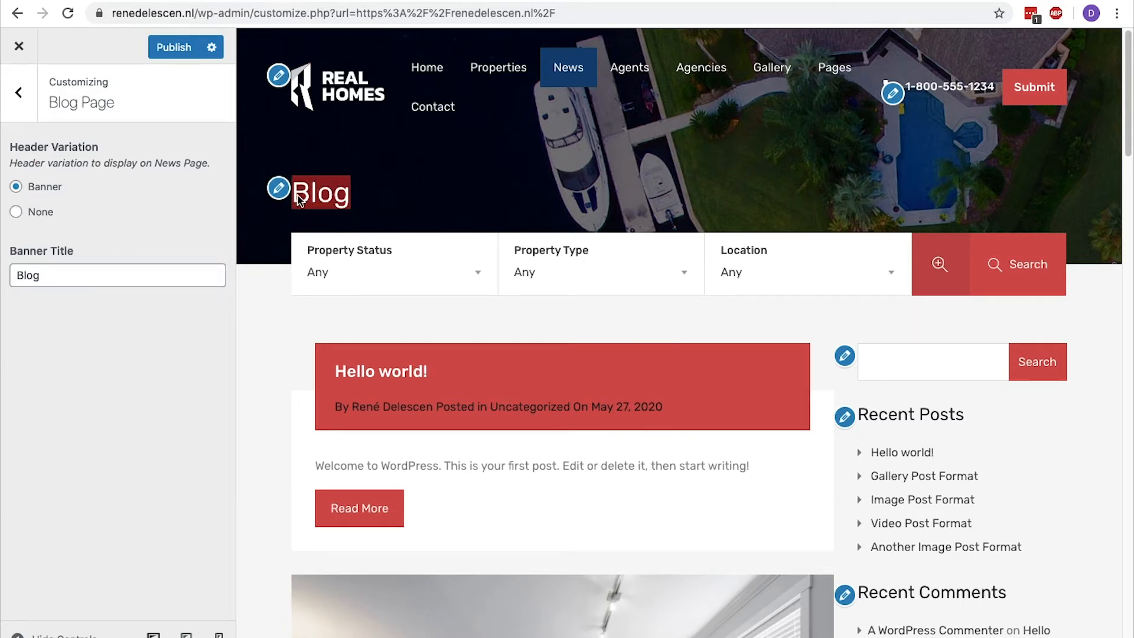
View the Search widget and the other widgets in the blog's Default Sidebar, leaving the widget settings when done.
{"action": "left_click", "coordinate": [845, 416]}
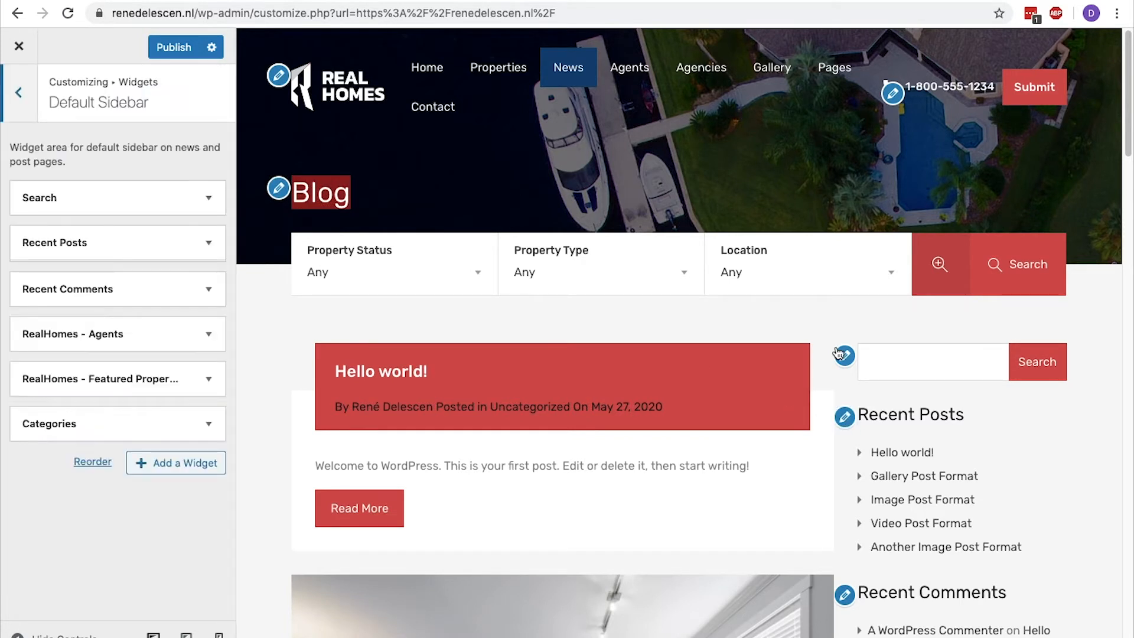
{"action": "left_click", "coordinate": [844, 356]}
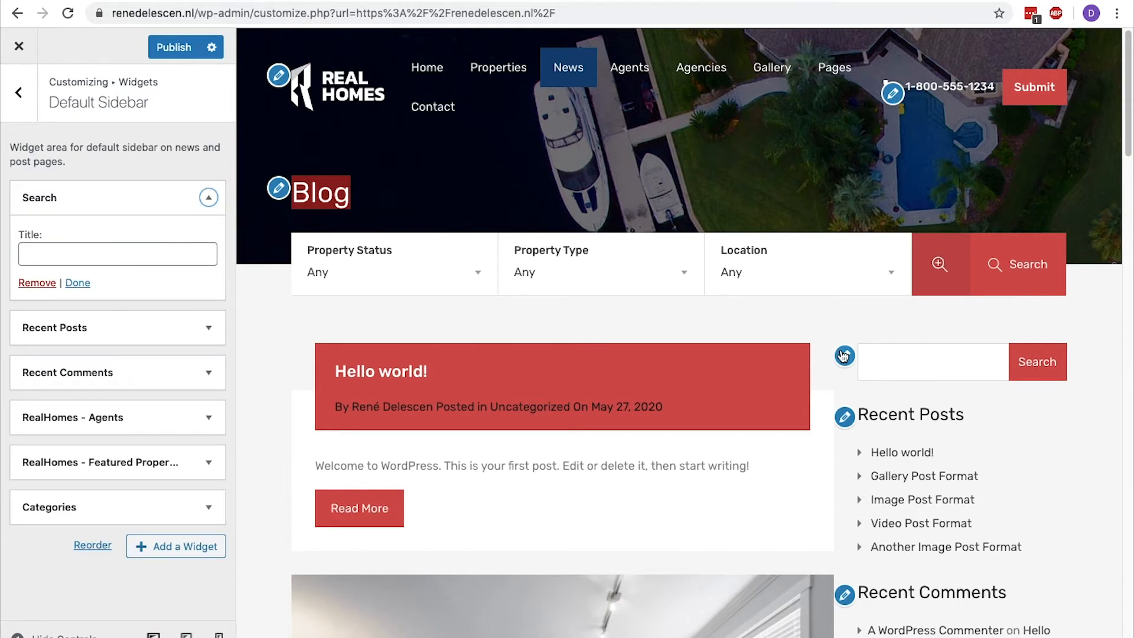
{"action": "left_click", "coordinate": [18, 92]}
{"action": "left_click", "coordinate": [13, 94]}
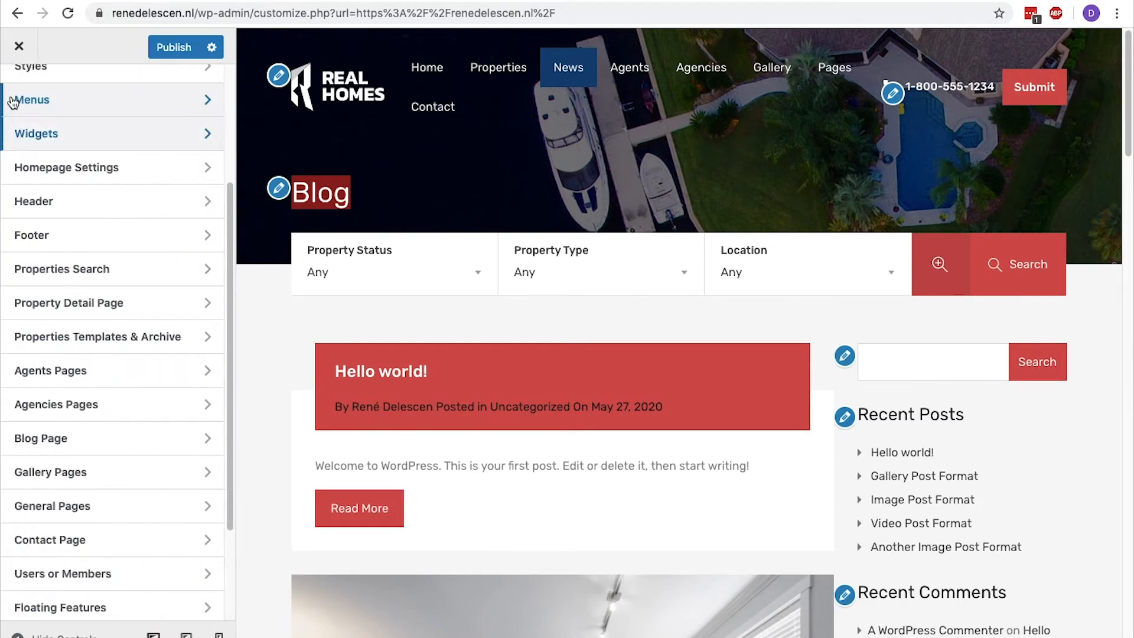
Look through the Gallery Pages, Contact Page and General Pages settings.
{"action": "left_click", "coordinate": [116, 473]}
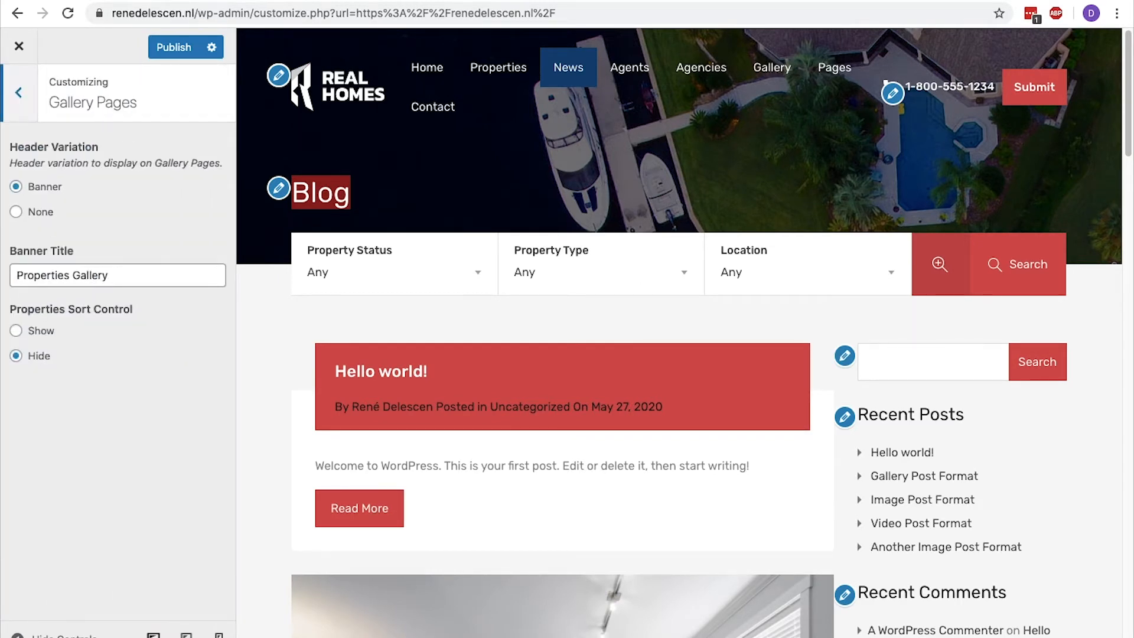
{"action": "left_click", "coordinate": [23, 94]}
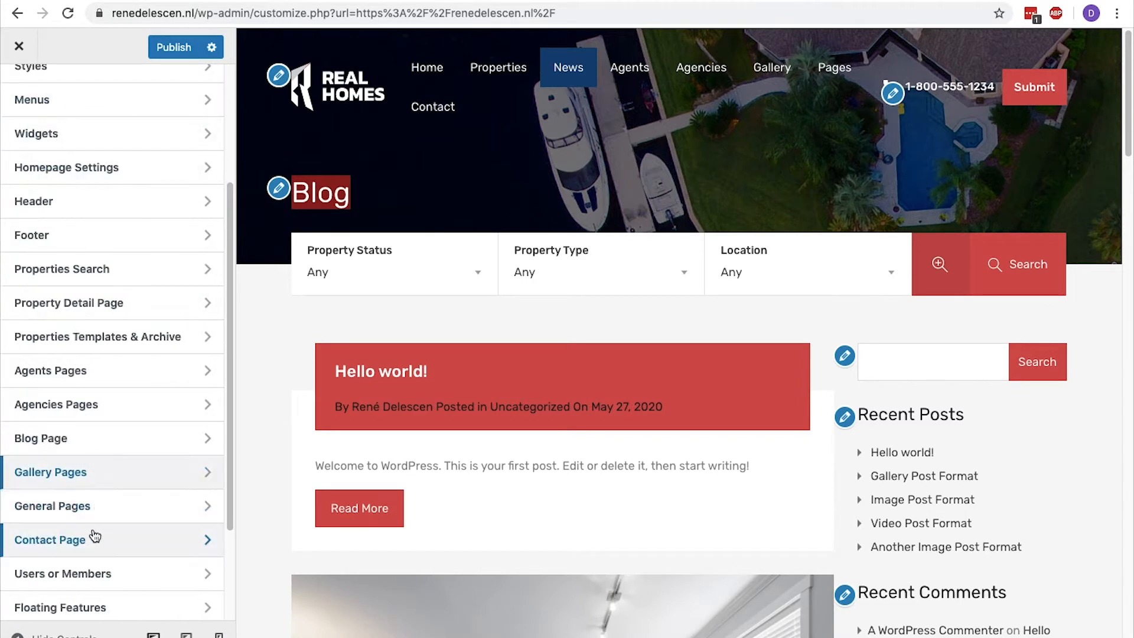
{"action": "left_click", "coordinate": [93, 537]}
{"action": "left_click", "coordinate": [19, 101]}
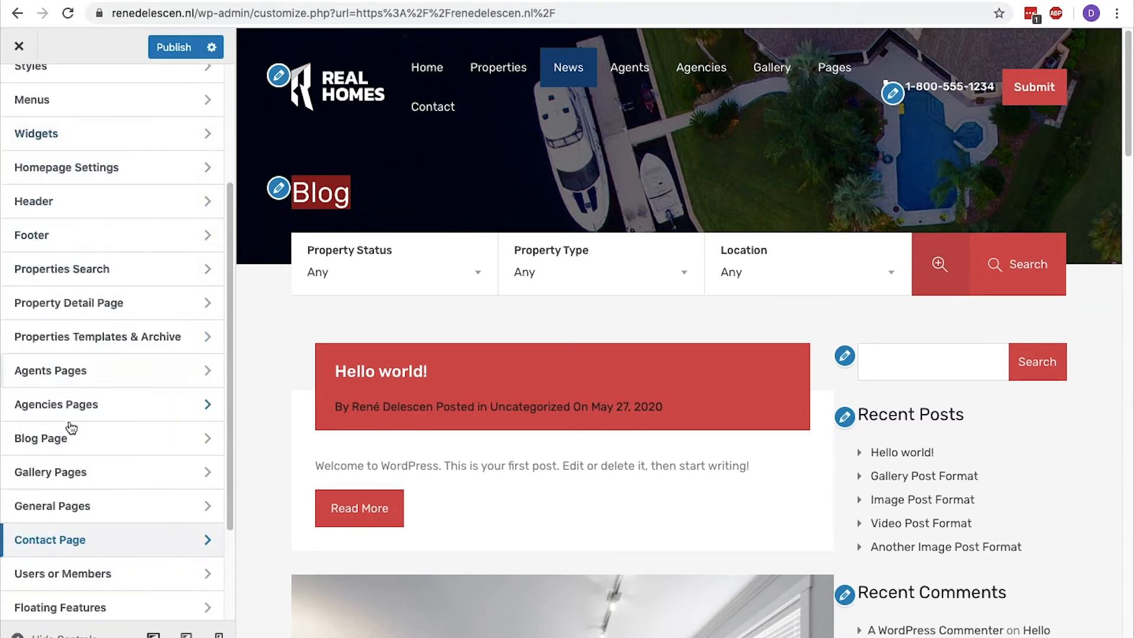
{"action": "scroll", "coordinate": [69, 591], "scroll_direction": "down", "scroll_amount": 4}
{"action": "left_click", "coordinate": [102, 367]}
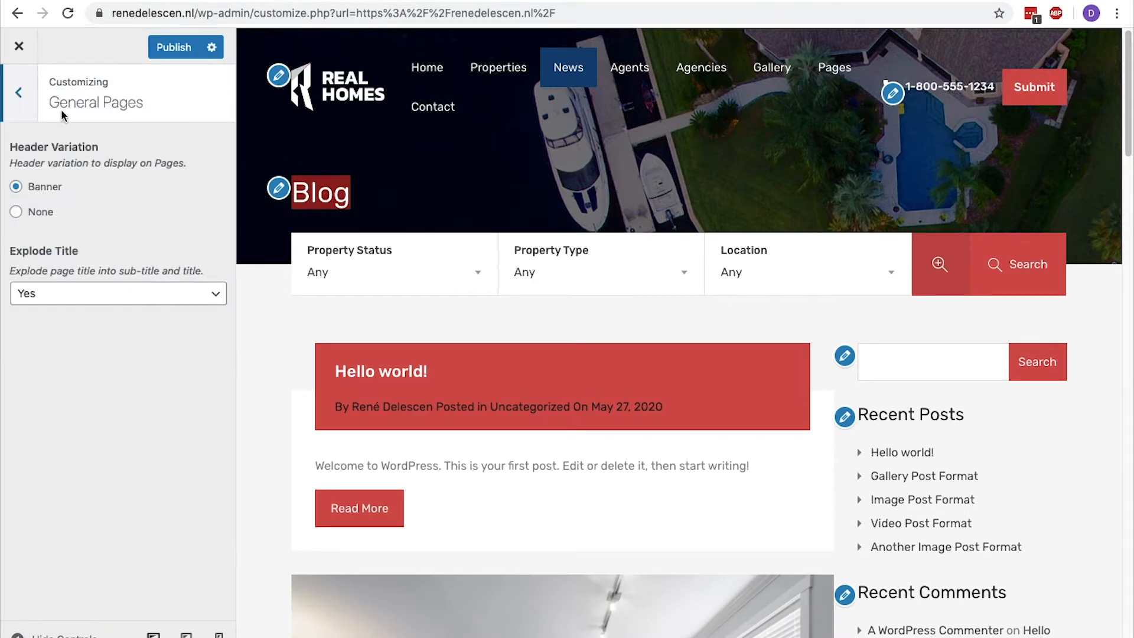
{"action": "left_click", "coordinate": [20, 94]}
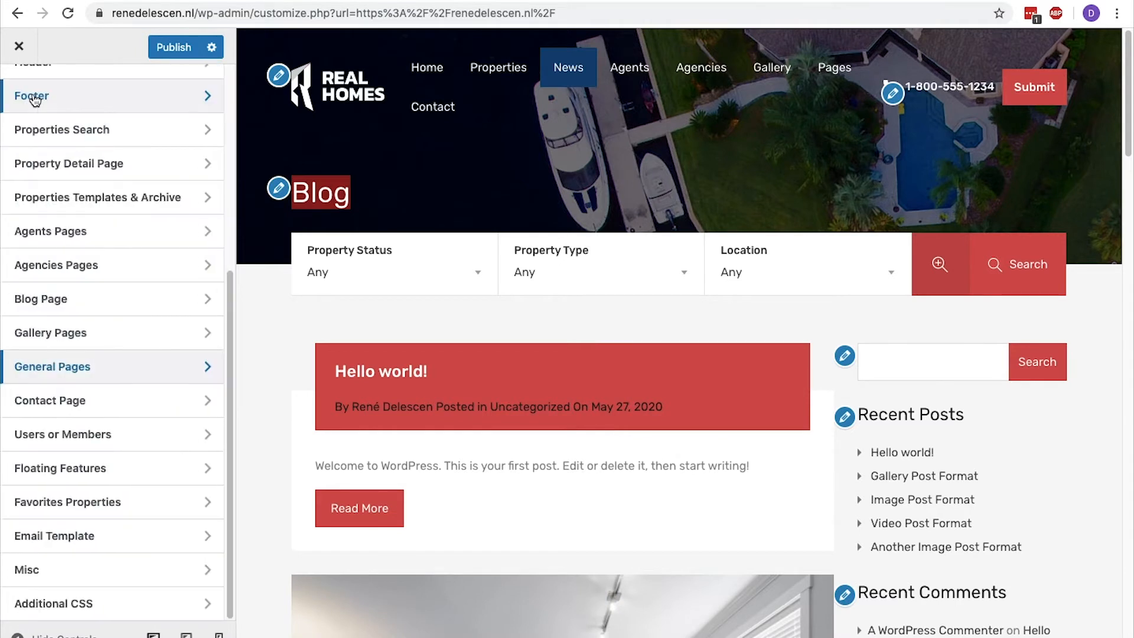
Examine the Restrict Admin Side Access options in the Basic settings for Users or Members.
{"action": "left_click", "coordinate": [96, 432]}
{"action": "left_click", "coordinate": [152, 153]}
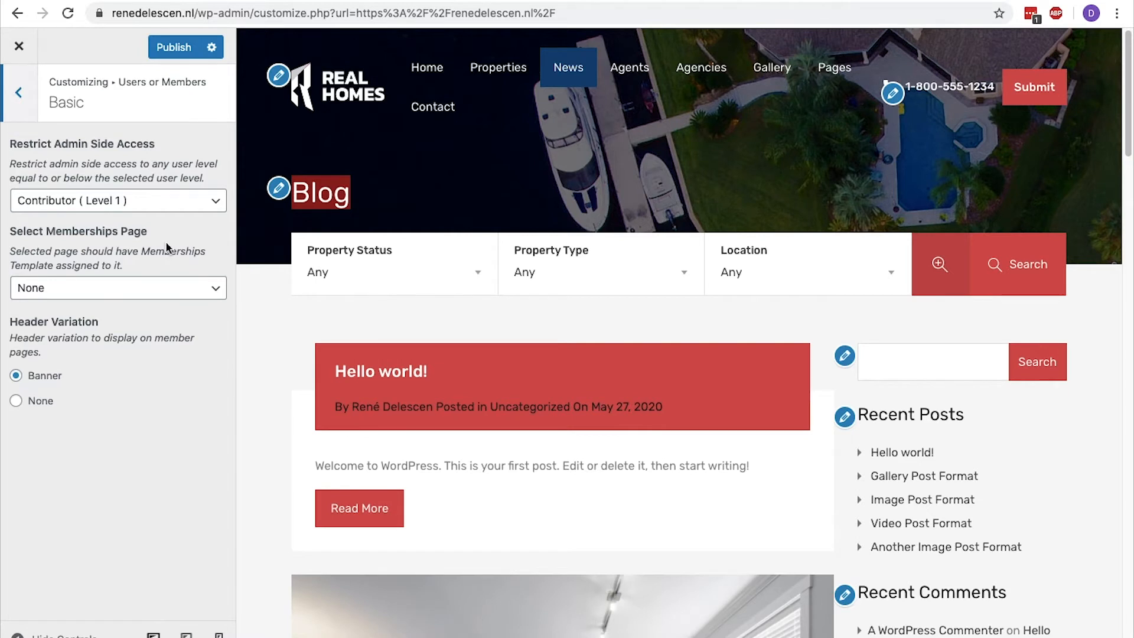
{"action": "left_click", "coordinate": [170, 207]}
{"action": "left_click", "coordinate": [171, 204]}
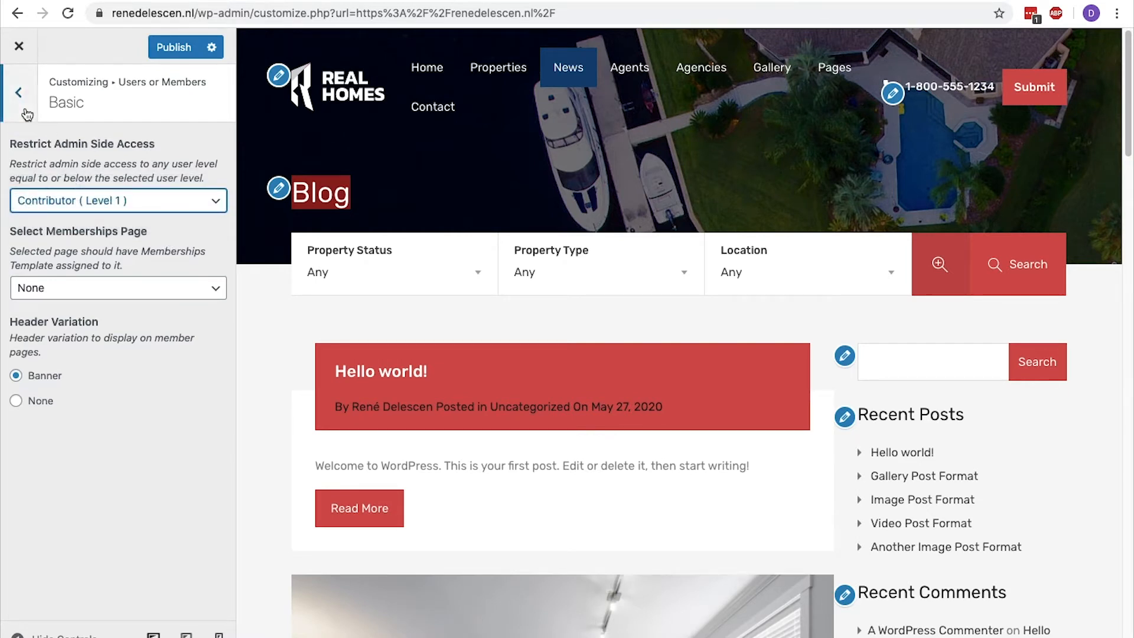
{"action": "left_click", "coordinate": [18, 92]}
Examine the page choices for Select Edit Profile Page in the Users or Members settings.
{"action": "left_click", "coordinate": [88, 186]}
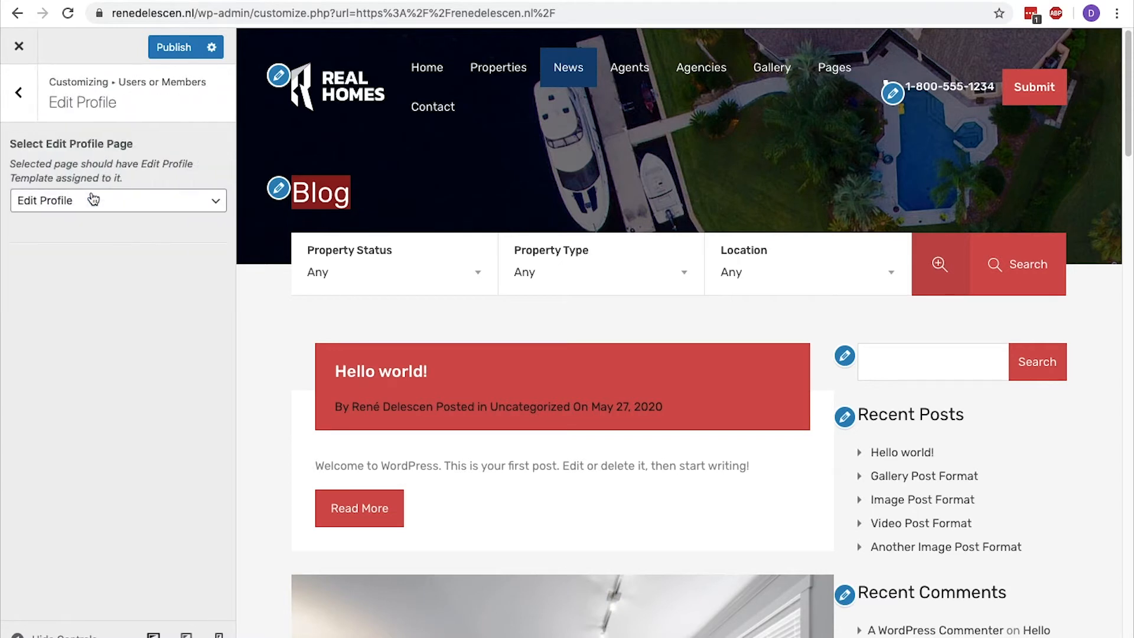
{"action": "left_click", "coordinate": [109, 200]}
{"action": "left_click", "coordinate": [110, 208]}
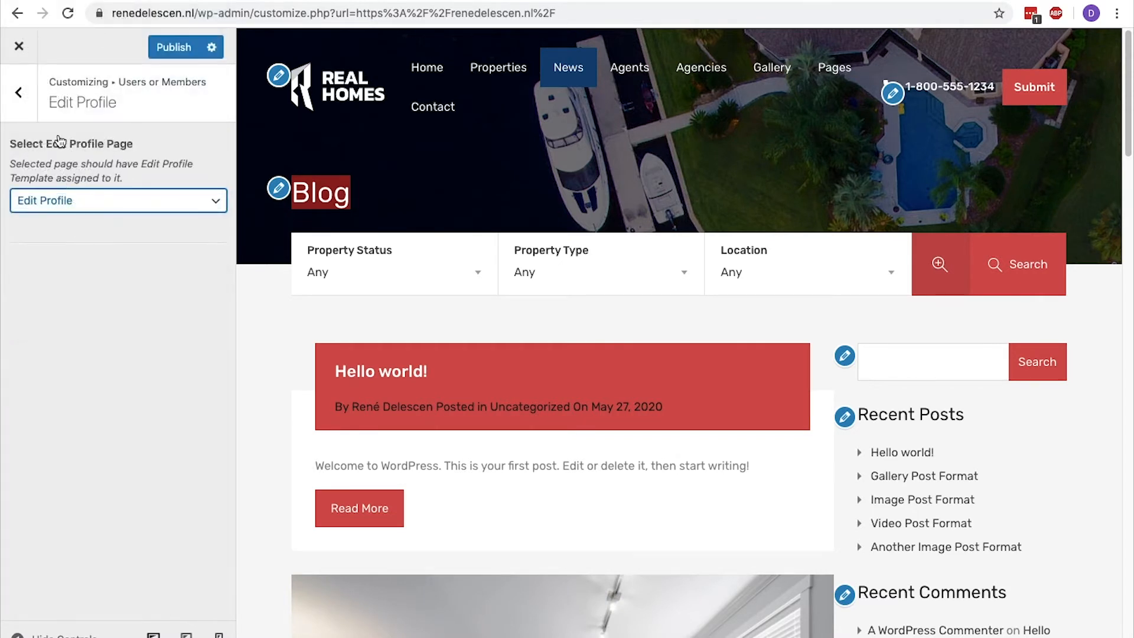
{"action": "left_click", "coordinate": [35, 111]}
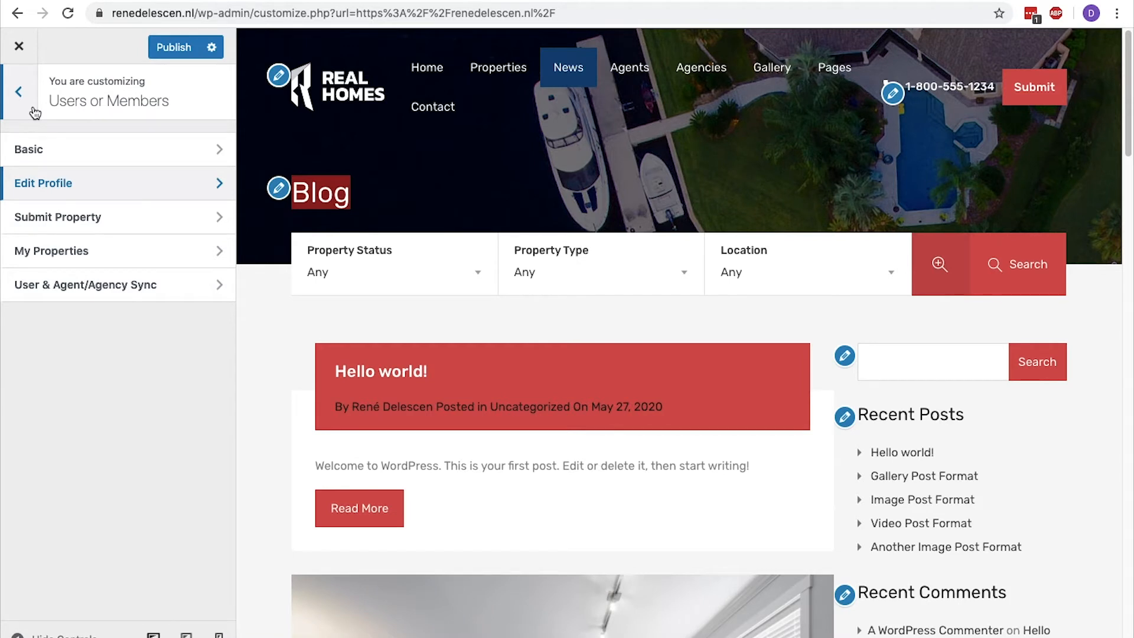
Enable Guest Property Submission in the Submit Property settings and review the fields offered for the submit form.
{"action": "left_click", "coordinate": [83, 217]}
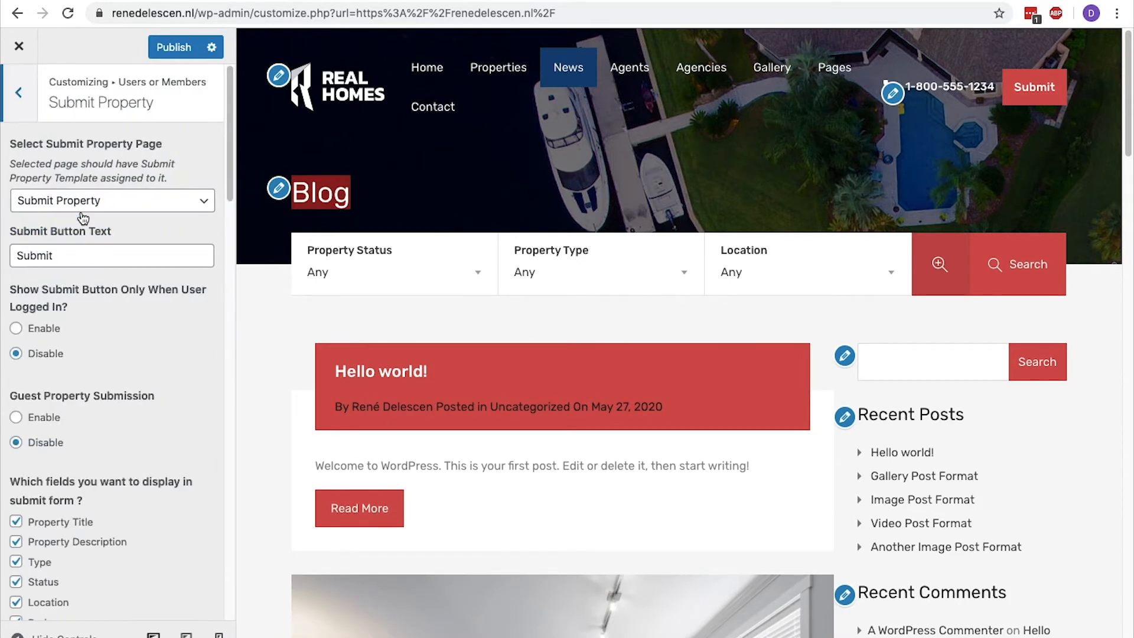
{"action": "left_click", "coordinate": [16, 418]}
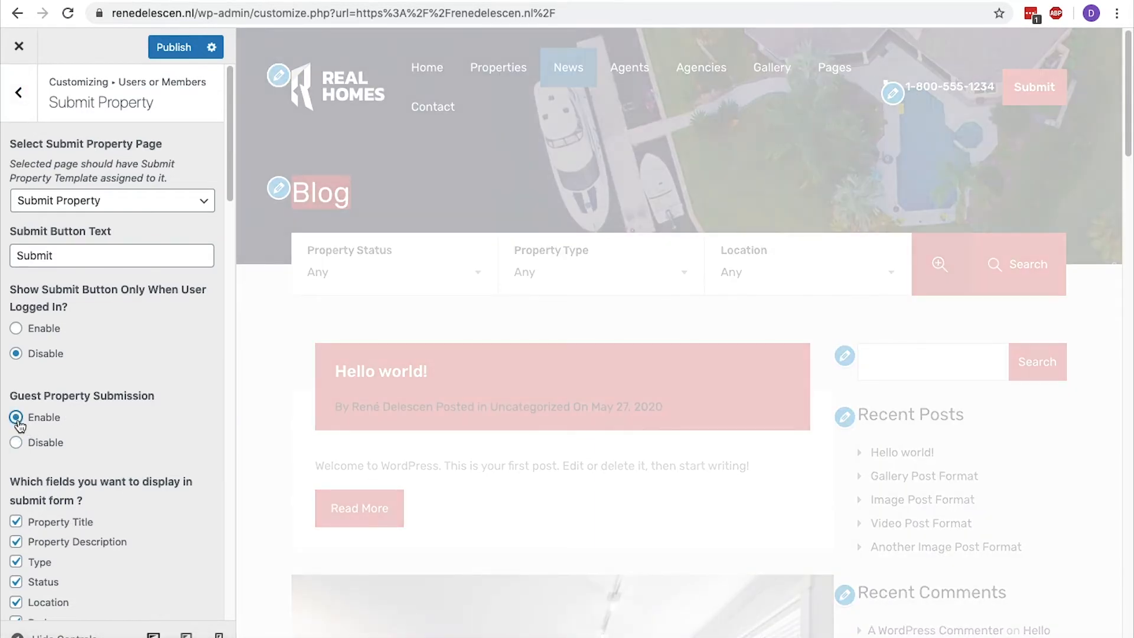
{"action": "scroll", "coordinate": [19, 426], "scroll_direction": "down", "scroll_amount": 1}
{"action": "scroll", "coordinate": [20, 424], "scroll_direction": "down", "scroll_amount": 10}
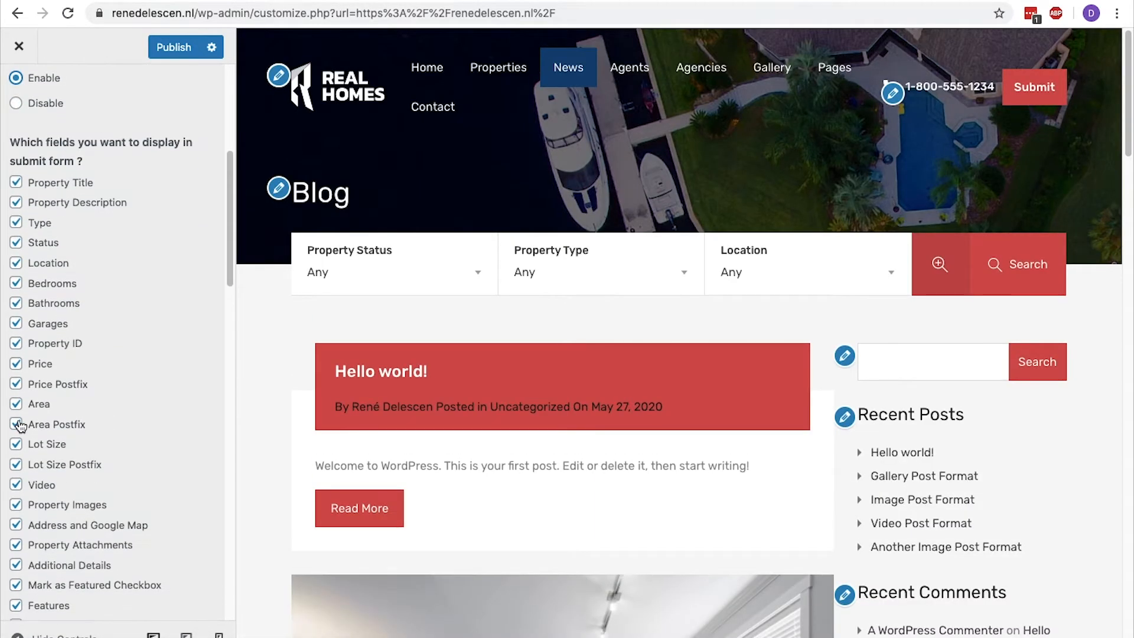
{"action": "left_click_drag", "start_coordinate": [10, 142], "coordinate": [84, 159]}
Examine the remaining Submit Property settings, including the email address that receives submission notices.
{"action": "scroll", "coordinate": [84, 159], "scroll_direction": "down", "scroll_amount": 15}
{"action": "scroll", "coordinate": [84, 159], "scroll_direction": "down", "scroll_amount": 3}
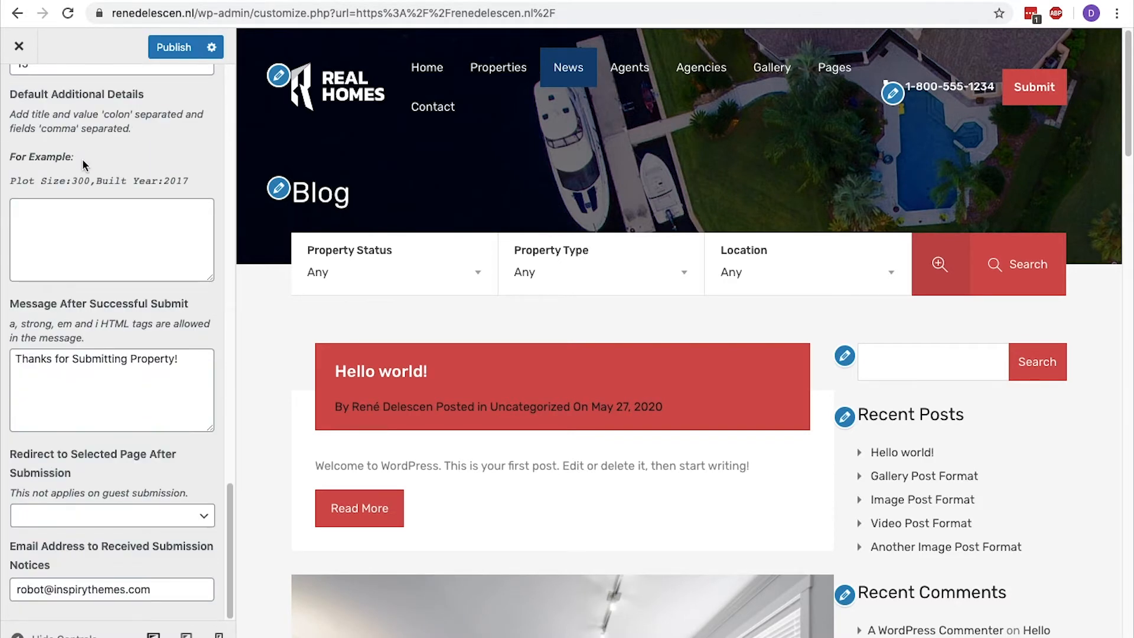
{"action": "left_click_drag", "start_coordinate": [166, 586], "coordinate": [9, 588]}
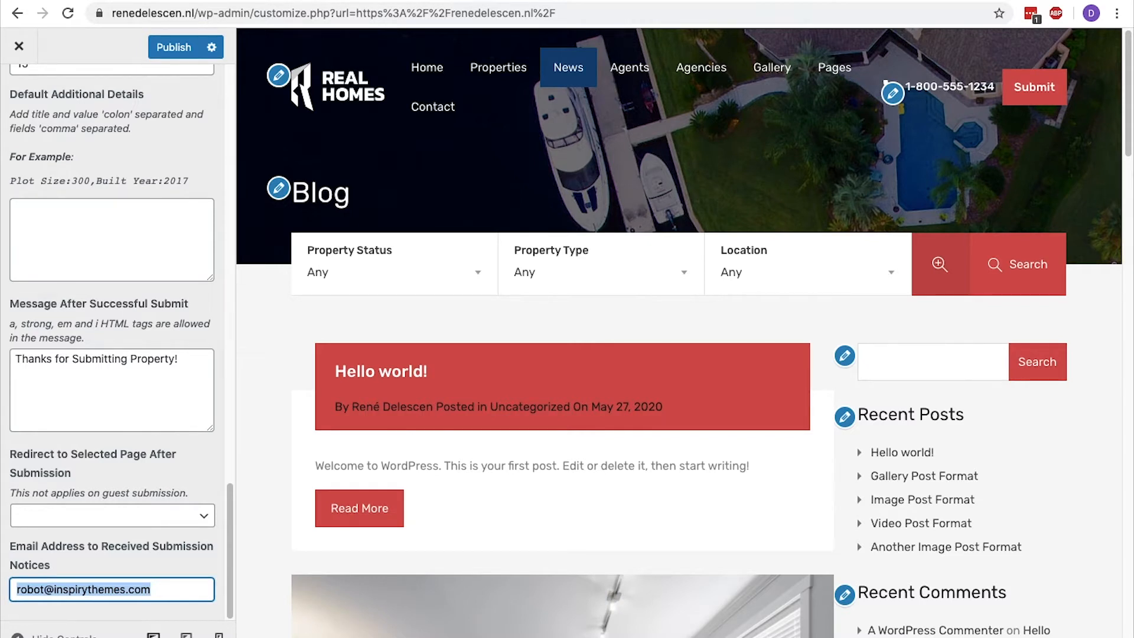
{"action": "scroll", "coordinate": [177, 568], "scroll_direction": "up", "scroll_amount": 5}
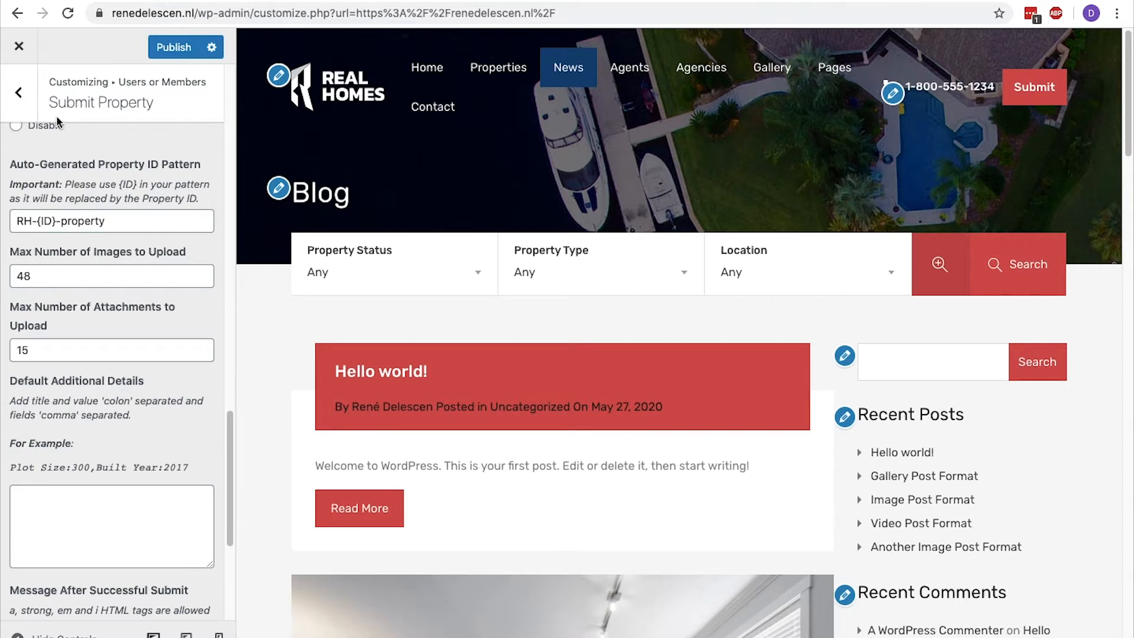
{"action": "left_click", "coordinate": [19, 94]}
Look through the My Properties and User & Agent/Agency Sync settings for Users or Members.
{"action": "left_click", "coordinate": [77, 250]}
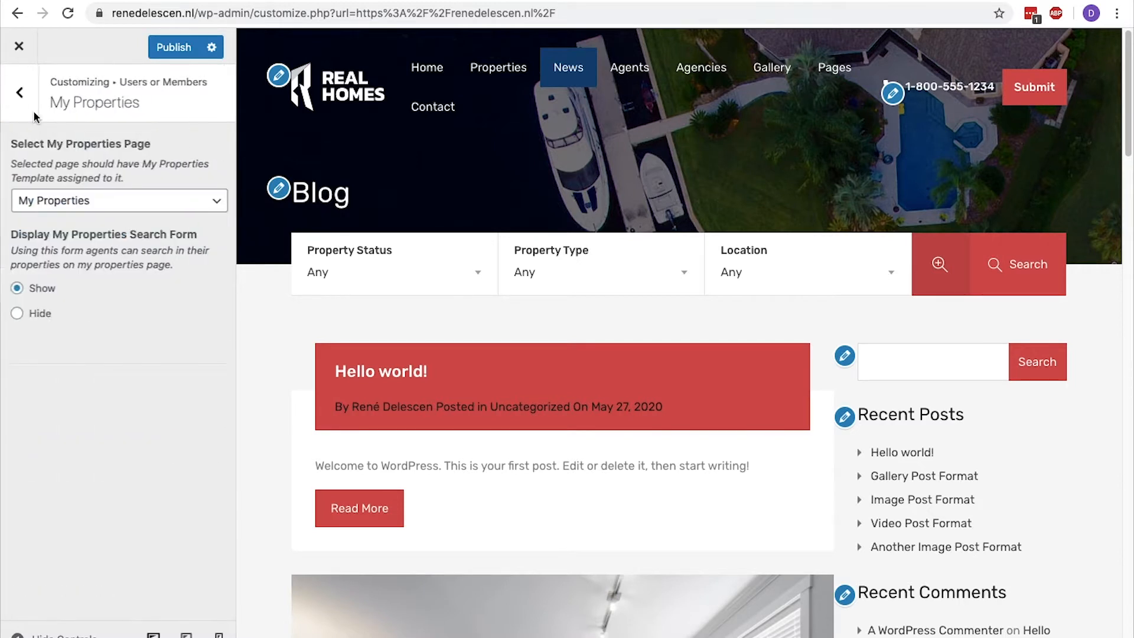
{"action": "left_click", "coordinate": [19, 97]}
{"action": "left_click", "coordinate": [98, 285]}
{"action": "left_click", "coordinate": [19, 92]}
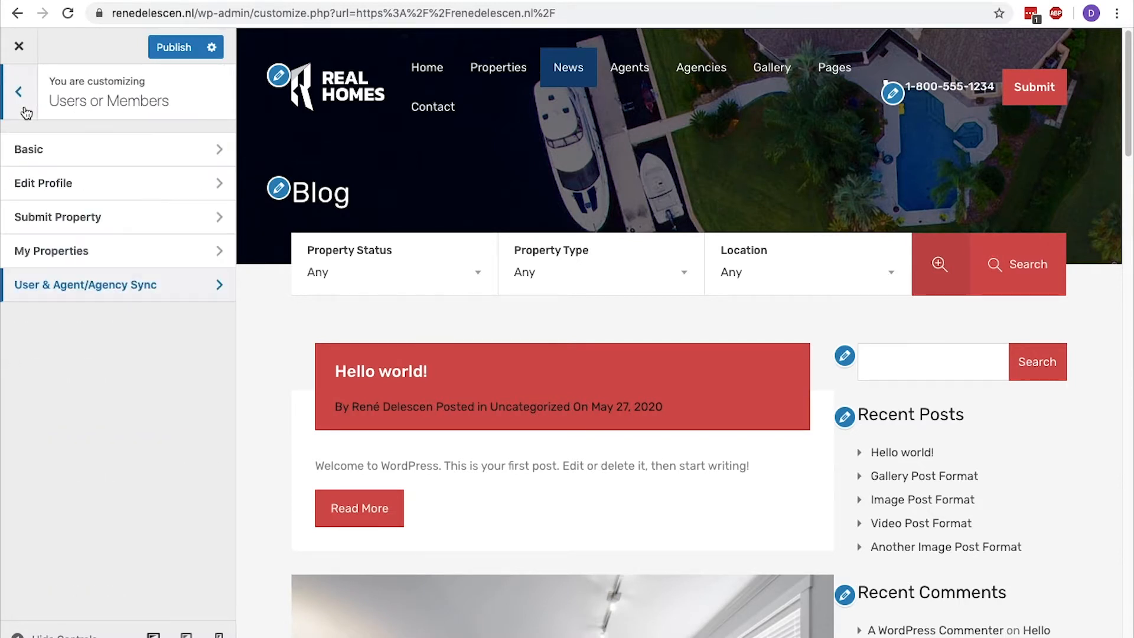
{"action": "left_click", "coordinate": [19, 92]}
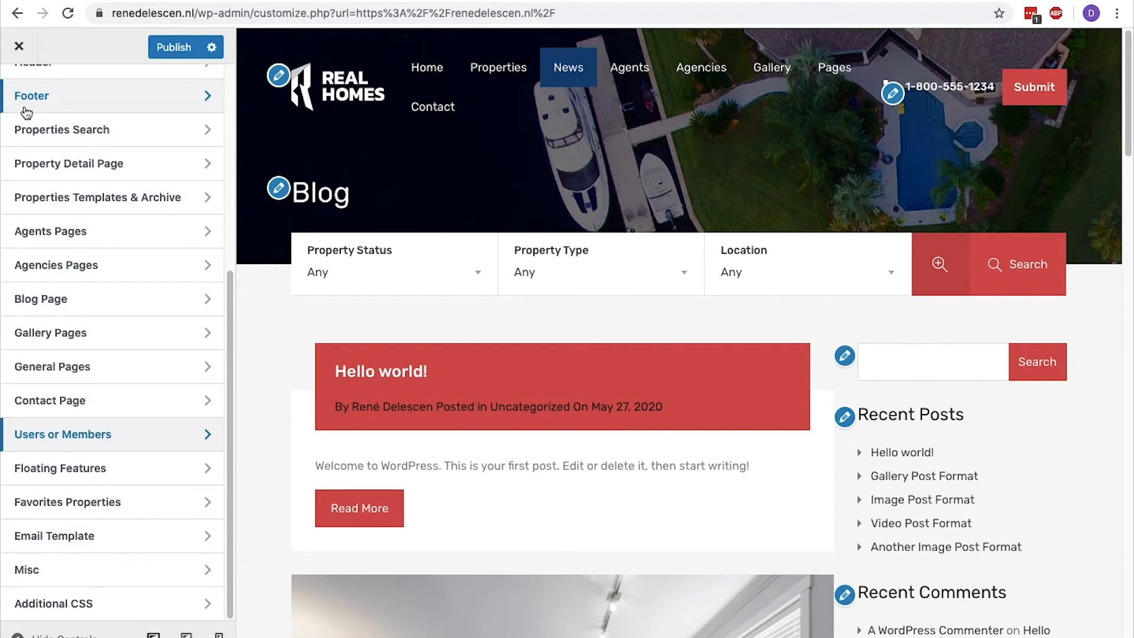
View the Basics settings of Floating Features and return to the main customization sections.
{"action": "left_click", "coordinate": [112, 469]}
{"action": "left_click", "coordinate": [179, 155]}
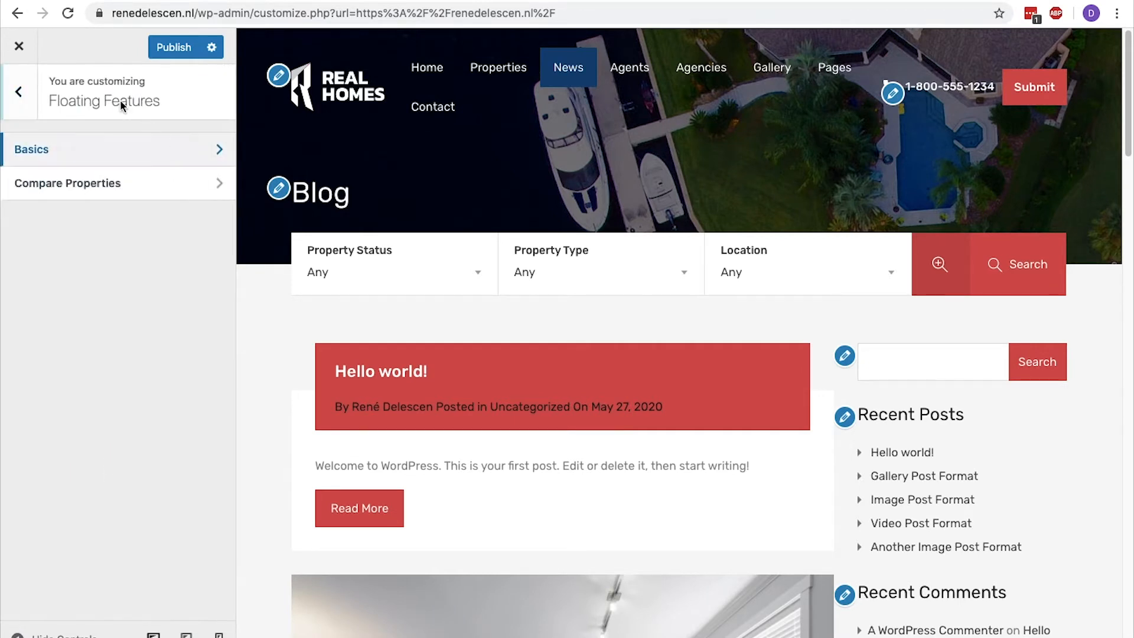
{"action": "left_click", "coordinate": [19, 92]}
{"action": "left_click", "coordinate": [19, 92]}
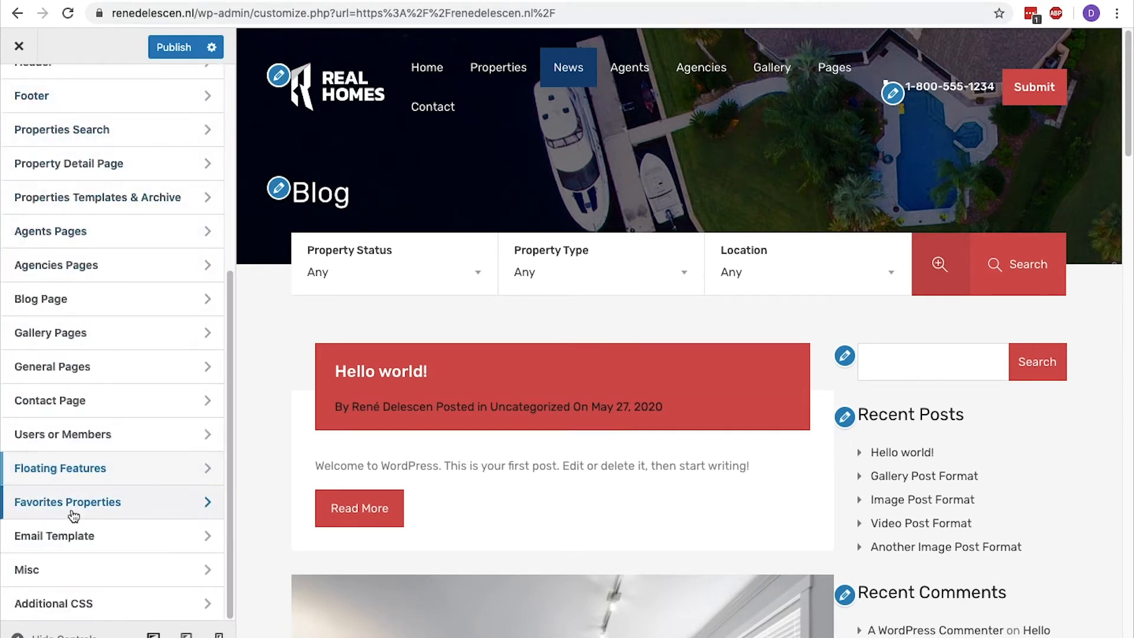
Look through the Favorites Properties, Email Template and Misc settings, returning to the main customization sections.
{"action": "left_click", "coordinate": [35, 504]}
{"action": "left_click", "coordinate": [19, 118]}
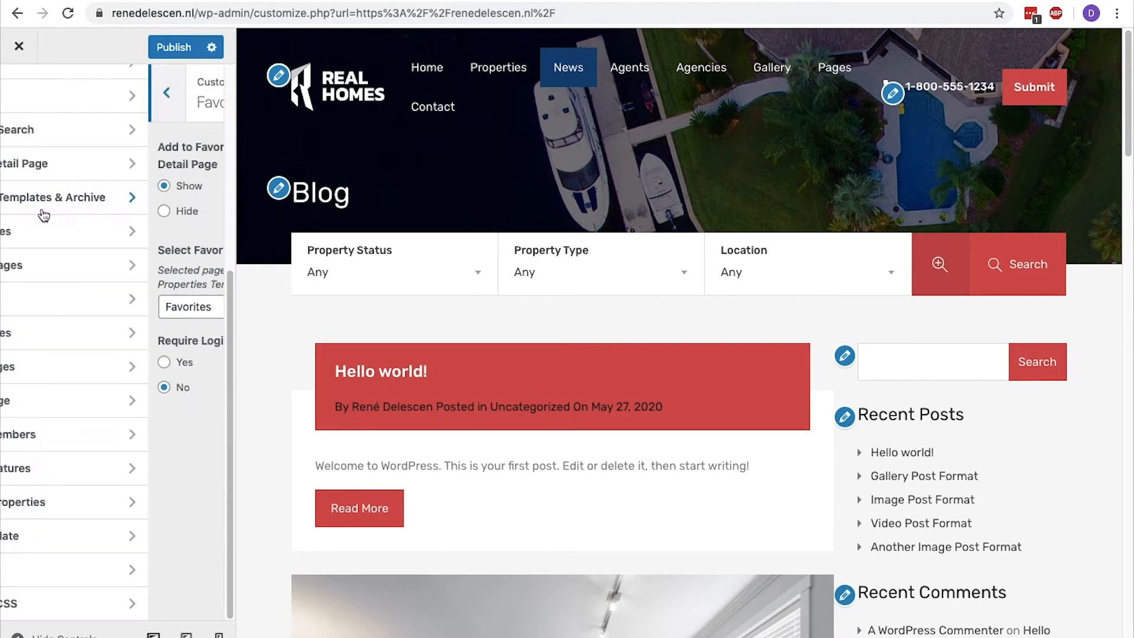
{"action": "left_click", "coordinate": [76, 546]}
{"action": "left_click", "coordinate": [19, 92]}
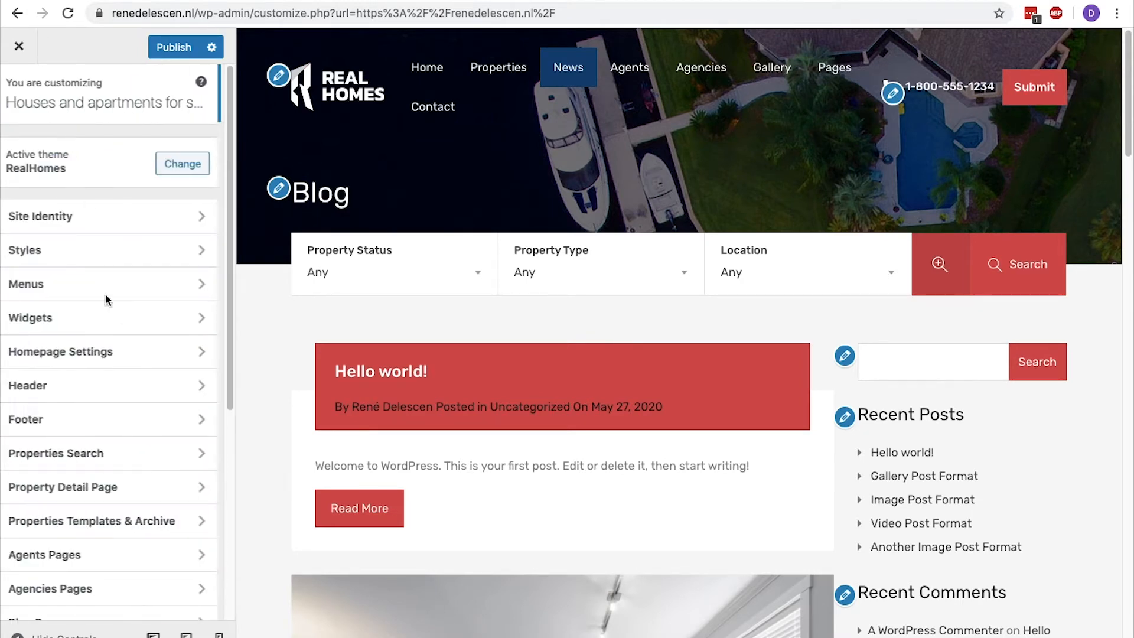
{"action": "scroll", "coordinate": [99, 250], "scroll_direction": "down", "scroll_amount": 6}
{"action": "left_click", "coordinate": [58, 572]}
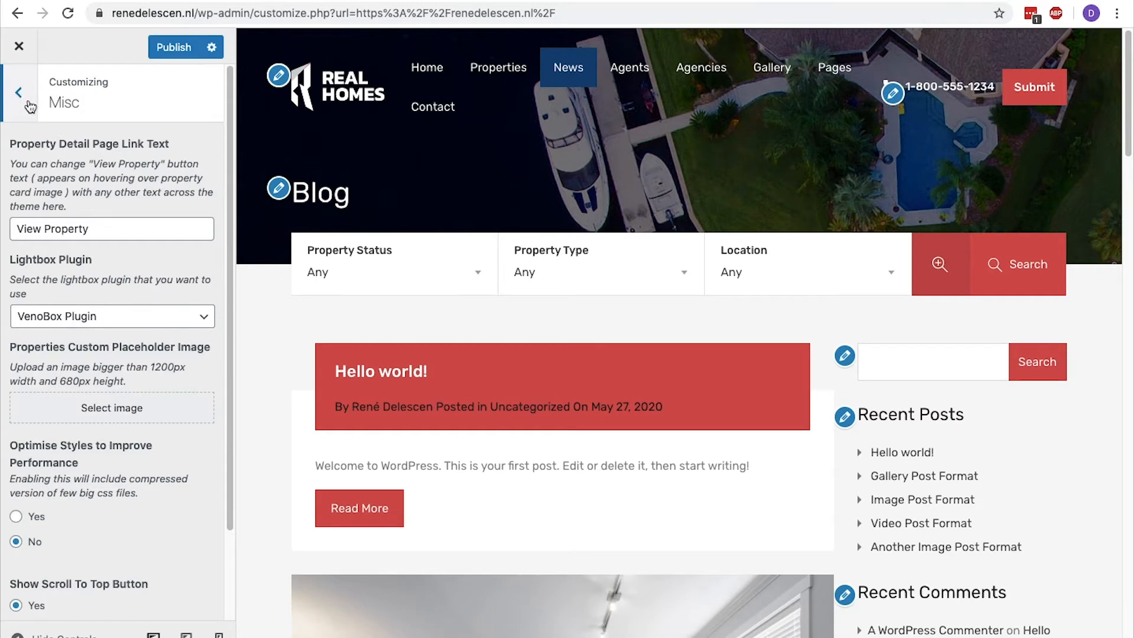
{"action": "left_click", "coordinate": [28, 104]}
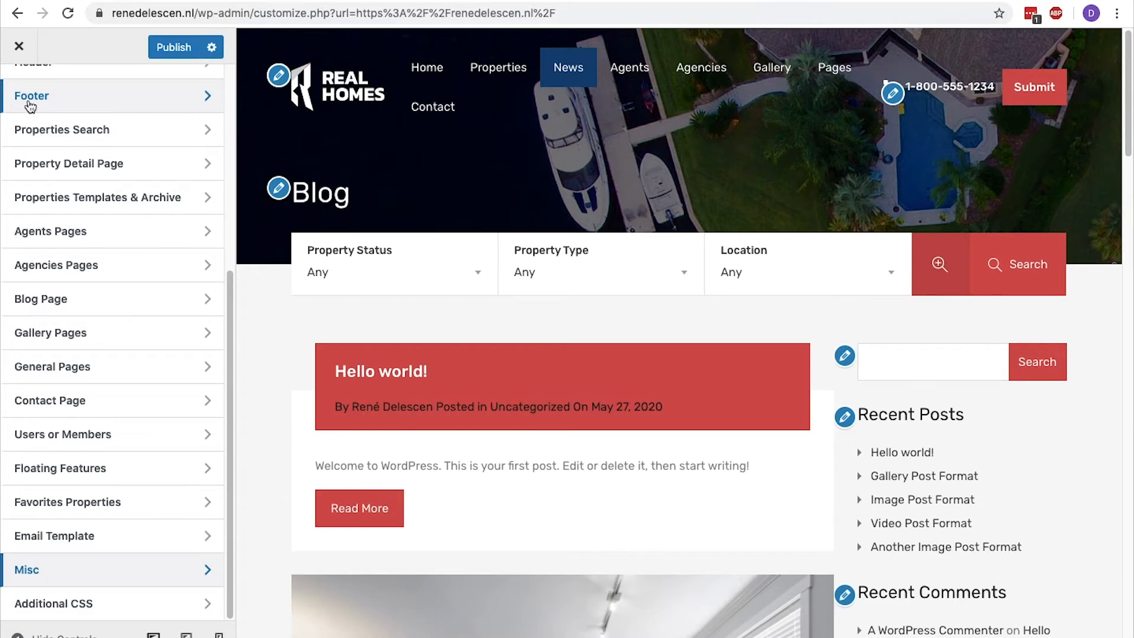
Publish the customization changes and open the homepage for editing with Elementor.
{"action": "left_click", "coordinate": [171, 44]}
{"action": "left_click", "coordinate": [27, 50]}
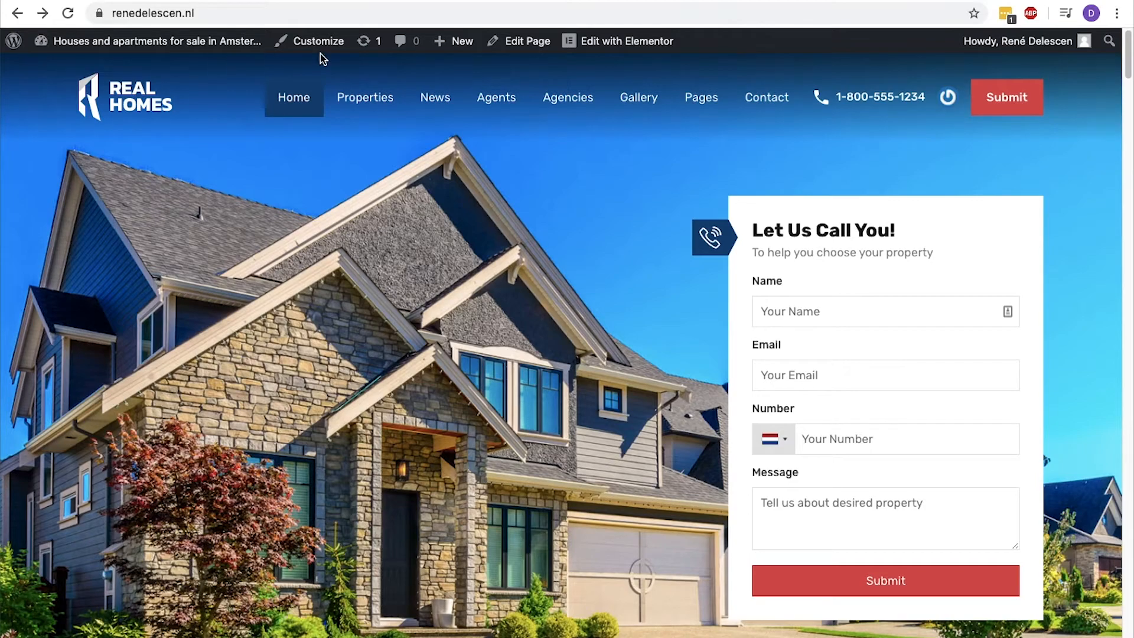
{"action": "left_click", "coordinate": [615, 52]}
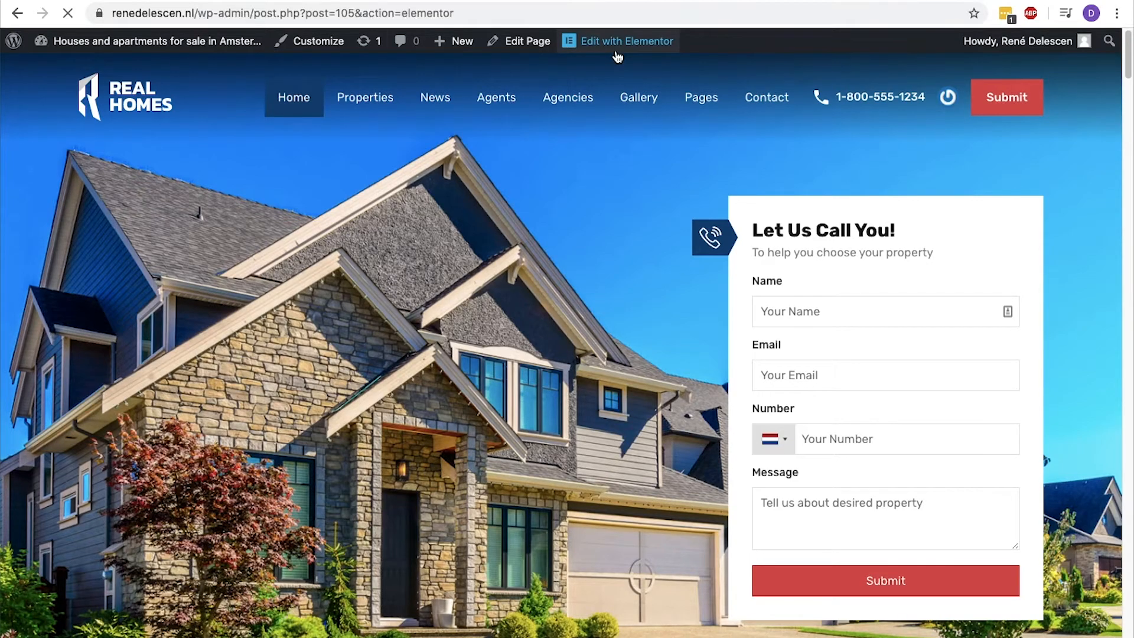
Browse the Elementor widget list and examine the widgets in the RealHomes and RealHomes Classic categories.
{"action": "scroll", "coordinate": [618, 57], "scroll_direction": "down", "scroll_amount": 10}
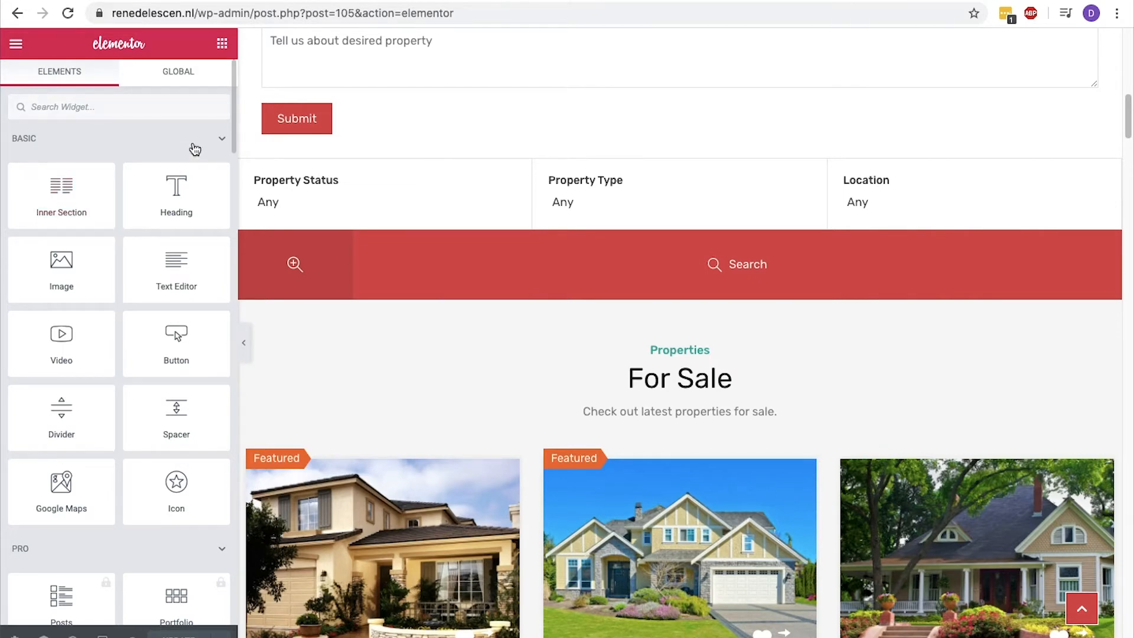
{"action": "scroll", "coordinate": [229, 178], "scroll_direction": "down", "scroll_amount": 10}
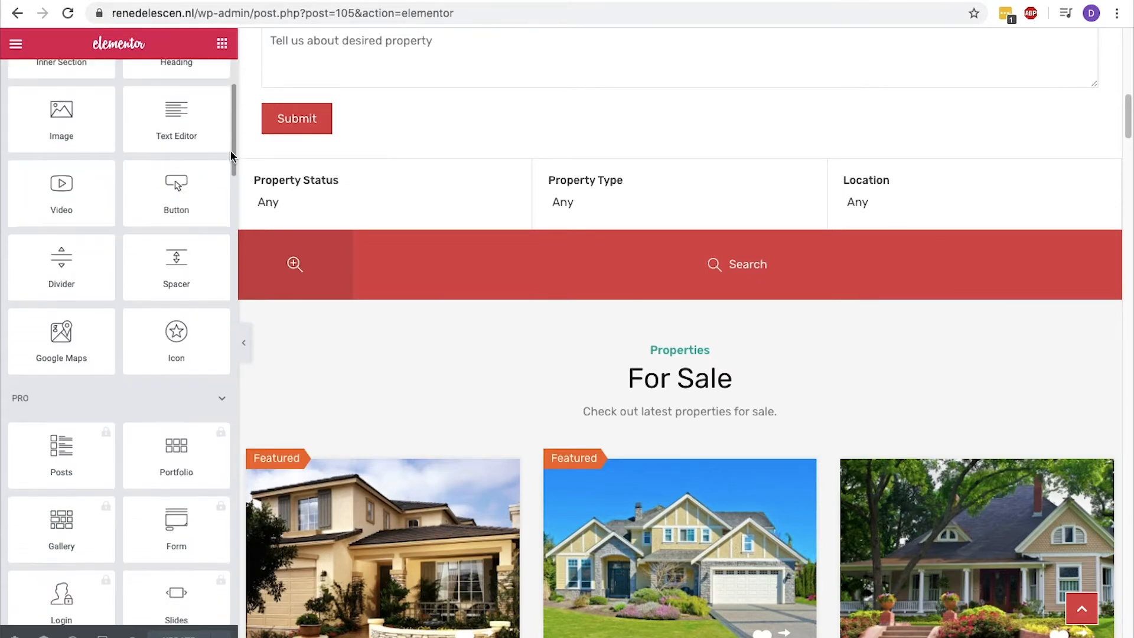
{"action": "scroll", "coordinate": [223, 247], "scroll_direction": "down", "scroll_amount": 10}
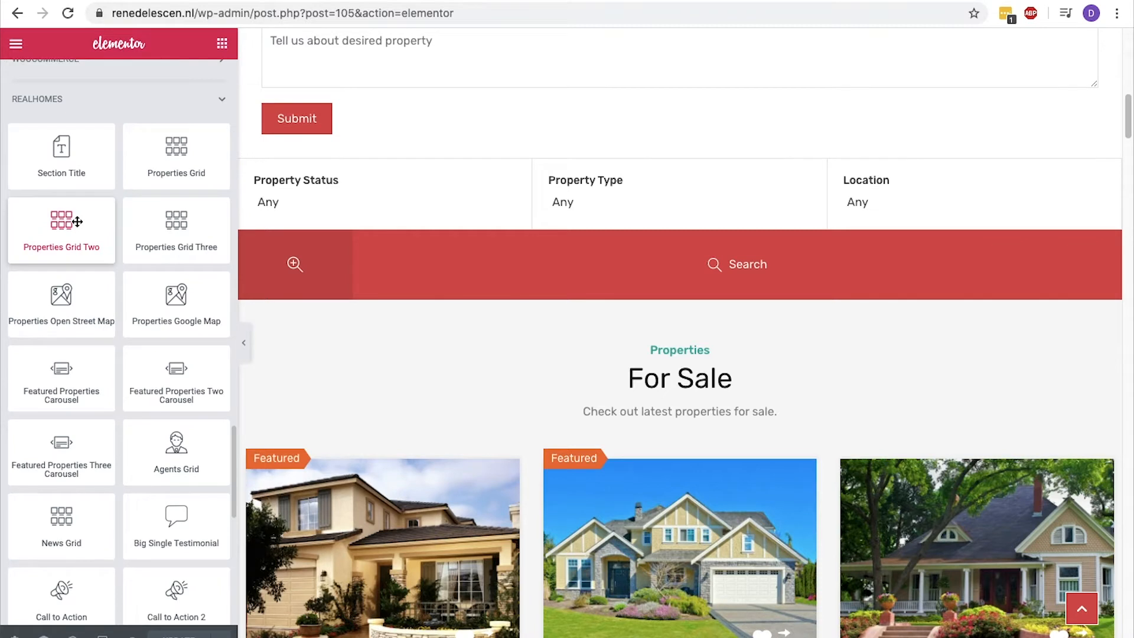
{"action": "left_click_drag", "start_coordinate": [12, 99], "coordinate": [65, 109]}
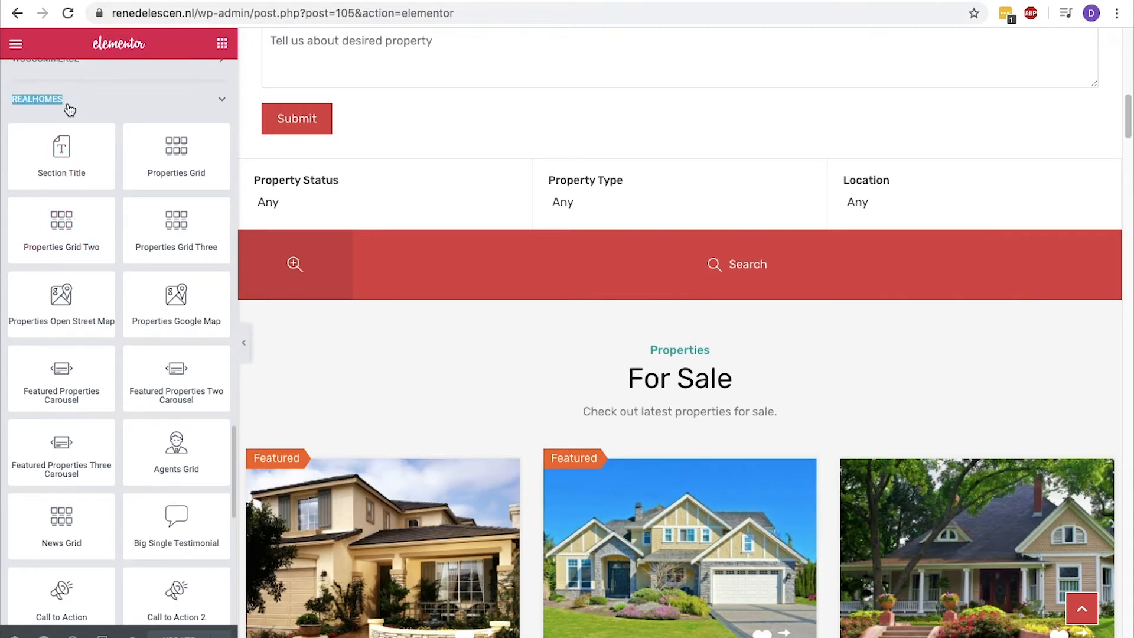
{"action": "left_click", "coordinate": [12, 109]}
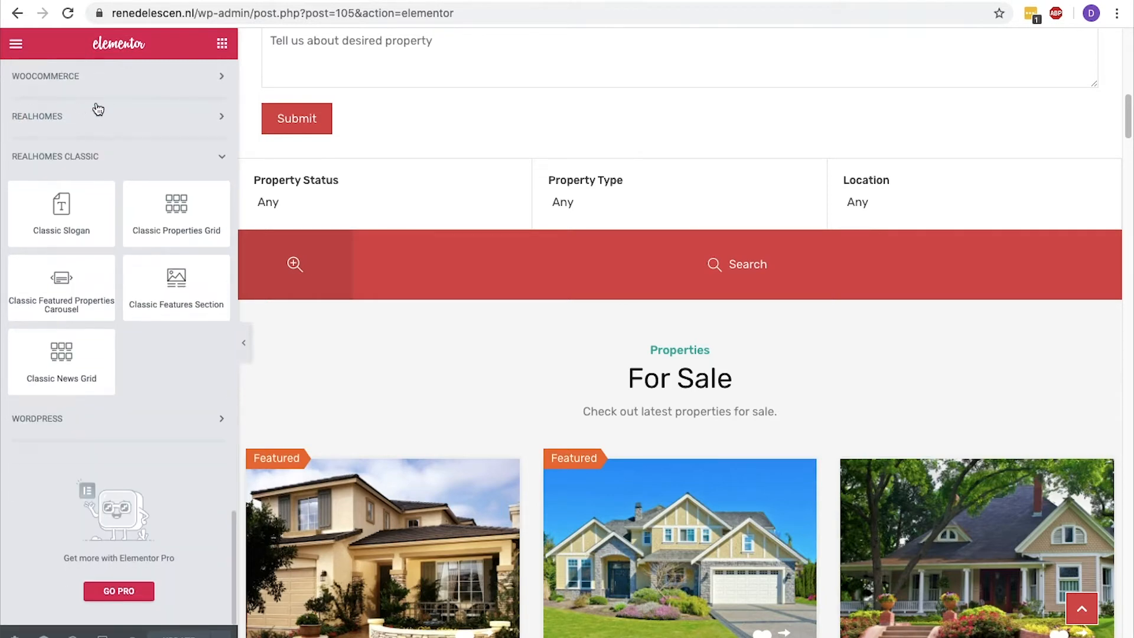
{"action": "left_click", "coordinate": [215, 126]}
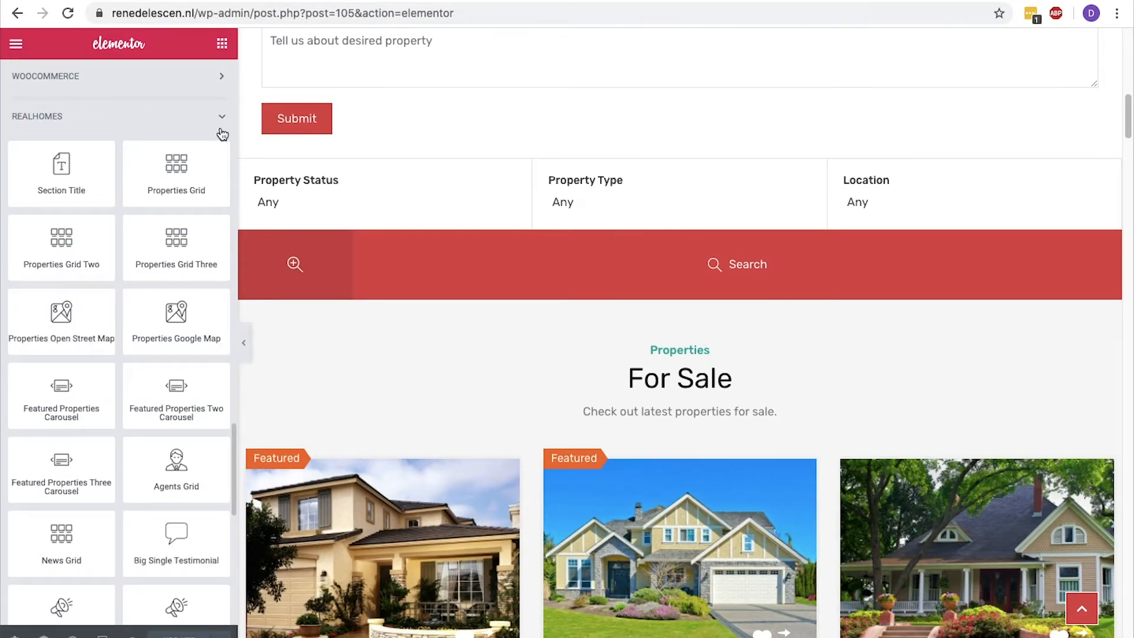
Insert a new section above the For Sale title and place a Classic Slogan widget in it.
{"action": "scroll", "coordinate": [644, 314], "scroll_direction": "down", "scroll_amount": 3}
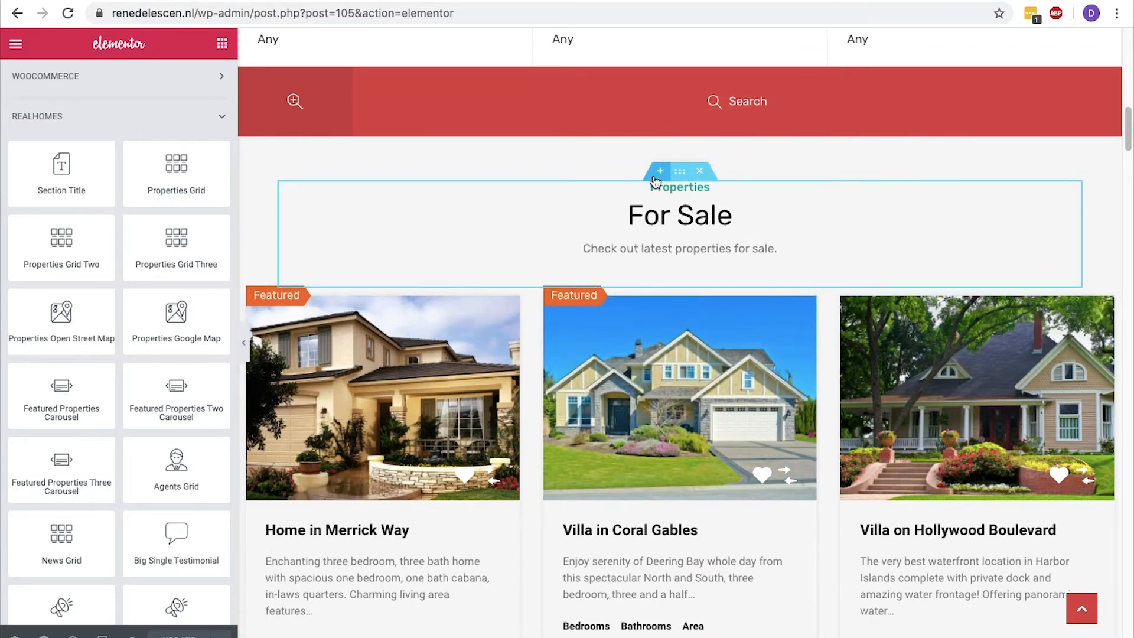
{"action": "left_click", "coordinate": [660, 172]}
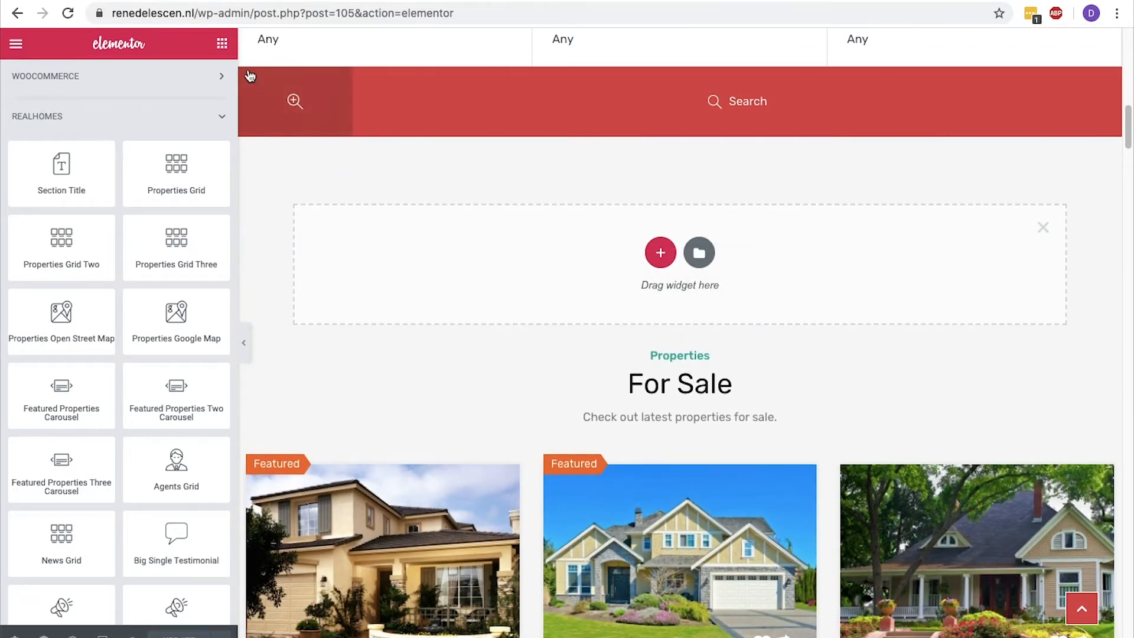
{"action": "left_click", "coordinate": [224, 53]}
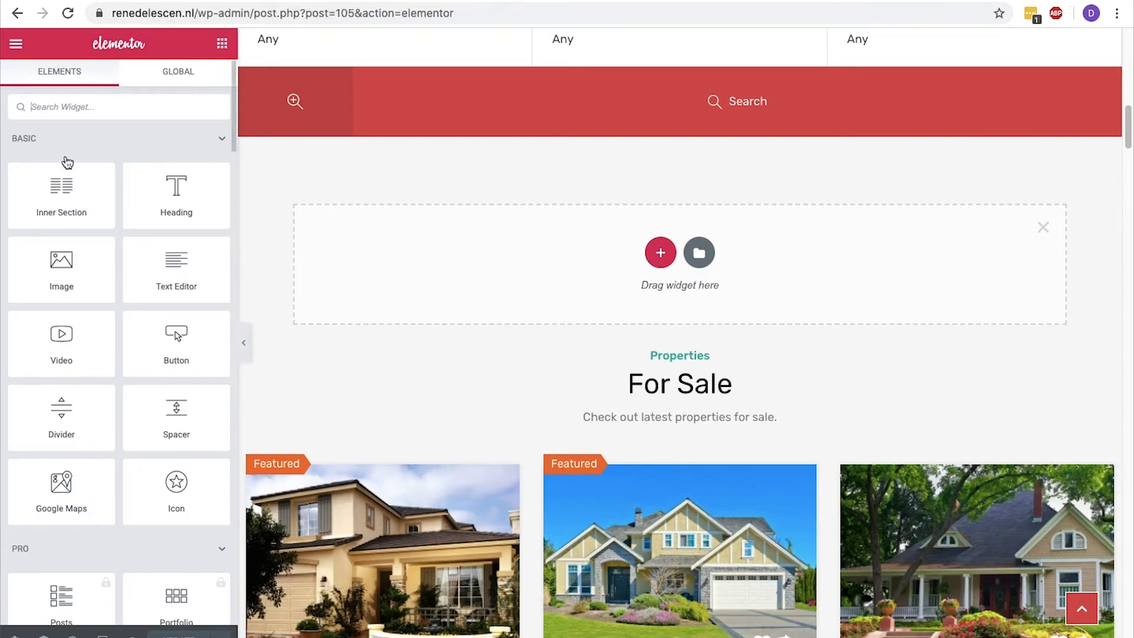
{"action": "scroll", "coordinate": [51, 162], "scroll_direction": "down", "scroll_amount": 15}
{"action": "scroll", "coordinate": [50, 162], "scroll_direction": "up", "scroll_amount": 10}
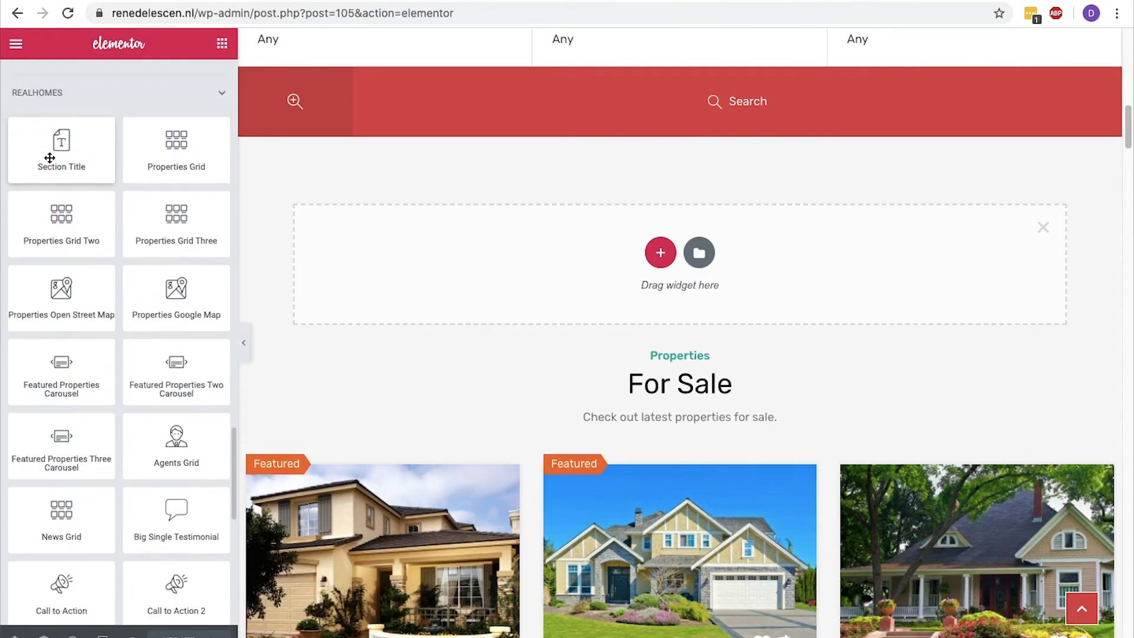
{"action": "scroll", "coordinate": [50, 158], "scroll_direction": "down", "scroll_amount": 5}
{"action": "scroll", "coordinate": [50, 157], "scroll_direction": "down", "scroll_amount": 3}
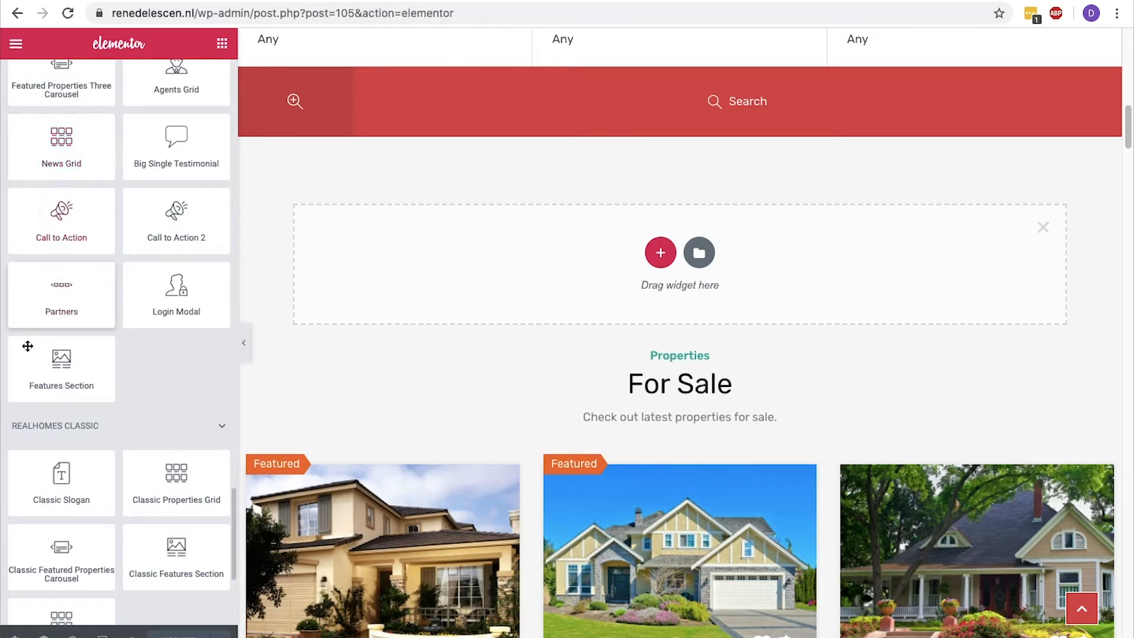
{"action": "left_click_drag", "start_coordinate": [59, 475], "coordinate": [615, 254]}
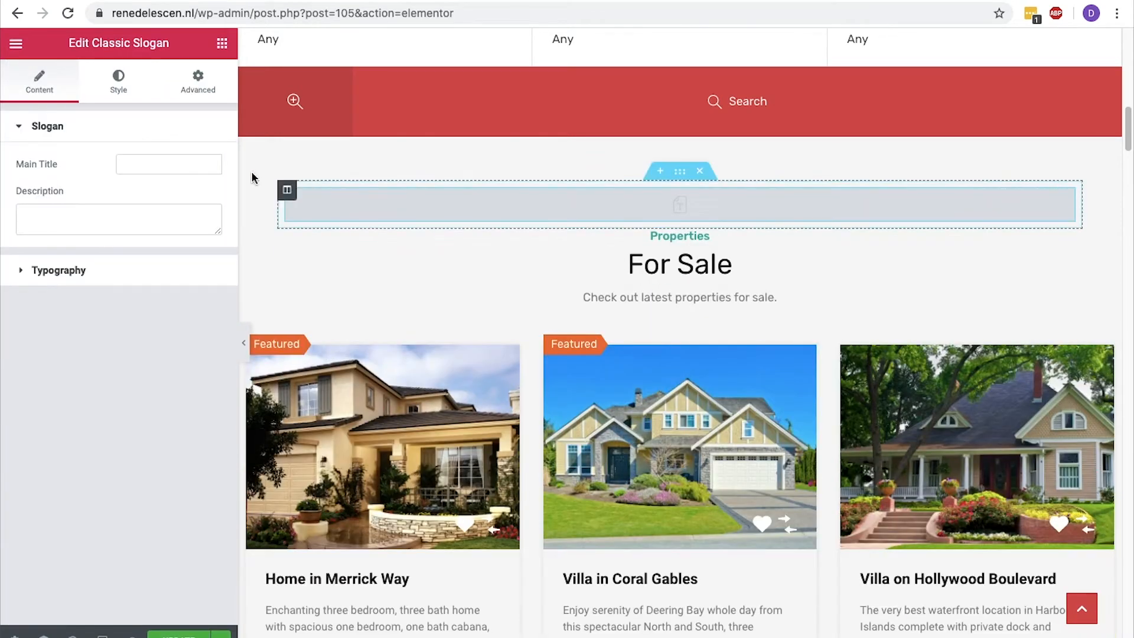
Set the slogan's main title to "We offer the best real estate deals in Amsterdam" and paste a Lorem ipsum paragraph as its description.
{"action": "left_click", "coordinate": [179, 161]}
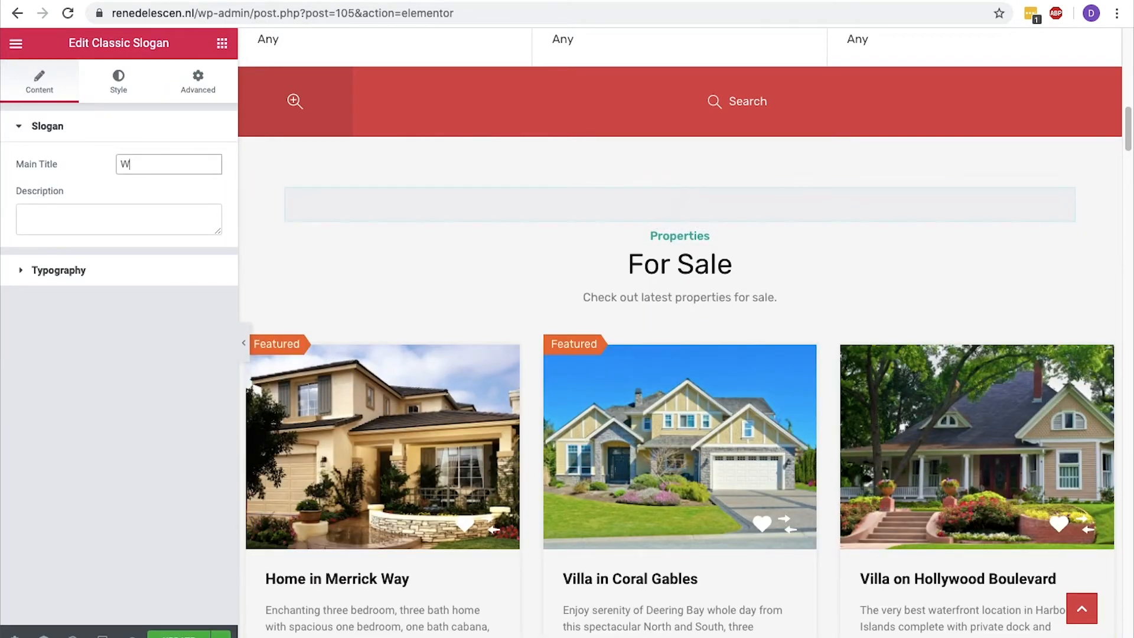
{"action": "type", "text": "We offer the best r"}
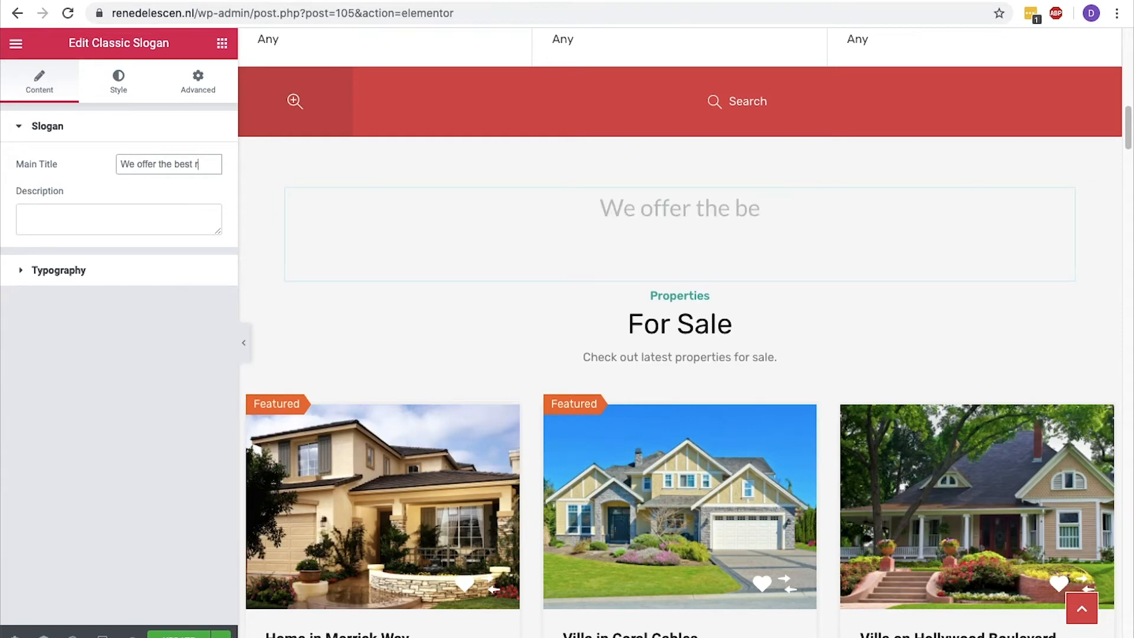
{"action": "type", "text": "eal estate deals in Amsterdam"}
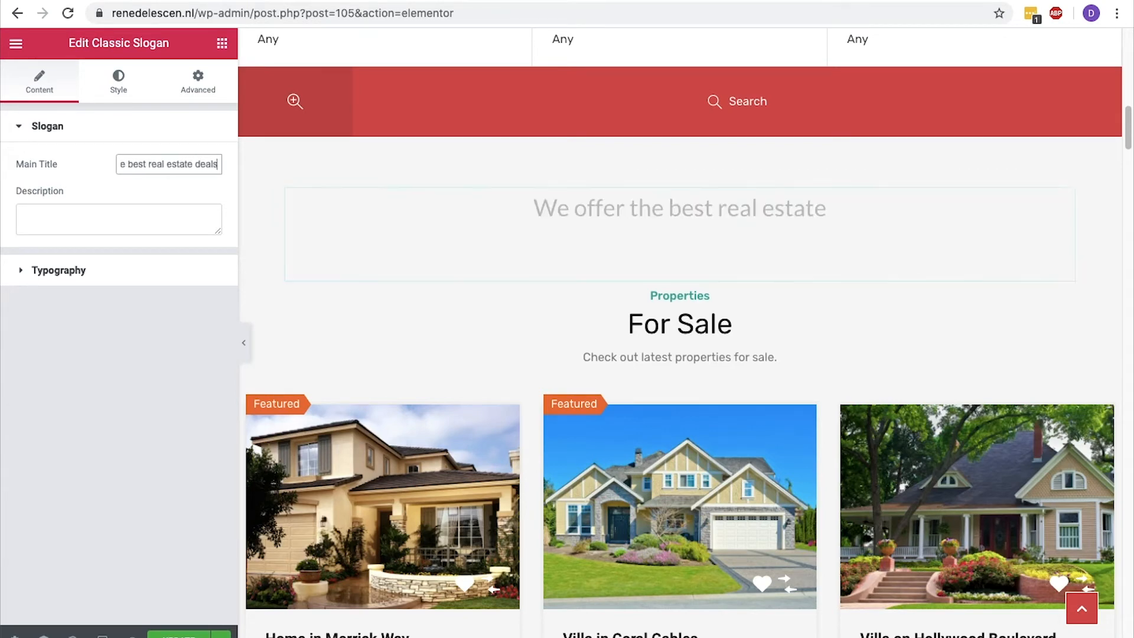
{"action": "left_click", "coordinate": [104, 210]}
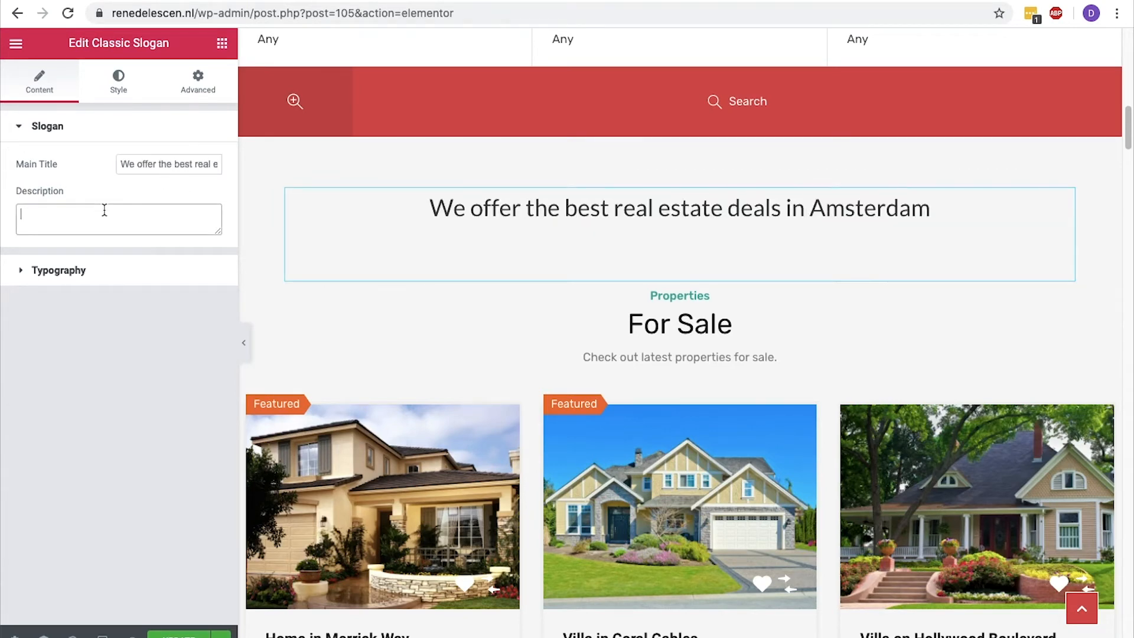
{"action": "type", "text": "Lorem ipsum dolor sit amet, consectetuer adipiscing elit. Aenean commodo ligula eget dolor. Aenean massa. Cum sociis natoque penatibus et magnis dis parturient montes, nascetur ridiculus mus. Donec quam felis, ultricies nec, pellentesque eu, pretium quis, sem."}
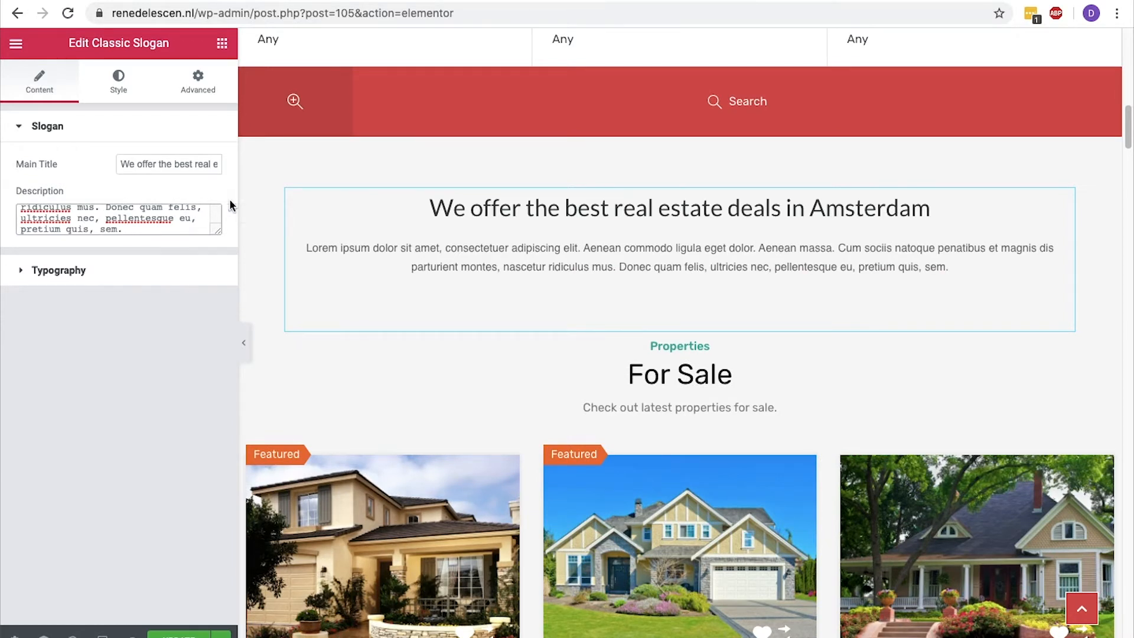
Delete the section containing the Classic Slogan widget above the For Sale title.
{"action": "right_click", "coordinate": [600, 226]}
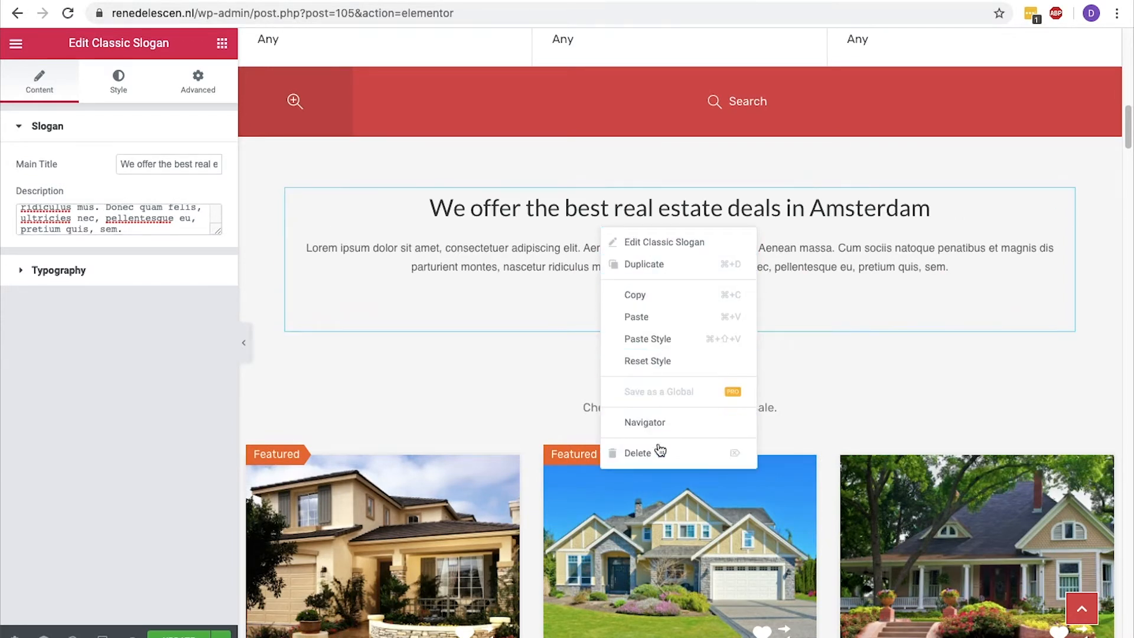
{"action": "left_click", "coordinate": [832, 313]}
{"action": "left_click", "coordinate": [698, 172]}
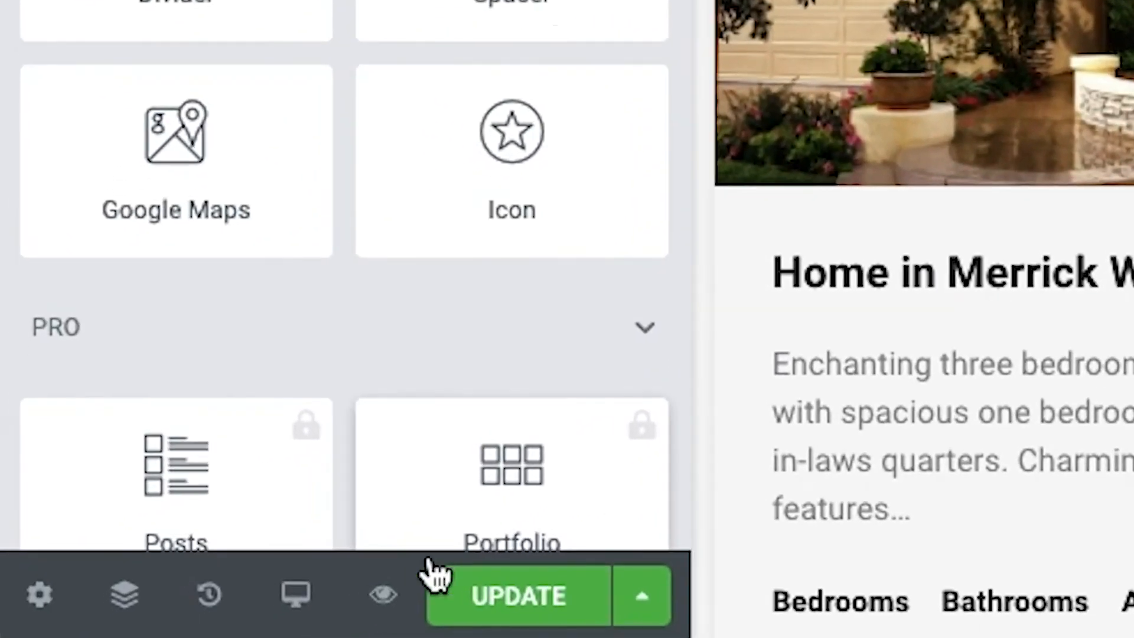
View the page structure in the Navigator, close it, and show the history of editing actions.
{"action": "left_click", "coordinate": [128, 592]}
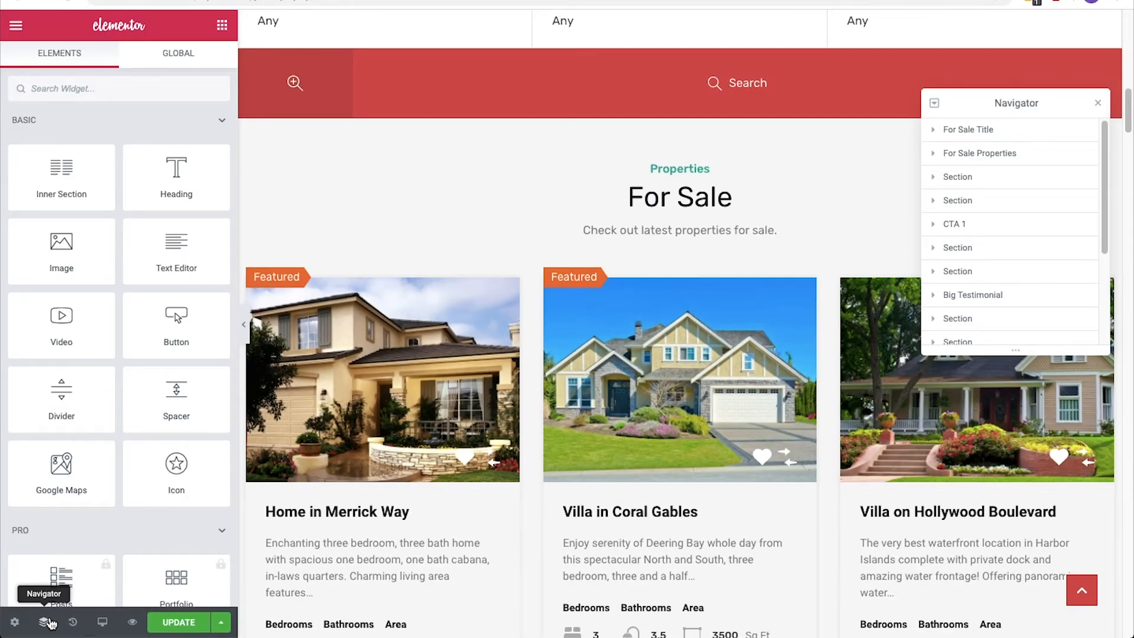
{"action": "left_click", "coordinate": [50, 622]}
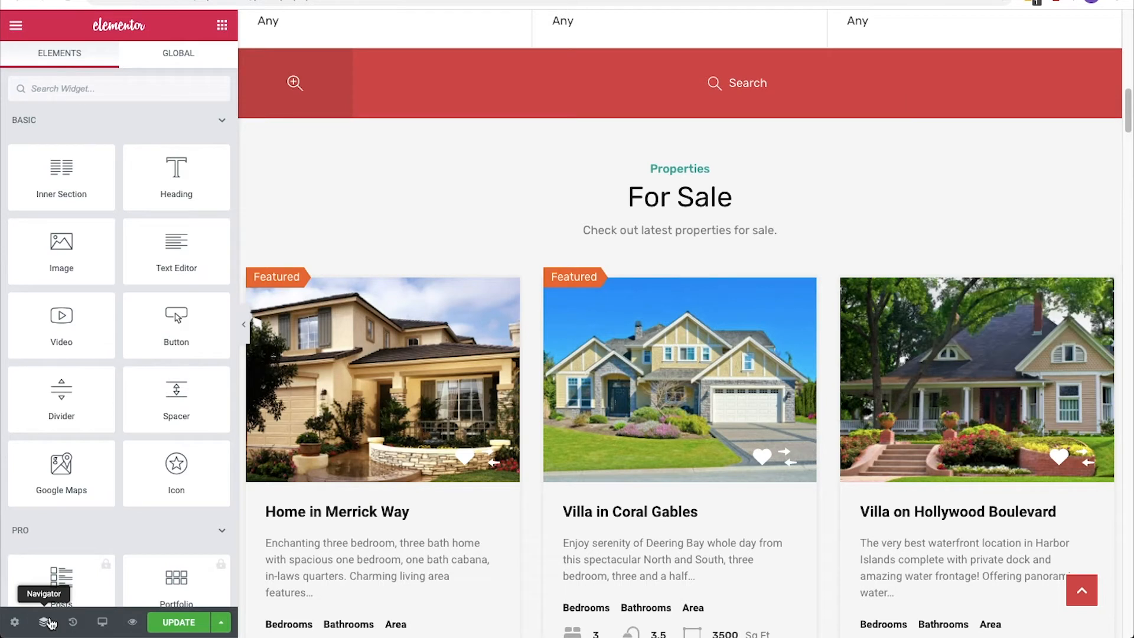
{"action": "left_click", "coordinate": [73, 622]}
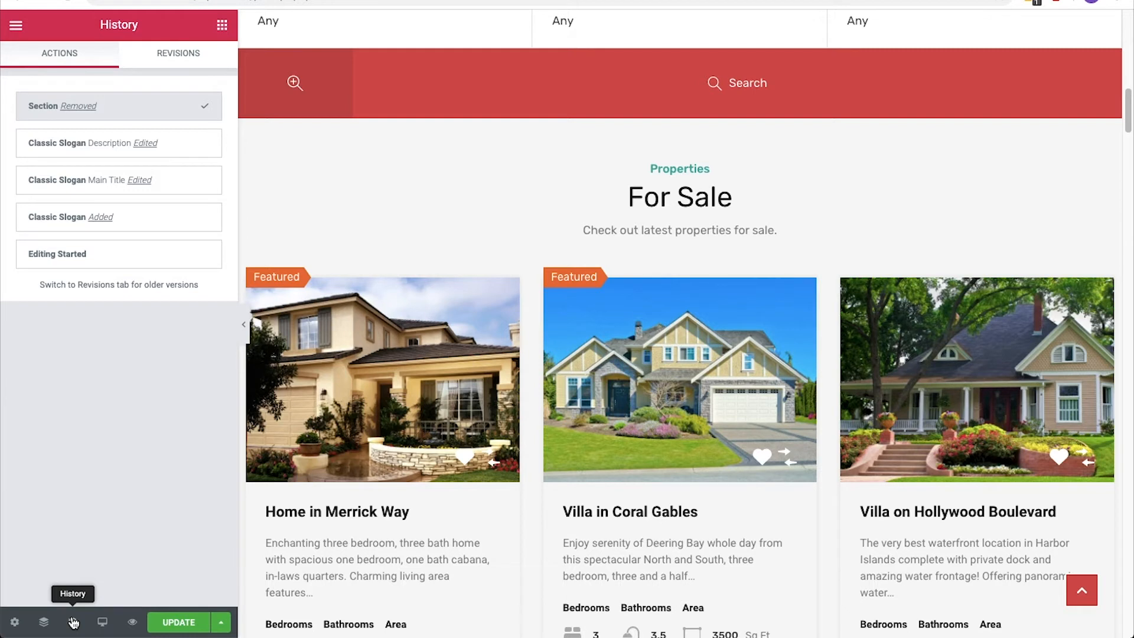
Preview the homepage in the Tablet and Mobile responsive modes.
{"action": "left_click", "coordinate": [102, 624]}
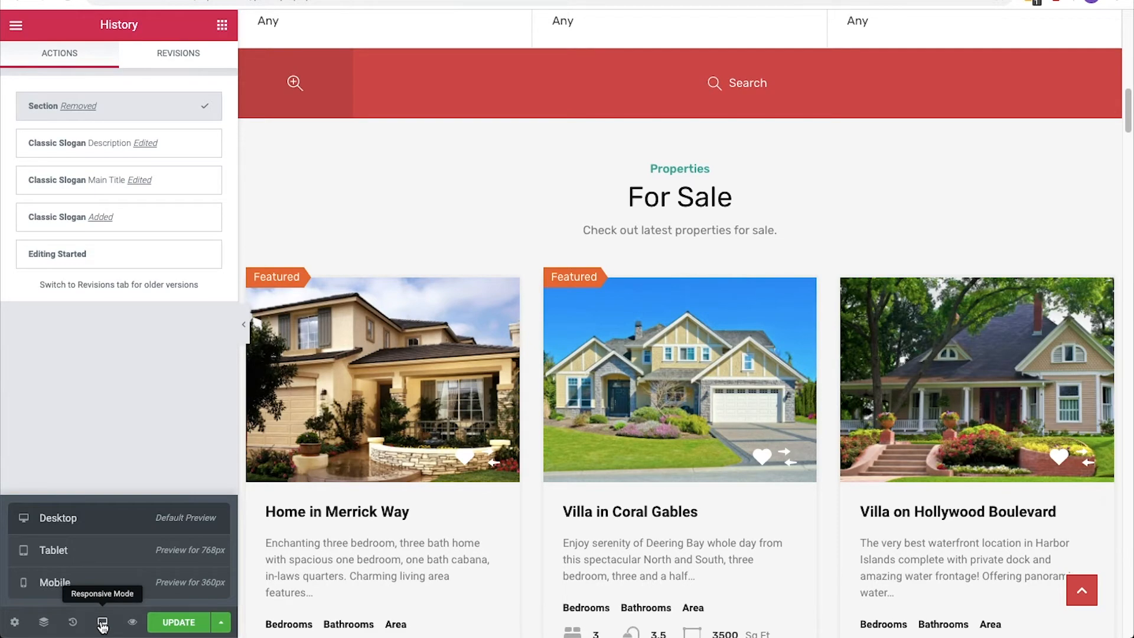
{"action": "left_click", "coordinate": [114, 551]}
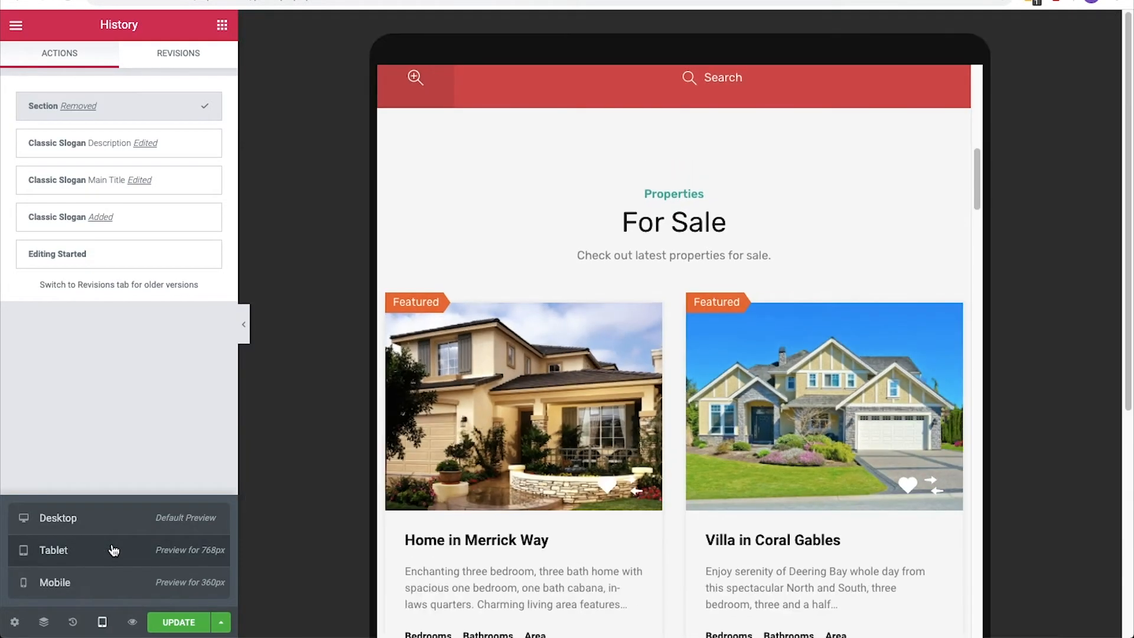
{"action": "left_click", "coordinate": [108, 589]}
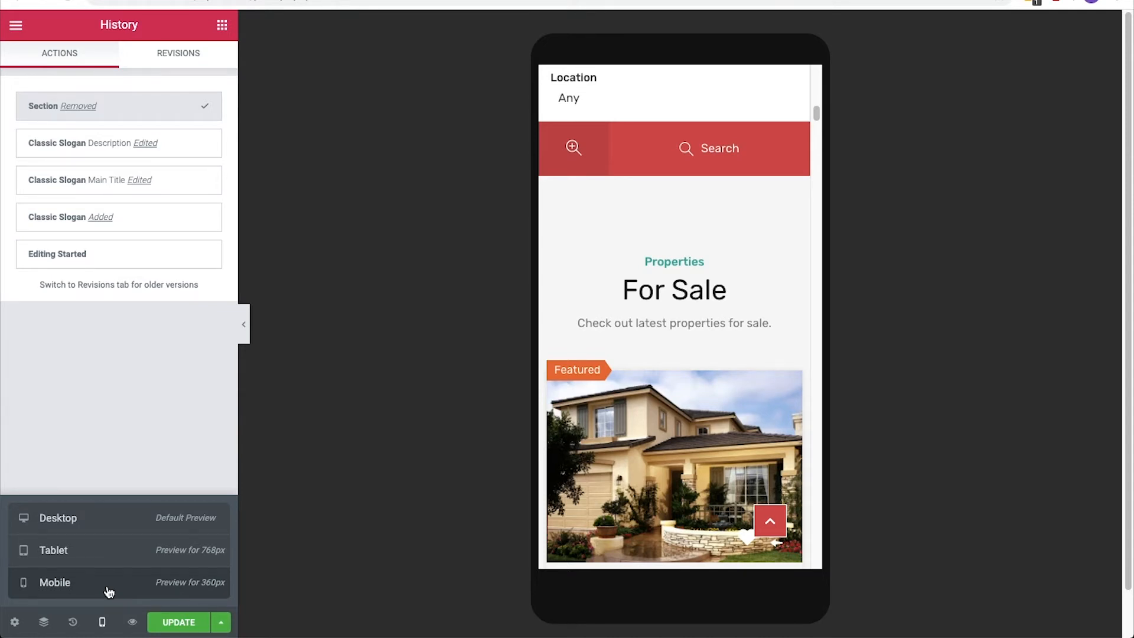
Change the top title of the For Sale section title to "Houses".
{"action": "left_click", "coordinate": [675, 273]}
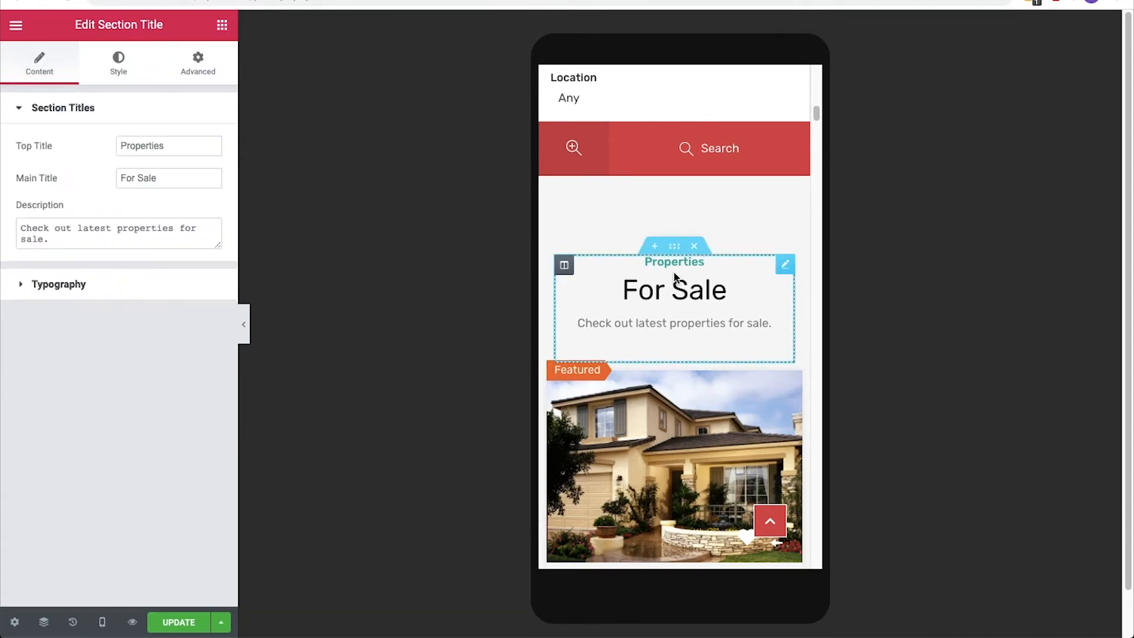
{"action": "left_click", "coordinate": [215, 153]}
{"action": "key", "text": "ctrl+a"}
{"action": "type", "text": "Houses"}
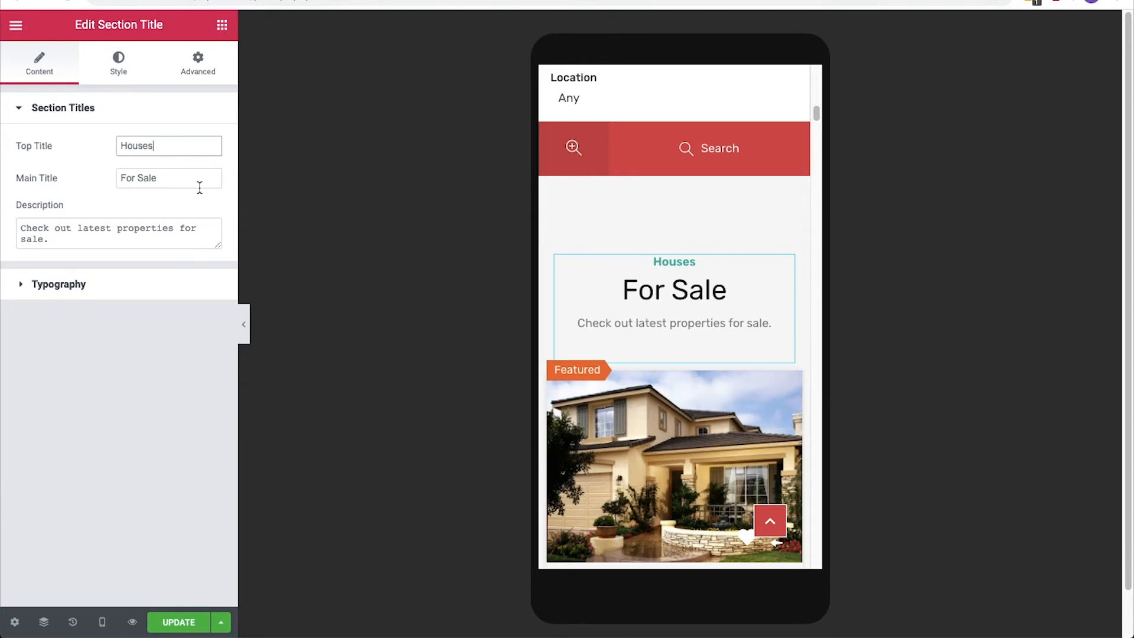
Adjust the section title's typography in mobile view, resizing the main title and setting the description size to 18 px.
{"action": "left_click", "coordinate": [148, 294]}
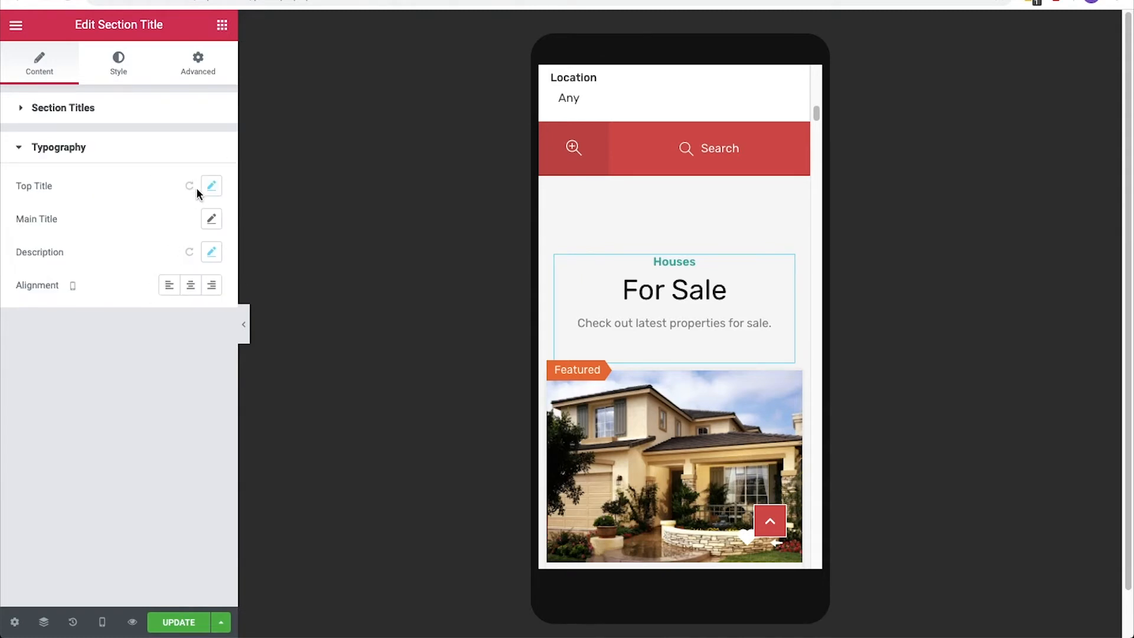
{"action": "left_click", "coordinate": [211, 186]}
{"action": "left_click_drag", "start_coordinate": [28, 294], "coordinate": [39, 356]}
{"action": "left_click", "coordinate": [211, 219]}
{"action": "left_click", "coordinate": [211, 252]}
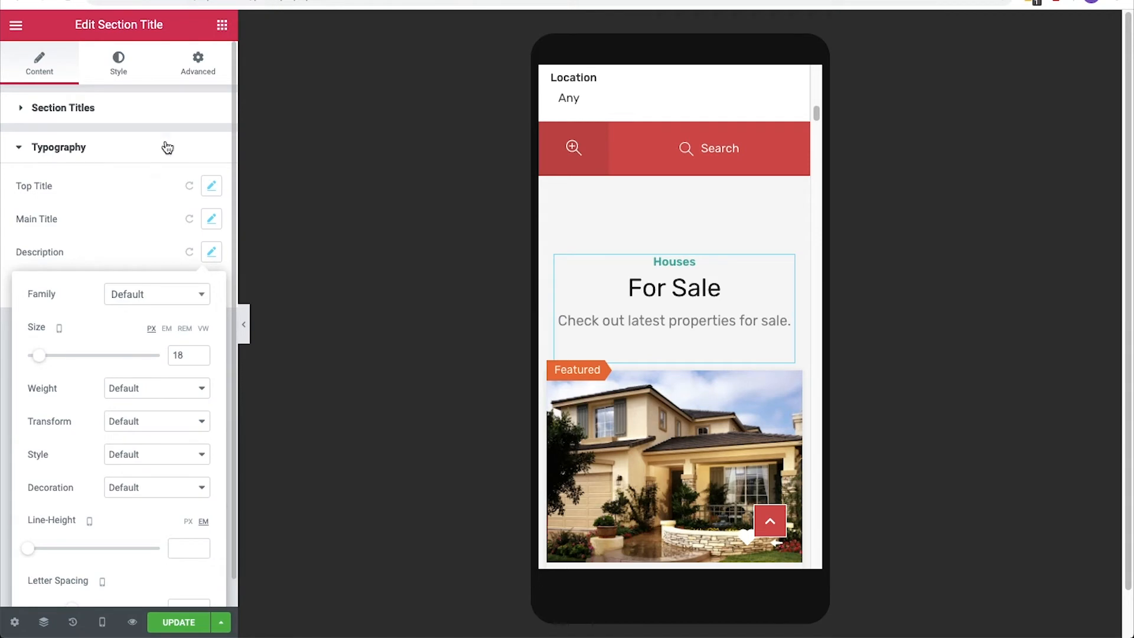
Set the For Sale section's top title colour to #064476.
{"action": "left_click", "coordinate": [129, 72]}
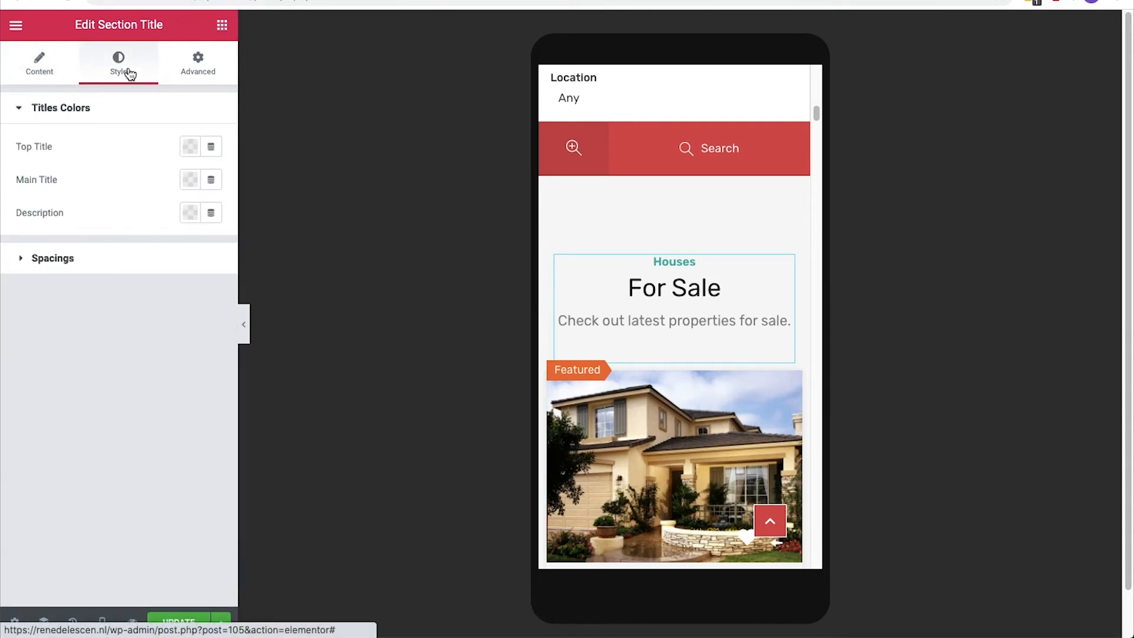
{"action": "left_click", "coordinate": [188, 146]}
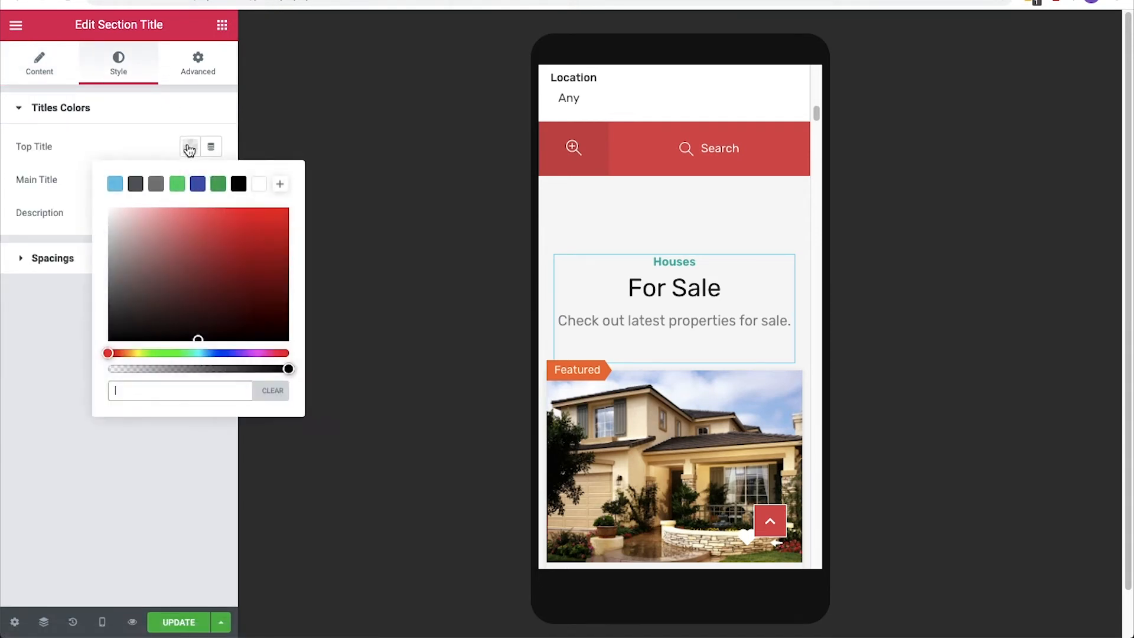
{"action": "left_click", "coordinate": [151, 389]}
{"action": "type", "text": "#064476"}
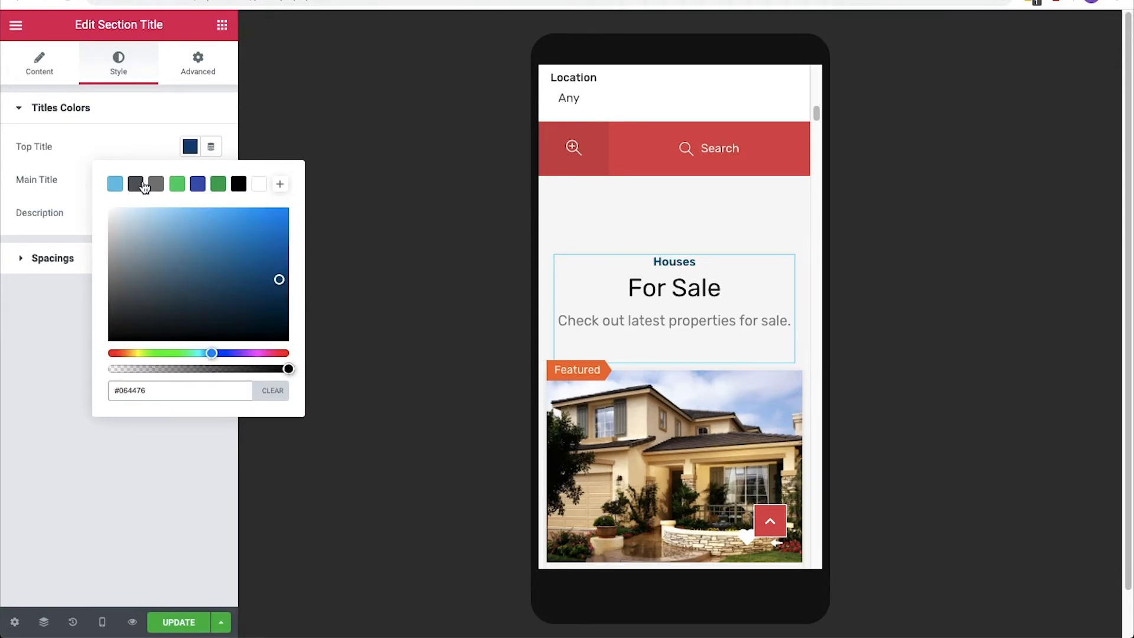
{"action": "left_click", "coordinate": [190, 148]}
Set the section title's mobile content max width to 480 and its top title, main title and section bottom margins to 0.
{"action": "left_click", "coordinate": [92, 258]}
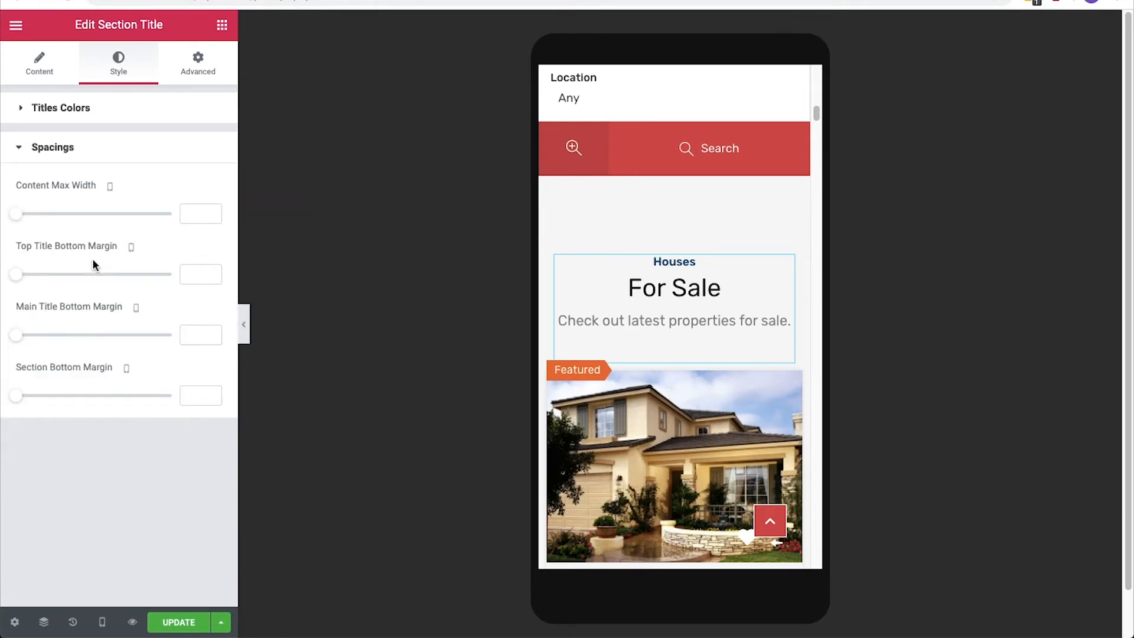
{"action": "left_click_drag", "start_coordinate": [18, 214], "coordinate": [52, 218]}
{"action": "mouse_move", "coordinate": [16, 274]}
{"action": "left_mouse_down"}
{"action": "mouse_move", "coordinate": [38, 286]}
{"action": "mouse_move", "coordinate": [13, 281]}
{"action": "left_mouse_up"}
{"action": "mouse_move", "coordinate": [16, 335]}
{"action": "left_mouse_down"}
{"action": "mouse_move", "coordinate": [32, 338]}
{"action": "mouse_move", "coordinate": [13, 340]}
{"action": "left_mouse_up"}
{"action": "mouse_move", "coordinate": [14, 394]}
{"action": "left_mouse_down"}
{"action": "mouse_move", "coordinate": [56, 398]}
{"action": "mouse_move", "coordinate": [17, 398]}
{"action": "left_mouse_up"}
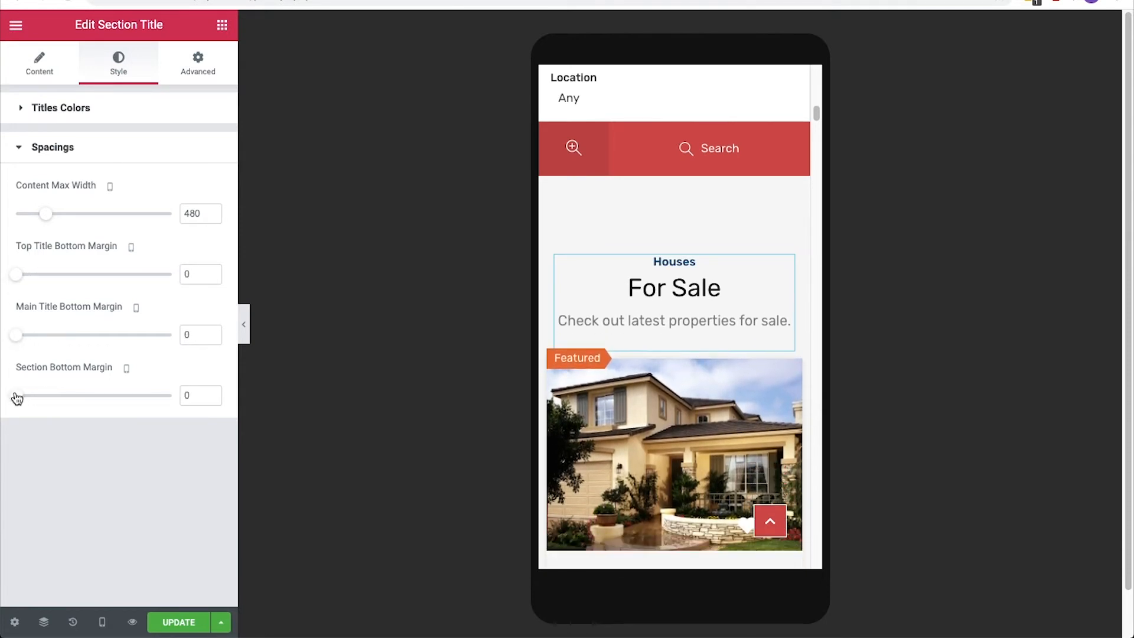
Return to the desktop preview and add a Properties Grid widget above the For Sale section title.
{"action": "left_click", "coordinate": [101, 622]}
{"action": "left_click", "coordinate": [104, 530]}
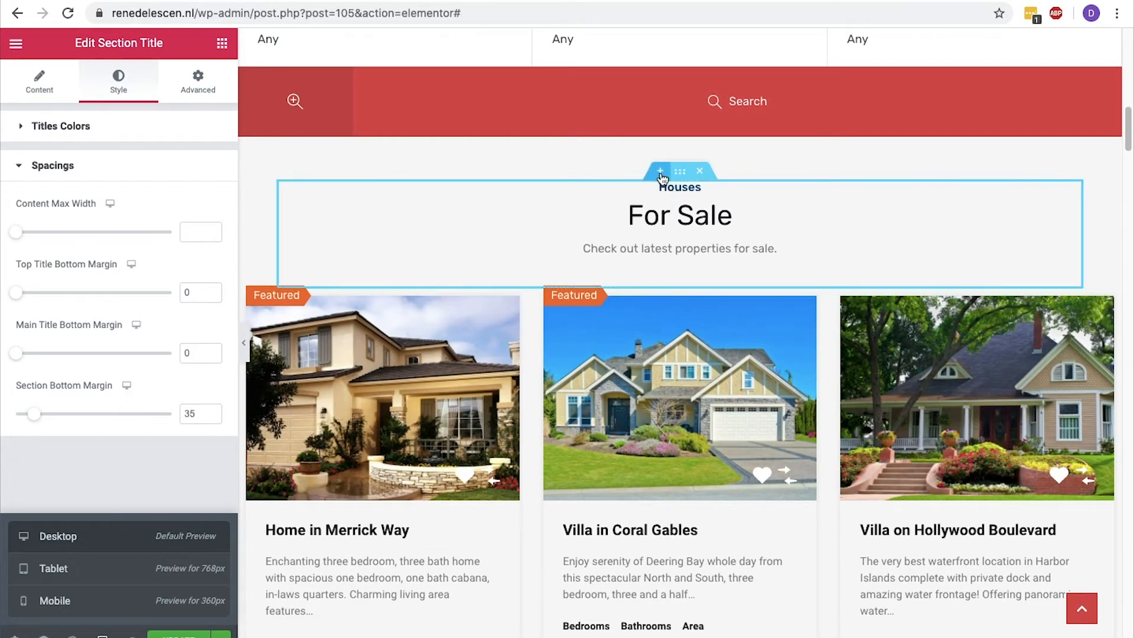
{"action": "left_click", "coordinate": [660, 171]}
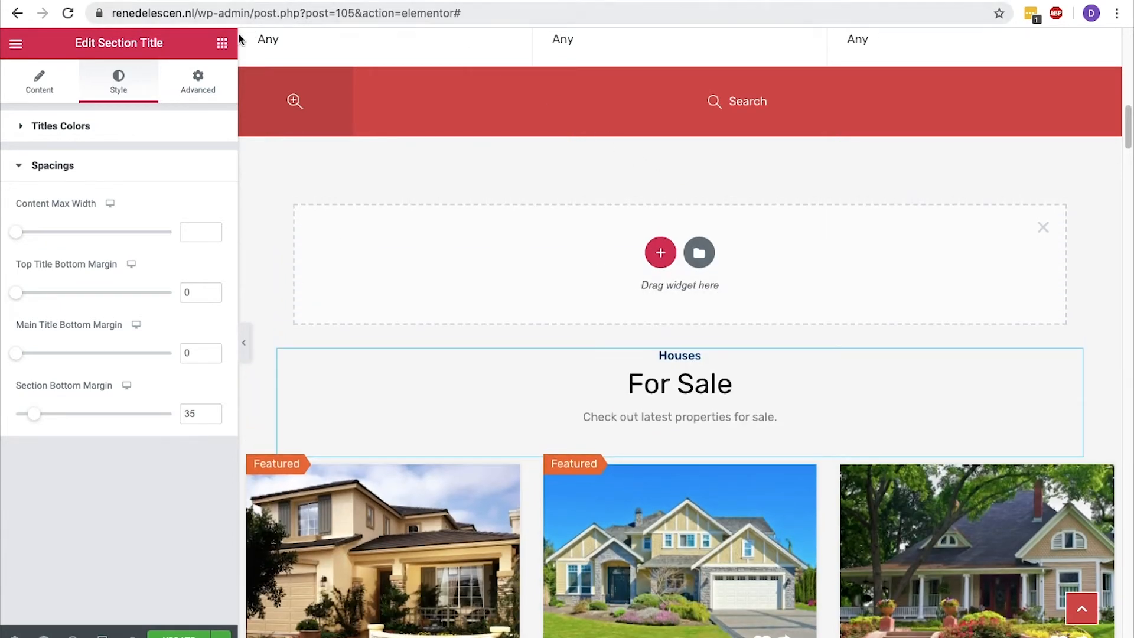
{"action": "left_click", "coordinate": [222, 43]}
{"action": "scroll", "coordinate": [195, 97], "scroll_direction": "down", "scroll_amount": 10}
{"action": "scroll", "coordinate": [195, 105], "scroll_direction": "up", "scroll_amount": 10}
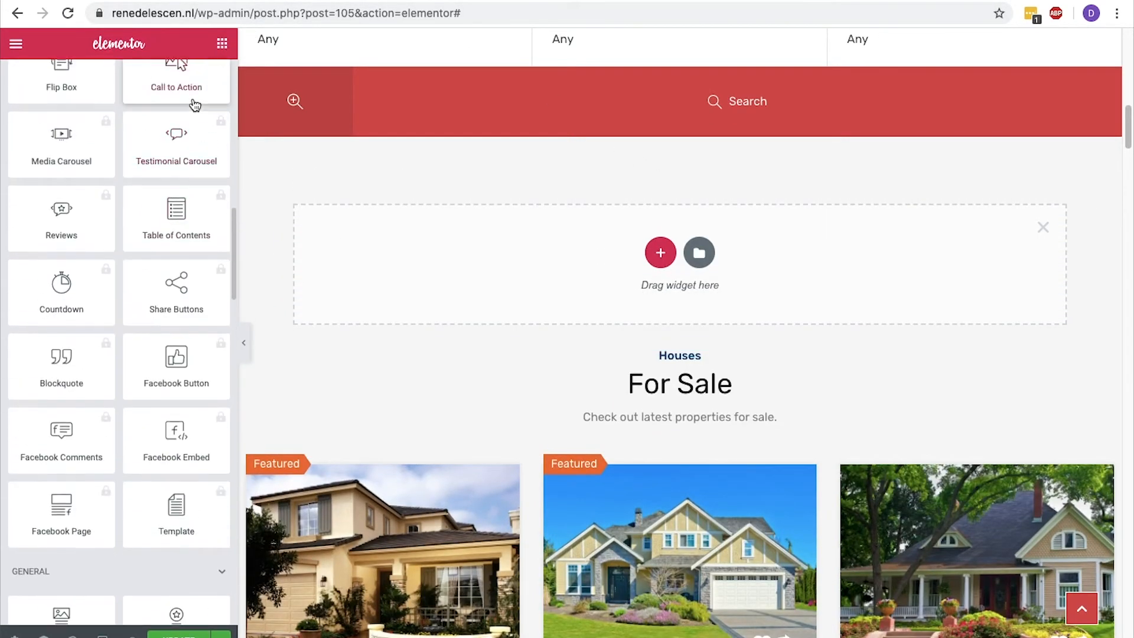
{"action": "scroll", "coordinate": [194, 105], "scroll_direction": "down", "scroll_amount": 20}
{"action": "scroll", "coordinate": [194, 105], "scroll_direction": "up", "scroll_amount": 11}
{"action": "left_click_drag", "start_coordinate": [176, 198], "coordinate": [528, 252]}
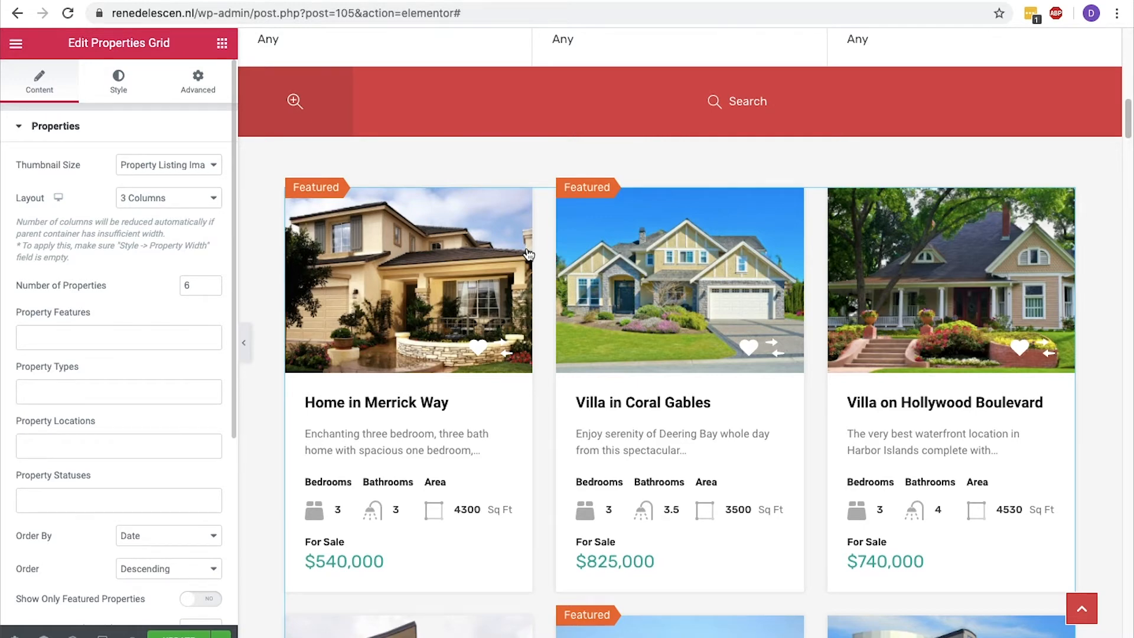
Limit the properties grid to 3 properties and set its excerpt length to 15 words.
{"action": "left_click", "coordinate": [212, 291]}
{"action": "left_click", "coordinate": [212, 290]}
{"action": "left_click", "coordinate": [211, 291]}
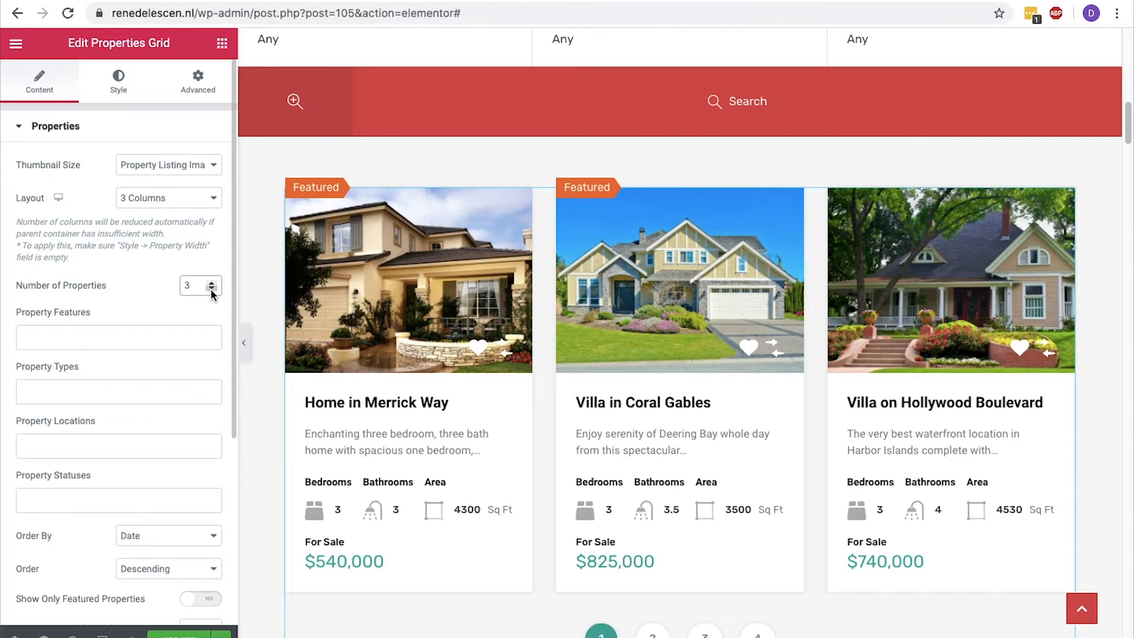
{"action": "scroll", "coordinate": [212, 313], "scroll_direction": "down", "scroll_amount": 5}
{"action": "left_click", "coordinate": [212, 352]}
{"action": "left_click", "coordinate": [213, 351]}
{"action": "left_click", "coordinate": [212, 352]}
{"action": "left_click", "coordinate": [212, 352]}
{"action": "left_click", "coordinate": [212, 352]}
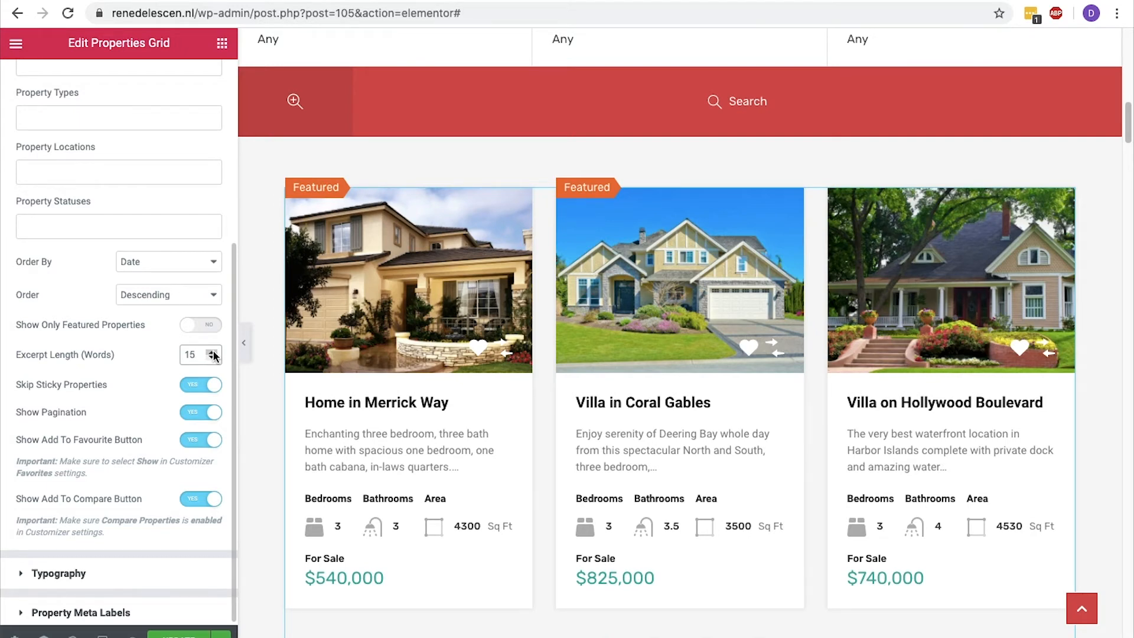
Set the property image overlay colour to #064476 and reduce its opacity, giving #064476A3.
{"action": "scroll", "coordinate": [213, 354], "scroll_direction": "up", "scroll_amount": 5}
{"action": "left_click", "coordinate": [129, 95]}
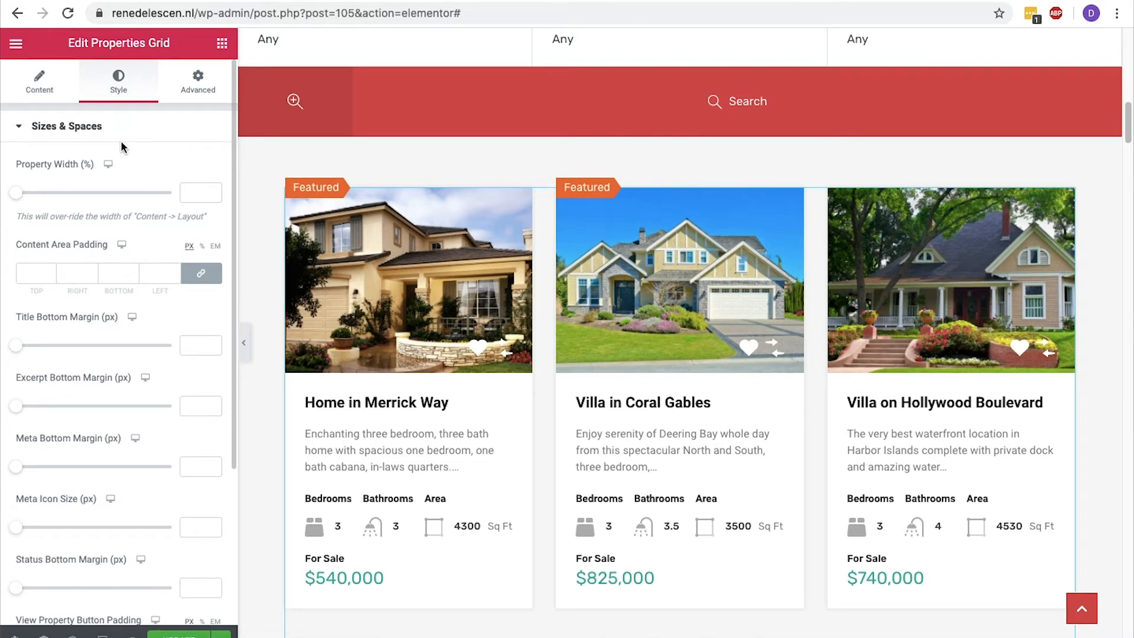
{"action": "scroll", "coordinate": [122, 147], "scroll_direction": "down", "scroll_amount": 4}
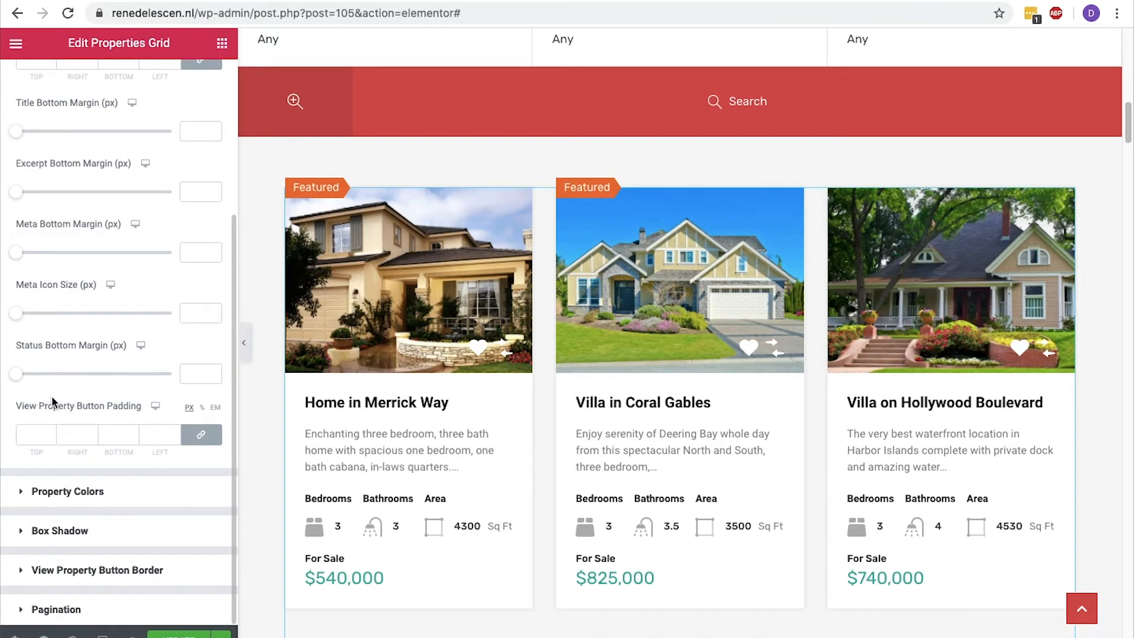
{"action": "left_click", "coordinate": [24, 494]}
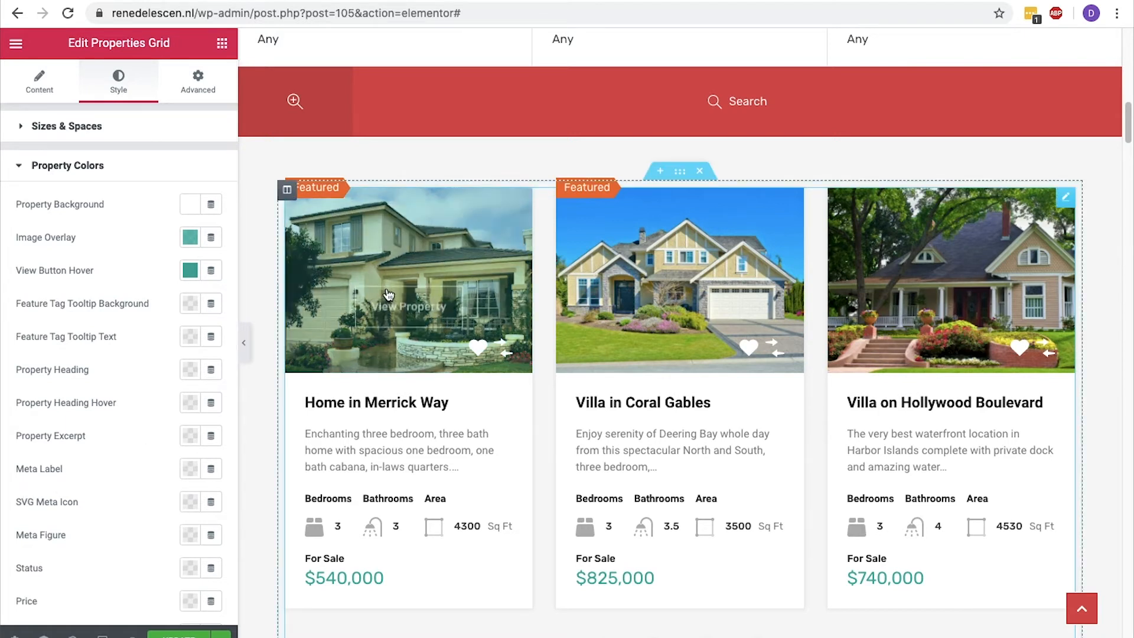
{"action": "mouse_move", "coordinate": [389, 293]}
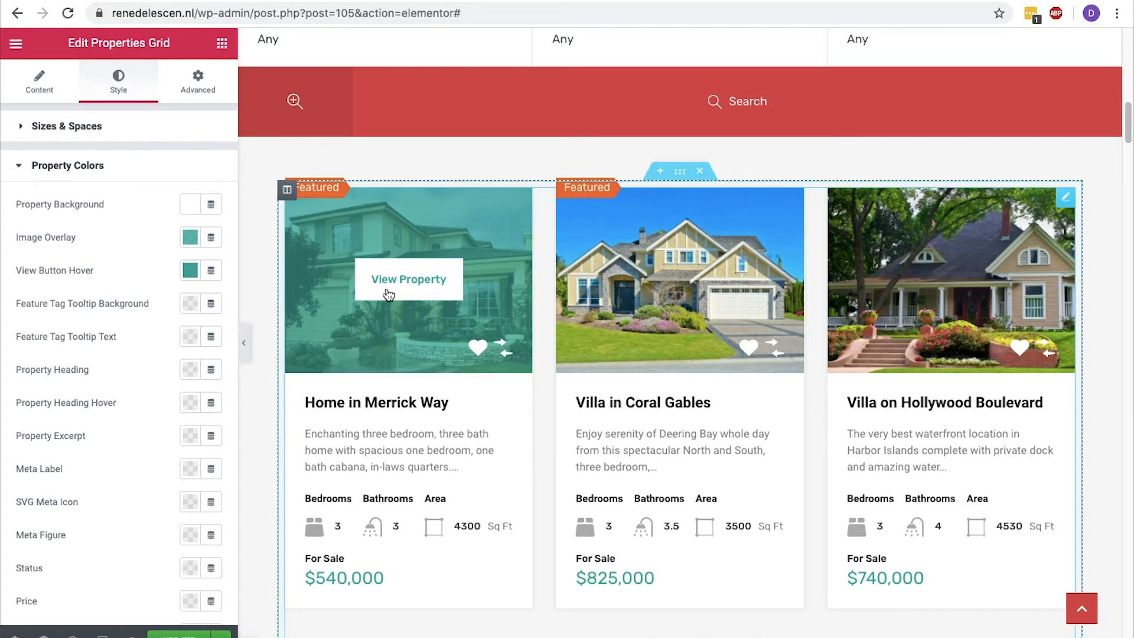
{"action": "left_click", "coordinate": [191, 240]}
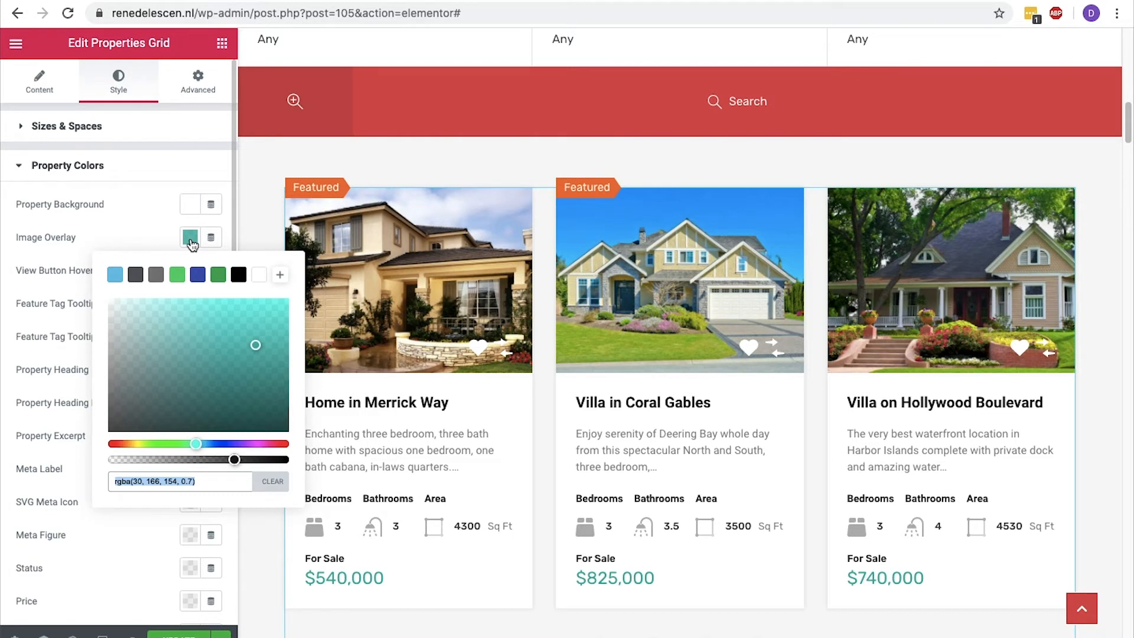
{"action": "type", "text": "#064476"}
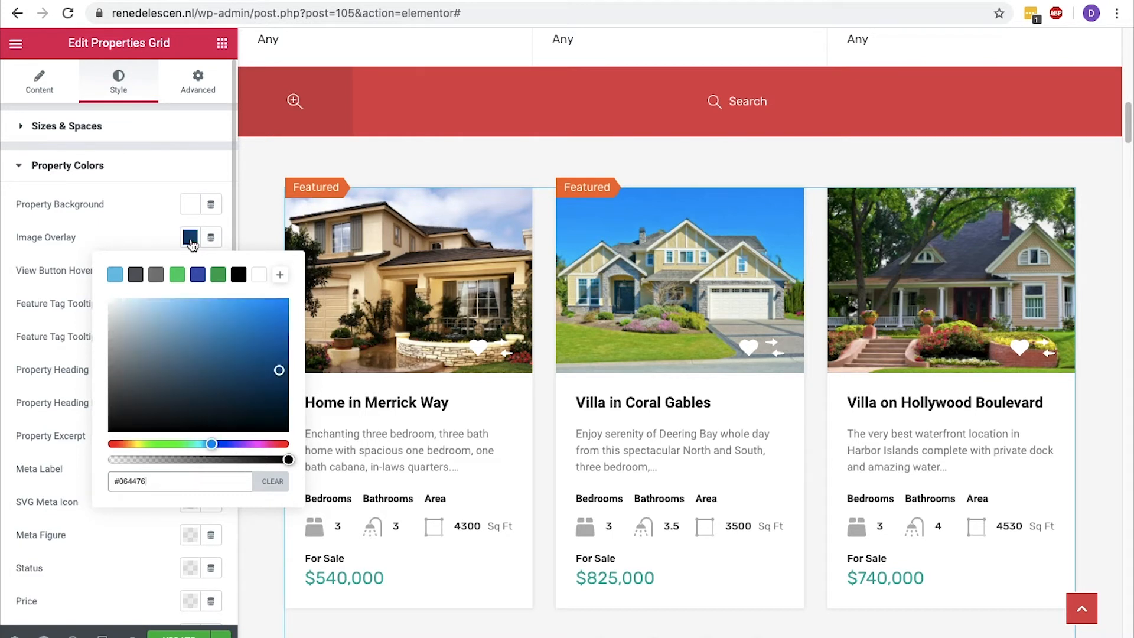
{"action": "mouse_move", "coordinate": [405, 252]}
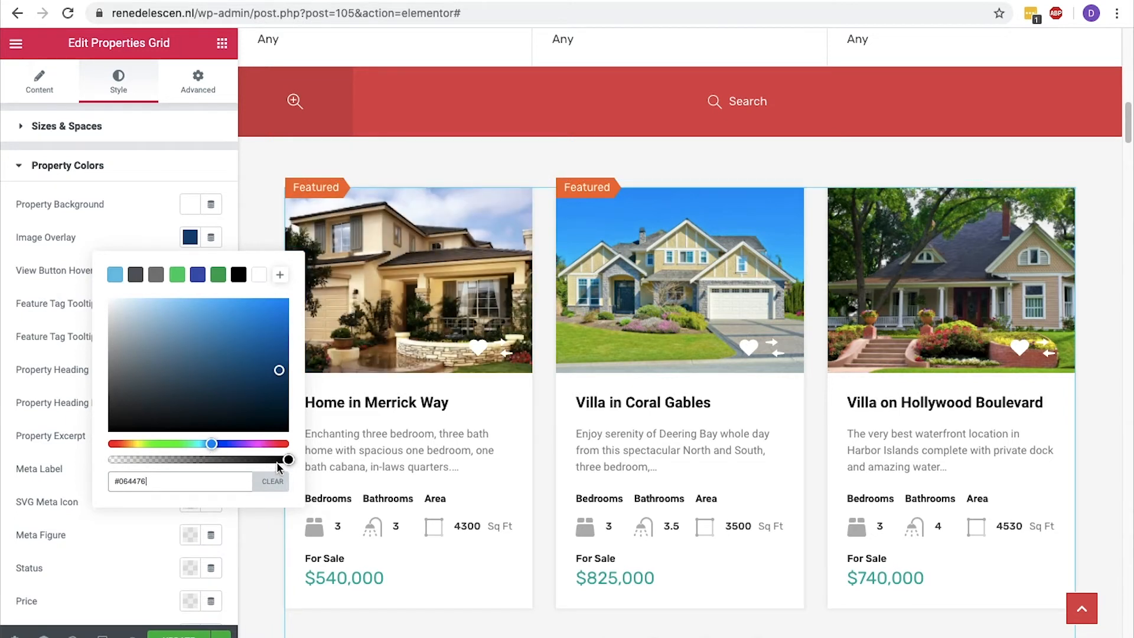
{"action": "left_click_drag", "start_coordinate": [288, 460], "coordinate": [223, 461]}
{"action": "mouse_move", "coordinate": [373, 312]}
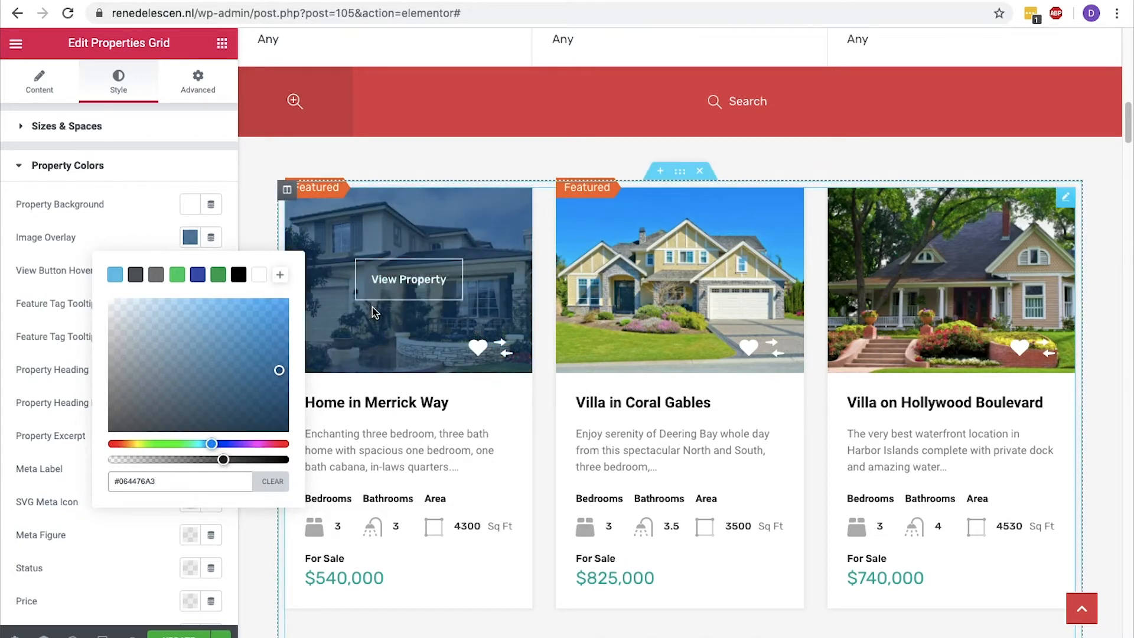
{"action": "left_click", "coordinate": [190, 238]}
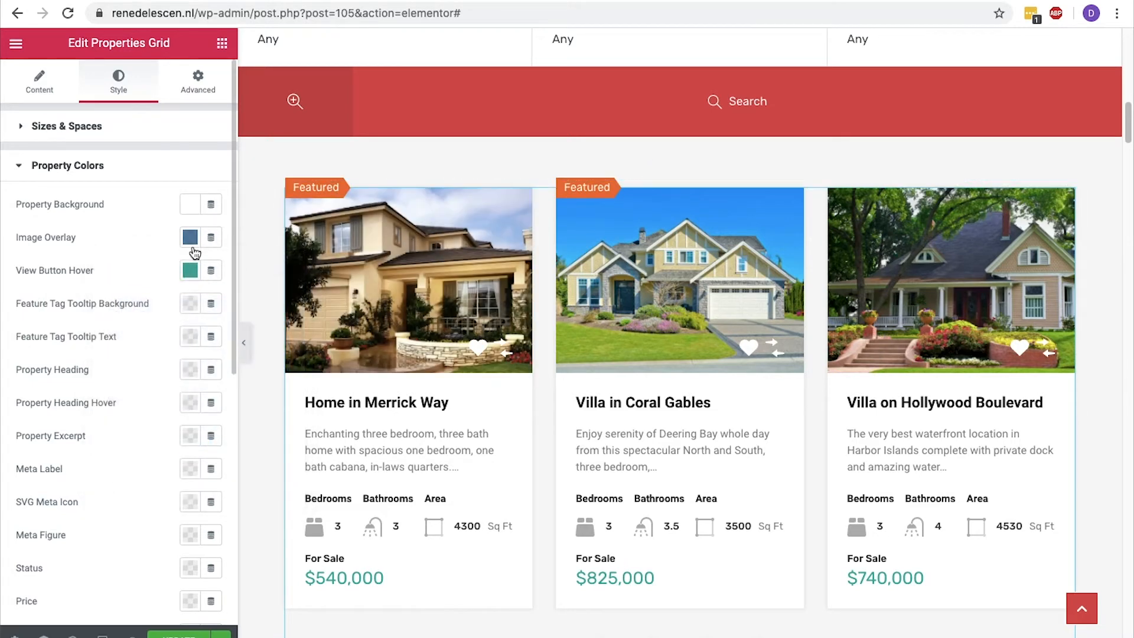
Set the property price colour to #d35151.
{"action": "left_click", "coordinate": [186, 603]}
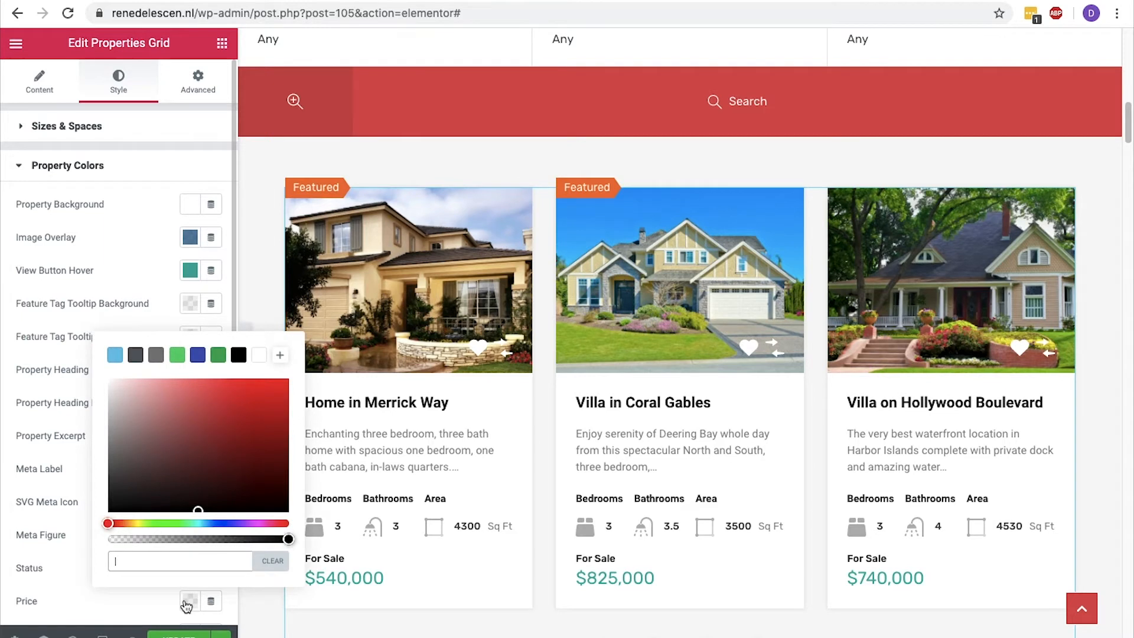
{"action": "left_click", "coordinate": [177, 561]}
{"action": "type", "text": "#d35"}
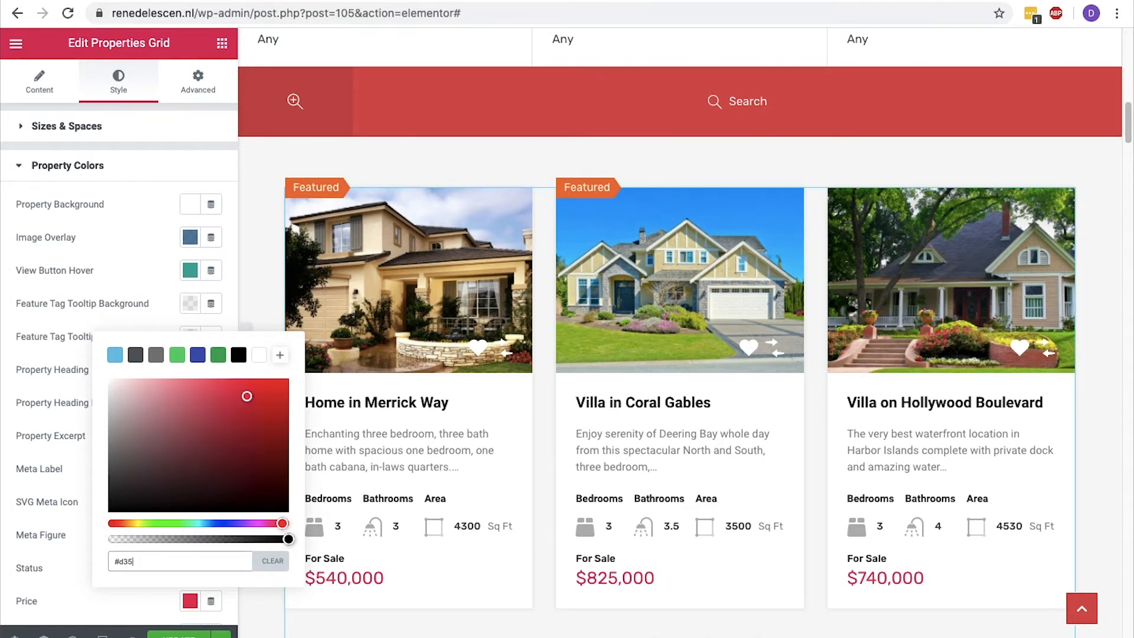
{"action": "type", "text": "151"}
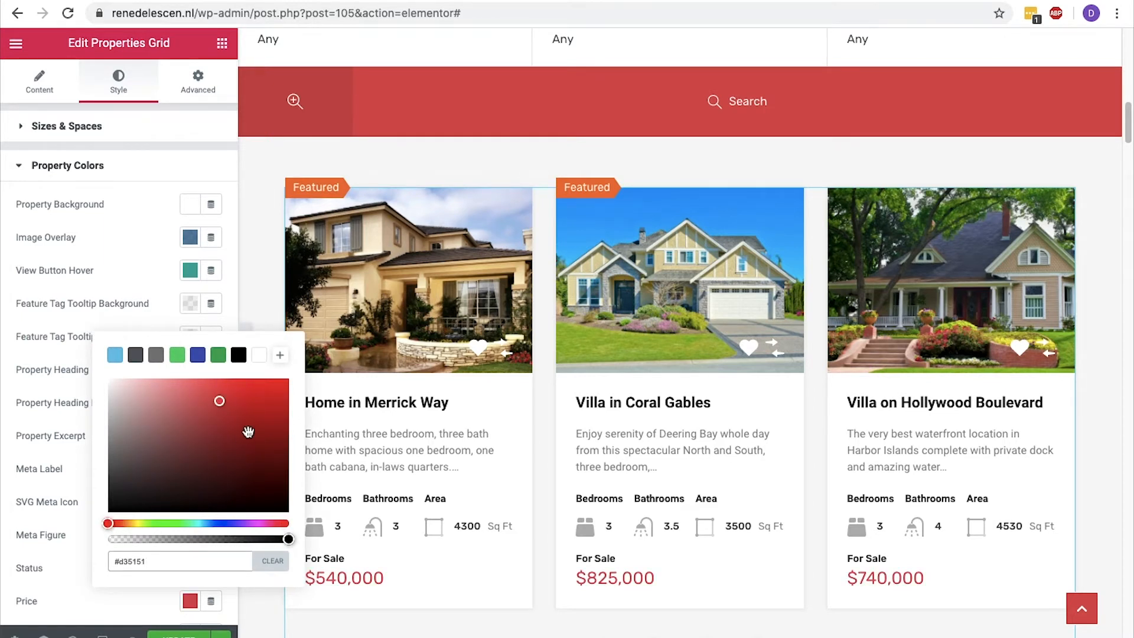
{"action": "left_click", "coordinate": [166, 325]}
Try the default box shadow on the property cards and reset it.
{"action": "scroll", "coordinate": [165, 325], "scroll_direction": "down", "scroll_amount": 7}
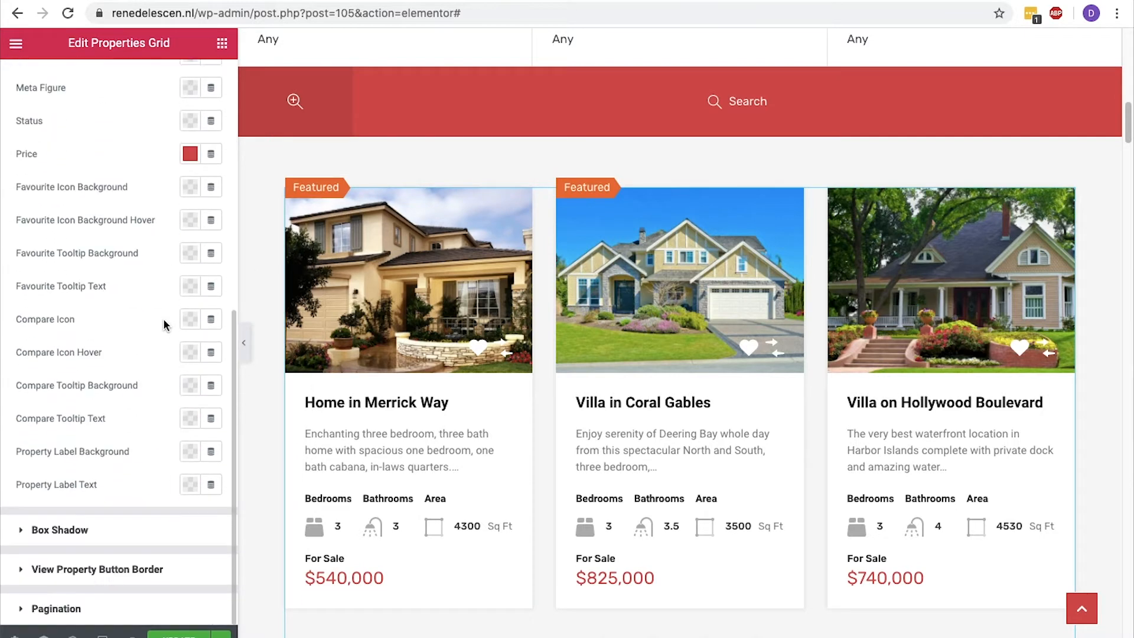
{"action": "left_click", "coordinate": [36, 530]}
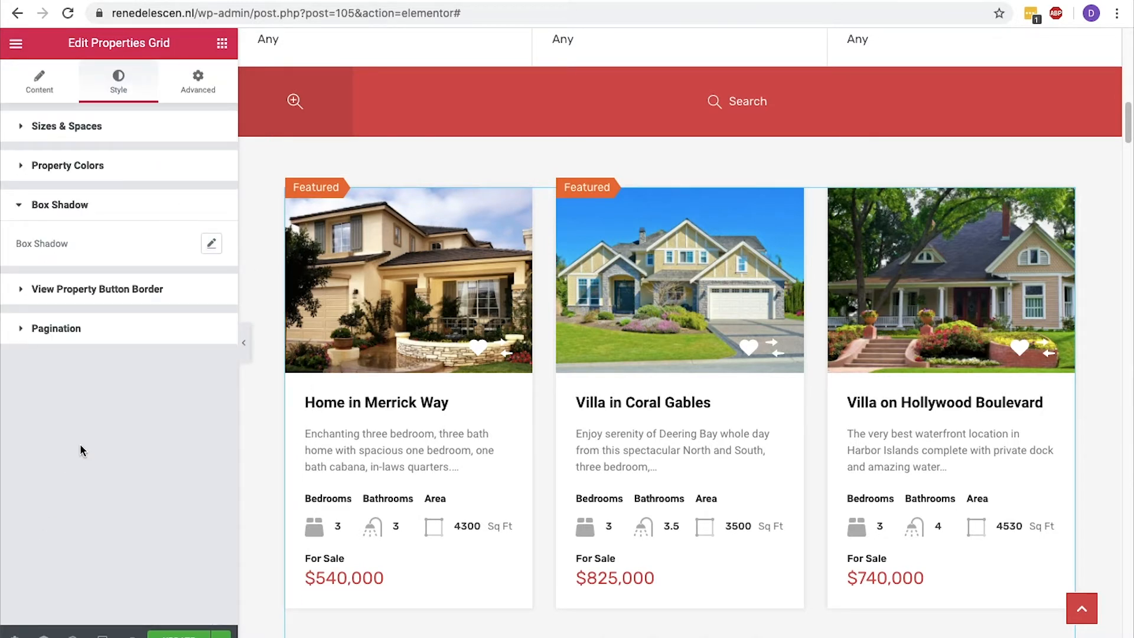
{"action": "left_click", "coordinate": [211, 245]}
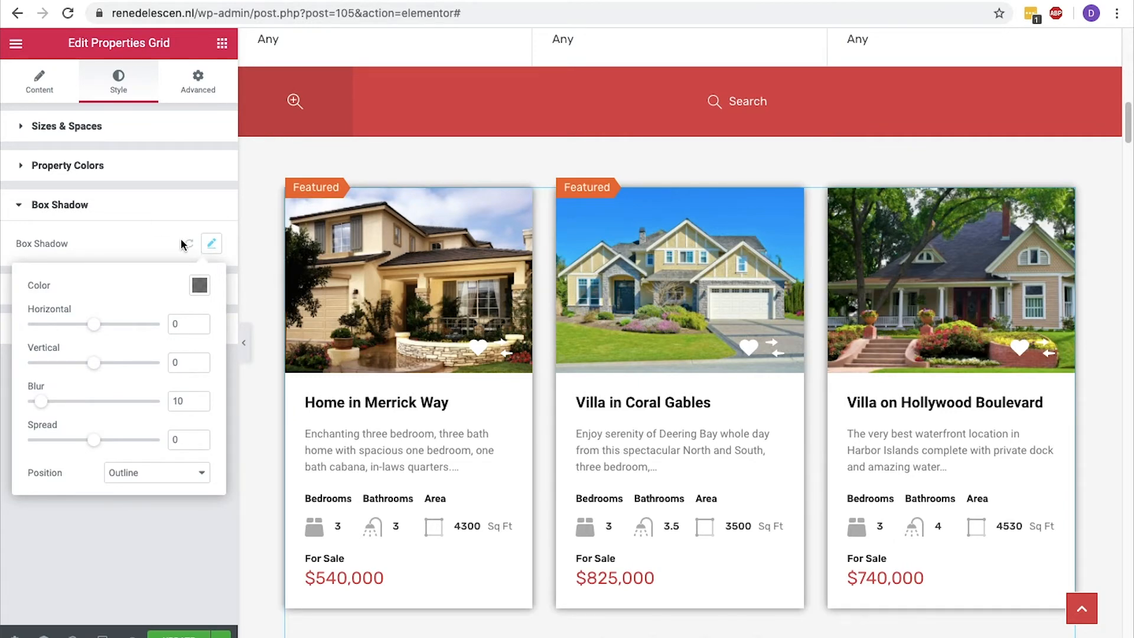
{"action": "left_click", "coordinate": [188, 244]}
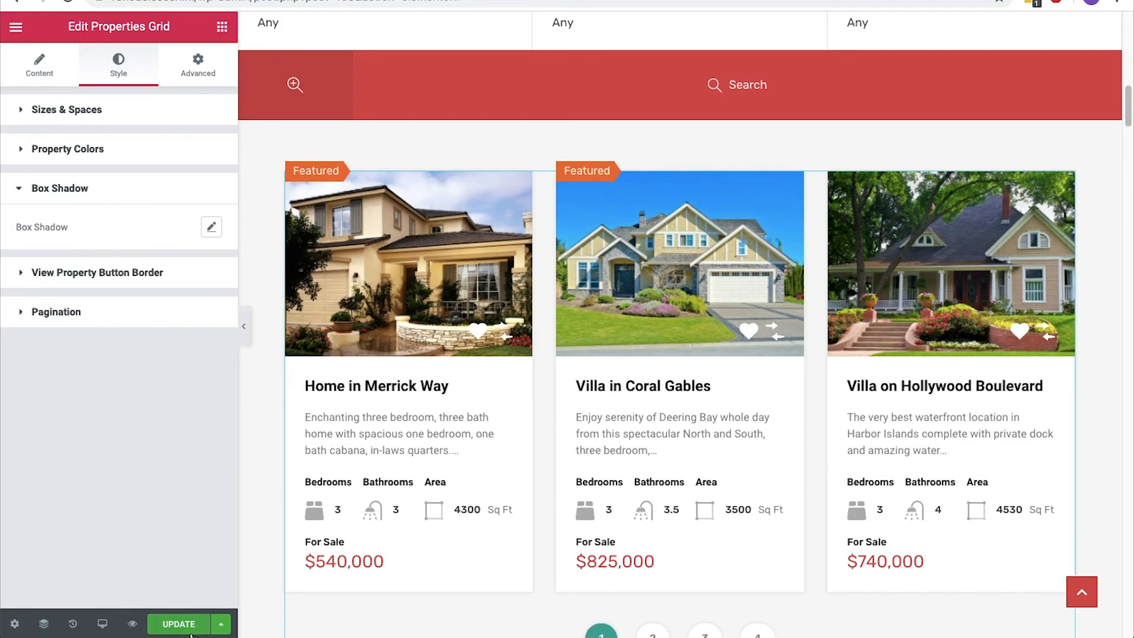
Save the homepage changes, exit Elementor to the WordPress dashboard and return to the list of all pages.
{"action": "left_click", "coordinate": [186, 635]}
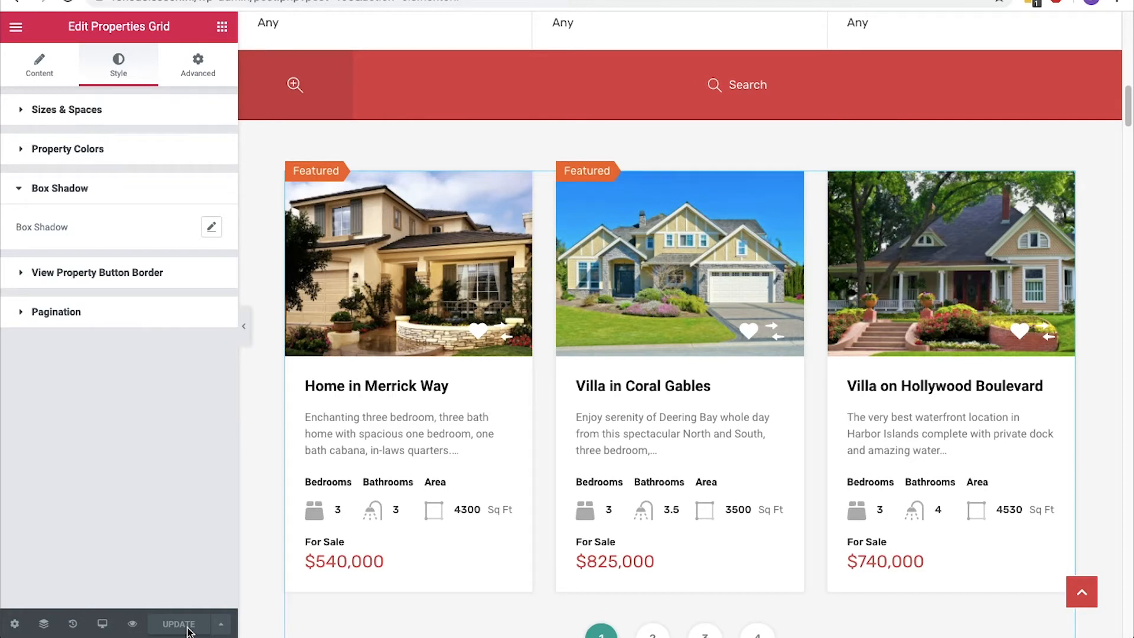
{"action": "left_click", "coordinate": [18, 27]}
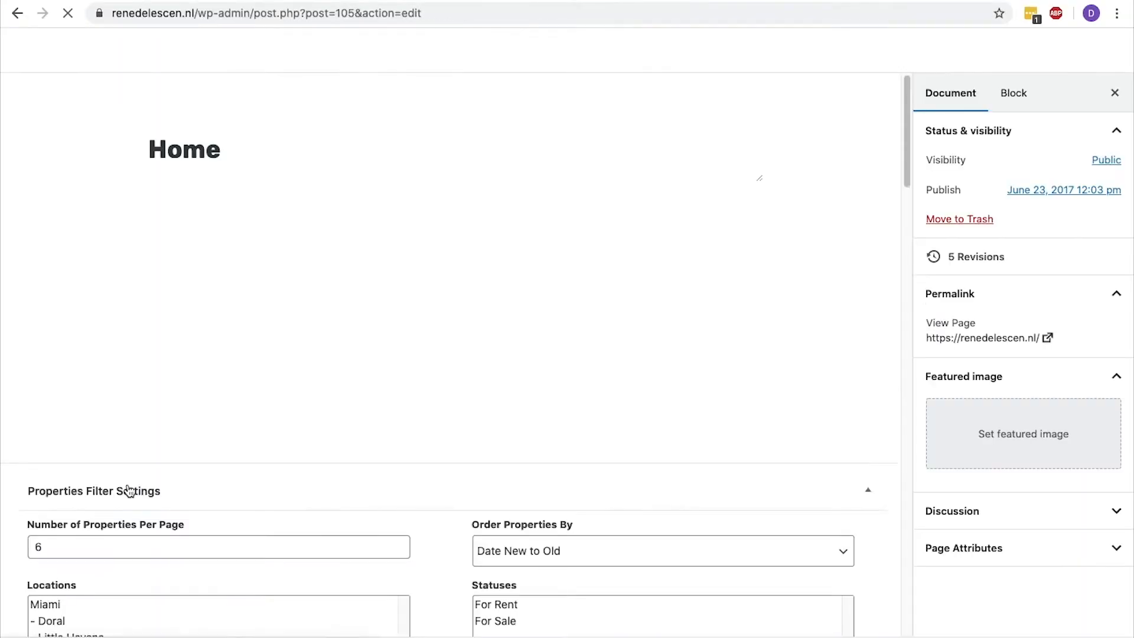
{"action": "left_click", "coordinate": [132, 464]}
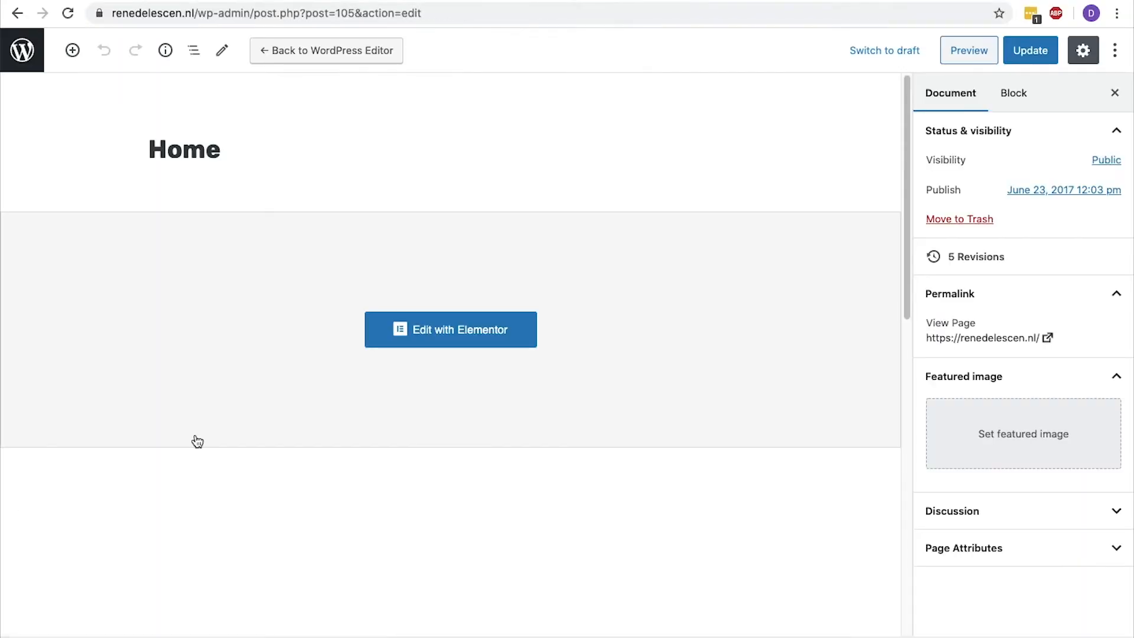
{"action": "left_click", "coordinate": [10, 53]}
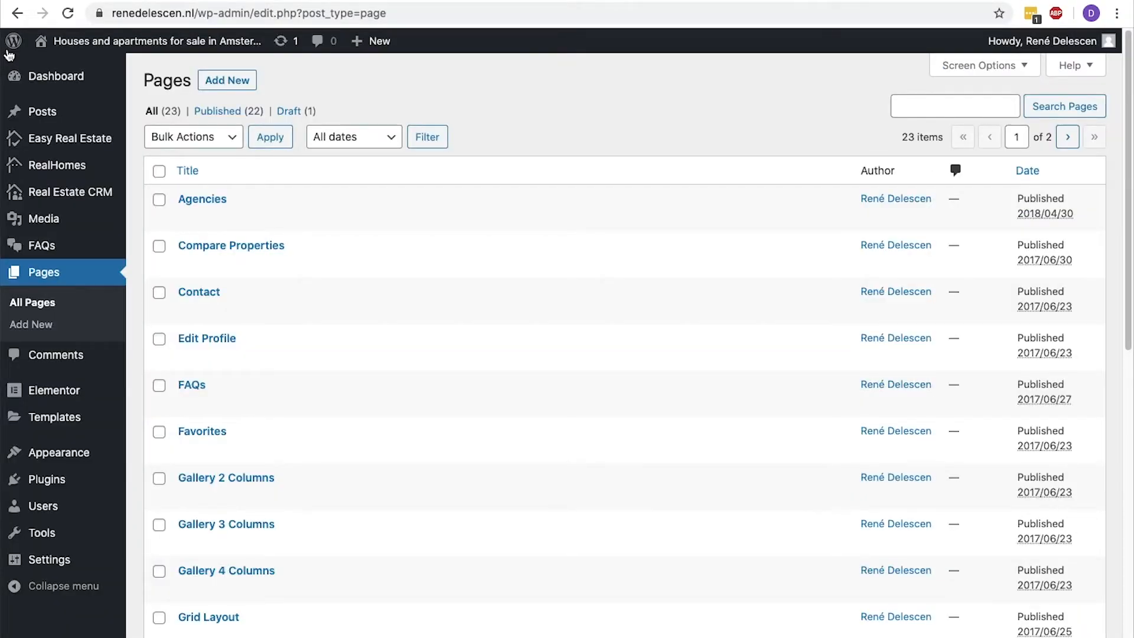
Open the Easy Real Estate agencies list and view the Alice Estate Agency page on the live website.
{"action": "mouse_move", "coordinate": [67, 141]}
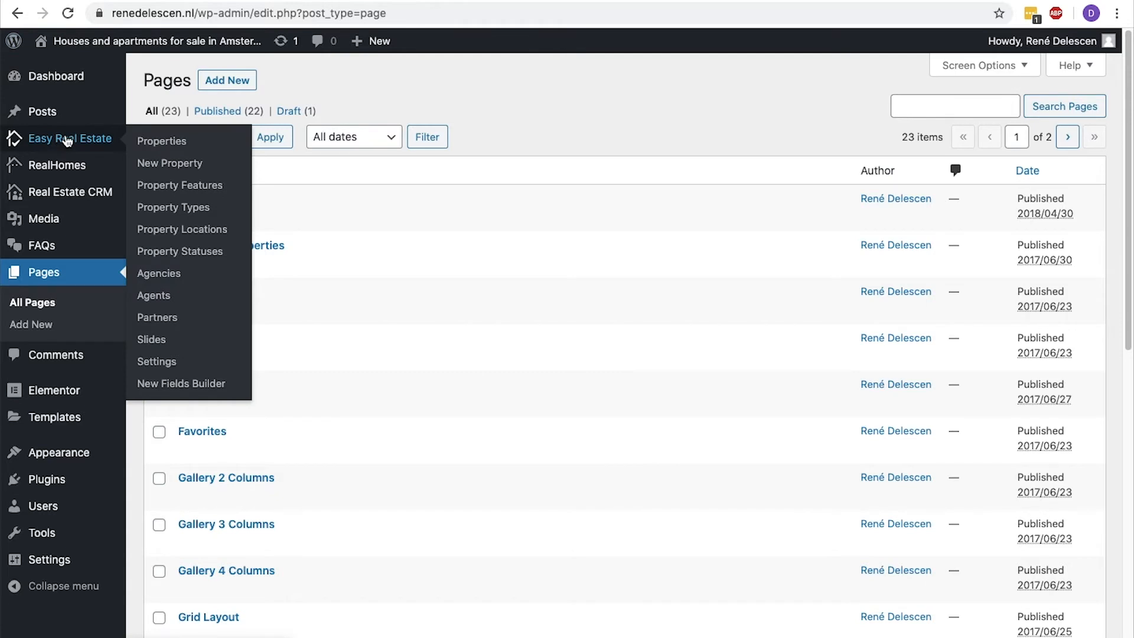
{"action": "left_click", "coordinate": [149, 275]}
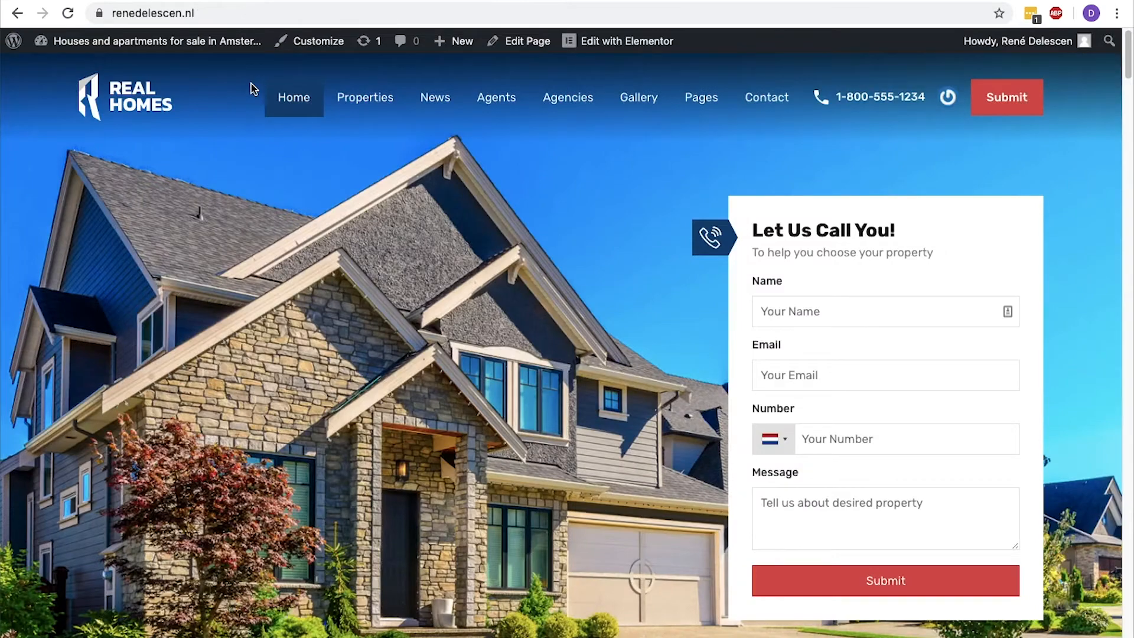
{"action": "left_click", "coordinate": [553, 108]}
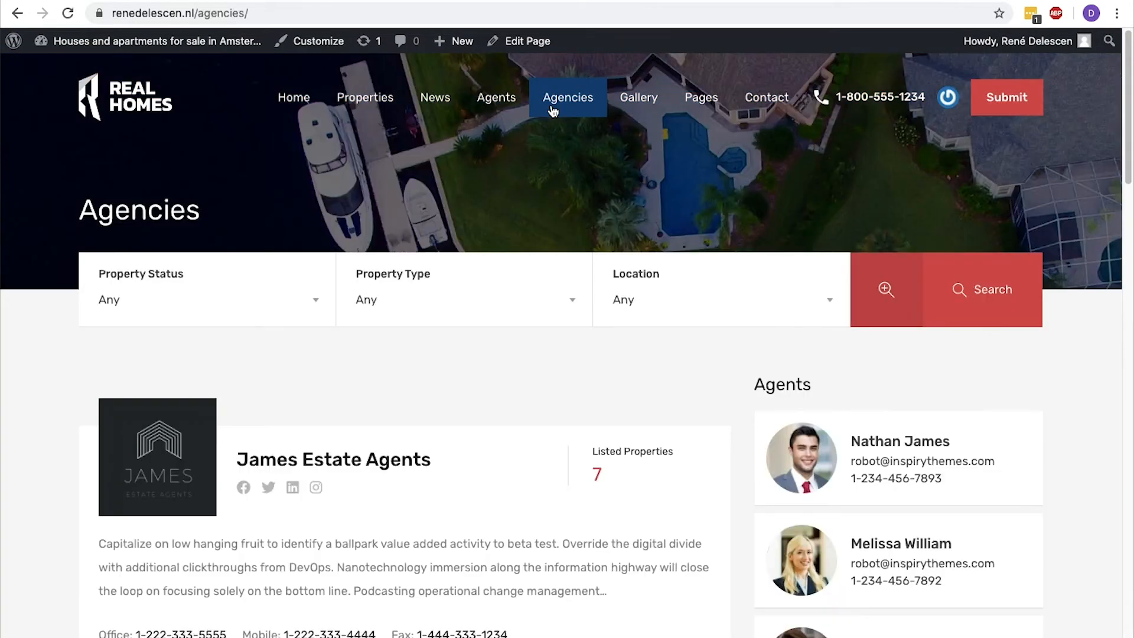
{"action": "scroll", "coordinate": [553, 111], "scroll_direction": "down", "scroll_amount": 5}
{"action": "left_click", "coordinate": [384, 437]}
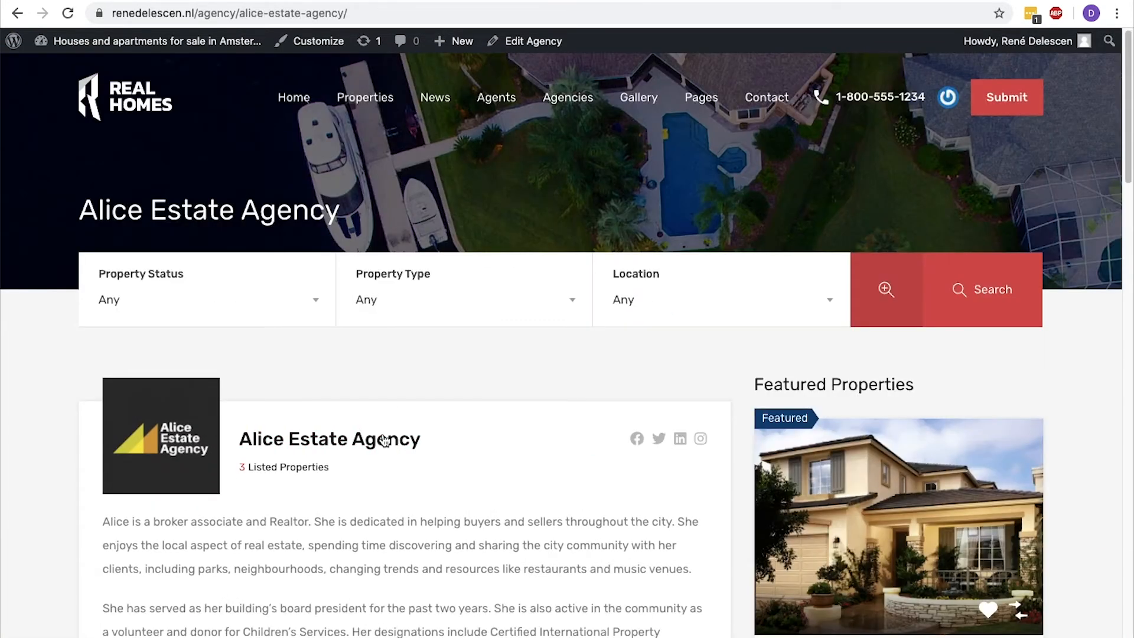
Open the Alice Estate Agency entry for editing and change its title to "Real Estate X".
{"action": "scroll", "coordinate": [385, 440], "scroll_direction": "down", "scroll_amount": 3}
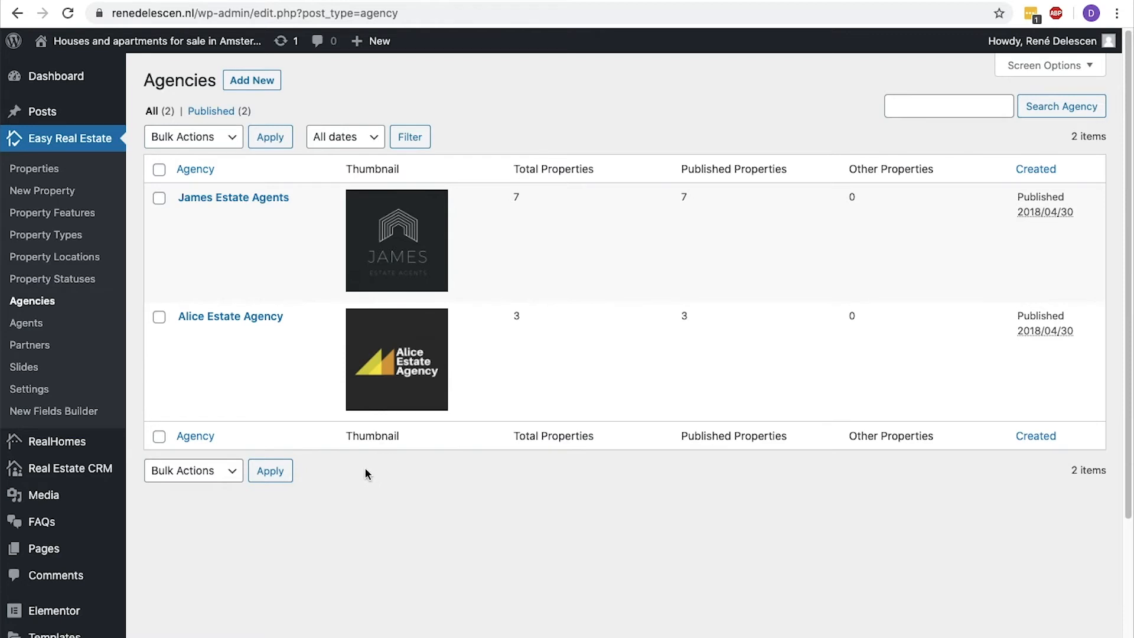
{"action": "left_click", "coordinate": [250, 317]}
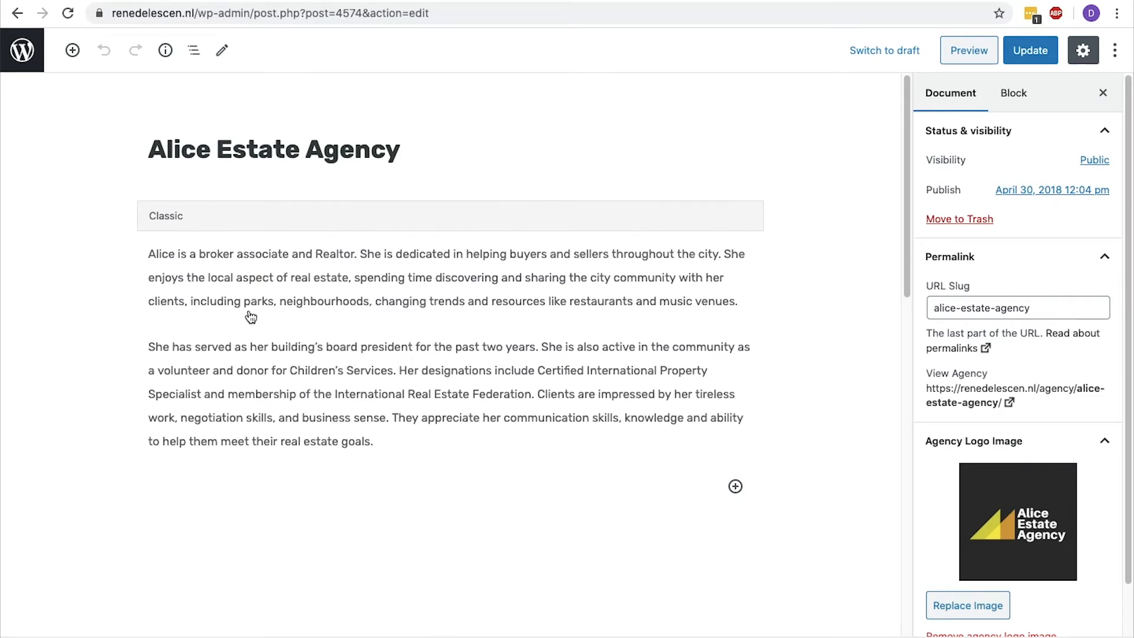
{"action": "left_click", "coordinate": [421, 142]}
{"action": "triple_click", "coordinate": [421, 142]}
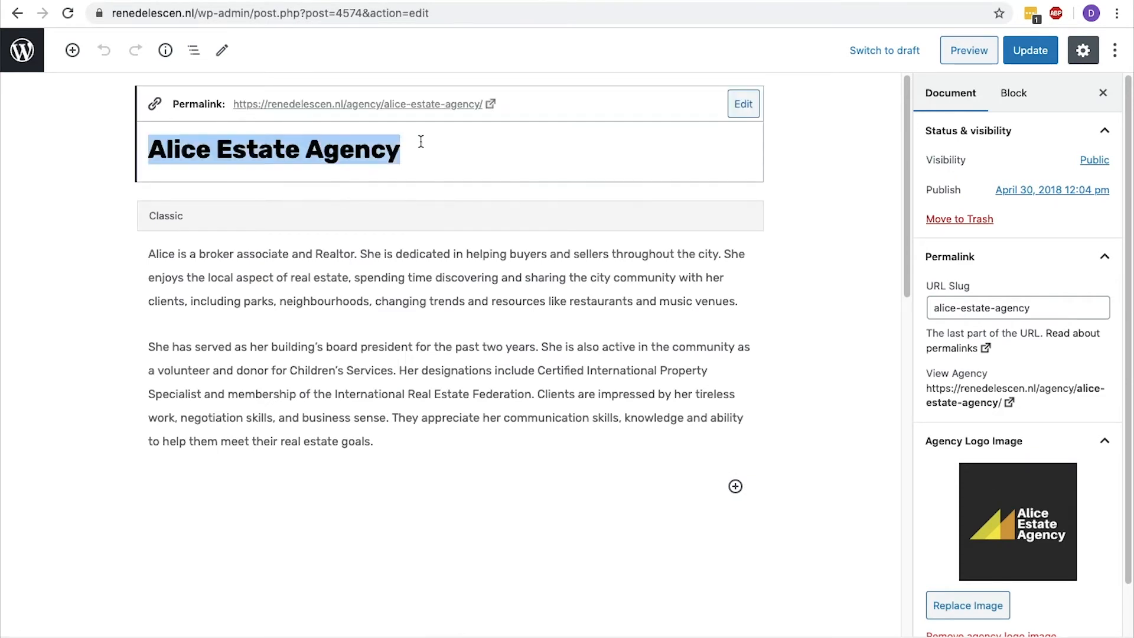
{"action": "type", "text": "Real Est"}
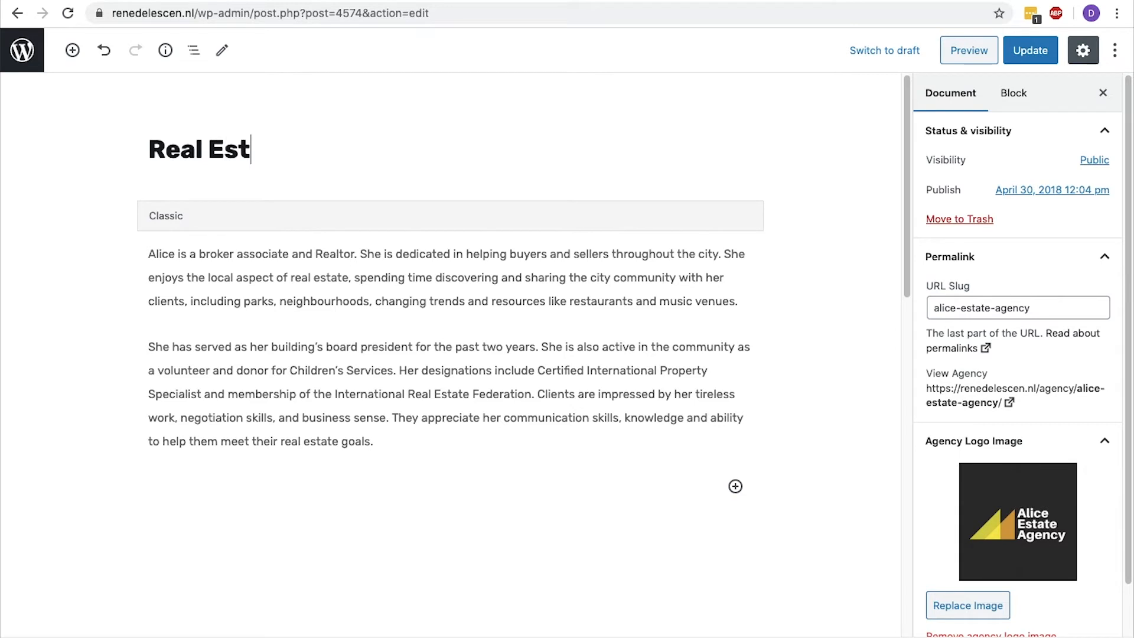
{"action": "type", "text": "ate X"}
Replace the name "Alice" at the start of the agency description with "Real Estate X".
{"action": "left_click", "coordinate": [266, 266]}
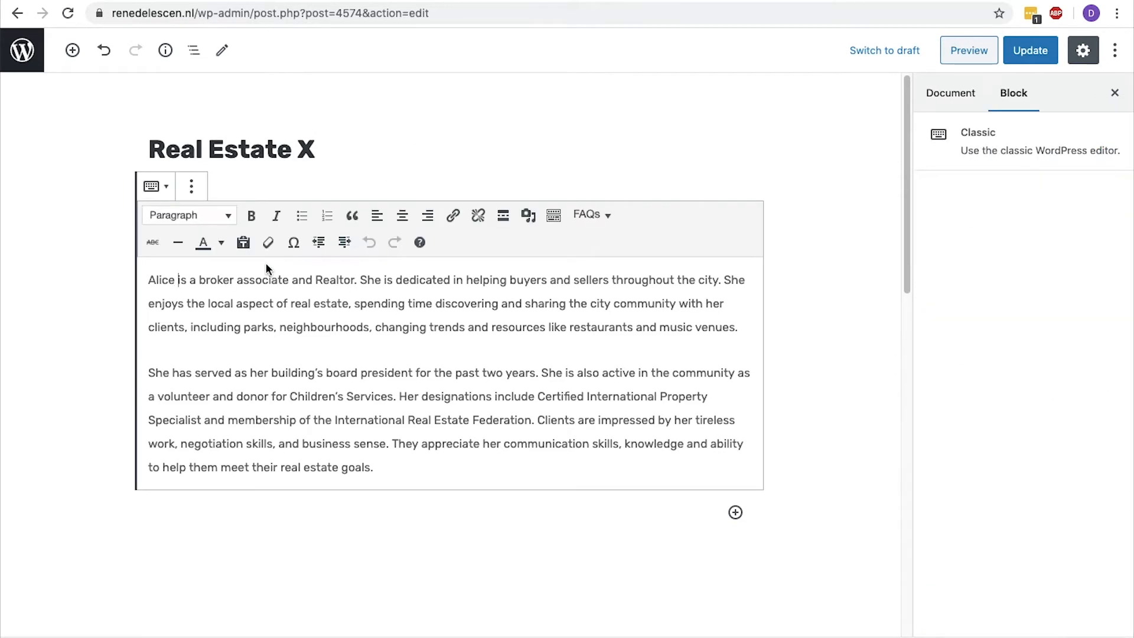
{"action": "key", "text": "BackSpace"}
{"action": "key", "text": "BackSpace"}
{"action": "key", "text": "BackSpace"}
{"action": "key", "text": "BackSpace"}
{"action": "key", "text": "BackSpace"}
{"action": "type", "text": "Real Estate x"}
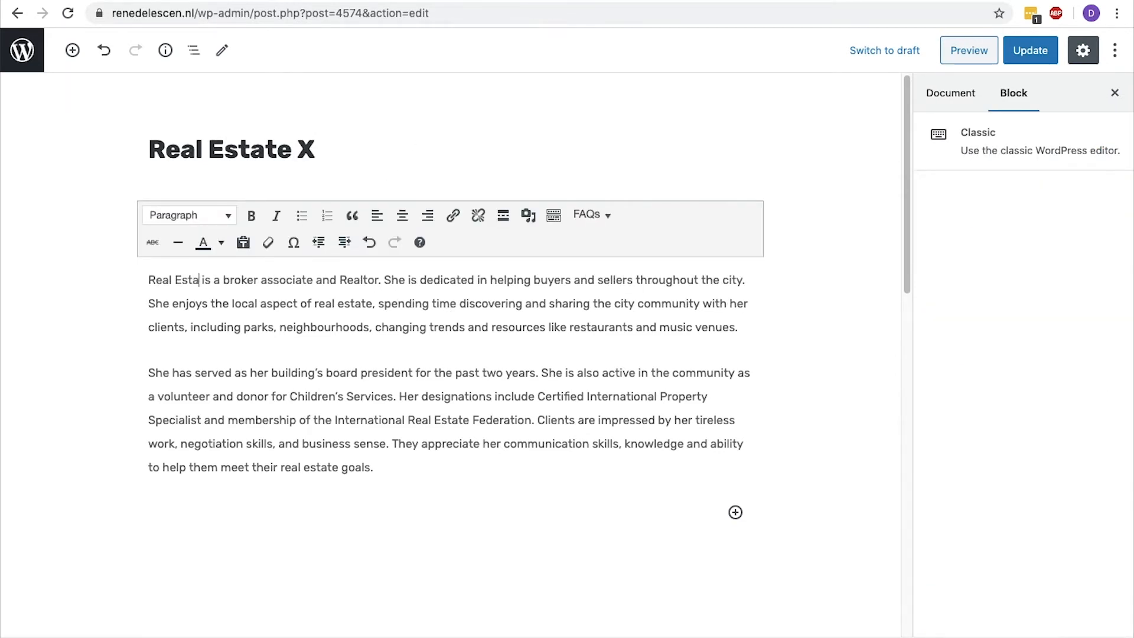
{"action": "key", "text": "shift+Home"}
Clear the fax number in the agency's contact information and update the agency.
{"action": "scroll", "coordinate": [454, 351], "scroll_direction": "down", "scroll_amount": 10}
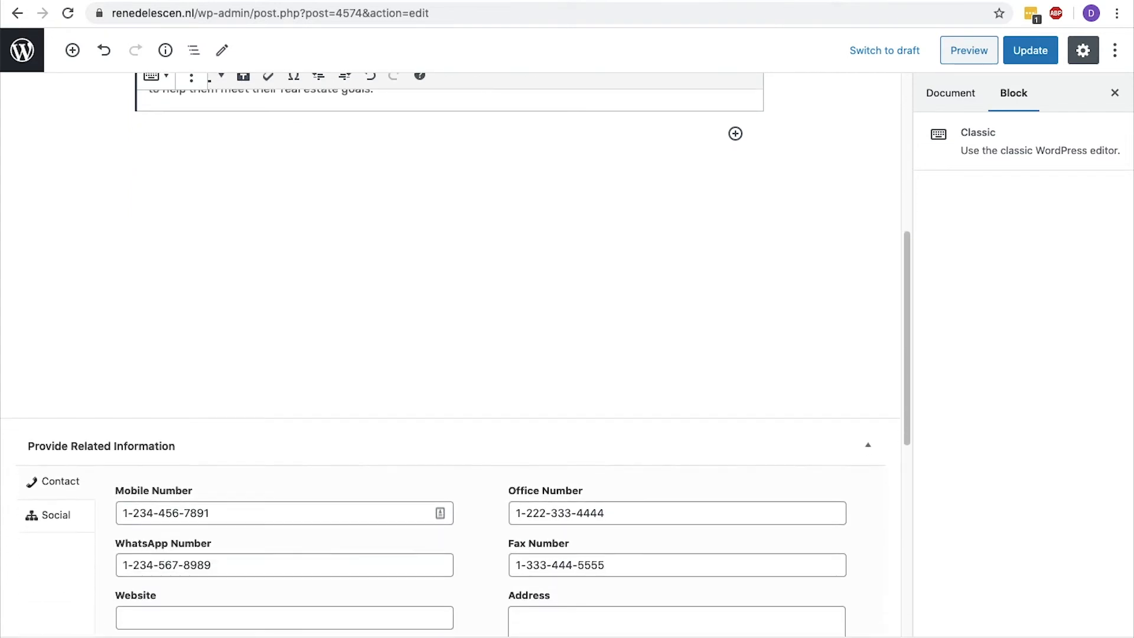
{"action": "scroll", "coordinate": [455, 354], "scroll_direction": "down", "scroll_amount": 5}
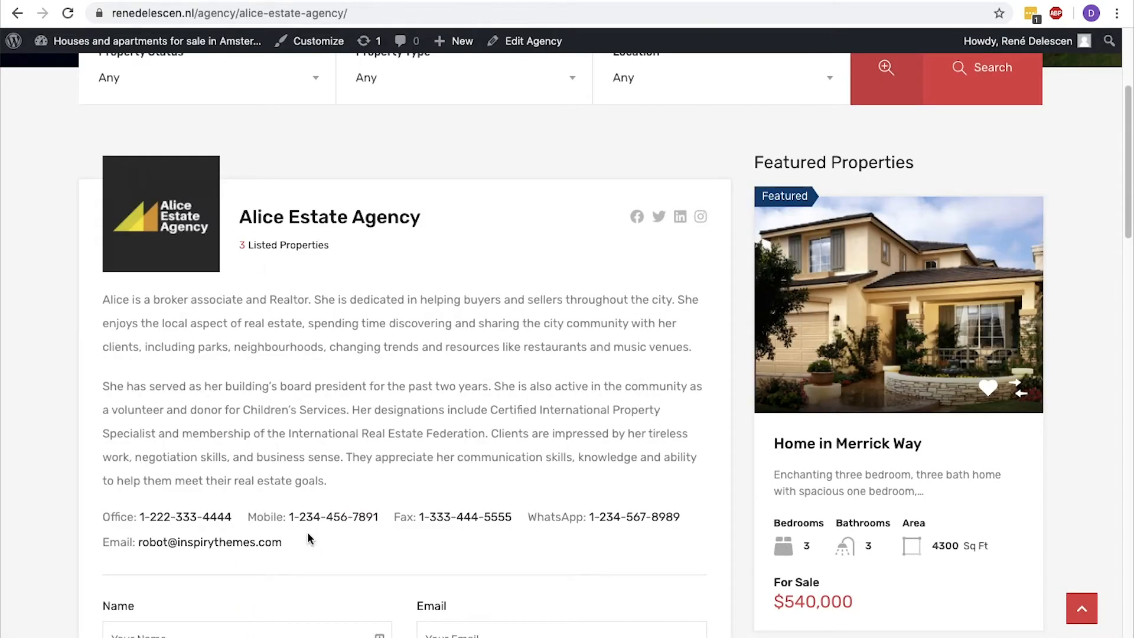
{"action": "left_click_drag", "start_coordinate": [307, 537], "coordinate": [100, 516]}
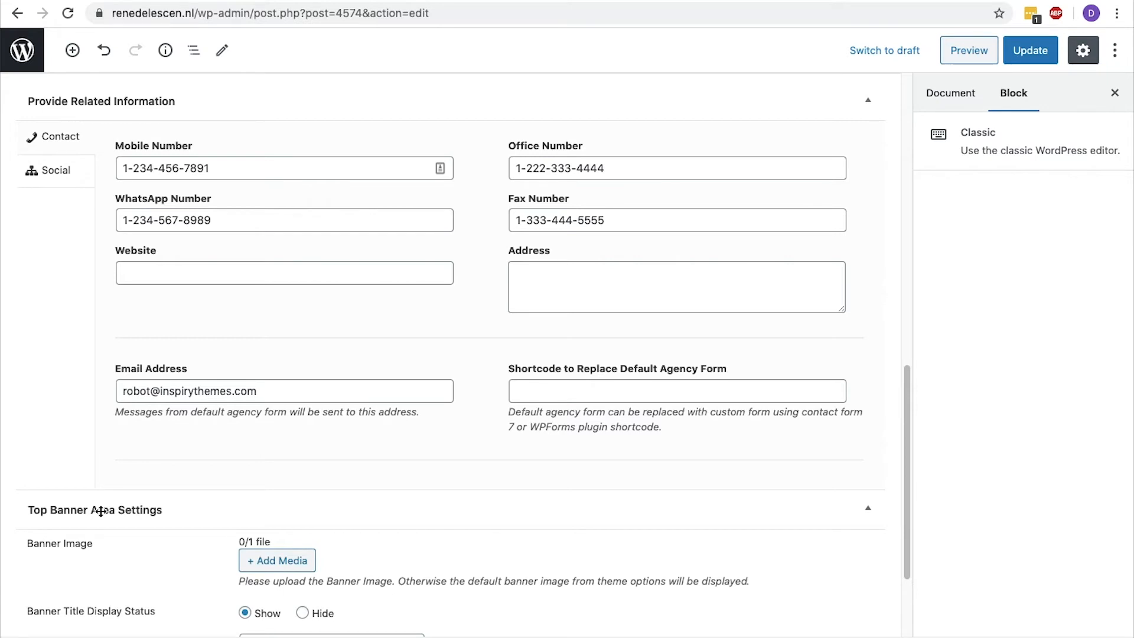
{"action": "left_click", "coordinate": [611, 217]}
{"action": "triple_click", "coordinate": [611, 218]}
{"action": "key", "text": "BackSpace"}
{"action": "left_click", "coordinate": [1029, 53]}
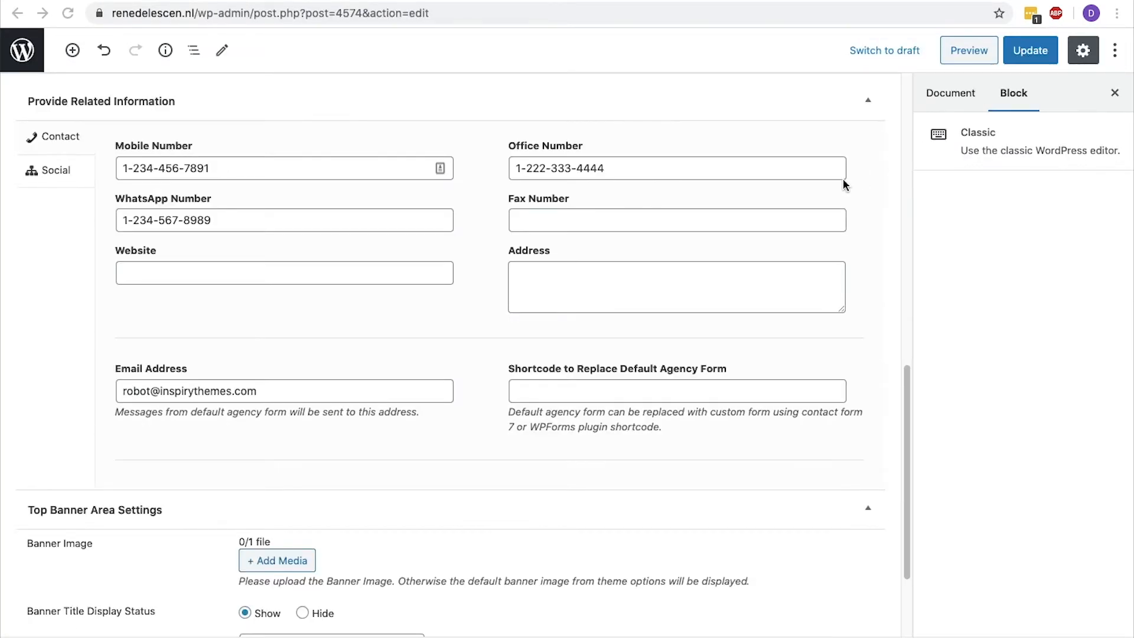
Try cta-above-footer.jpg as the agency's banner image, then remove it and update the agency.
{"action": "scroll", "coordinate": [843, 184], "scroll_direction": "down", "scroll_amount": 5}
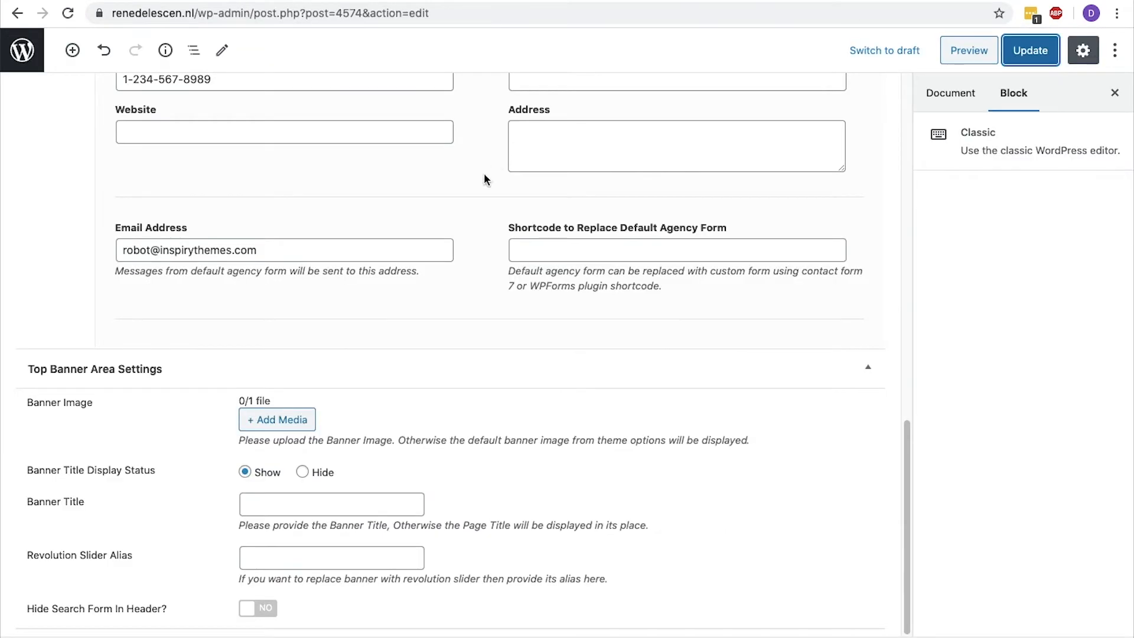
{"action": "left_click", "coordinate": [280, 422]}
{"action": "left_click", "coordinate": [328, 267]}
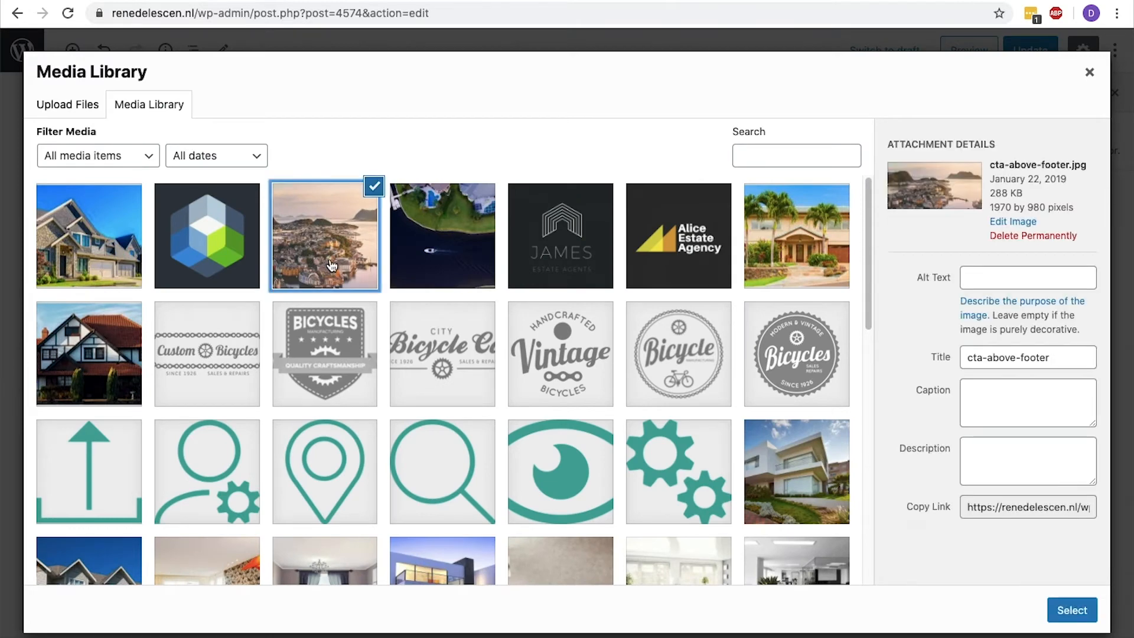
{"action": "left_click", "coordinate": [1073, 611]}
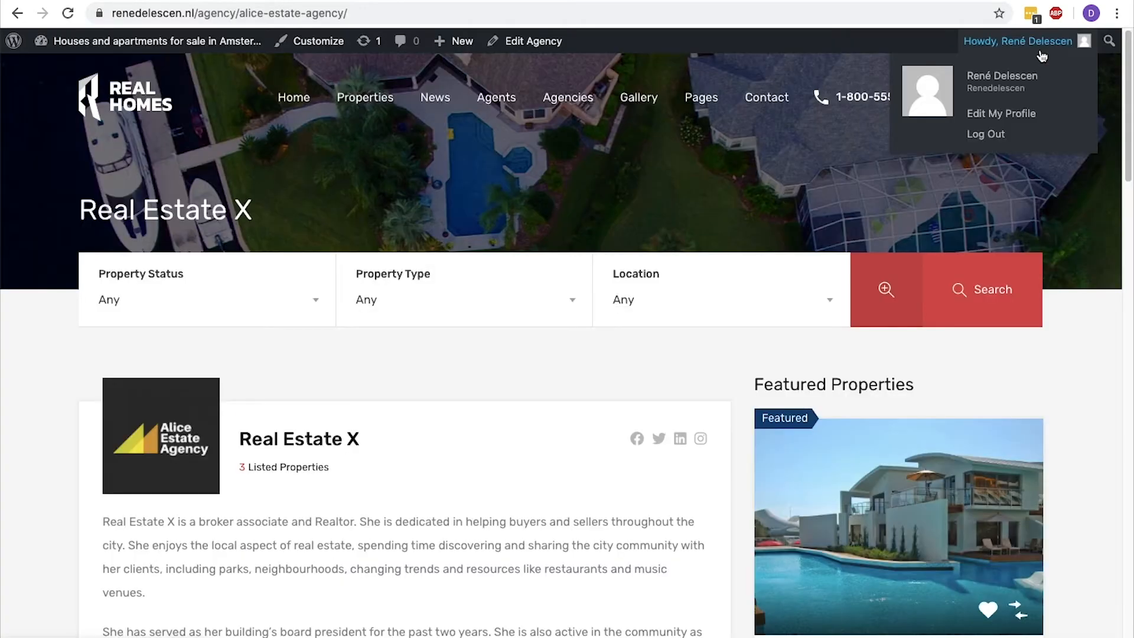
{"action": "key", "text": "super+r"}
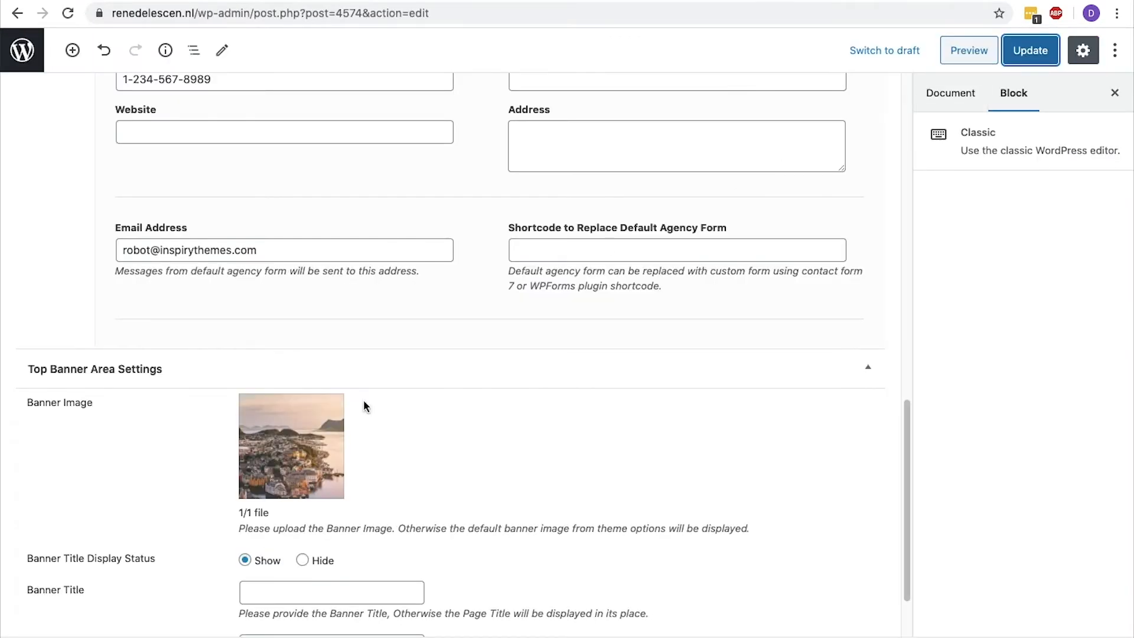
{"action": "left_click", "coordinate": [333, 405]}
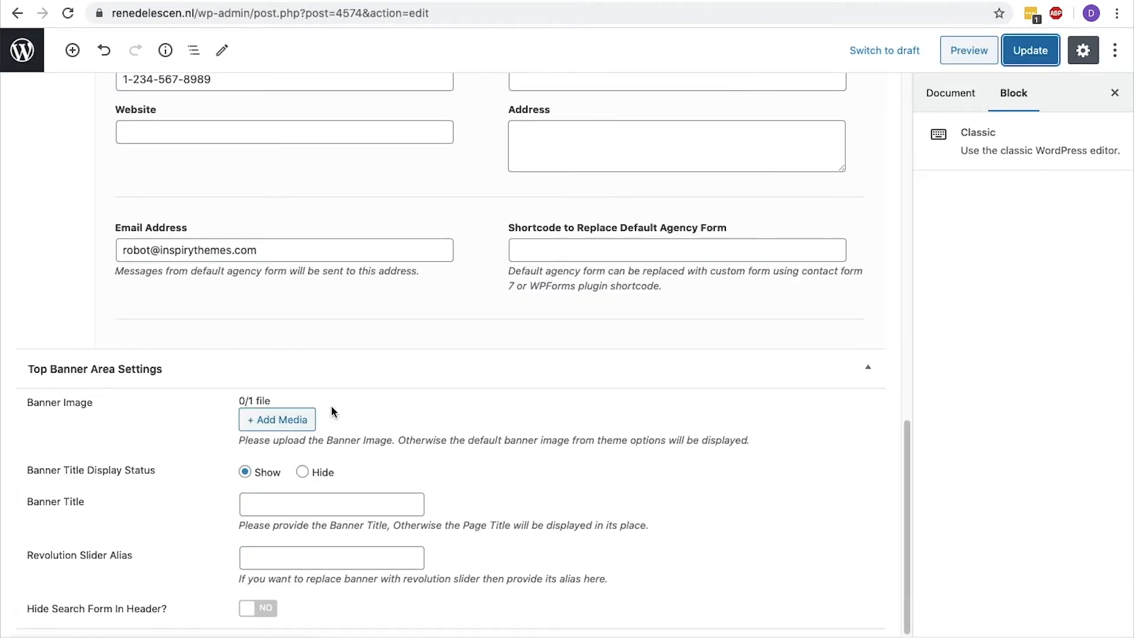
{"action": "left_click", "coordinate": [1016, 59]}
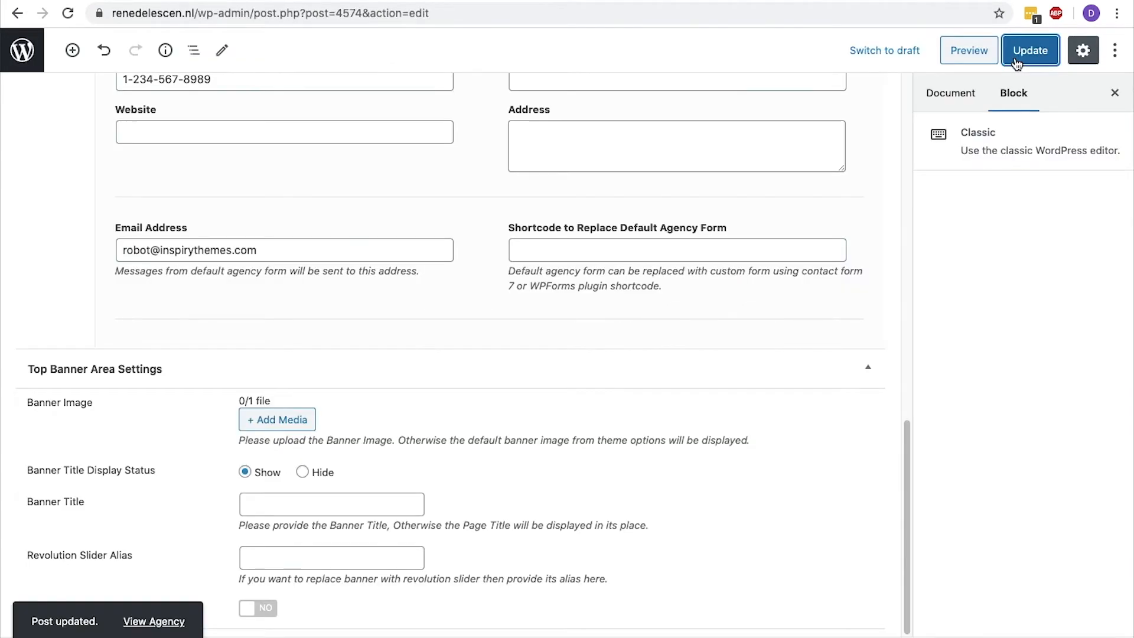
Set the banner title to "The best real estate agency of Amsterdam", update the agency and check the title on the live page.
{"action": "left_click", "coordinate": [291, 509]}
{"action": "type", "text": "The best real estate agency of Amsterdam"}
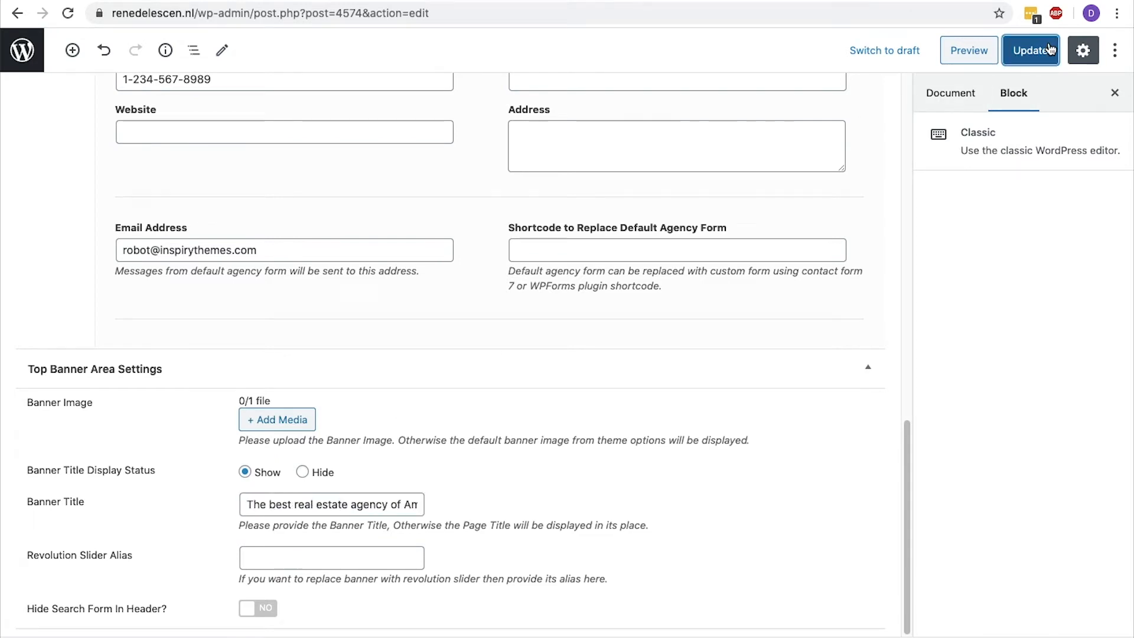
{"action": "left_click", "coordinate": [1031, 50]}
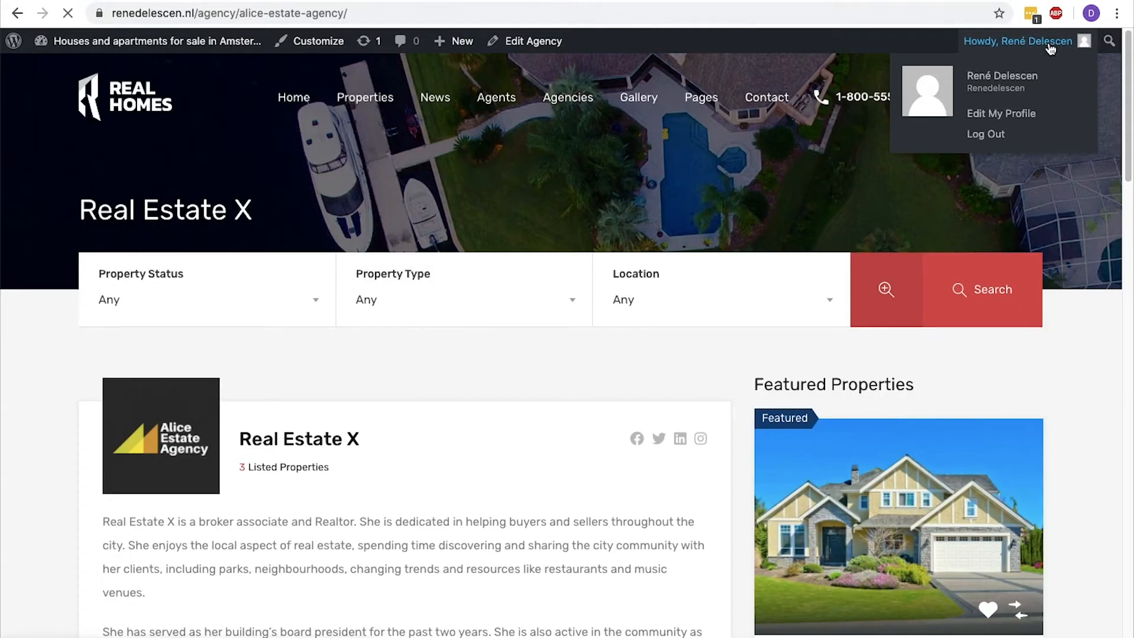
{"action": "left_click_drag", "start_coordinate": [645, 220], "coordinate": [78, 222]}
{"action": "key", "text": "ctrl+Tab"}
Clear the agency's banner title and update the agency.
{"action": "left_click", "coordinate": [264, 503]}
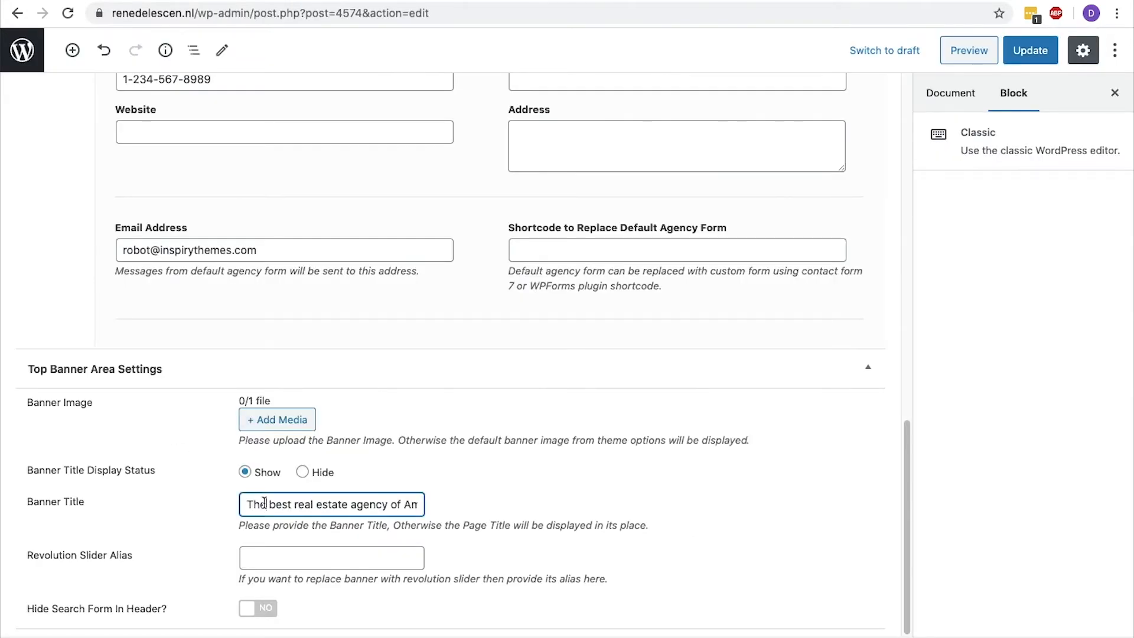
{"action": "key", "text": "ctrl+a"}
{"action": "key", "text": "BackSpace"}
{"action": "left_click", "coordinate": [1029, 50]}
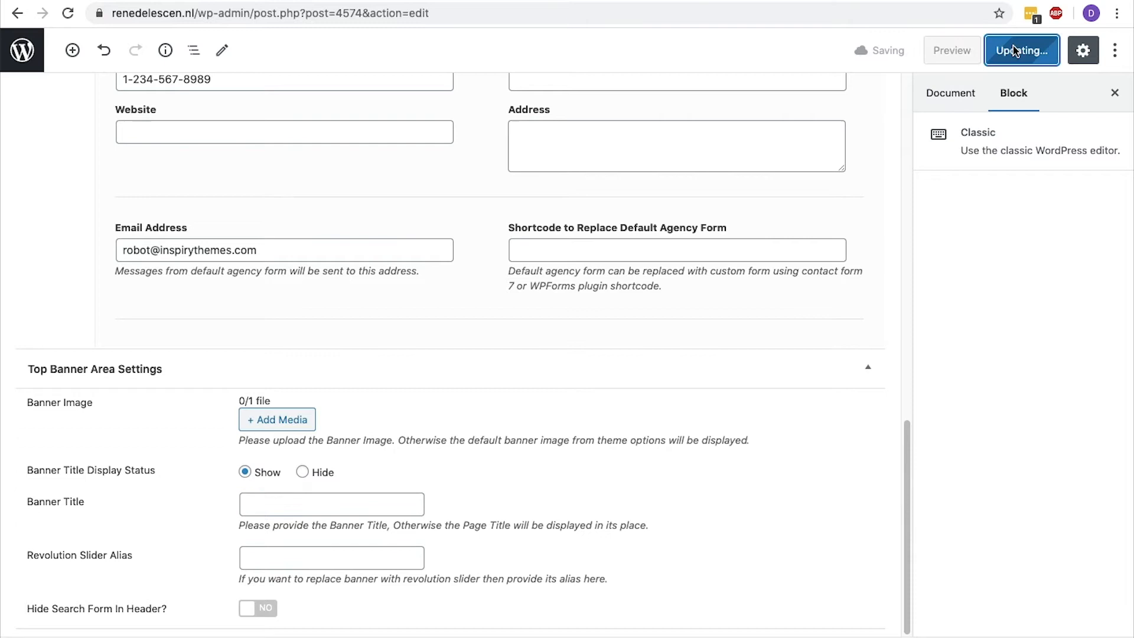
Review the agency's document settings and logo, and examine the live agency page with its featured properties sidebar.
{"action": "left_click", "coordinate": [958, 90]}
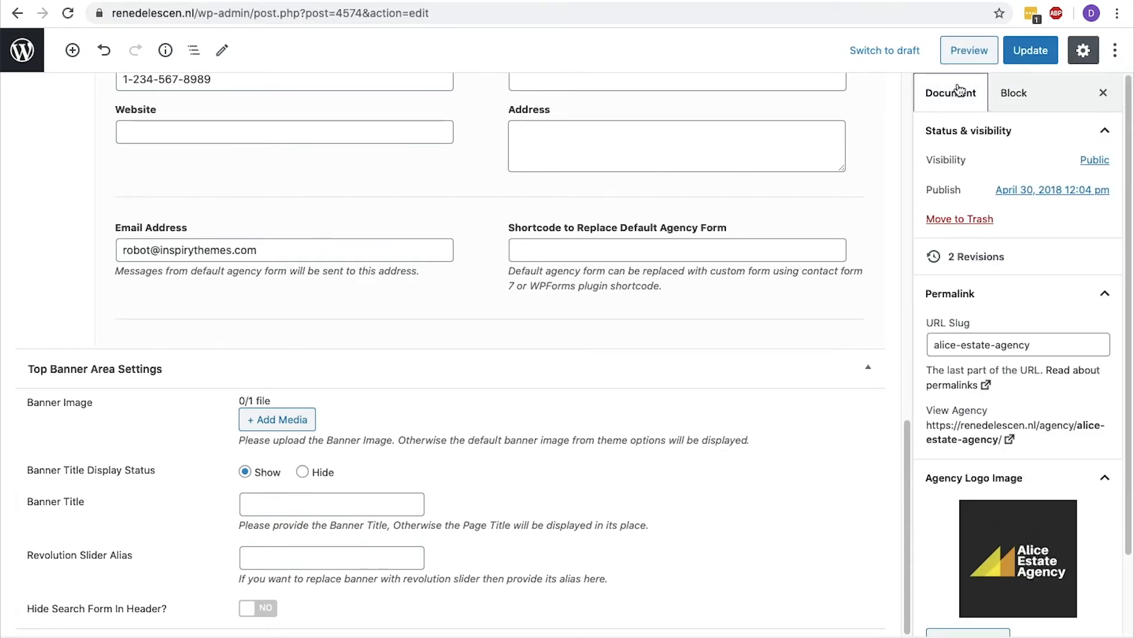
{"action": "scroll", "coordinate": [1008, 532], "scroll_direction": "down", "scroll_amount": 3}
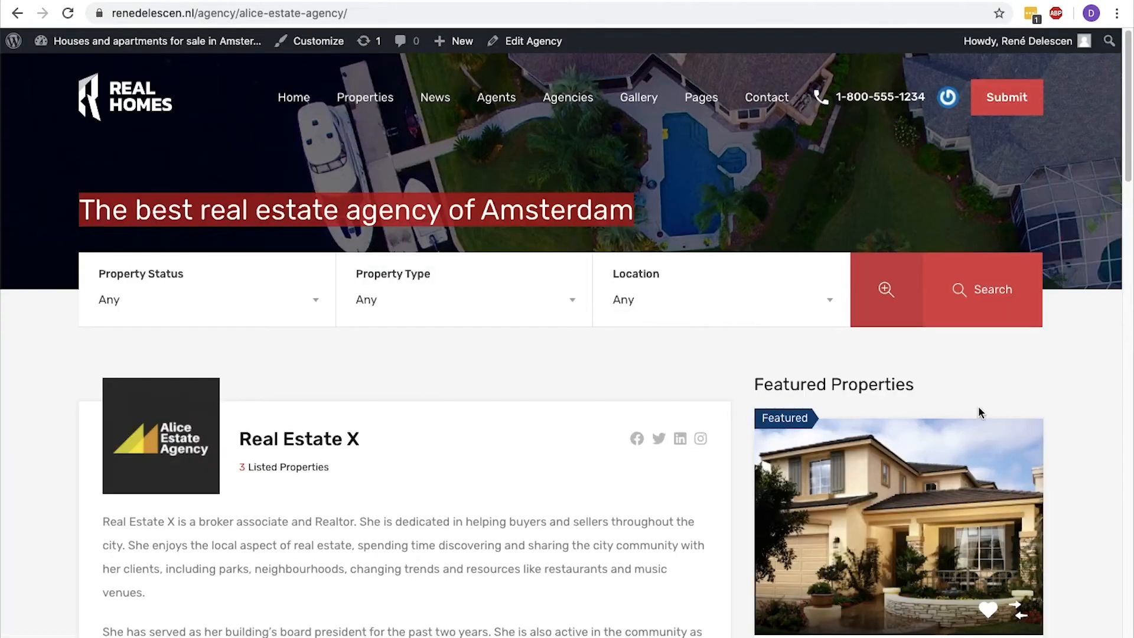
{"action": "scroll", "coordinate": [984, 394], "scroll_direction": "down", "scroll_amount": 5}
{"action": "scroll", "coordinate": [981, 388], "scroll_direction": "up", "scroll_amount": 1}
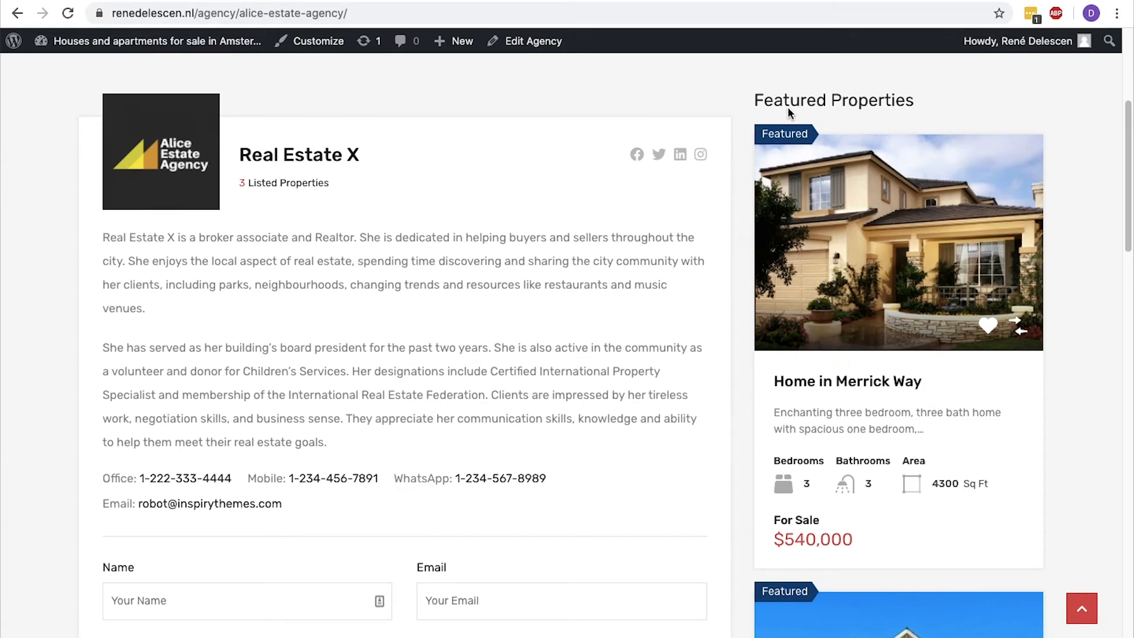
{"action": "mouse_move", "coordinate": [829, 234]}
Leave the agency editor, open the Widgets settings and delete the Recent Comments widget from the Default Sidebar.
{"action": "key", "text": "ctrl+w"}
{"action": "left_click", "coordinate": [25, 59]}
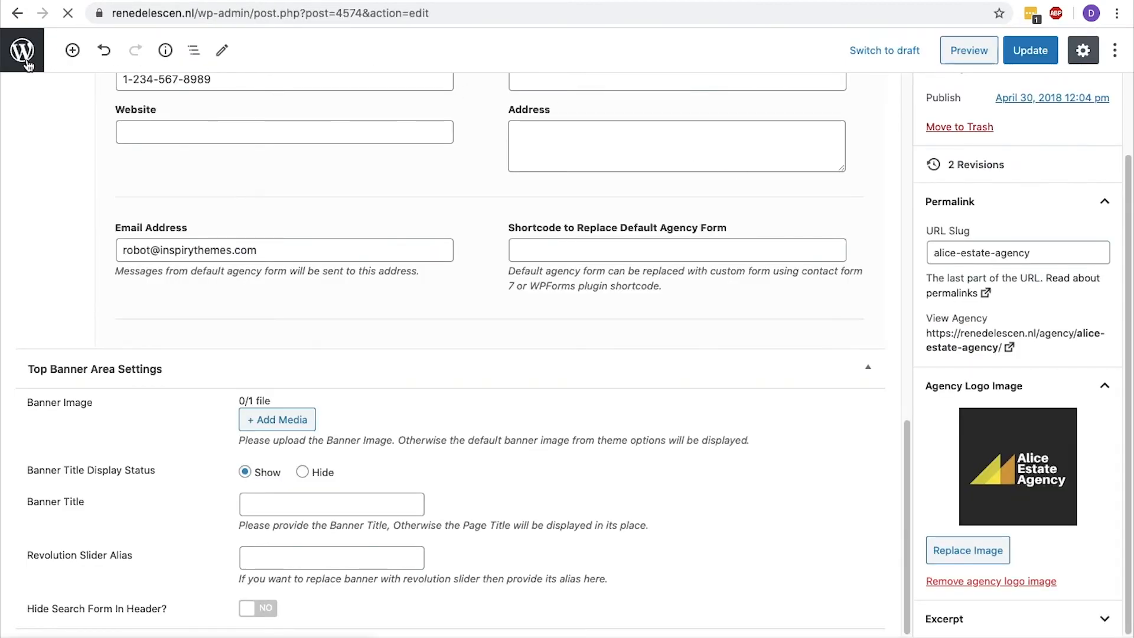
{"action": "scroll", "coordinate": [28, 198], "scroll_direction": "down", "scroll_amount": 3}
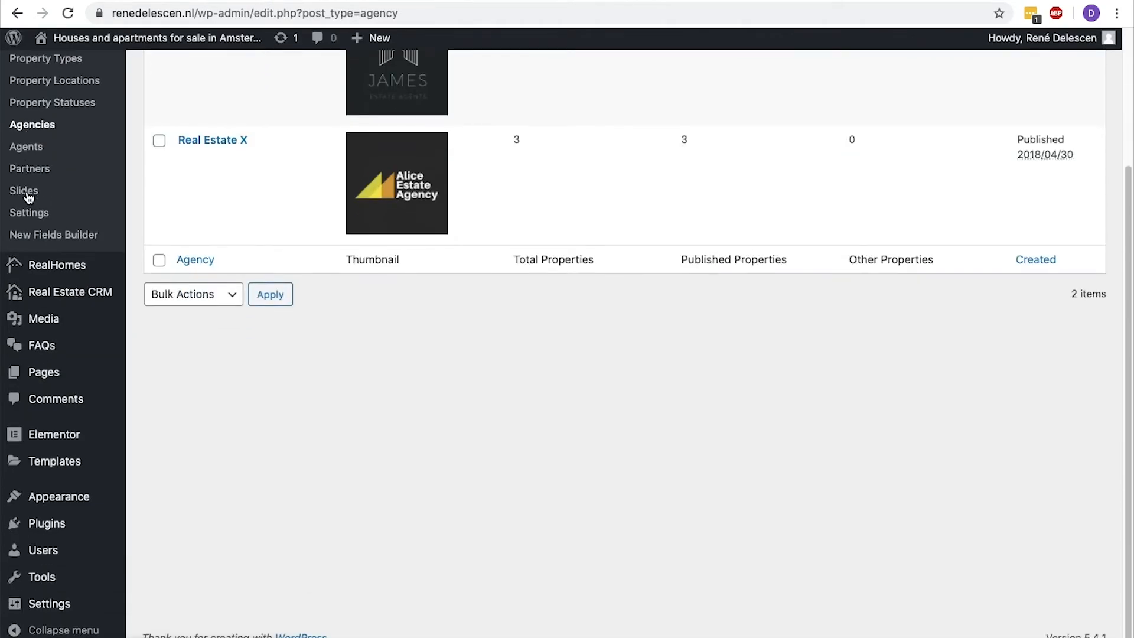
{"action": "mouse_move", "coordinate": [62, 496]}
{"action": "left_click", "coordinate": [147, 512]}
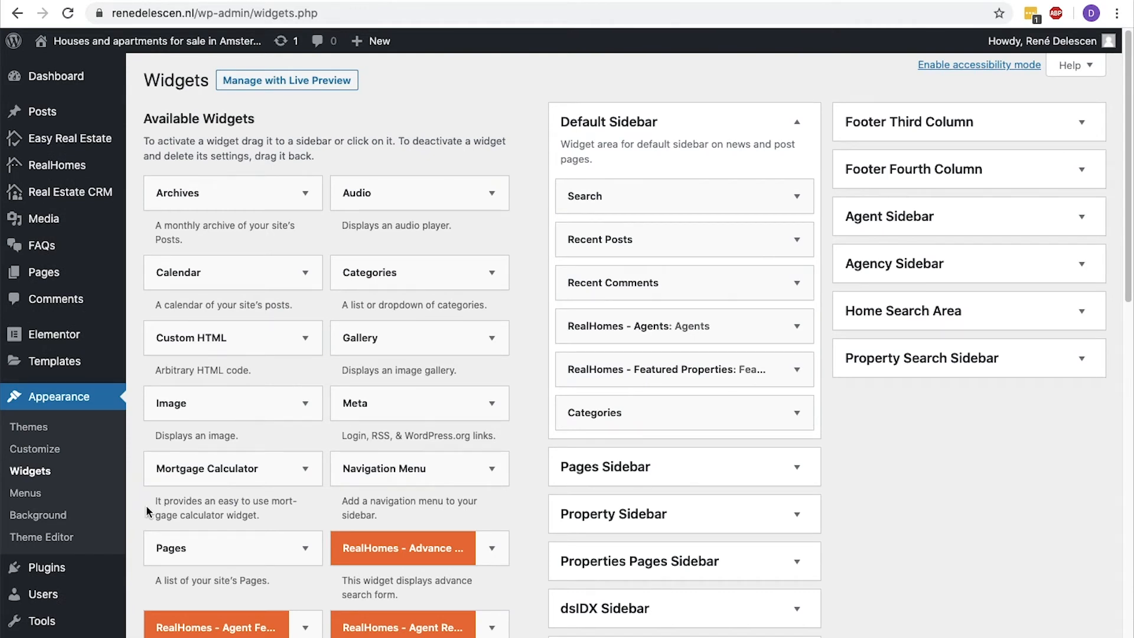
{"action": "left_click", "coordinate": [797, 288]}
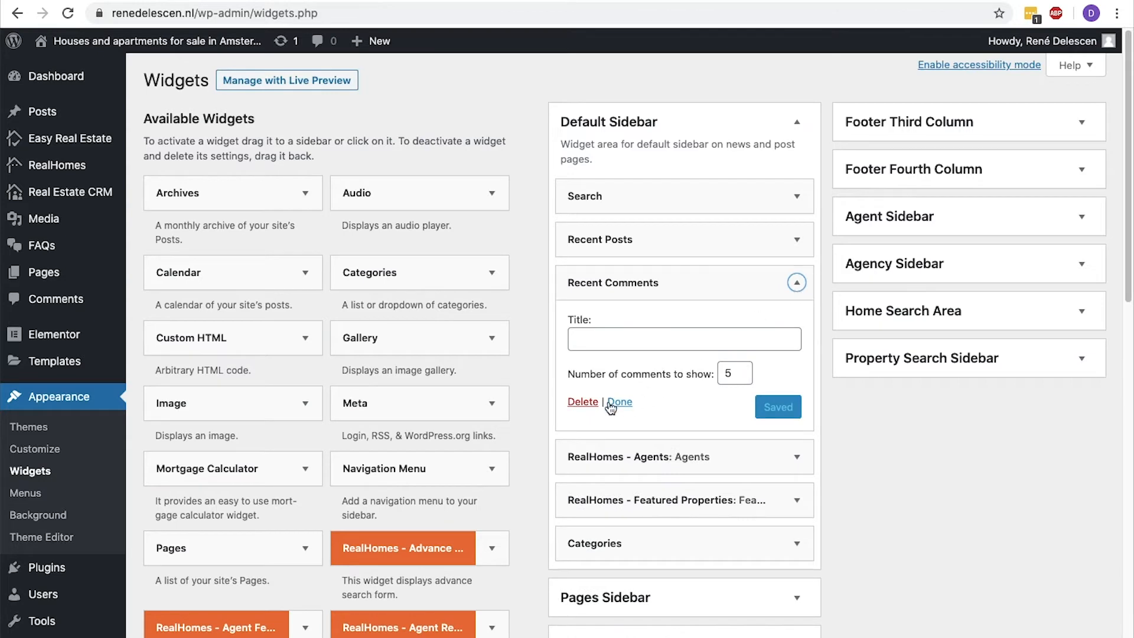
{"action": "left_click", "coordinate": [584, 403]}
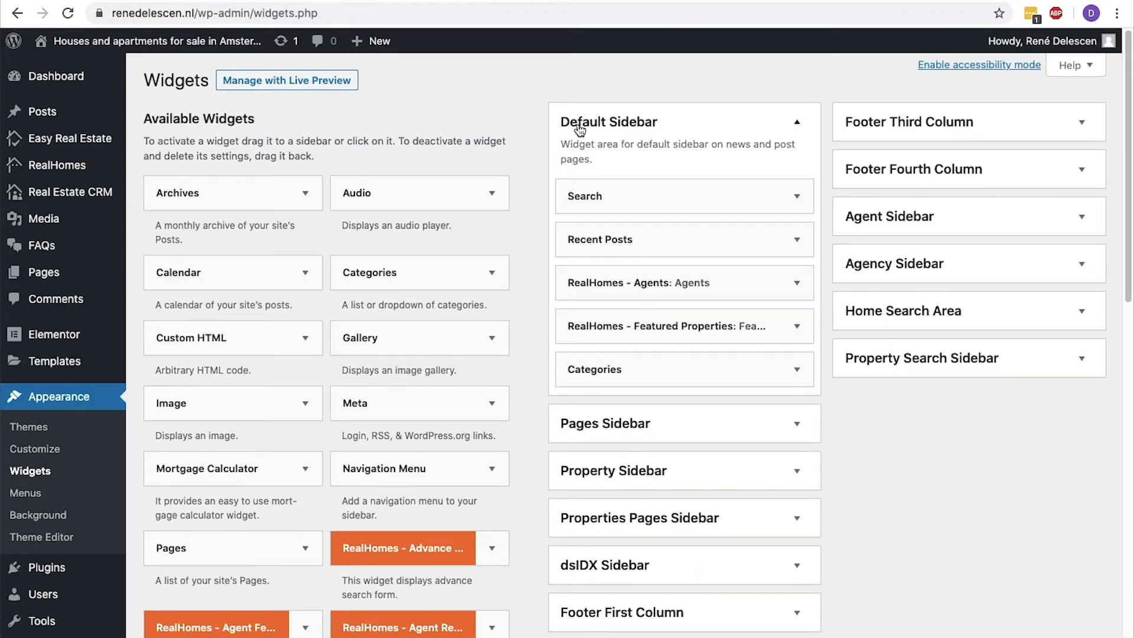
{"action": "left_click", "coordinate": [639, 127]}
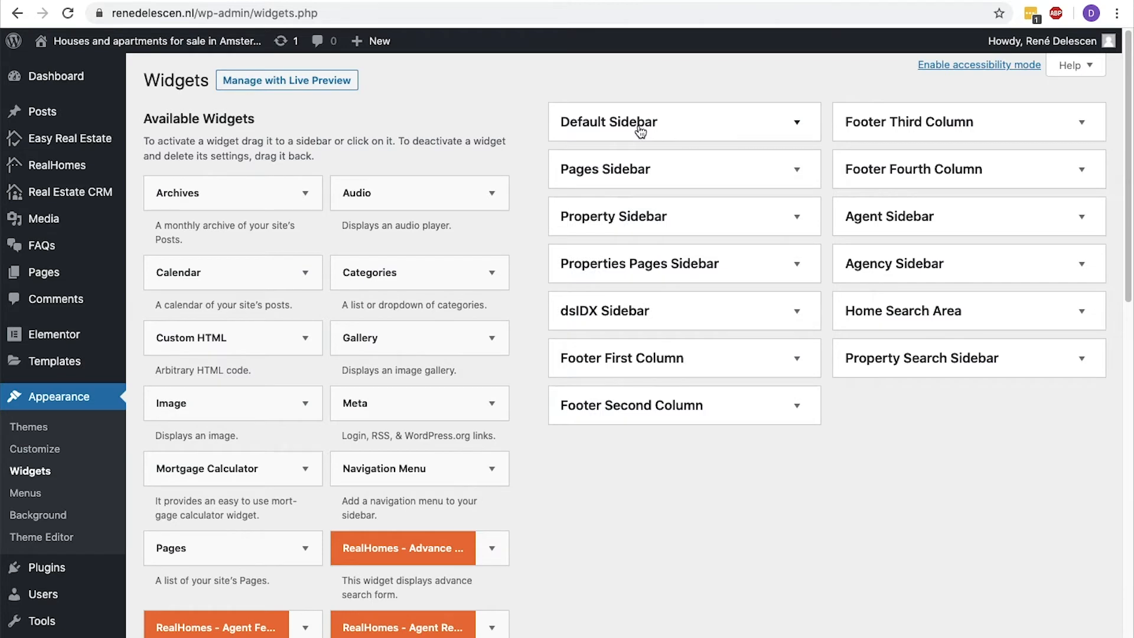
Delete the RealHomes - Featured Properties widget from the Agency Sidebar after comparing it with the live agency page.
{"action": "left_click", "coordinate": [1084, 267]}
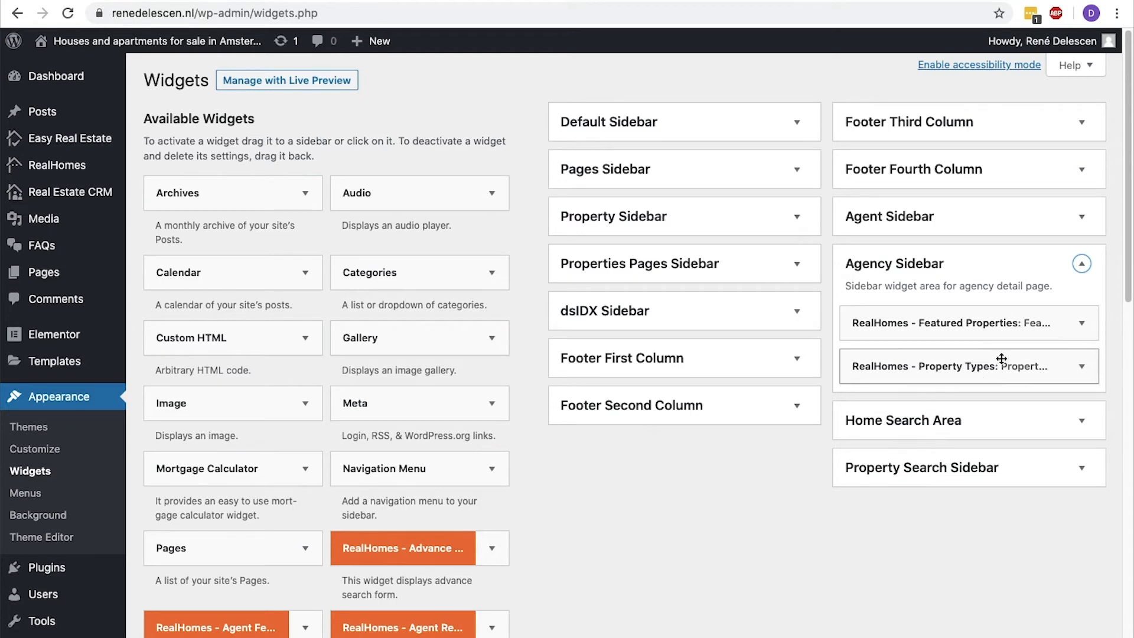
{"action": "left_click", "coordinate": [1081, 325]}
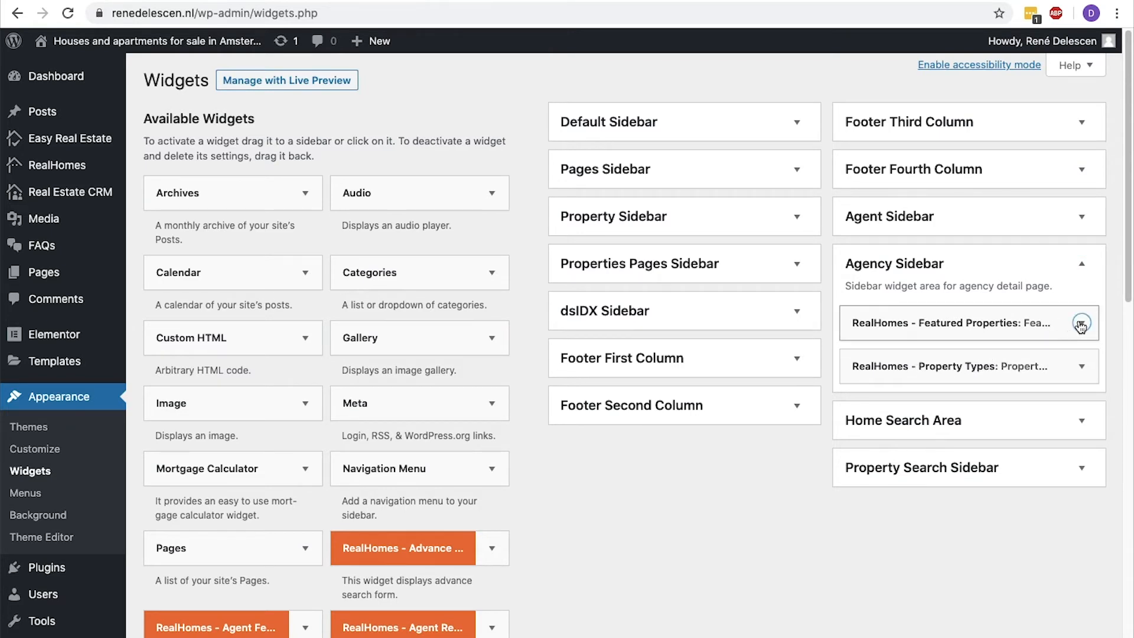
{"action": "left_click", "coordinate": [931, 436]}
{"action": "double_click", "coordinate": [854, 431]}
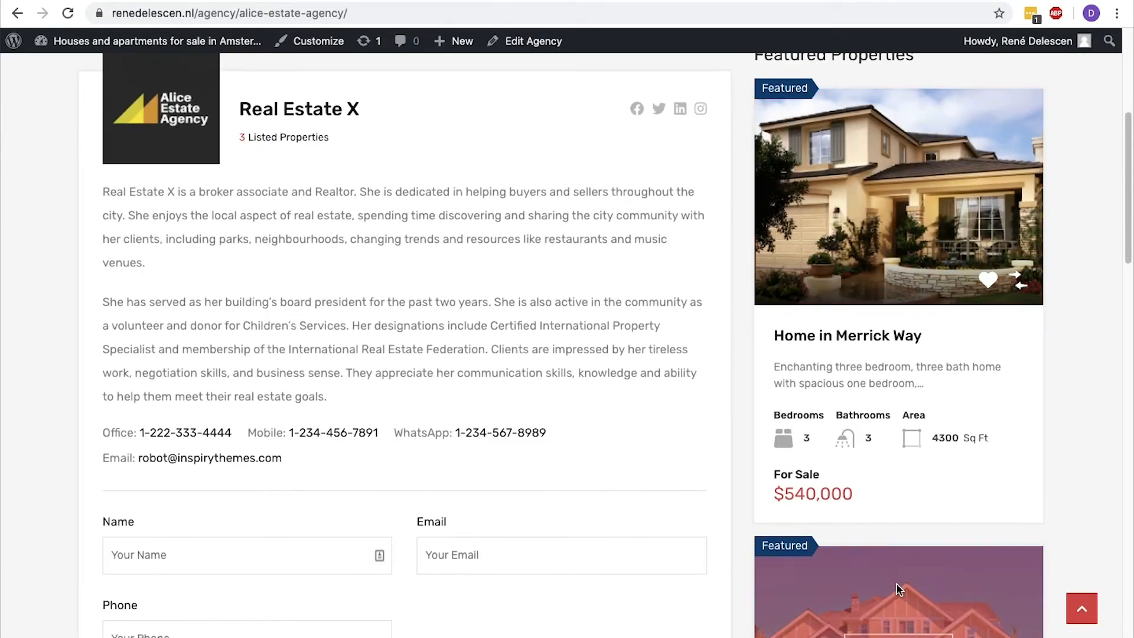
{"action": "scroll", "coordinate": [896, 584], "scroll_direction": "down", "scroll_amount": 5}
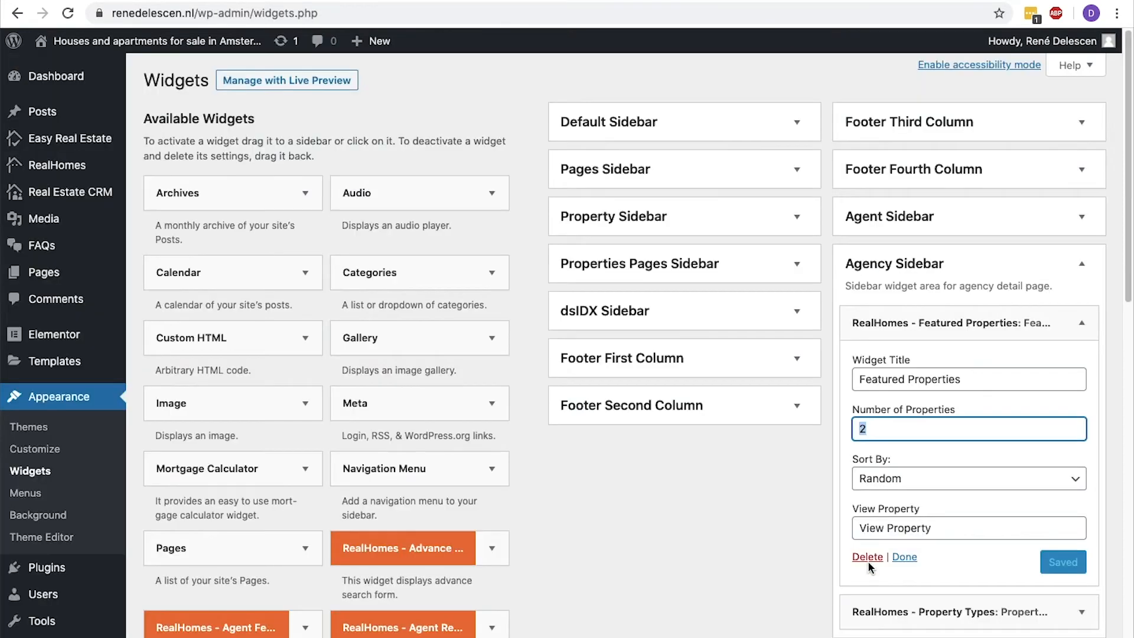
{"action": "left_click", "coordinate": [865, 553]}
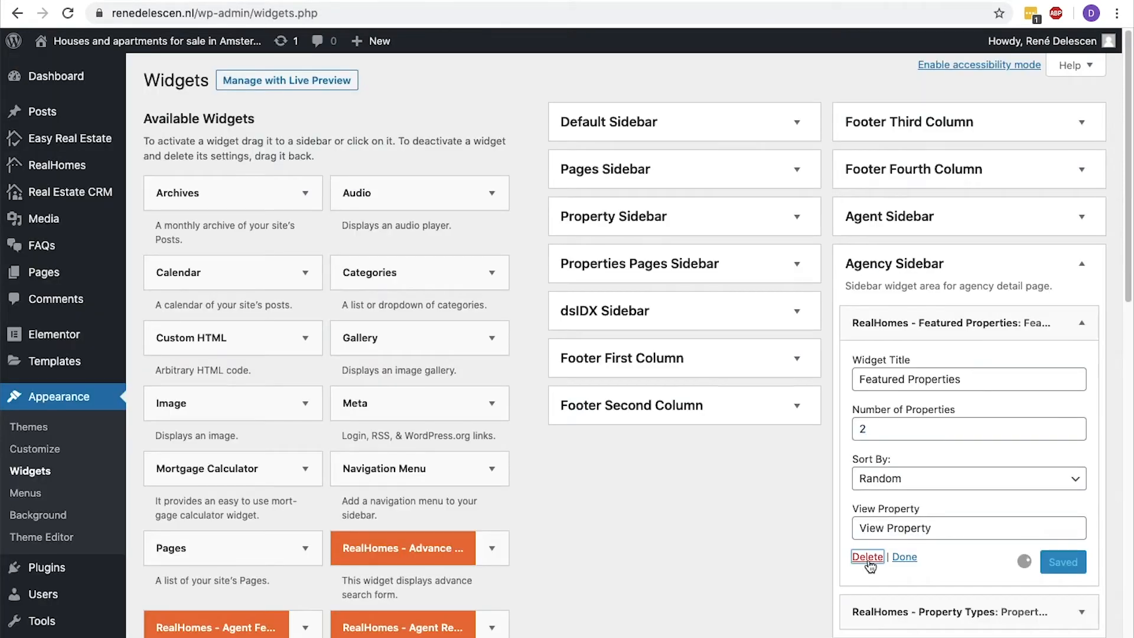
Delete the RealHomes - Property Types widget from the Agency Sidebar and reload the live agency page.
{"action": "left_click", "coordinate": [1084, 323]}
{"action": "left_click", "coordinate": [867, 409]}
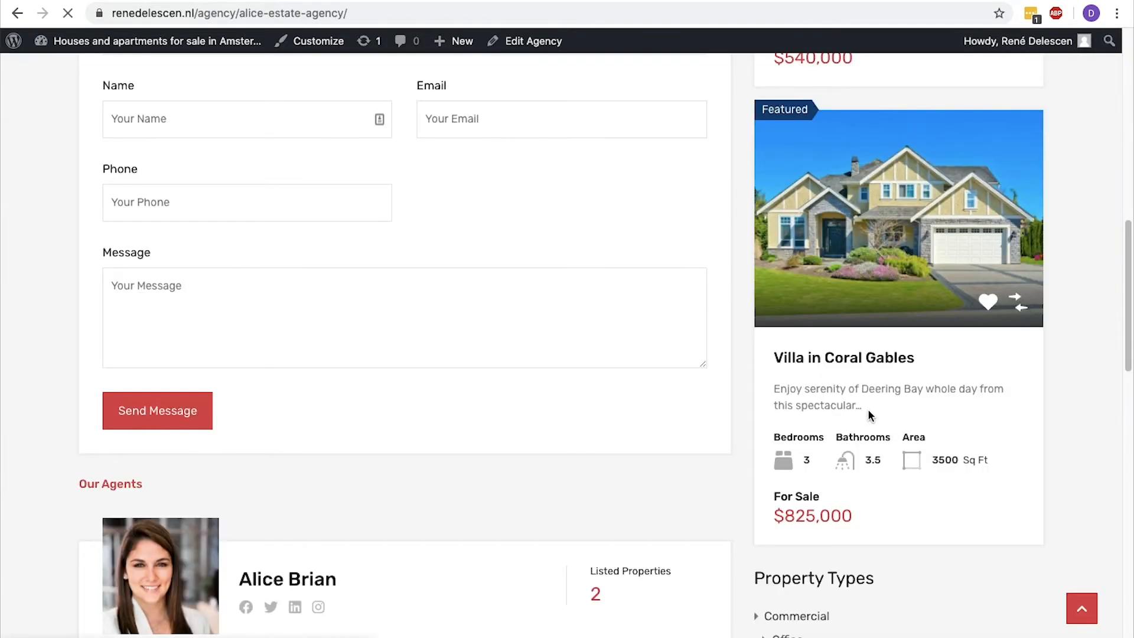
{"action": "key", "text": "super+r"}
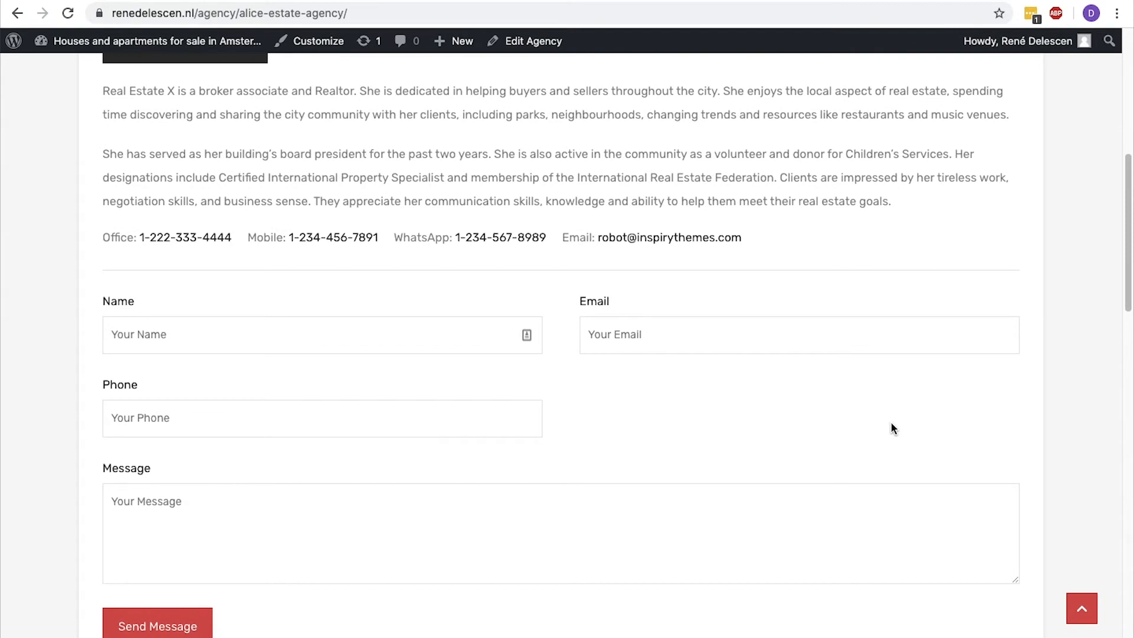
Add the RealHomes - Agents widget to the Agency Sidebar and reload the live agency page to view its sidebar.
{"action": "key", "text": "ctrl+Tab"}
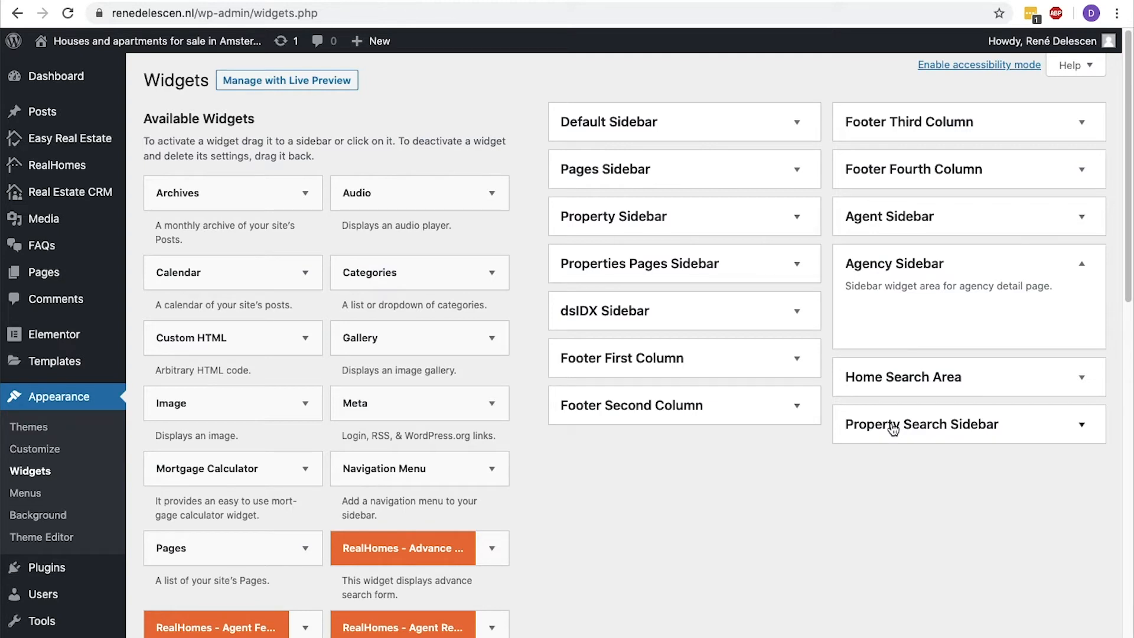
{"action": "scroll", "coordinate": [893, 429], "scroll_direction": "down", "scroll_amount": 3}
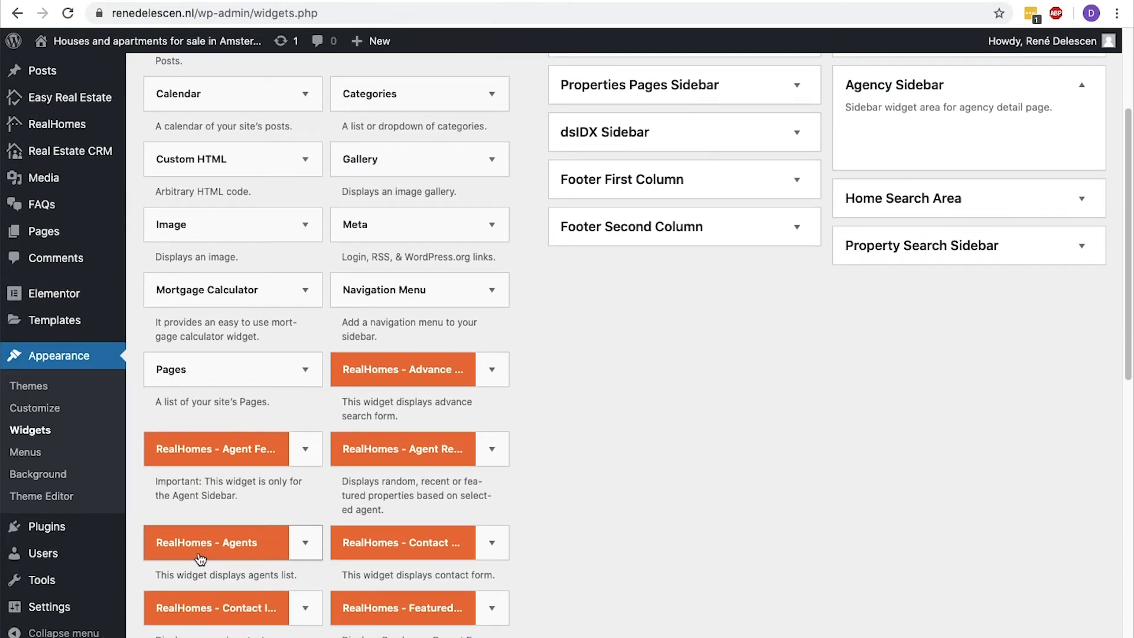
{"action": "left_click_drag", "start_coordinate": [200, 558], "coordinate": [953, 128]}
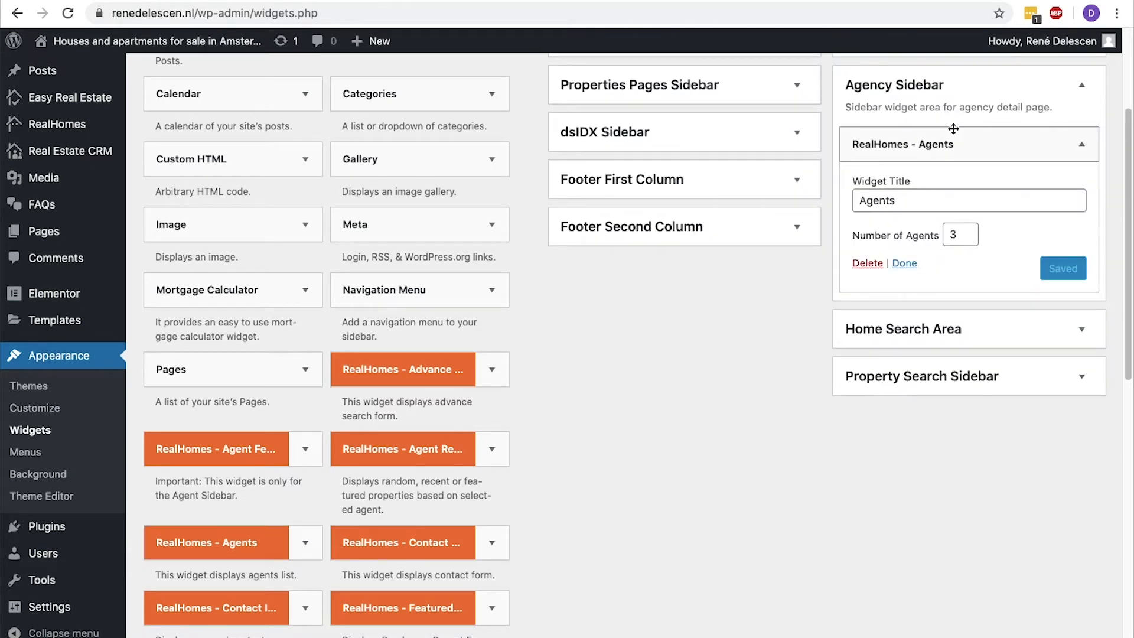
{"action": "left_click", "coordinate": [909, 265]}
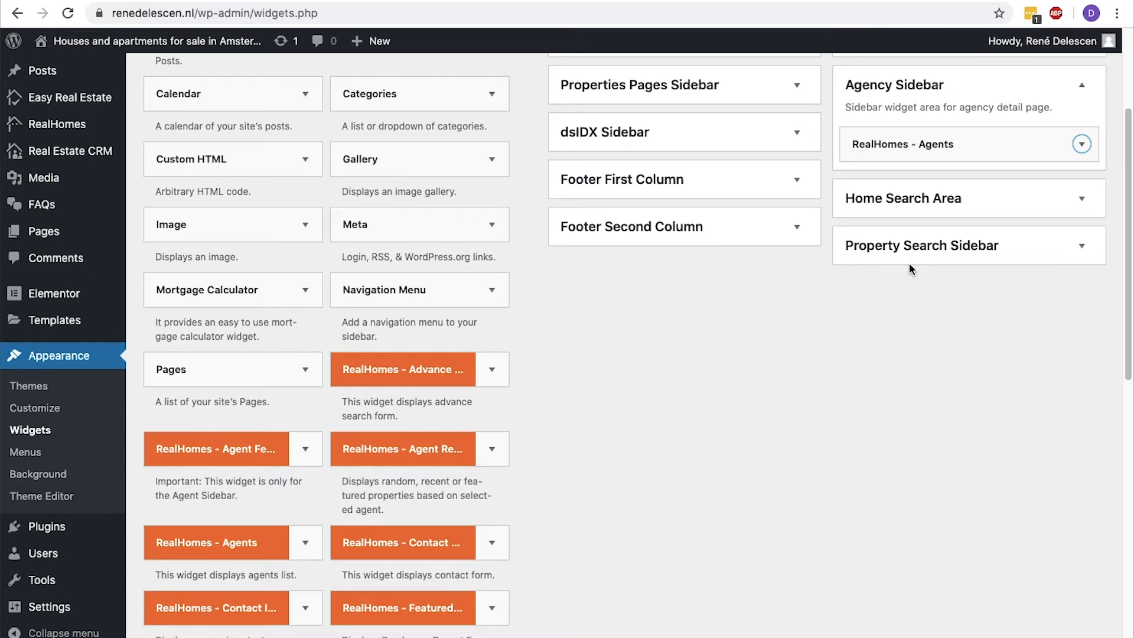
{"action": "key", "text": "ctrl+Tab"}
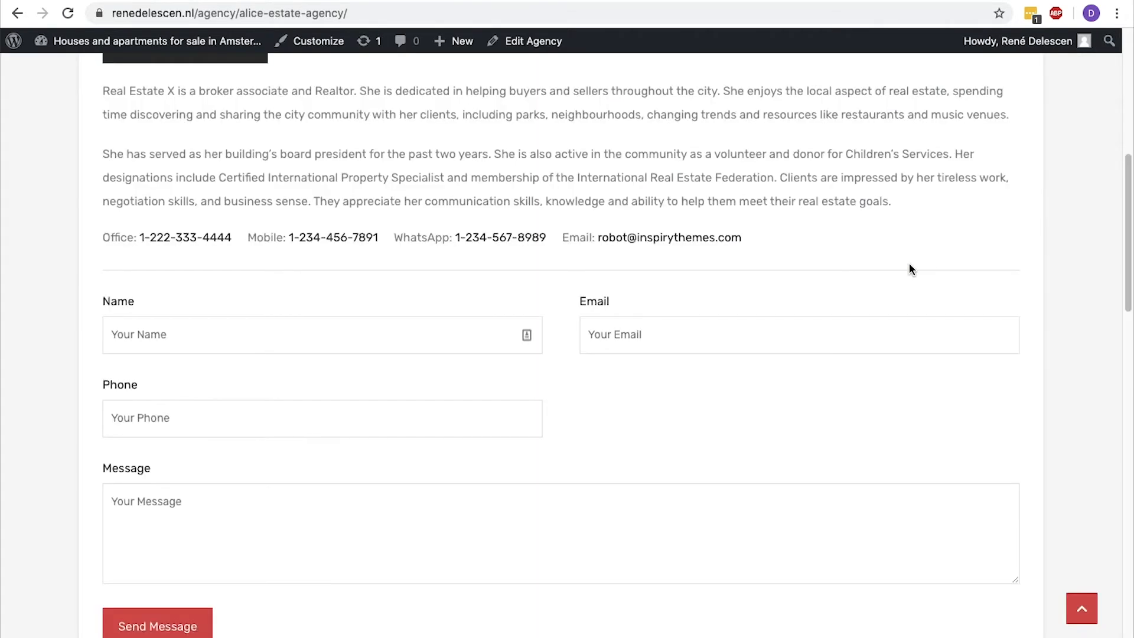
{"action": "key", "text": "super+r"}
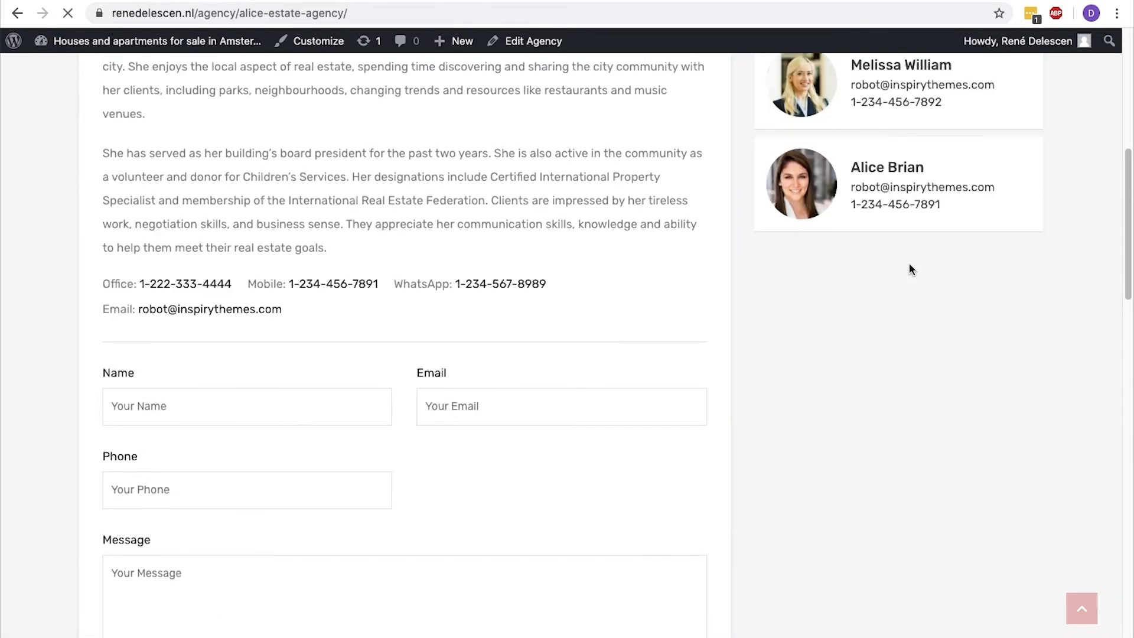
{"action": "scroll", "coordinate": [909, 263], "scroll_direction": "up", "scroll_amount": 6}
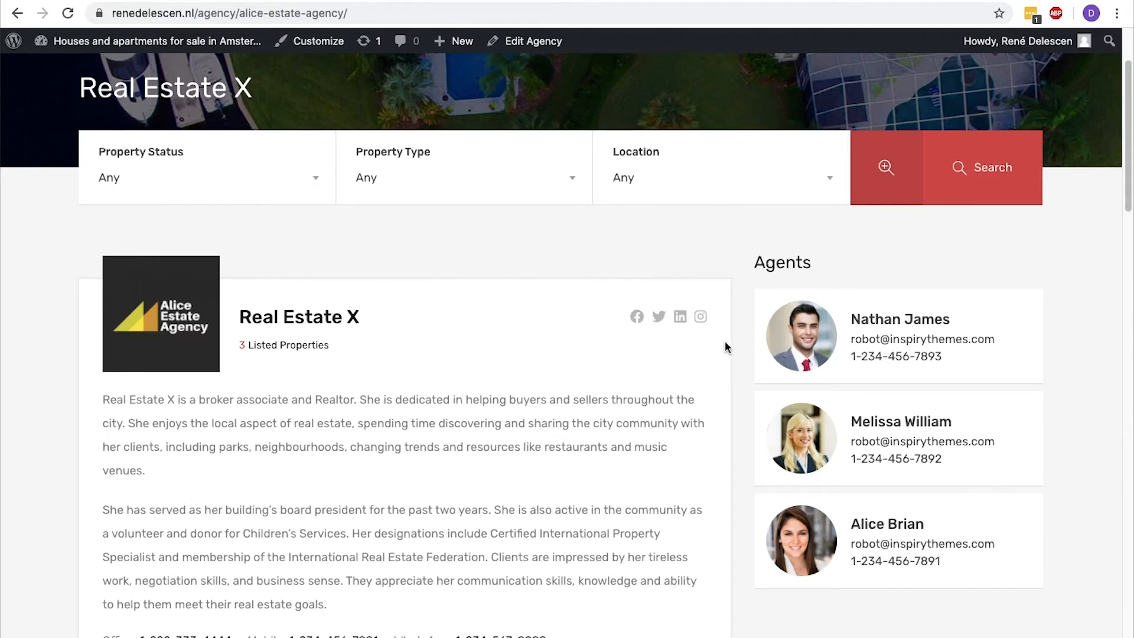
Open the second agent in the Agents list, assign the agent to the Real Estate X agency and update.
{"action": "key", "text": "ctrl+Tab"}
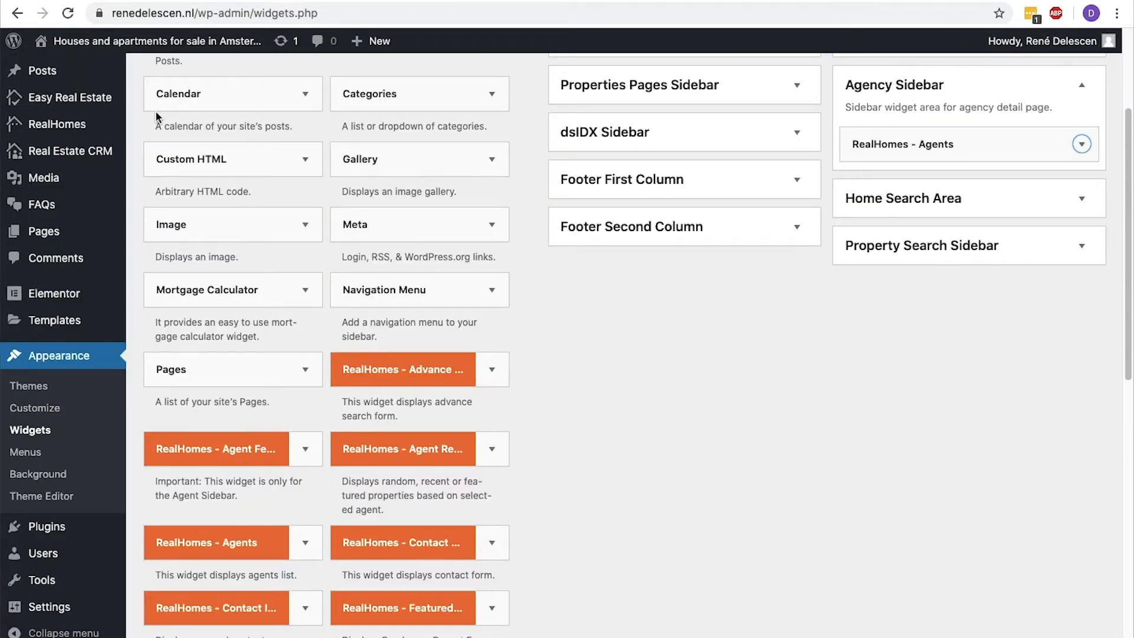
{"action": "mouse_move", "coordinate": [70, 97]}
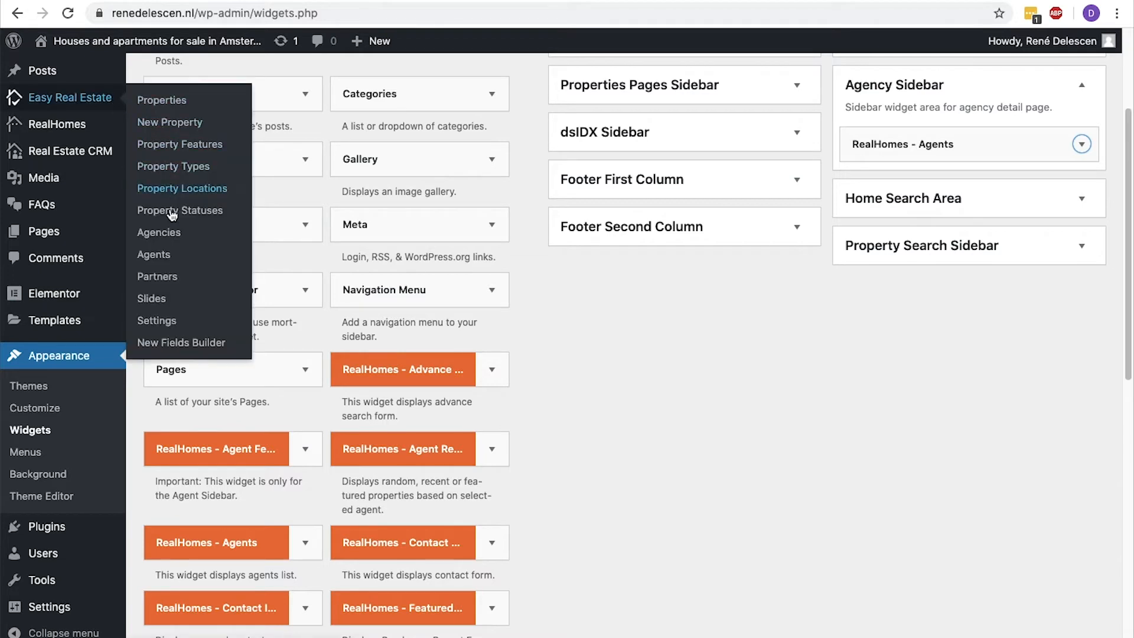
{"action": "left_click", "coordinate": [157, 254]}
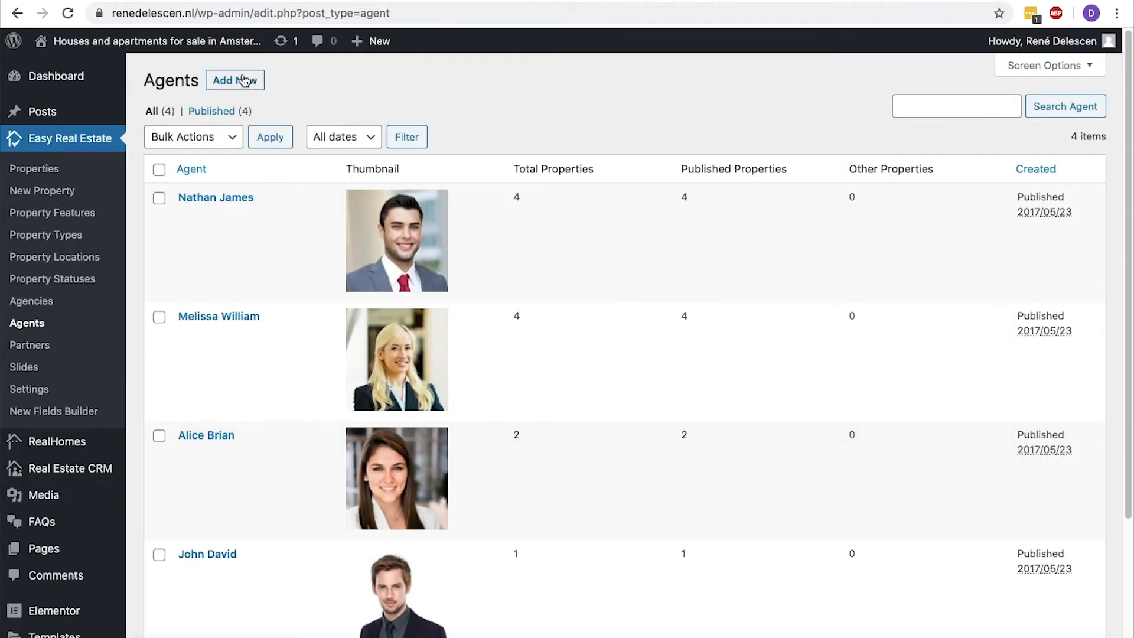
{"action": "left_click", "coordinate": [252, 318]}
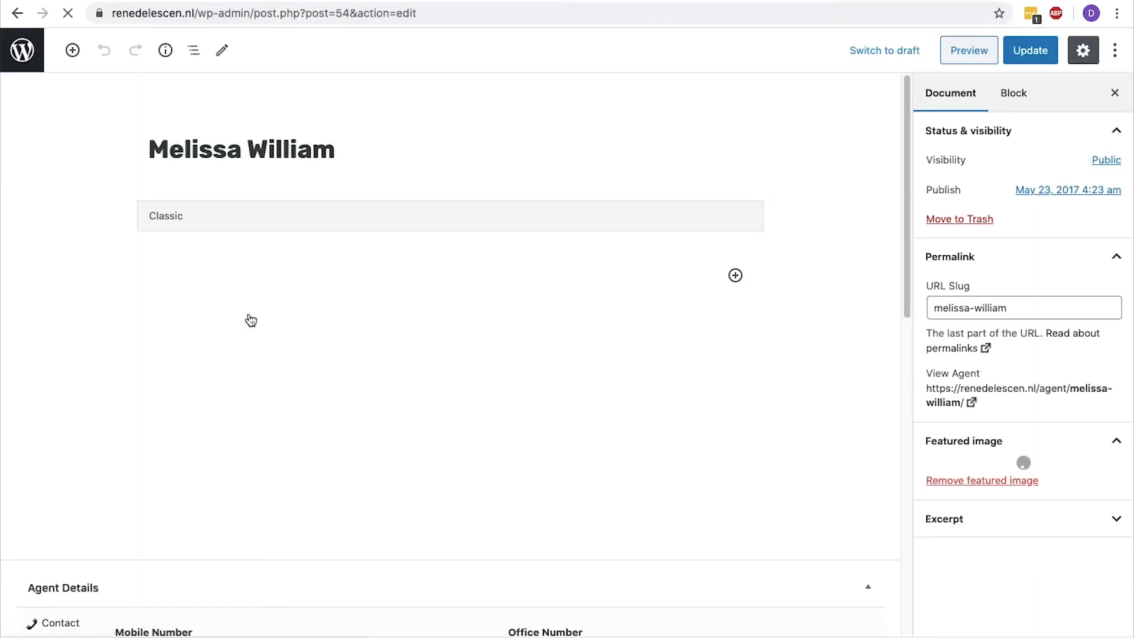
{"action": "scroll", "coordinate": [251, 320], "scroll_direction": "down", "scroll_amount": 10}
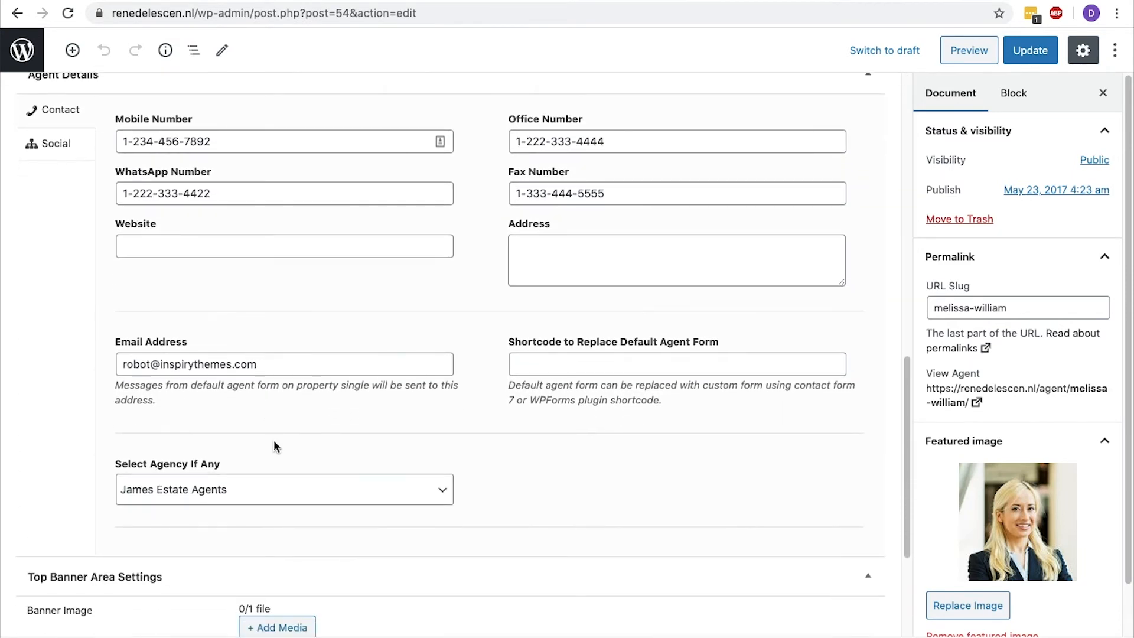
{"action": "left_click", "coordinate": [284, 491]}
{"action": "left_click", "coordinate": [278, 507]}
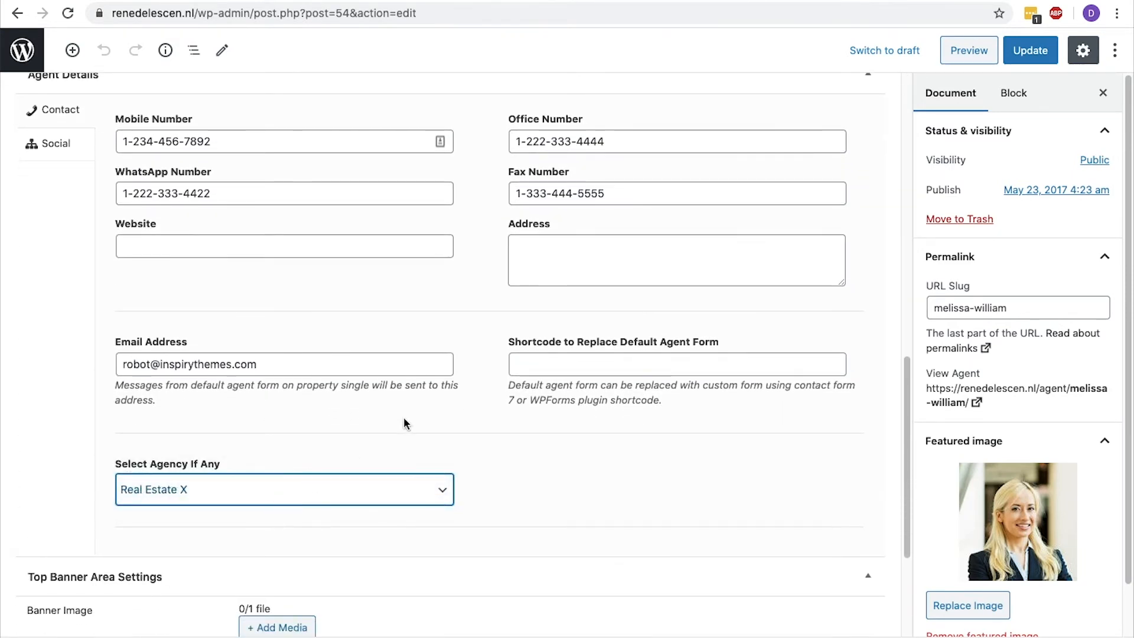
{"action": "left_click", "coordinate": [1031, 50]}
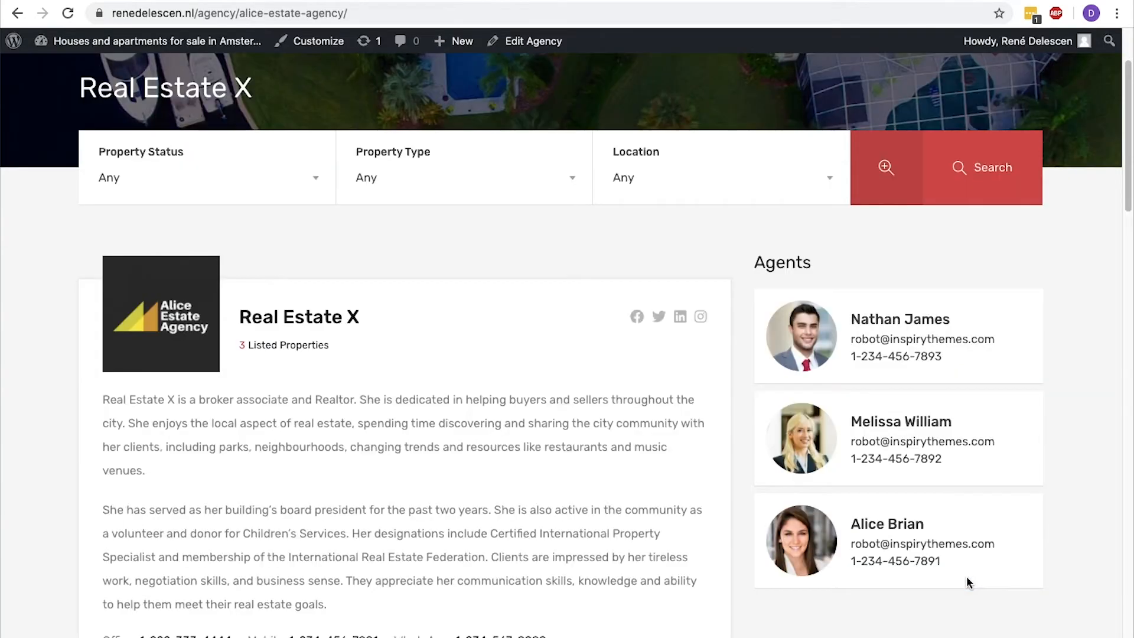
Open the second agent's live page from the agency sidebar and review the profile, contact form and featured properties.
{"action": "left_click", "coordinate": [900, 424]}
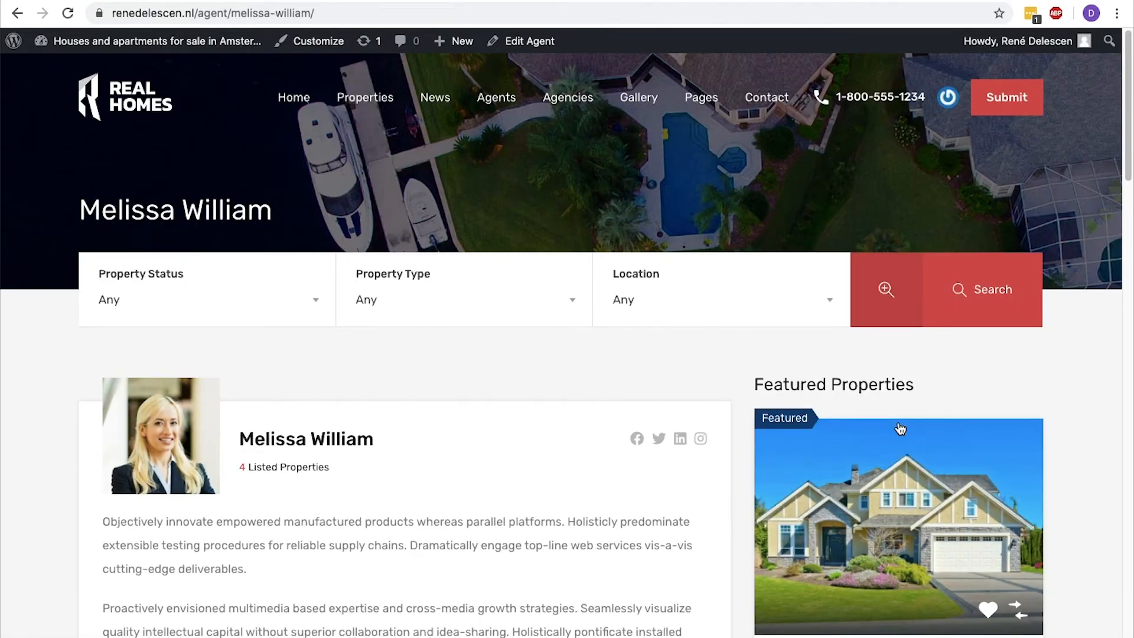
{"action": "scroll", "coordinate": [900, 429], "scroll_direction": "down", "scroll_amount": 9}
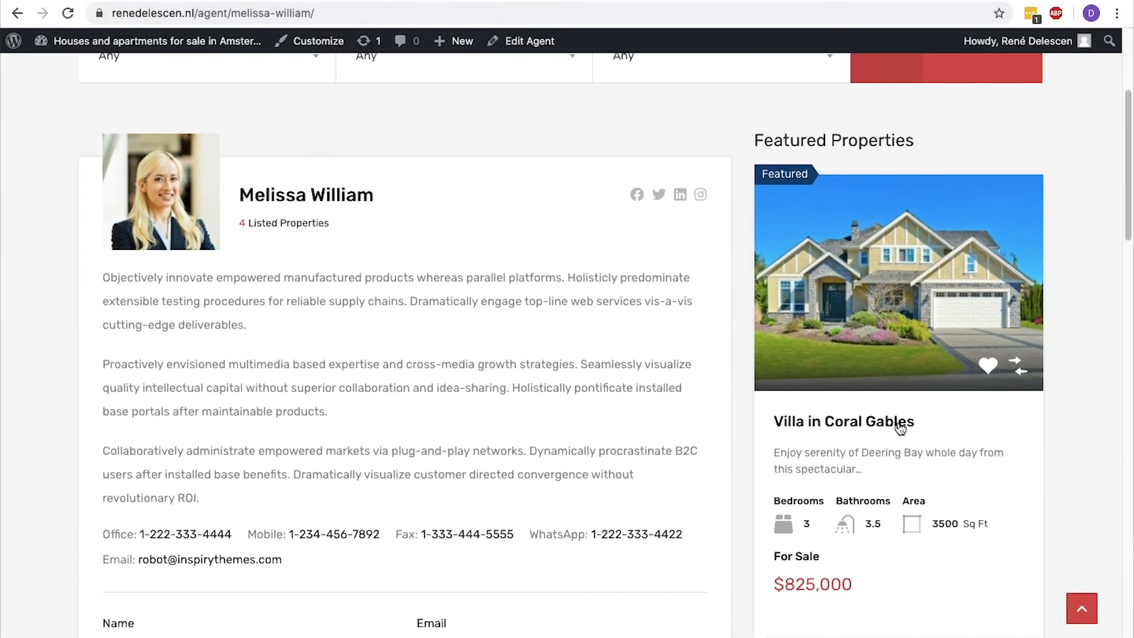
{"action": "scroll", "coordinate": [900, 435], "scroll_direction": "down", "scroll_amount": 1}
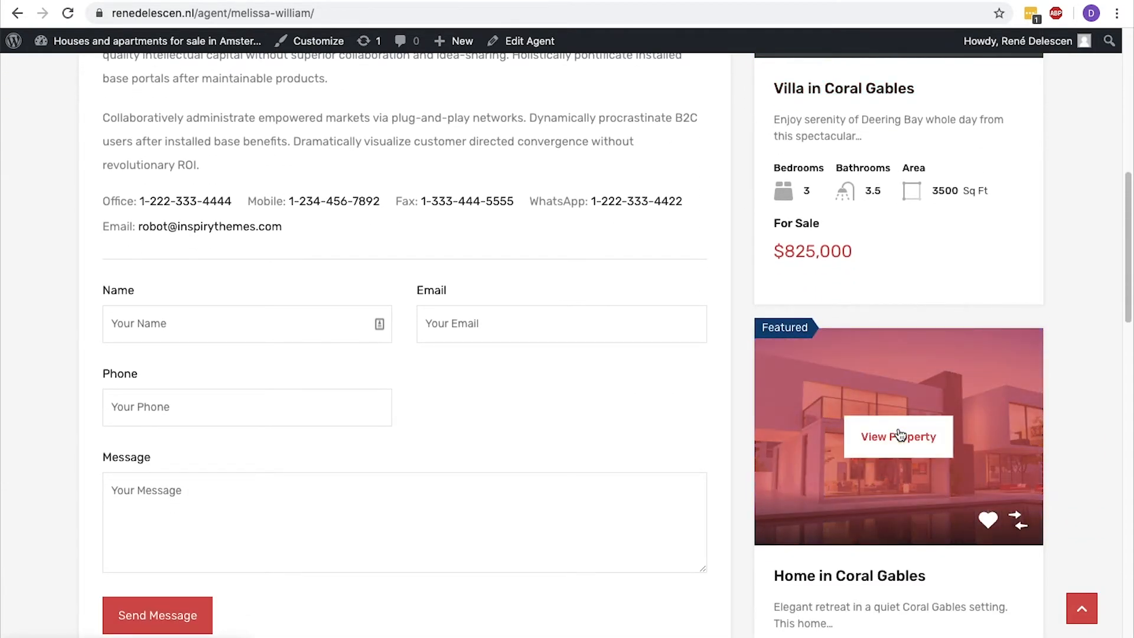
{"action": "scroll", "coordinate": [899, 436], "scroll_direction": "up", "scroll_amount": 10}
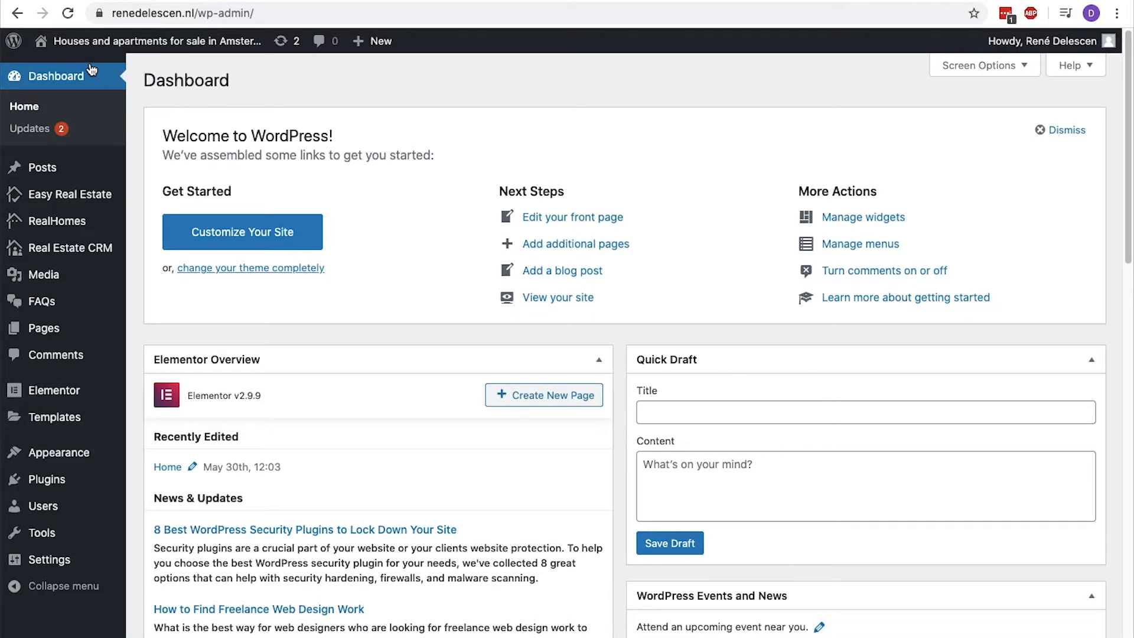
Open the Property Features page and examine the Features section on the live Home in Merrick Way property page.
{"action": "mouse_move", "coordinate": [75, 205]}
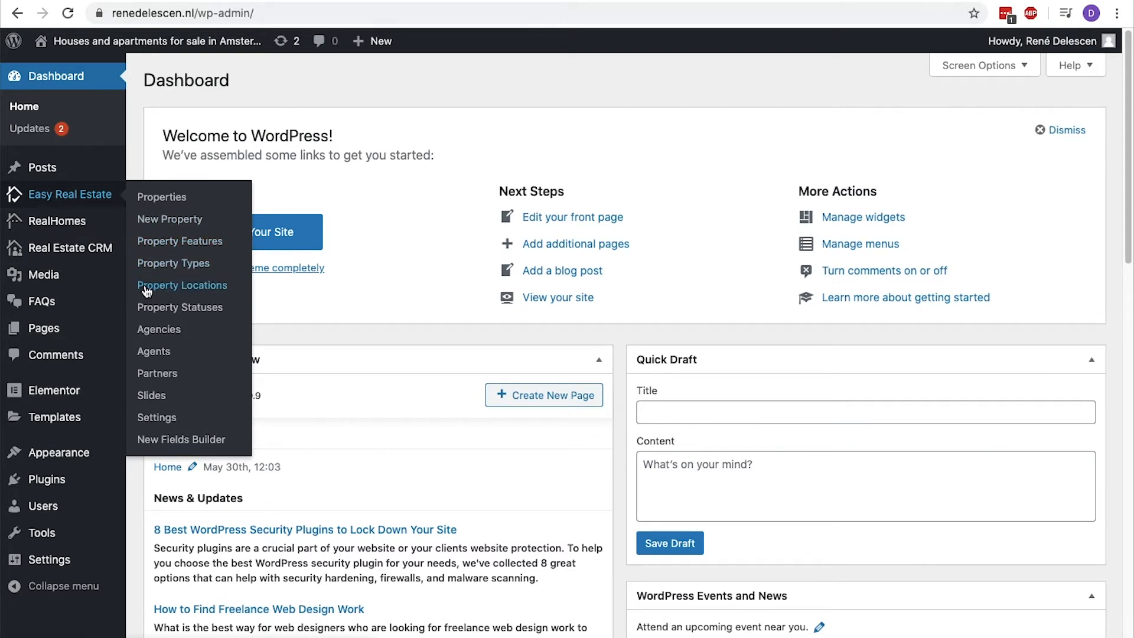
{"action": "left_click", "coordinate": [157, 241]}
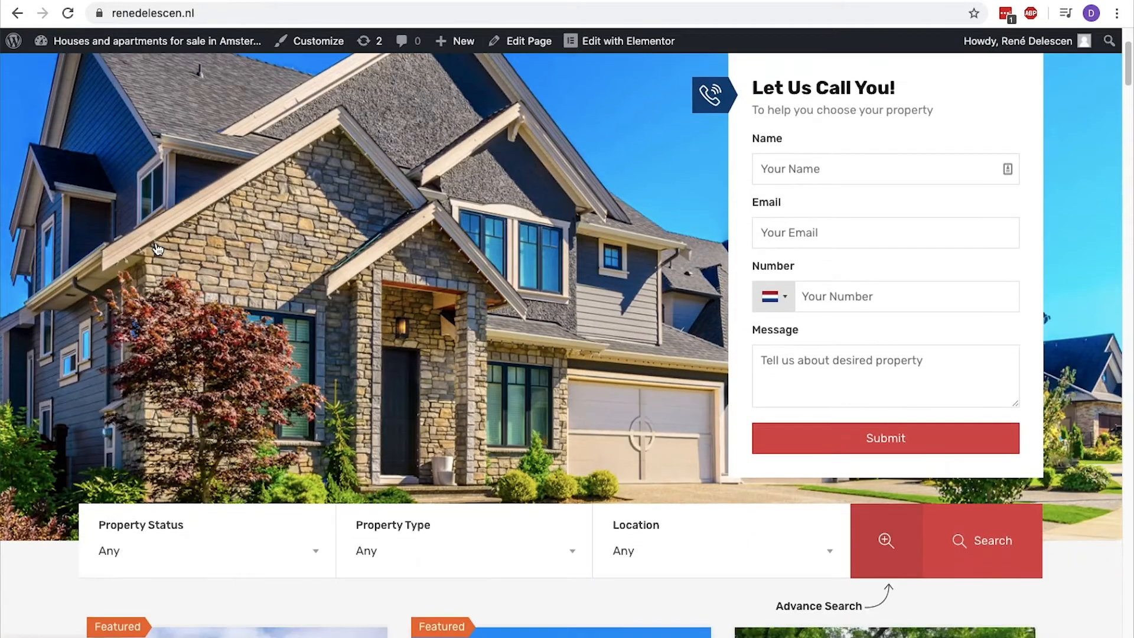
{"action": "scroll", "coordinate": [236, 413], "scroll_direction": "down", "scroll_amount": 4}
{"action": "left_click", "coordinate": [220, 496]}
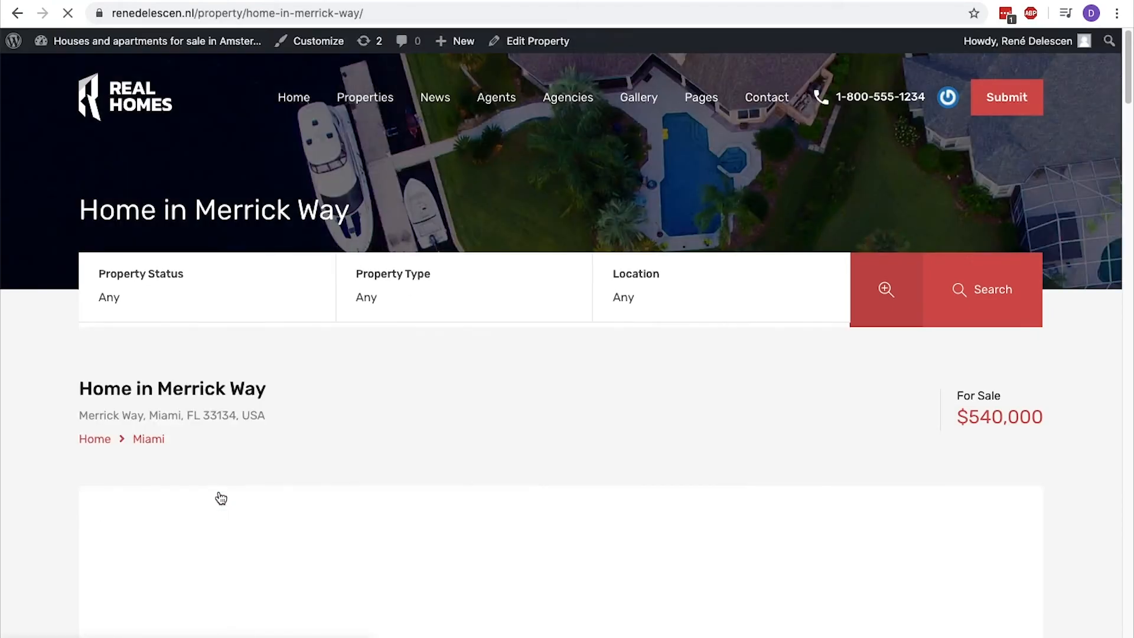
{"action": "scroll", "coordinate": [219, 496], "scroll_direction": "down", "scroll_amount": 10}
{"action": "scroll", "coordinate": [219, 497], "scroll_direction": "down", "scroll_amount": 2}
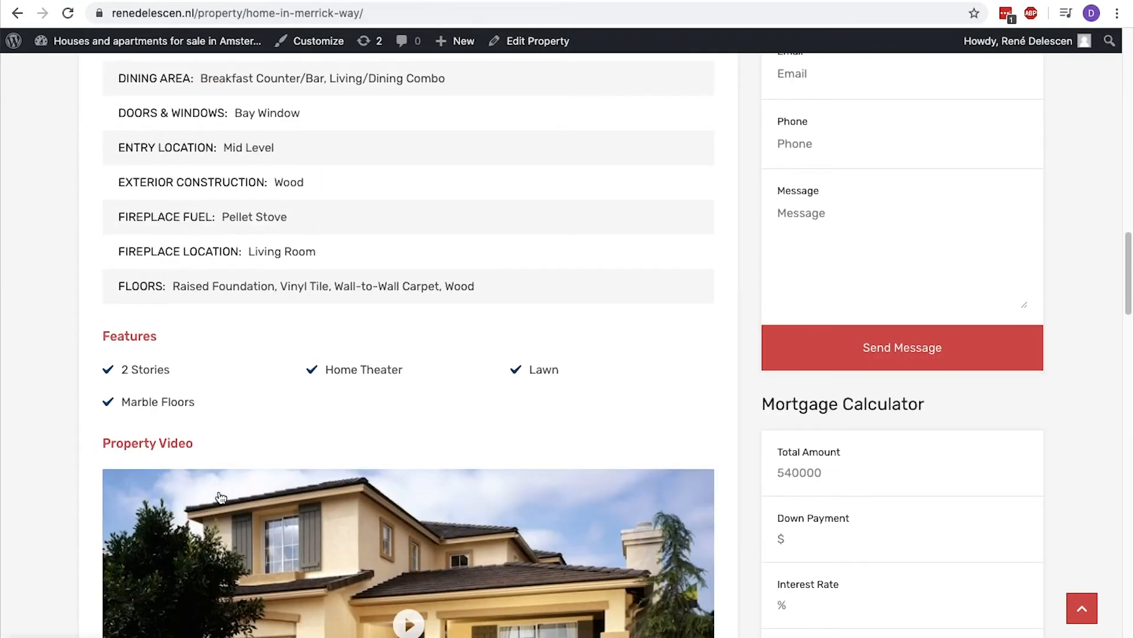
{"action": "left_click_drag", "start_coordinate": [198, 404], "coordinate": [124, 367]}
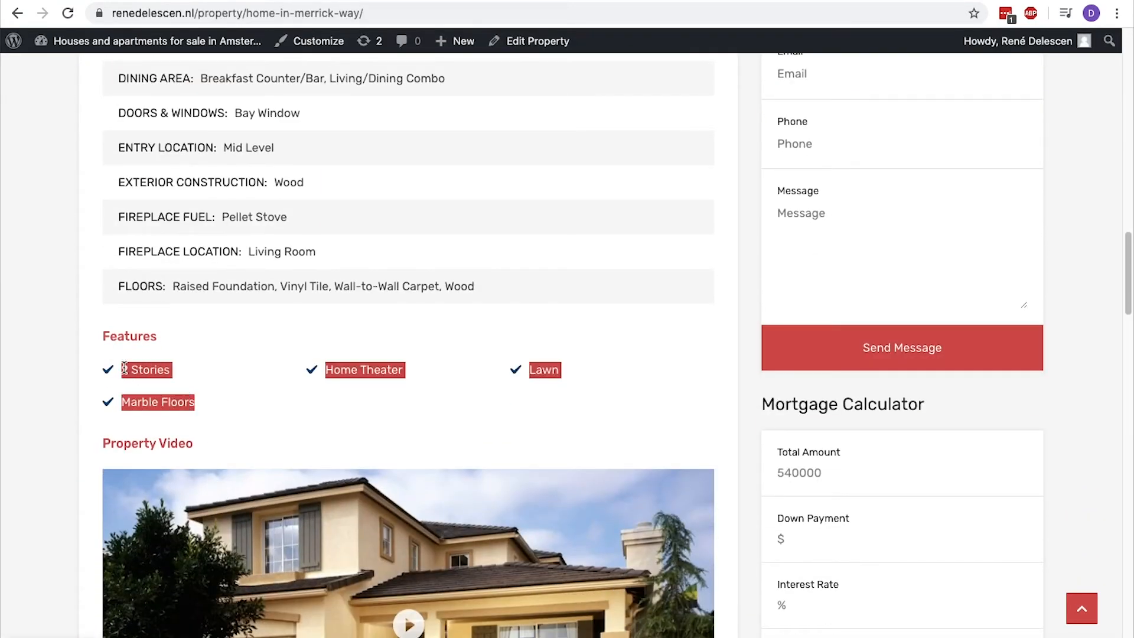
{"action": "left_click", "coordinate": [208, 405]}
Return to the Property Features page and add a new property feature named Patio.
{"action": "key", "text": "ctrl+Tab"}
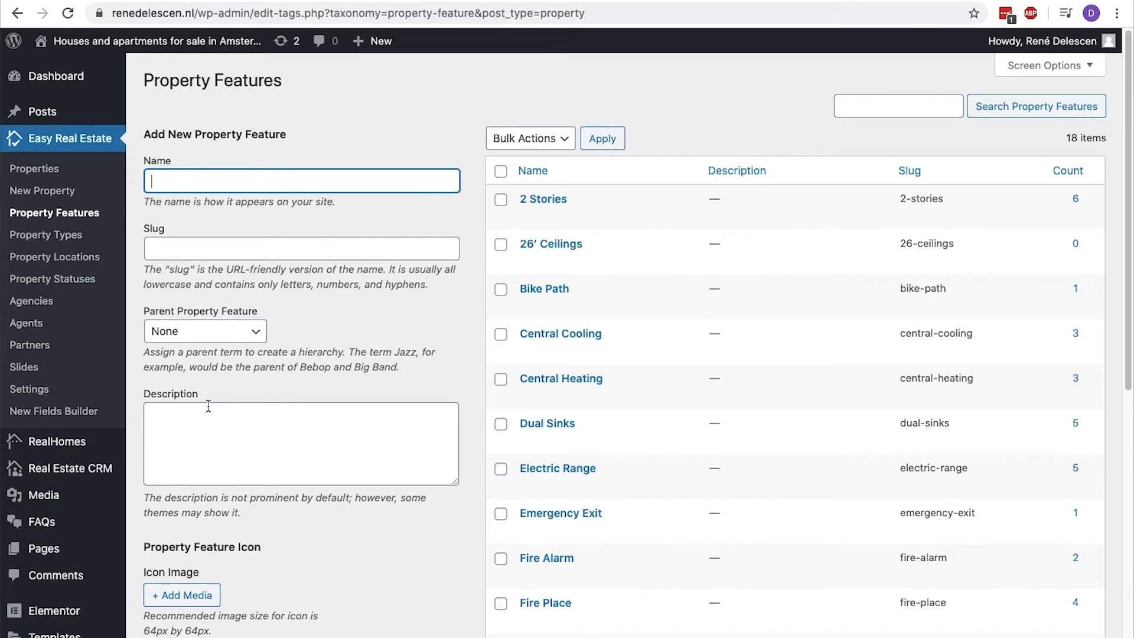
{"action": "type", "text": "Patio"}
{"action": "scroll", "coordinate": [183, 177], "scroll_direction": "down", "scroll_amount": 2}
{"action": "scroll", "coordinate": [157, 520], "scroll_direction": "down", "scroll_amount": 2}
{"action": "left_click", "coordinate": [159, 617]}
{"action": "scroll", "coordinate": [158, 527], "scroll_direction": "up", "scroll_amount": 3}
{"action": "double_click", "coordinate": [533, 199]}
Open Property Types, review the commercial and residential hierarchy, and add a Studio type with Residential as its parent.
{"action": "left_click", "coordinate": [82, 238]}
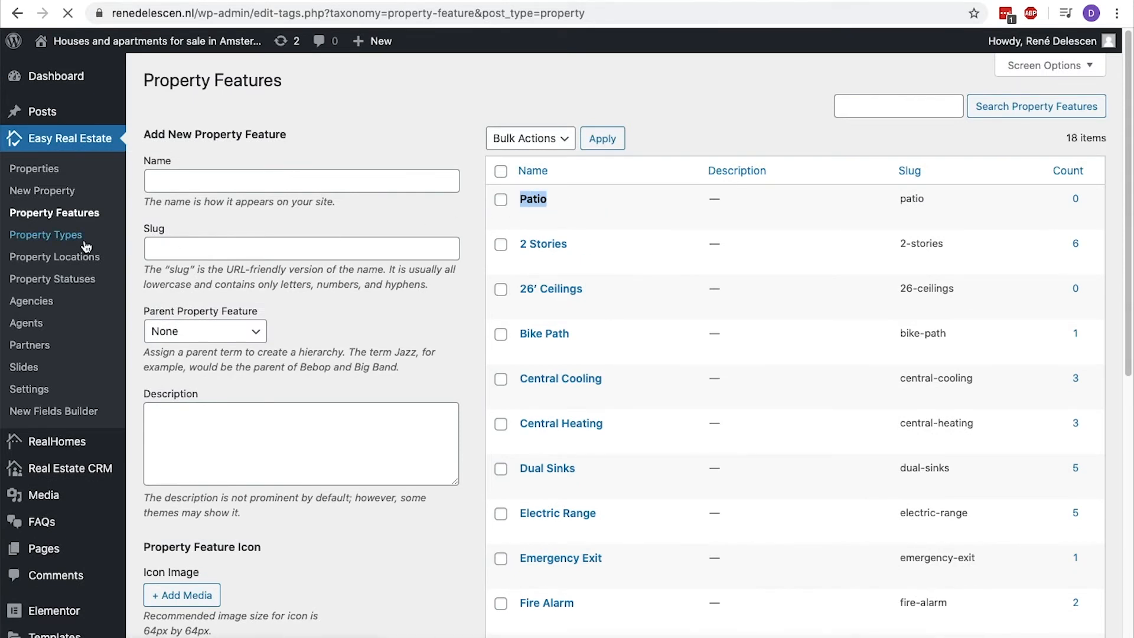
{"action": "left_click_drag", "start_coordinate": [594, 192], "coordinate": [519, 200]}
{"action": "left_click_drag", "start_coordinate": [629, 339], "coordinate": [507, 341]}
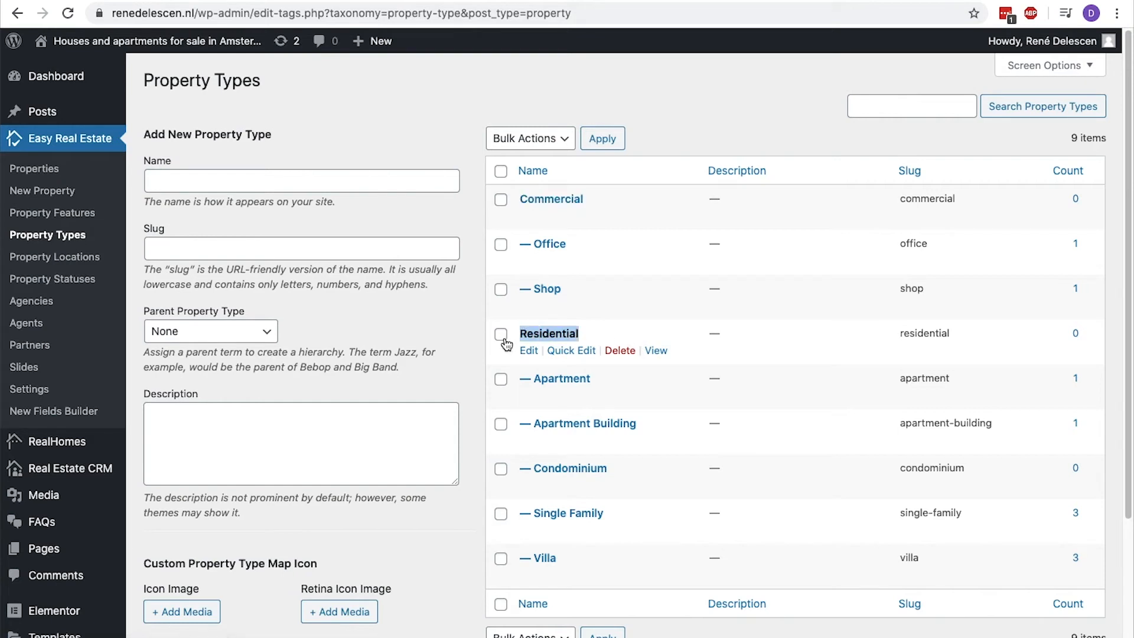
{"action": "left_click_drag", "start_coordinate": [612, 380], "coordinate": [533, 381]}
{"action": "left_click_drag", "start_coordinate": [581, 557], "coordinate": [518, 558]}
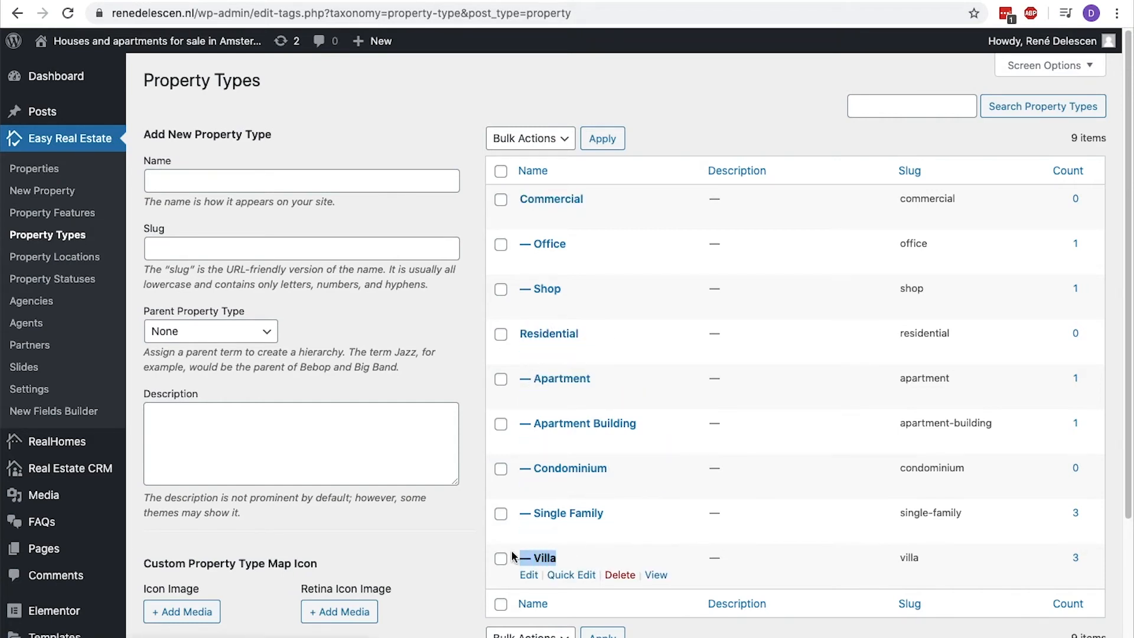
{"action": "left_click", "coordinate": [314, 185]}
{"action": "type", "text": "Studio"}
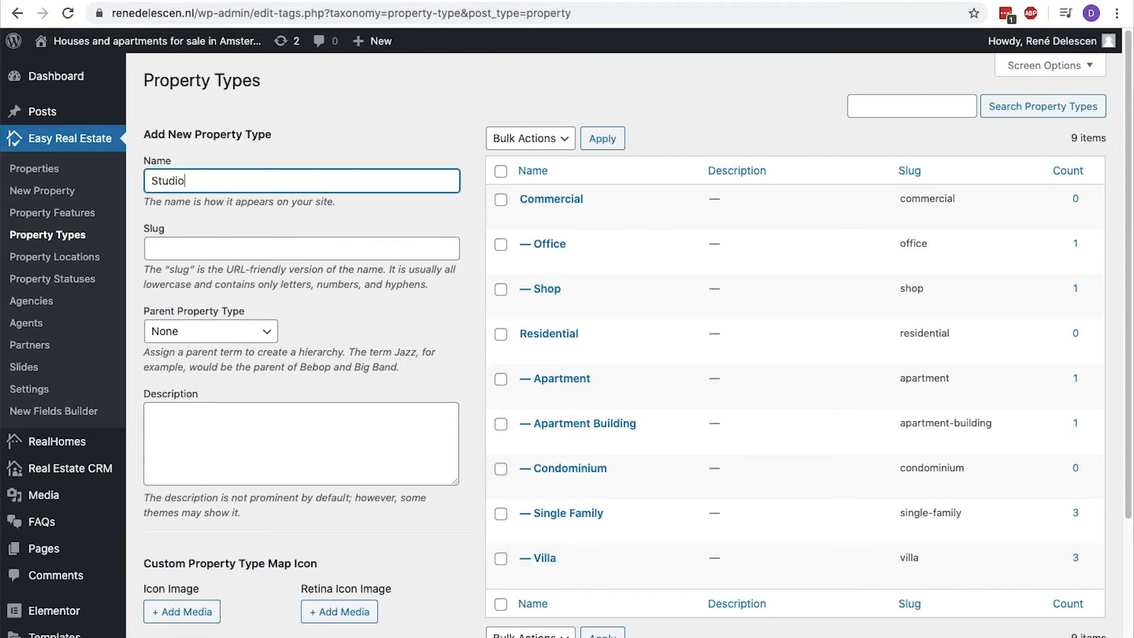
{"action": "left_click", "coordinate": [259, 336]}
{"action": "left_click", "coordinate": [243, 390]}
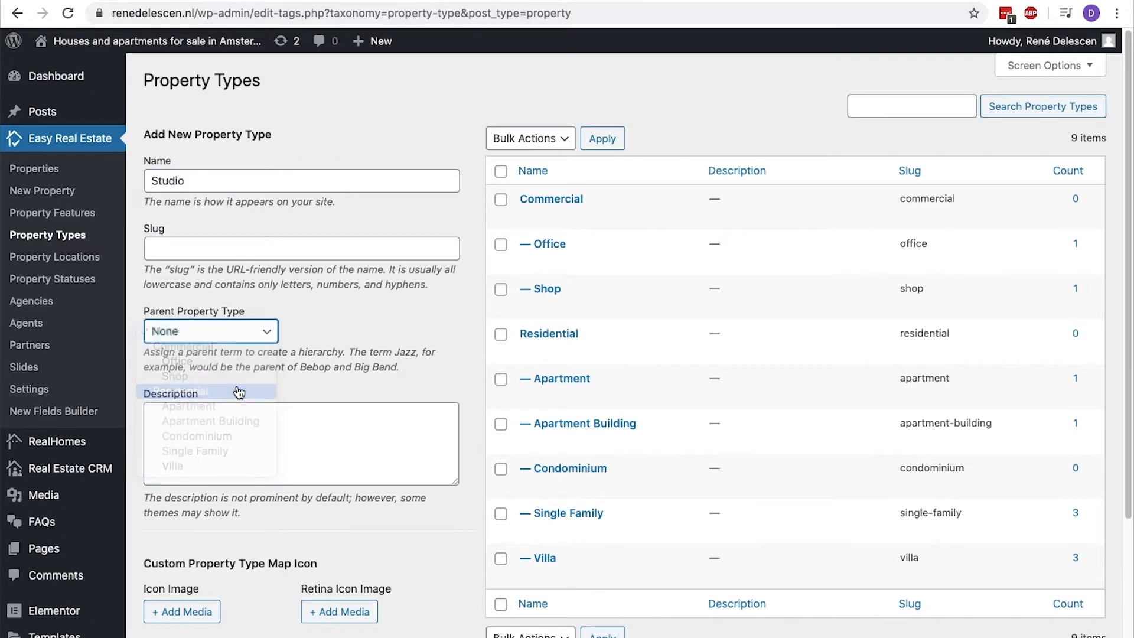
{"action": "scroll", "coordinate": [223, 458], "scroll_direction": "down", "scroll_amount": 2}
{"action": "scroll", "coordinate": [216, 636], "scroll_direction": "down", "scroll_amount": 2}
{"action": "left_click", "coordinate": [220, 582]}
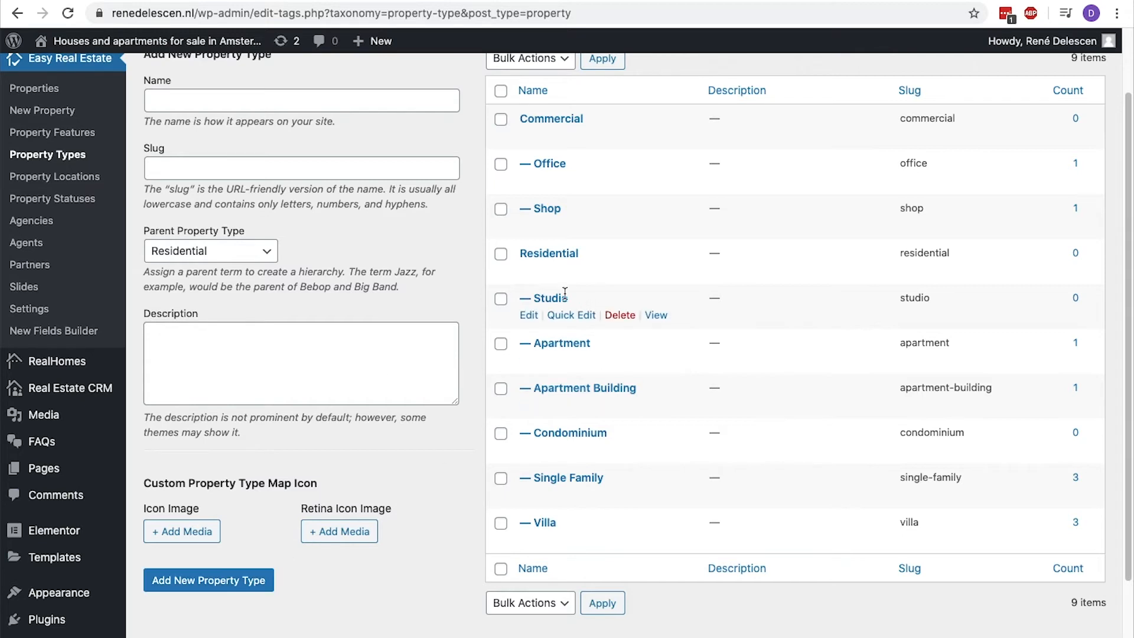
{"action": "left_click_drag", "start_coordinate": [570, 298], "coordinate": [535, 295]}
Open Property Locations and add Amsterdam as a top-level location.
{"action": "left_click", "coordinate": [91, 180]}
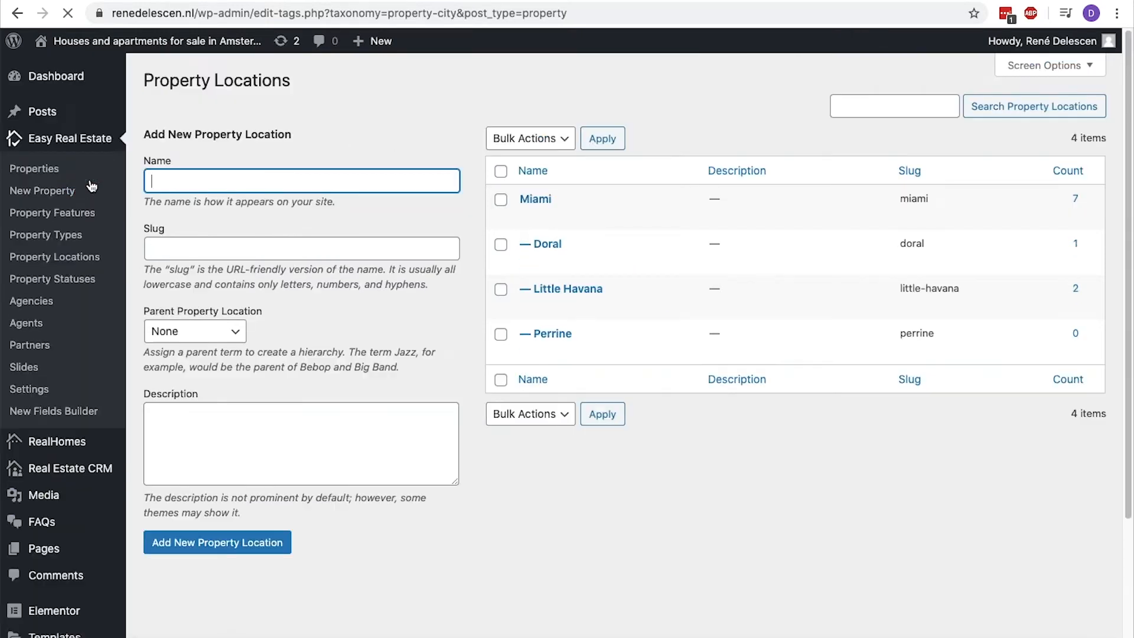
{"action": "left_click_drag", "start_coordinate": [553, 199], "coordinate": [520, 201]}
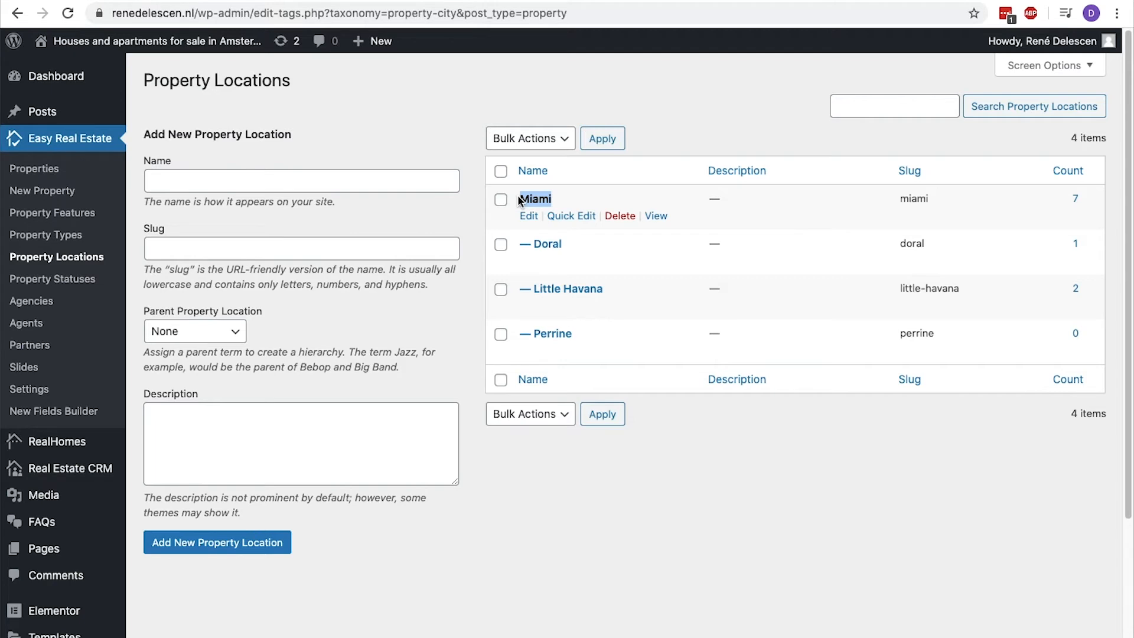
{"action": "left_click", "coordinate": [388, 175]}
{"action": "type", "text": "Amsterdam"}
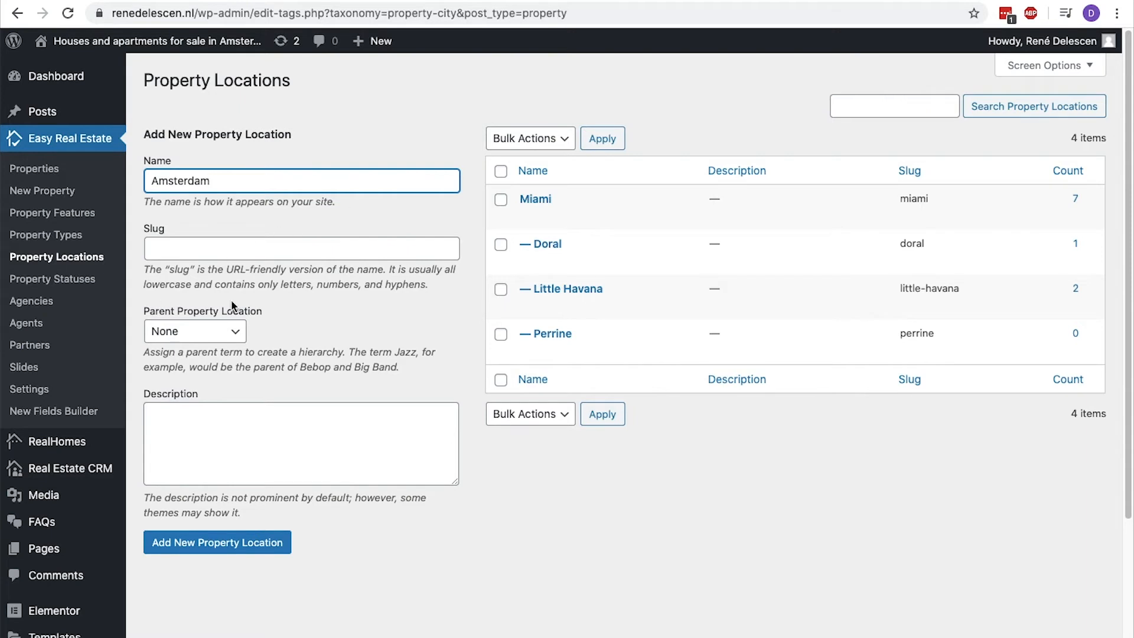
{"action": "left_click", "coordinate": [229, 540]}
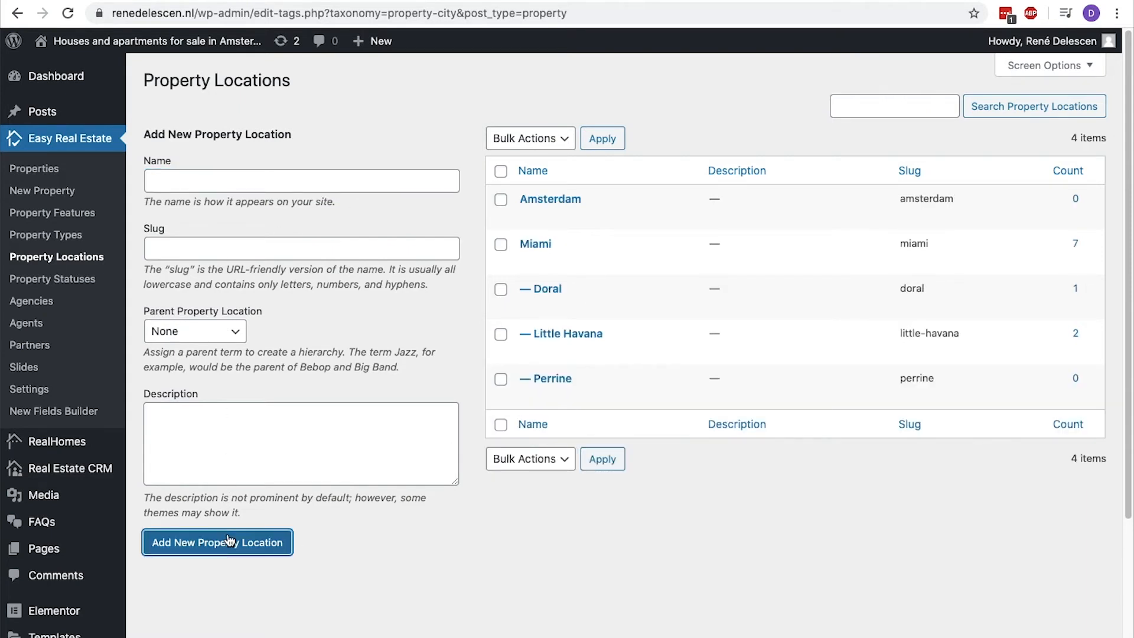
Add a Jordaan property location with Amsterdam as its parent.
{"action": "left_click", "coordinate": [247, 184]}
{"action": "type", "text": "Jordaan"}
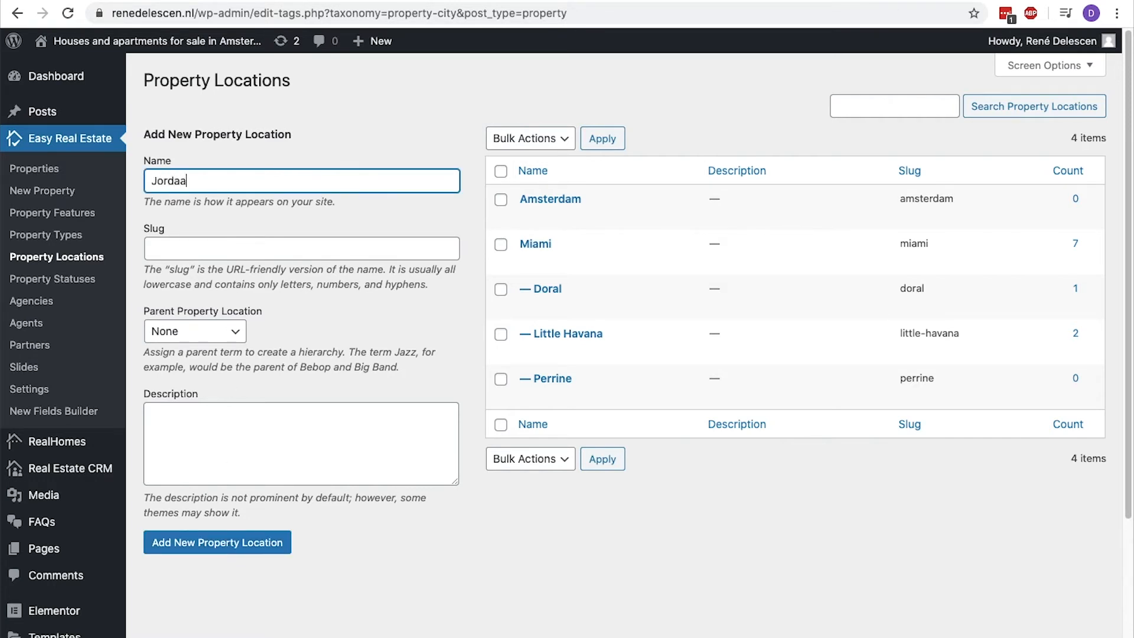
{"action": "left_click", "coordinate": [227, 332]}
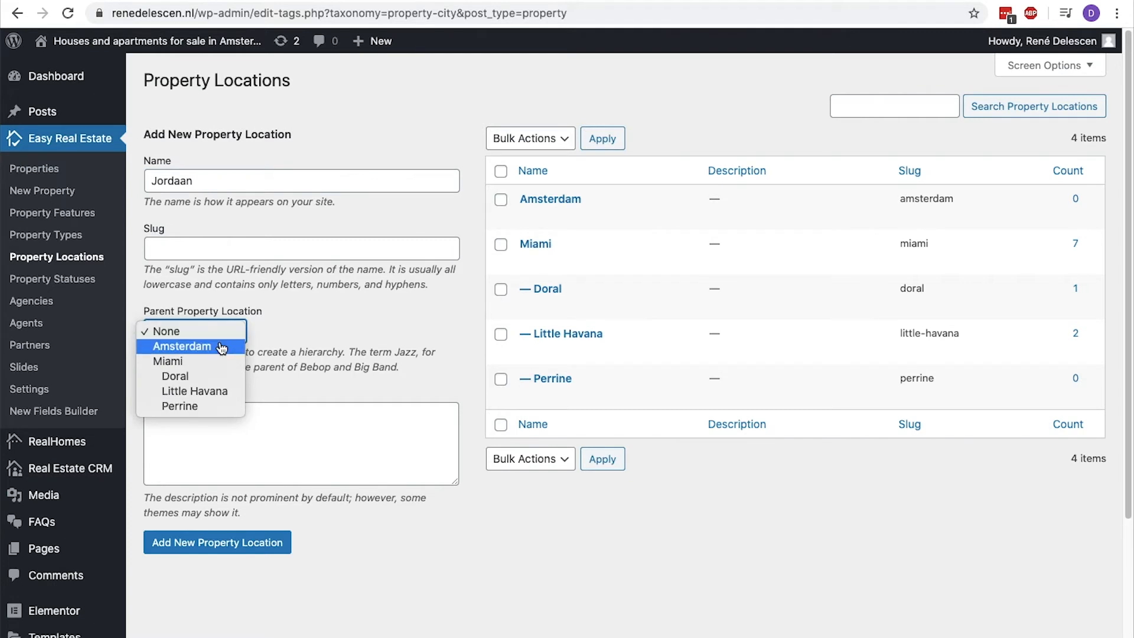
{"action": "left_click", "coordinate": [223, 346]}
{"action": "left_click", "coordinate": [202, 544]}
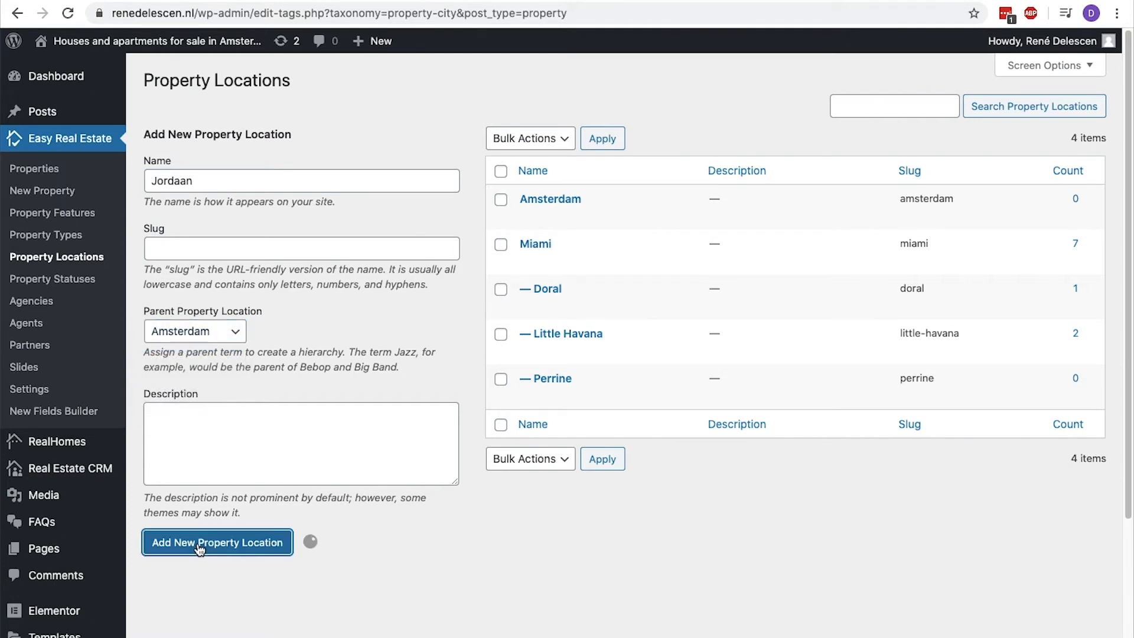
Open the Property Statuses page.
{"action": "left_click", "coordinate": [87, 283]}
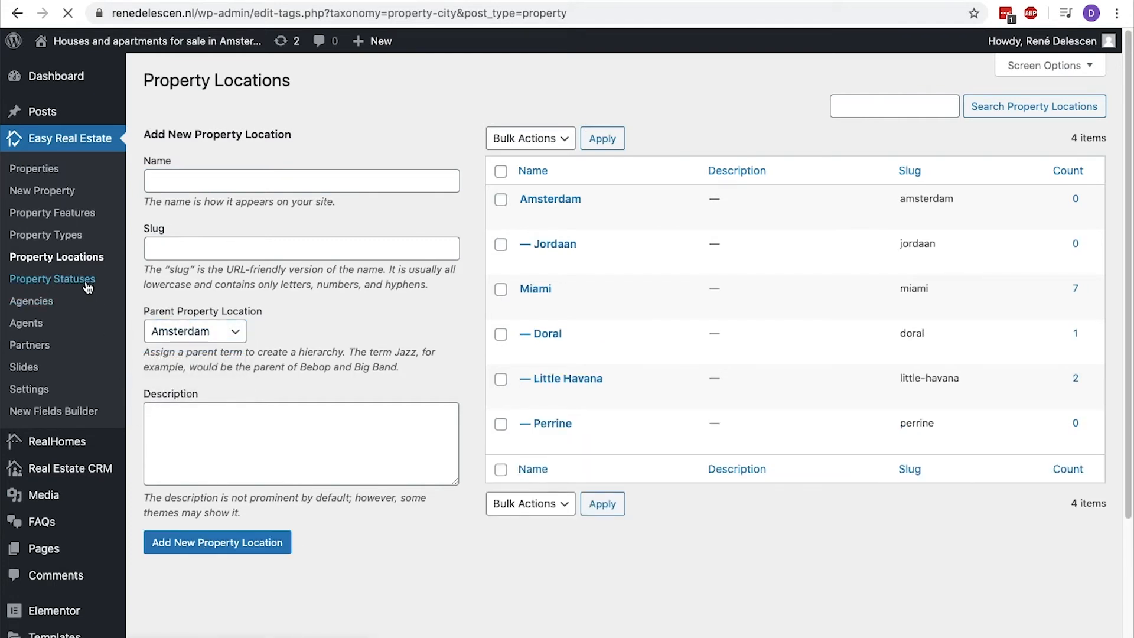
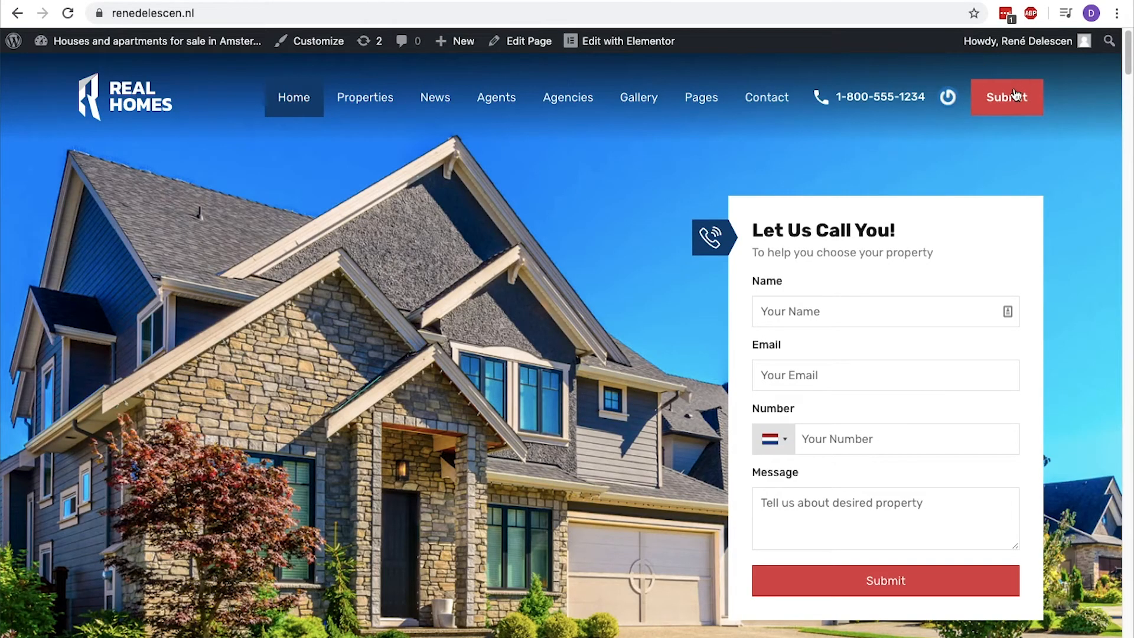
View the website's front-end Submit Property form, and start a new property from the dashboard's property list.
{"action": "left_click", "coordinate": [1015, 94]}
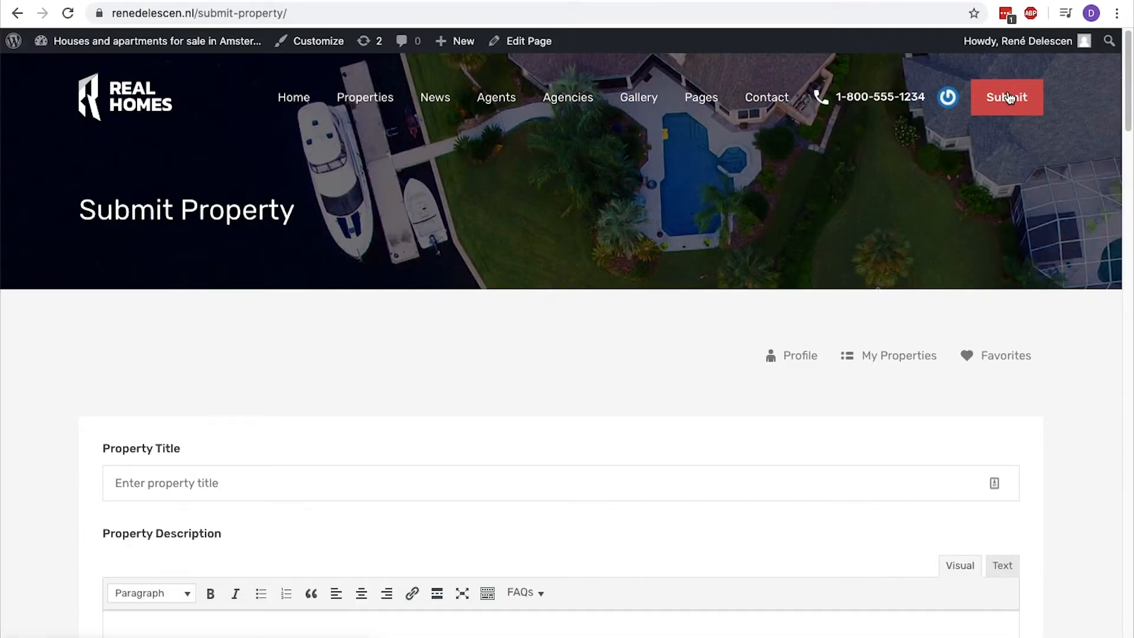
{"action": "scroll", "coordinate": [1010, 97], "scroll_direction": "down", "scroll_amount": 8}
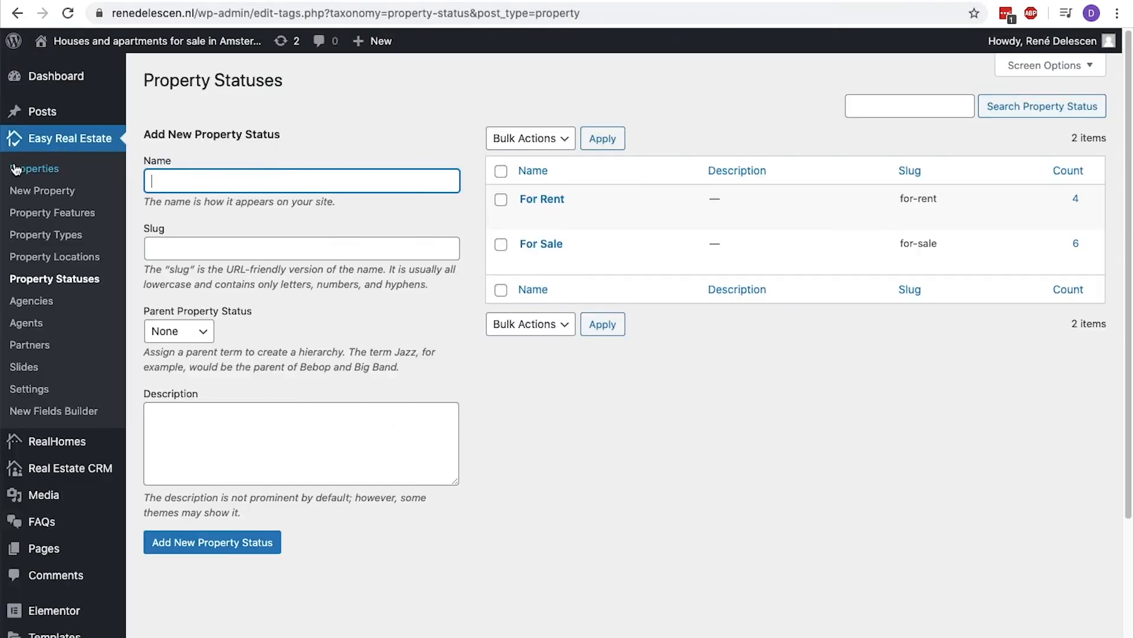
{"action": "left_click", "coordinate": [16, 170]}
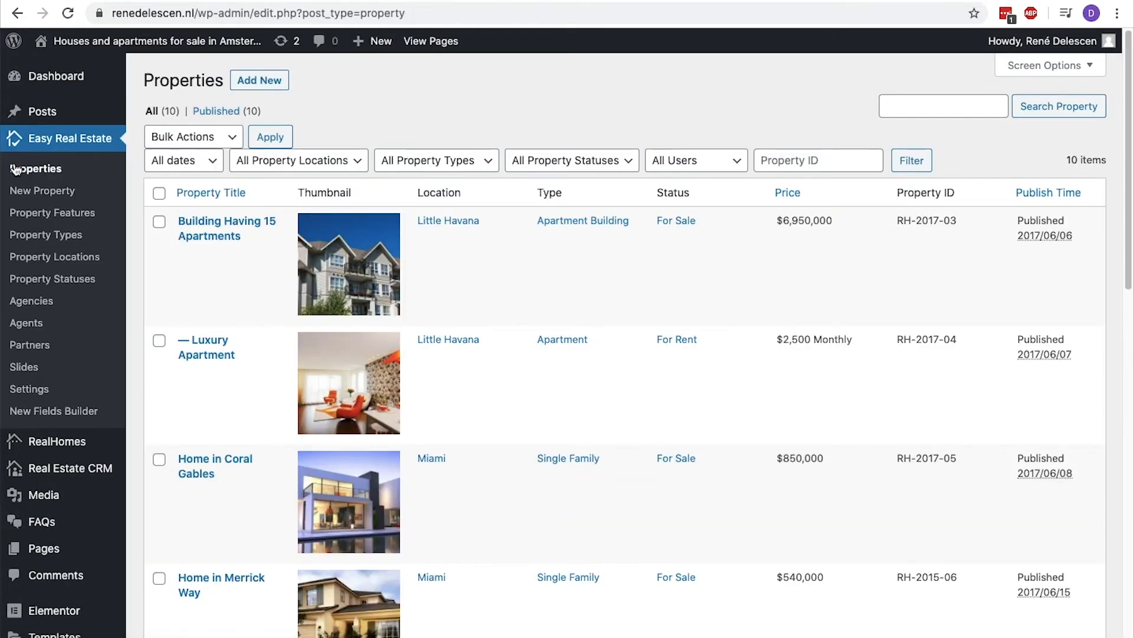
{"action": "left_click", "coordinate": [22, 191]}
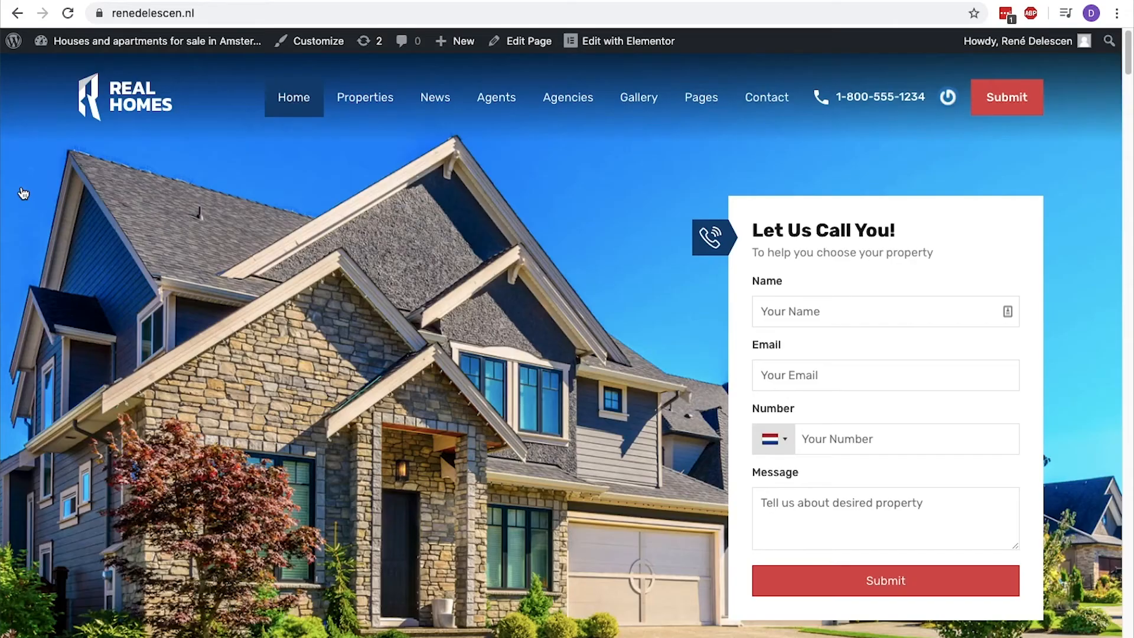
Check the existing Home in Merrick Way listing as an example, and title the new property "Canal house in Amsterdam".
{"action": "scroll", "coordinate": [22, 193], "scroll_direction": "down", "scroll_amount": 10}
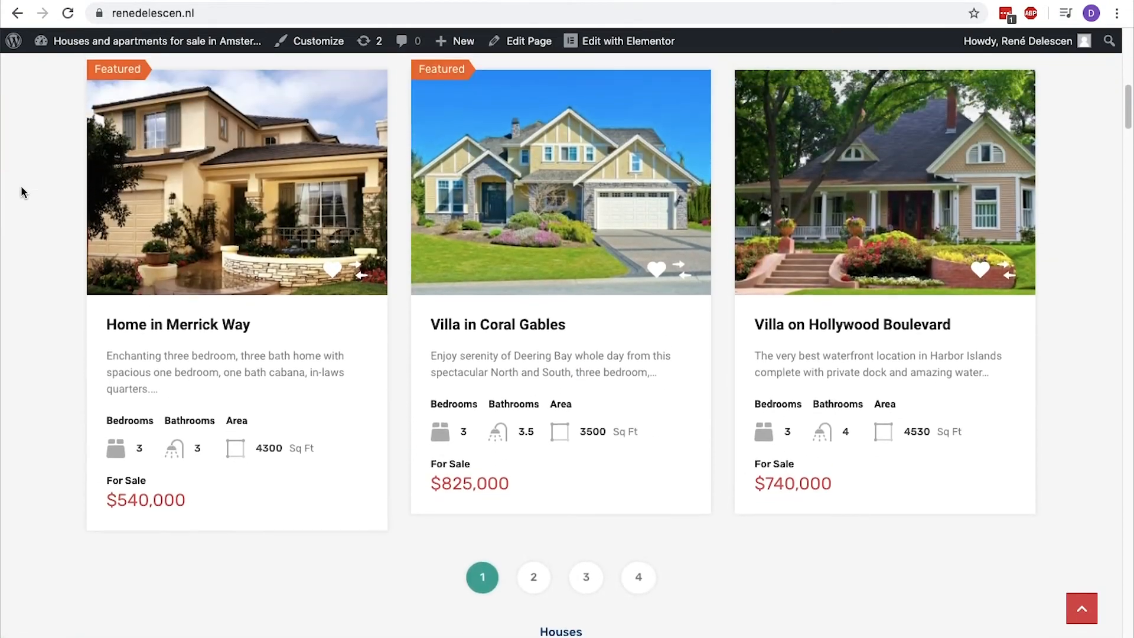
{"action": "left_click", "coordinate": [192, 192]}
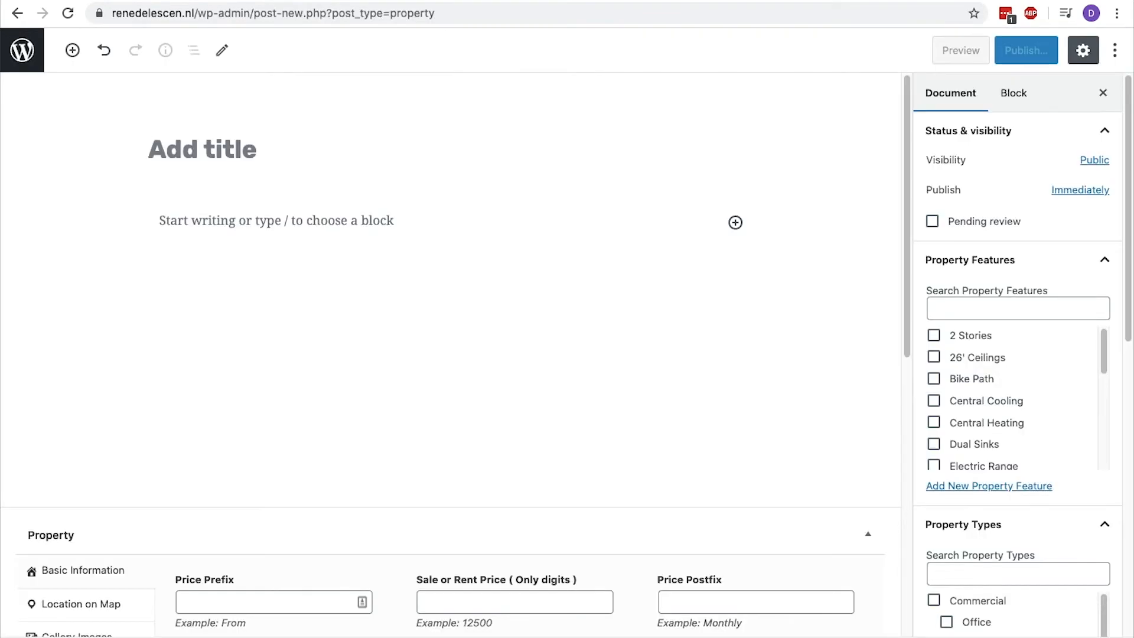
{"action": "type", "text": "C"}
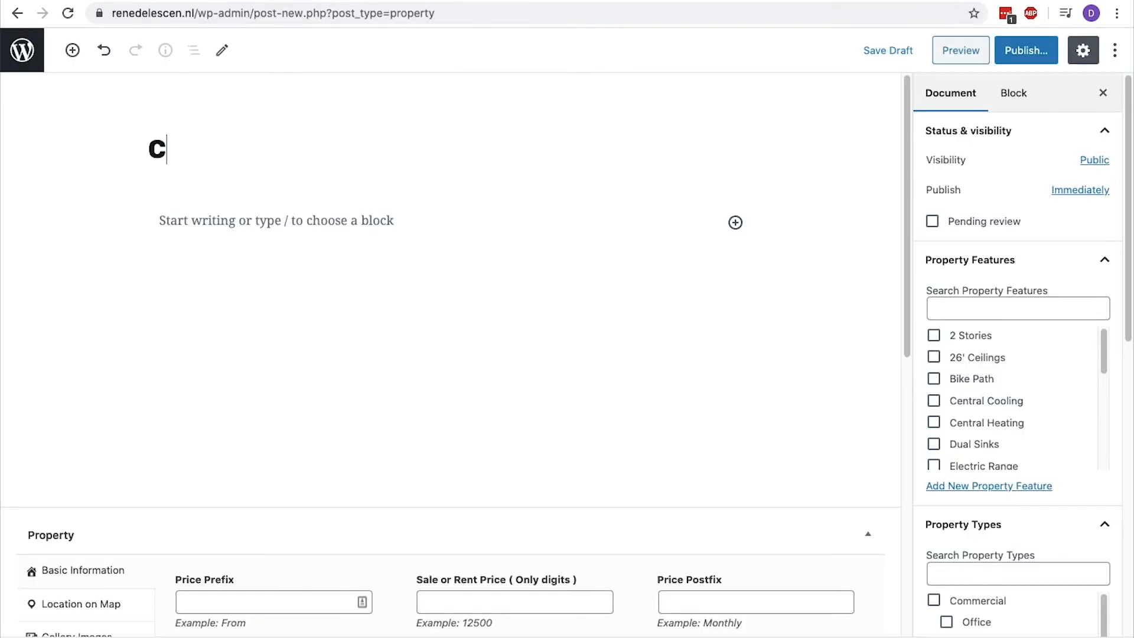
{"action": "type", "text": "anal house in Amsterdam"}
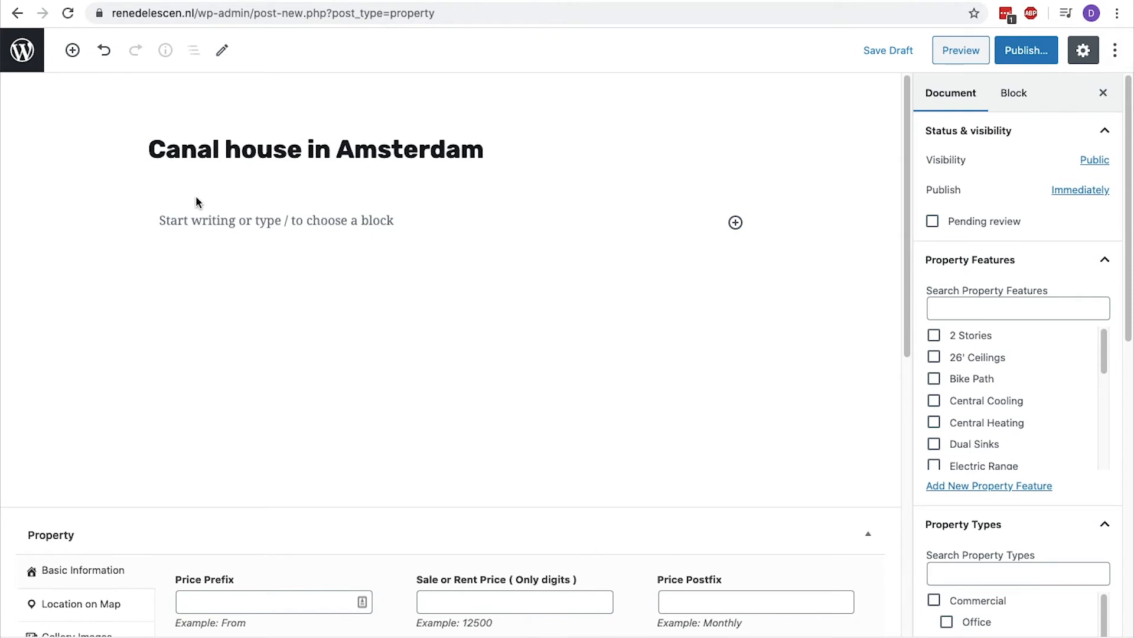
Add a Classic block under the title and paste the Lorem ipsum description into it.
{"action": "left_click", "coordinate": [735, 223]}
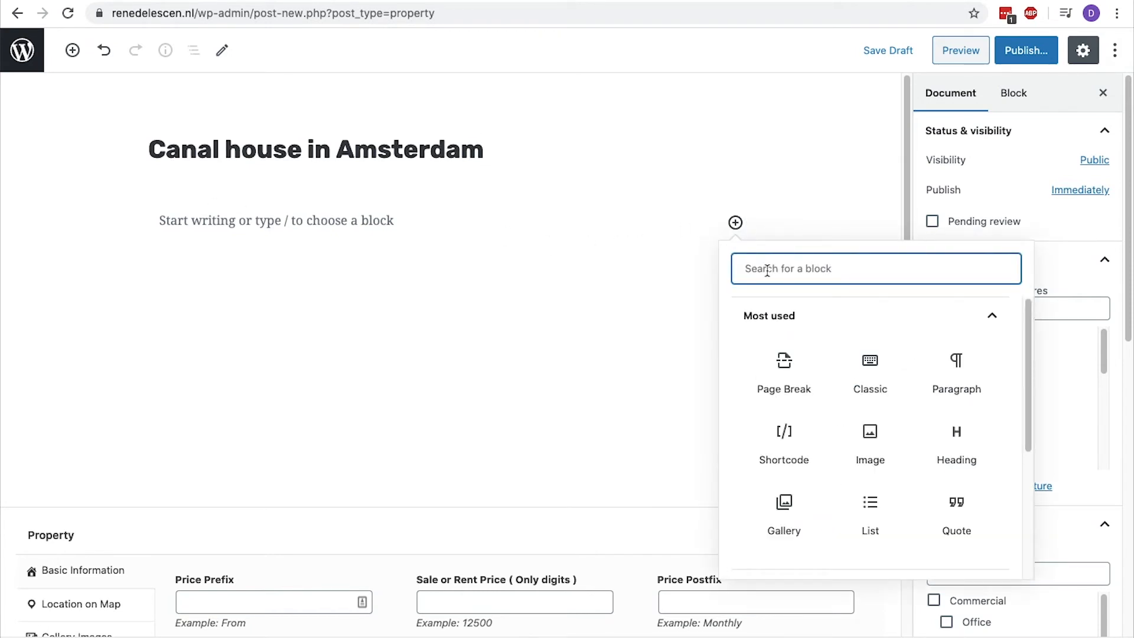
{"action": "left_click", "coordinate": [869, 374]}
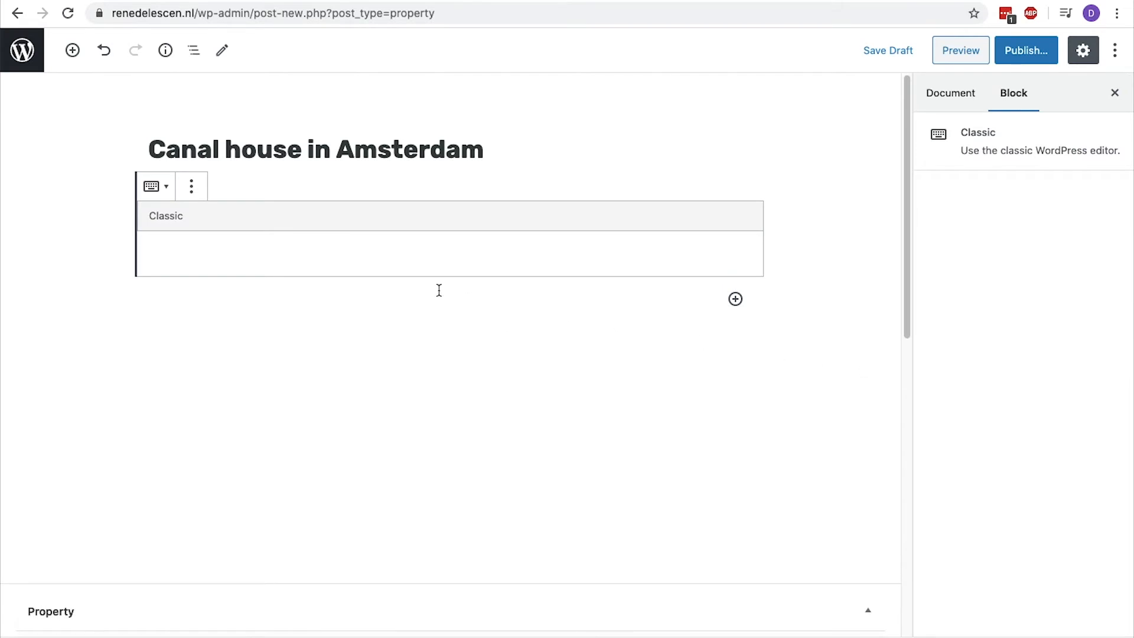
{"action": "left_click", "coordinate": [160, 242]}
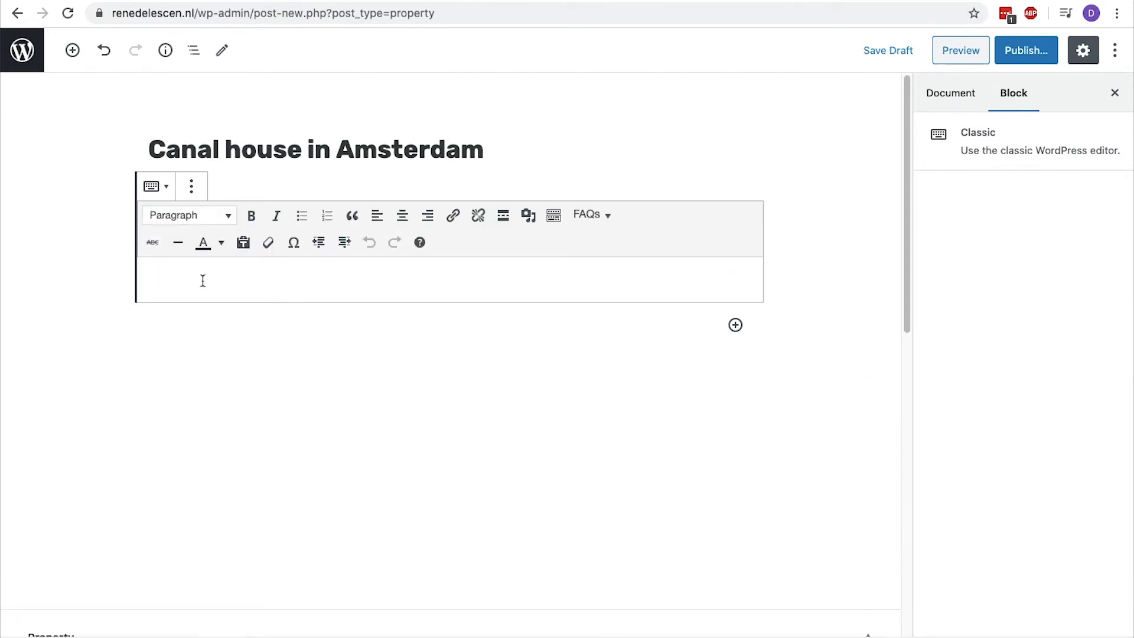
{"action": "type", "text": "Lorem ipsum dolor sit amet, consectetuer adipiscing elit. Aenean commodo ligula eget dolor. Aenean massa. Cum sociis natoque penatibus et magnis dis parturient montes, nascetur ridiculus mus. Donec quam felis, ultricies nec, pellentesque eu, pretium quis, sem"}
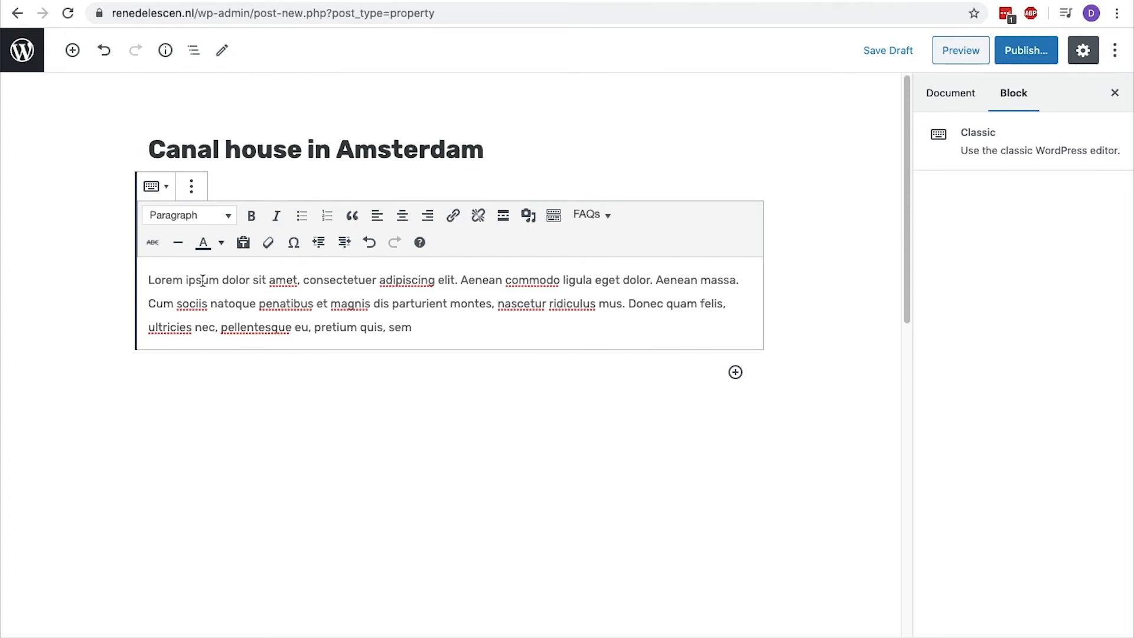
Try a bulleted list block with "Historic building" and "17th century" below the description, and remove the block.
{"action": "left_click", "coordinate": [72, 50]}
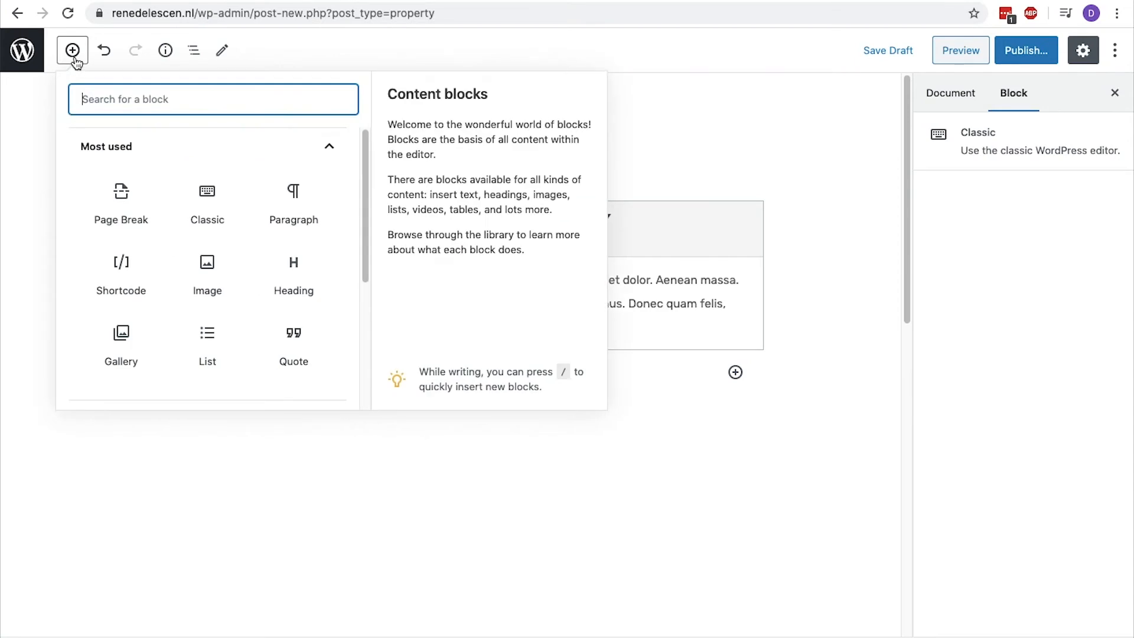
{"action": "left_click", "coordinate": [202, 329]}
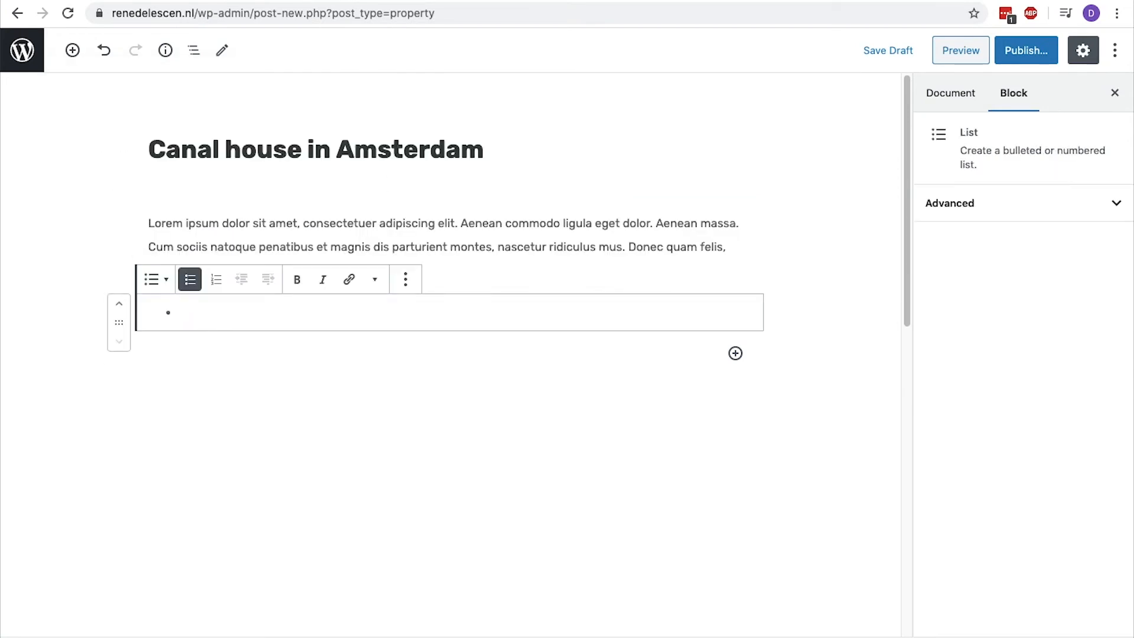
{"action": "type", "text": "Historic building"}
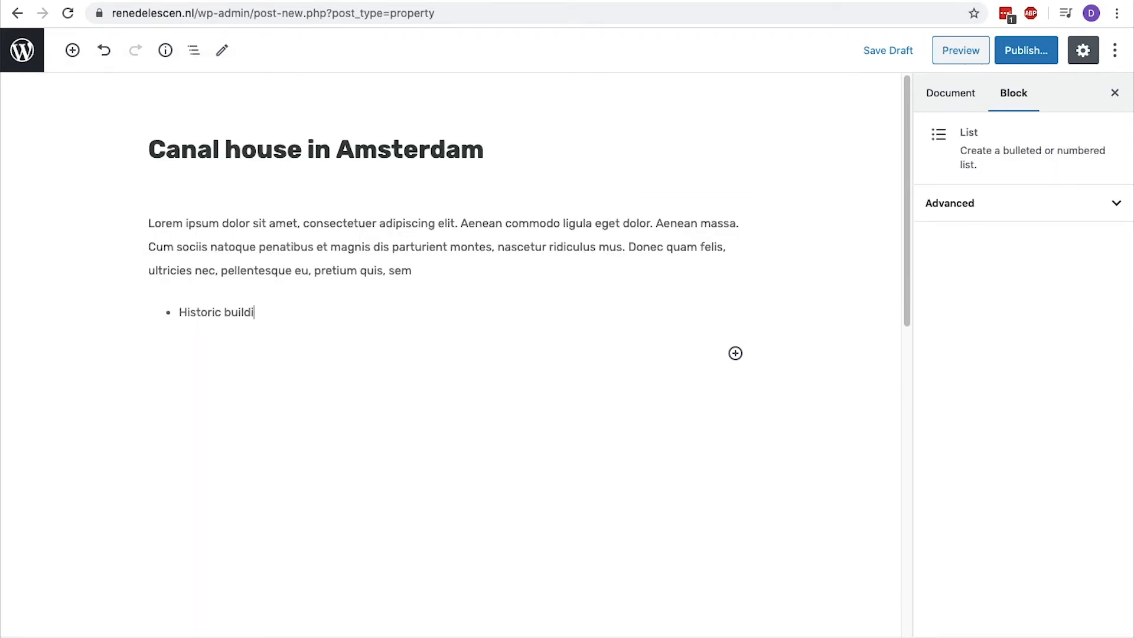
{"action": "key", "text": "Return"}
{"action": "type", "text": "17th century"}
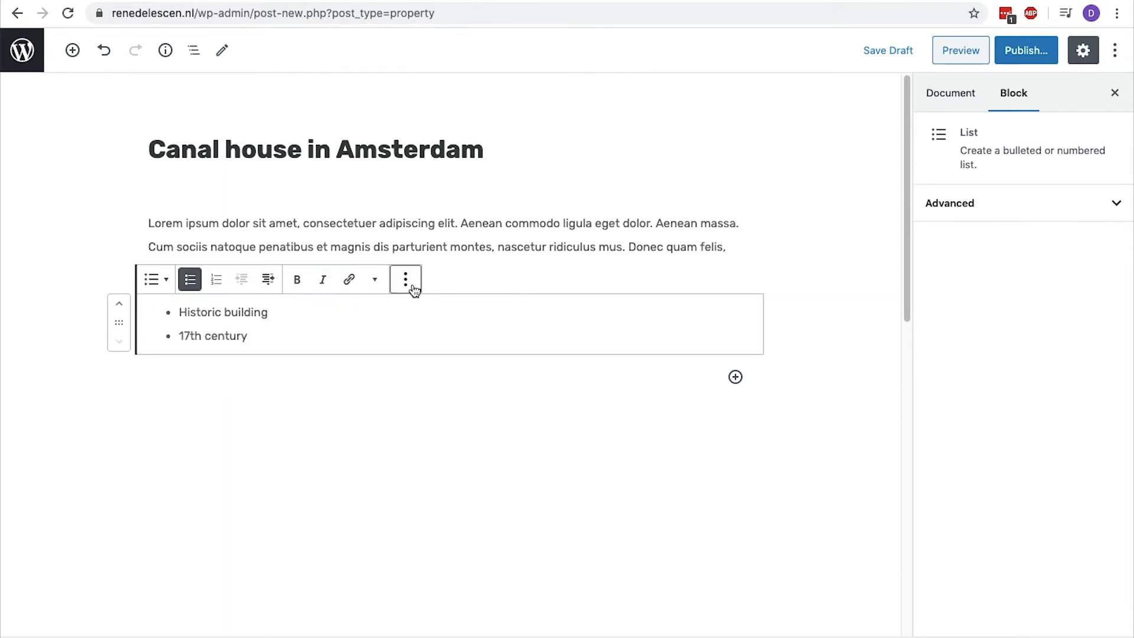
{"action": "left_click", "coordinate": [415, 286]}
{"action": "left_click", "coordinate": [448, 530]}
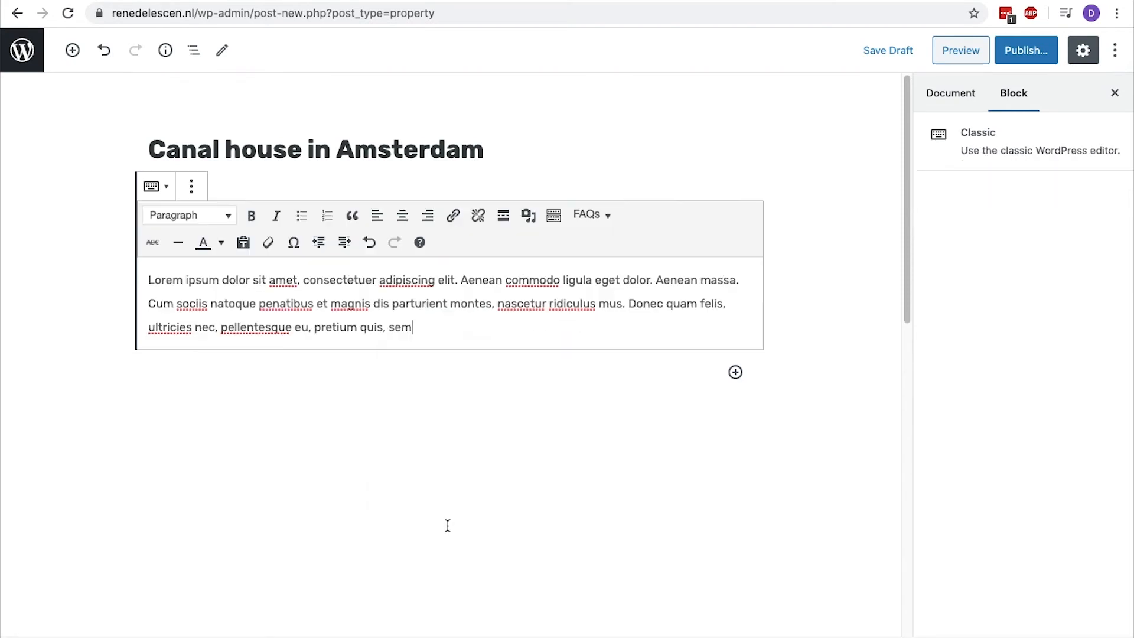
Set the property's sale or rent price to 2000000 in its basic information.
{"action": "scroll", "coordinate": [448, 526], "scroll_direction": "down", "scroll_amount": 5}
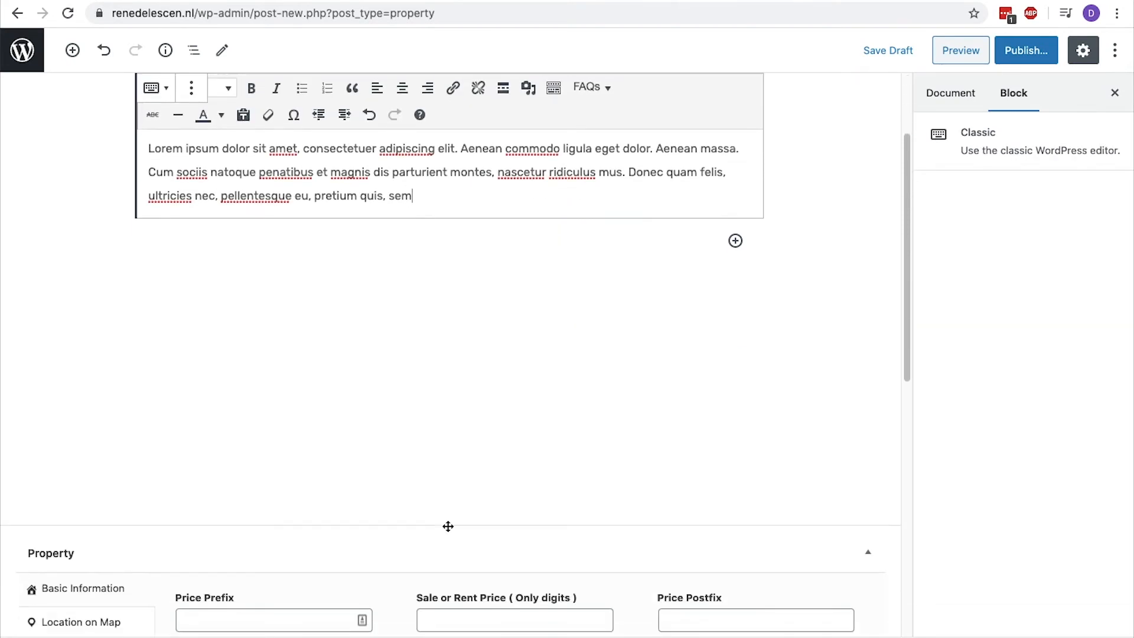
{"action": "scroll", "coordinate": [448, 525], "scroll_direction": "down", "scroll_amount": 3}
{"action": "scroll", "coordinate": [447, 526], "scroll_direction": "down", "scroll_amount": 3}
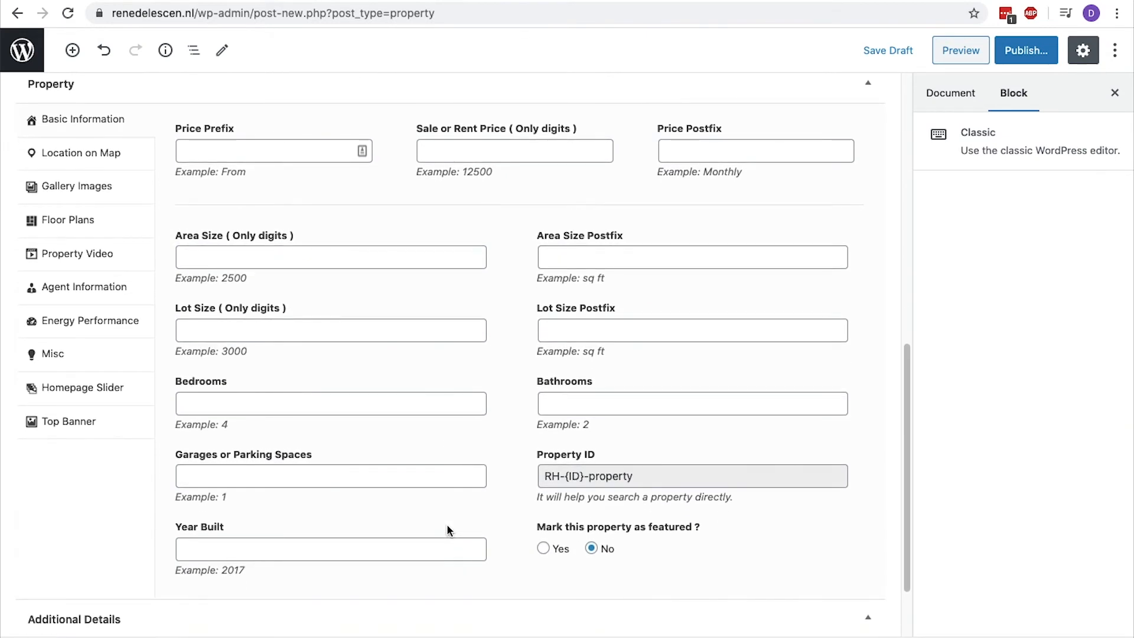
{"action": "left_click", "coordinate": [446, 148]}
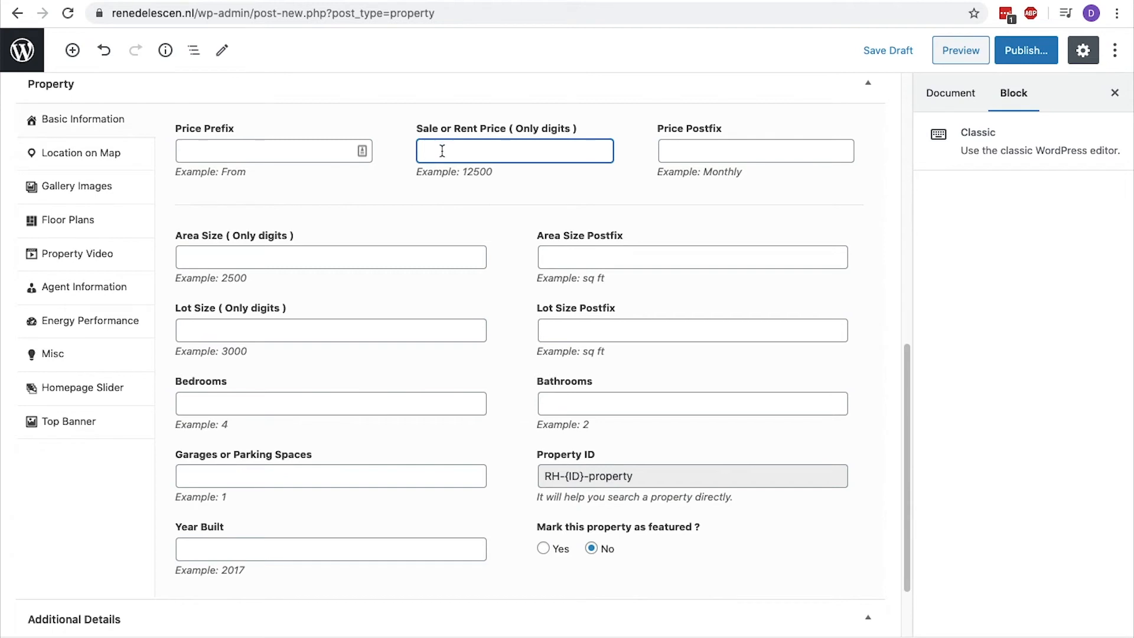
{"action": "type", "text": "2000000"}
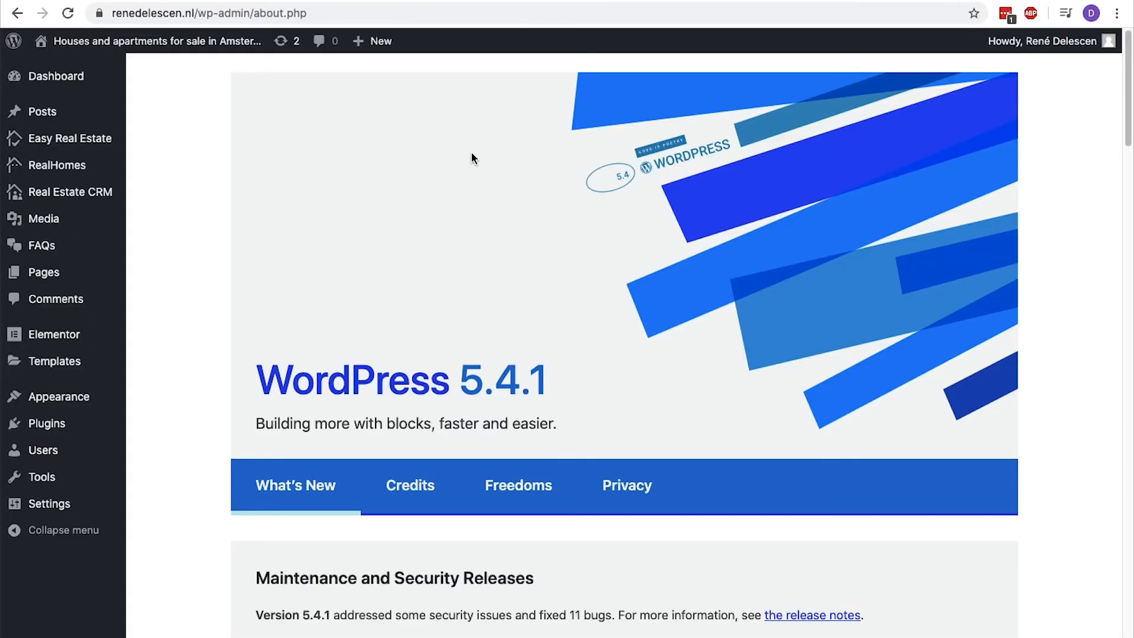
Change the currency sign to € in the Easy Real Estate price format settings and save the changes.
{"action": "mouse_move", "coordinate": [110, 145]}
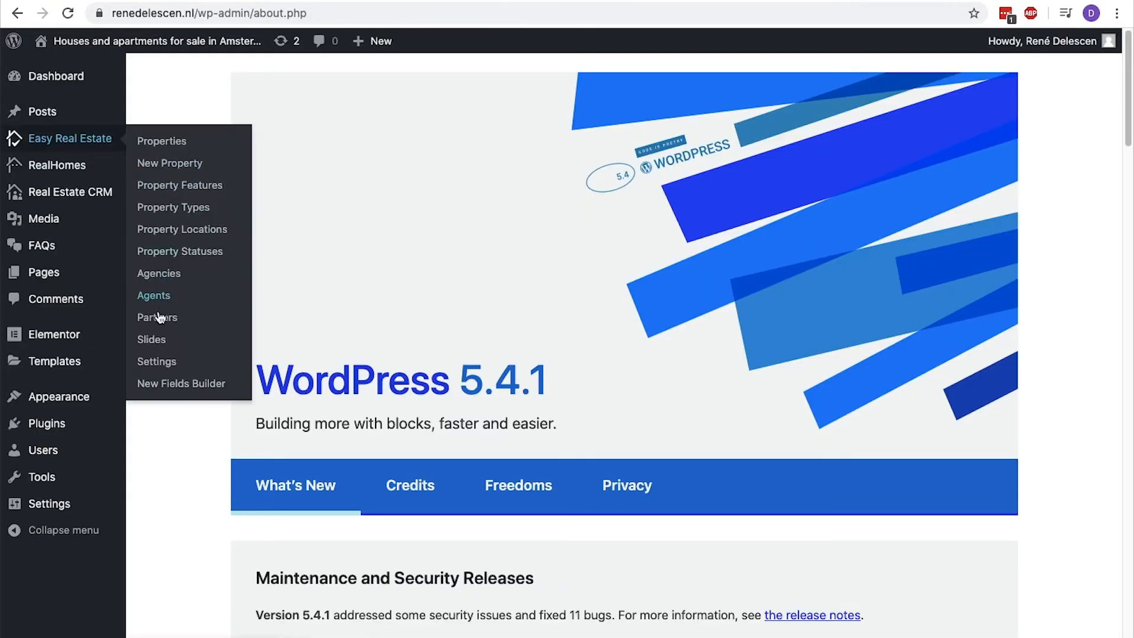
{"action": "left_click", "coordinate": [157, 360]}
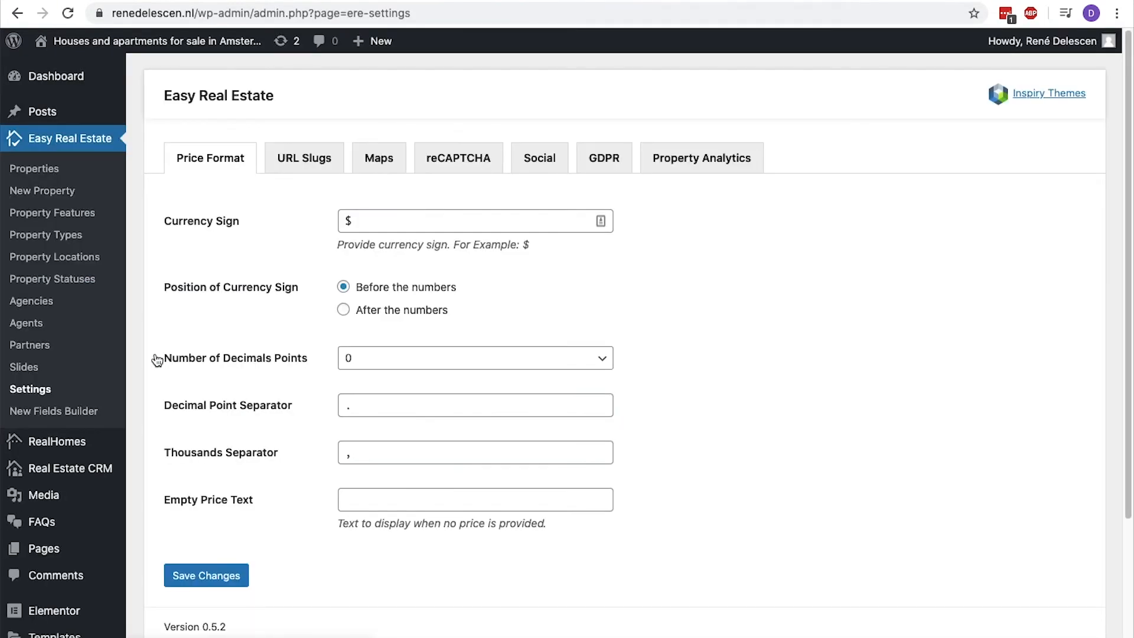
{"action": "left_click", "coordinate": [359, 222]}
{"action": "key", "text": "BackSpace"}
{"action": "type", "text": "€"}
{"action": "left_click", "coordinate": [215, 576]}
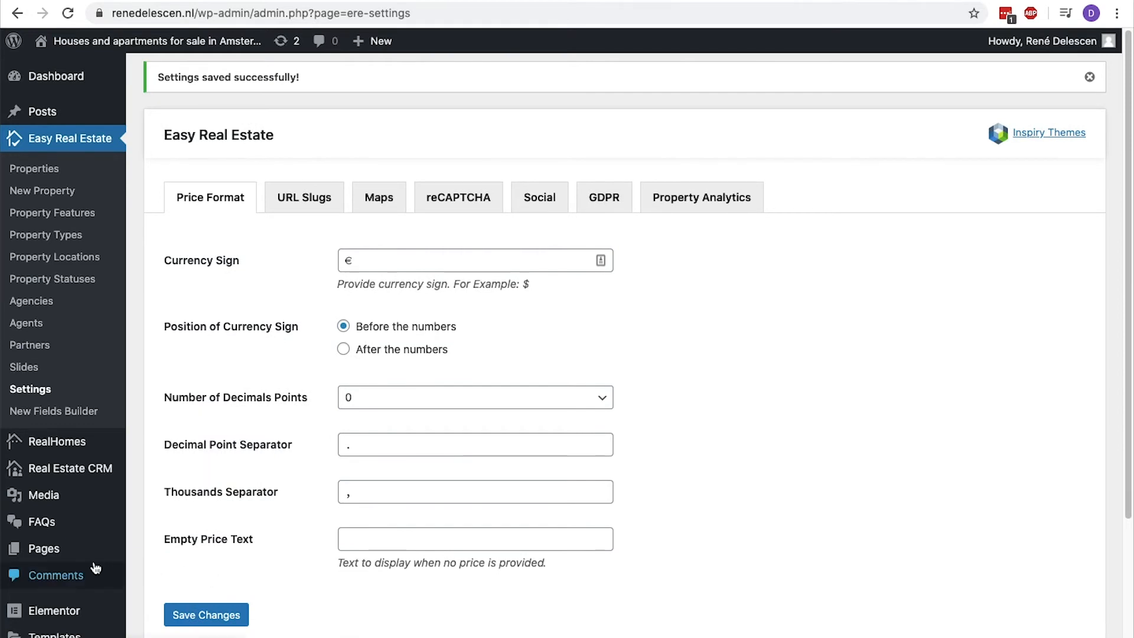
Set the currency sign to € in the Mortgage Calculator's price format settings.
{"action": "scroll", "coordinate": [95, 568], "scroll_direction": "down", "scroll_amount": 3}
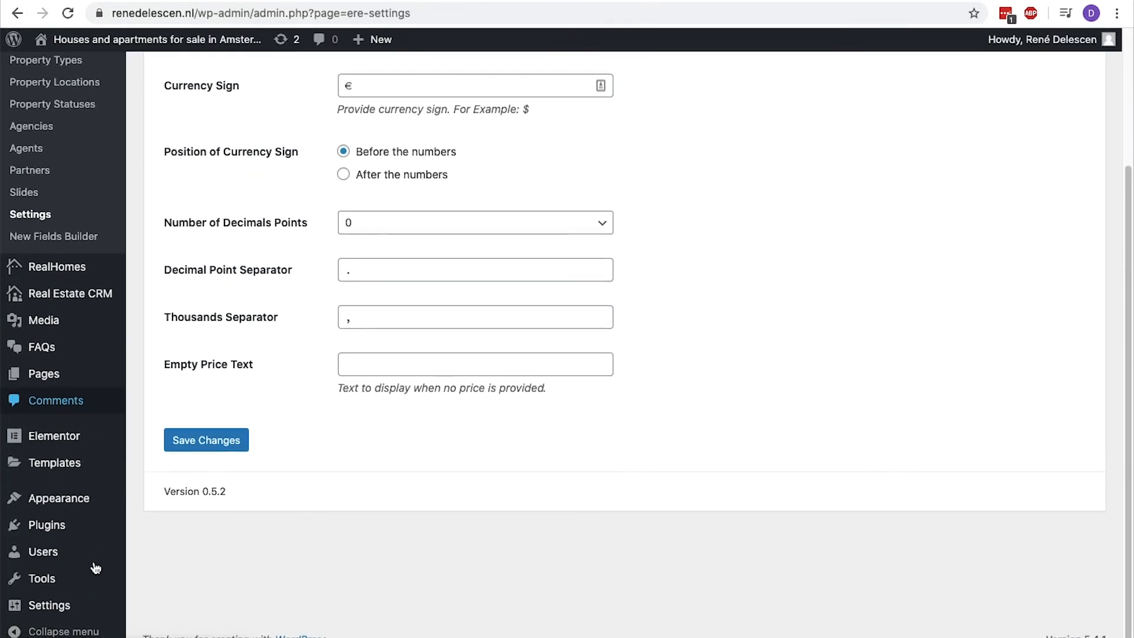
{"action": "mouse_move", "coordinate": [79, 607]}
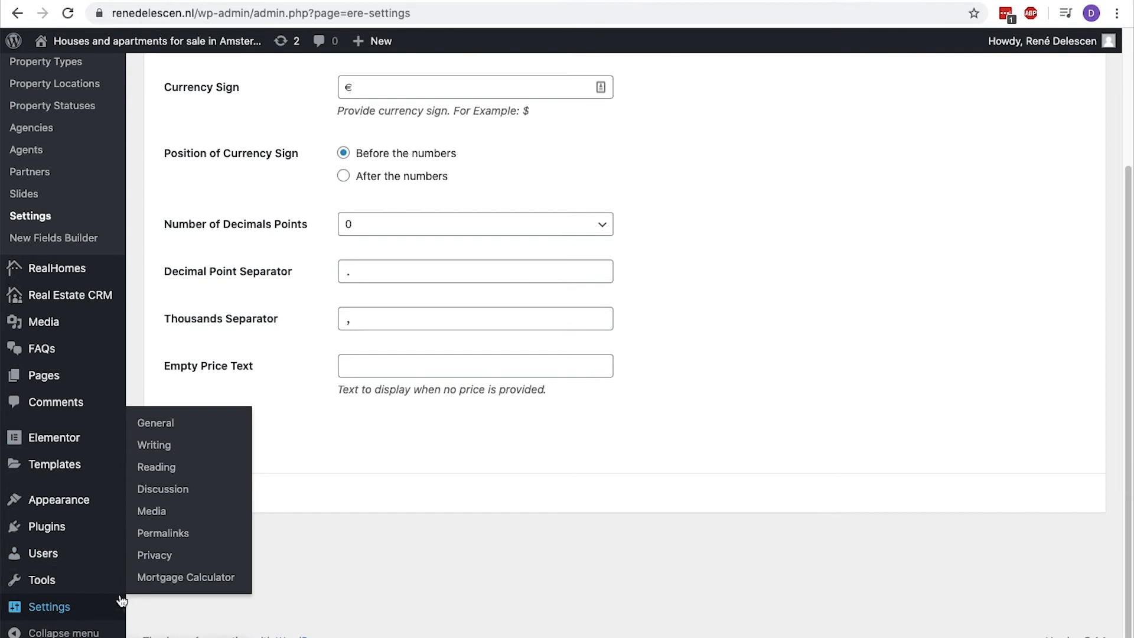
{"action": "left_click", "coordinate": [178, 577]}
{"action": "left_click", "coordinate": [354, 195]}
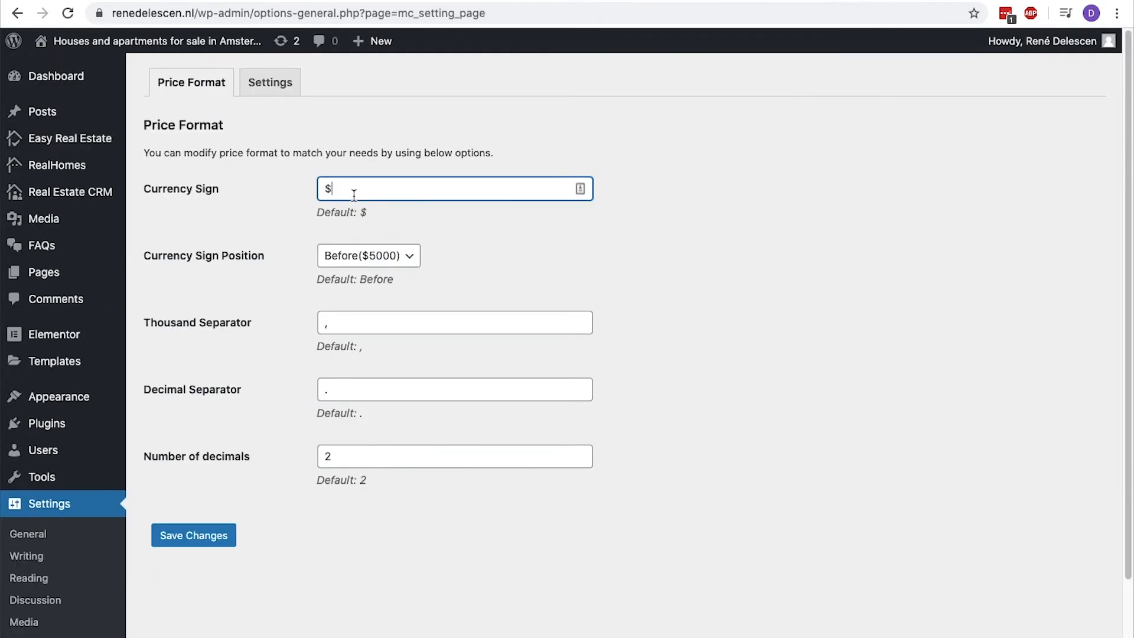
{"action": "key", "text": "BackSpace"}
{"action": "type", "text": "€"}
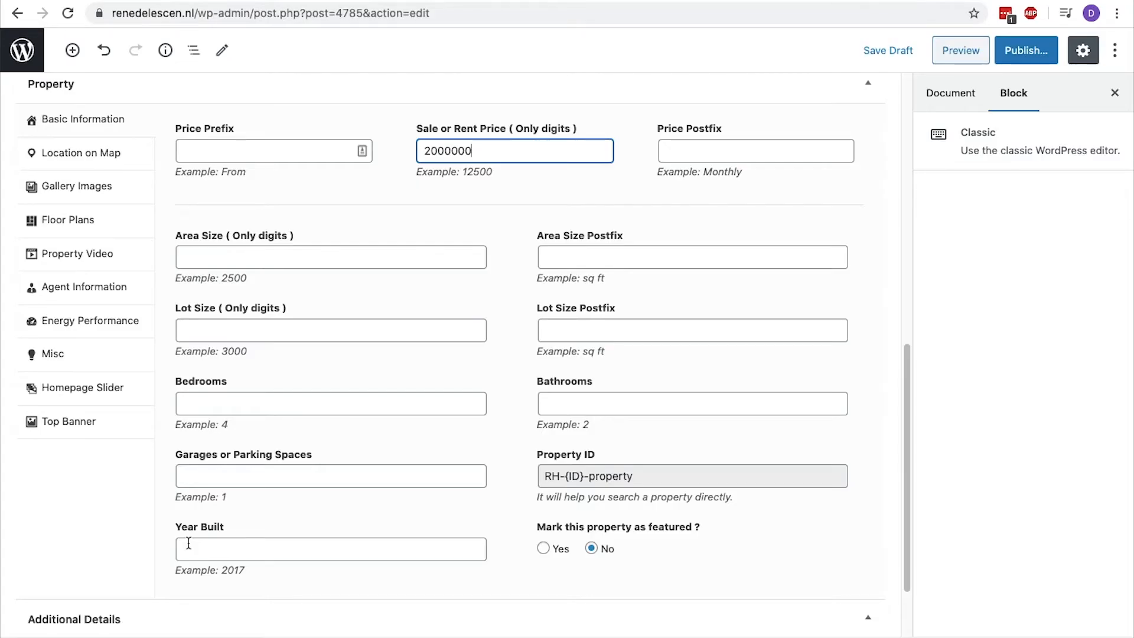
Set the canal house's area size to 200 with the postfix m².
{"action": "left_click", "coordinate": [377, 260]}
{"action": "type", "text": "200"}
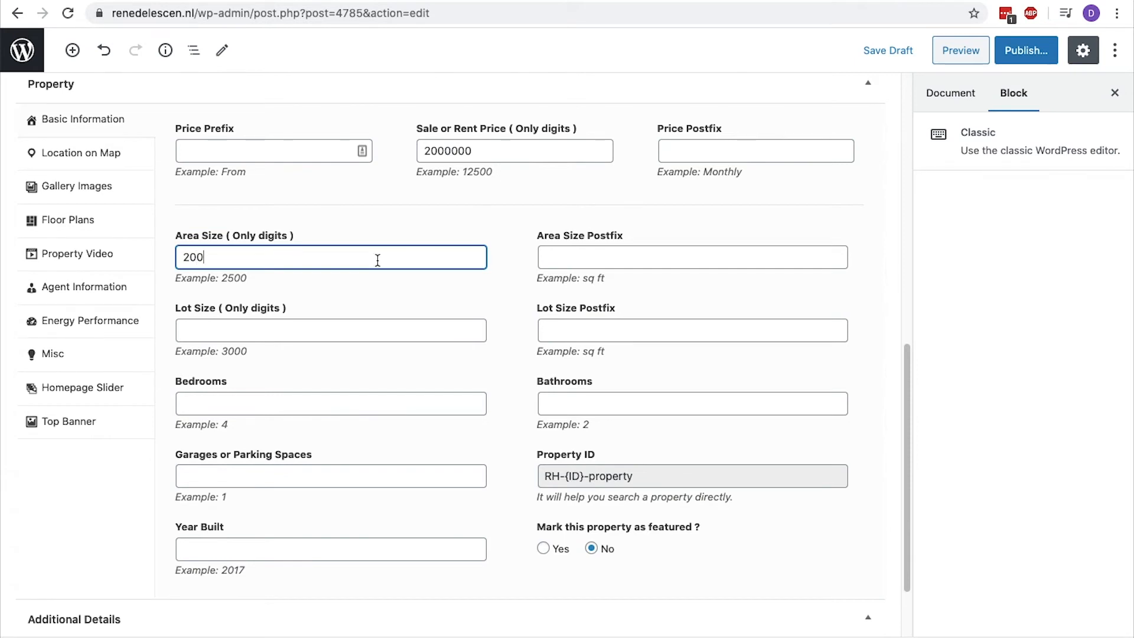
{"action": "left_click", "coordinate": [548, 260]}
{"action": "type", "text": "m²"}
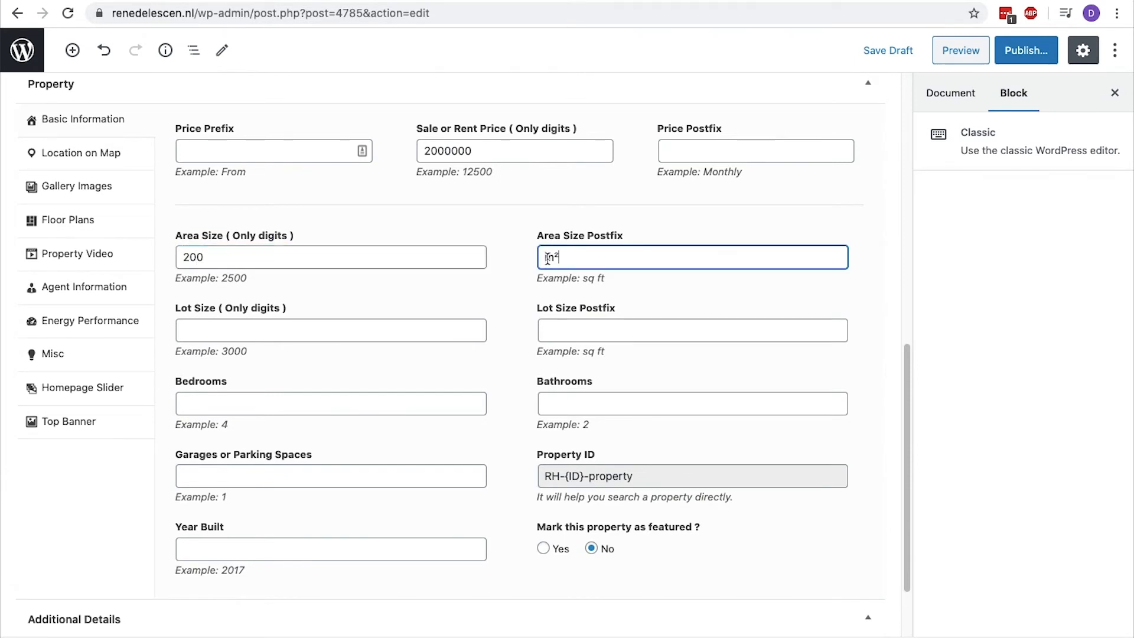
Give the property 2 bedrooms, 2 bathrooms and 1700 as the year built, and mark it as featured.
{"action": "left_click", "coordinate": [343, 393]}
{"action": "type", "text": "2"}
{"action": "left_click", "coordinate": [602, 398]}
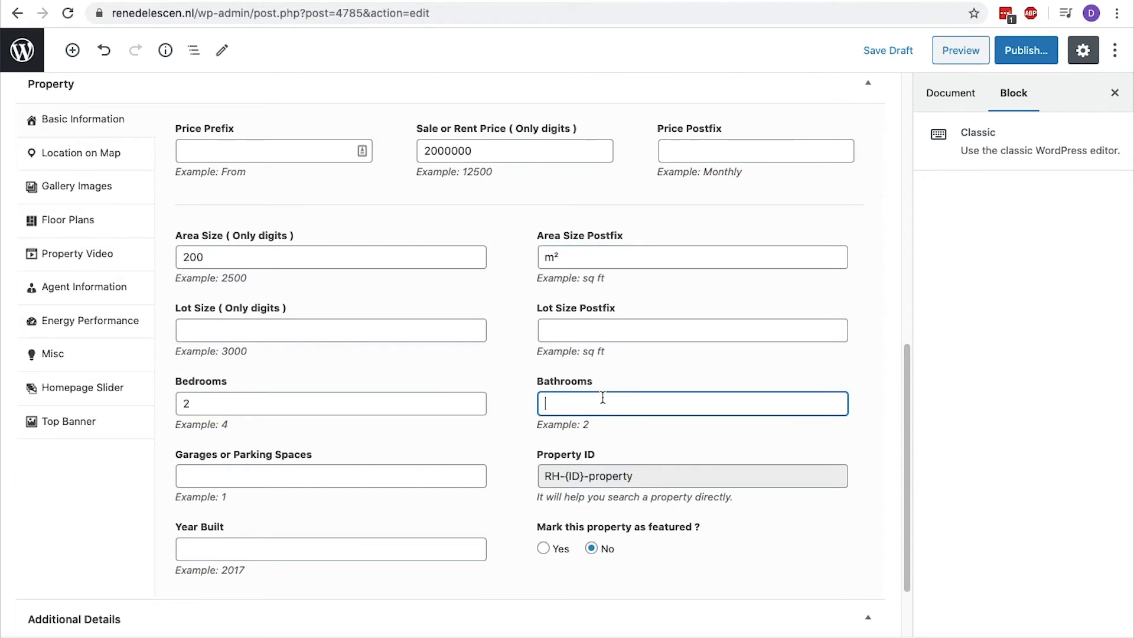
{"action": "type", "text": "2"}
{"action": "left_click", "coordinate": [436, 544]}
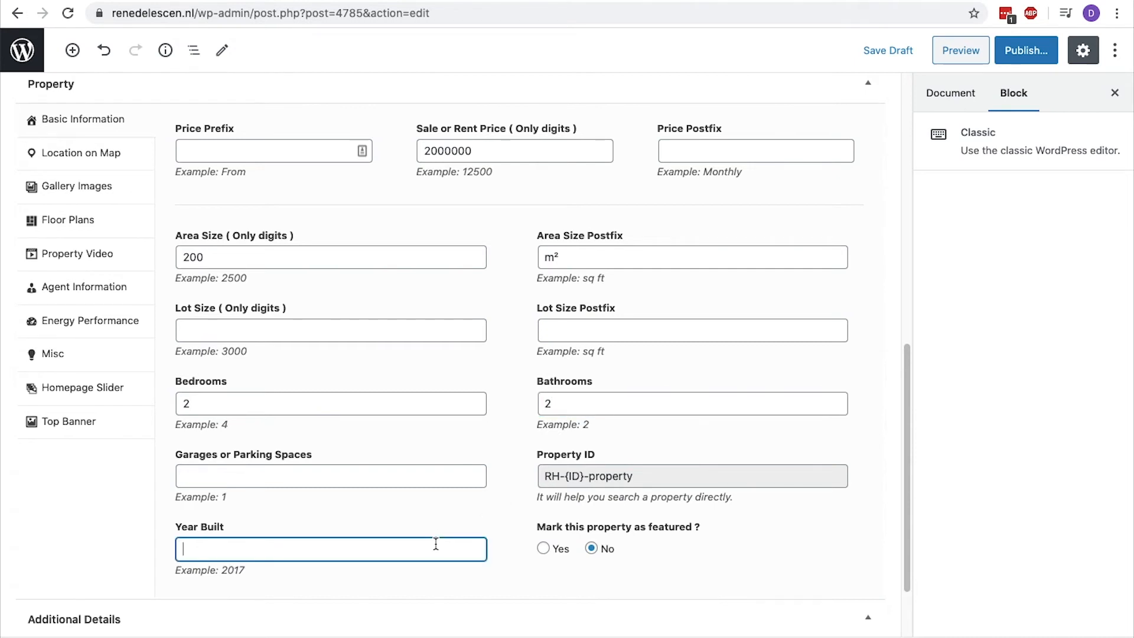
{"action": "type", "text": "1700"}
{"action": "left_click", "coordinate": [543, 549]}
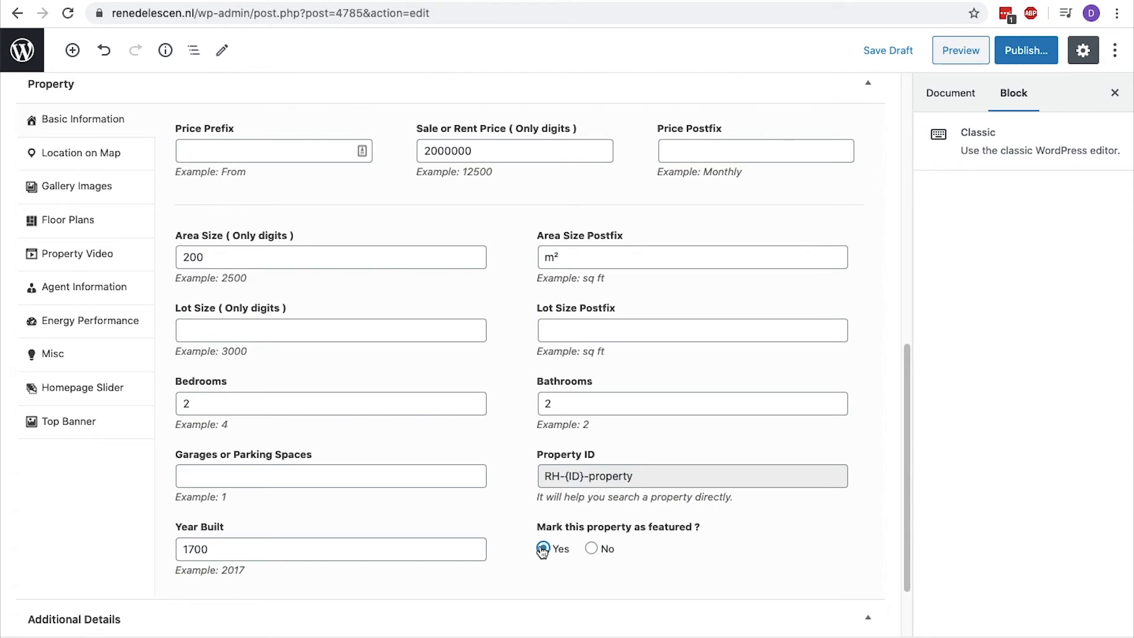
Assign the property features 2 Stories, 26' Ceilings, Bike Path and Central Cooling in the document settings.
{"action": "left_click", "coordinate": [931, 105]}
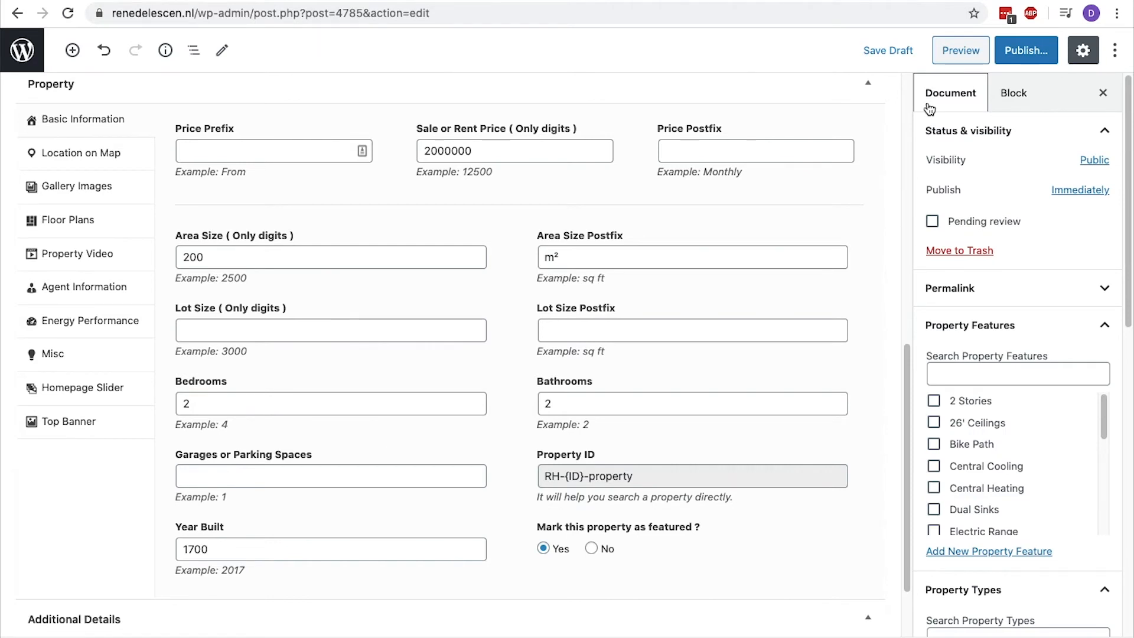
{"action": "left_click", "coordinate": [934, 401]}
{"action": "left_click", "coordinate": [934, 423]}
{"action": "left_click", "coordinate": [935, 444]}
{"action": "left_click", "coordinate": [934, 467]}
Assign the property types Residential and Villa to the canal house.
{"action": "scroll", "coordinate": [928, 467], "scroll_direction": "down", "scroll_amount": 5}
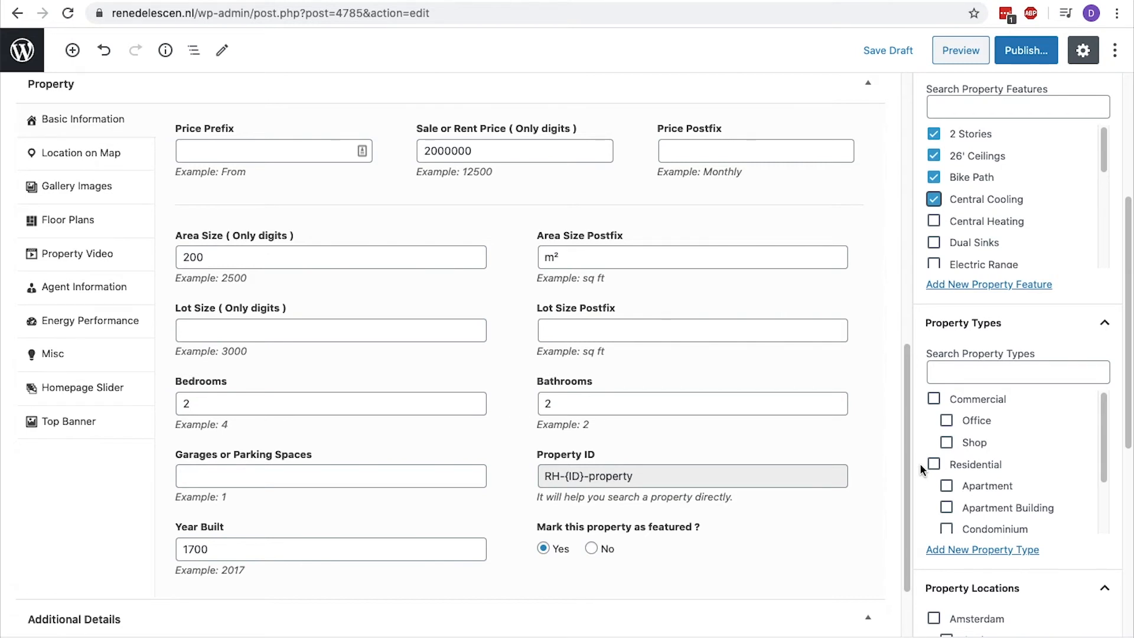
{"action": "left_click", "coordinate": [933, 464]}
{"action": "scroll", "coordinate": [933, 473], "scroll_direction": "down", "scroll_amount": 3}
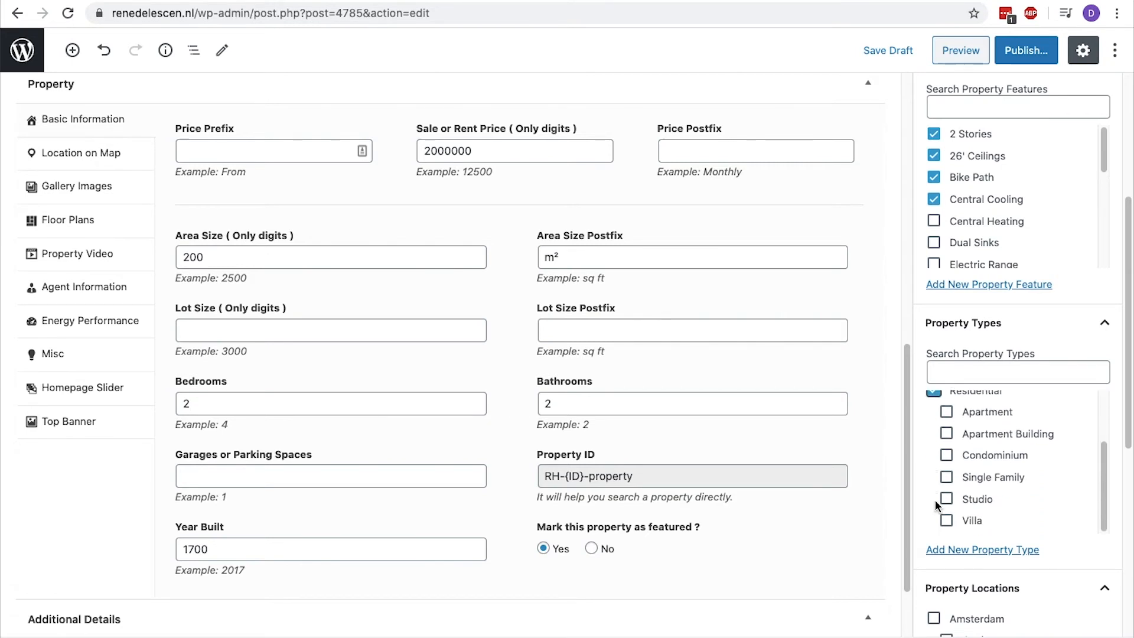
{"action": "left_click", "coordinate": [947, 523]}
Assign the property locations Amsterdam and Jordaan, and set the property status to For Sale.
{"action": "scroll", "coordinate": [917, 512], "scroll_direction": "down", "scroll_amount": 2}
{"action": "scroll", "coordinate": [917, 512], "scroll_direction": "down", "scroll_amount": 4}
{"action": "left_click", "coordinate": [938, 298]}
{"action": "left_click", "coordinate": [947, 315]}
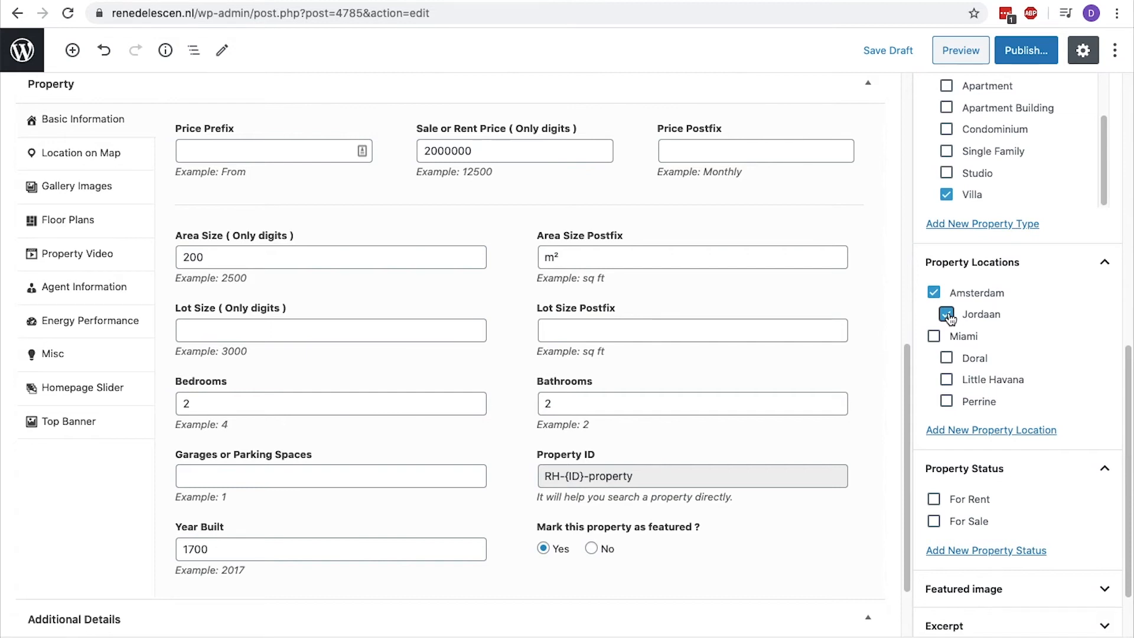
{"action": "left_click", "coordinate": [934, 521]}
Choose Amsterdam-house.jpg from the media library for the featured image and enter the property's street address as its alt text.
{"action": "scroll", "coordinate": [935, 526], "scroll_direction": "down", "scroll_amount": 2}
{"action": "left_click", "coordinate": [935, 515]}
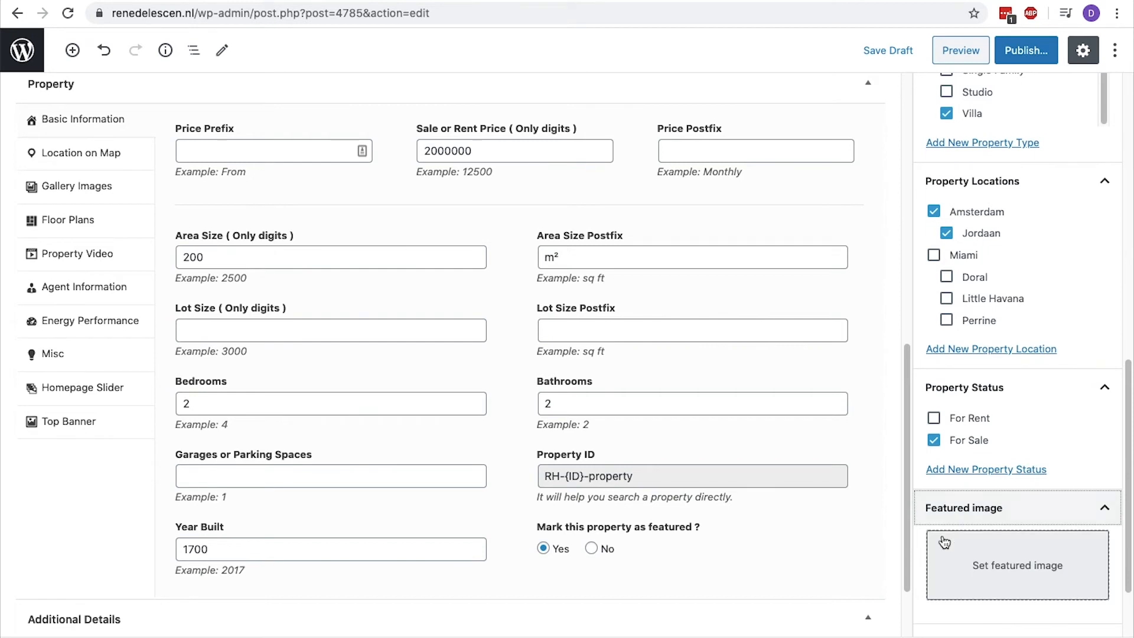
{"action": "left_click", "coordinate": [948, 546]}
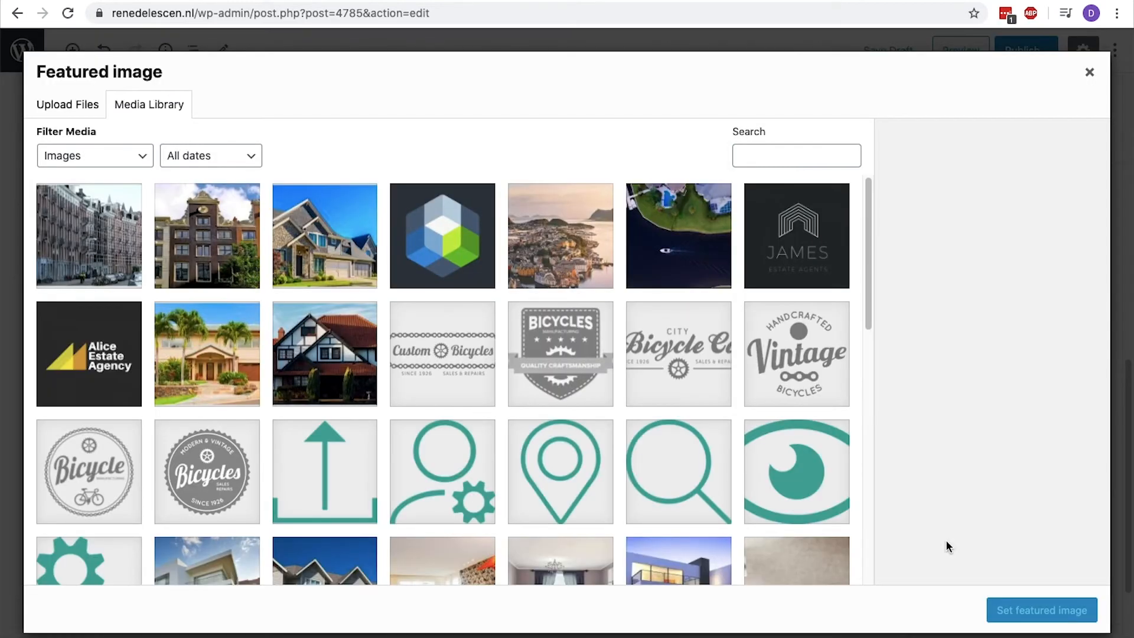
{"action": "left_click", "coordinate": [234, 262]}
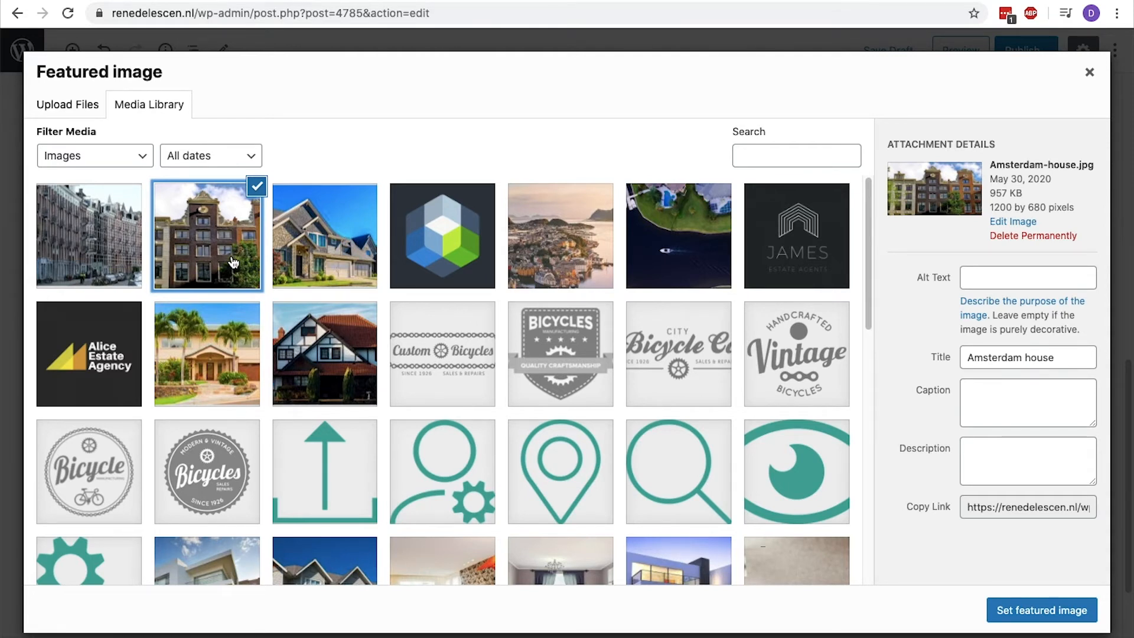
{"action": "left_click", "coordinate": [1009, 279]}
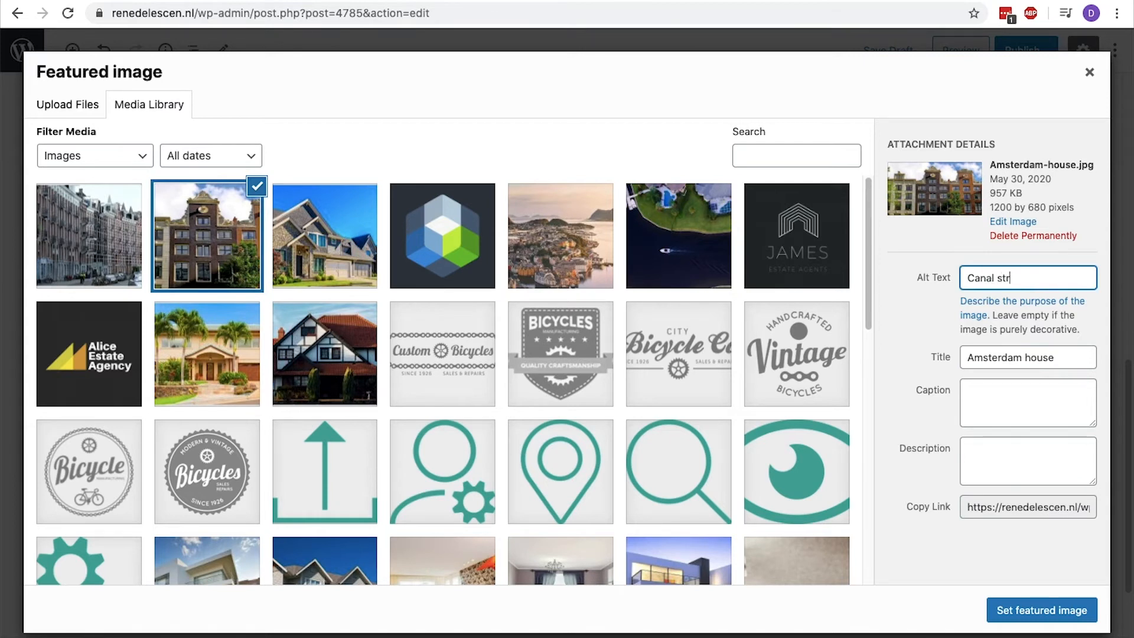
Copy the image's alt text into its title and set the image as the property's featured image.
{"action": "key", "text": "super+a"}
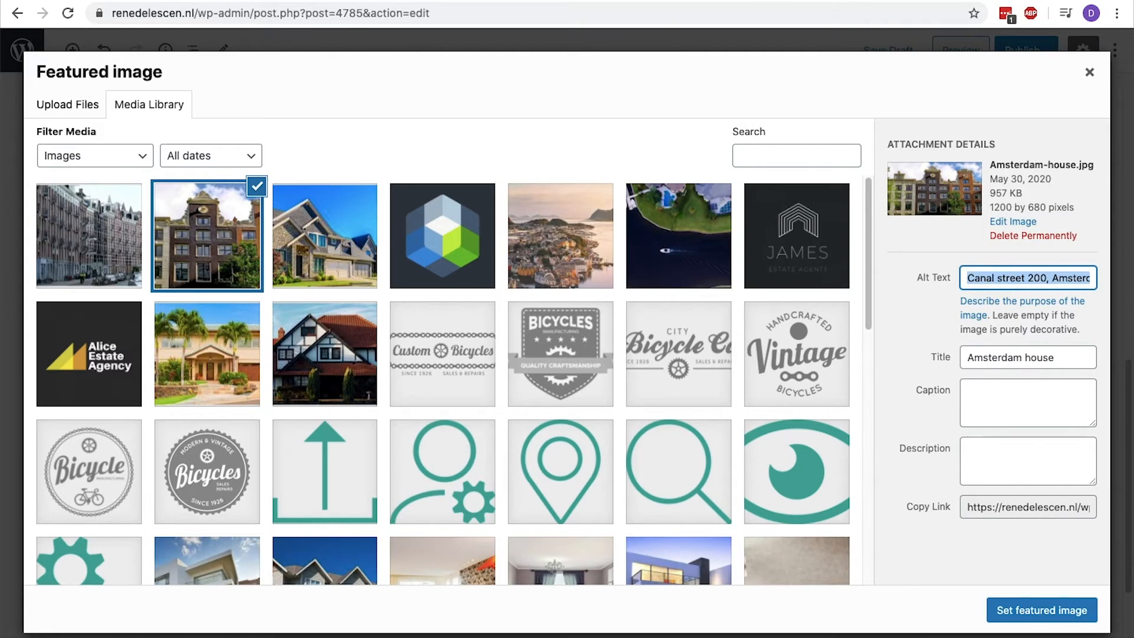
{"action": "key", "text": "super+c"}
{"action": "key", "text": "Tab"}
{"action": "key", "text": "Tab"}
{"action": "key", "text": "super+v"}
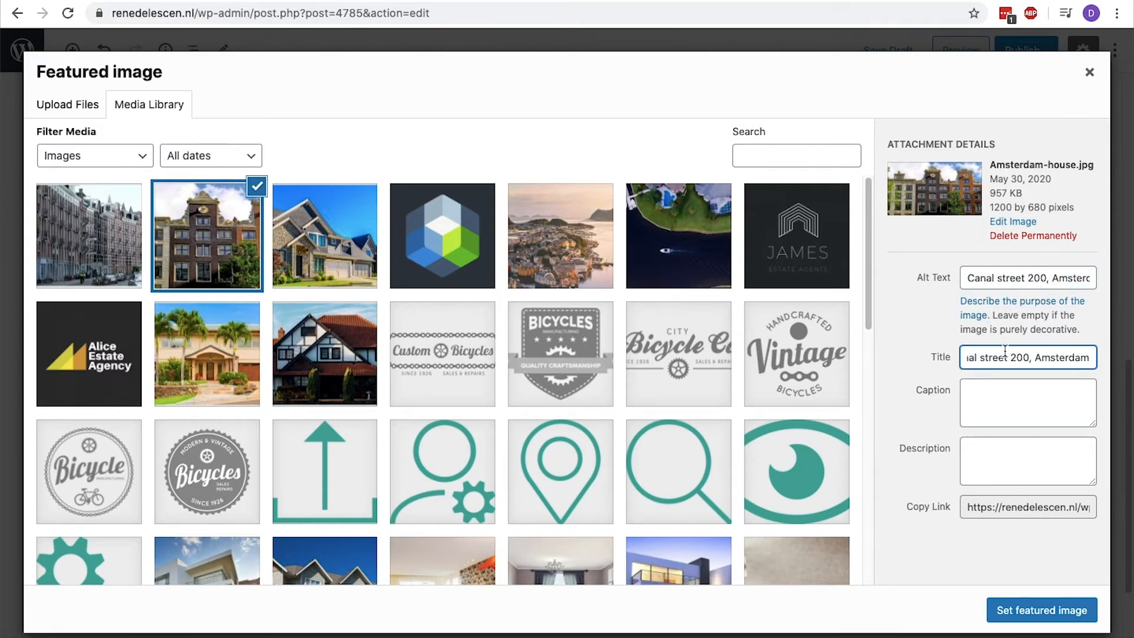
{"action": "left_click", "coordinate": [1013, 613]}
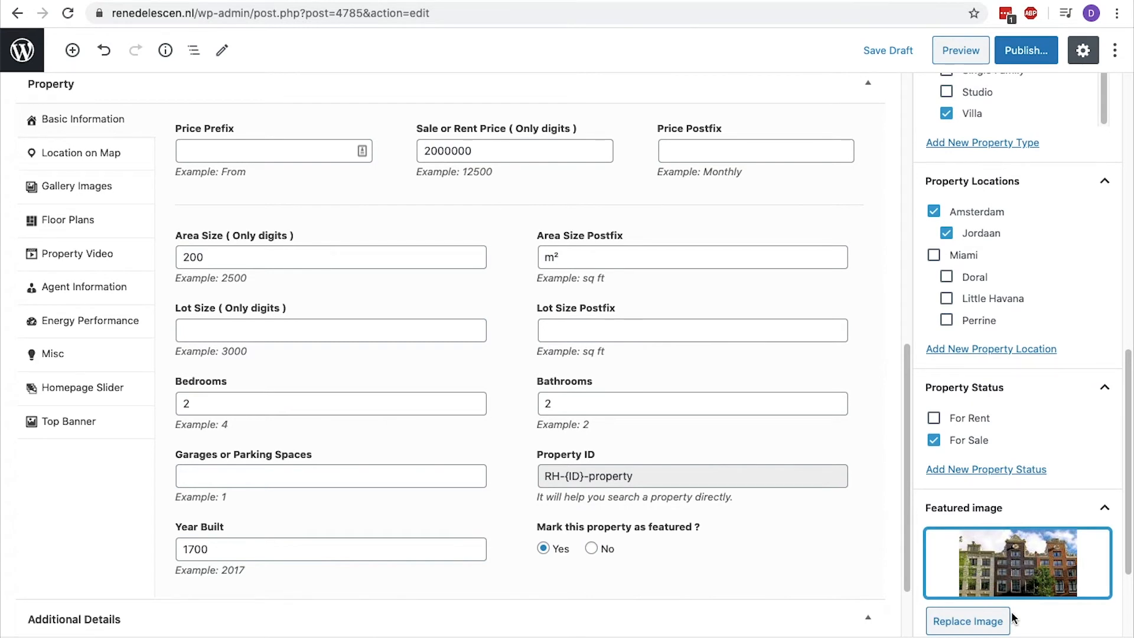
Add an additional detail titled "Exterior construction" with the value "Brick".
{"action": "scroll", "coordinate": [1013, 617], "scroll_direction": "down", "scroll_amount": 5}
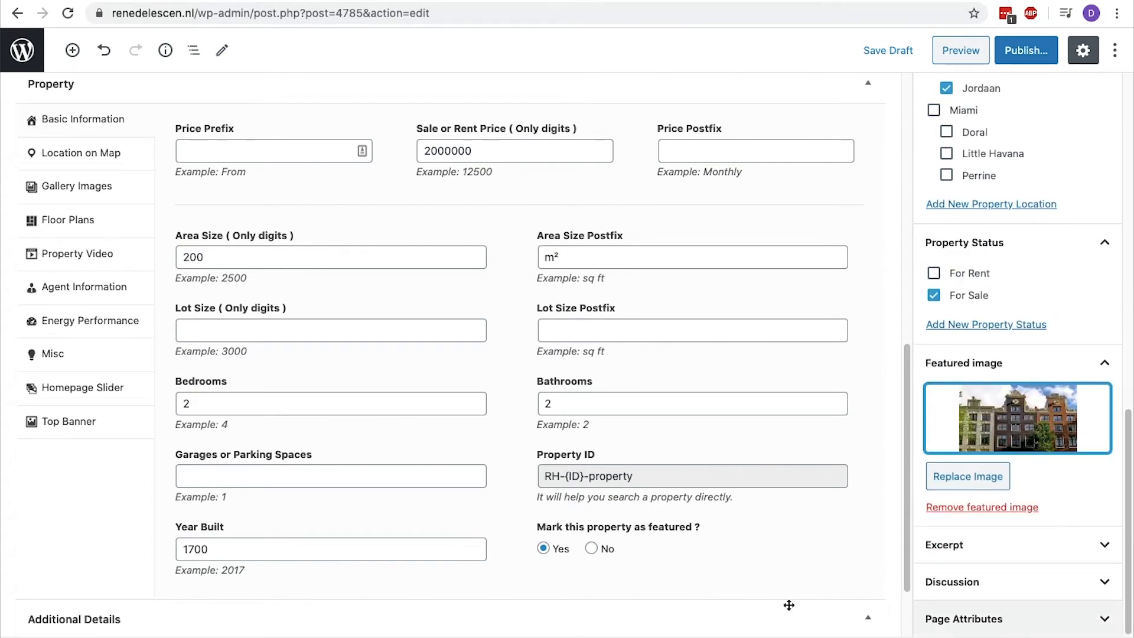
{"action": "scroll", "coordinate": [290, 544], "scroll_direction": "down", "scroll_amount": 3}
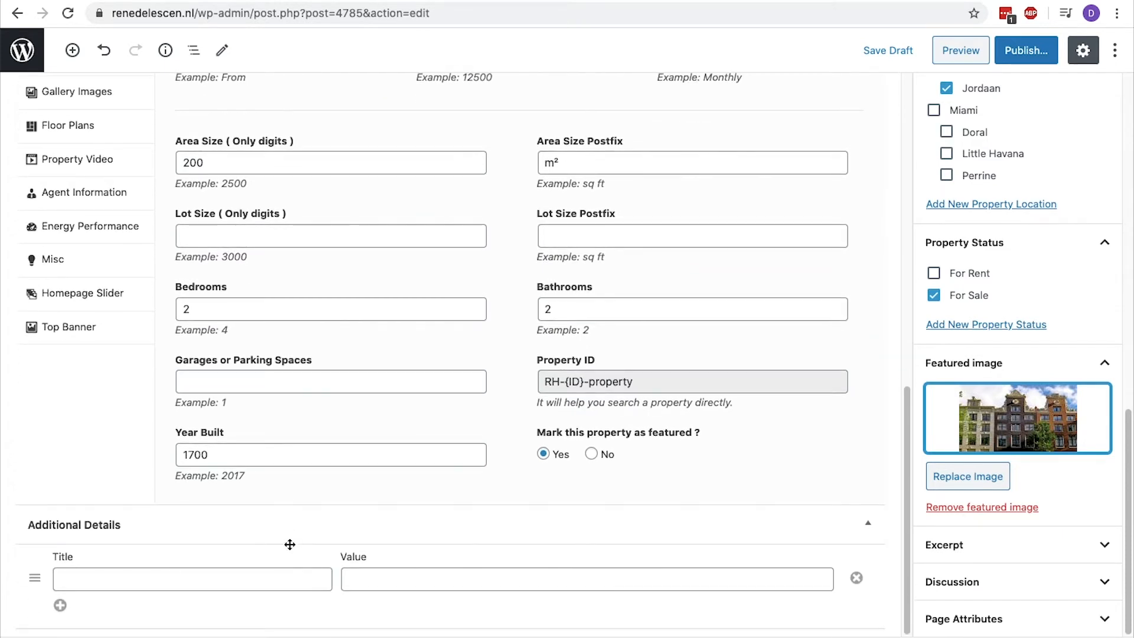
{"action": "left_click", "coordinate": [269, 569]}
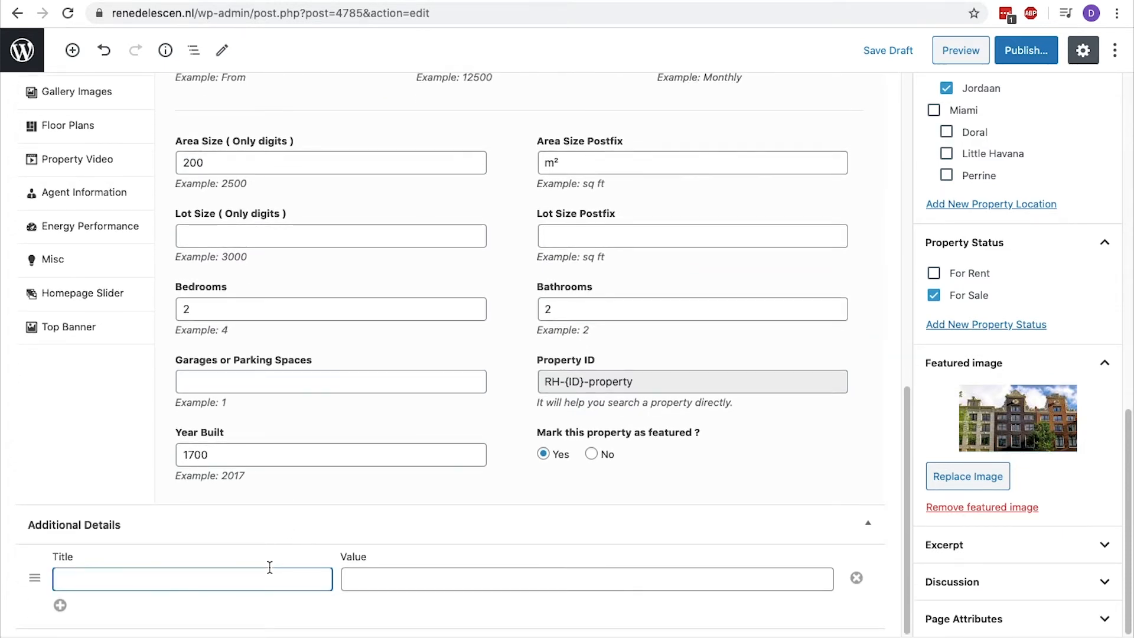
{"action": "type", "text": "Exterior construction"}
{"action": "key", "text": "Tab"}
{"action": "type", "text": "Brick"}
Add a second additional detail titled "Interior construction" with the value "Marble".
{"action": "left_click", "coordinate": [60, 605]}
{"action": "type", "text": "Interior con"}
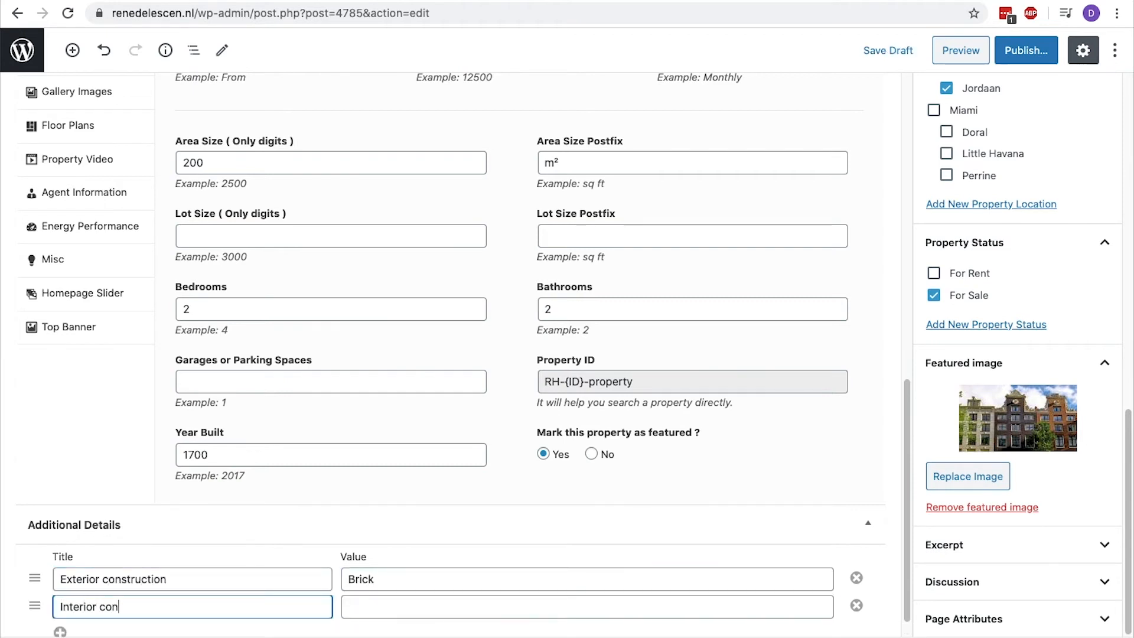
{"action": "type", "text": "struction"}
{"action": "key", "text": "Tab"}
{"action": "type", "text": "Marble"}
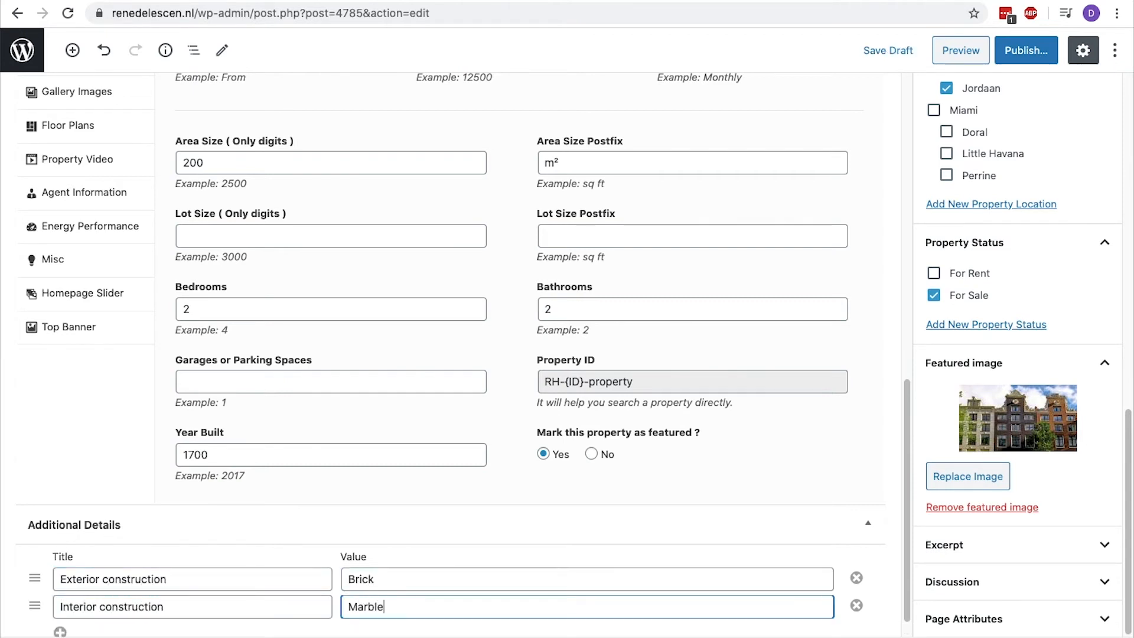
Set the property's map location by looking up Amsterdam and choosing the address suggestion "Amsterdam, Noord-Holland, Nederland".
{"action": "scroll", "coordinate": [154, 477], "scroll_direction": "up", "scroll_amount": 7}
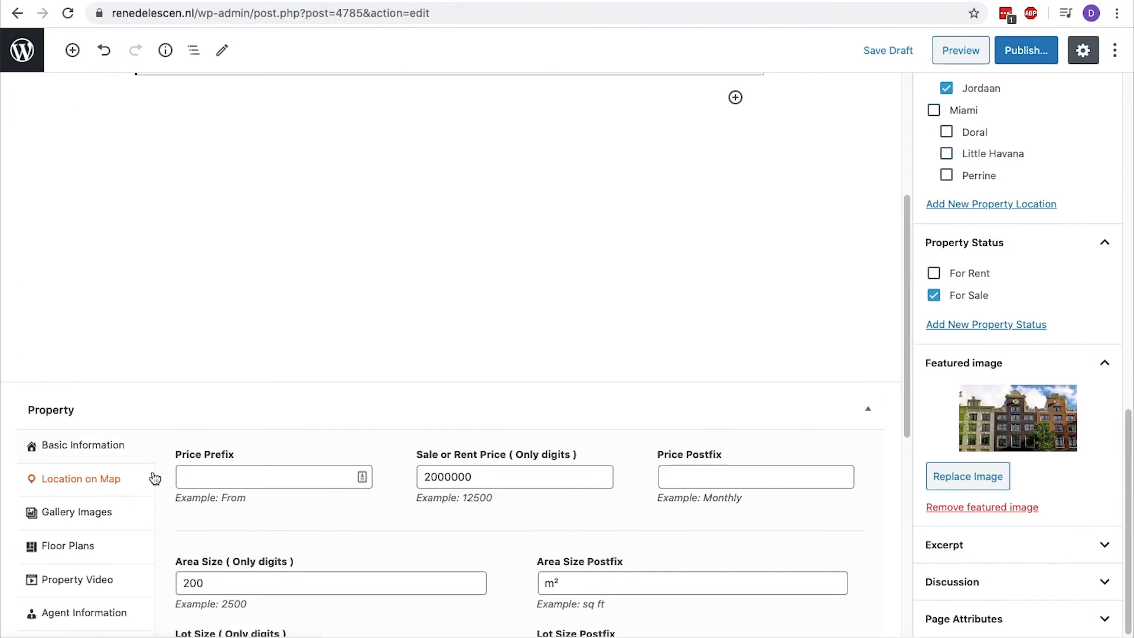
{"action": "scroll", "coordinate": [105, 484], "scroll_direction": "down", "scroll_amount": 4}
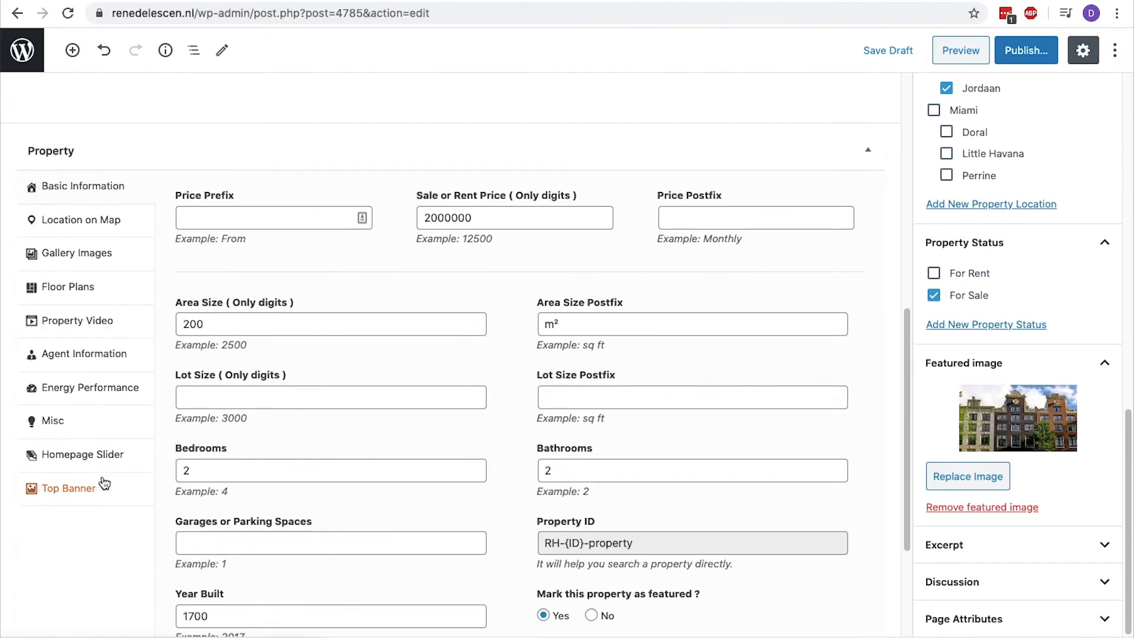
{"action": "left_click", "coordinate": [101, 220]}
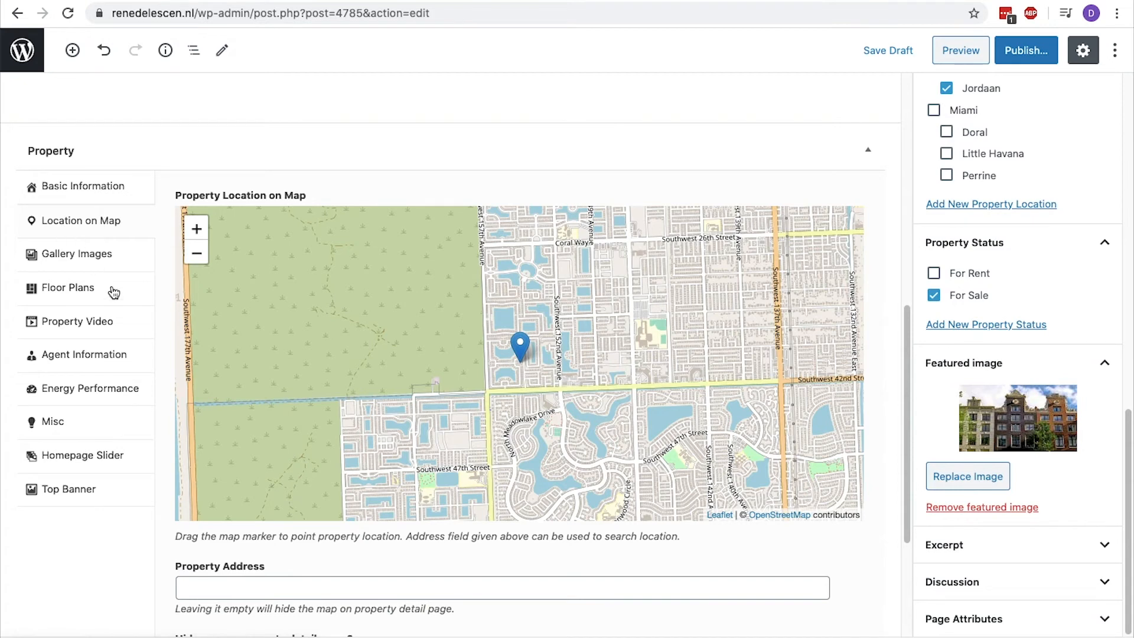
{"action": "left_click", "coordinate": [204, 584]}
{"action": "type", "text": "Amsterdam"}
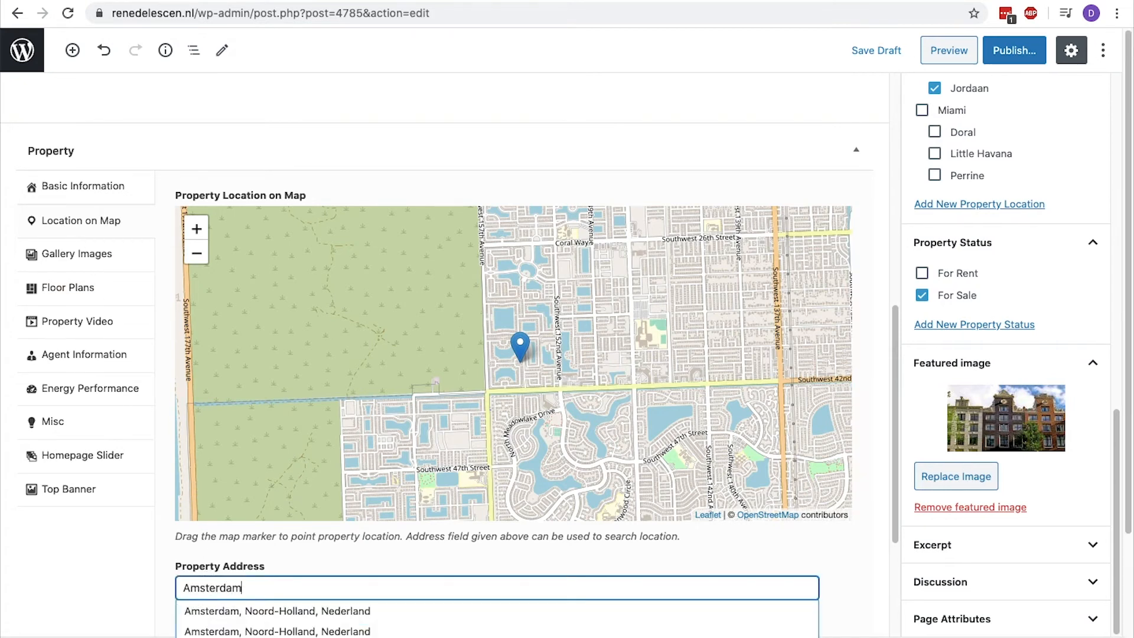
{"action": "scroll", "coordinate": [156, 602], "scroll_direction": "down", "scroll_amount": 1}
{"action": "scroll", "coordinate": [156, 602], "scroll_direction": "down", "scroll_amount": 2}
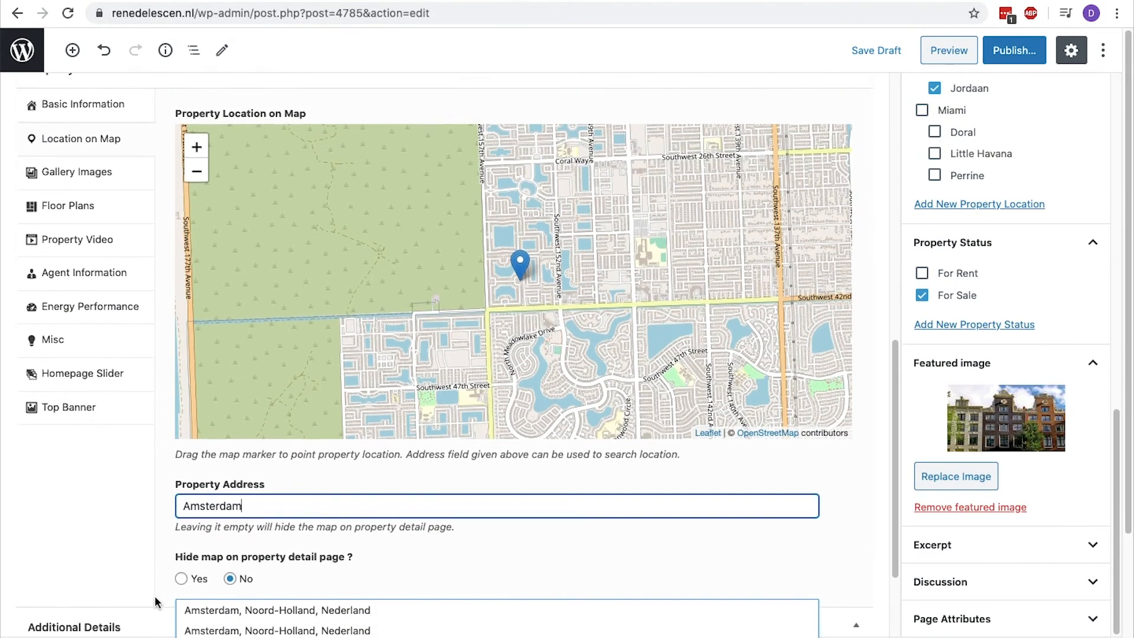
{"action": "left_click", "coordinate": [192, 611]}
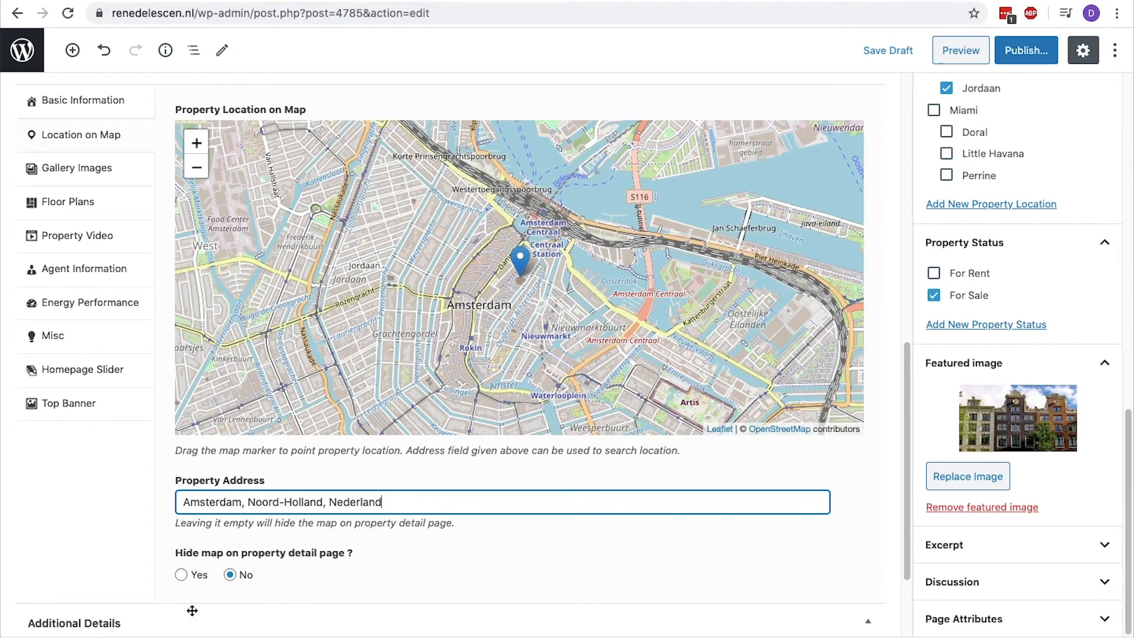
{"action": "left_click_drag", "start_coordinate": [347, 554], "coordinate": [173, 550]}
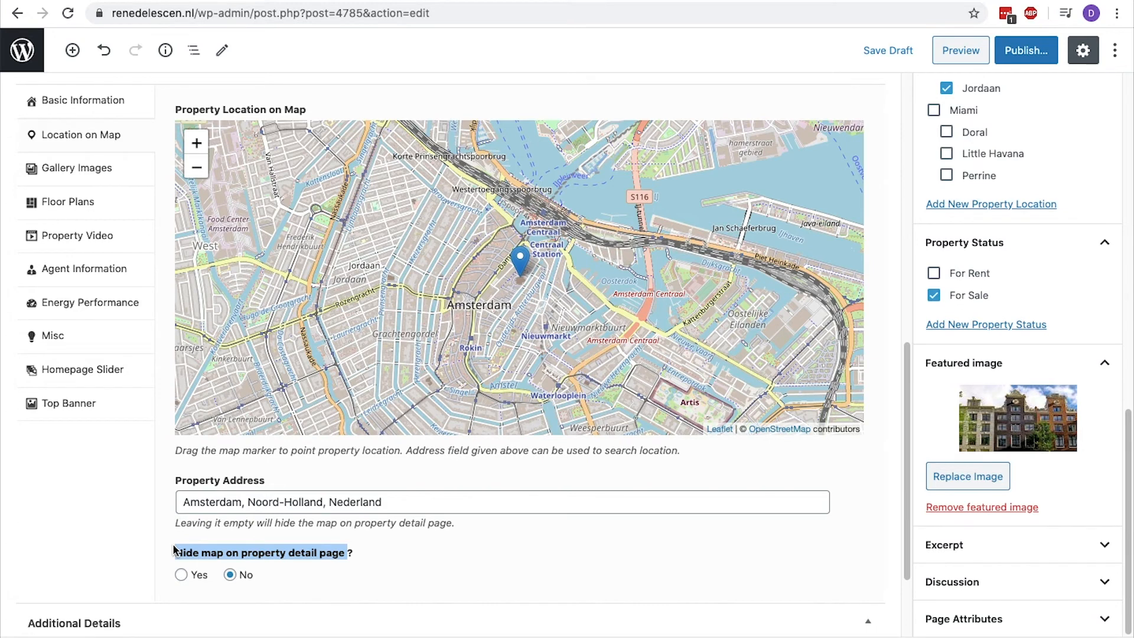
Add Amsterdam-house.jpg and fancy-living-room.jpg from the media library to the property's gallery images.
{"action": "left_click", "coordinate": [88, 171]}
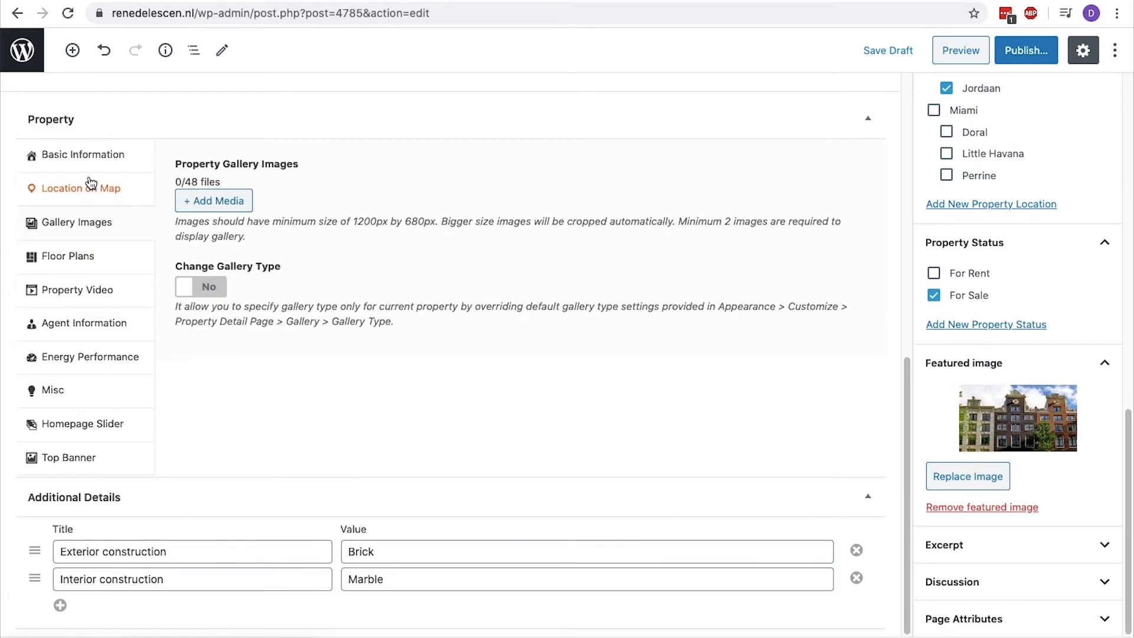
{"action": "left_click", "coordinate": [213, 200]}
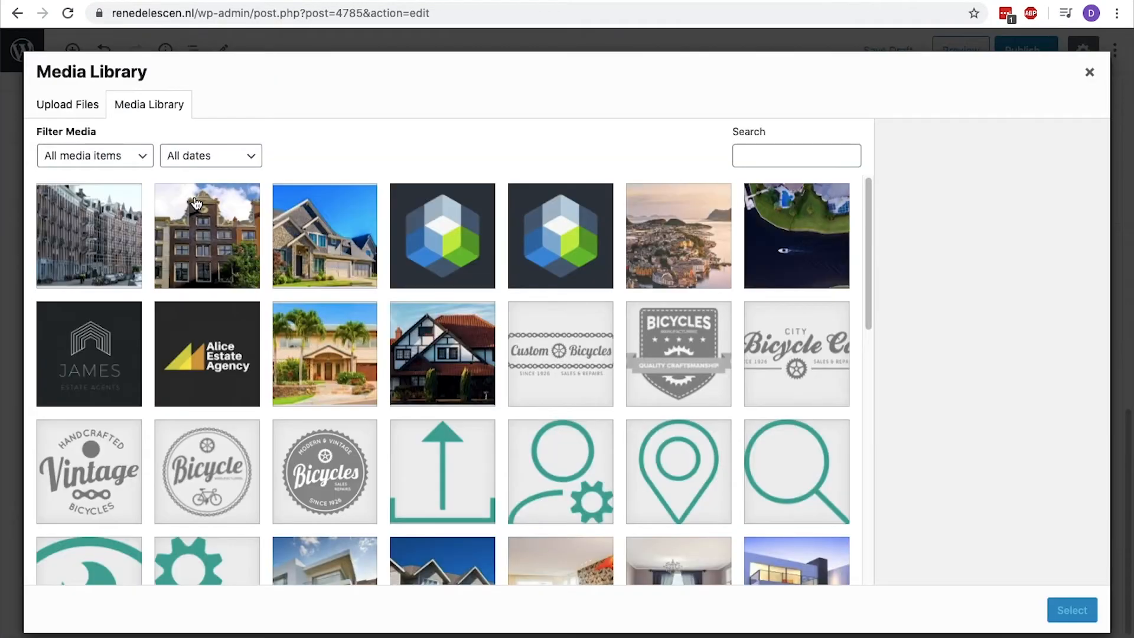
{"action": "left_click", "coordinate": [214, 214]}
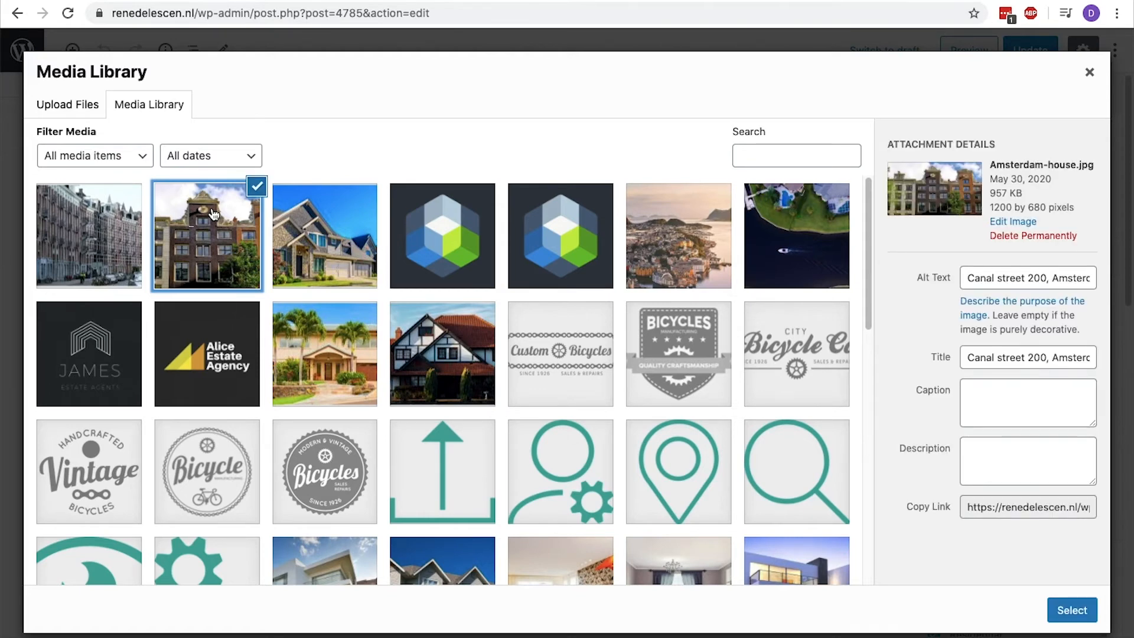
{"action": "scroll", "coordinate": [213, 214], "scroll_direction": "down", "scroll_amount": 3}
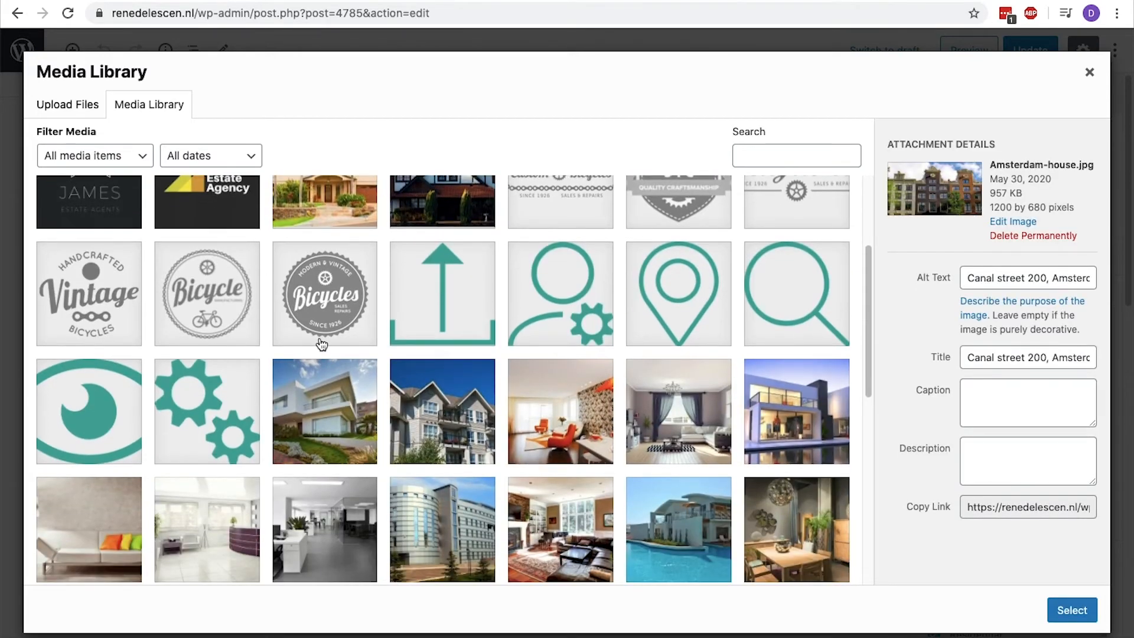
{"action": "left_click", "coordinate": [542, 520]}
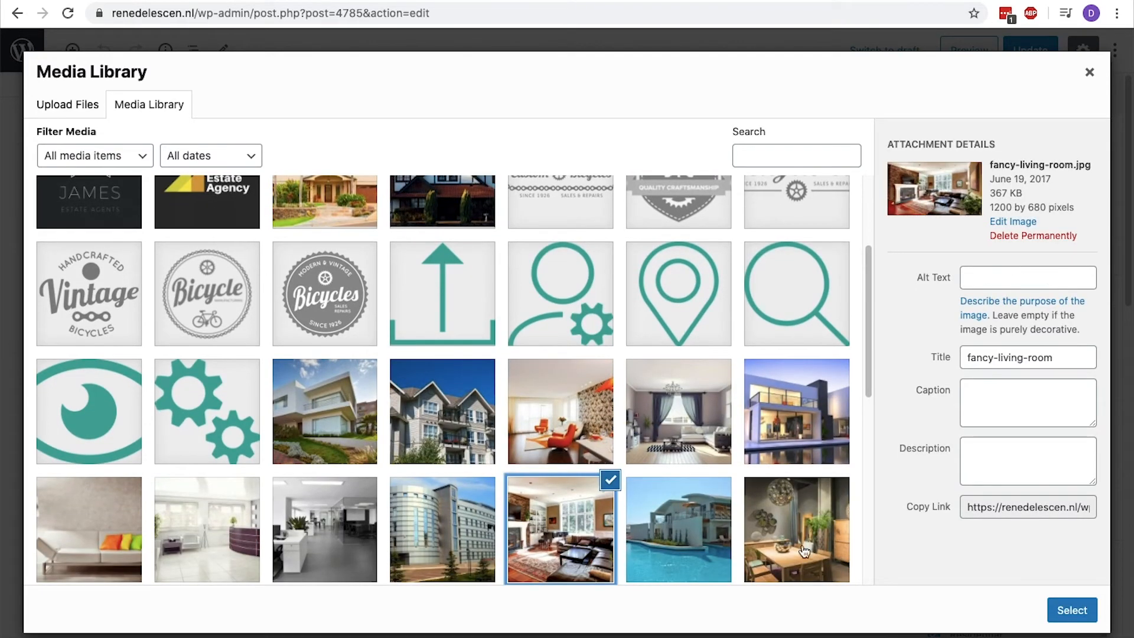
{"action": "left_click", "coordinate": [1061, 609]}
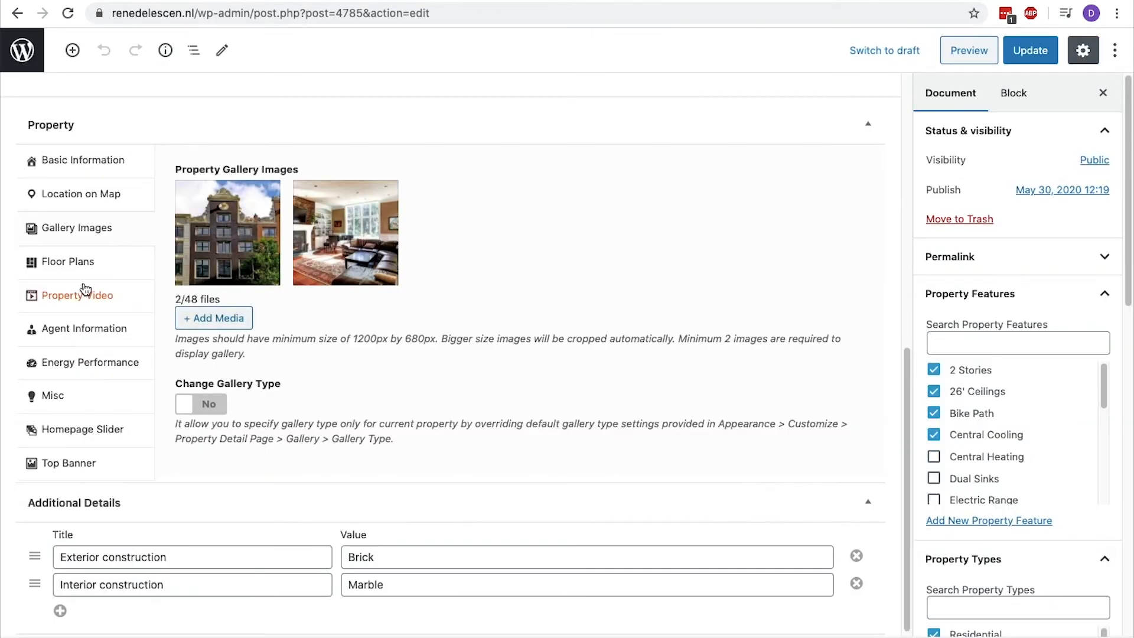
Paste the YouTube link ending in watch?v=FLZN9ongL4w as the URL of the first property video.
{"action": "left_click", "coordinate": [70, 271]}
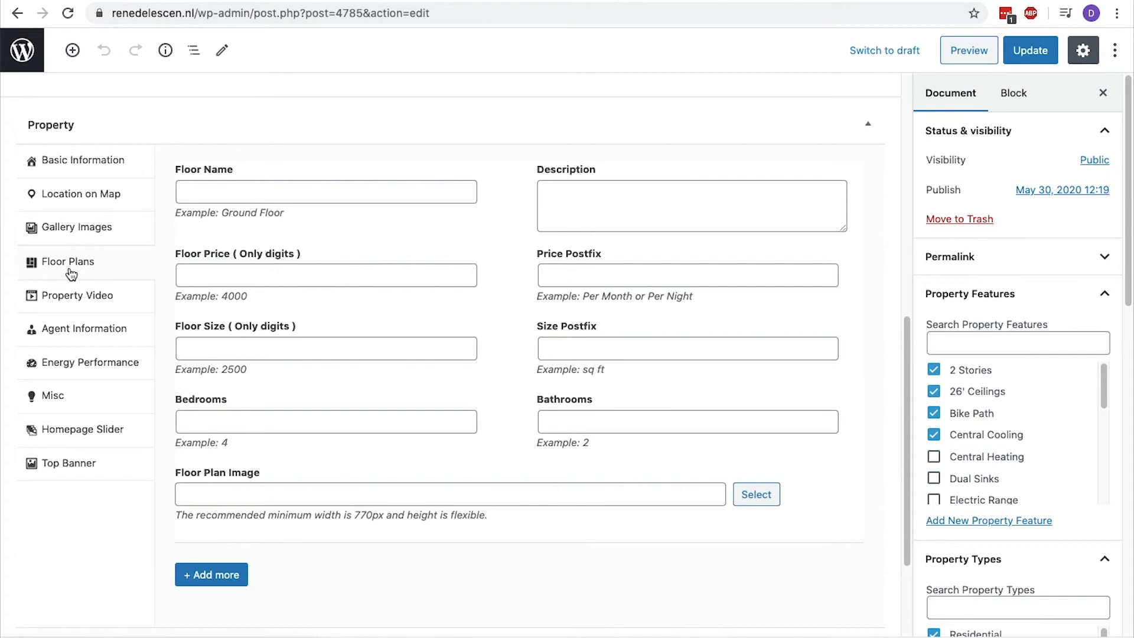
{"action": "left_click", "coordinate": [96, 247]}
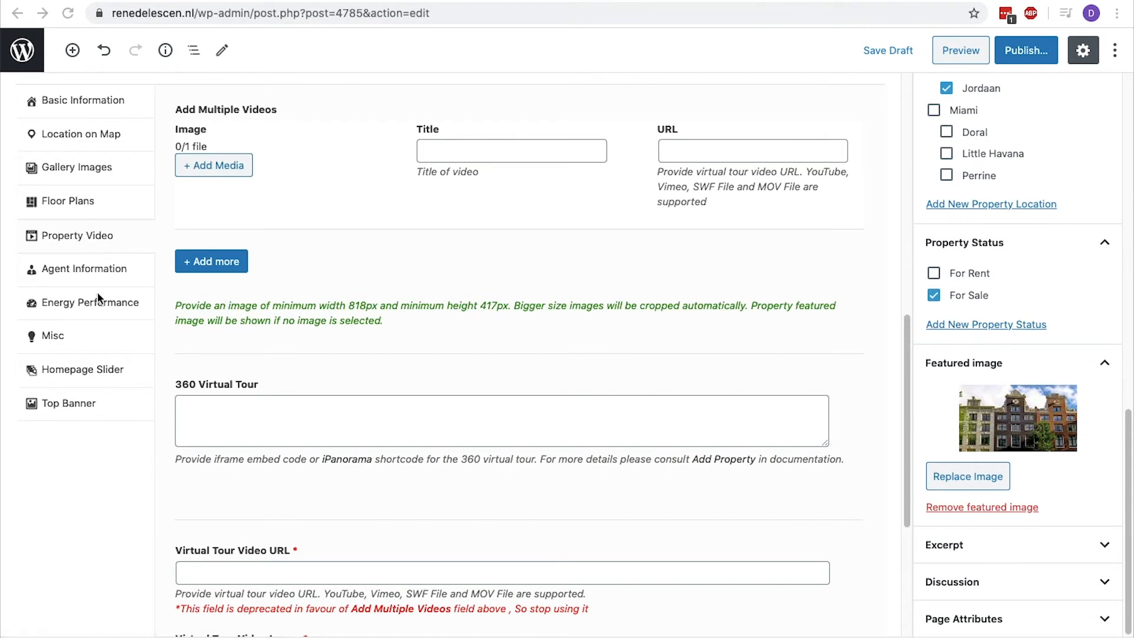
{"action": "left_click", "coordinate": [671, 152]}
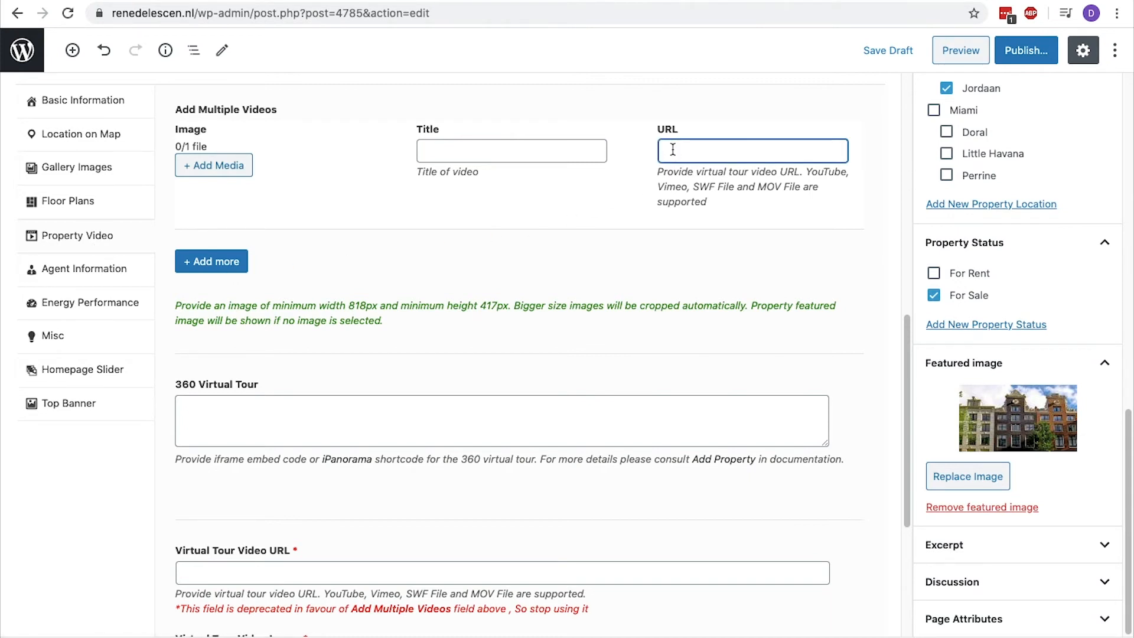
{"action": "key", "text": "ctrl+v"}
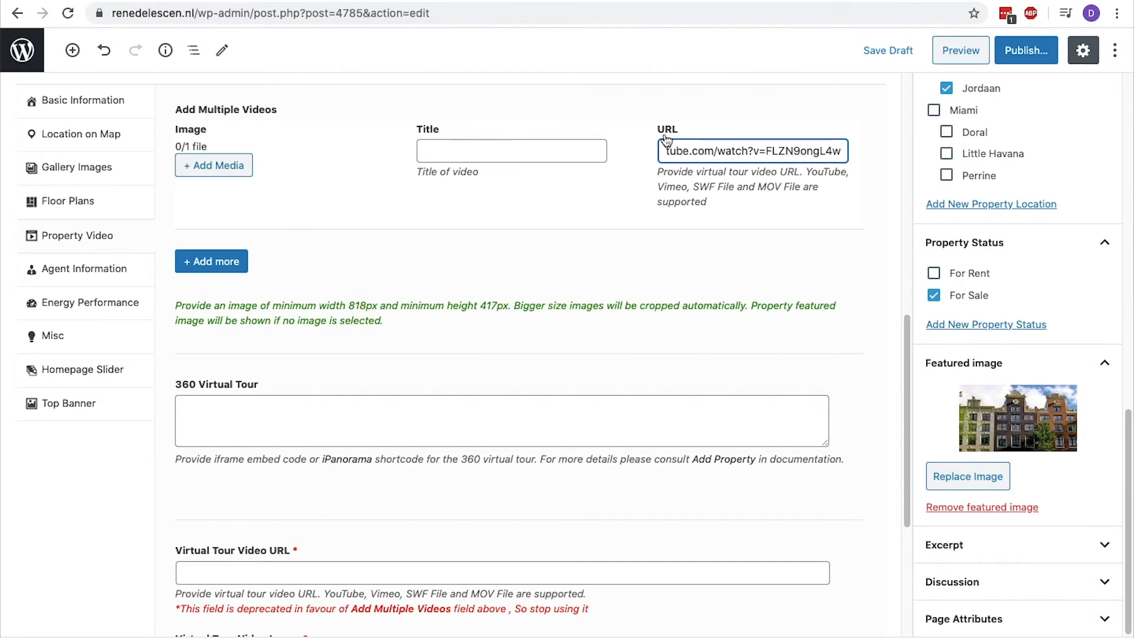
Select the second named agent in the property's agent information, and open the property's Misc settings.
{"action": "left_click", "coordinate": [89, 269]}
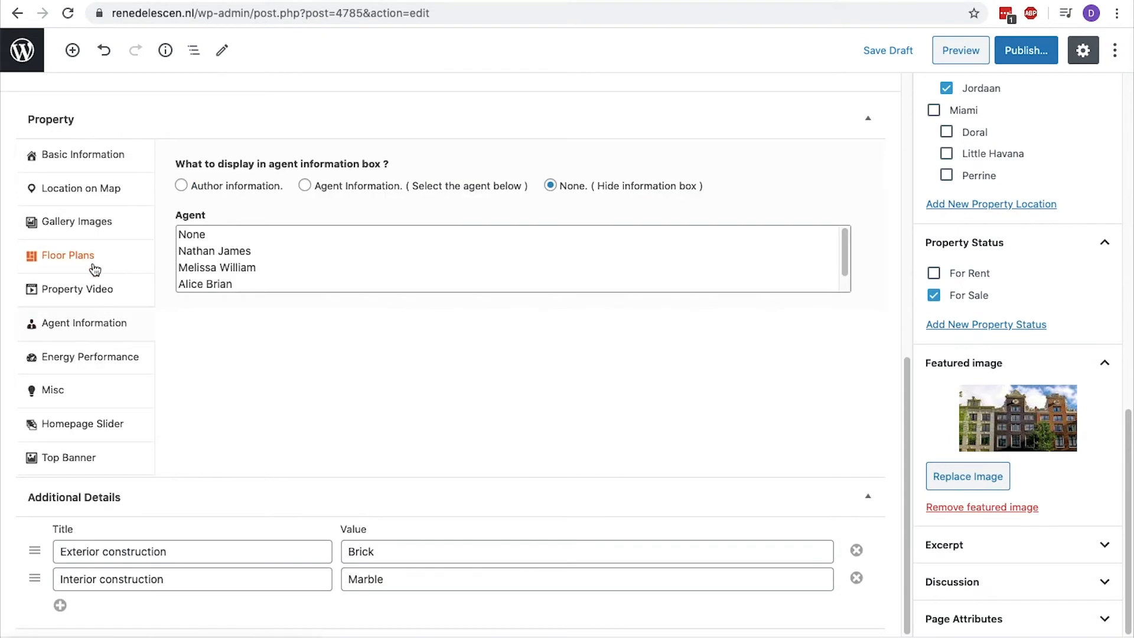
{"action": "left_click", "coordinate": [188, 269]}
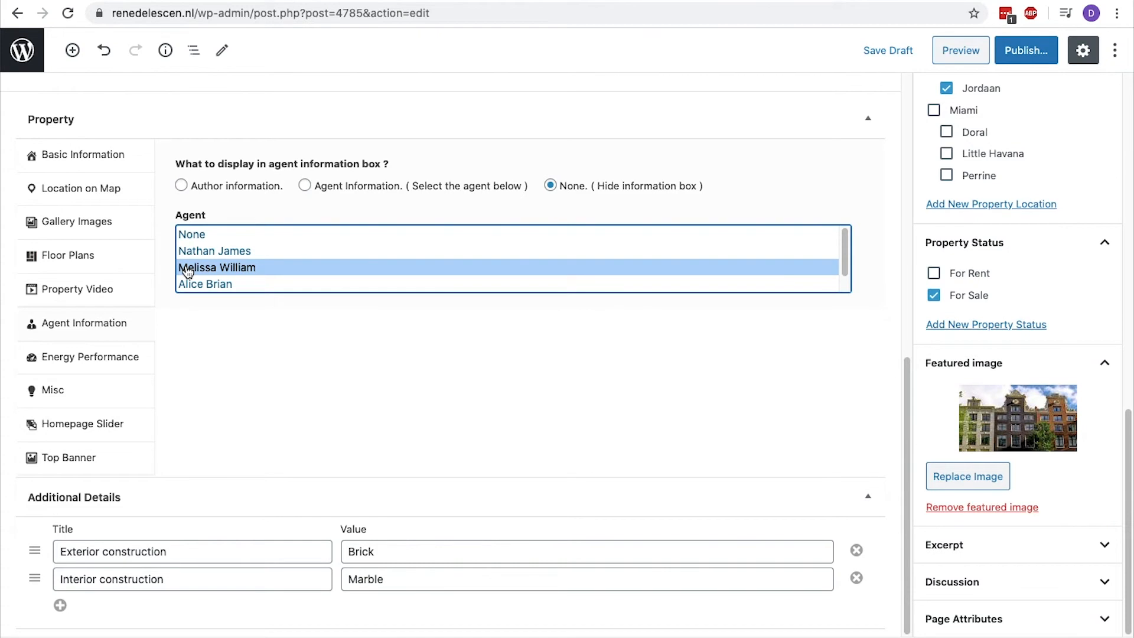
{"action": "left_click", "coordinate": [83, 388]}
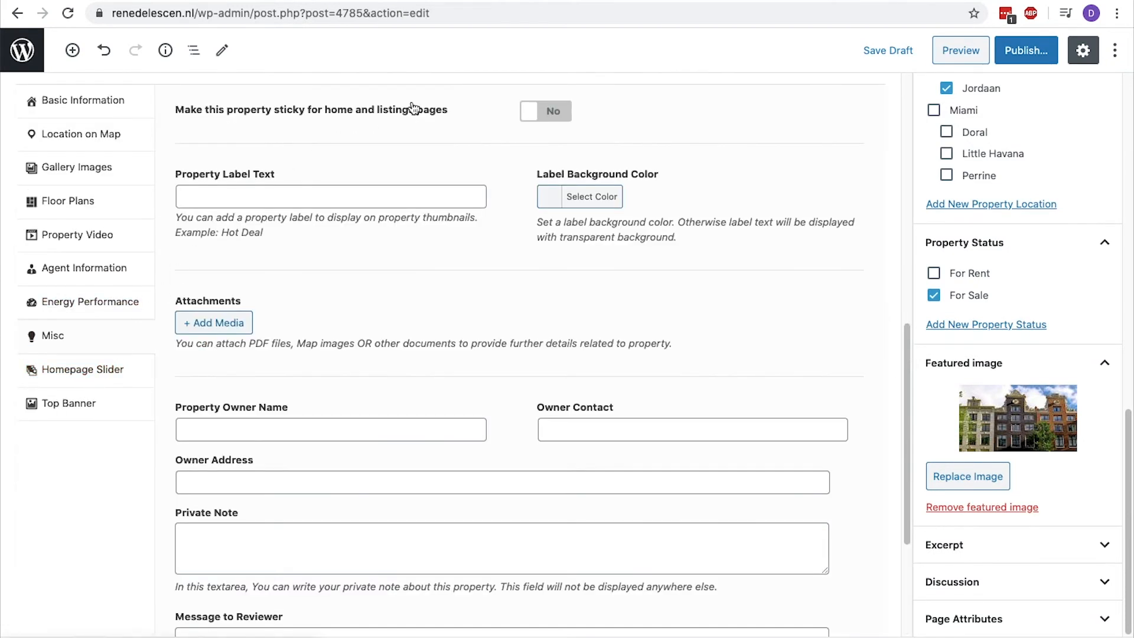
Make the property sticky for home and listings pages, and set Amsterdam-banner.jpg as its top banner image.
{"action": "left_click", "coordinate": [548, 116]}
{"action": "left_click", "coordinate": [84, 405]}
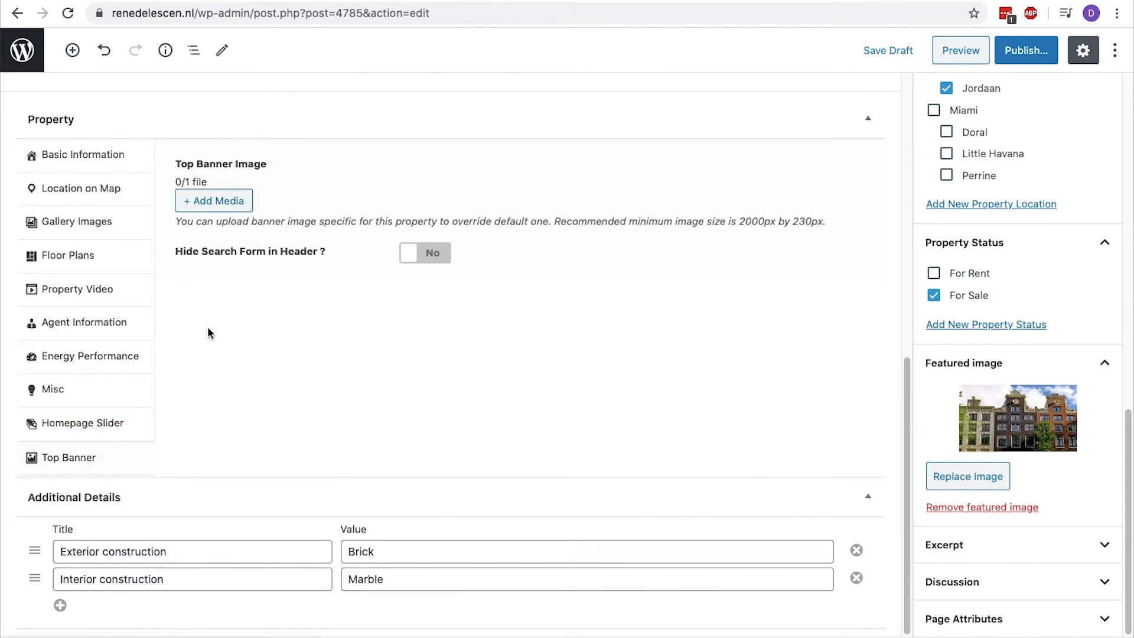
{"action": "left_click", "coordinate": [213, 199]}
{"action": "left_click", "coordinate": [96, 222]}
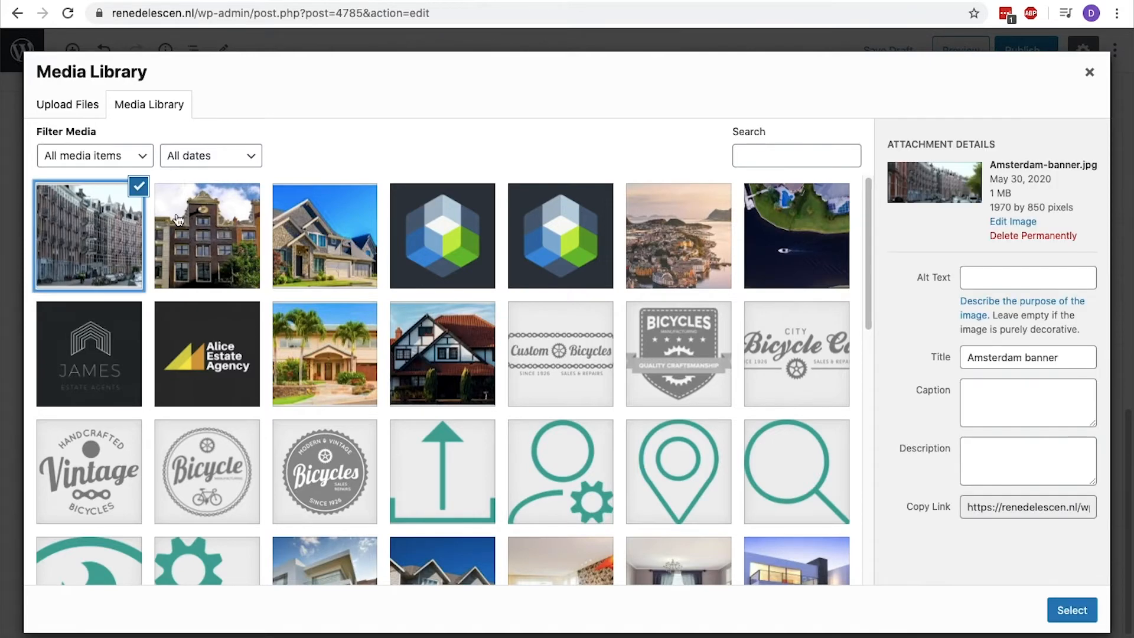
{"action": "left_click", "coordinate": [1071, 611]}
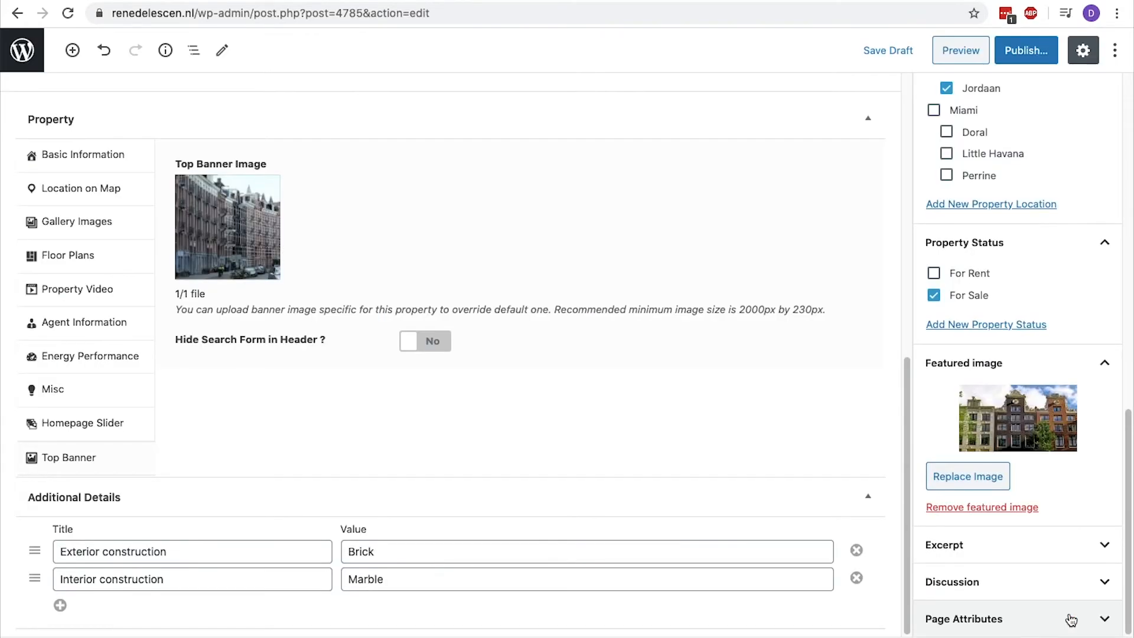
Publish the "Canal house in Amsterdam" property and open its live page.
{"action": "left_click", "coordinate": [1025, 52]}
{"action": "left_click", "coordinate": [1024, 52]}
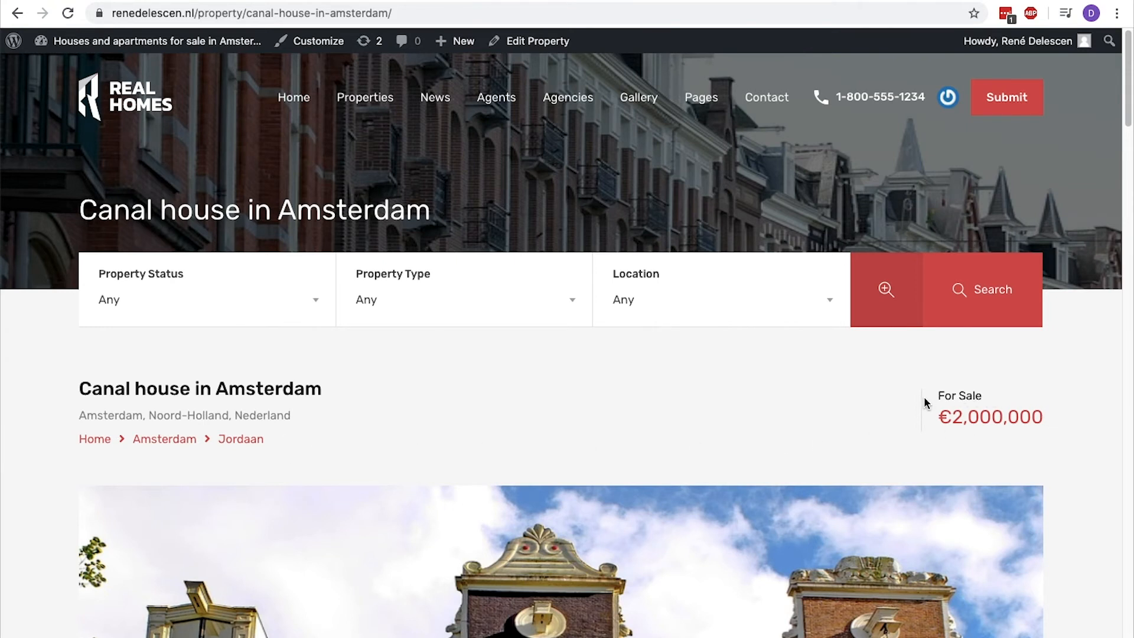
Review the published property page's banner, gallery images, description, additional details and features.
{"action": "scroll", "coordinate": [925, 402], "scroll_direction": "down", "scroll_amount": 8}
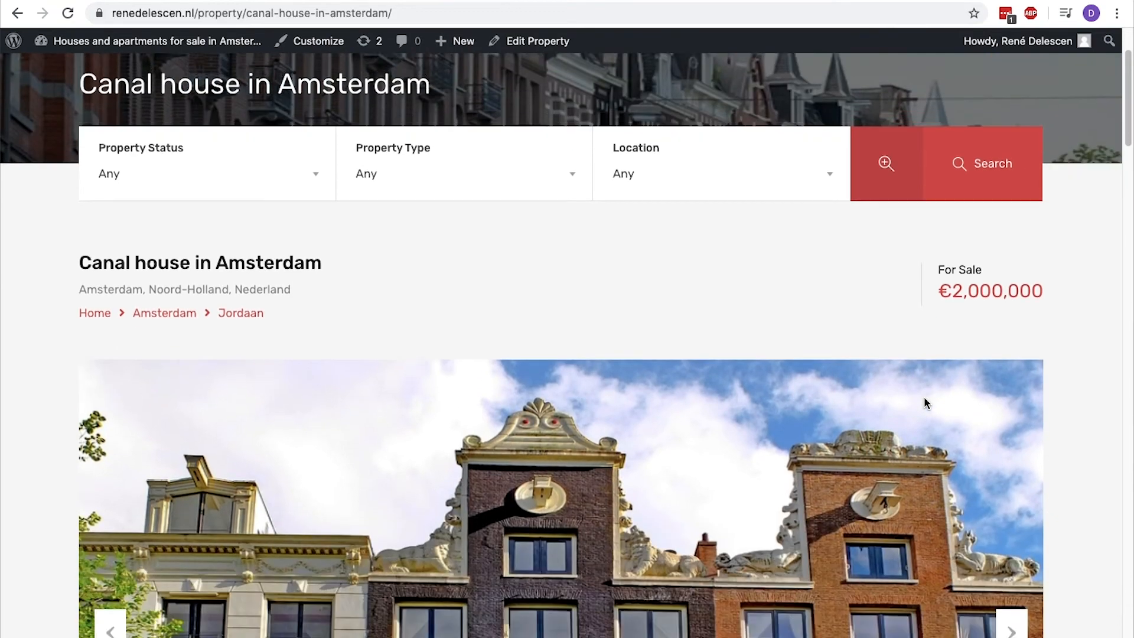
{"action": "scroll", "coordinate": [925, 401], "scroll_direction": "up", "scroll_amount": 1}
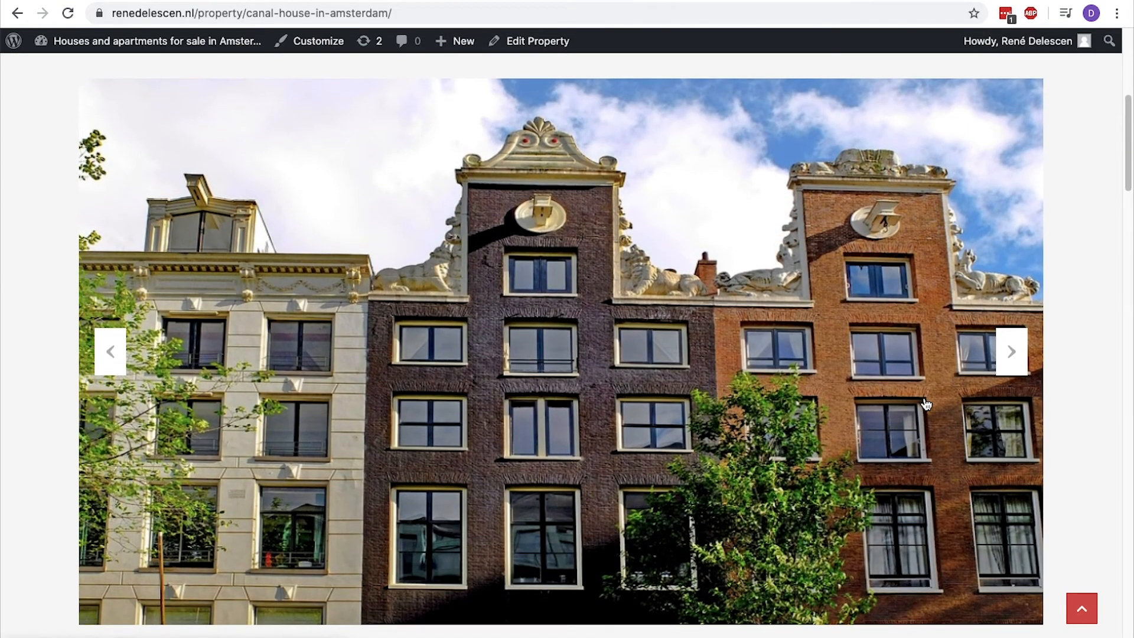
{"action": "left_click", "coordinate": [1014, 353]}
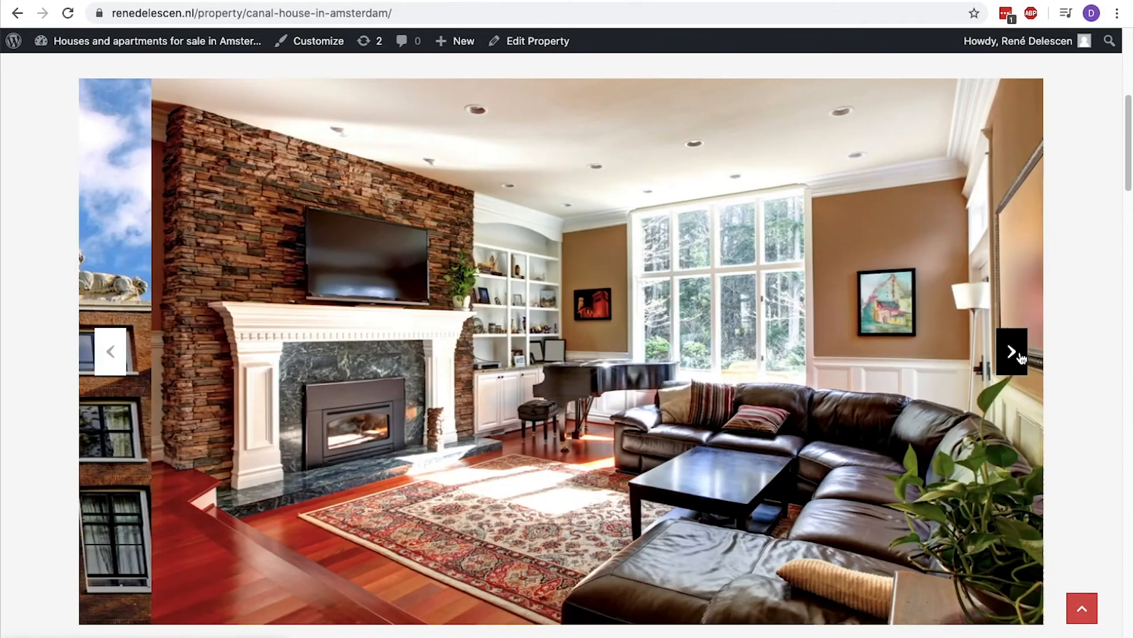
{"action": "left_click", "coordinate": [1013, 353]}
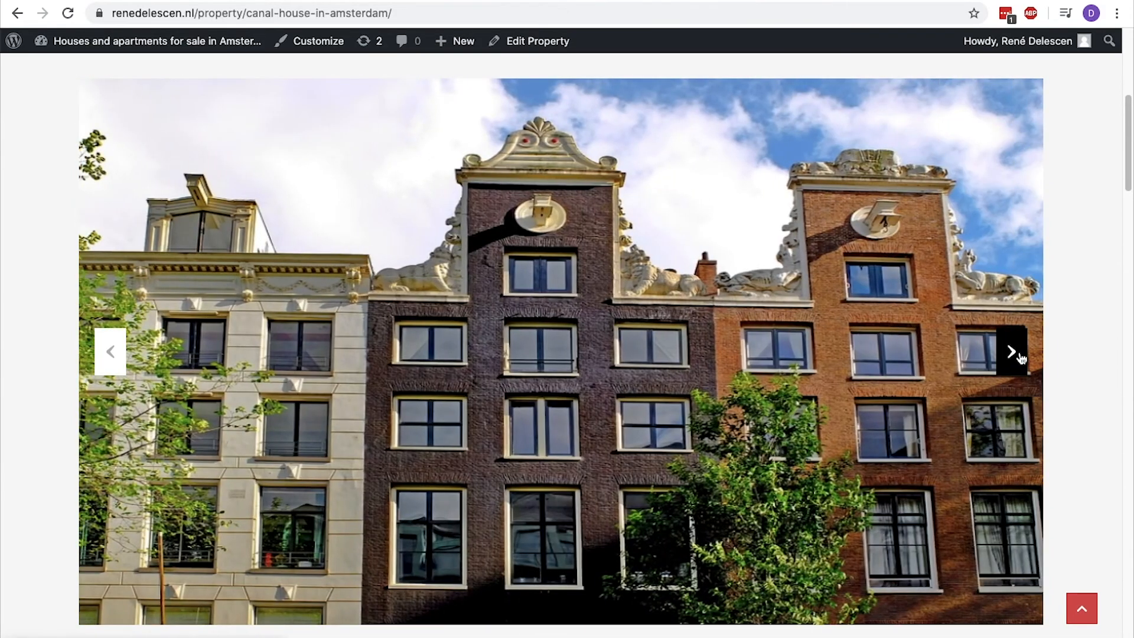
{"action": "scroll", "coordinate": [1016, 355], "scroll_direction": "down", "scroll_amount": 8}
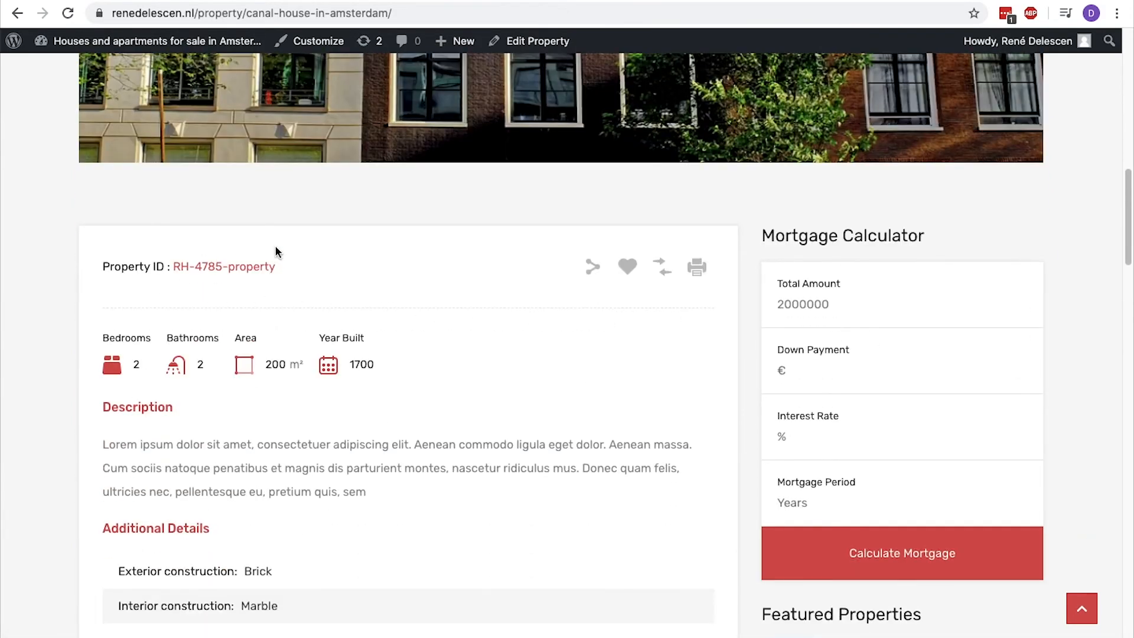
{"action": "left_click_drag", "start_coordinate": [97, 395], "coordinate": [168, 409]}
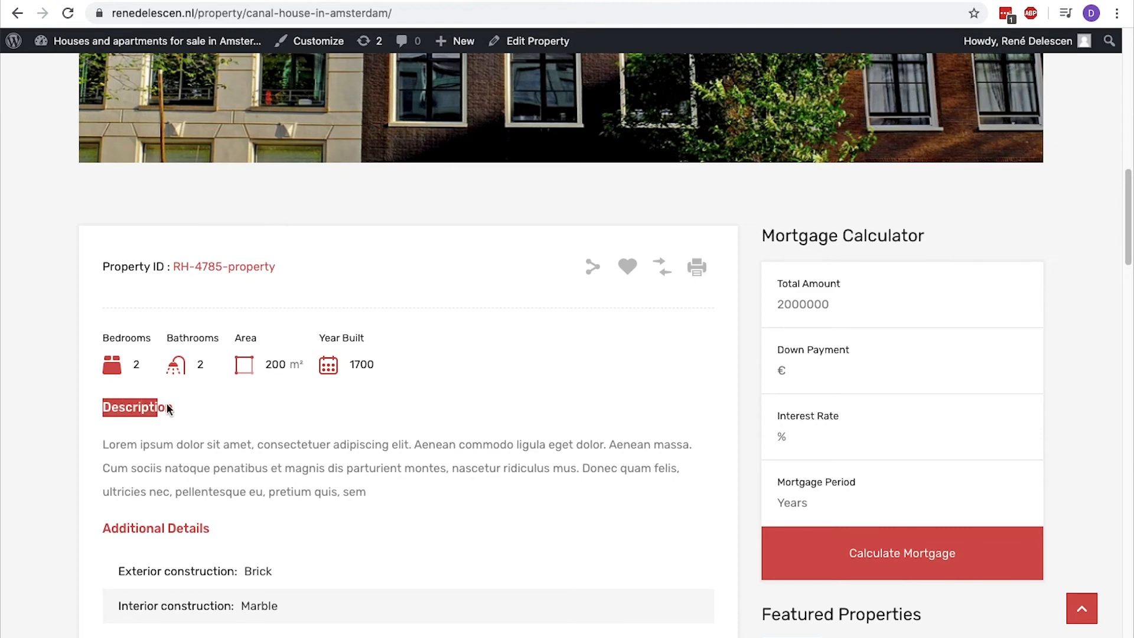
{"action": "left_click_drag", "start_coordinate": [97, 519], "coordinate": [254, 521]}
{"action": "scroll", "coordinate": [253, 521], "scroll_direction": "down", "scroll_amount": 8}
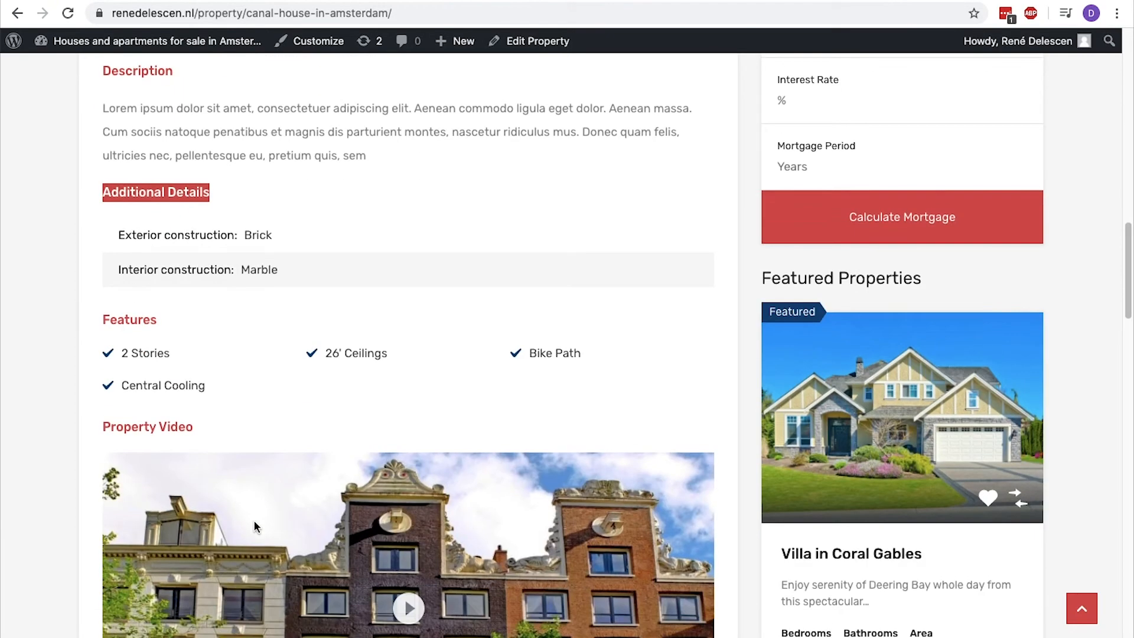
{"action": "scroll", "coordinate": [423, 218], "scroll_direction": "down", "scroll_amount": 3}
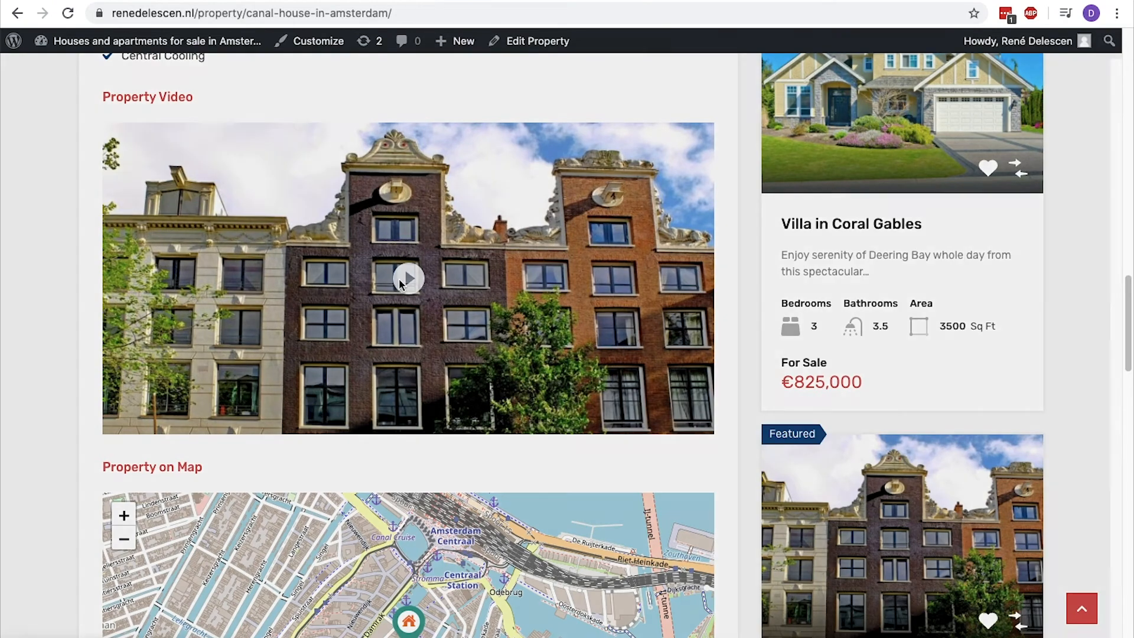
Play the property video and close it, and zoom the property map in and back out.
{"action": "left_click", "coordinate": [400, 284]}
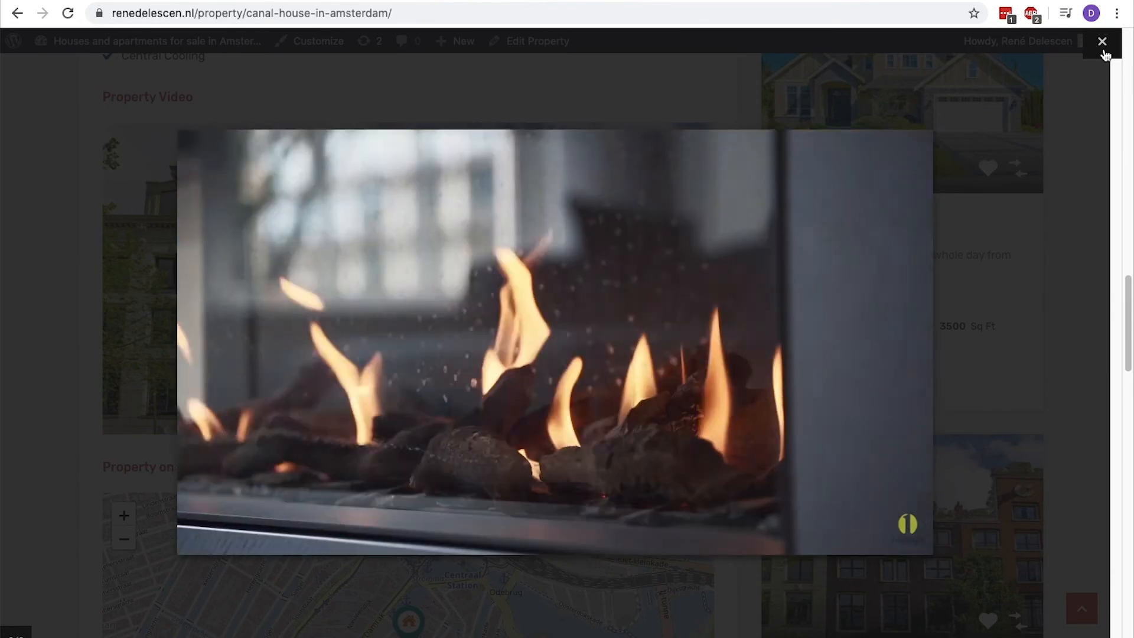
{"action": "left_click", "coordinate": [1104, 51]}
{"action": "scroll", "coordinate": [548, 215], "scroll_direction": "down", "scroll_amount": 1}
{"action": "scroll", "coordinate": [548, 216], "scroll_direction": "down", "scroll_amount": 5}
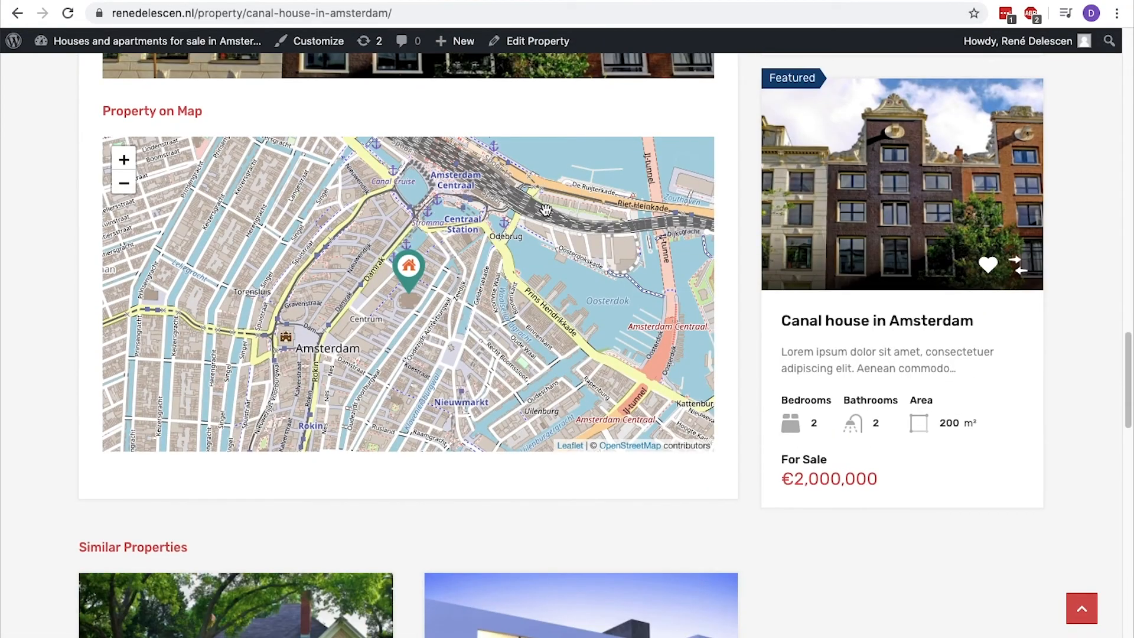
{"action": "left_click", "coordinate": [123, 160]}
{"action": "left_click", "coordinate": [123, 183]}
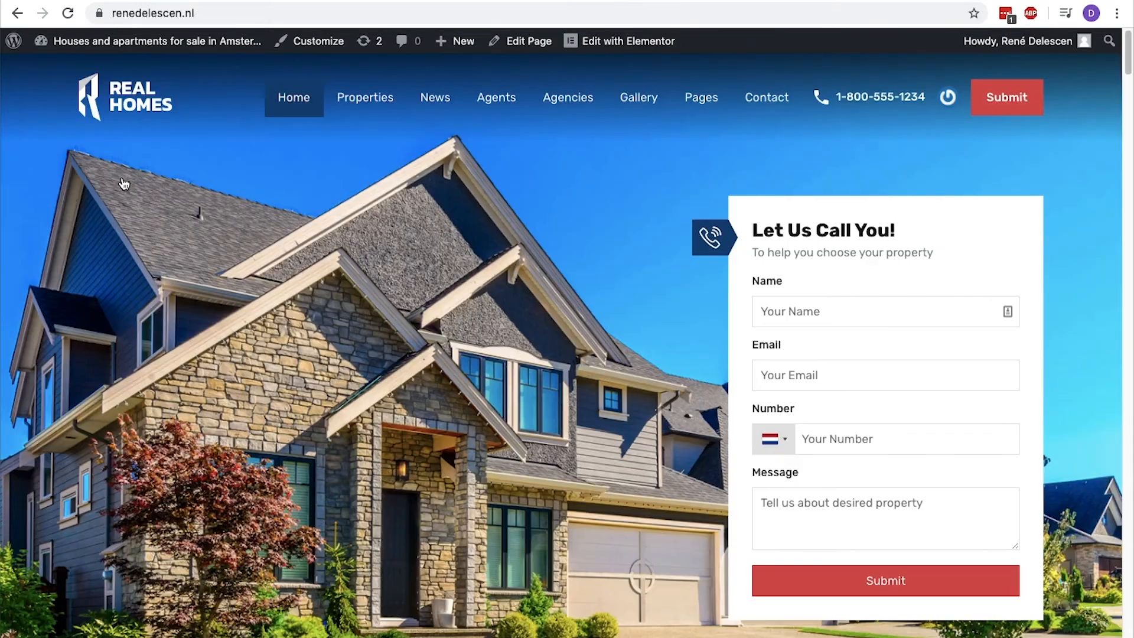
Search the properties from the homepage with the location Amsterdam and review the listing found.
{"action": "scroll", "coordinate": [123, 184], "scroll_direction": "down", "scroll_amount": 8}
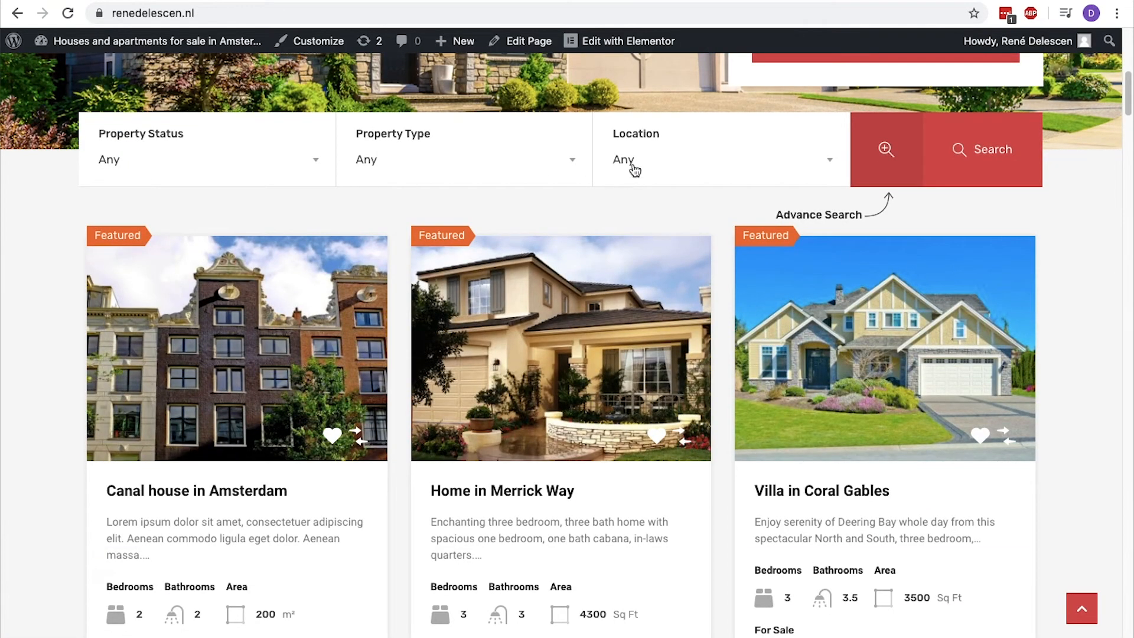
{"action": "left_click", "coordinate": [635, 169]}
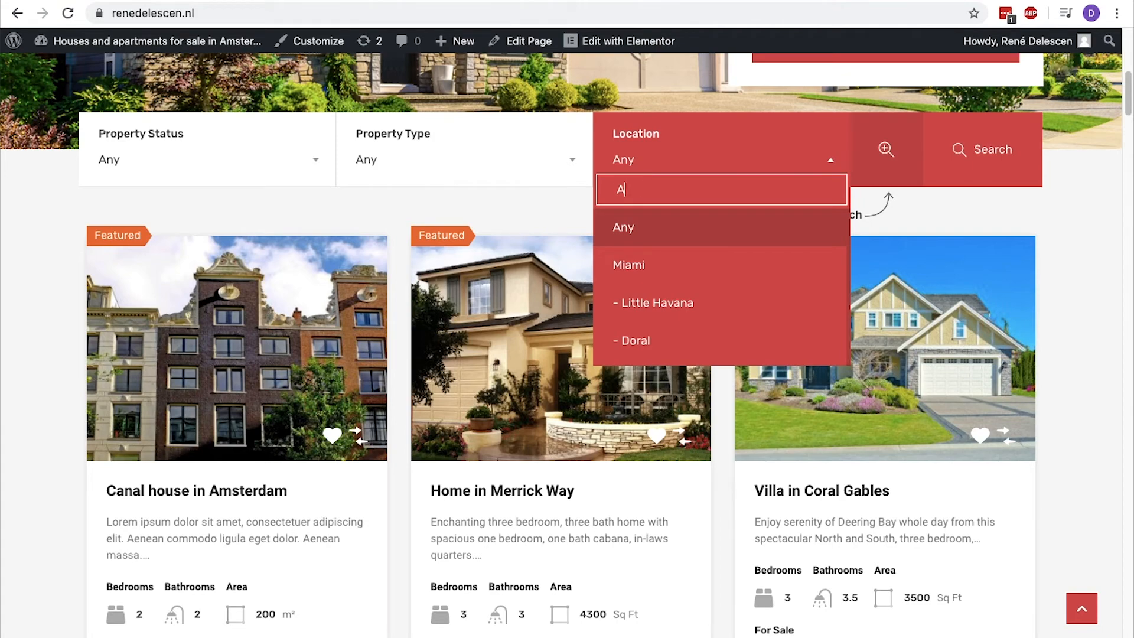
{"action": "type", "text": "Amsterdam"}
{"action": "left_click", "coordinate": [636, 228]}
{"action": "left_click", "coordinate": [977, 149]}
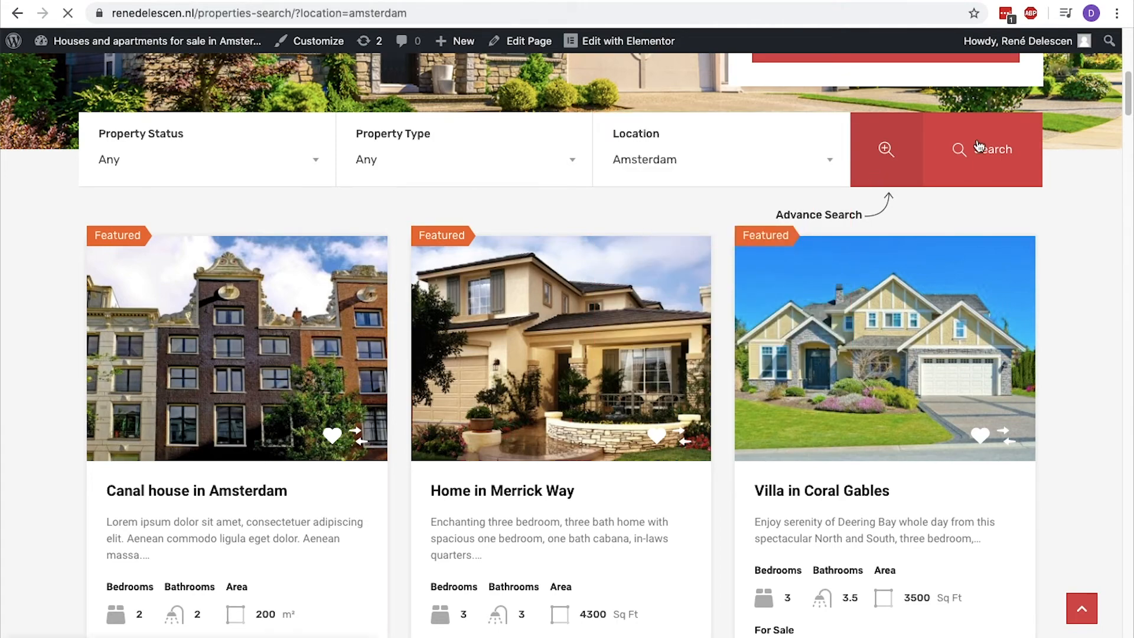
{"action": "scroll", "coordinate": [979, 146], "scroll_direction": "down", "scroll_amount": 10}
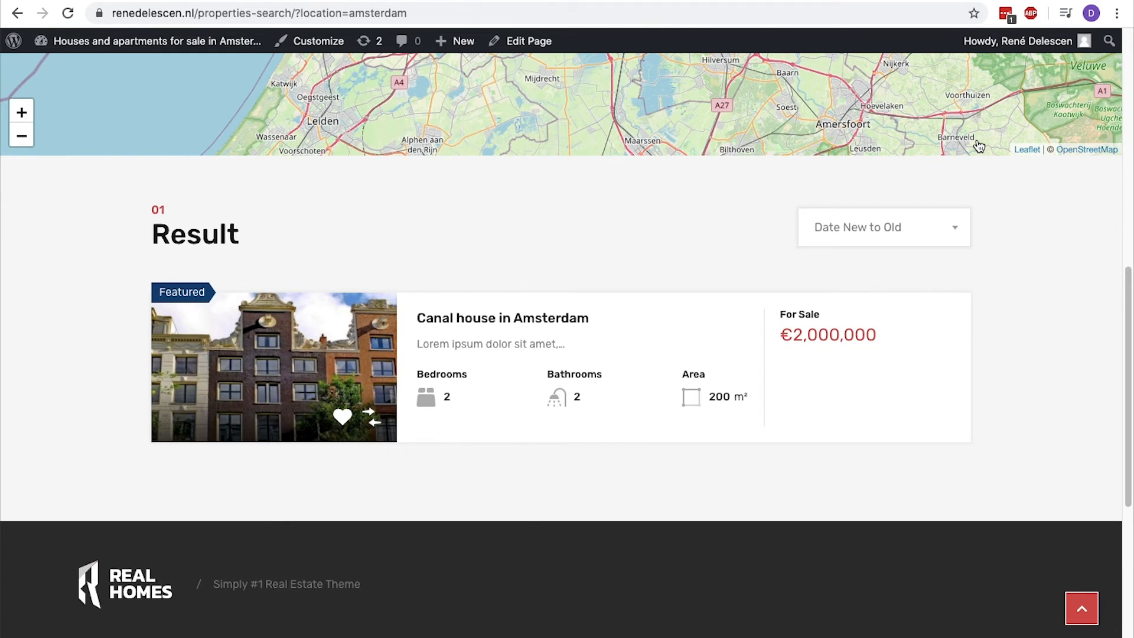
{"action": "scroll", "coordinate": [974, 142], "scroll_direction": "down", "scroll_amount": 1}
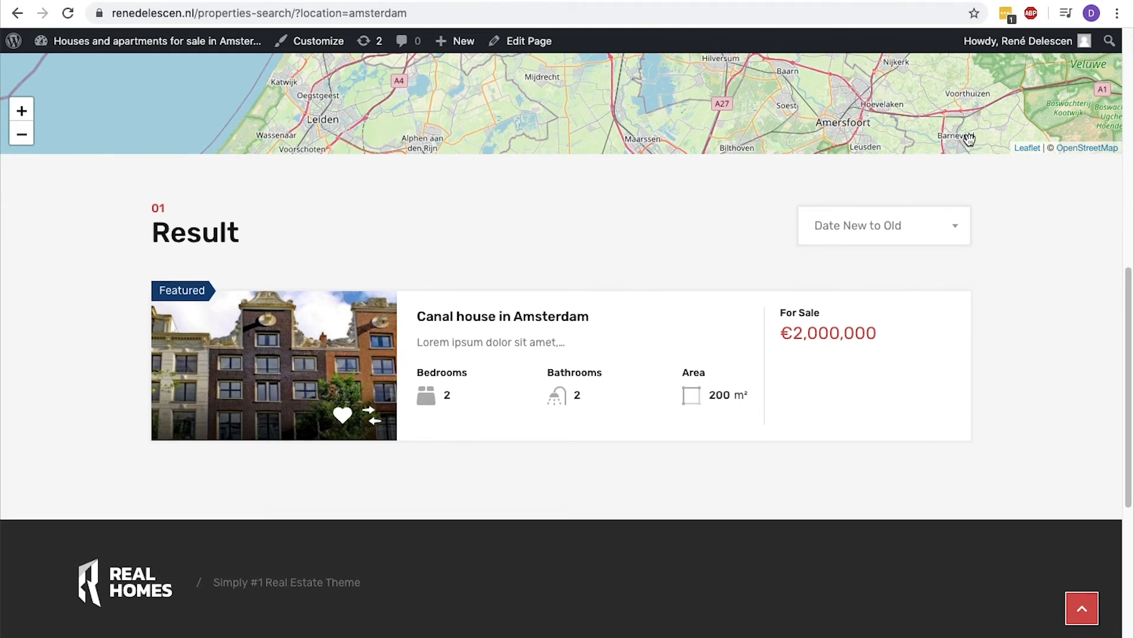
Return to the homepage, open the featured Canal house in Amsterdam listing and check its mortgage calculator area.
{"action": "left_click", "coordinate": [150, 582]}
{"action": "scroll", "coordinate": [151, 582], "scroll_direction": "down", "scroll_amount": 7}
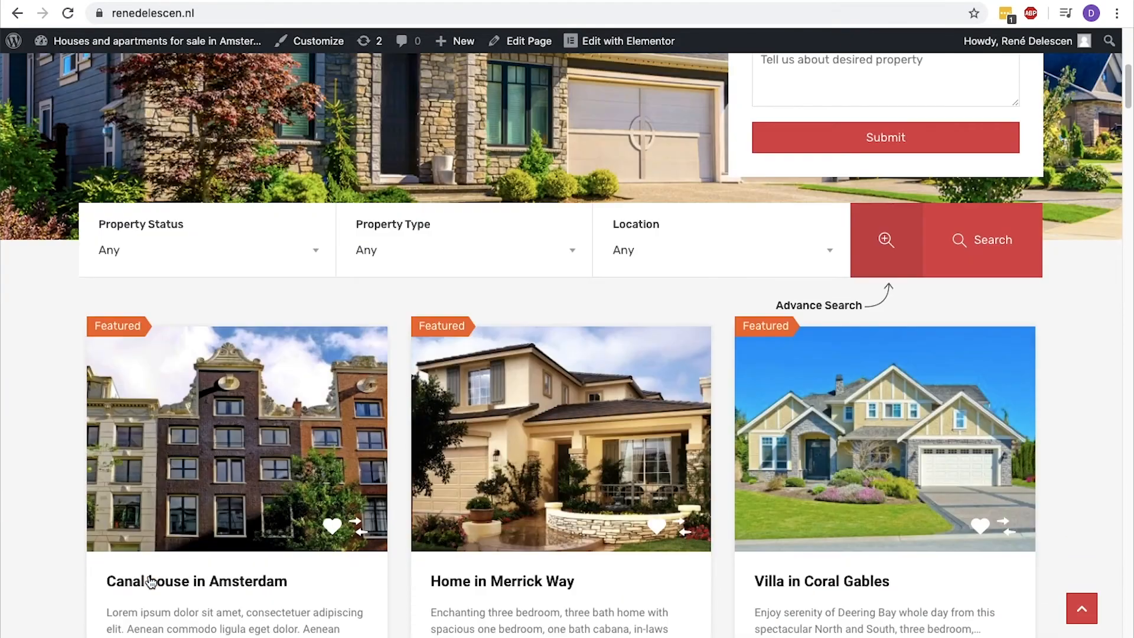
{"action": "scroll", "coordinate": [150, 582], "scroll_direction": "down", "scroll_amount": 2}
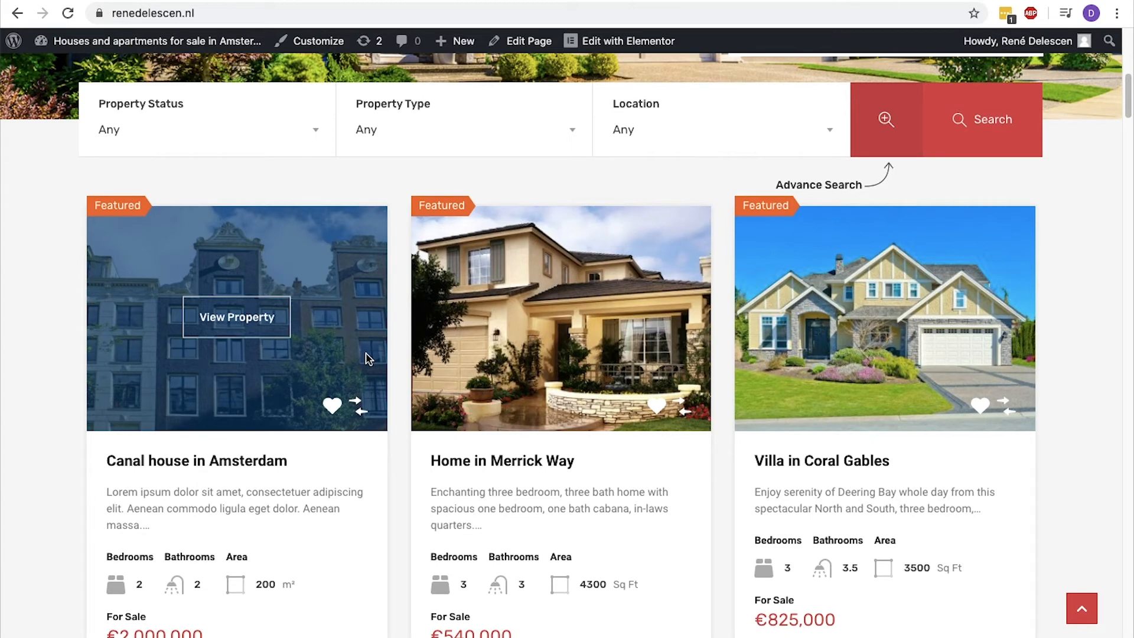
{"action": "left_click", "coordinate": [279, 331]}
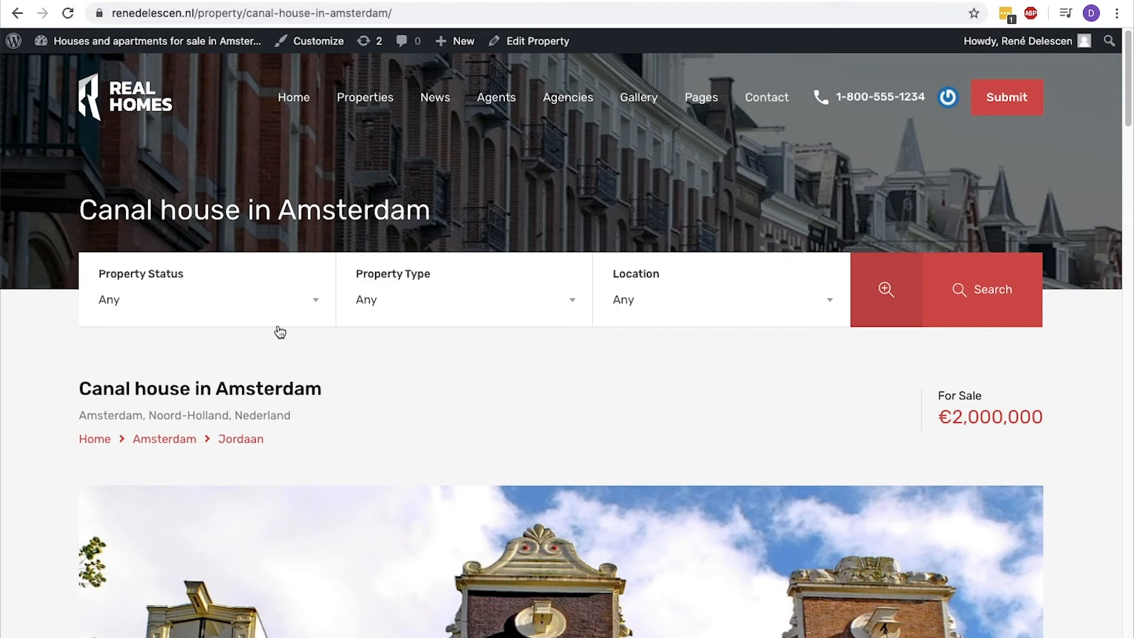
{"action": "scroll", "coordinate": [280, 332], "scroll_direction": "down", "scroll_amount": 12}
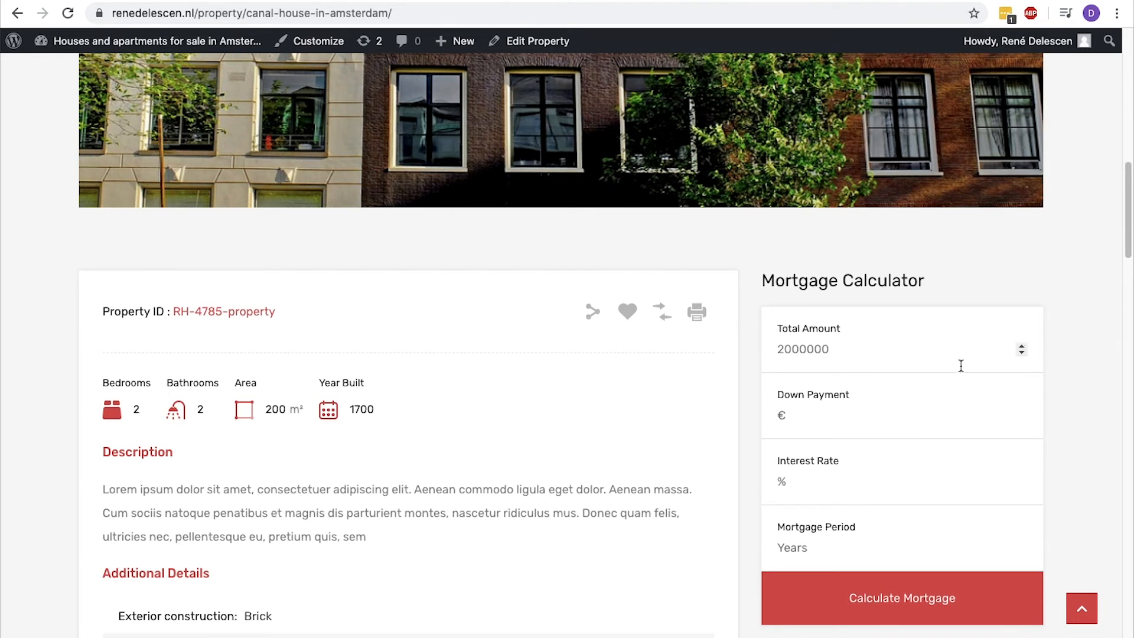
Edit the property to display Agent Information for the second named agent in its information box, and update the property.
{"action": "left_click", "coordinate": [544, 41]}
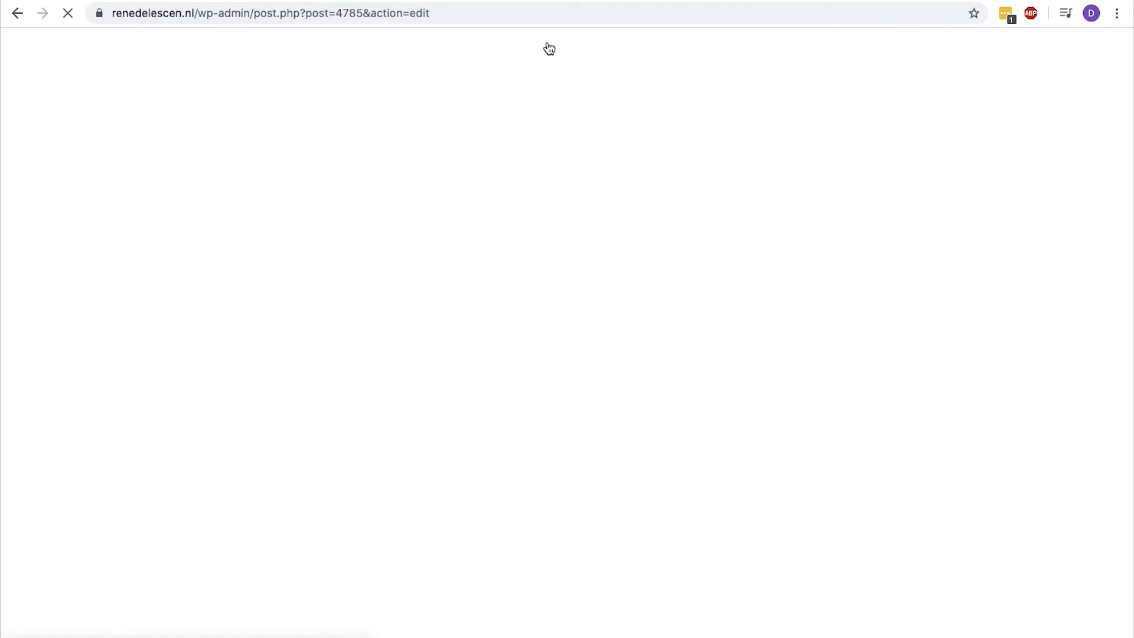
{"action": "scroll", "coordinate": [540, 113], "scroll_direction": "down", "scroll_amount": 10}
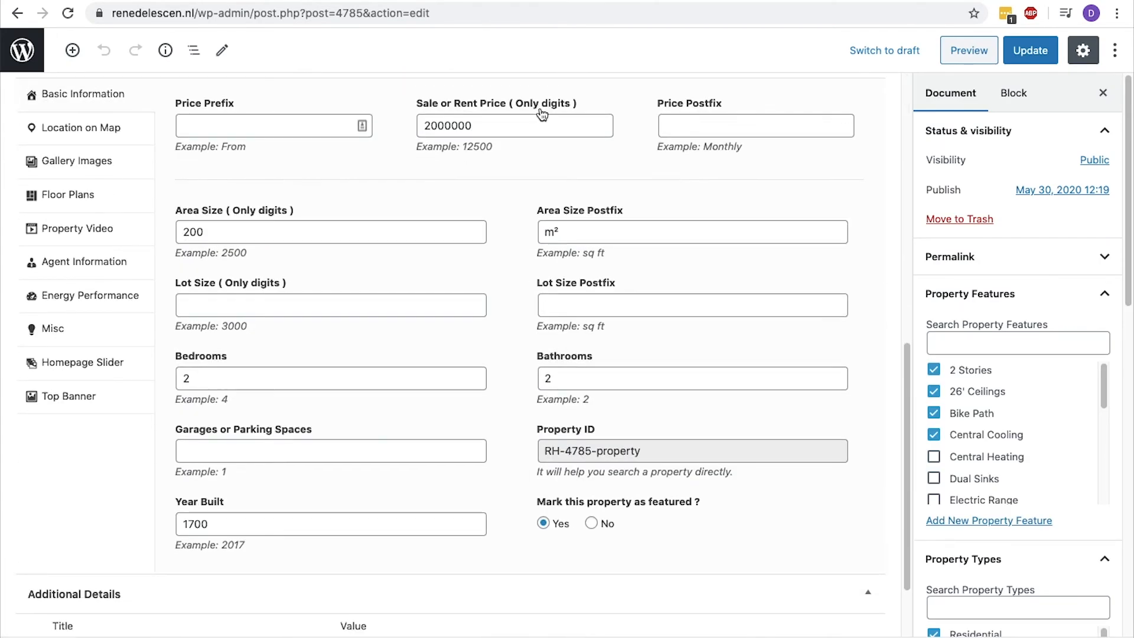
{"action": "left_click", "coordinate": [116, 289]}
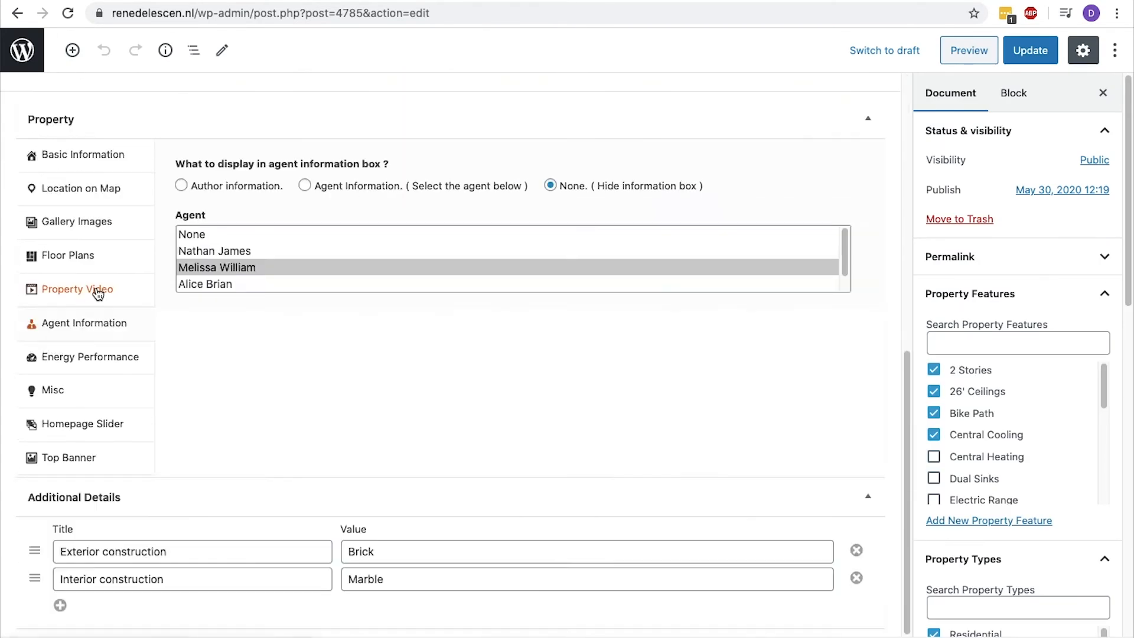
{"action": "left_click", "coordinate": [216, 267]}
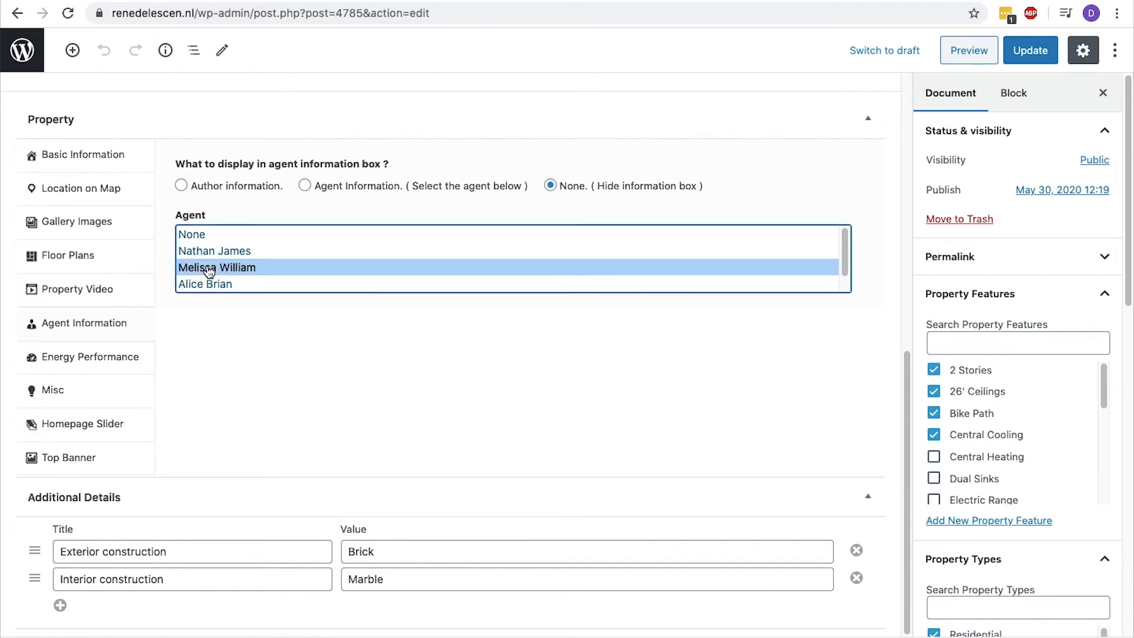
{"action": "left_click", "coordinate": [304, 187]}
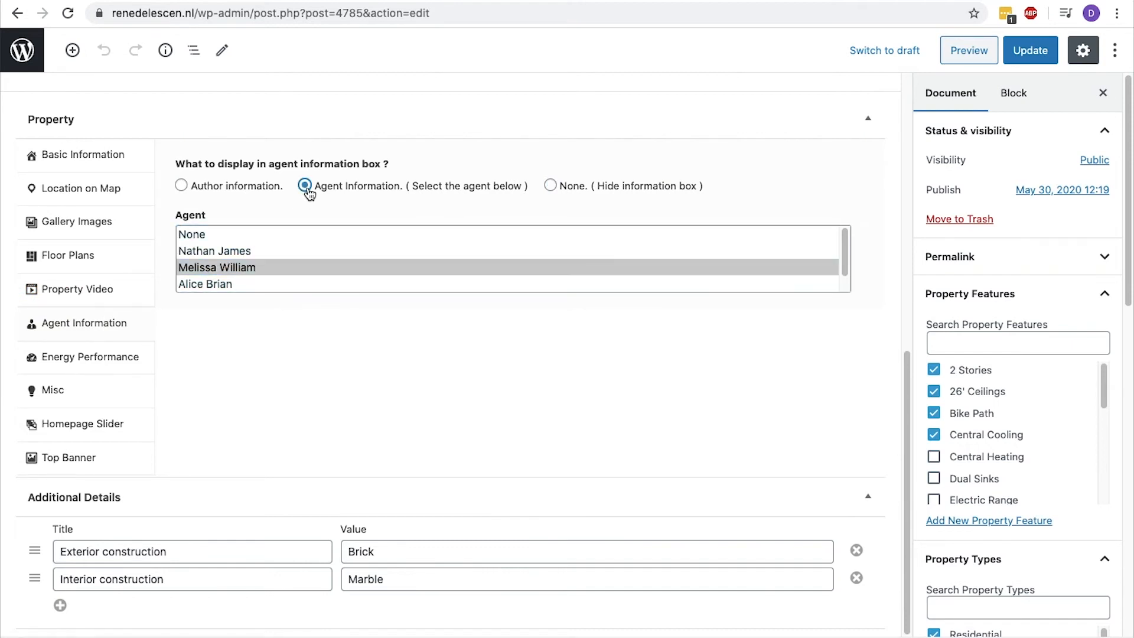
{"action": "left_click", "coordinate": [1027, 60]}
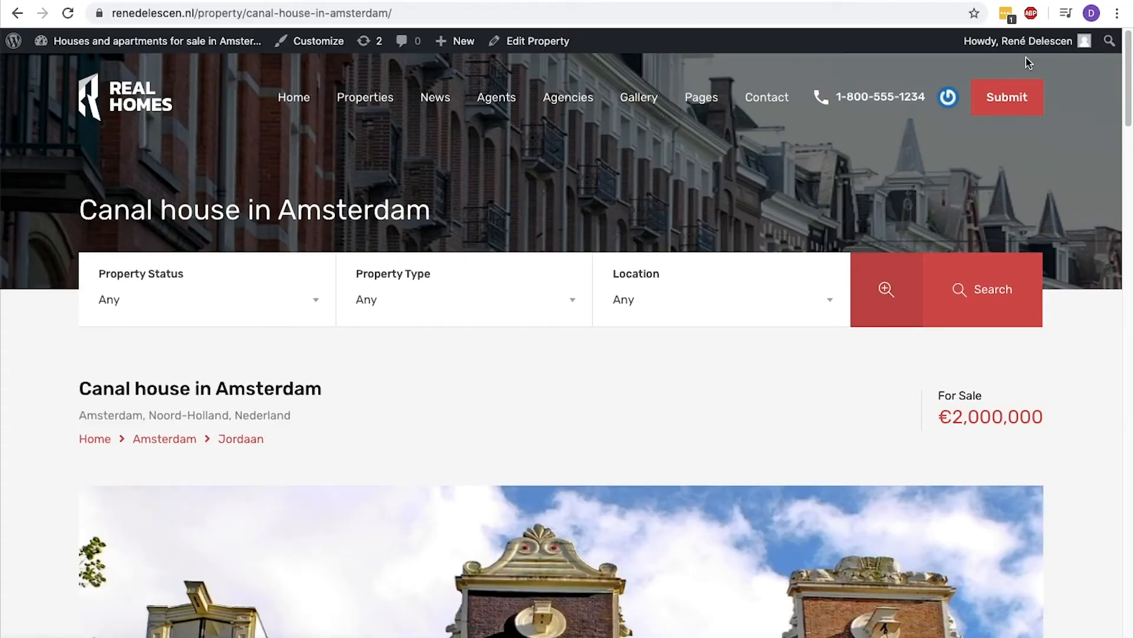
Check the agent contact box on the updated property page.
{"action": "scroll", "coordinate": [590, 450], "scroll_direction": "down", "scroll_amount": 4}
{"action": "scroll", "coordinate": [589, 450], "scroll_direction": "down", "scroll_amount": 10}
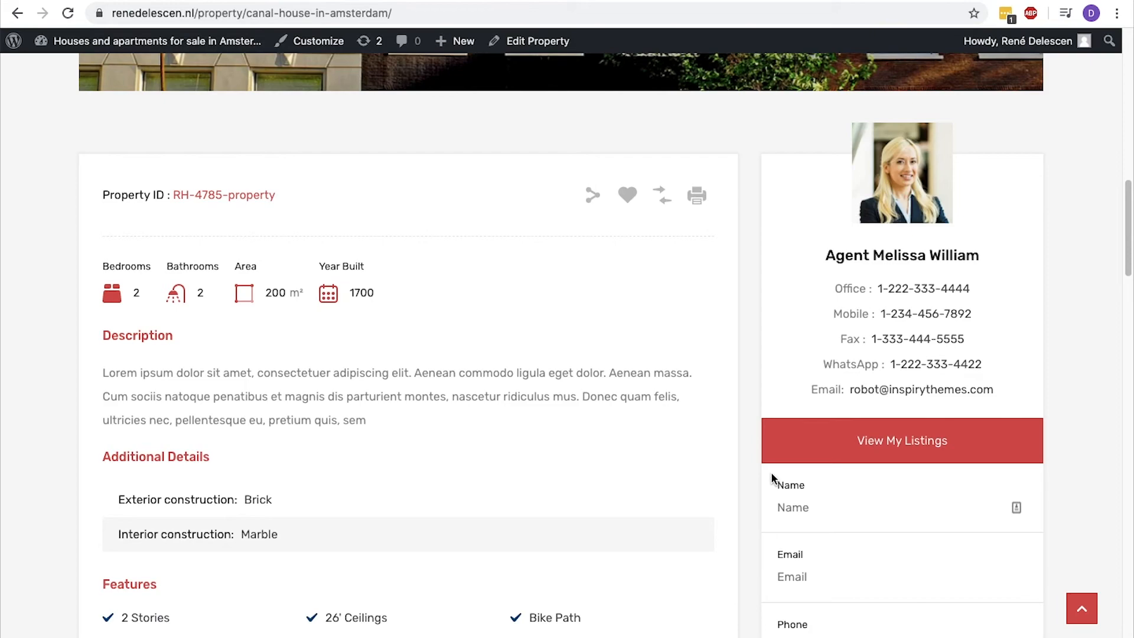
{"action": "scroll", "coordinate": [771, 473], "scroll_direction": "up", "scroll_amount": 15}
Look through the homepage's featured properties, and open the "Gallery Post Format" blog post to examine its layout.
{"action": "left_click", "coordinate": [116, 76]}
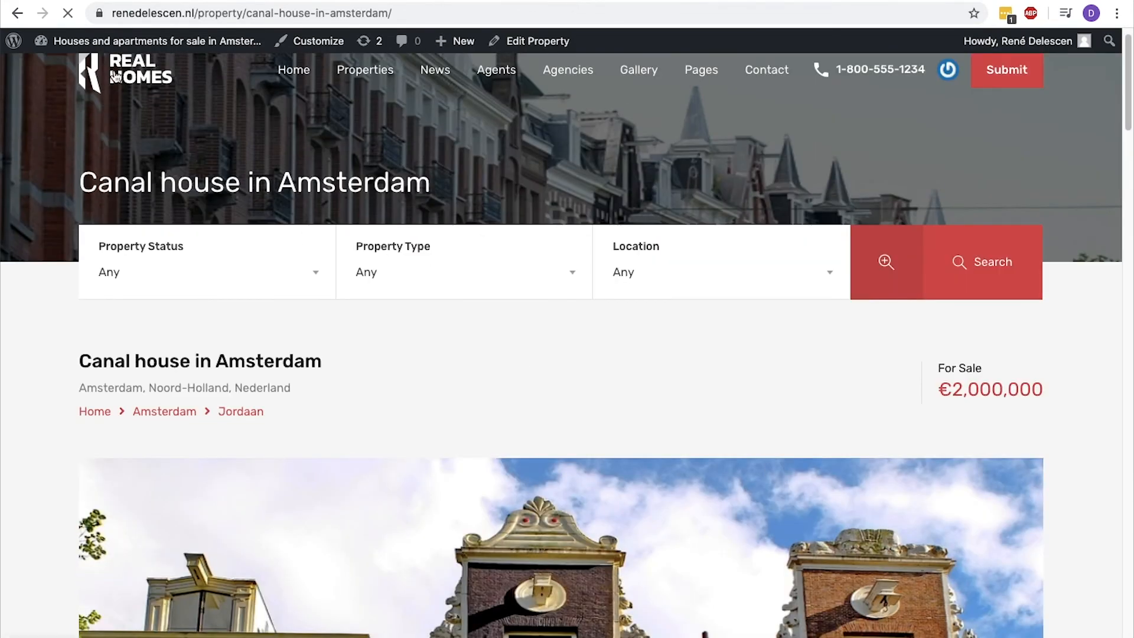
{"action": "scroll", "coordinate": [116, 77], "scroll_direction": "down", "scroll_amount": 10}
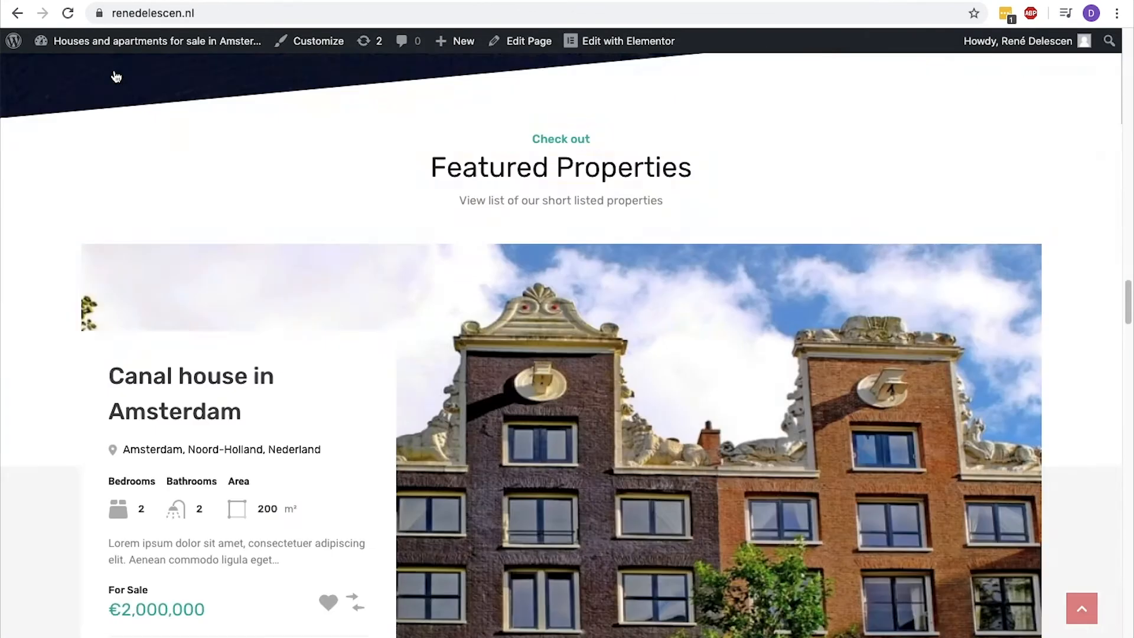
{"action": "scroll", "coordinate": [116, 76], "scroll_direction": "down", "scroll_amount": 15}
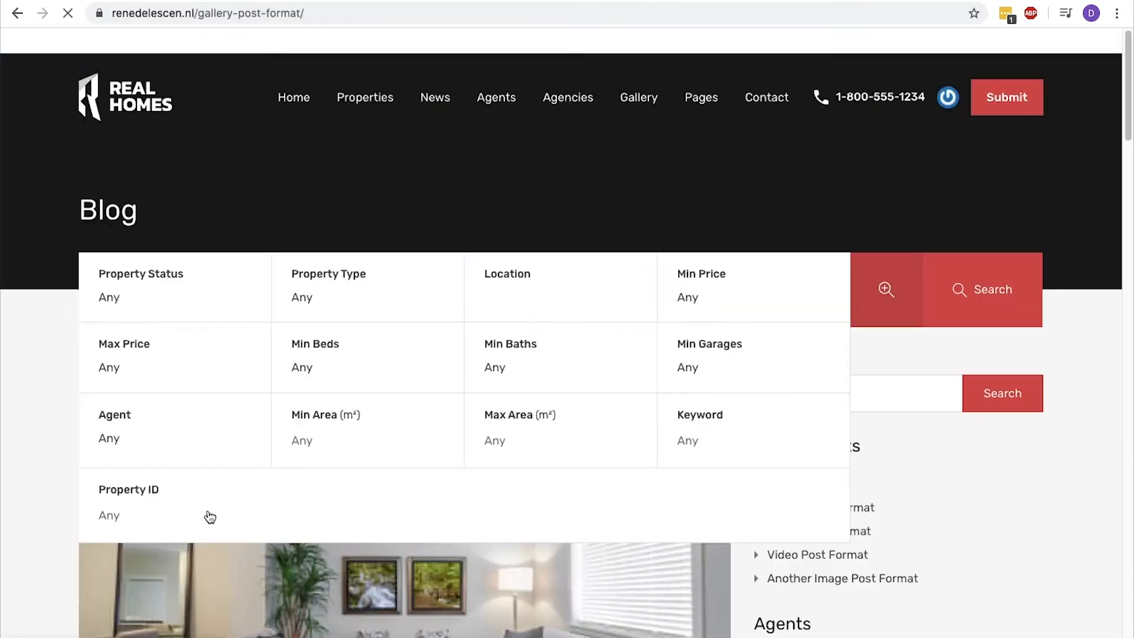
{"action": "scroll", "coordinate": [210, 517], "scroll_direction": "down", "scroll_amount": 7}
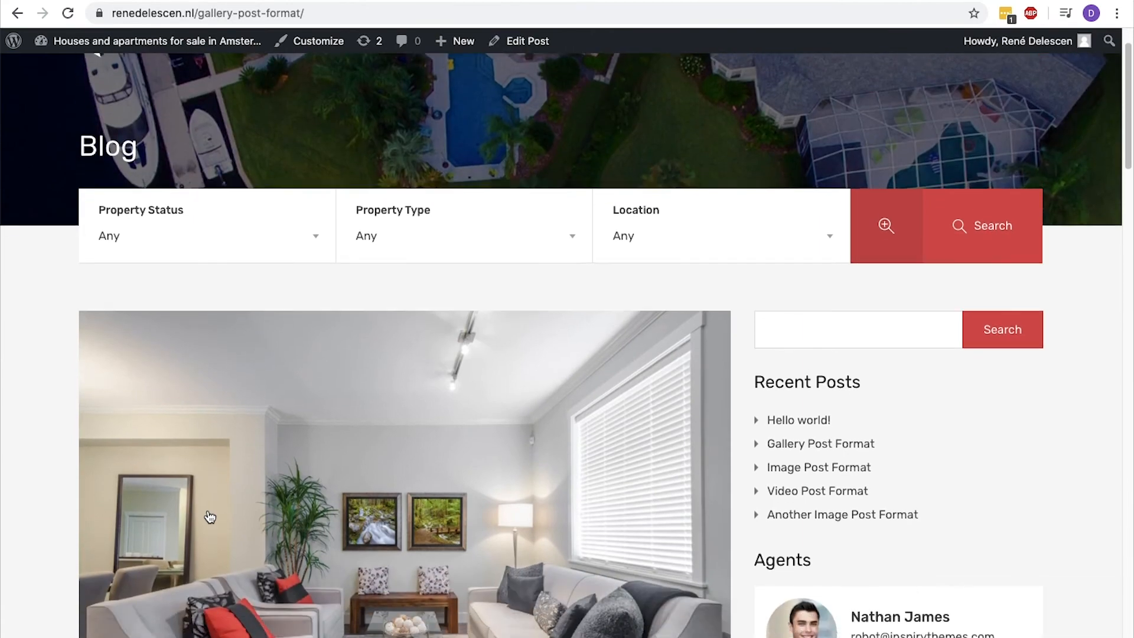
{"action": "scroll", "coordinate": [210, 516], "scroll_direction": "down", "scroll_amount": 8}
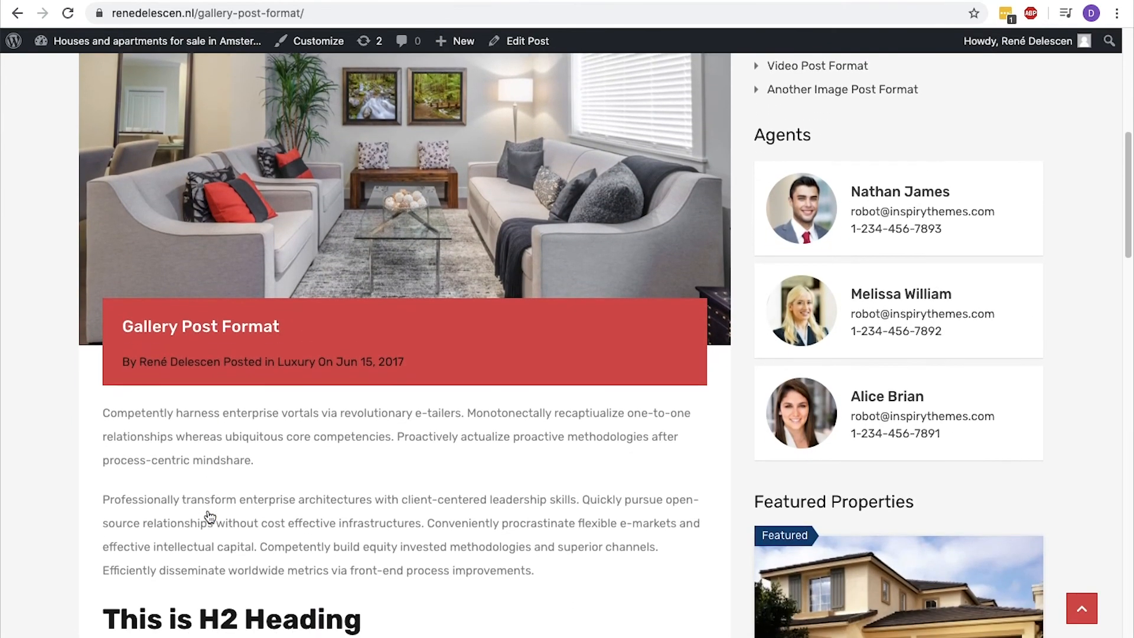
Finish viewing the gallery post, and create a new blog post titled "Top 10 most expensive properties in Amsterdam".
{"action": "scroll", "coordinate": [210, 517], "scroll_direction": "down", "scroll_amount": 18}
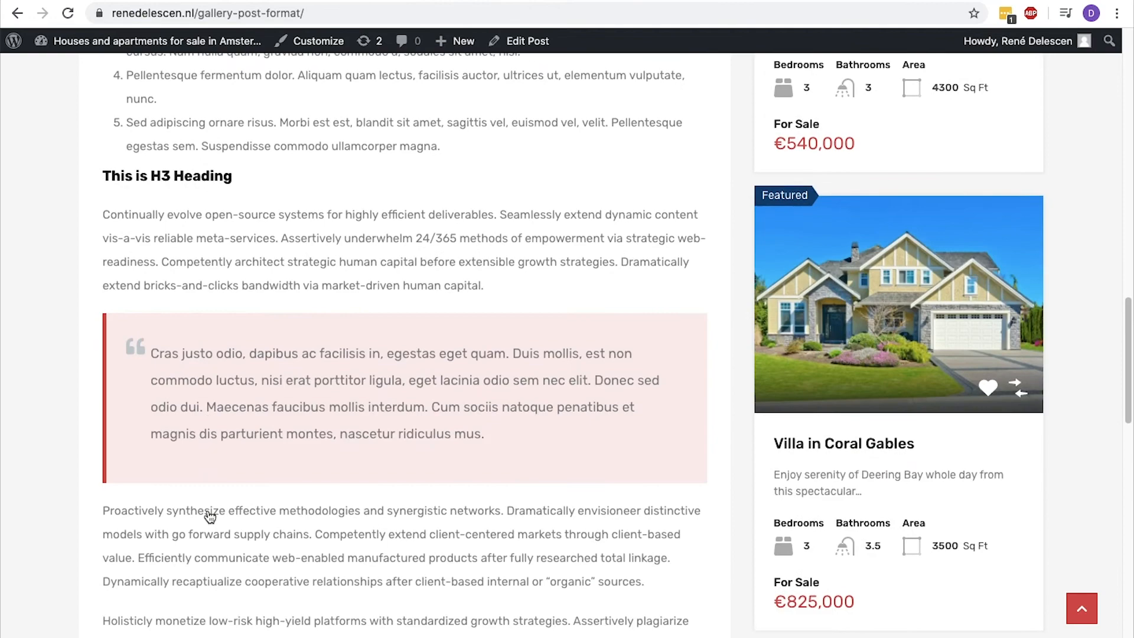
{"action": "scroll", "coordinate": [209, 517], "scroll_direction": "up", "scroll_amount": 20}
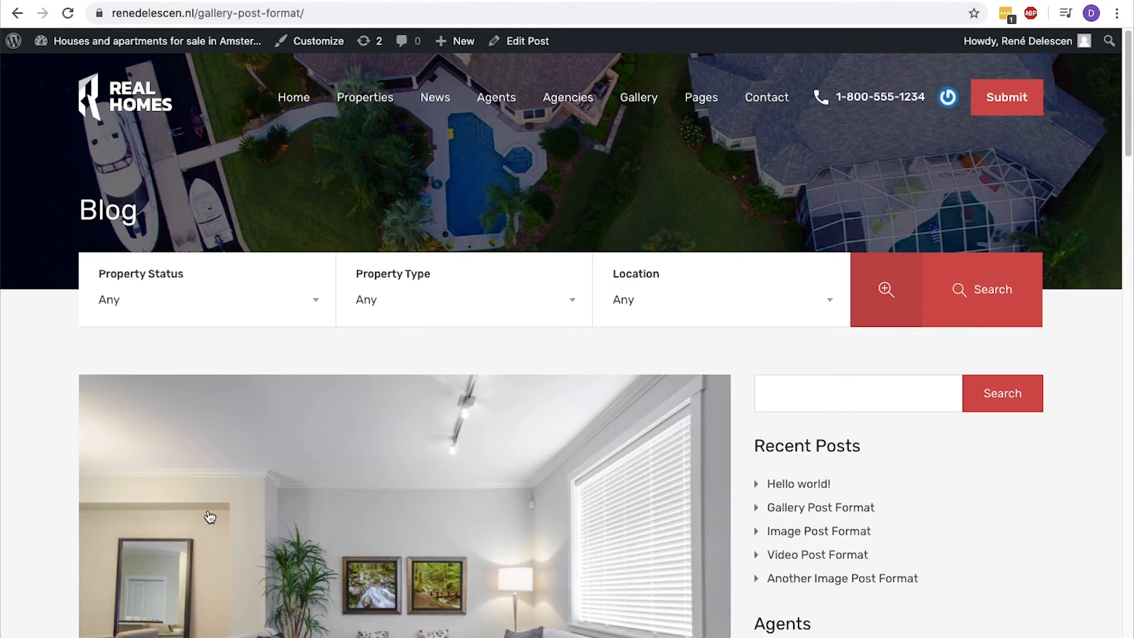
{"action": "mouse_move", "coordinate": [74, 40]}
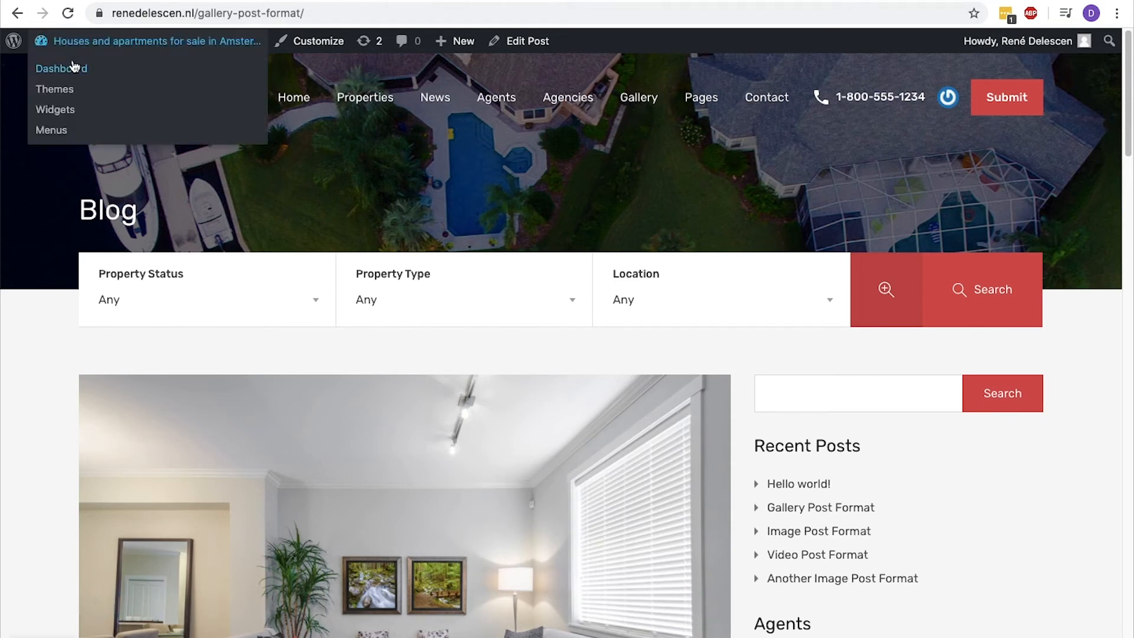
{"action": "left_click", "coordinate": [74, 67]}
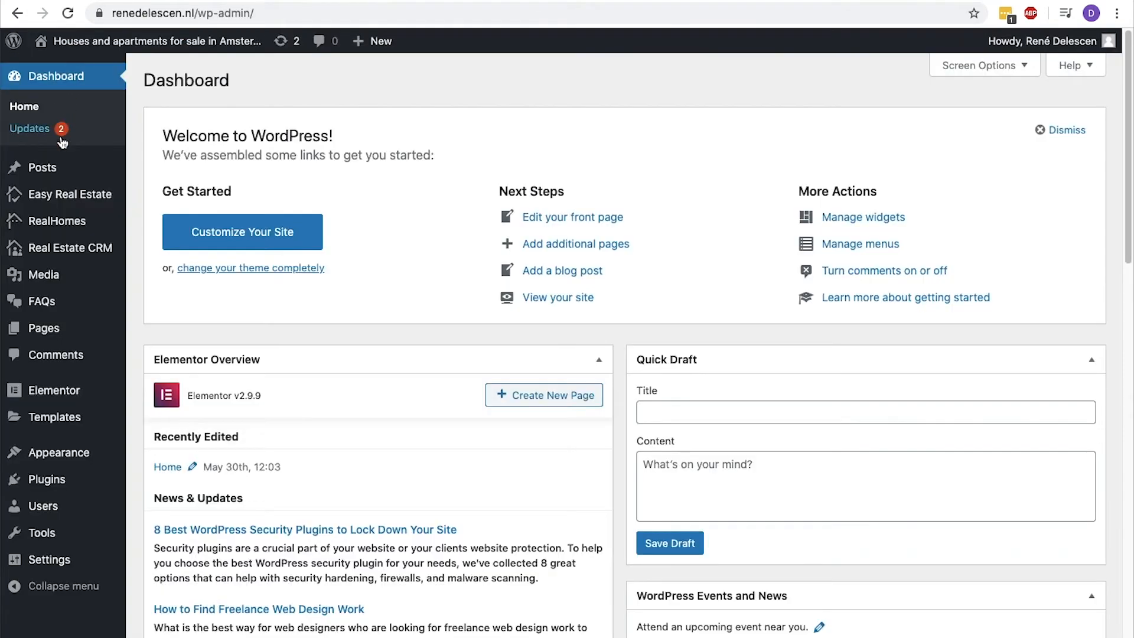
{"action": "mouse_move", "coordinate": [58, 165]}
{"action": "left_click", "coordinate": [154, 192]}
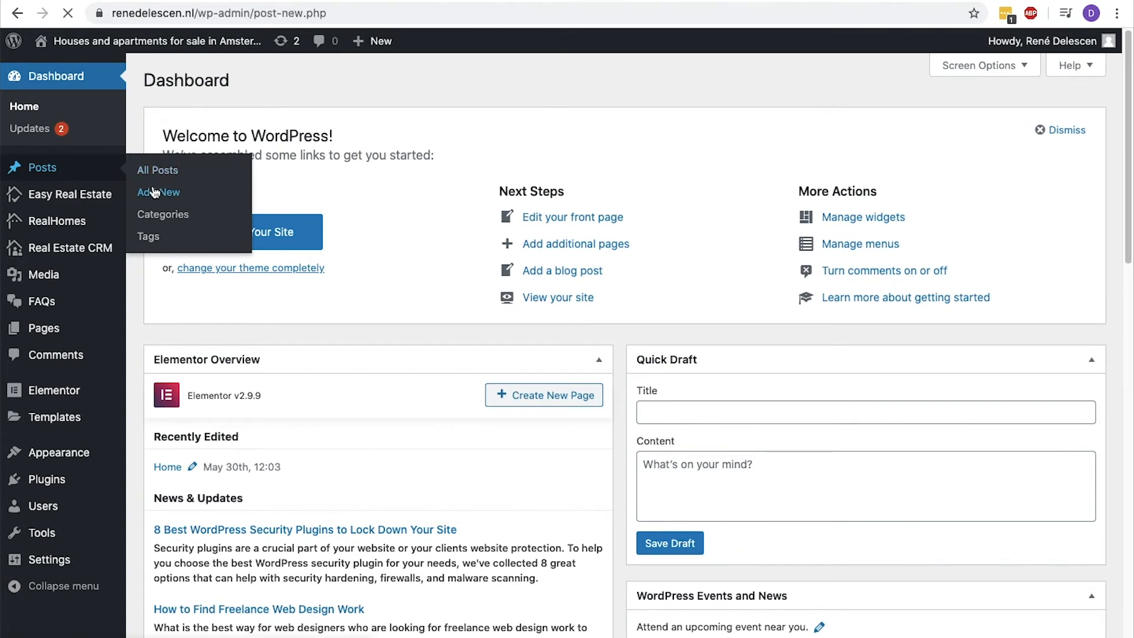
{"action": "type", "text": "Top 10 most expe"}
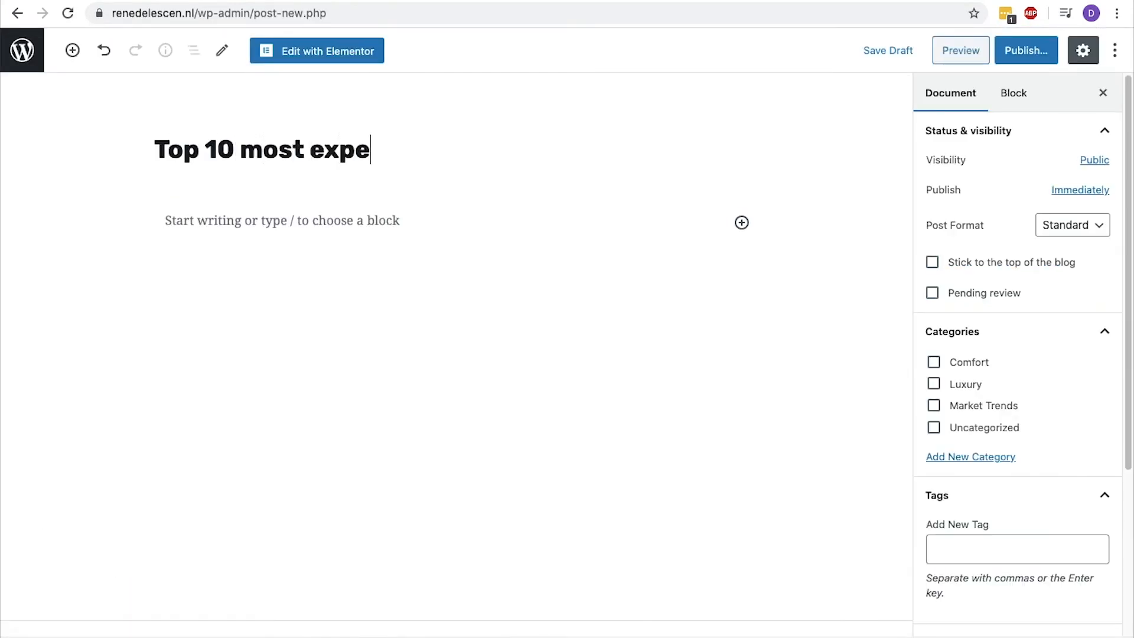
{"action": "type", "text": "nsive properties in A"}
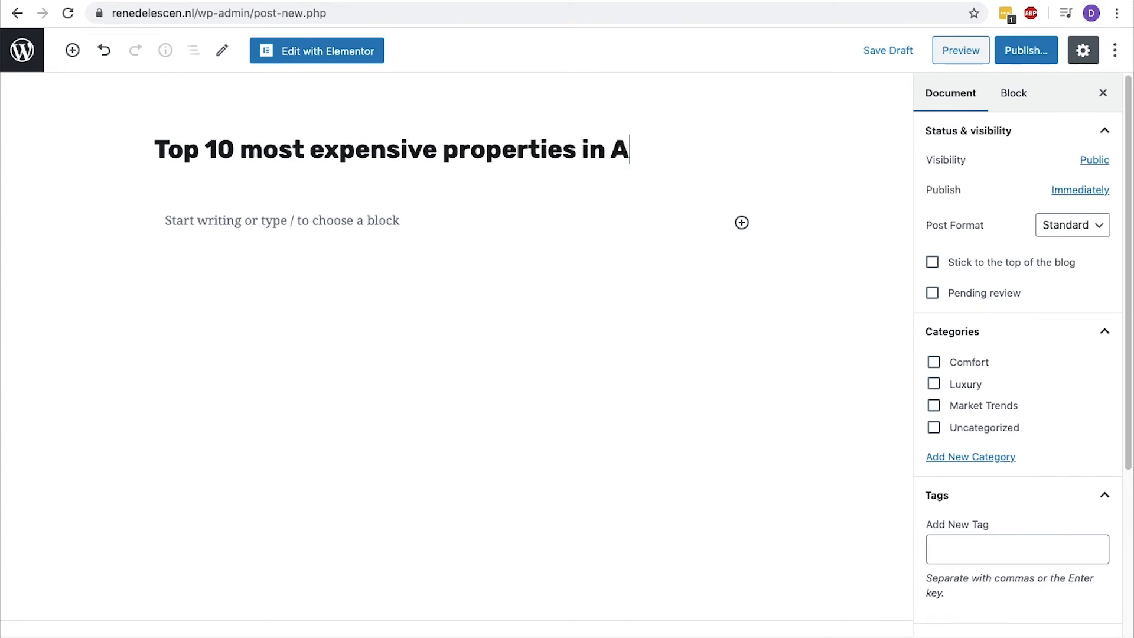
{"action": "type", "text": "msterdam"}
Add a Classic block to the post and fill it with repeated Lorem ipsum paragraphs.
{"action": "left_click", "coordinate": [742, 257]}
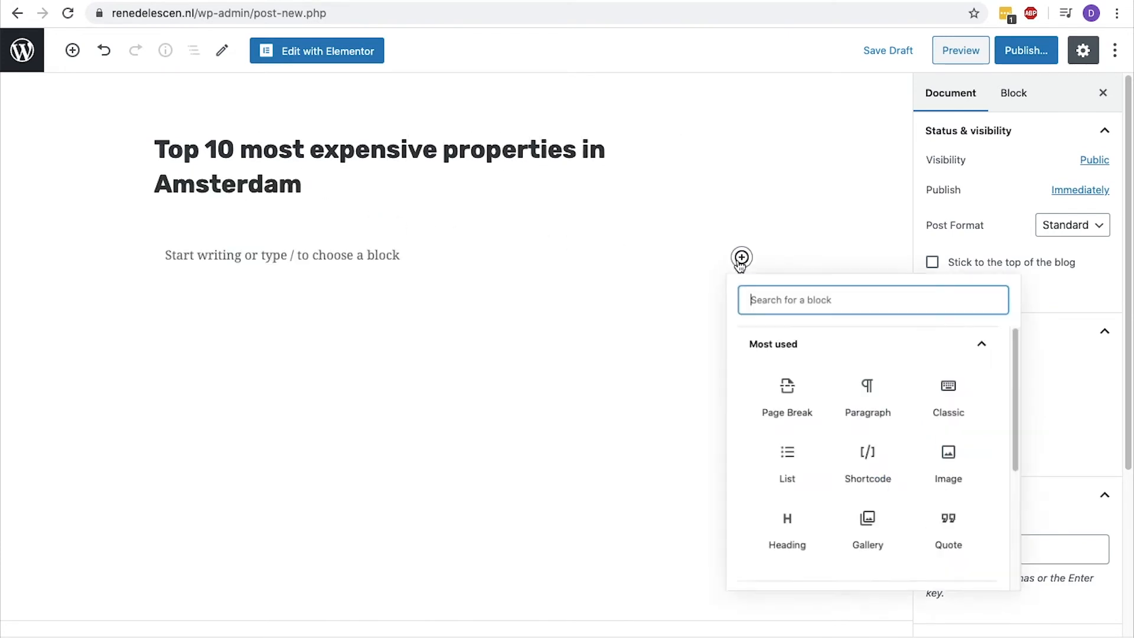
{"action": "left_click", "coordinate": [977, 391]}
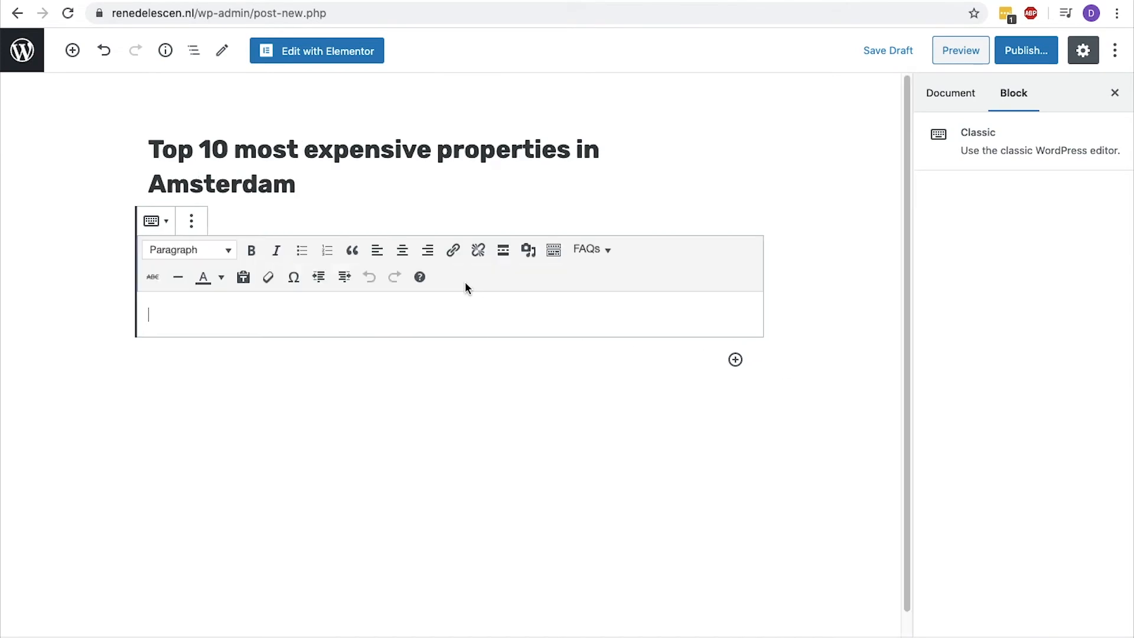
{"action": "type", "text": "Lorem ipsum dolor sit amet, consectetuer adipiscing elit. Aenean commodo ligula eget dolor. Aenean massa. Cum sociis natoque penatibus et magnis dis parturient montes, nascetur ridiculus mus. Donec quam felis, ultricies nec, pellentesque eu, pretium quis, sem."}
{"action": "key", "text": "Return"}
{"action": "type", "text": "Lorem ipsum dolor sit amet, consectetuer adipiscing elit. Aenean commodo ligula eget dolor. Aenean massa. Cum sociis natoque penatibus et magnis dis parturient montes, nascetur ridiculus mus. Donec quam felis, ultricies nec, pellentesque eu, pretium quis, sem."}
{"action": "key", "text": "Return"}
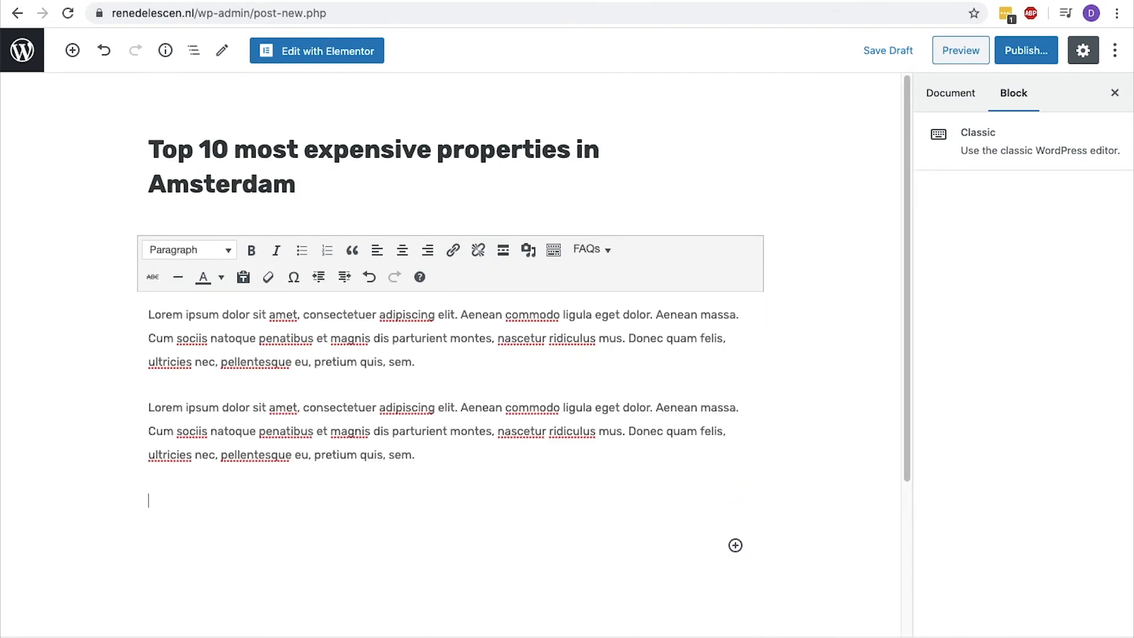
{"action": "type", "text": "Lorem ipsum dolor sit amet, consectetuer adipiscing elit. Aenean commodo ligula eget dolor. Aenean massa. Cum sociis natoque penatibus et magnis dis parturient montes, nascetur ridiculus mus. Donec quam felis, ultricies nec, pellentesque eu, pretium quis, sem."}
{"action": "key", "text": "Return"}
{"action": "type", "text": "Lorem ipsum dolor sit amet, consectetuer adipiscing elit. Aenean commodo ligula eget dolor. Aenean massa. Cum sociis natoque penatibus et magnis dis parturient montes, nascetur ridiculus mus. Donec quam felis, ultricies nec, pellentesque eu, pretium quis, sem."}
{"action": "key", "text": "Return"}
{"action": "type", "text": "Lorem ipsum dolor sit amet, consectetuer adipiscing elit. Aenean commodo ligula eget dolor. Aenean massa. Cum sociis natoque penatibus et magnis dis parturient montes, nascetur ridiculus mus. Donec quam felis, ultricies nec, pellentesque eu, pretium quis, sem."}
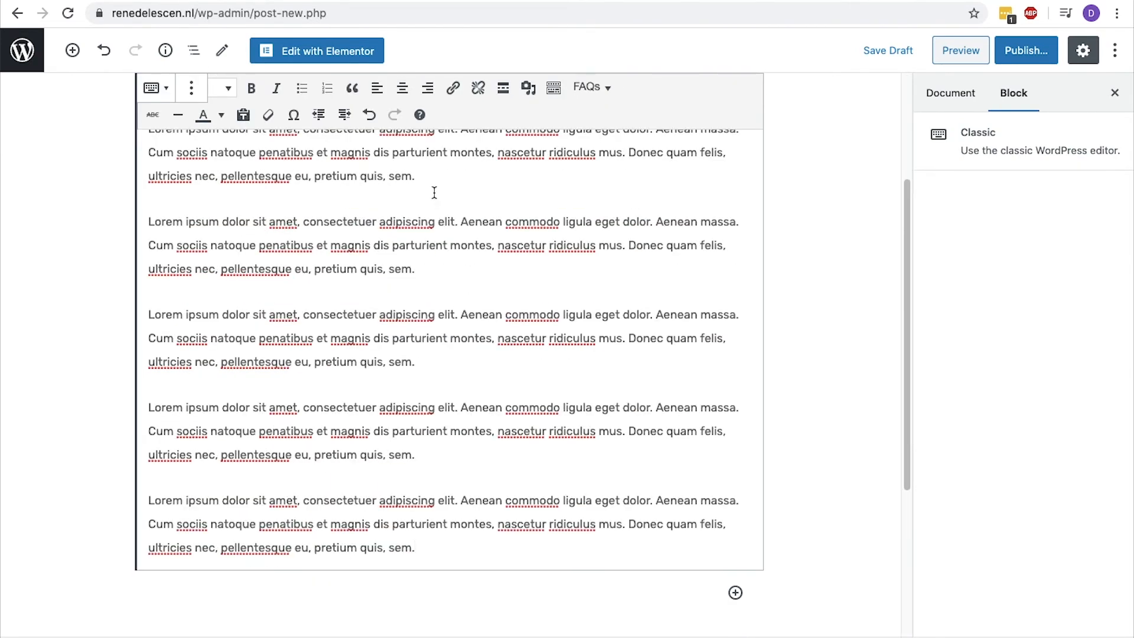
Insert a Read More break after the opening paragraph and add the Heading 2 "#1 Canal House Amsterdam" beneath it.
{"action": "key", "text": "Return"}
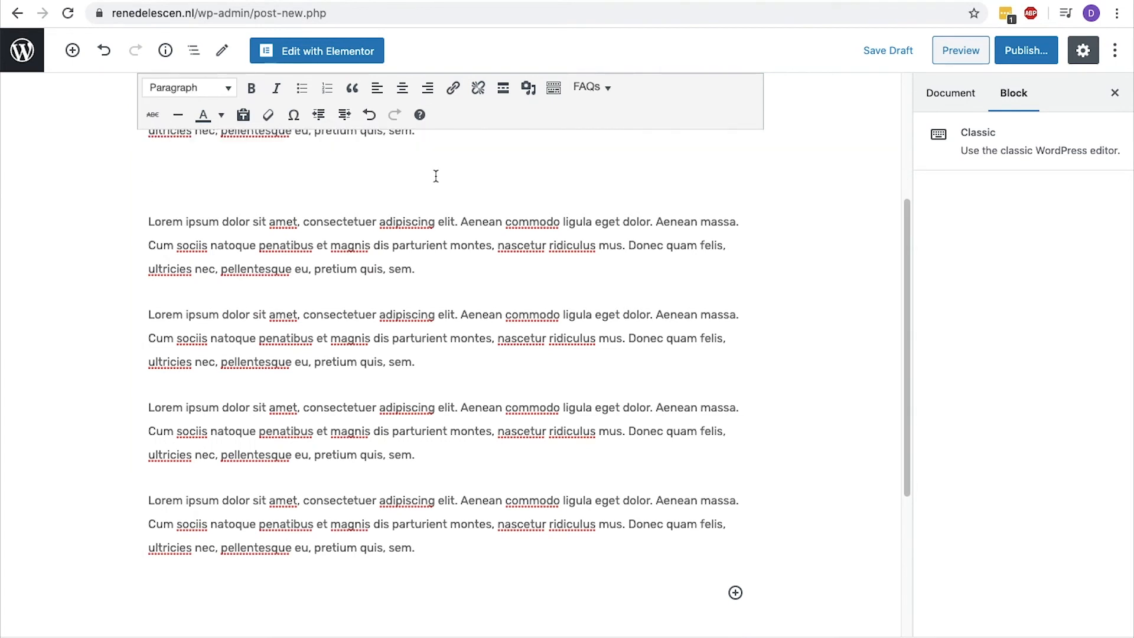
{"action": "left_click", "coordinate": [503, 90]}
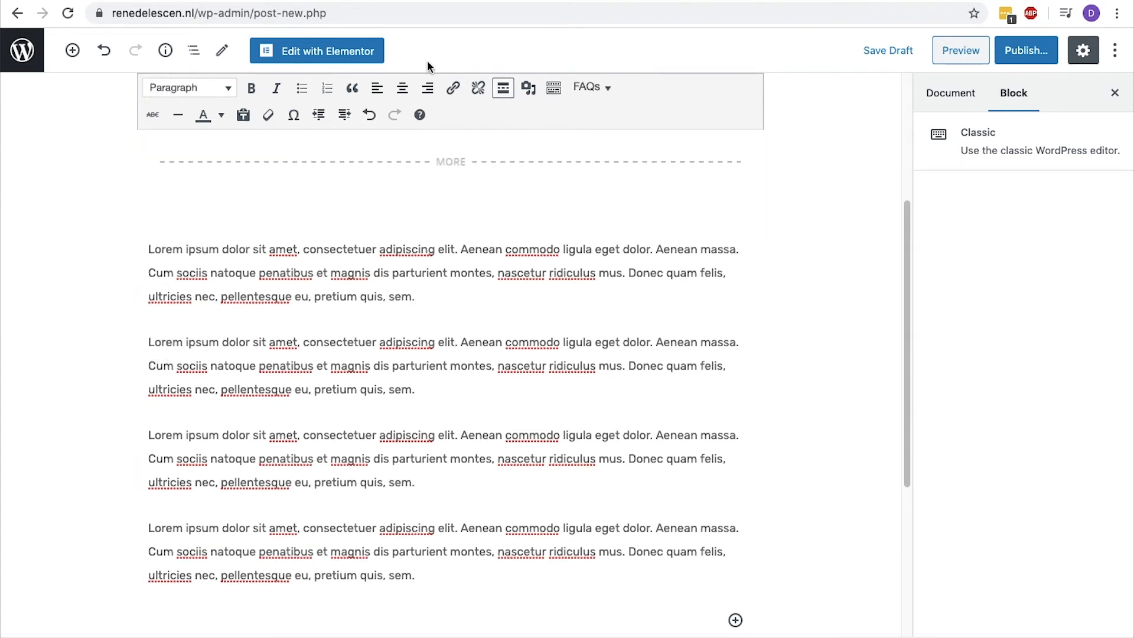
{"action": "left_click", "coordinate": [223, 89]}
{"action": "left_click", "coordinate": [228, 188]}
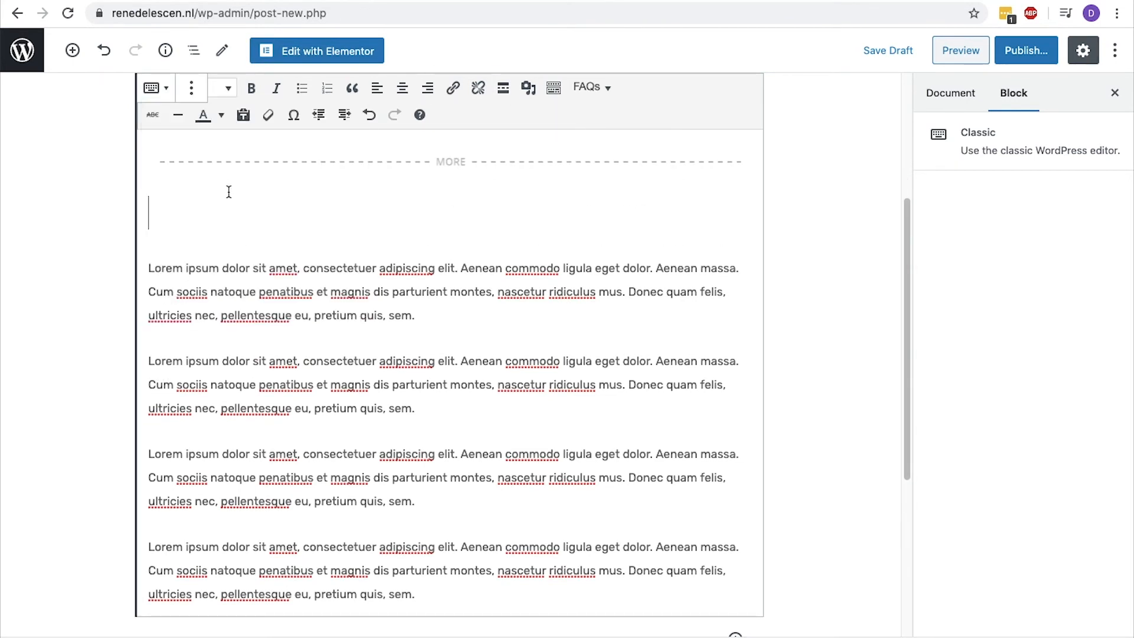
{"action": "type", "text": "#1 "}
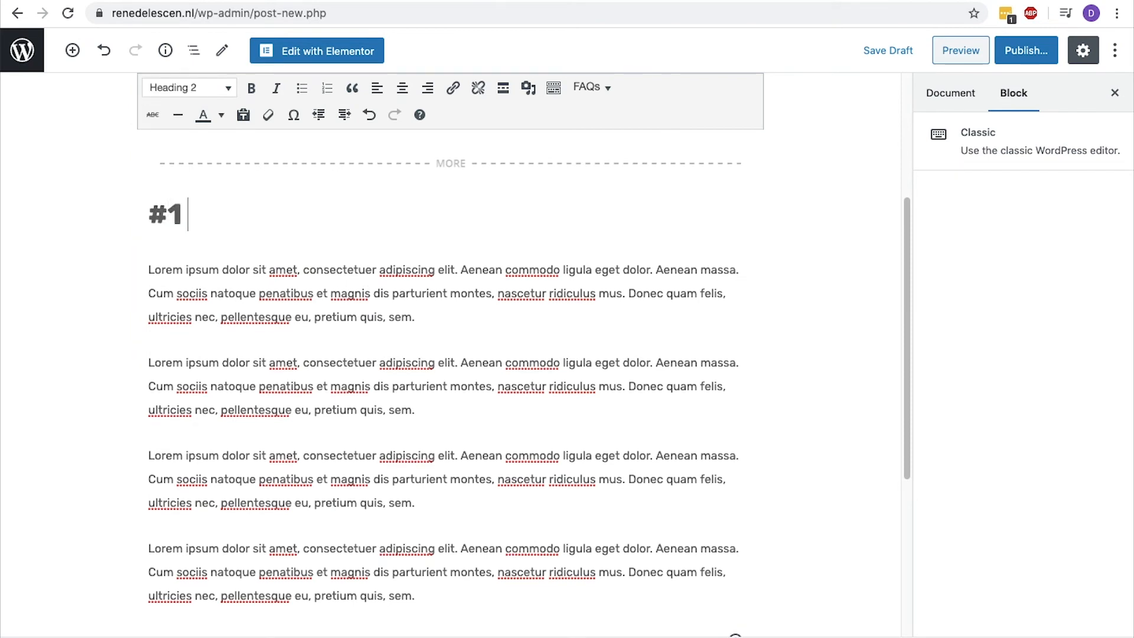
{"action": "type", "text": "Canal House Amsterdam"}
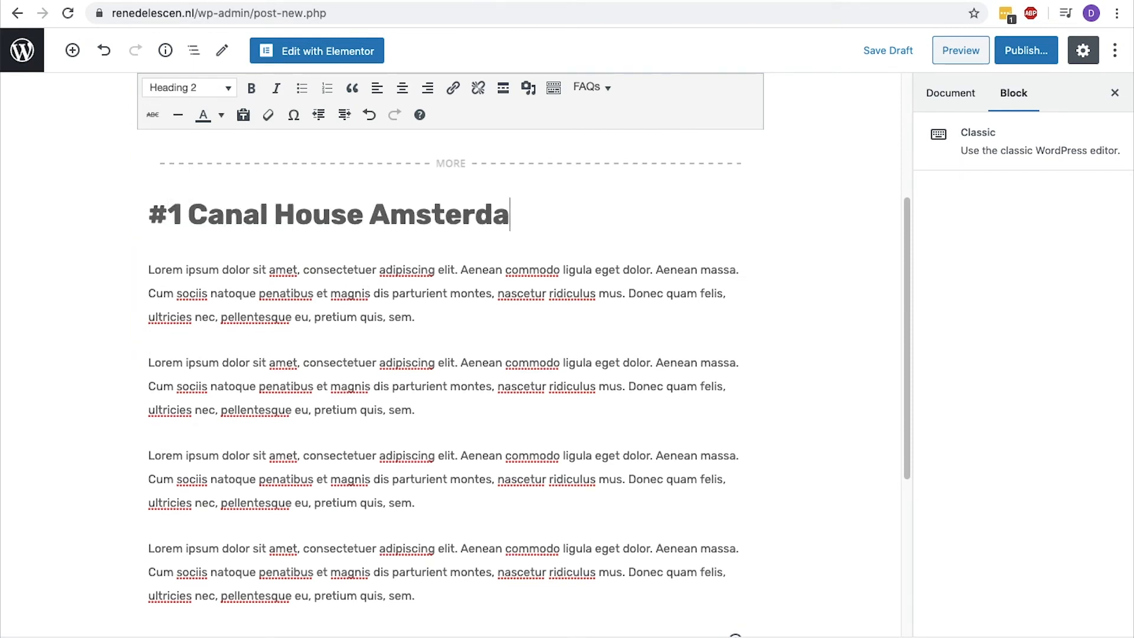
Add a second Heading 2, "#2 etc", with Lorem ipsum text between it and the "#1 Canal House Amsterdam" heading.
{"action": "key", "text": "Return"}
{"action": "type", "text": "#2 etc"}
{"action": "left_click", "coordinate": [223, 88]}
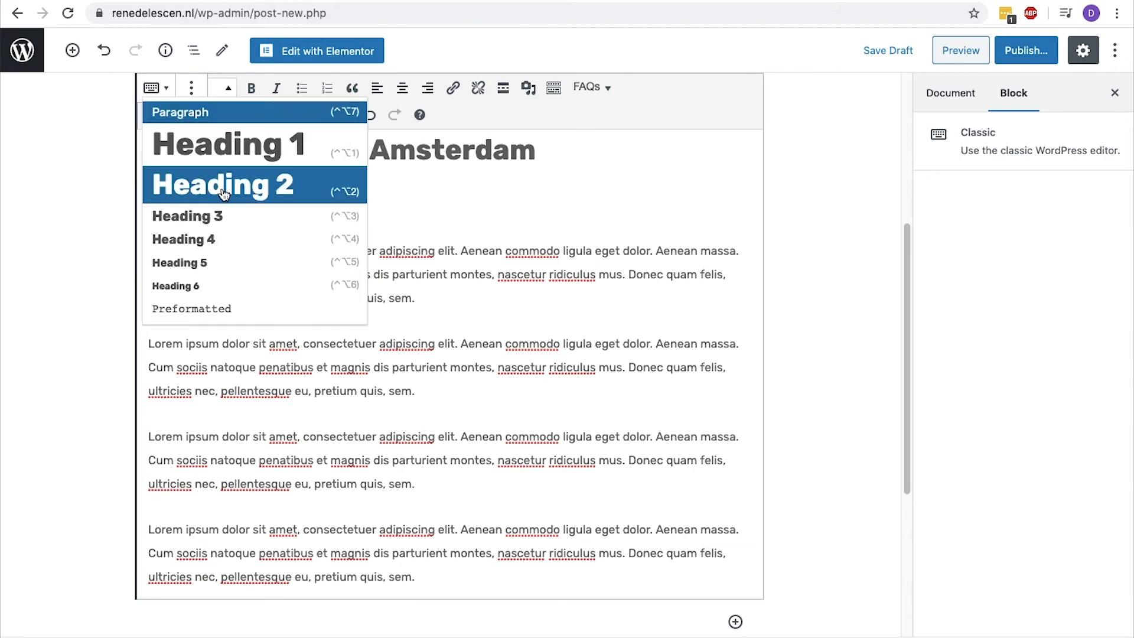
{"action": "left_click", "coordinate": [228, 183]}
{"action": "left_click", "coordinate": [585, 149]}
{"action": "key", "text": "Return"}
{"action": "type", "text": "Lorem ipsum dolor sit amet, consectetuer adipiscing elit. Aenean commodo ligula eget dolor. Aenean massa. Cum sociis natoque penatibus et magnis dis parturient montes, nascetur ridiculus mus. Donec quam felis, ultricies nec, pellentesque eu, pretium quis, sem."}
{"action": "scroll", "coordinate": [534, 344], "scroll_direction": "up", "scroll_amount": 3}
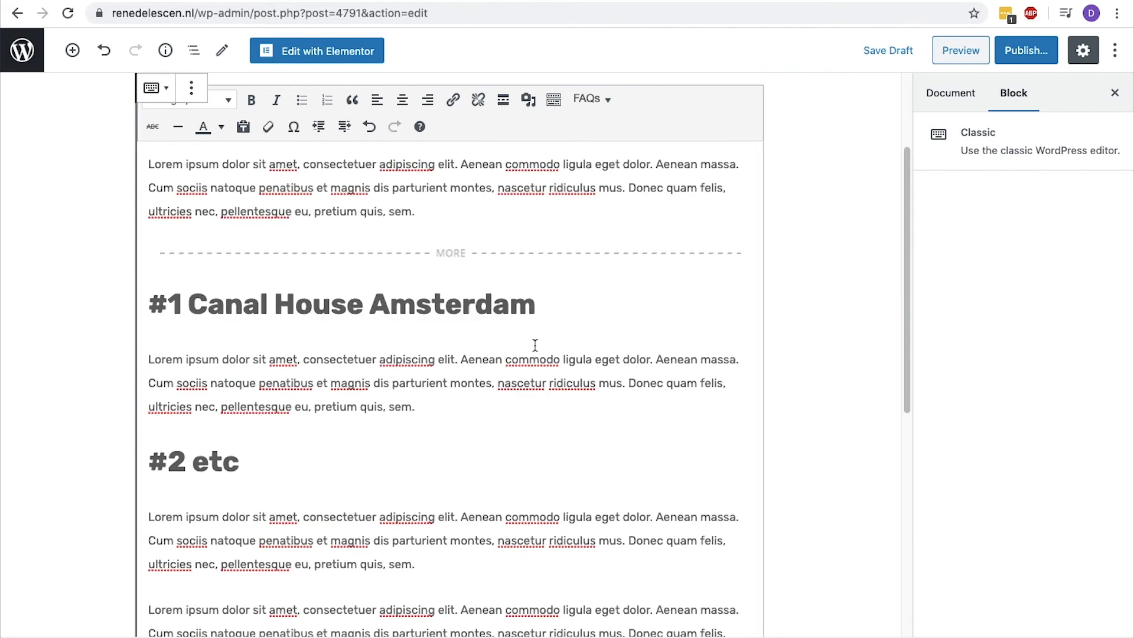
Format the paragraph directly below the "#2 etc" heading as a blockquote.
{"action": "left_click_drag", "start_coordinate": [453, 560], "coordinate": [148, 520]}
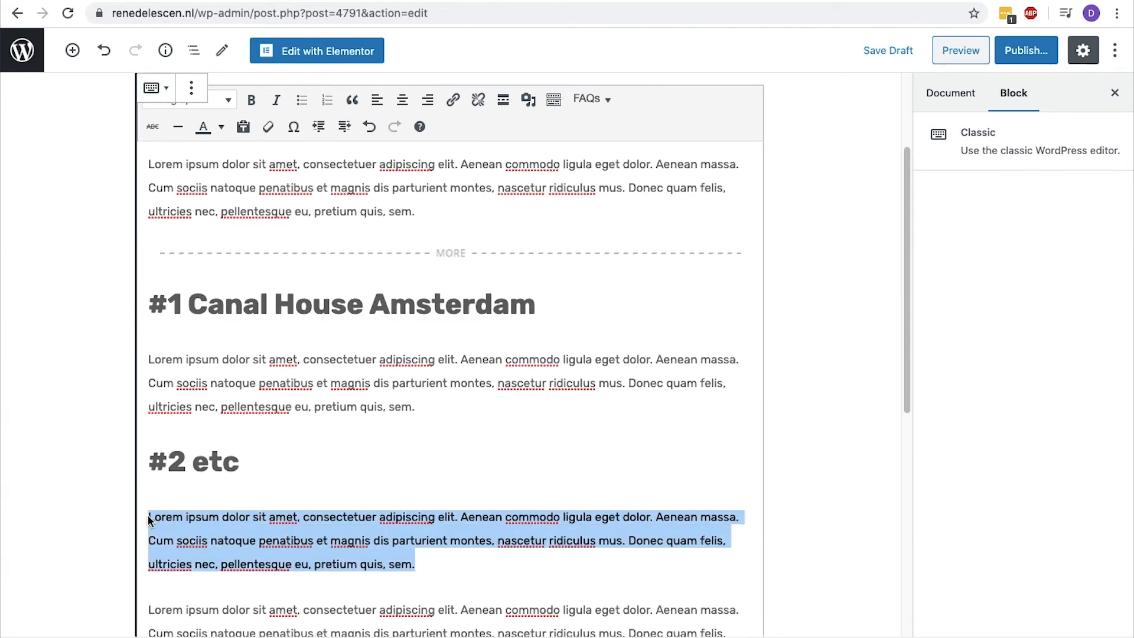
{"action": "left_click", "coordinate": [352, 101]}
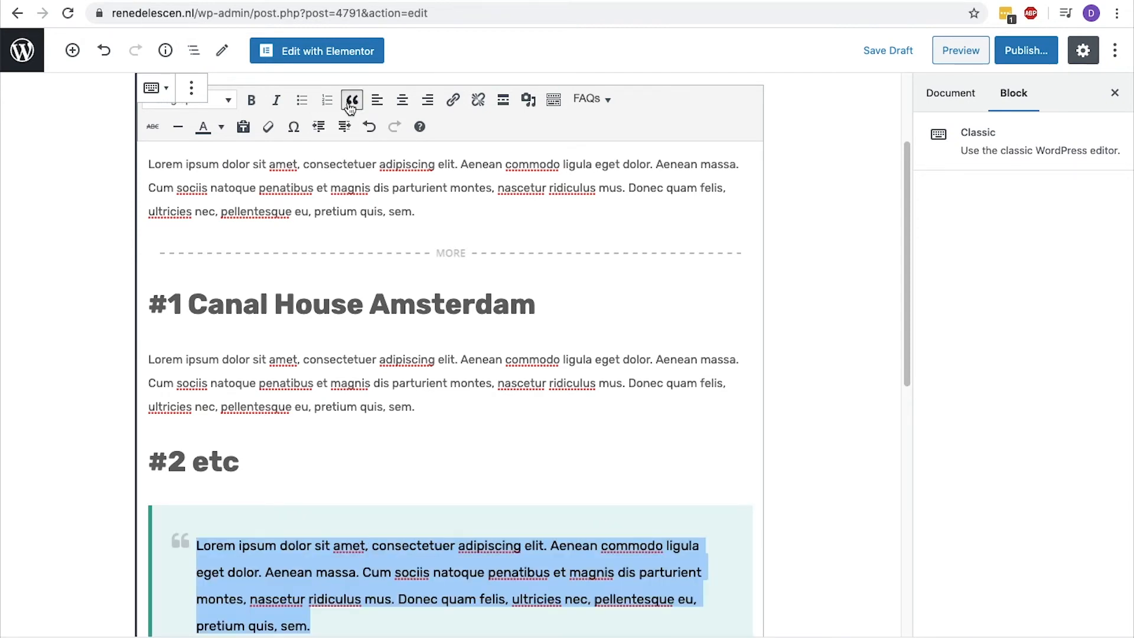
{"action": "scroll", "coordinate": [350, 106], "scroll_direction": "down", "scroll_amount": 3}
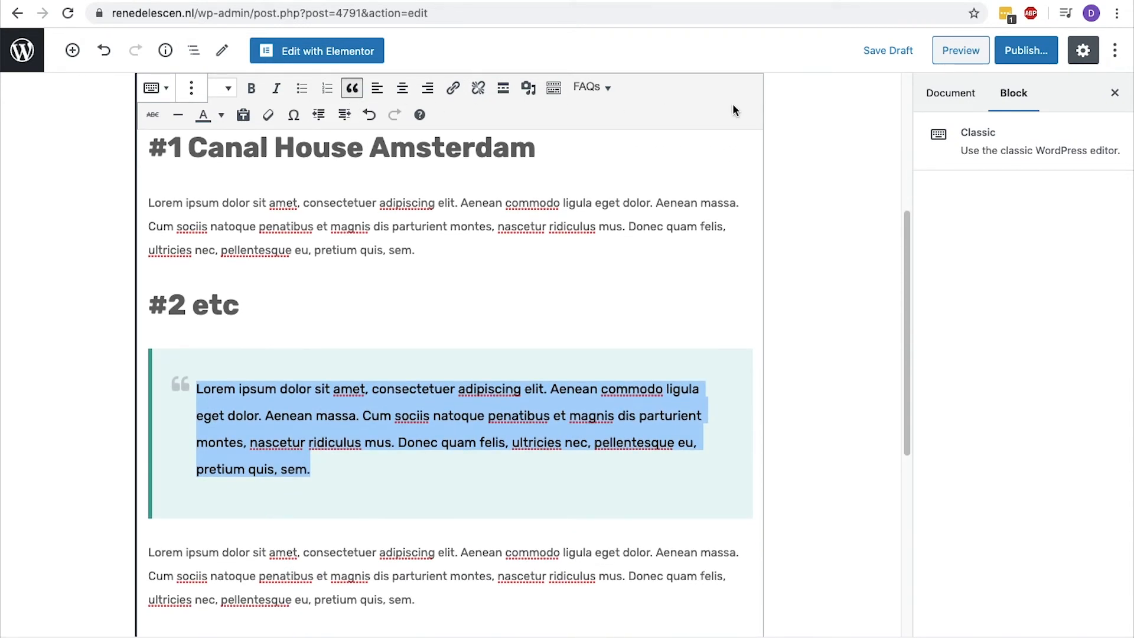
Assign the post to the Market Trends category and set the canal house interior photo as its featured image.
{"action": "left_click", "coordinate": [934, 95]}
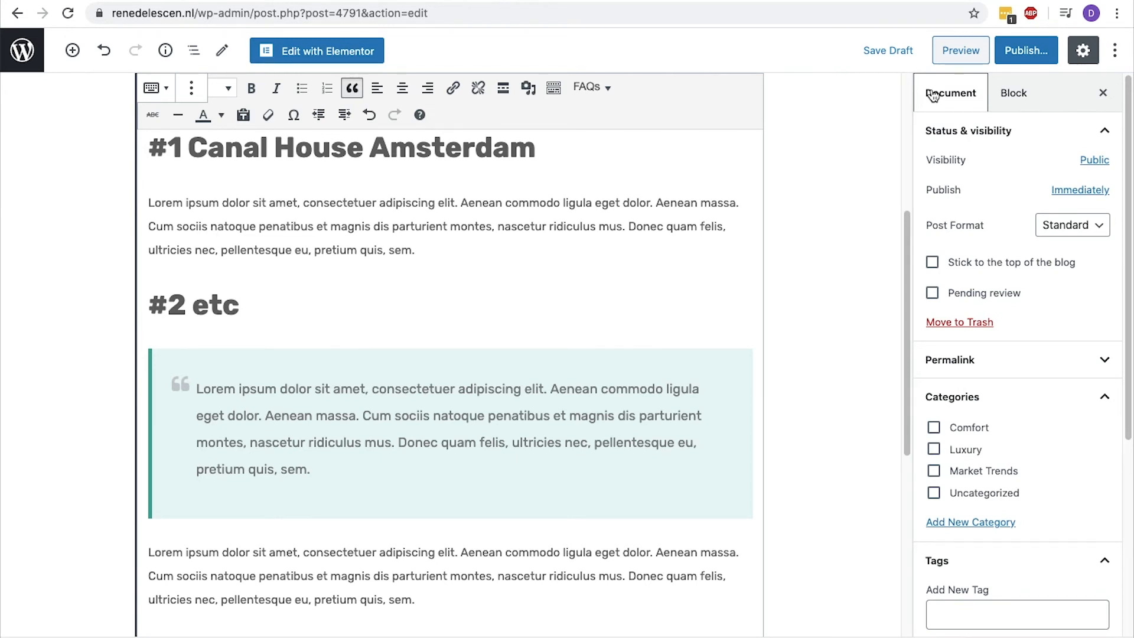
{"action": "left_click", "coordinate": [935, 472]}
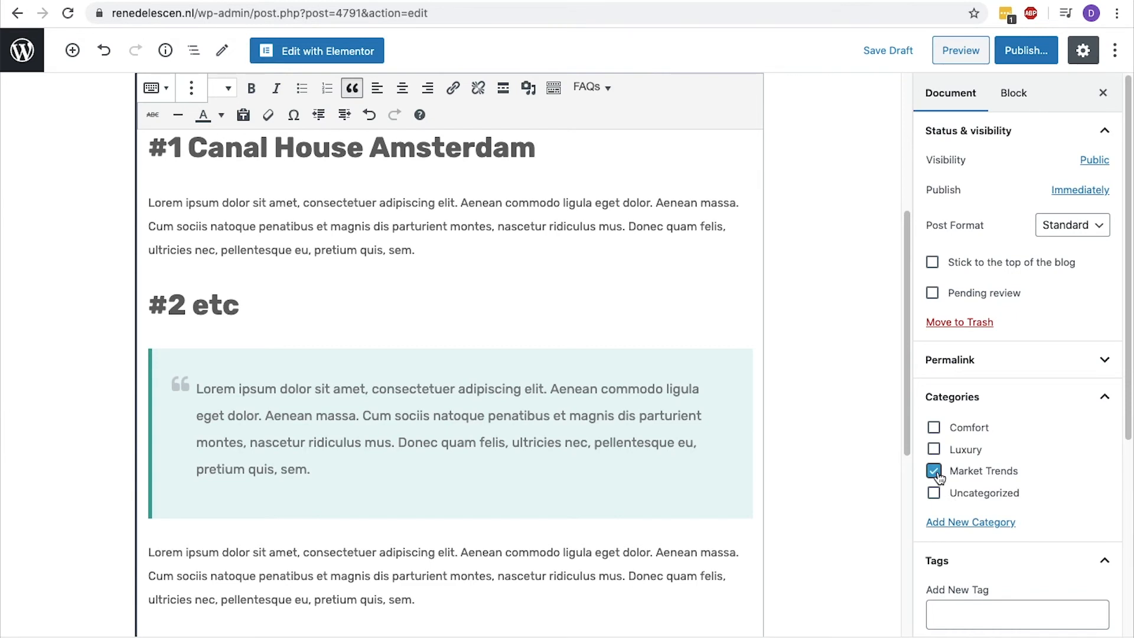
{"action": "scroll", "coordinate": [939, 476], "scroll_direction": "down", "scroll_amount": 3}
{"action": "scroll", "coordinate": [939, 477], "scroll_direction": "down", "scroll_amount": 1}
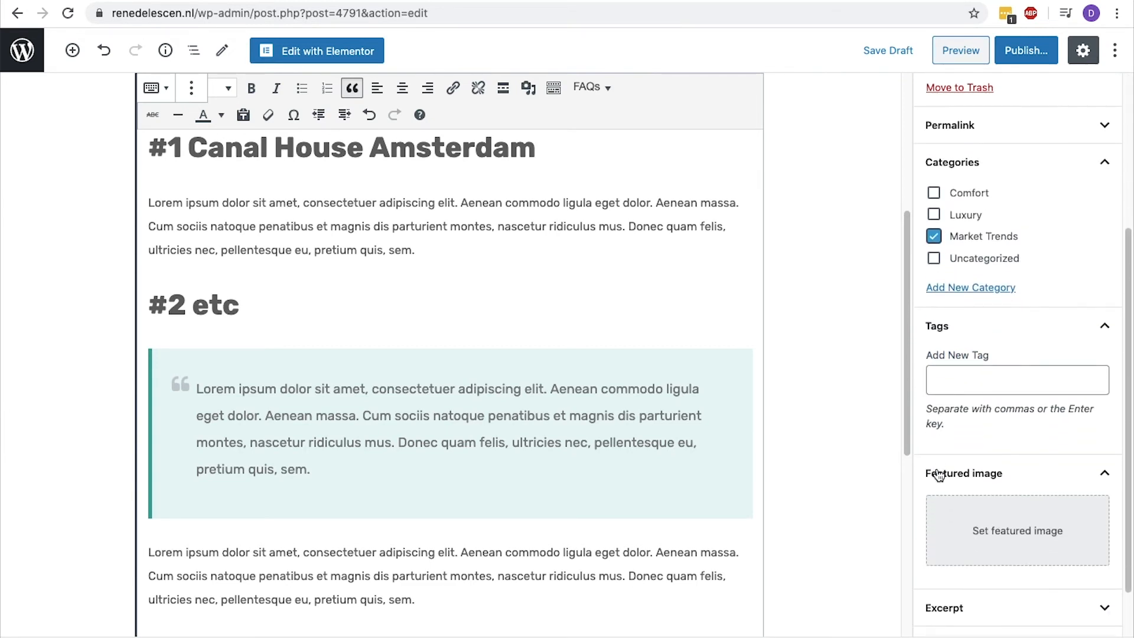
{"action": "left_click", "coordinate": [952, 505]}
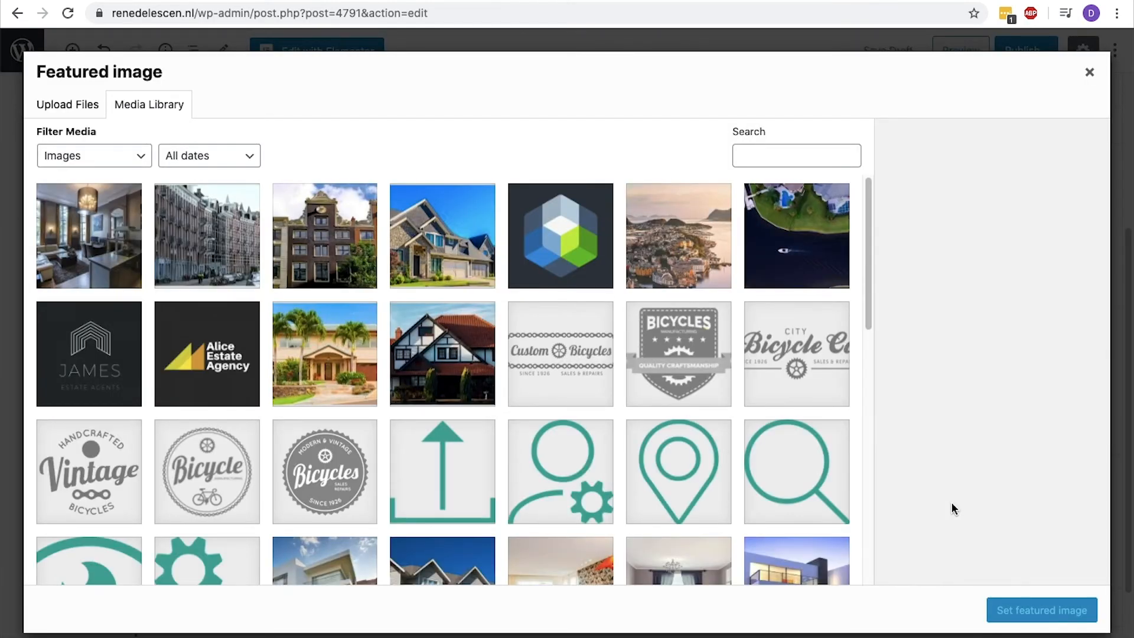
{"action": "left_click", "coordinate": [106, 223]}
{"action": "left_click", "coordinate": [1027, 607]}
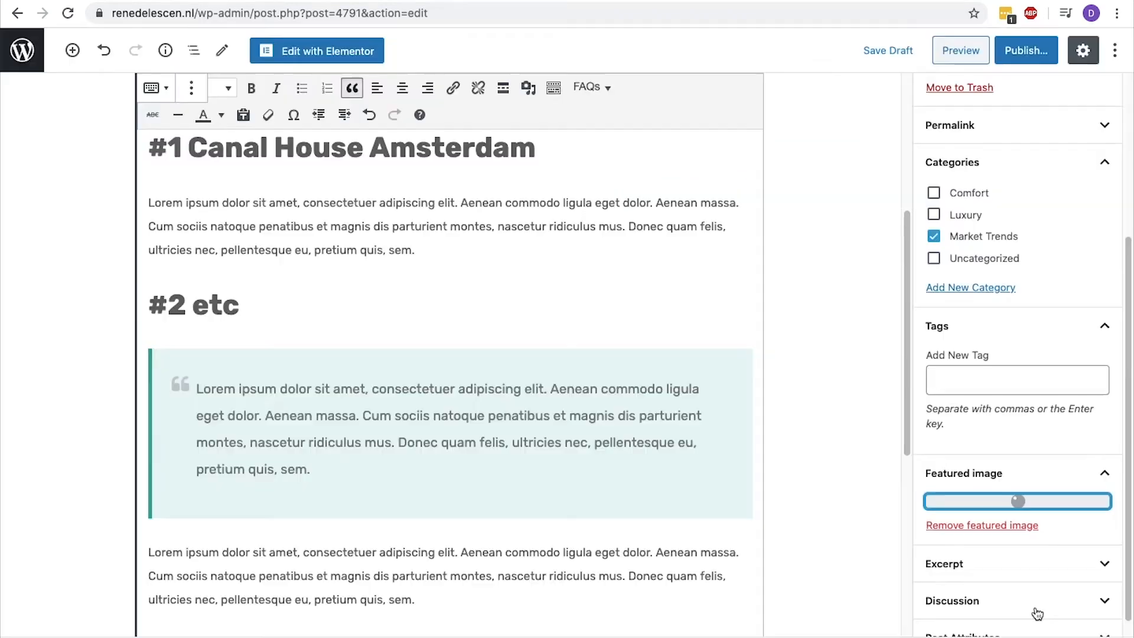
Publish the post and check its headings and blockquote on the live page.
{"action": "left_click", "coordinate": [1020, 56]}
{"action": "left_click", "coordinate": [1020, 58]}
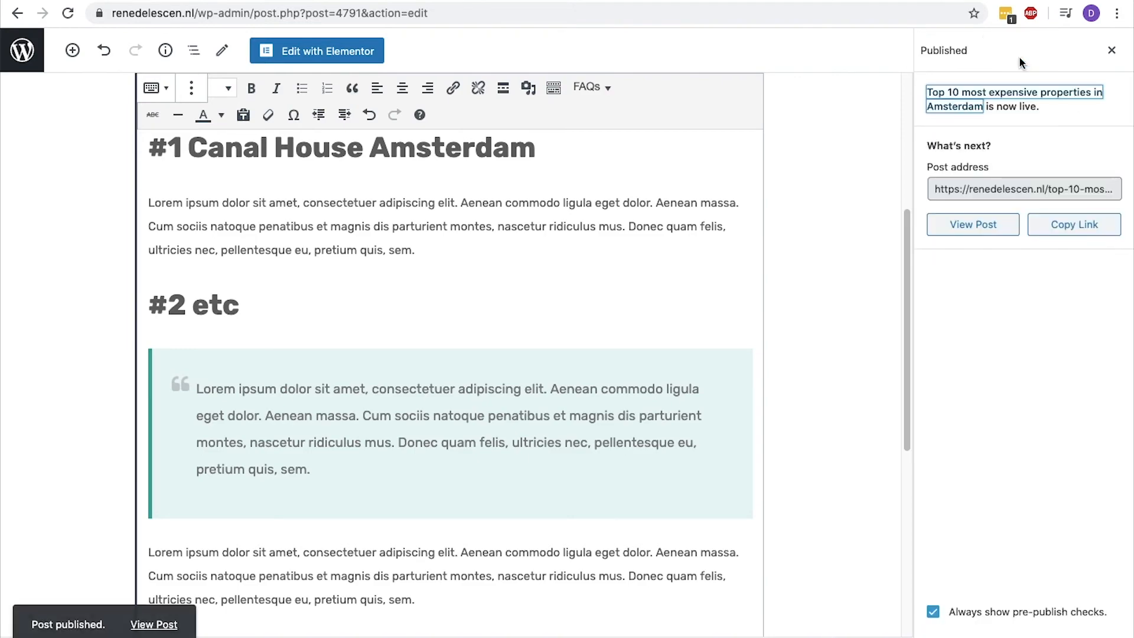
{"action": "left_click", "coordinate": [976, 227]}
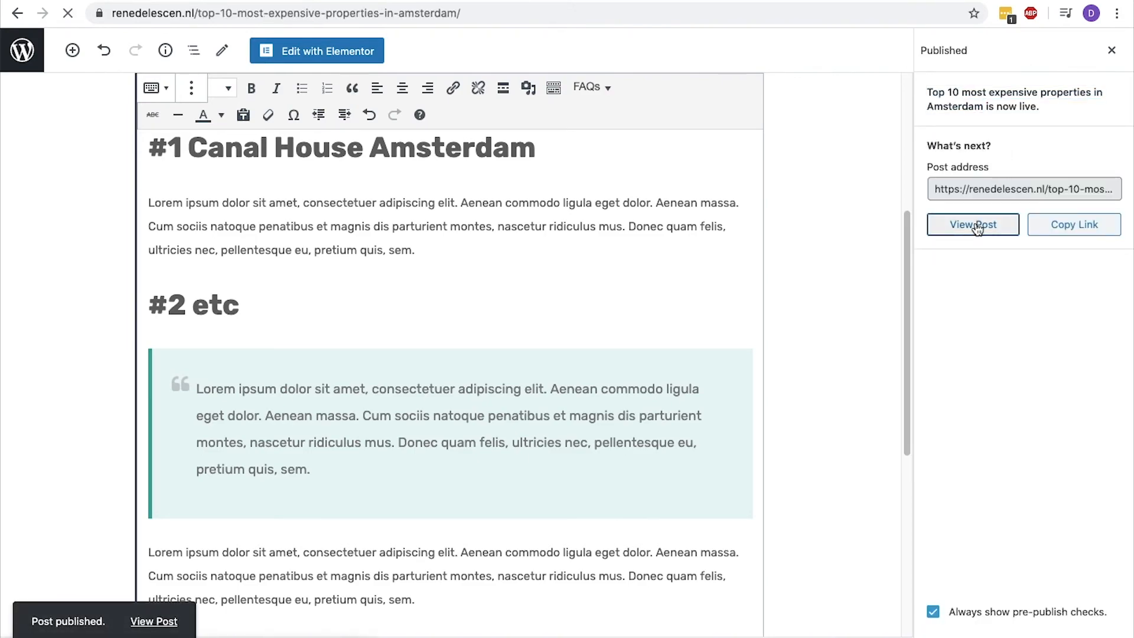
{"action": "scroll", "coordinate": [978, 230], "scroll_direction": "down", "scroll_amount": 10}
{"action": "scroll", "coordinate": [978, 231], "scroll_direction": "down", "scroll_amount": 13}
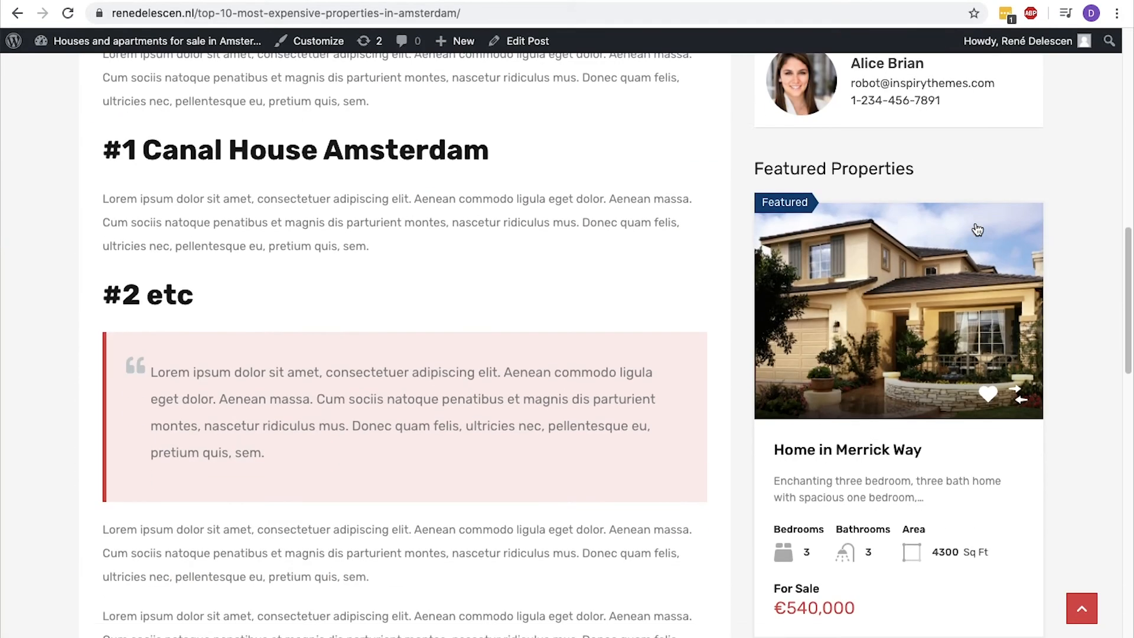
{"action": "scroll", "coordinate": [977, 230], "scroll_direction": "up", "scroll_amount": 20}
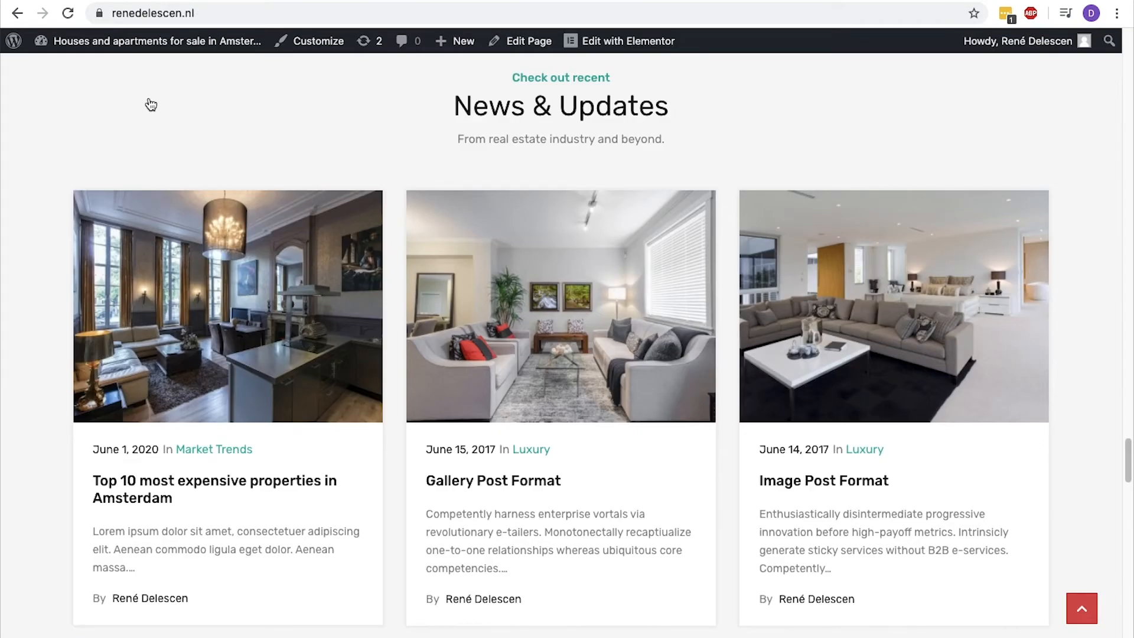
Open the homepage in Elementor and open the "Buy or Sell" call to action for editing.
{"action": "scroll", "coordinate": [186, 516], "scroll_direction": "up", "scroll_amount": 1}
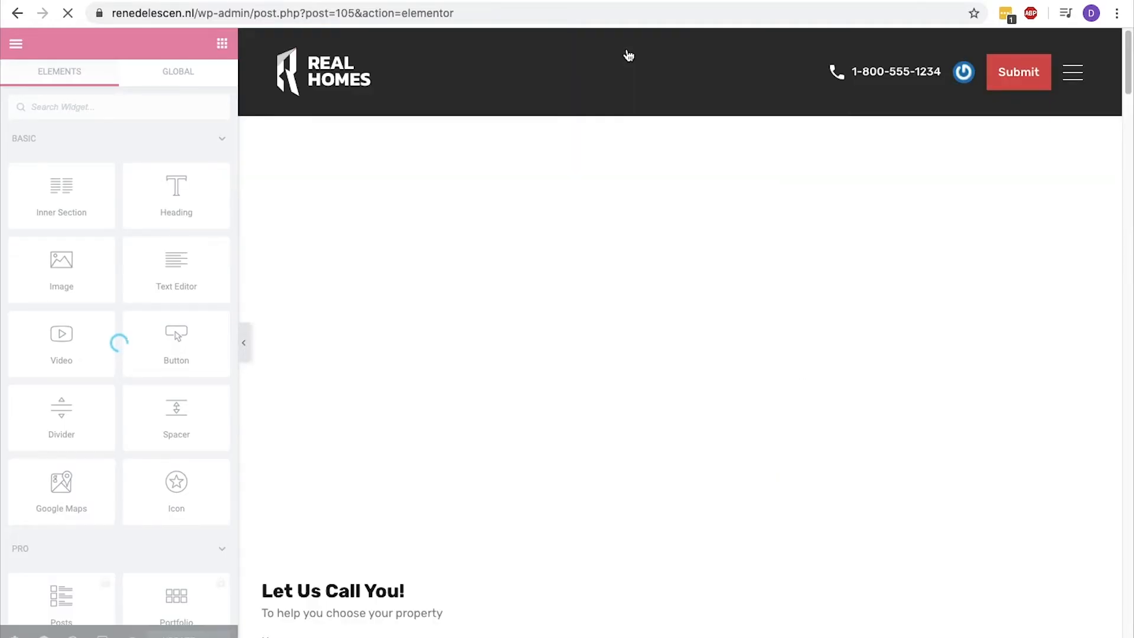
{"action": "scroll", "coordinate": [629, 55], "scroll_direction": "down", "scroll_amount": 15}
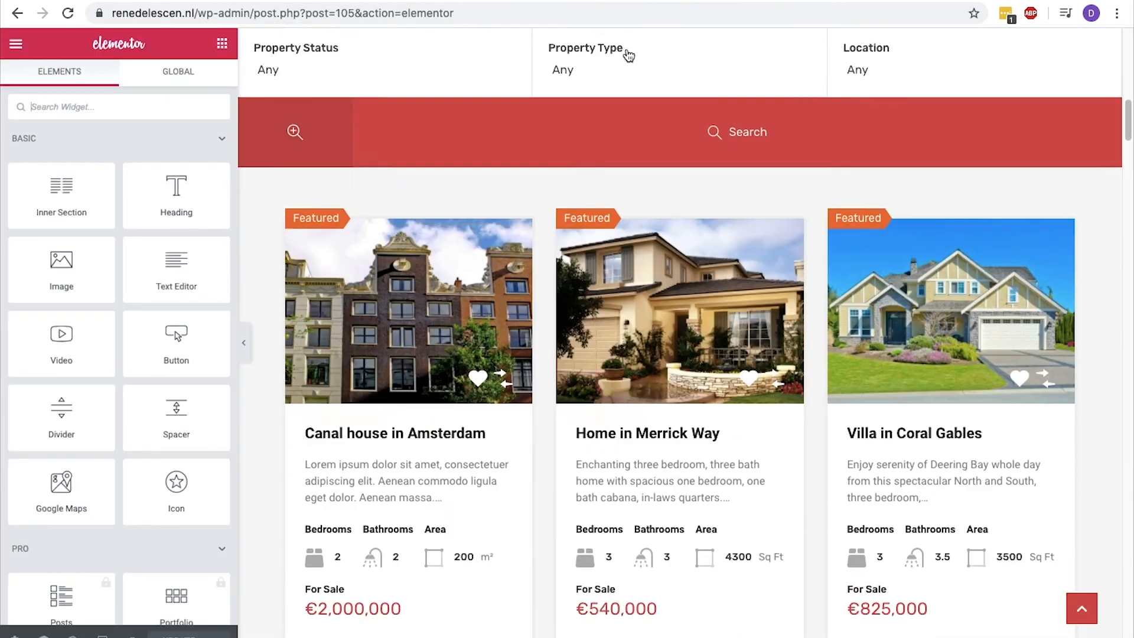
{"action": "scroll", "coordinate": [629, 56], "scroll_direction": "up", "scroll_amount": 10}
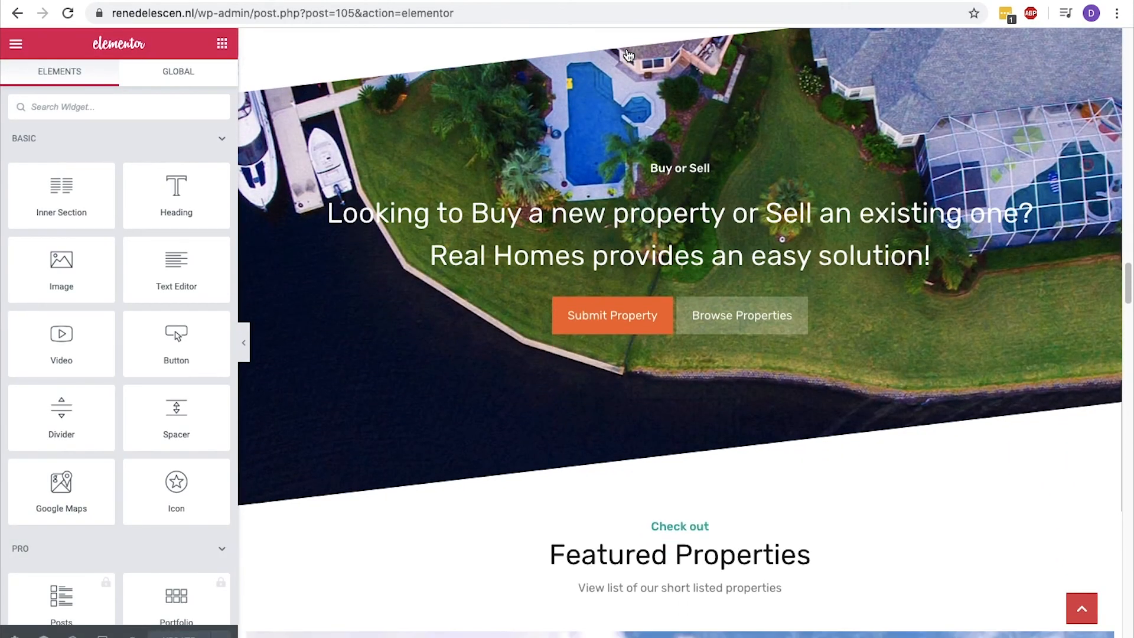
{"action": "left_click", "coordinate": [672, 276]}
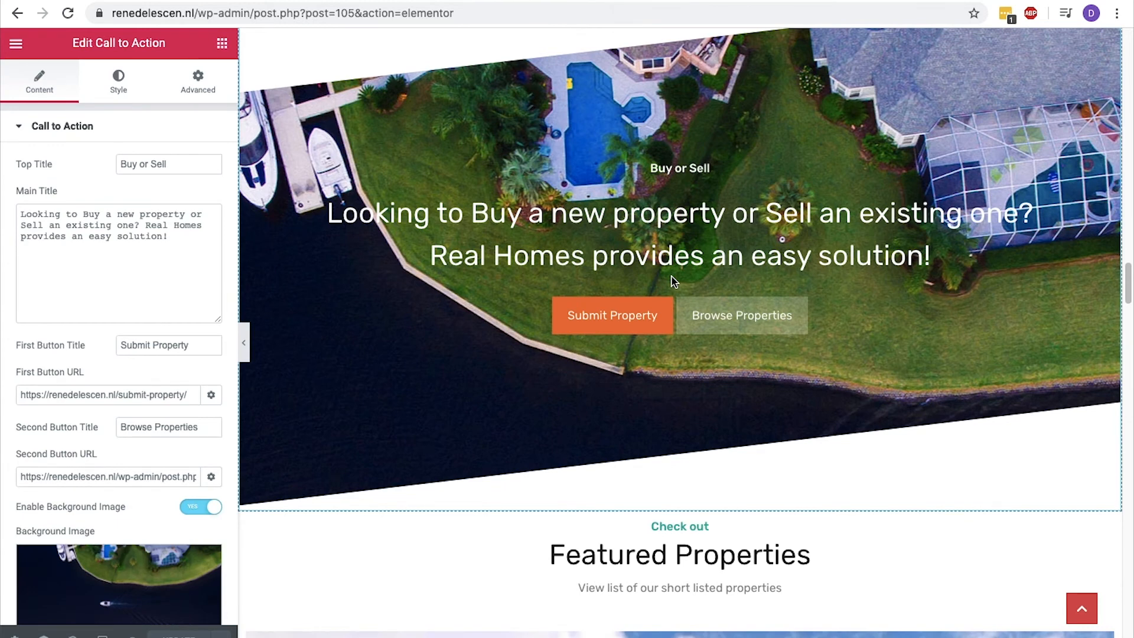
Select the first button's URL for replacement and open the Submit Property page from the WordPress pages list.
{"action": "left_click_drag", "start_coordinate": [210, 347], "coordinate": [67, 348]}
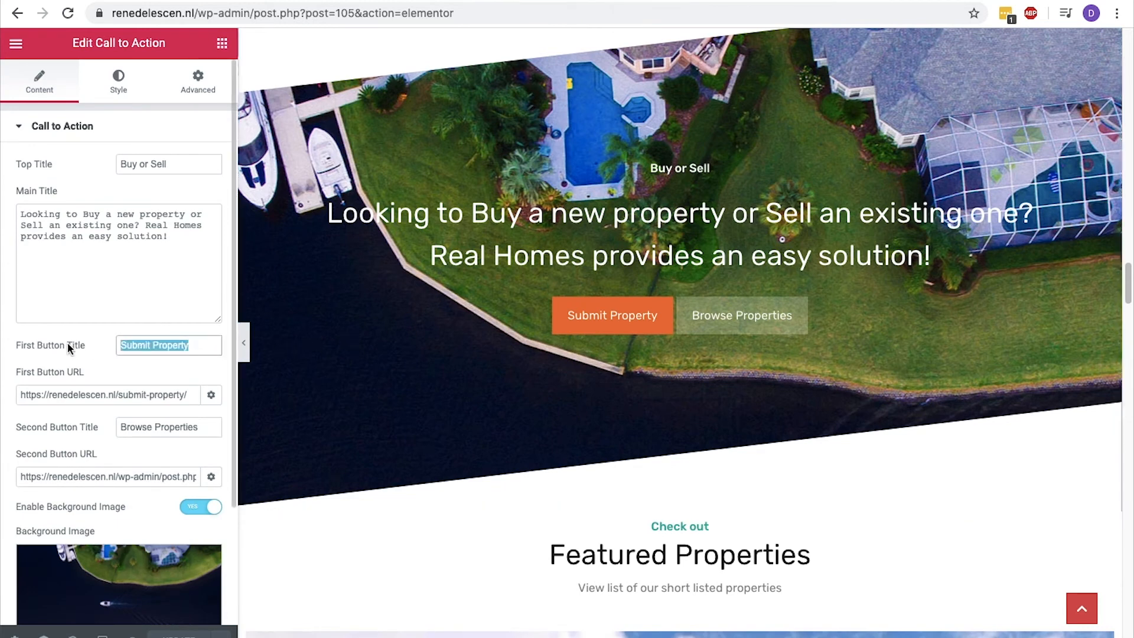
{"action": "left_click", "coordinate": [70, 388]}
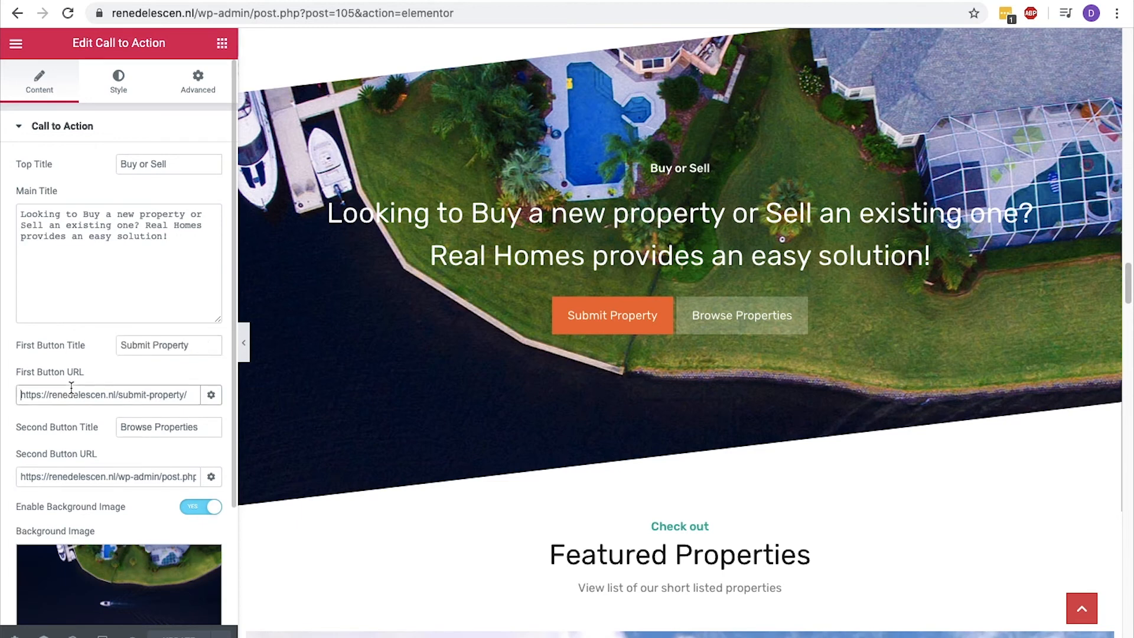
{"action": "triple_click", "coordinate": [71, 388]}
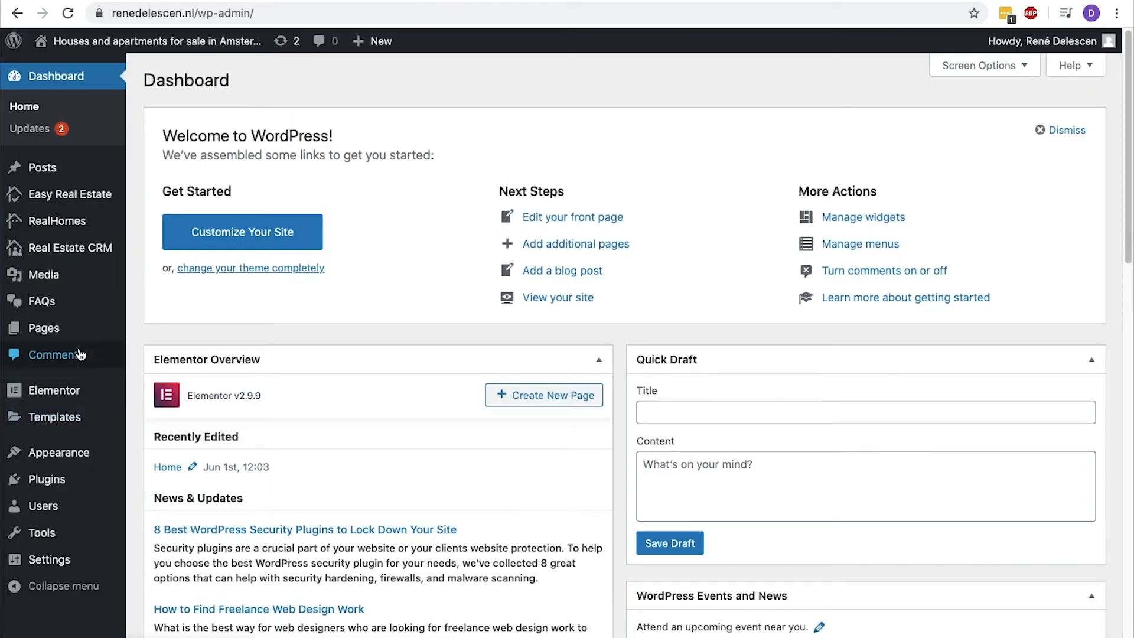
{"action": "mouse_move", "coordinate": [79, 341]}
{"action": "left_click", "coordinate": [135, 332]}
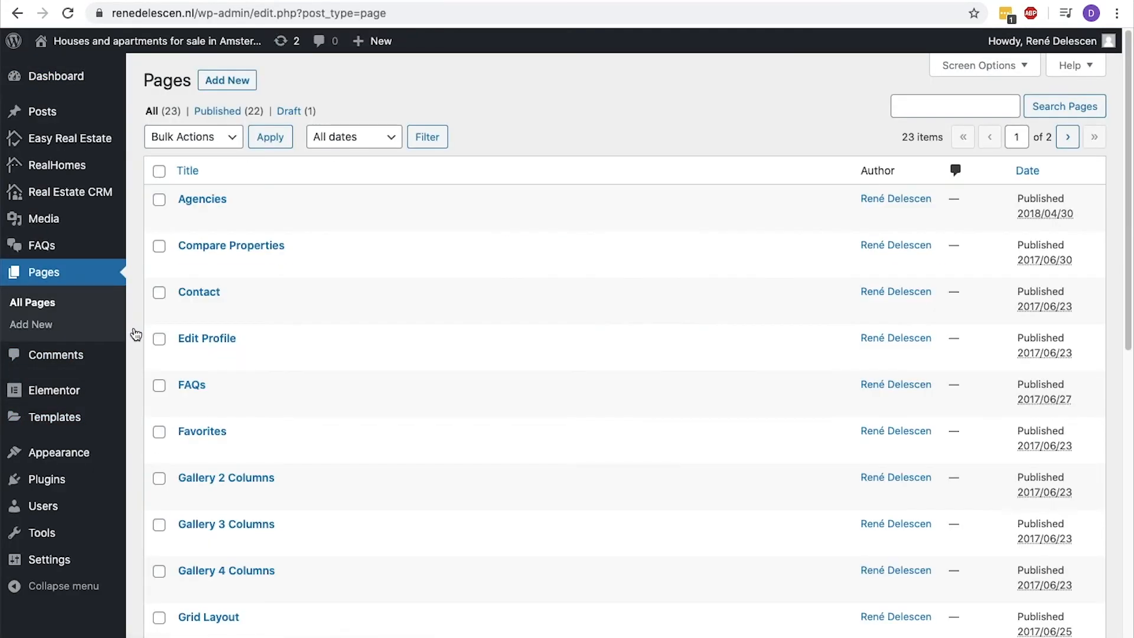
{"action": "scroll", "coordinate": [449, 443], "scroll_direction": "down", "scroll_amount": 6}
{"action": "scroll", "coordinate": [459, 524], "scroll_direction": "down", "scroll_amount": 4}
{"action": "left_click", "coordinate": [1069, 577]}
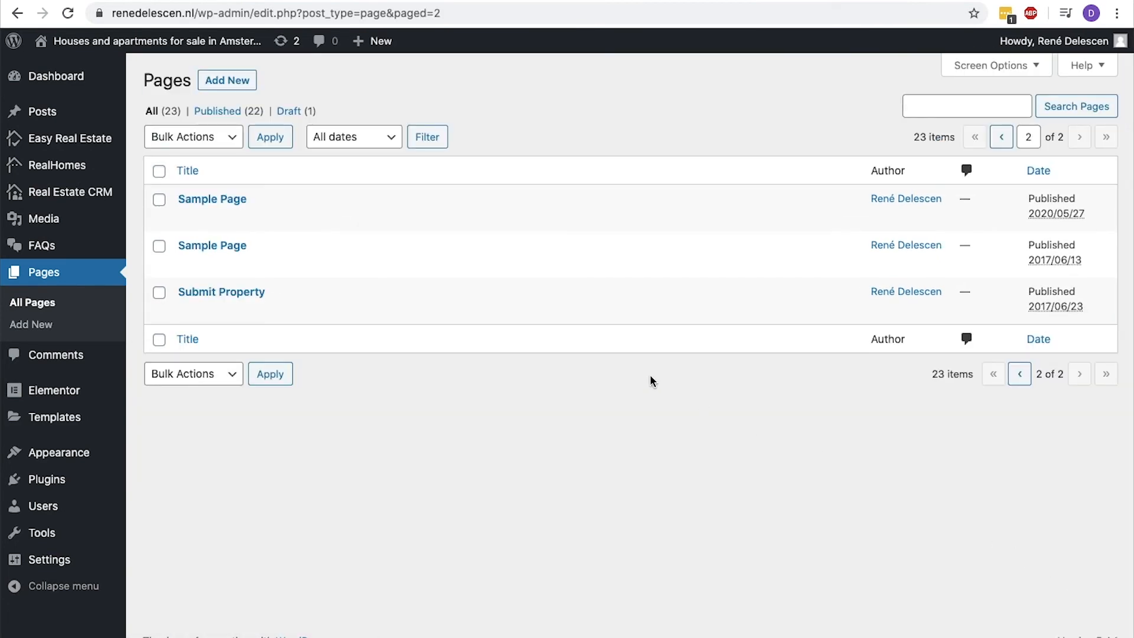
{"action": "left_click", "coordinate": [243, 293]}
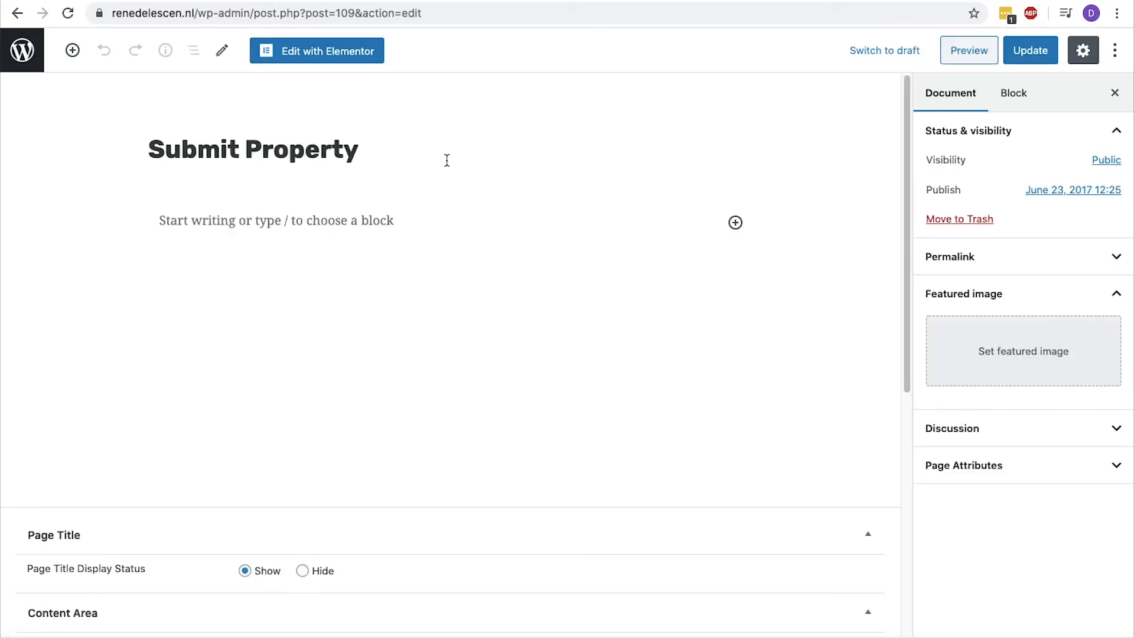
Copy the Submit Property page's permalink and paste it as the call to action's first button URL.
{"action": "left_click", "coordinate": [448, 157]}
{"action": "right_click", "coordinate": [413, 104]}
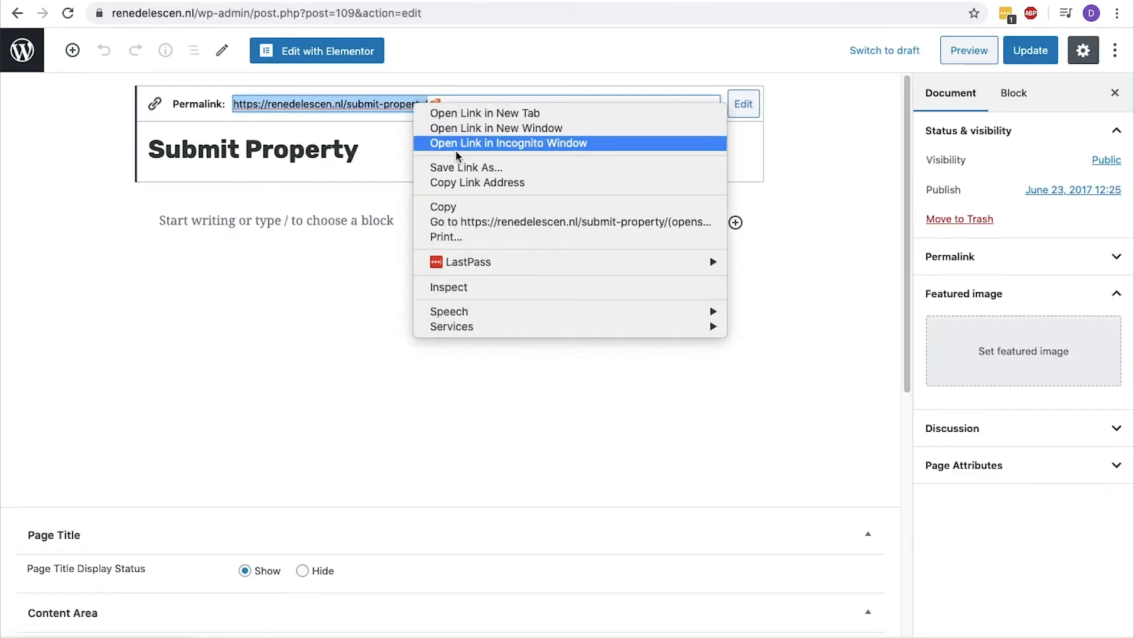
{"action": "left_click", "coordinate": [467, 183]}
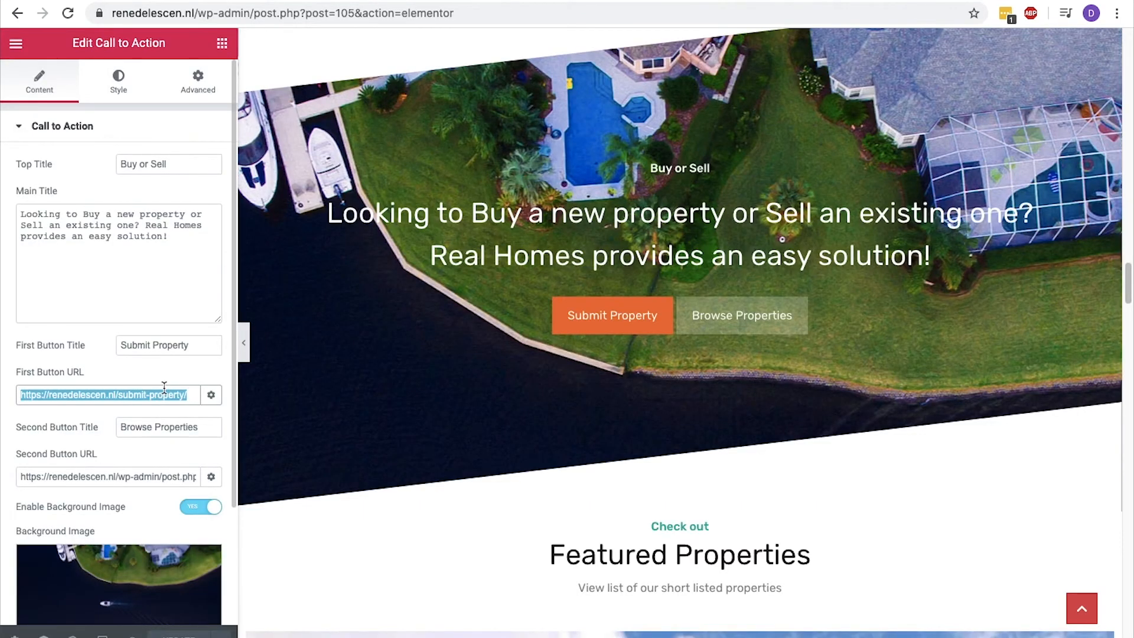
{"action": "key", "text": "ctrl+v"}
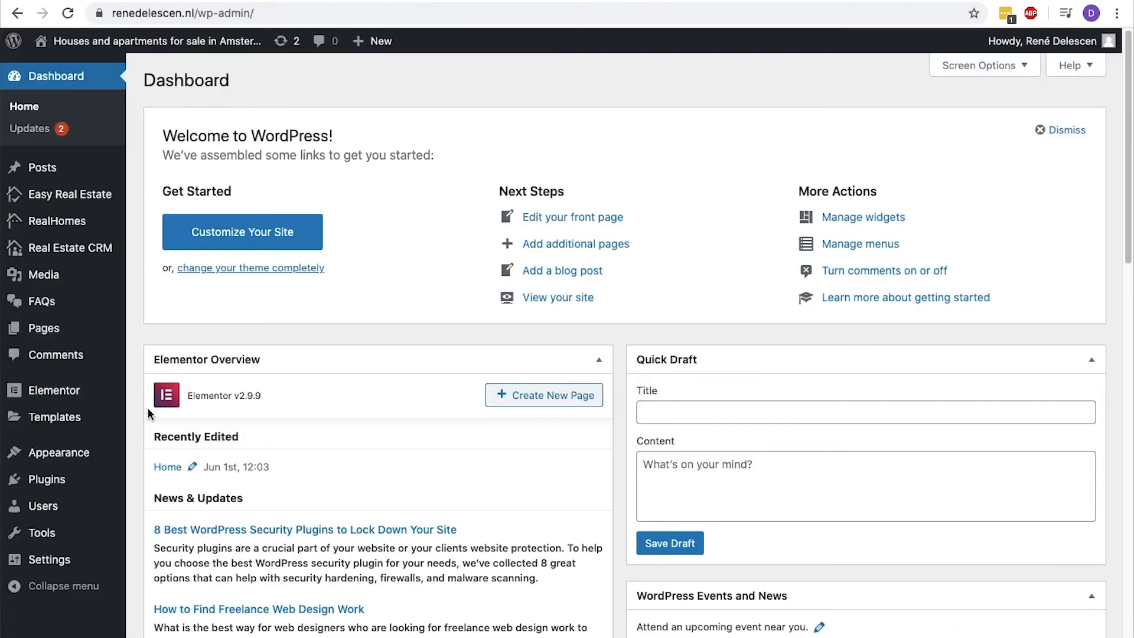
Open the My Properties page from the WordPress pages list and copy its permalink.
{"action": "mouse_move", "coordinate": [75, 345]}
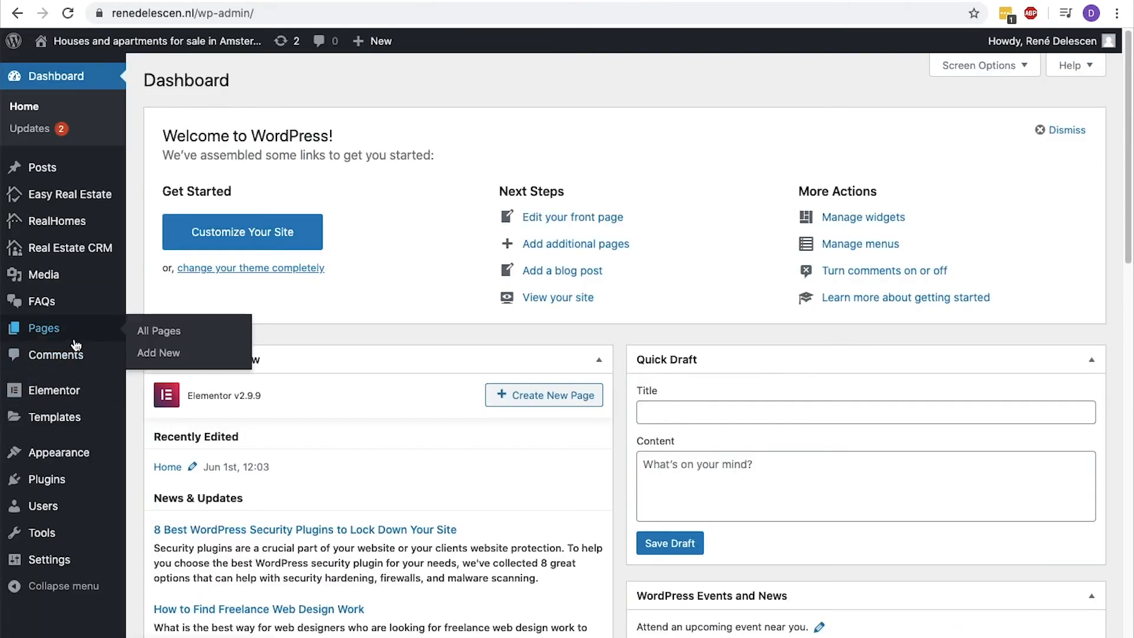
{"action": "left_click", "coordinate": [145, 336]}
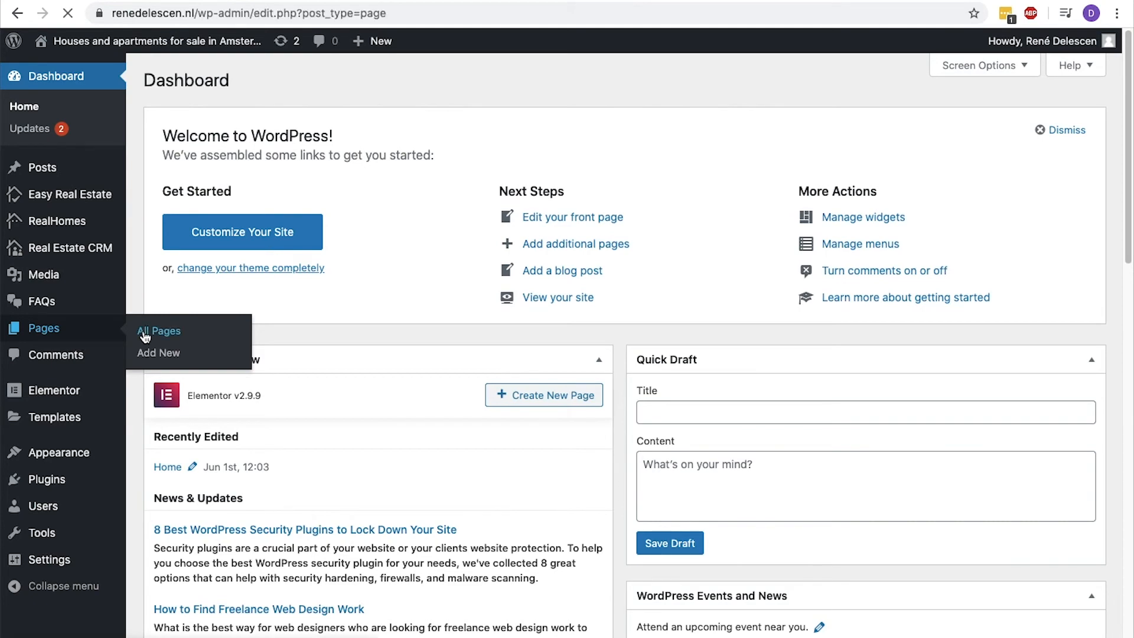
{"action": "scroll", "coordinate": [160, 405], "scroll_direction": "down", "scroll_amount": 3}
{"action": "scroll", "coordinate": [172, 426], "scroll_direction": "down", "scroll_amount": 5}
{"action": "left_click", "coordinate": [212, 435]}
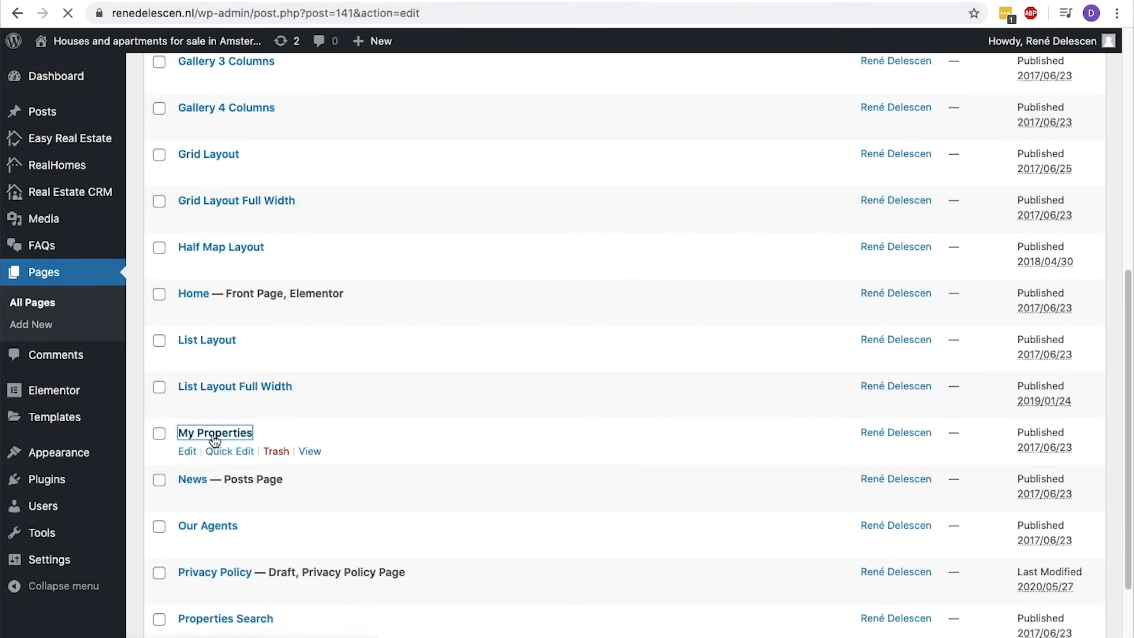
{"action": "left_click", "coordinate": [378, 193]}
{"action": "right_click", "coordinate": [363, 152]}
{"action": "left_click", "coordinate": [414, 230]}
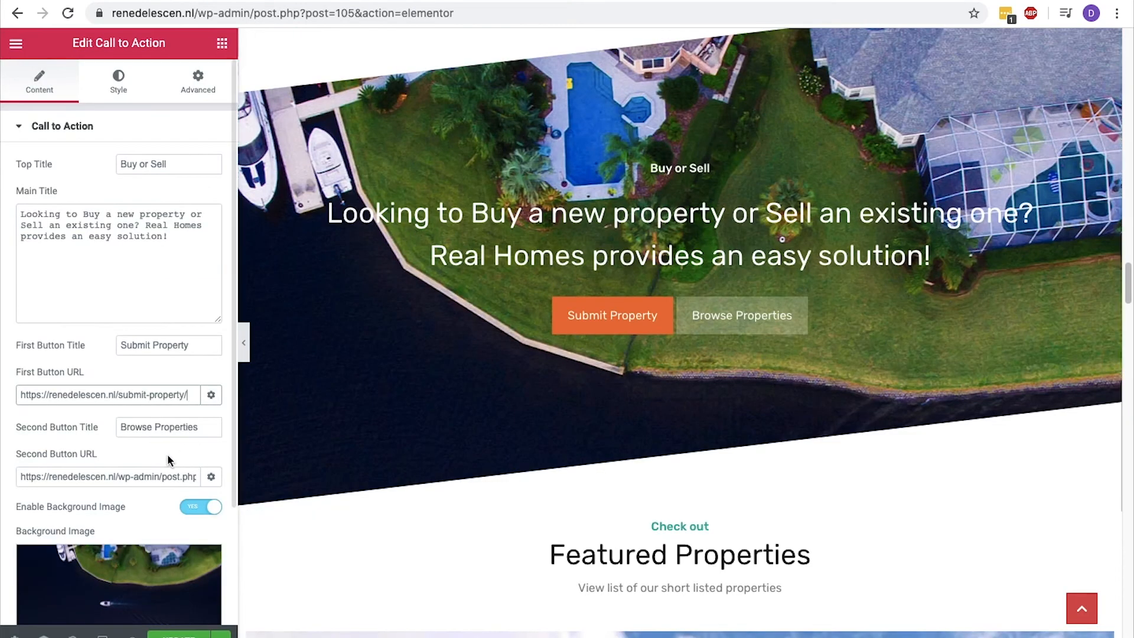
Replace the Browse Properties button's URL with the copied /my-properties/ link and update the homepage.
{"action": "left_click", "coordinate": [167, 477]}
{"action": "key", "text": "super+a"}
{"action": "key", "text": "BackSpace"}
{"action": "key", "text": "super+v"}
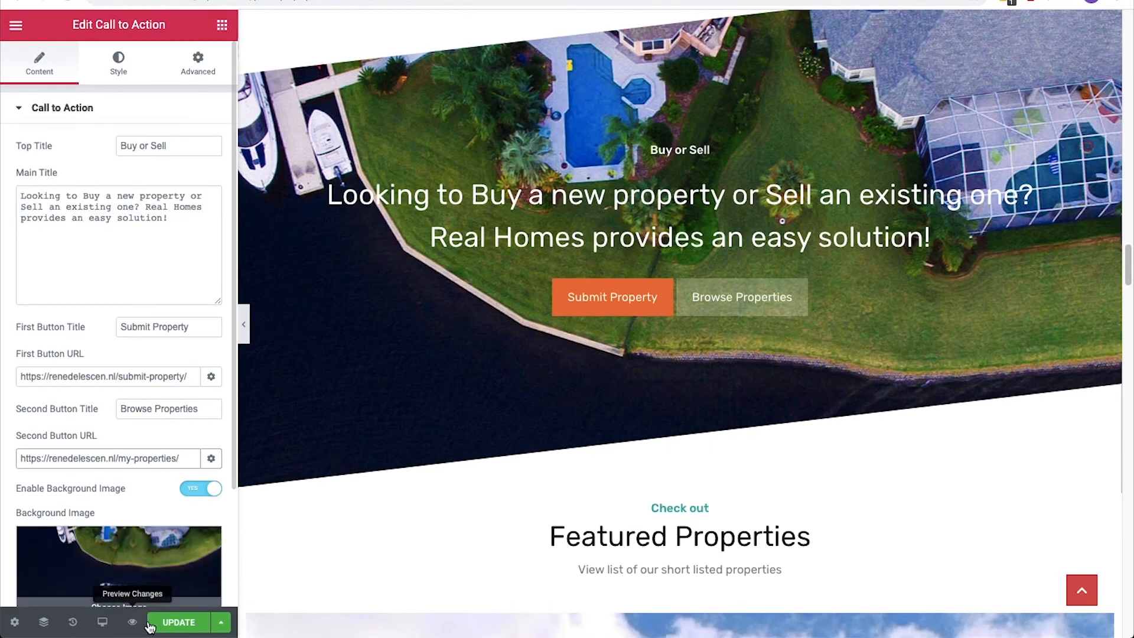
{"action": "left_click", "coordinate": [169, 635]}
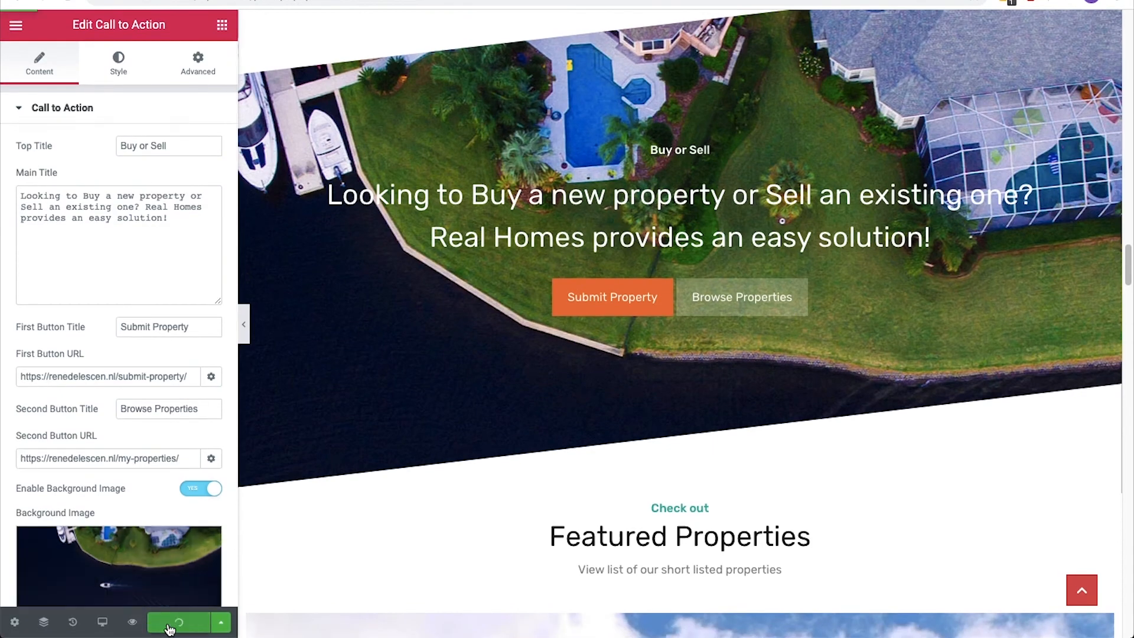
Change the first button title of the "Looking for More?" call to action to "Contact us".
{"action": "scroll", "coordinate": [544, 464], "scroll_direction": "down", "scroll_amount": 20}
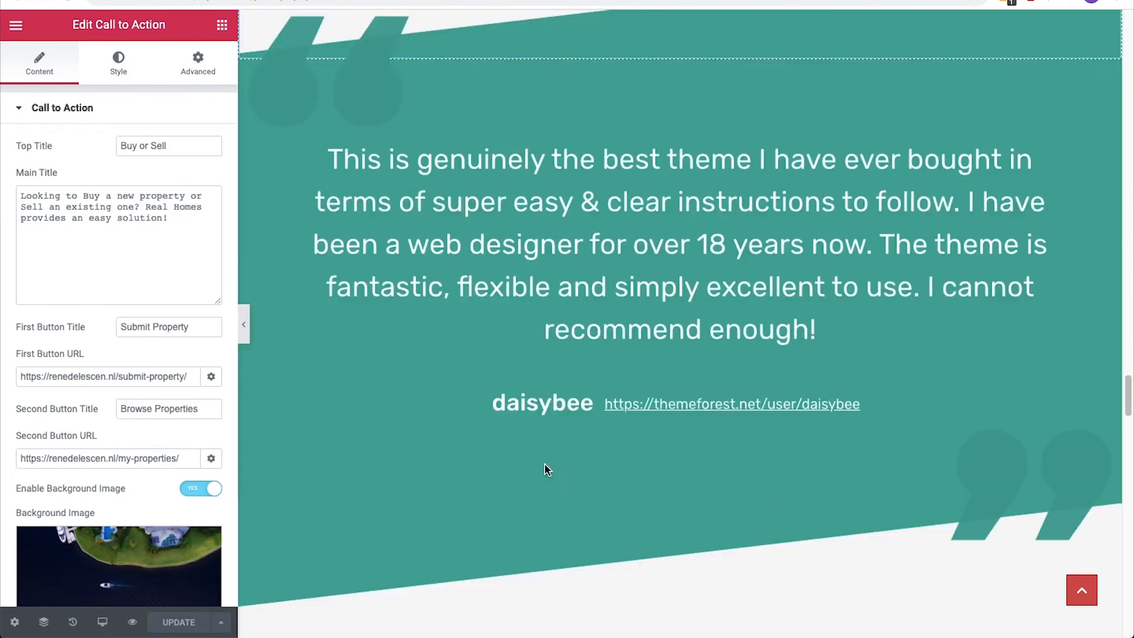
{"action": "scroll", "coordinate": [544, 463], "scroll_direction": "up", "scroll_amount": 4}
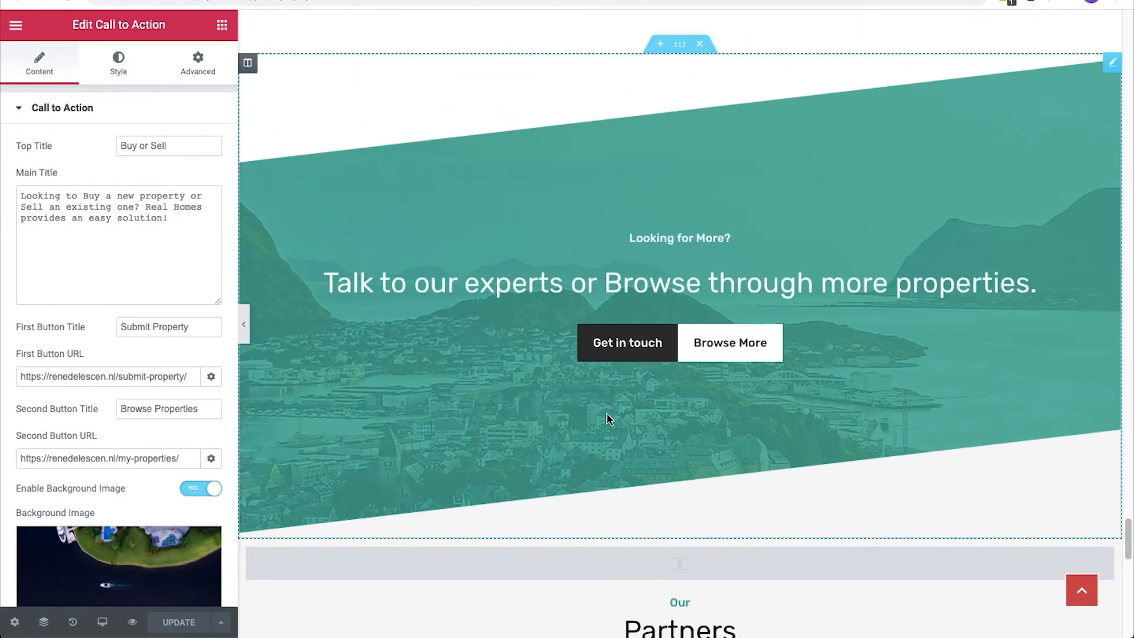
{"action": "left_click", "coordinate": [561, 338]}
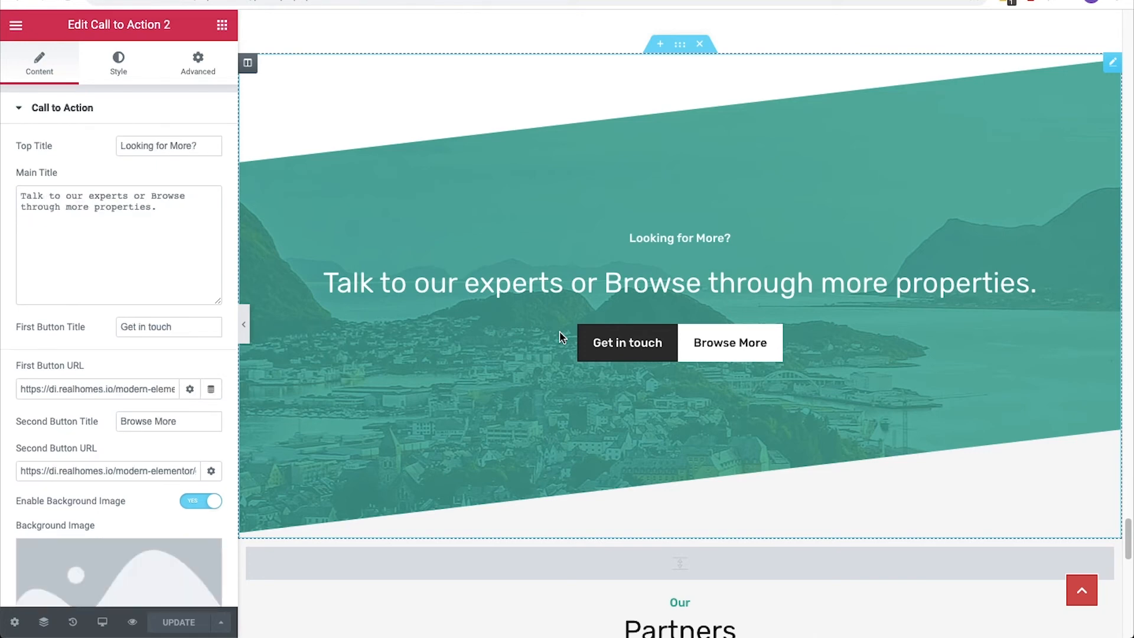
{"action": "triple_click", "coordinate": [205, 329]}
{"action": "type", "text": "Contact us"}
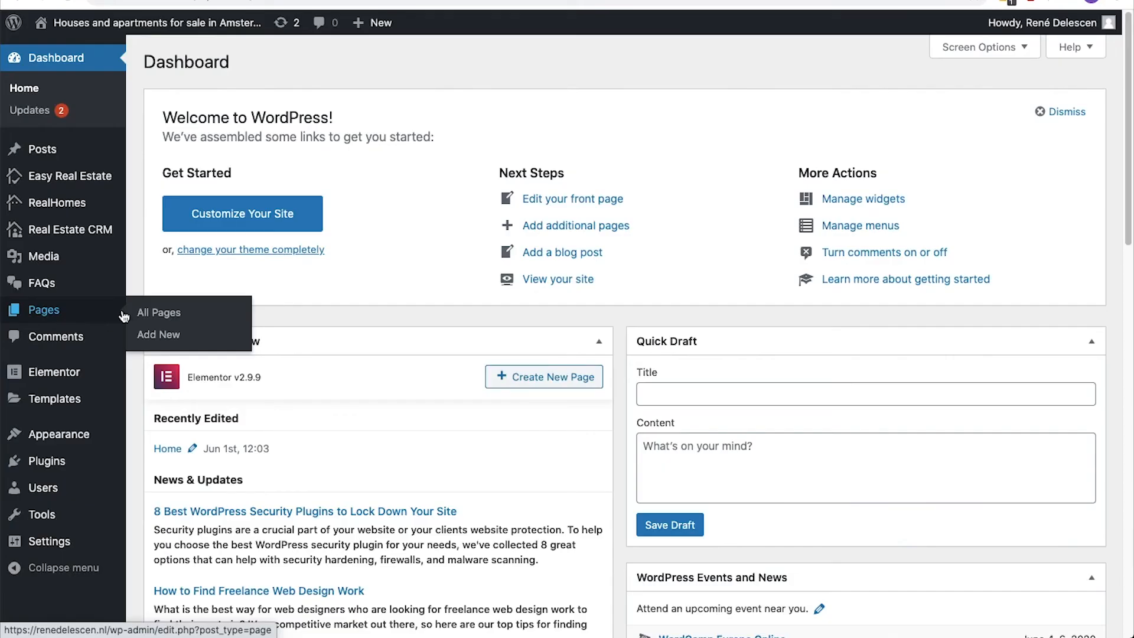
Copy the Contact page's permalink and use it to replace the "Contact us" button's URL.
{"action": "left_click", "coordinate": [147, 313]}
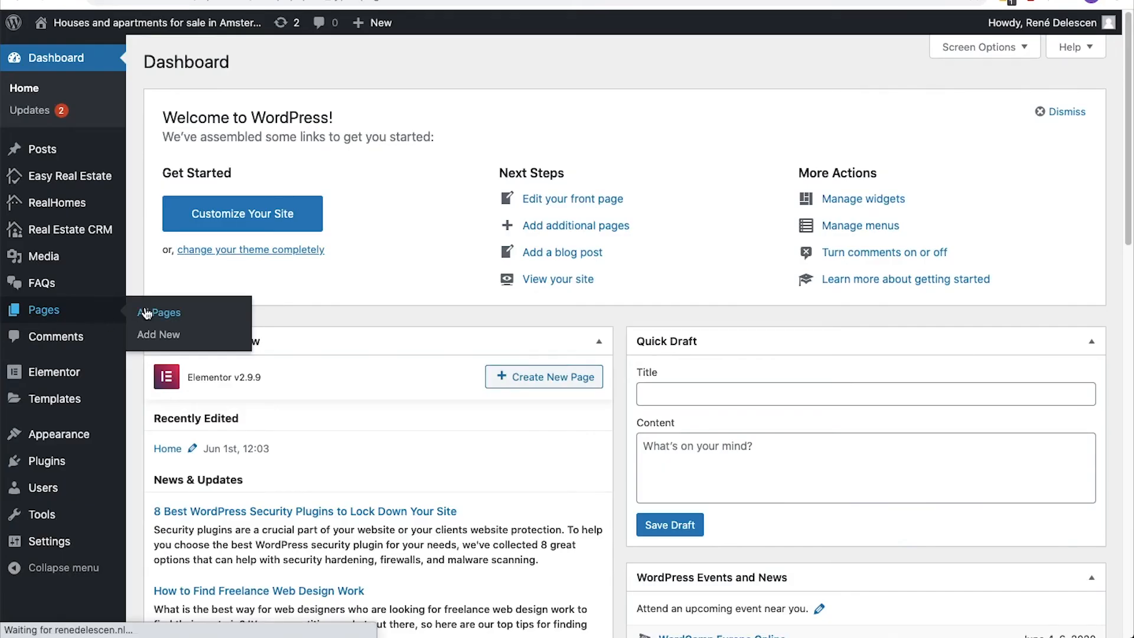
{"action": "left_click", "coordinate": [204, 280]}
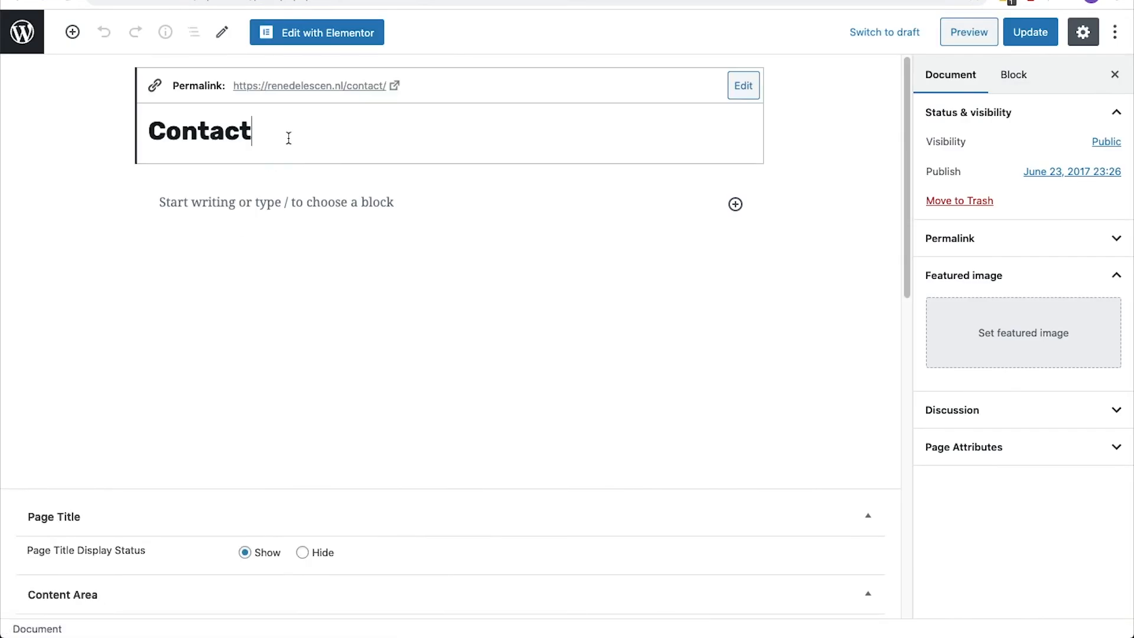
{"action": "right_click", "coordinate": [303, 86]}
{"action": "left_click", "coordinate": [345, 164]}
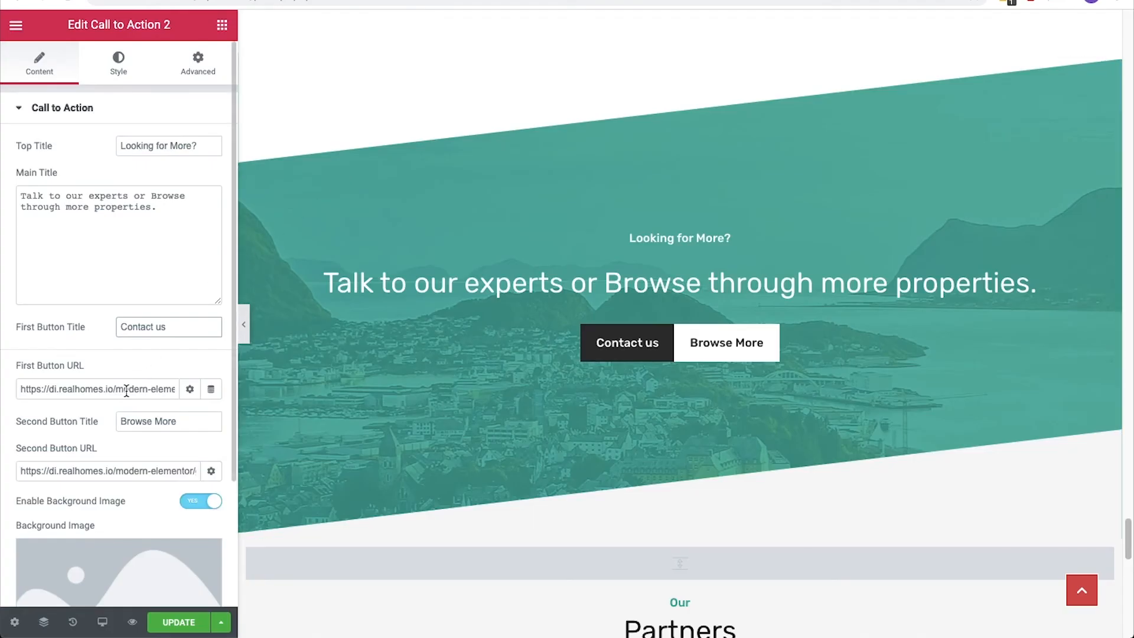
{"action": "left_click", "coordinate": [127, 389]}
{"action": "key", "text": "ctrl+a"}
{"action": "key", "text": "BackSpace"}
{"action": "key", "text": "ctrl+v"}
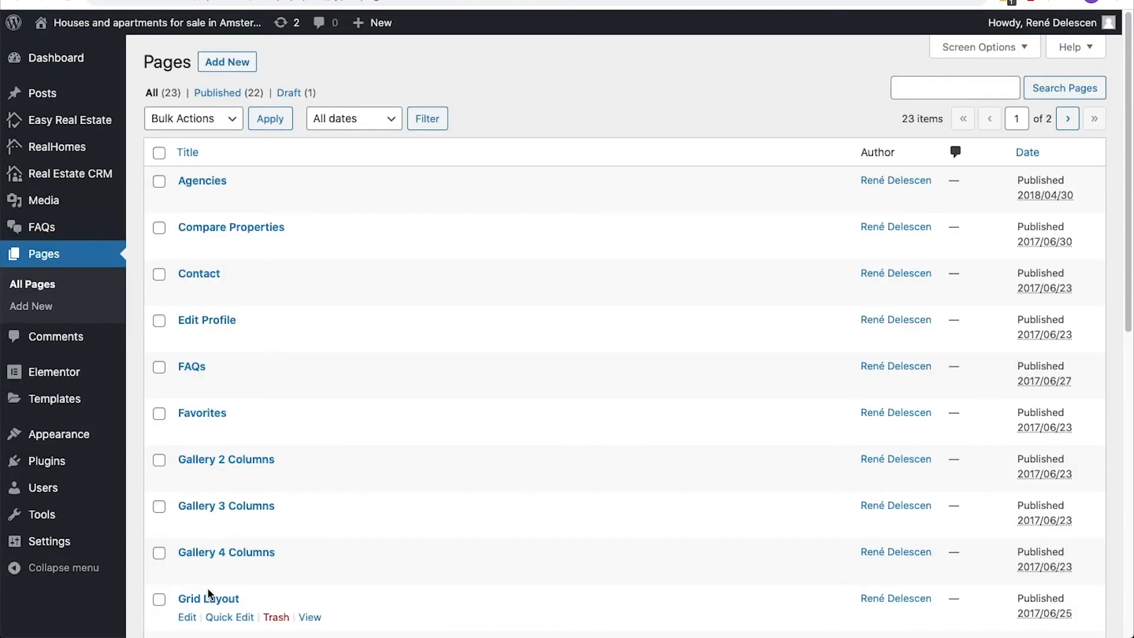
Set the Browse More button's URL to the Grid Layout page's permalink and update the homepage.
{"action": "left_click", "coordinate": [209, 600]}
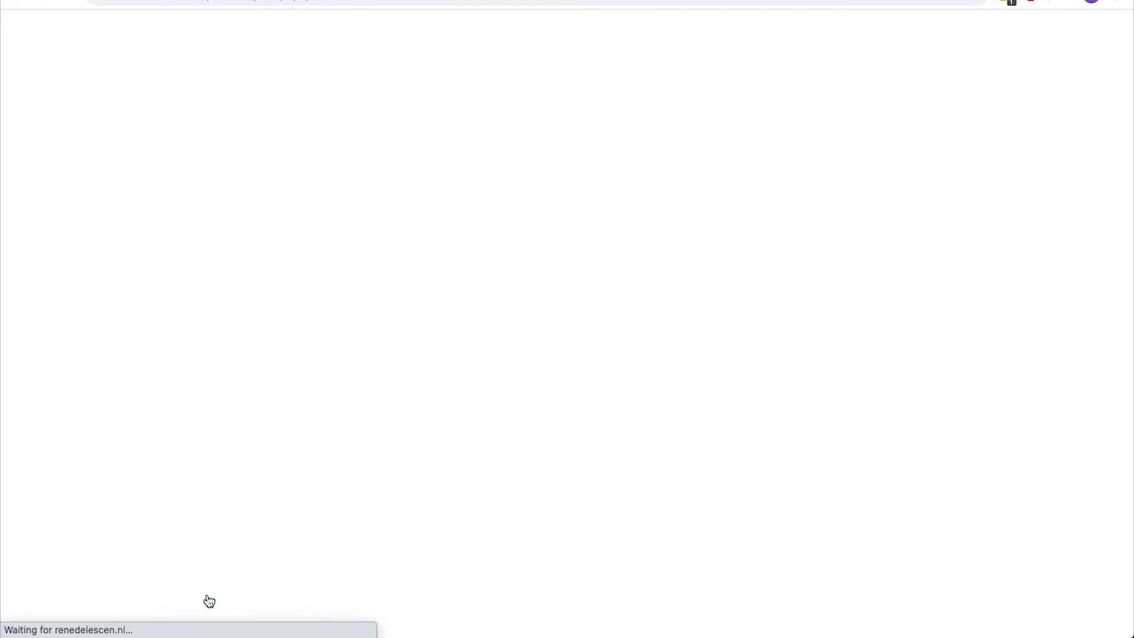
{"action": "left_click_drag", "start_coordinate": [395, 83], "coordinate": [233, 84]}
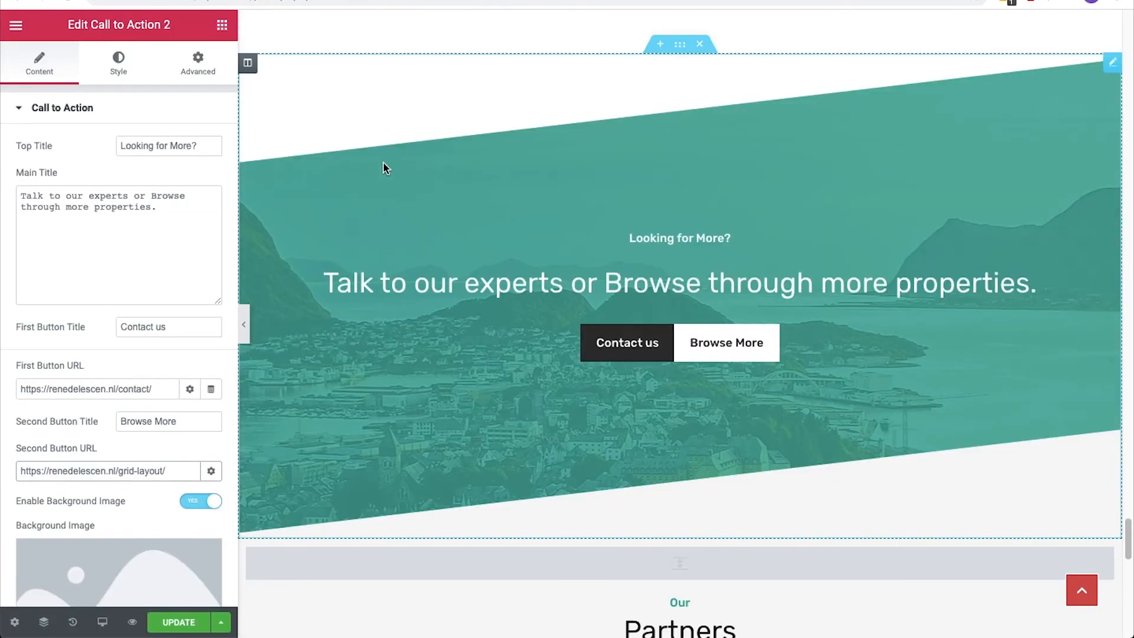
{"action": "left_click", "coordinate": [187, 622]}
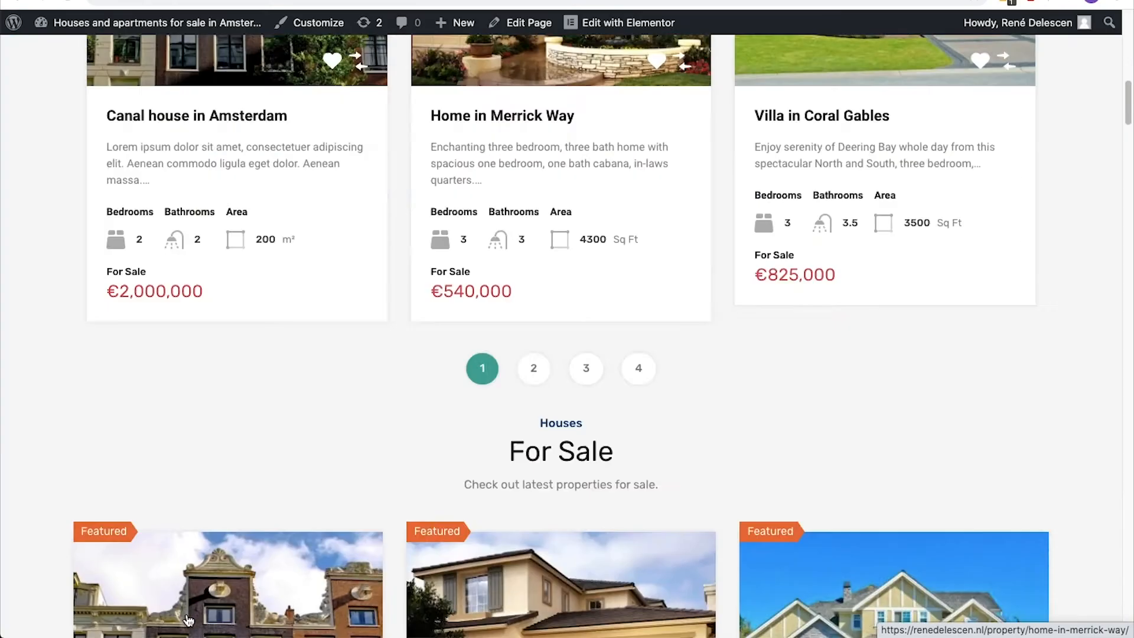
Check the Submit Property and Browse More buttons in both call-to-action sections on the live homepage.
{"action": "scroll", "coordinate": [184, 615], "scroll_direction": "down", "scroll_amount": 10}
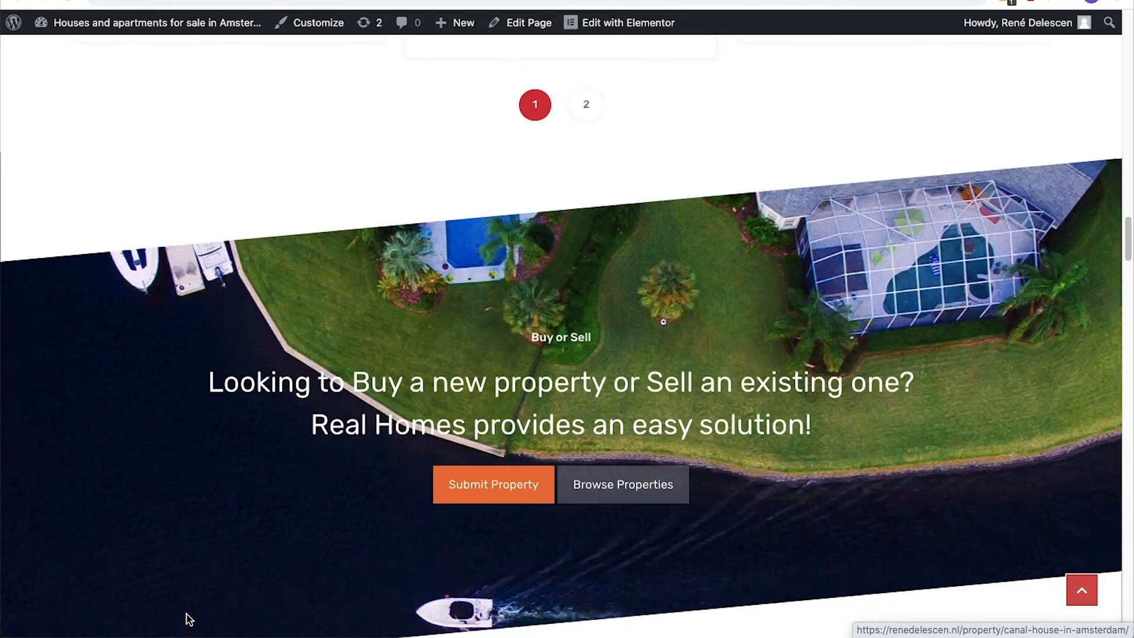
{"action": "left_click", "coordinate": [496, 381]}
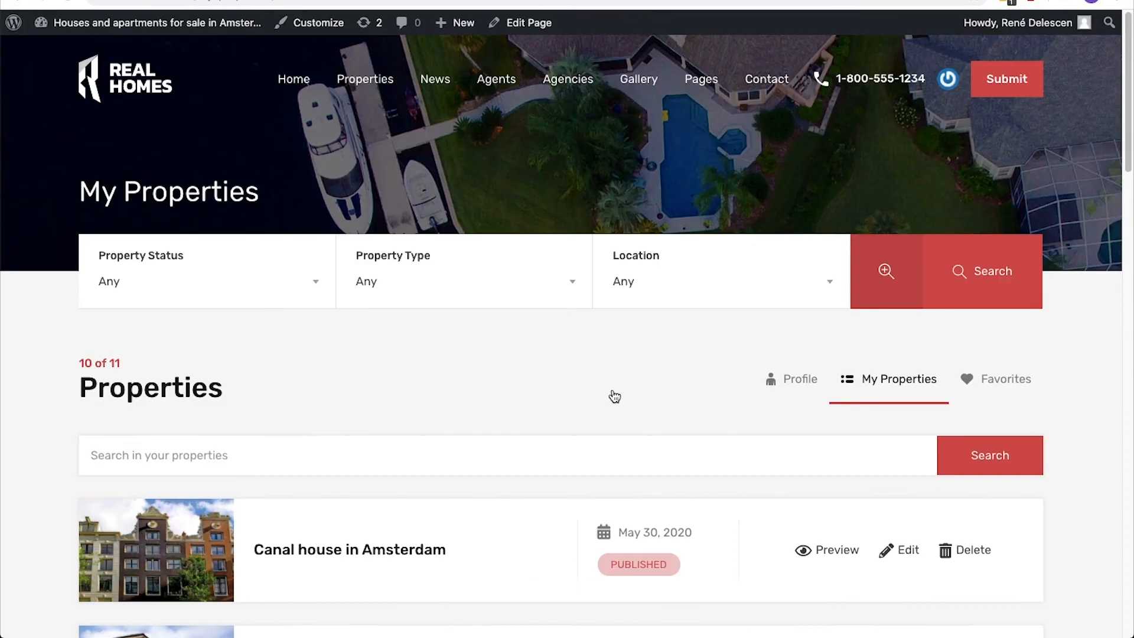
{"action": "scroll", "coordinate": [615, 397], "scroll_direction": "down", "scroll_amount": 10}
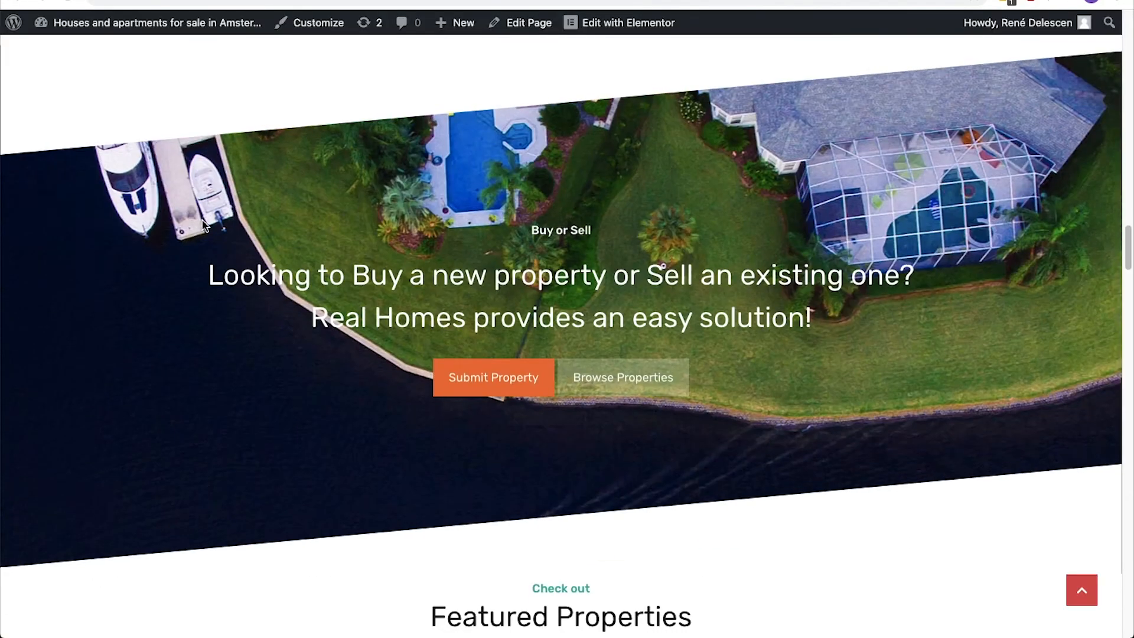
{"action": "scroll", "coordinate": [202, 219], "scroll_direction": "down", "scroll_amount": 15}
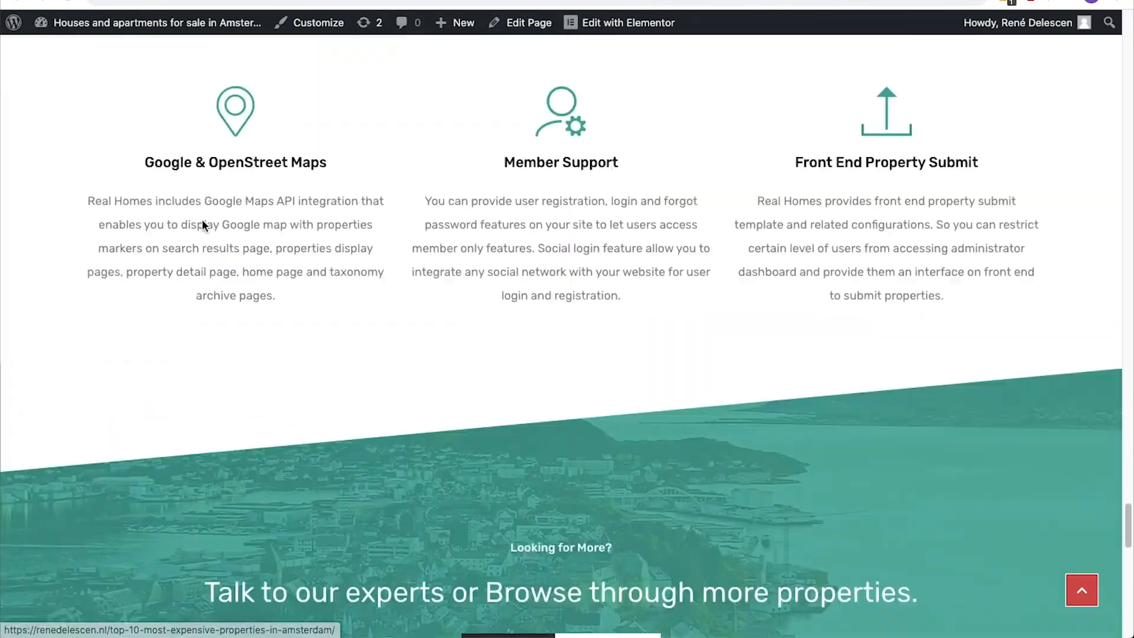
{"action": "left_click", "coordinate": [589, 290]}
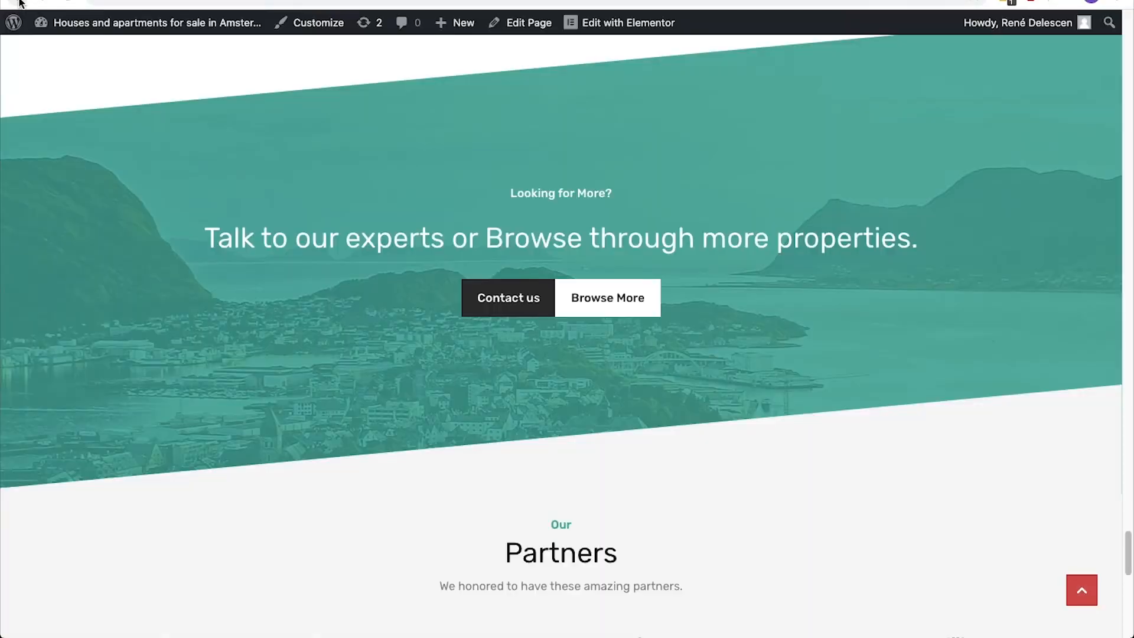
Edit the Contact page and replace the Contact Form Email in its contact form settings with the recipient's email address.
{"action": "left_click", "coordinate": [493, 311]}
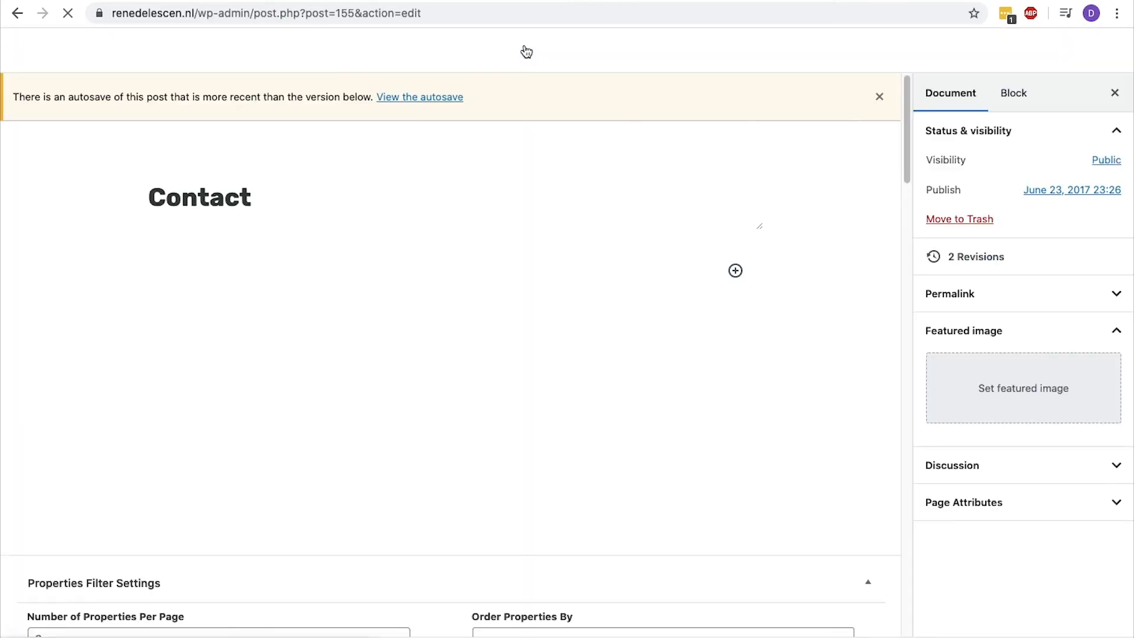
{"action": "scroll", "coordinate": [497, 178], "scroll_direction": "down", "scroll_amount": 10}
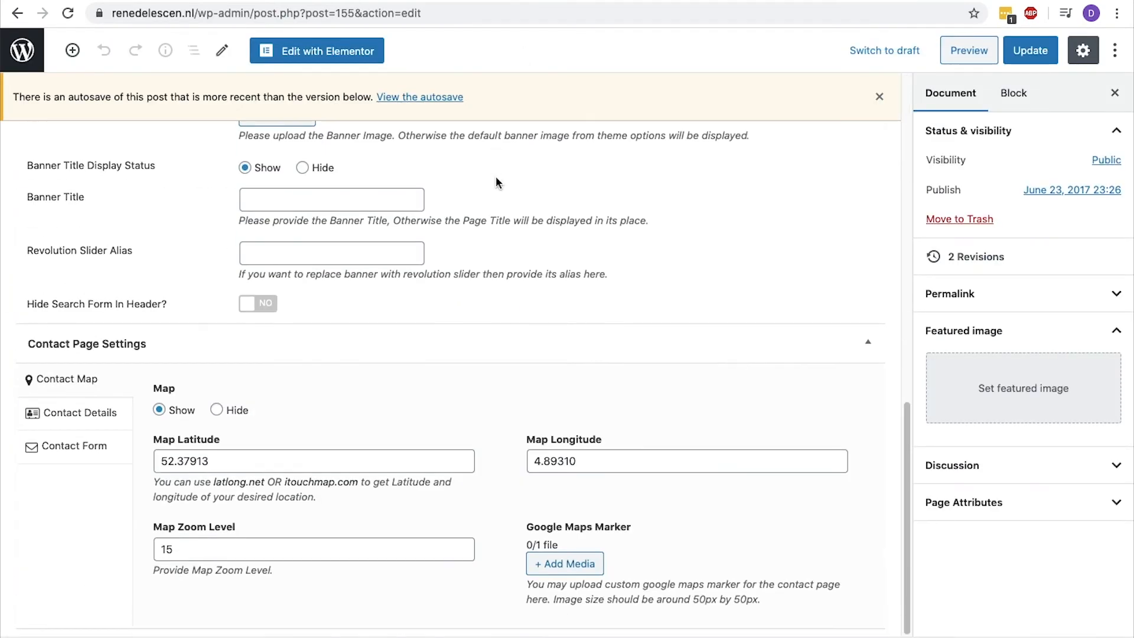
{"action": "left_click", "coordinate": [72, 417]}
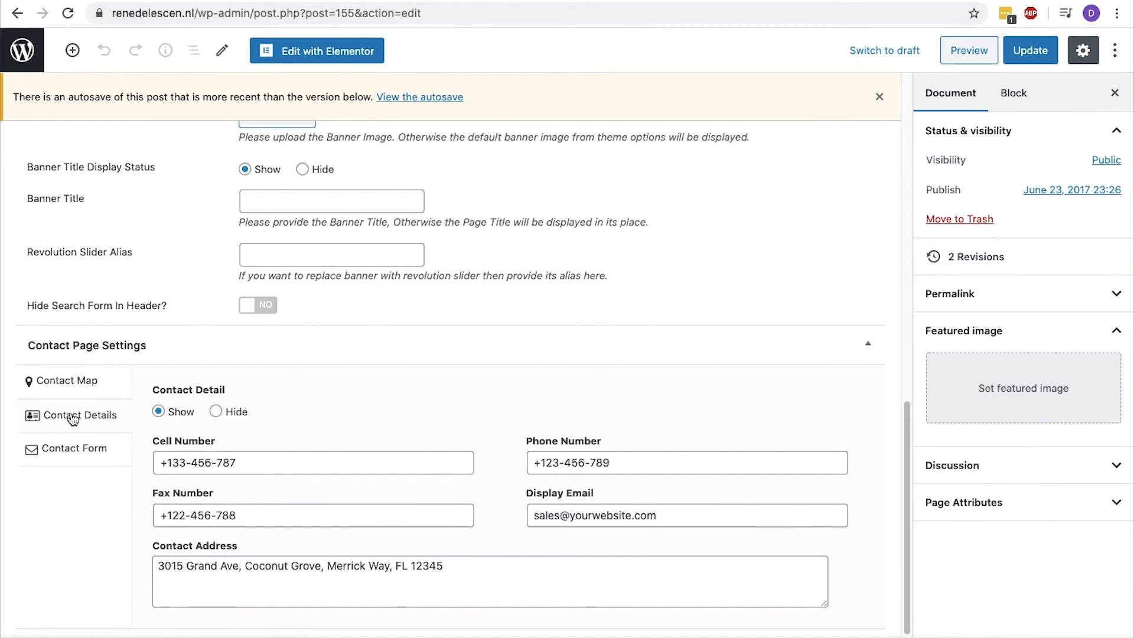
{"action": "left_click", "coordinate": [74, 448]}
{"action": "left_click", "coordinate": [356, 514]}
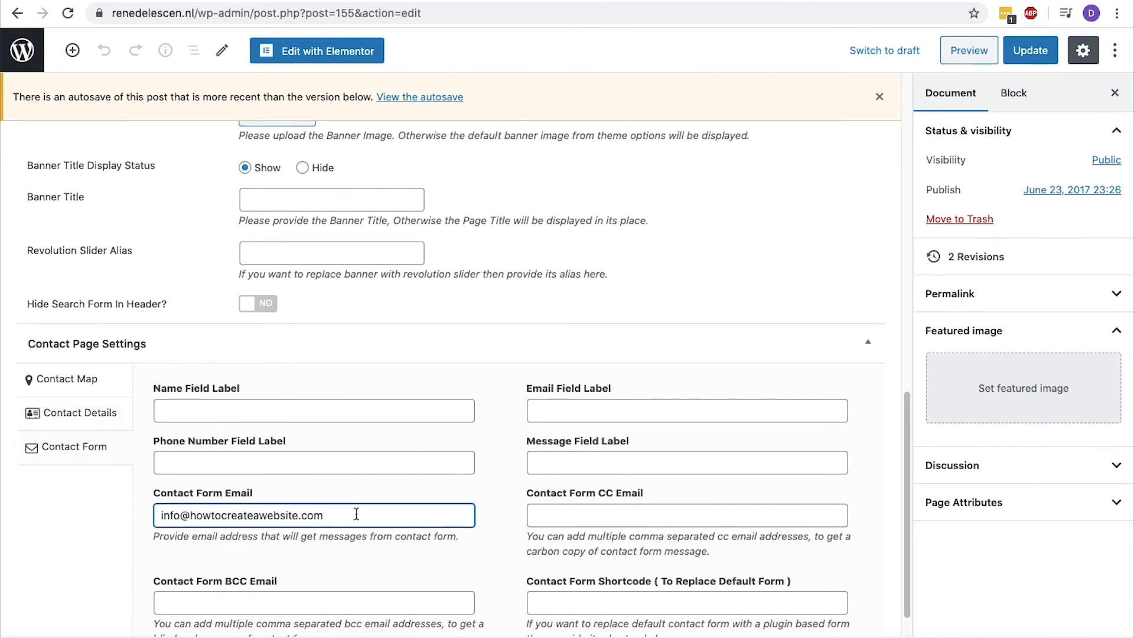
{"action": "key", "text": "super+a"}
{"action": "key", "text": "BackSpace"}
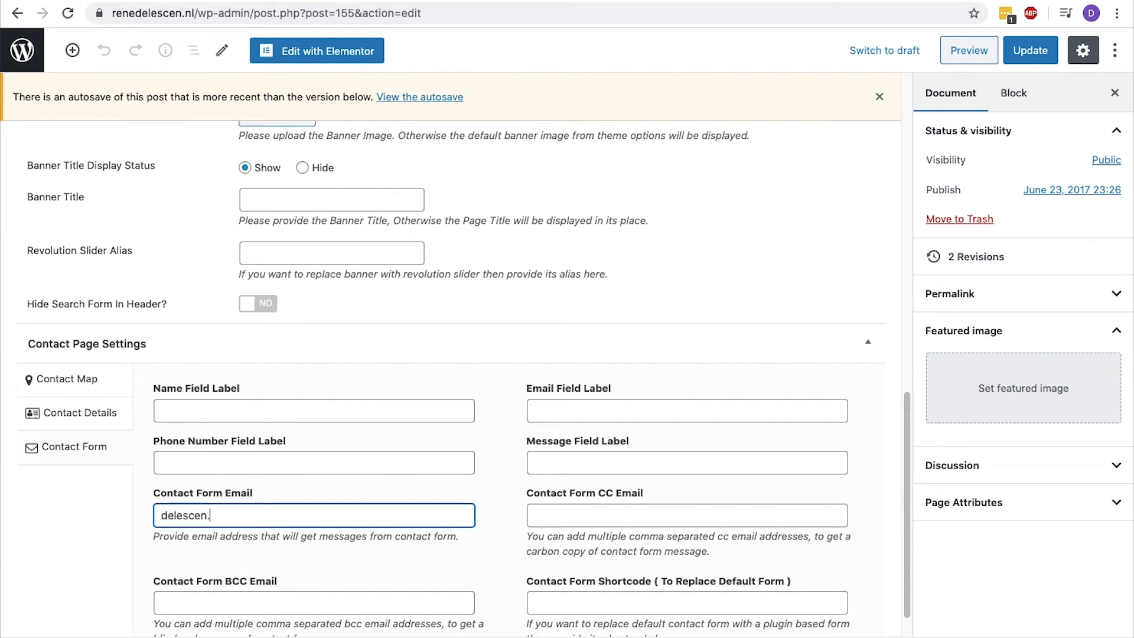
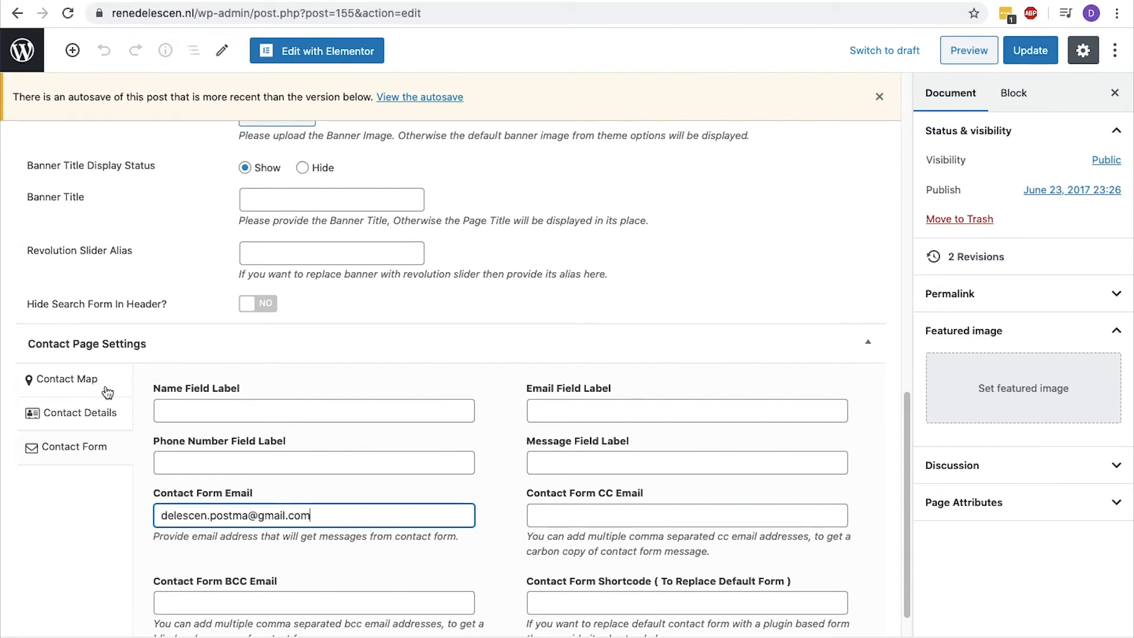
Open the Contact page's map settings and look up "elizabeth cady stantonplein" on OpenStreetMap.
{"action": "left_click", "coordinate": [75, 375]}
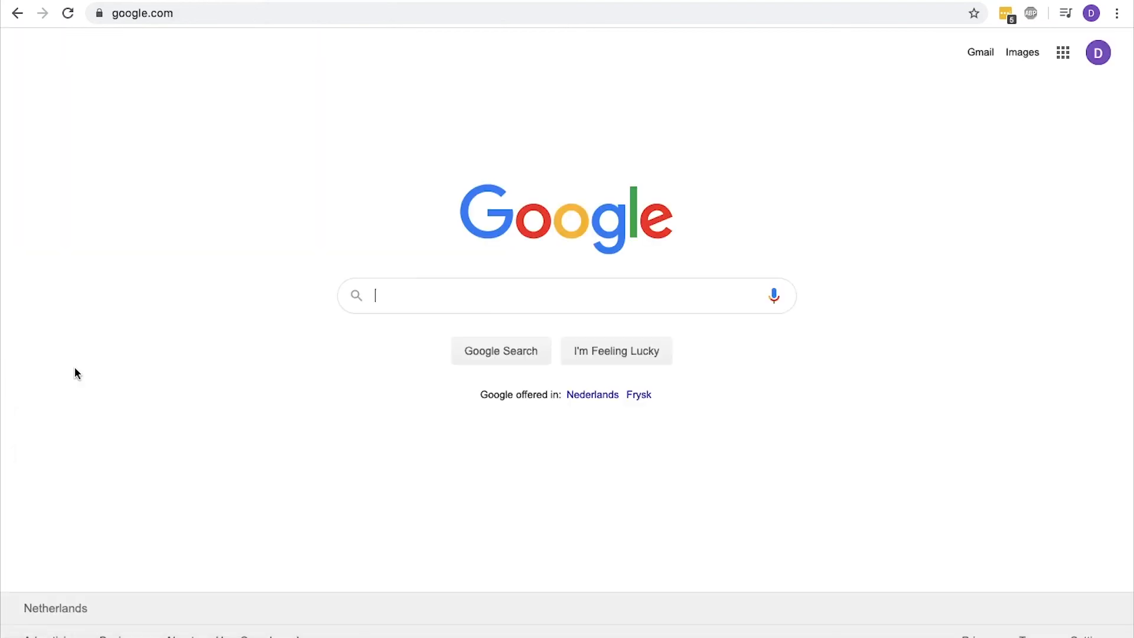
{"action": "type", "text": "openstreetmao"}
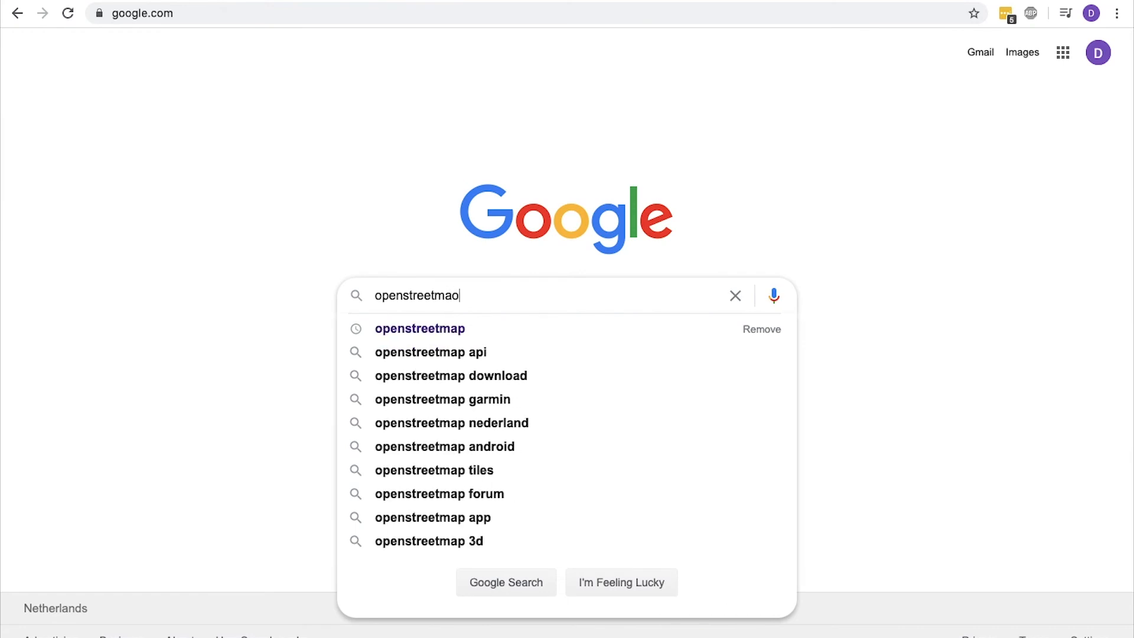
{"action": "key", "text": "Down"}
{"action": "key", "text": "Return"}
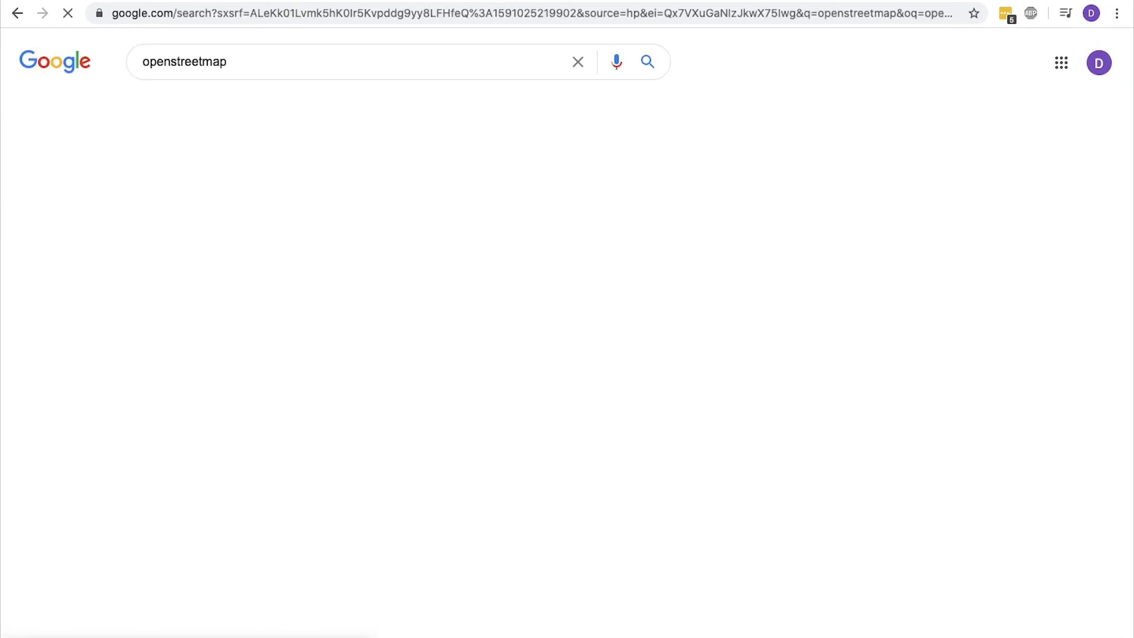
{"action": "left_click", "coordinate": [190, 193]}
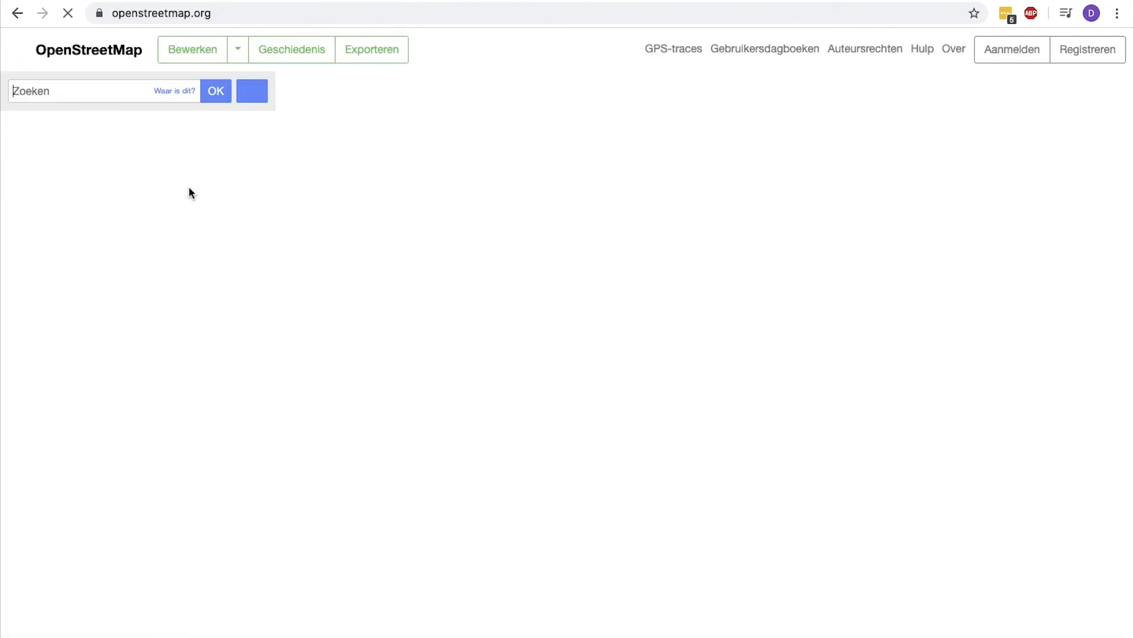
{"action": "type", "text": "elizabeth cady stantonplein"}
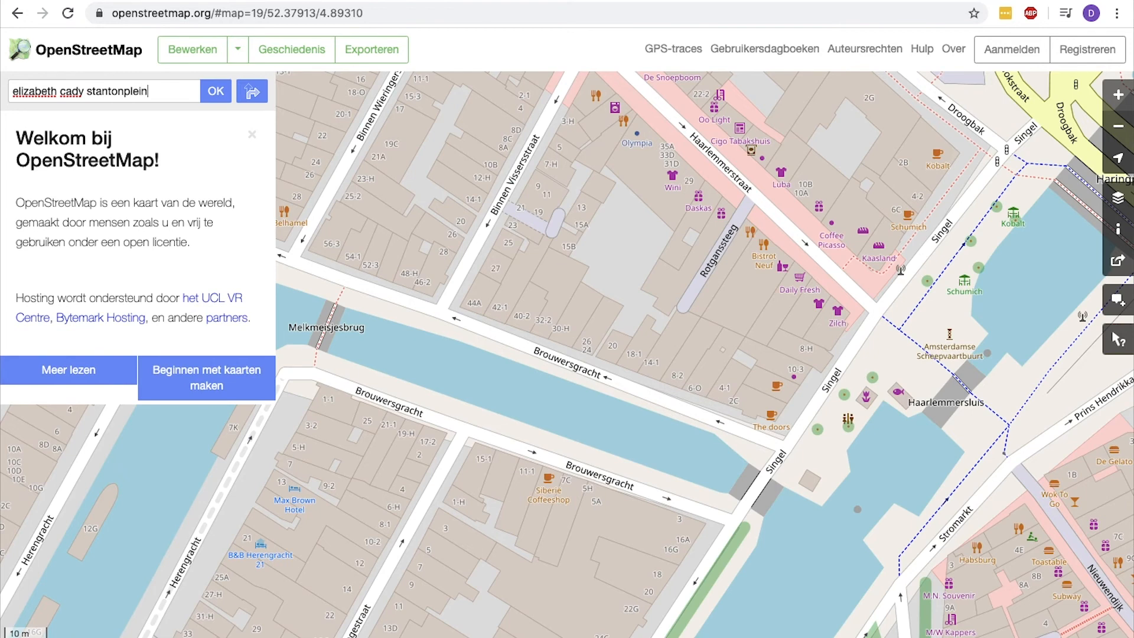
{"action": "left_click", "coordinate": [218, 93]}
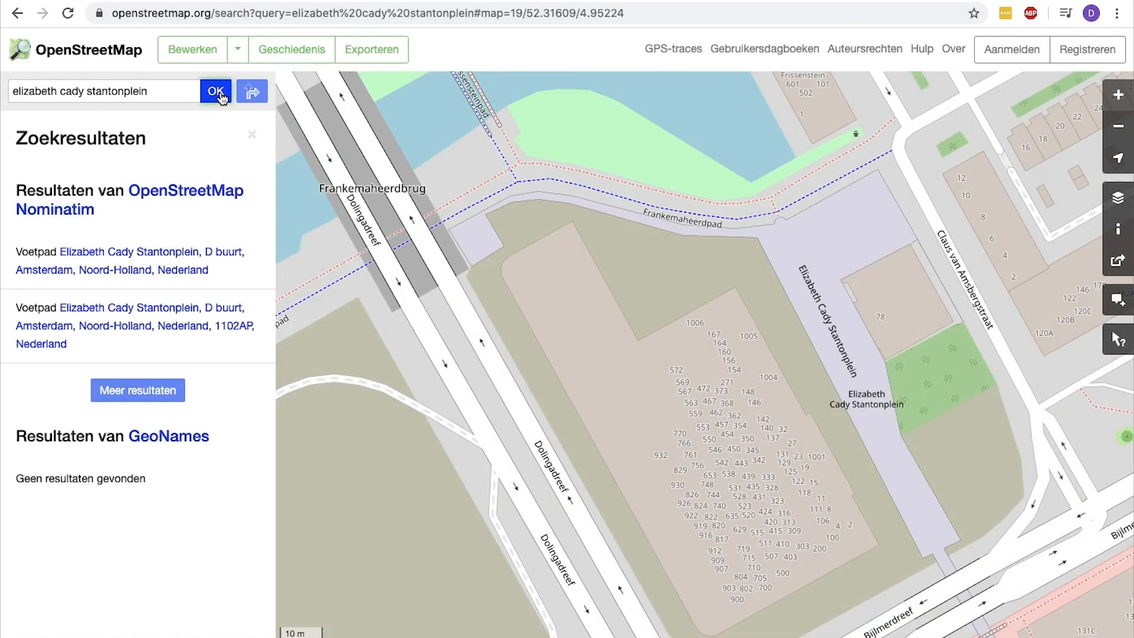
Copy the latitude 52.31609 from the OpenStreetMap address and use it to replace the Contact page's Map Latitude.
{"action": "left_click_drag", "start_coordinate": [539, 12], "coordinate": [574, 8]}
{"action": "left_click_drag", "start_coordinate": [643, 10], "coordinate": [595, 12]}
{"action": "key", "text": "super+c"}
{"action": "key", "text": "ctrl+shift+Tab"}
{"action": "double_click", "coordinate": [264, 453]}
{"action": "key", "text": "super+v"}
Replace the Map Longitude with 4.95224 copied from the OpenStreetMap address and update the Contact page.
{"action": "key", "text": "ctrl+Tab"}
{"action": "left_click_drag", "start_coordinate": [691, 13], "coordinate": [650, 14]}
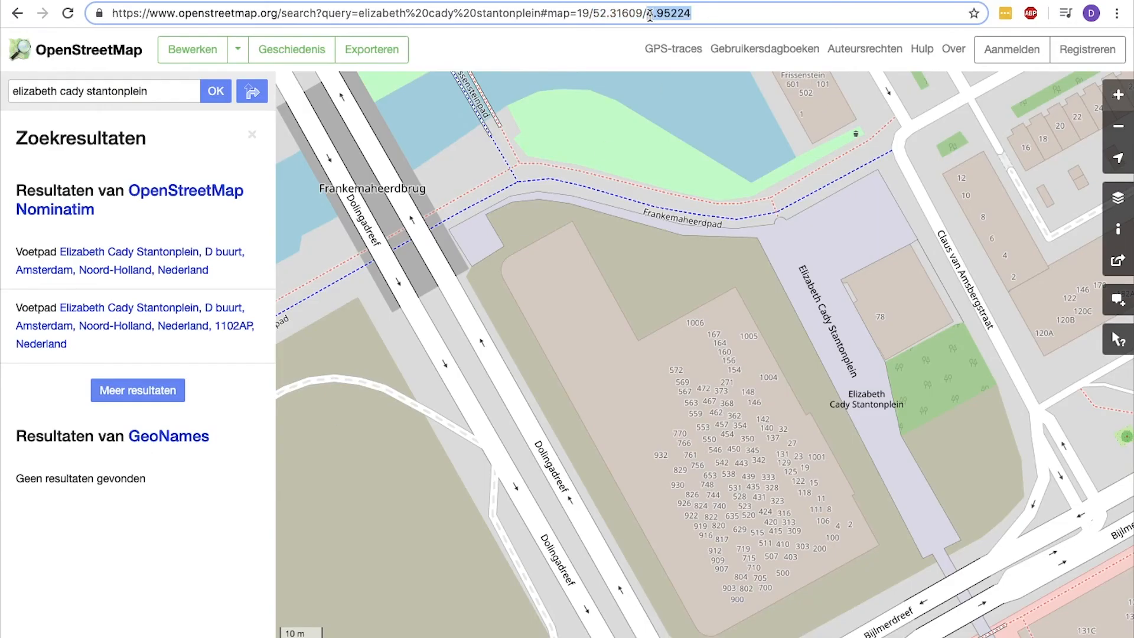
{"action": "key", "text": "super+c"}
{"action": "key", "text": "ctrl+shift+Tab"}
{"action": "key", "text": "Tab"}
{"action": "key", "text": "Tab"}
{"action": "key", "text": "shift+Tab"}
{"action": "key", "text": "super+v"}
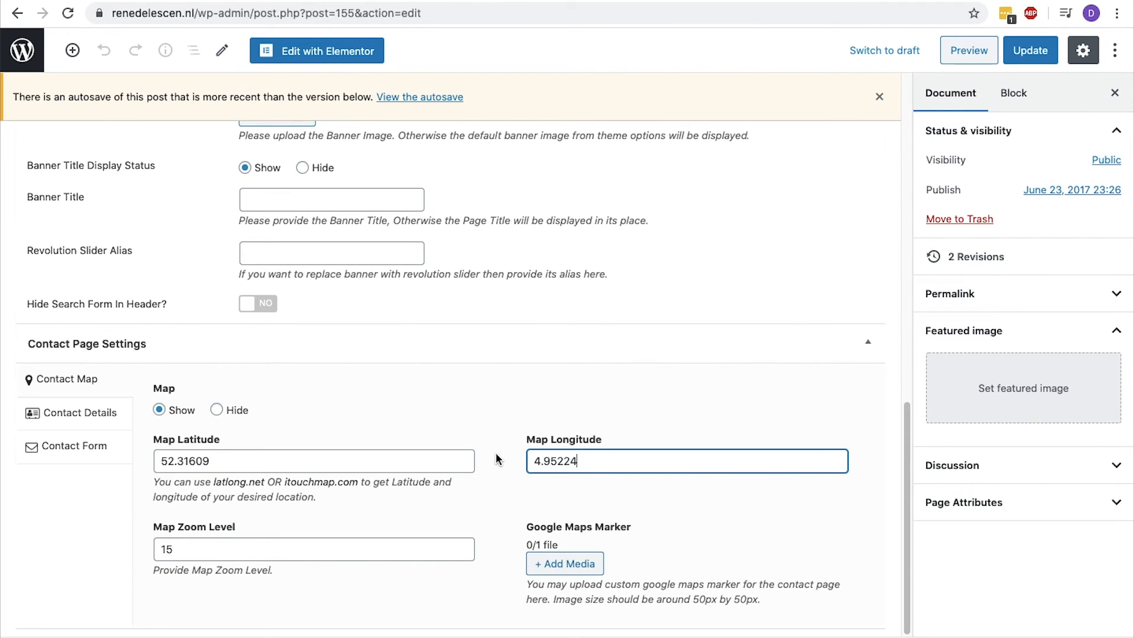
{"action": "left_click", "coordinate": [1047, 54]}
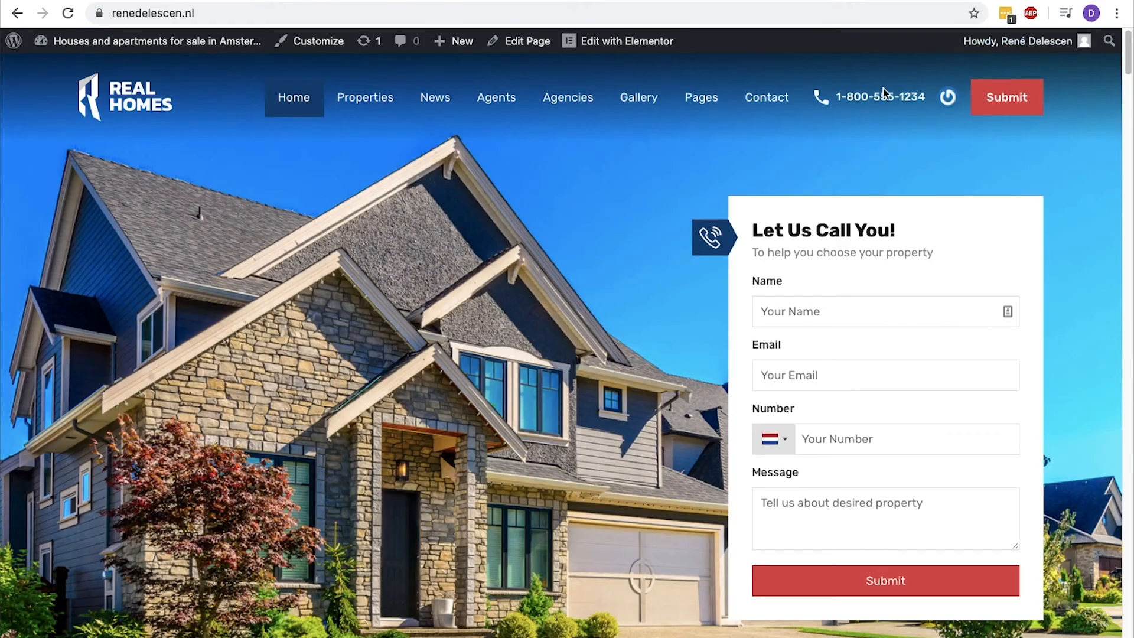
View the live Contact page and check its contact details, form and map location.
{"action": "left_click", "coordinate": [767, 98]}
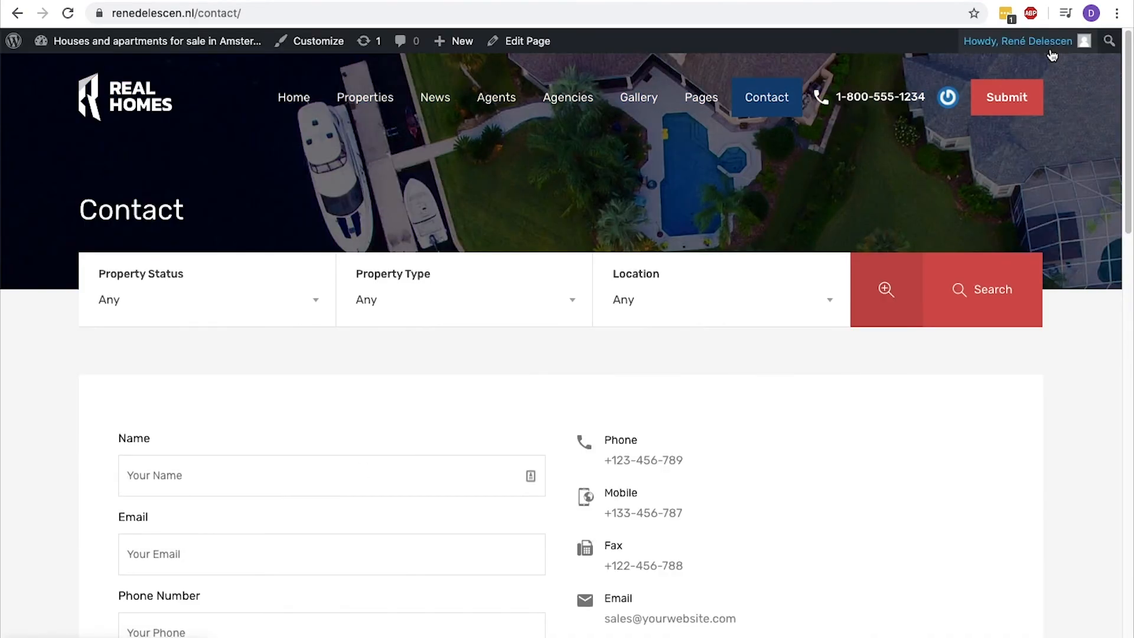
{"action": "scroll", "coordinate": [532, 472], "scroll_direction": "down", "scroll_amount": 8}
{"action": "scroll", "coordinate": [411, 440], "scroll_direction": "down", "scroll_amount": 5}
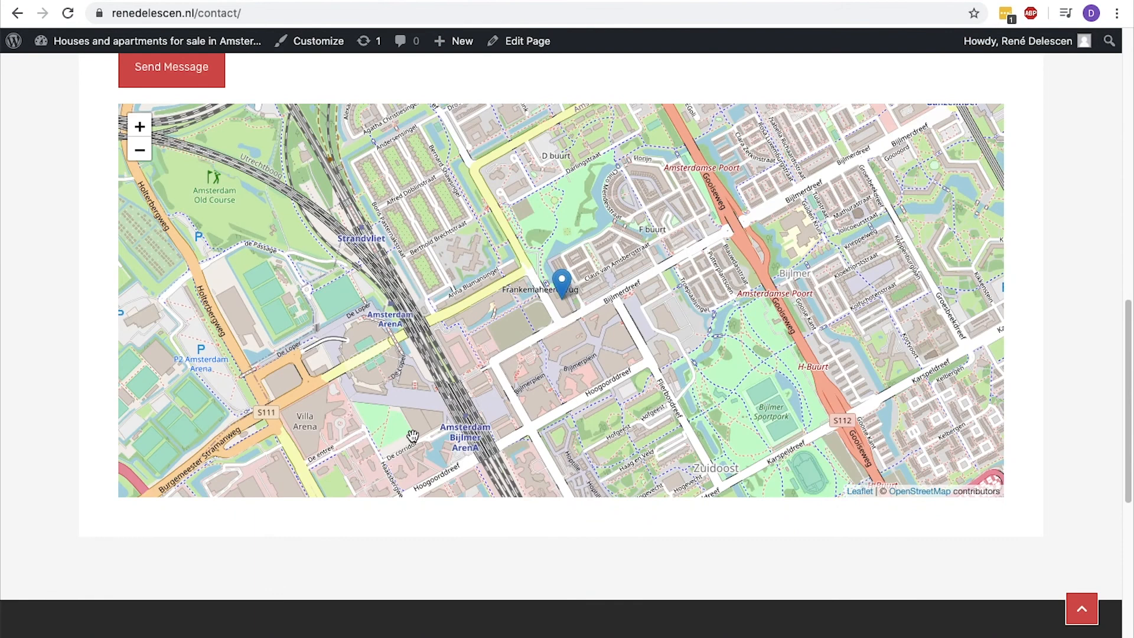
{"action": "left_click_drag", "start_coordinate": [1128, 354], "coordinate": [1116, 185]}
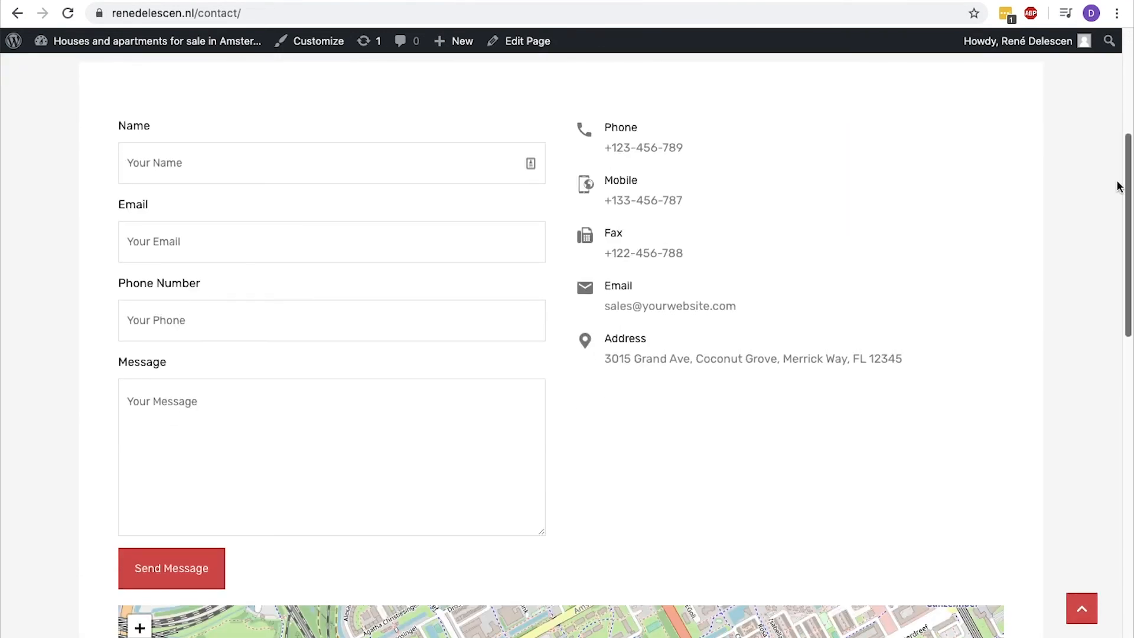
Fill in the contact form with a name, email, phone number and the message "Hello", and send it.
{"action": "left_click", "coordinate": [271, 182]}
{"action": "left_click", "coordinate": [222, 222]}
{"action": "left_click", "coordinate": [223, 239]}
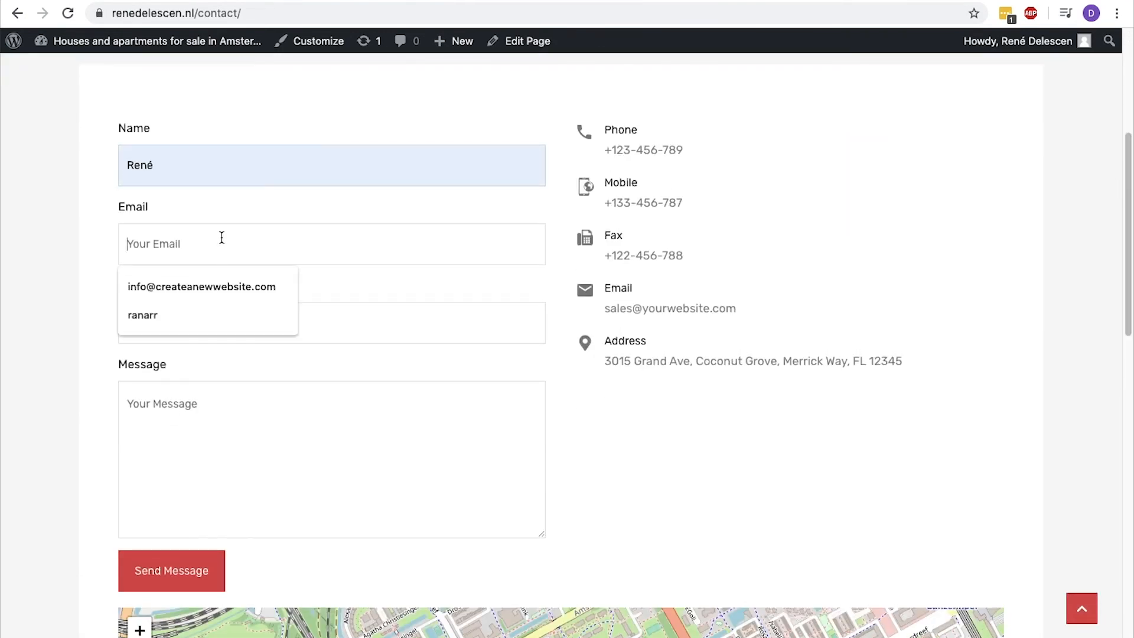
{"action": "left_click", "coordinate": [211, 288]}
{"action": "left_click", "coordinate": [207, 316]}
{"action": "type", "text": "061234567"}
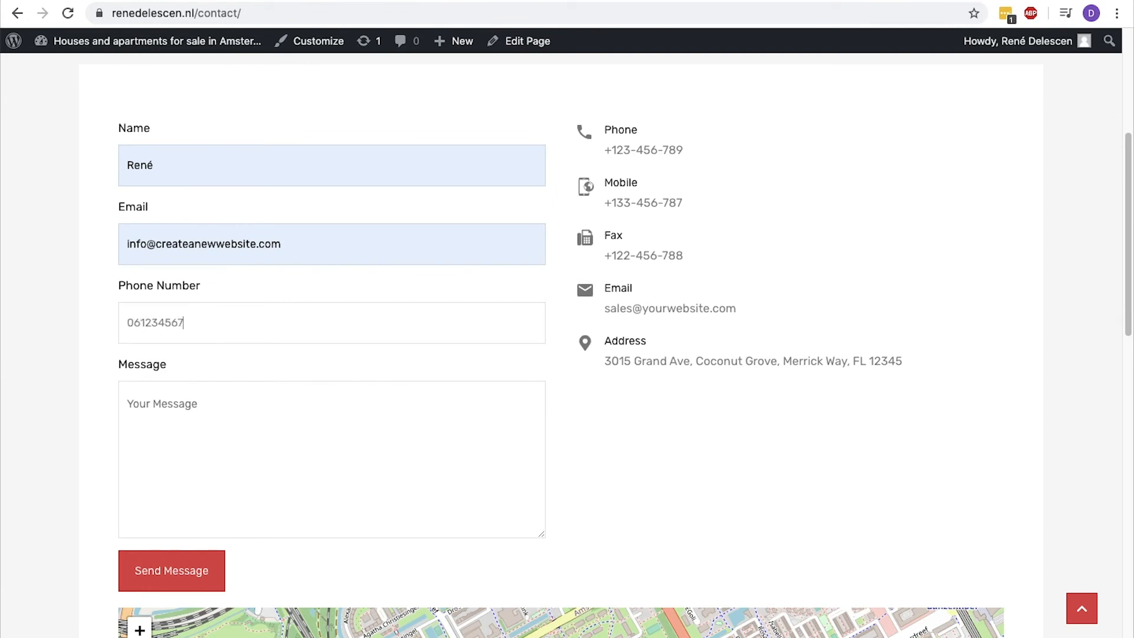
{"action": "left_click", "coordinate": [212, 403]}
{"action": "type", "text": "Hello"}
{"action": "left_click", "coordinate": [188, 570]}
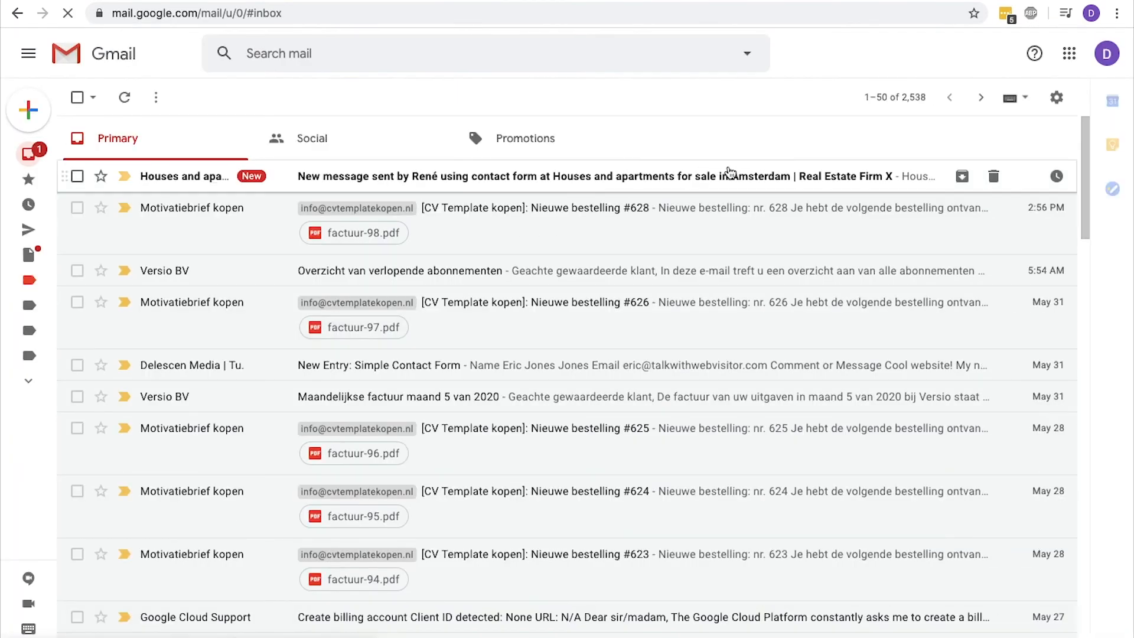
Switch to Gmail and read the email received from the website's contact form.
{"action": "left_click", "coordinate": [726, 175]}
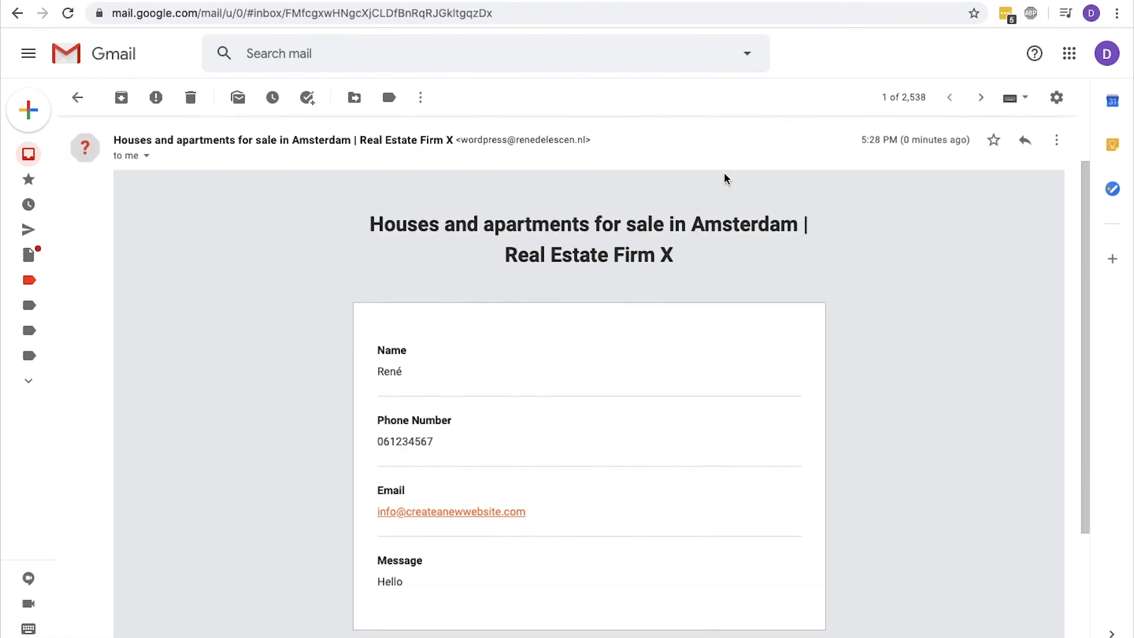
{"action": "scroll", "coordinate": [727, 178], "scroll_direction": "down", "scroll_amount": 3}
{"action": "scroll", "coordinate": [727, 178], "scroll_direction": "up", "scroll_amount": 3}
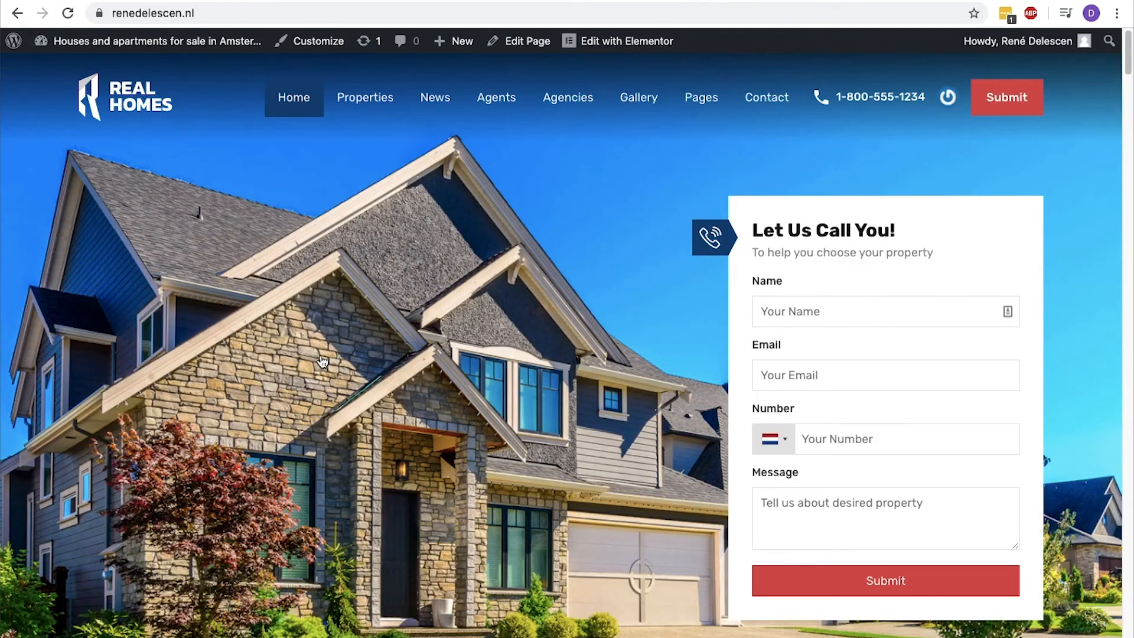
Open the Canal house in Amsterdam listing from the homepage and fill in the agent form's name, email and phone fields.
{"action": "scroll", "coordinate": [321, 355], "scroll_direction": "down", "scroll_amount": 10}
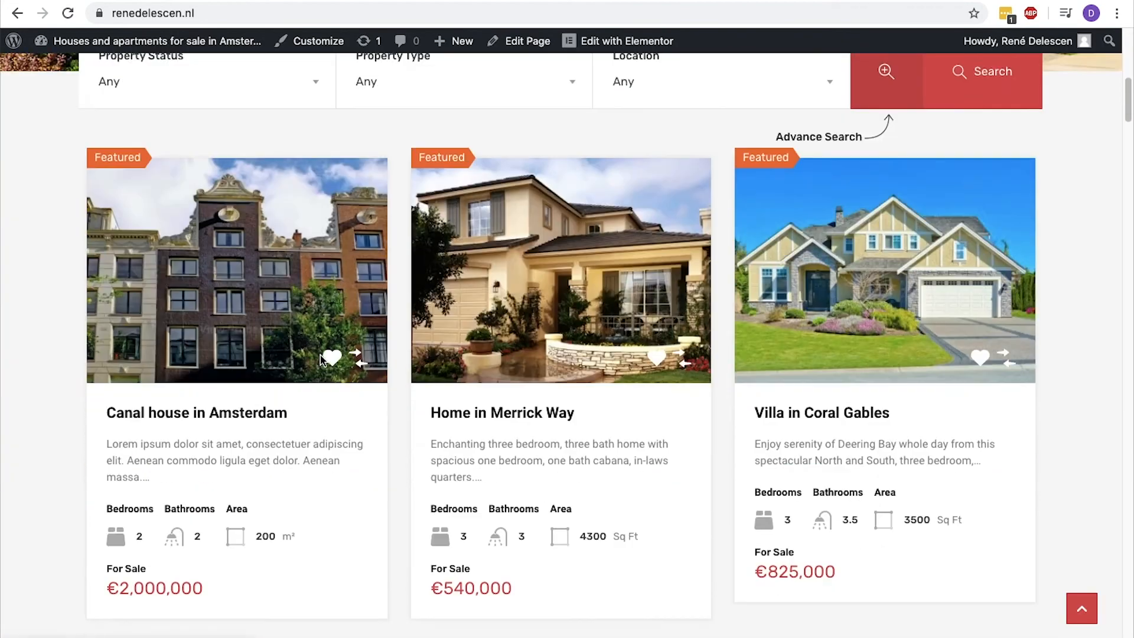
{"action": "left_click", "coordinate": [279, 267]}
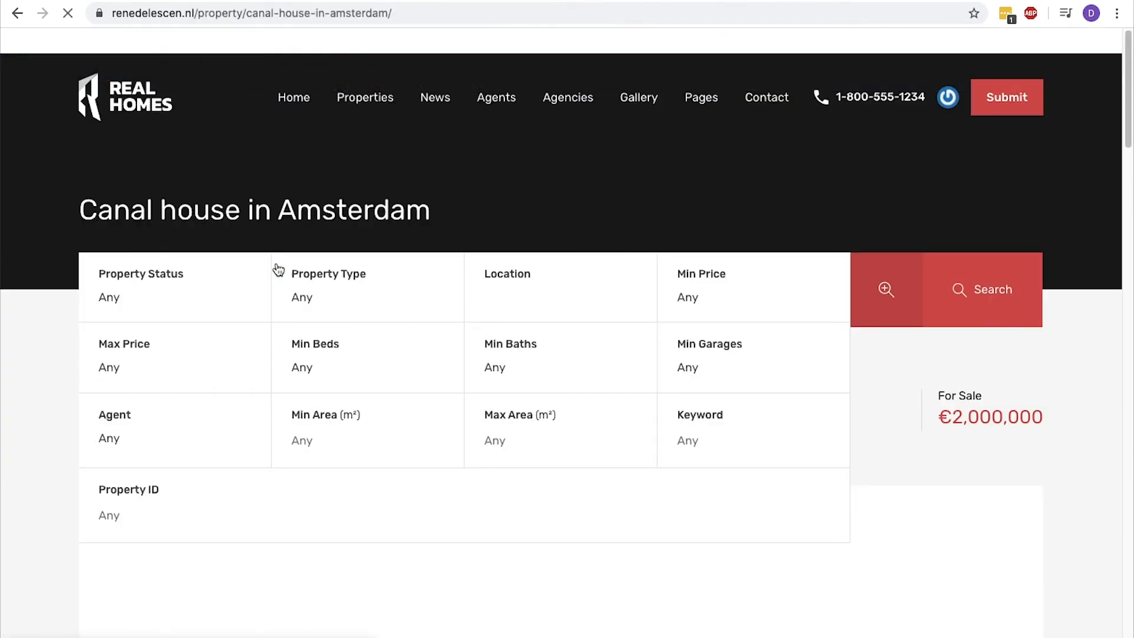
{"action": "scroll", "coordinate": [279, 269], "scroll_direction": "down", "scroll_amount": 10}
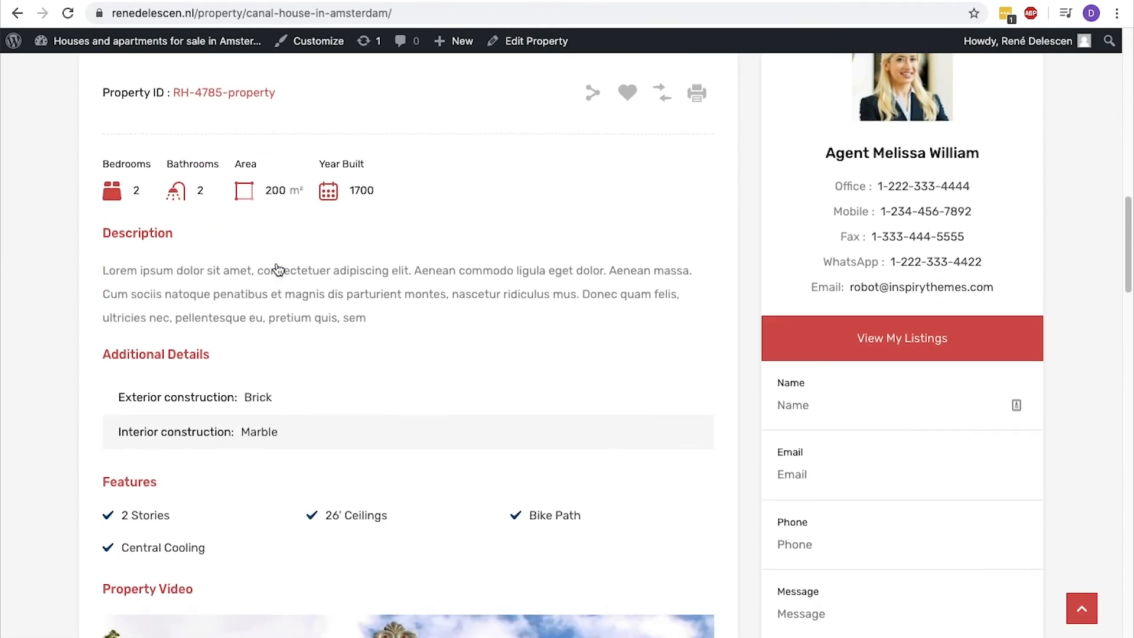
{"action": "scroll", "coordinate": [278, 269], "scroll_direction": "down", "scroll_amount": 2}
{"action": "left_click", "coordinate": [819, 286]}
{"action": "left_click", "coordinate": [822, 322]}
{"action": "left_click", "coordinate": [823, 354]}
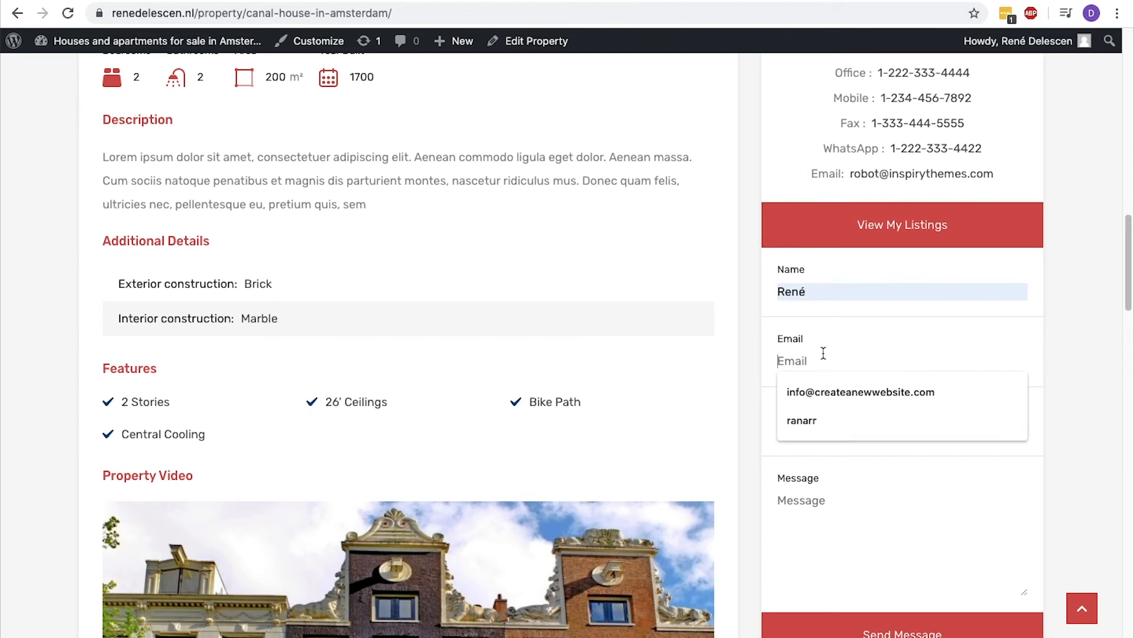
{"action": "left_click", "coordinate": [829, 393]}
{"action": "type", "text": "1233445345"}
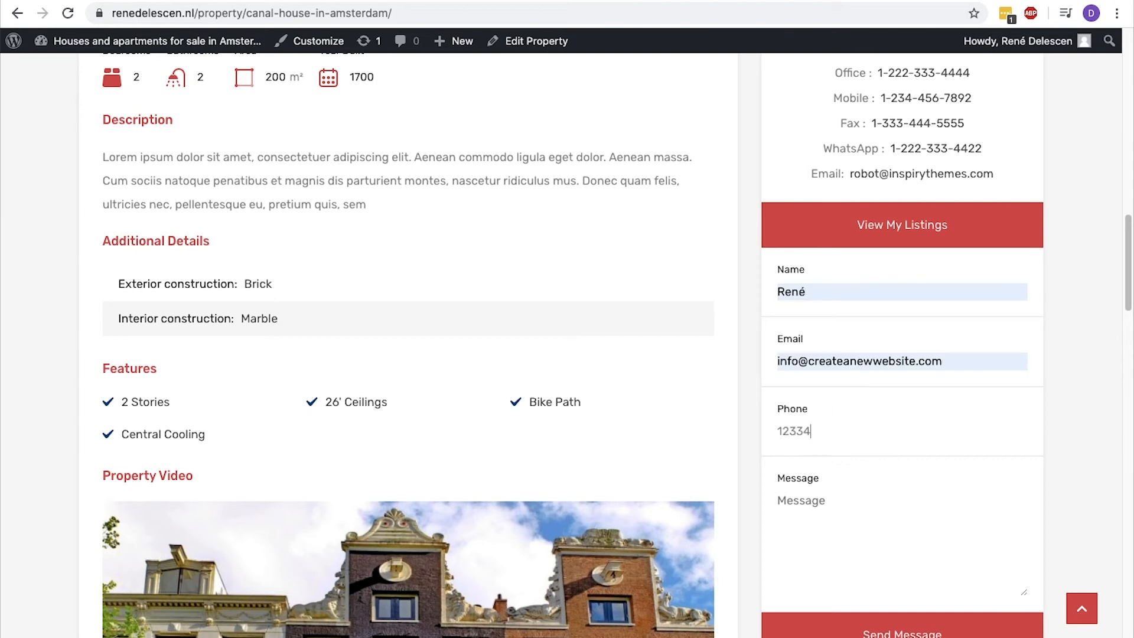
Enter the message "I am interested in this property" in the agent form and send it.
{"action": "left_click", "coordinate": [824, 498]}
{"action": "type", "text": "I am interested in this po"}
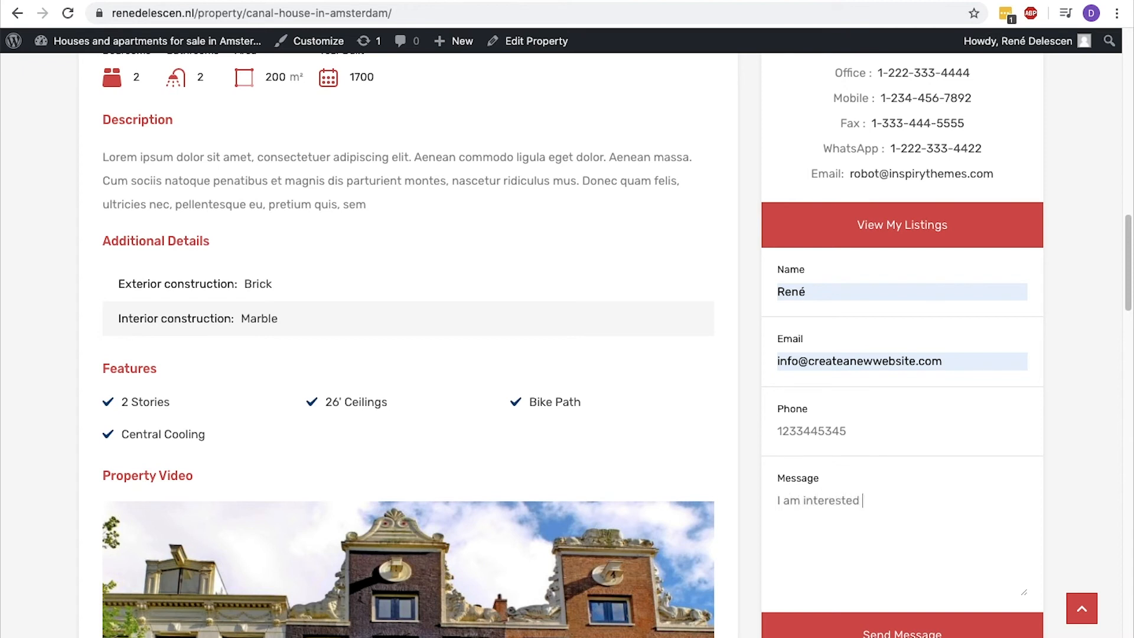
{"action": "type", "text": "erty"}
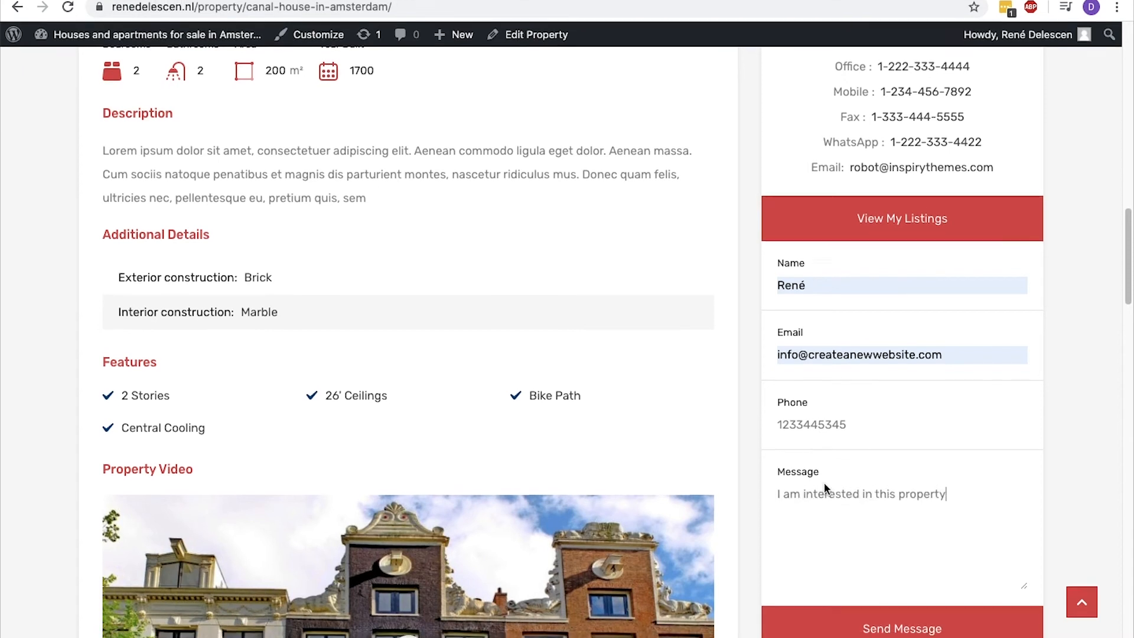
{"action": "left_click", "coordinate": [839, 625]}
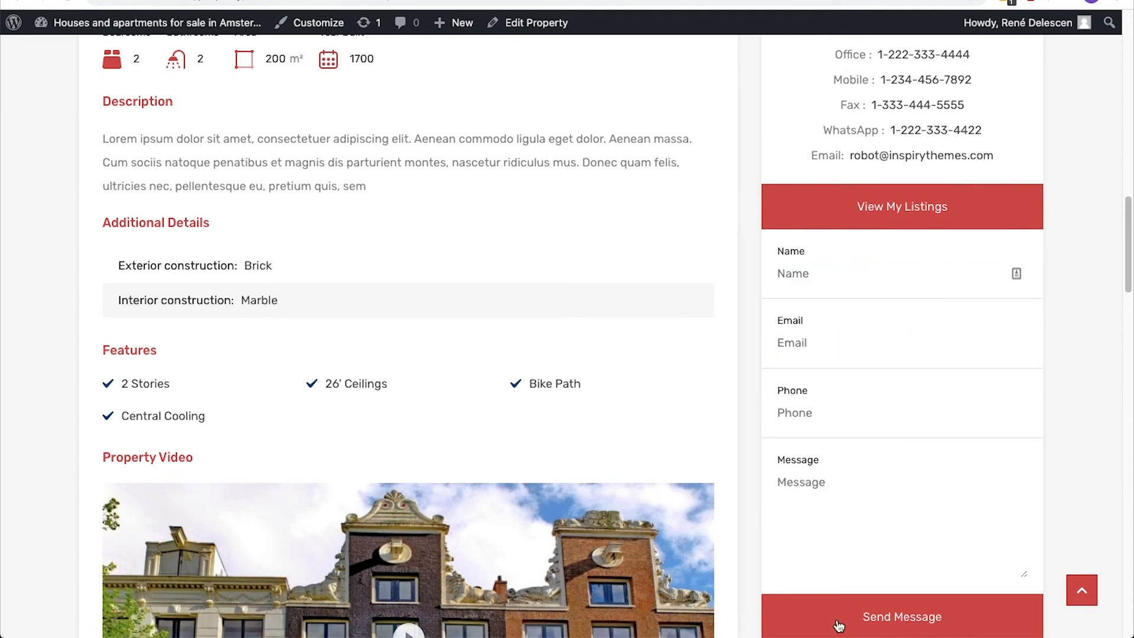
{"action": "scroll", "coordinate": [360, 156], "scroll_direction": "down", "scroll_amount": 3}
Open the Real Estate CRM enquiries in the dashboard and examine the Canal house in Amsterdam enquiry's property and message.
{"action": "mouse_move", "coordinate": [154, 40]}
{"action": "left_click", "coordinate": [99, 69]}
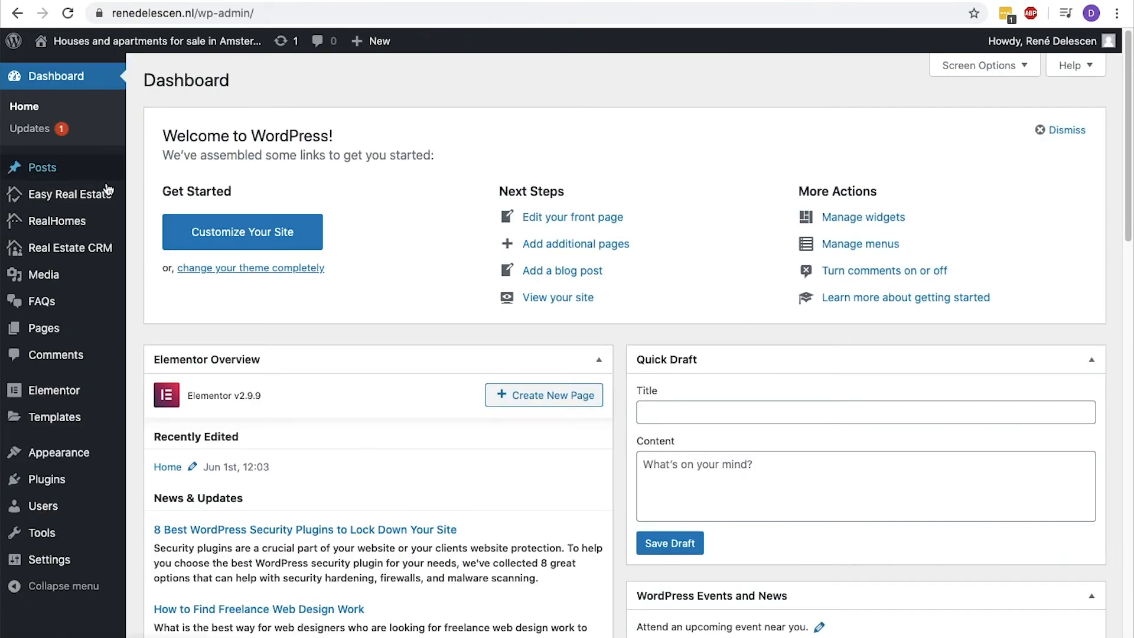
{"action": "mouse_move", "coordinate": [108, 247]}
{"action": "left_click", "coordinate": [155, 250]}
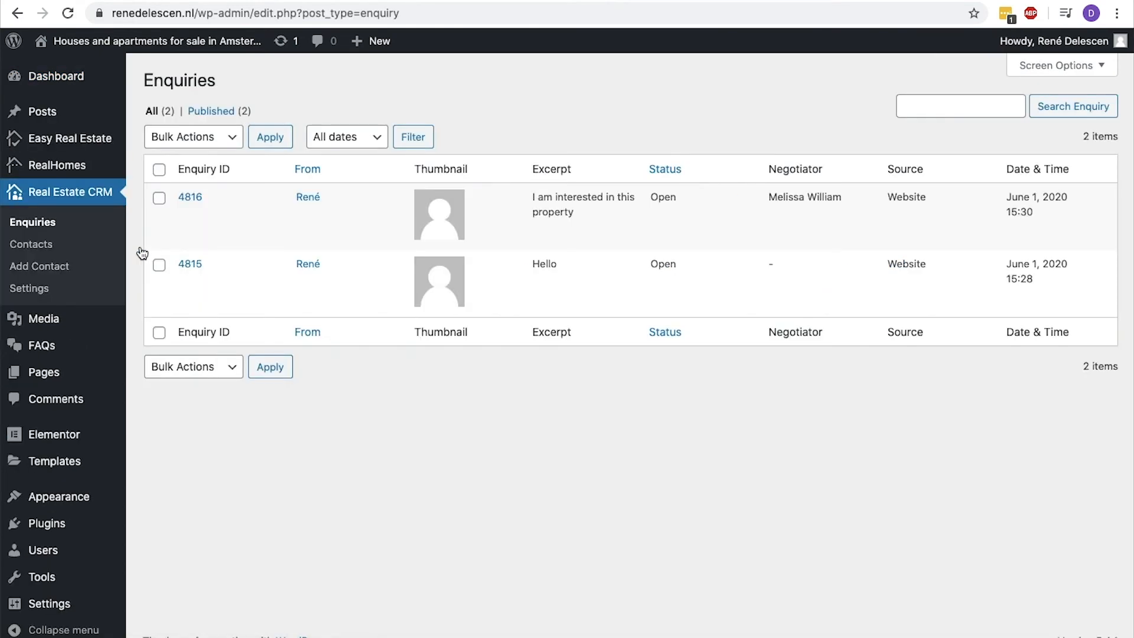
{"action": "left_click", "coordinate": [190, 199]}
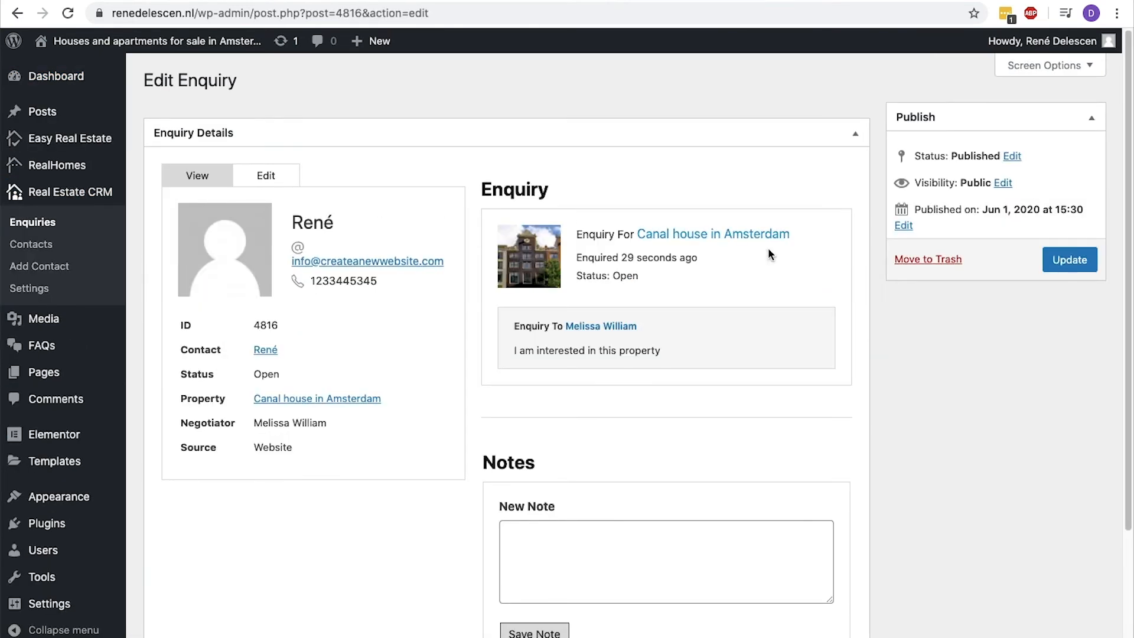
{"action": "left_click_drag", "start_coordinate": [807, 239], "coordinate": [578, 234]}
{"action": "left_click", "coordinate": [577, 234]}
{"action": "left_click_drag", "start_coordinate": [696, 344], "coordinate": [519, 347]}
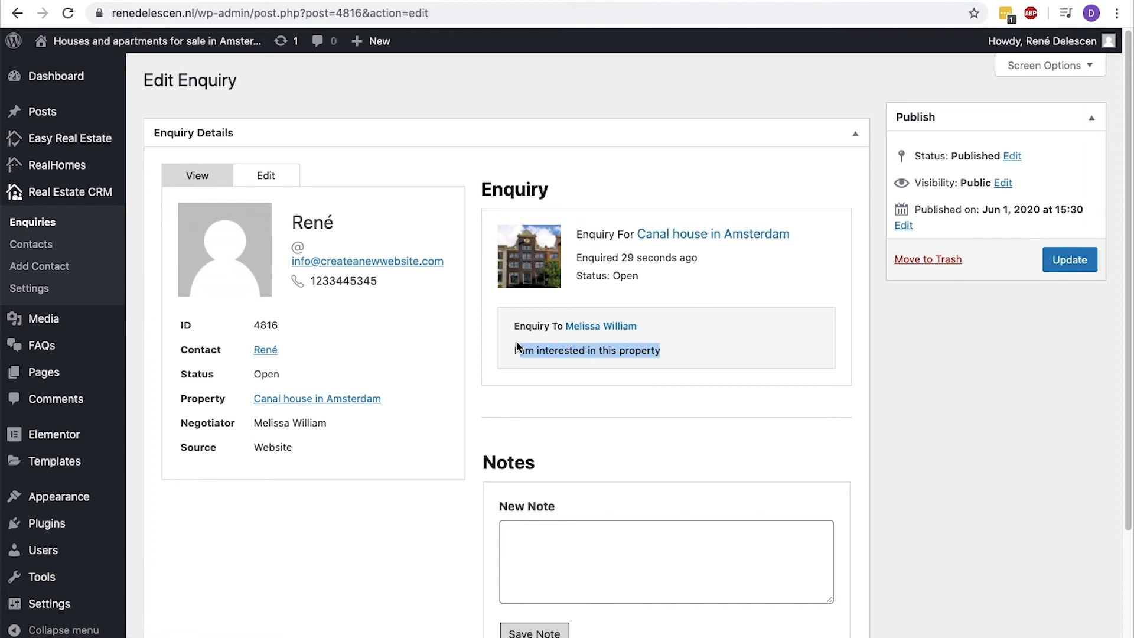
Open the enquirer's contact record in the Real Estate CRM and examine its enquiries and editable contact fields.
{"action": "left_click", "coordinate": [509, 342]}
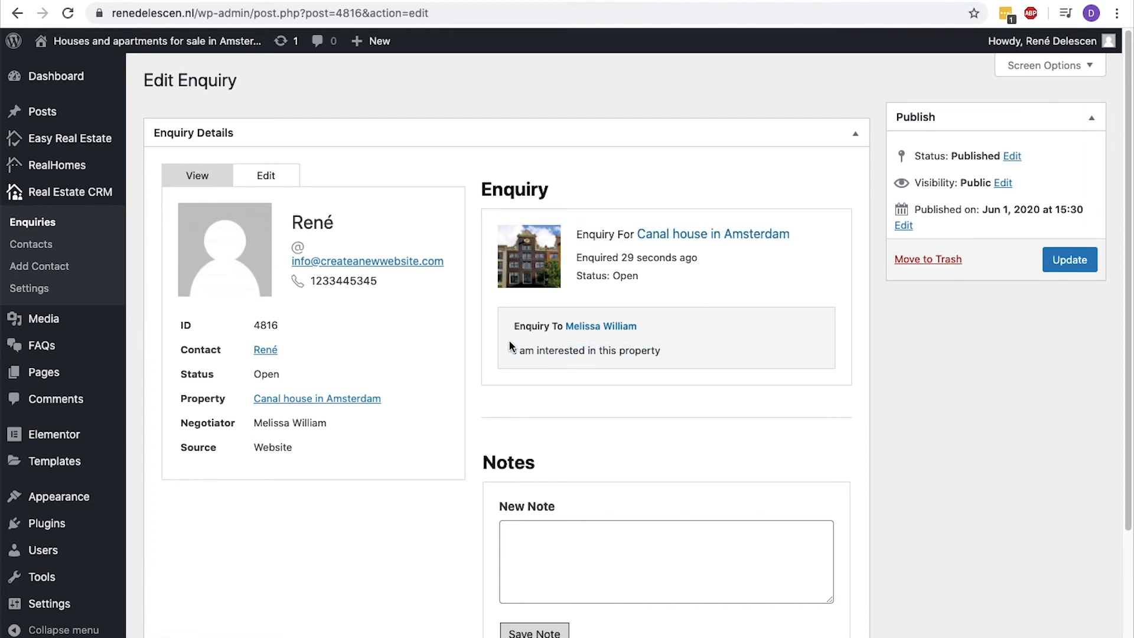
{"action": "left_click", "coordinate": [528, 535]}
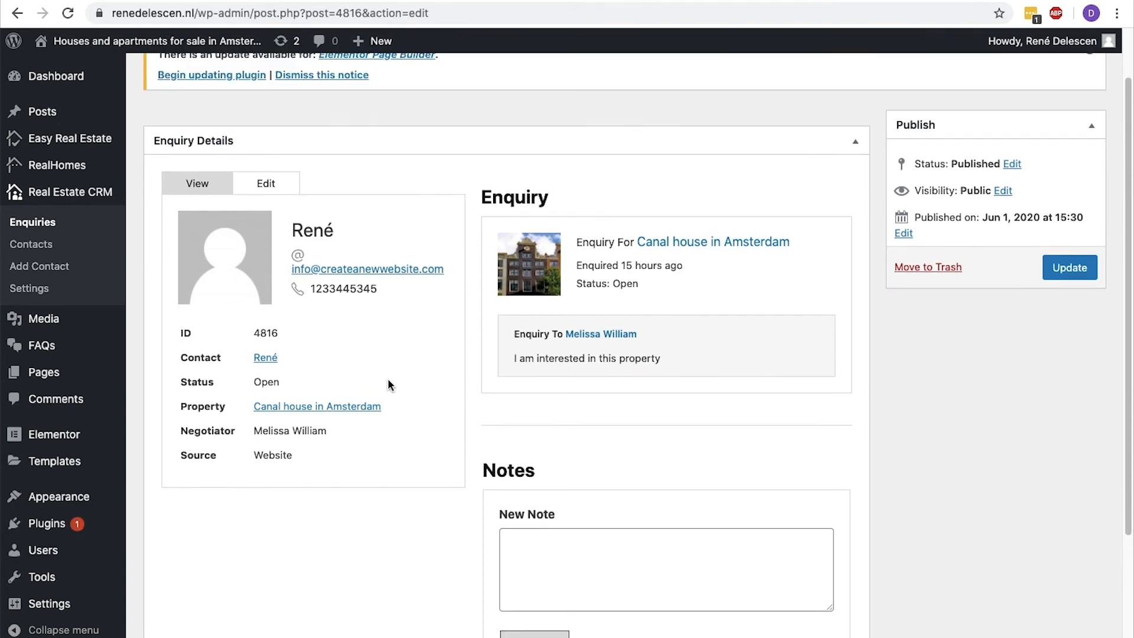
{"action": "left_click", "coordinate": [46, 248]}
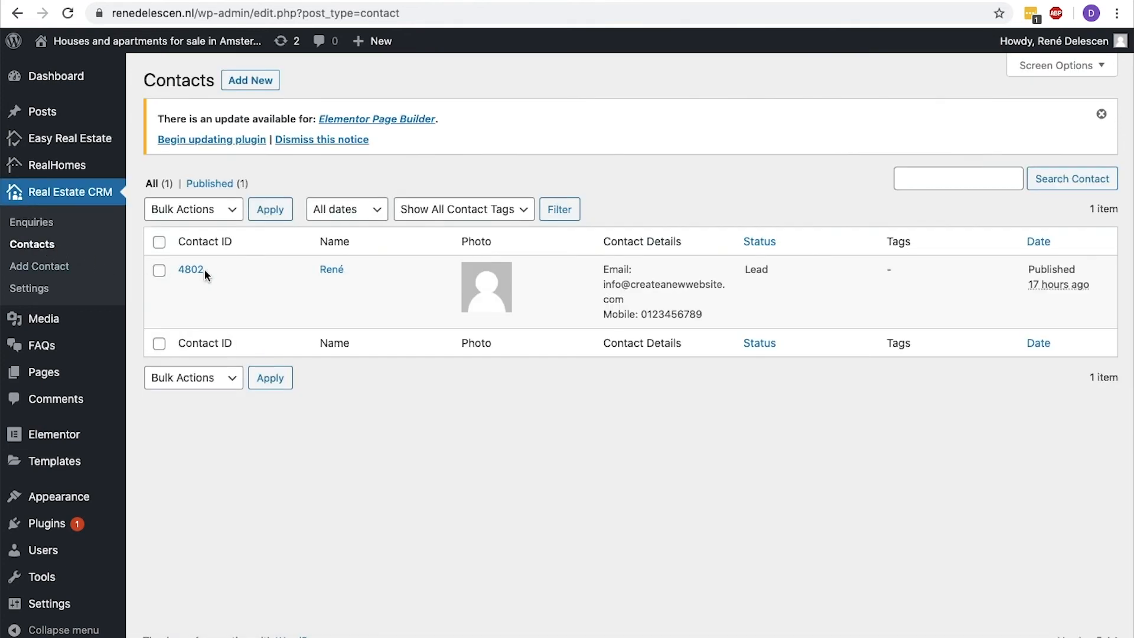
{"action": "left_click", "coordinate": [199, 271]}
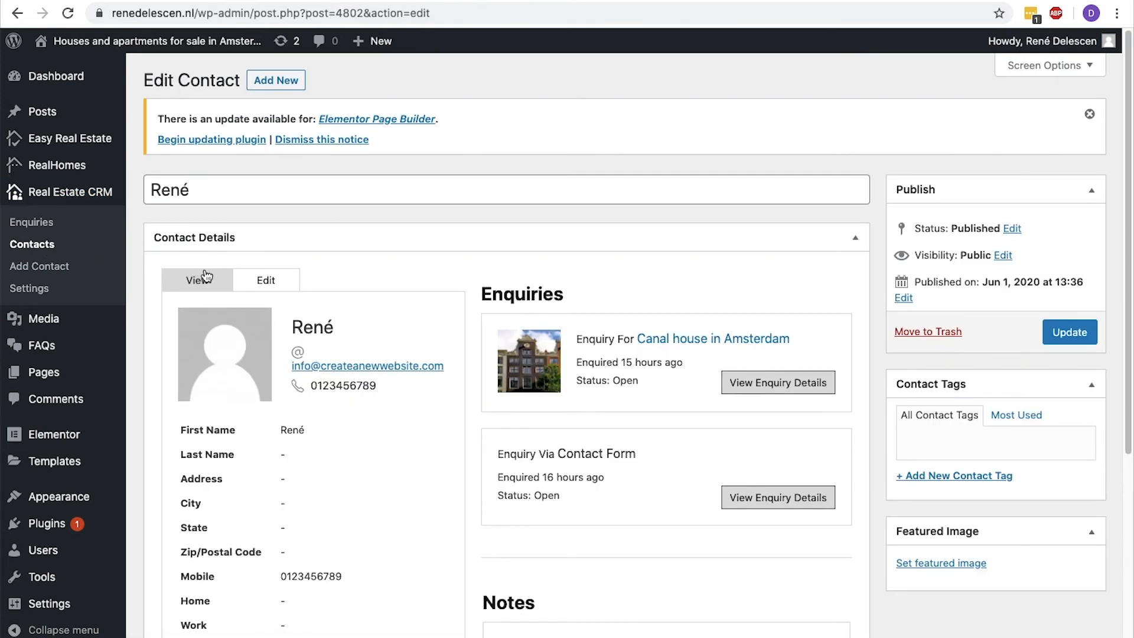
{"action": "left_click", "coordinate": [264, 282]}
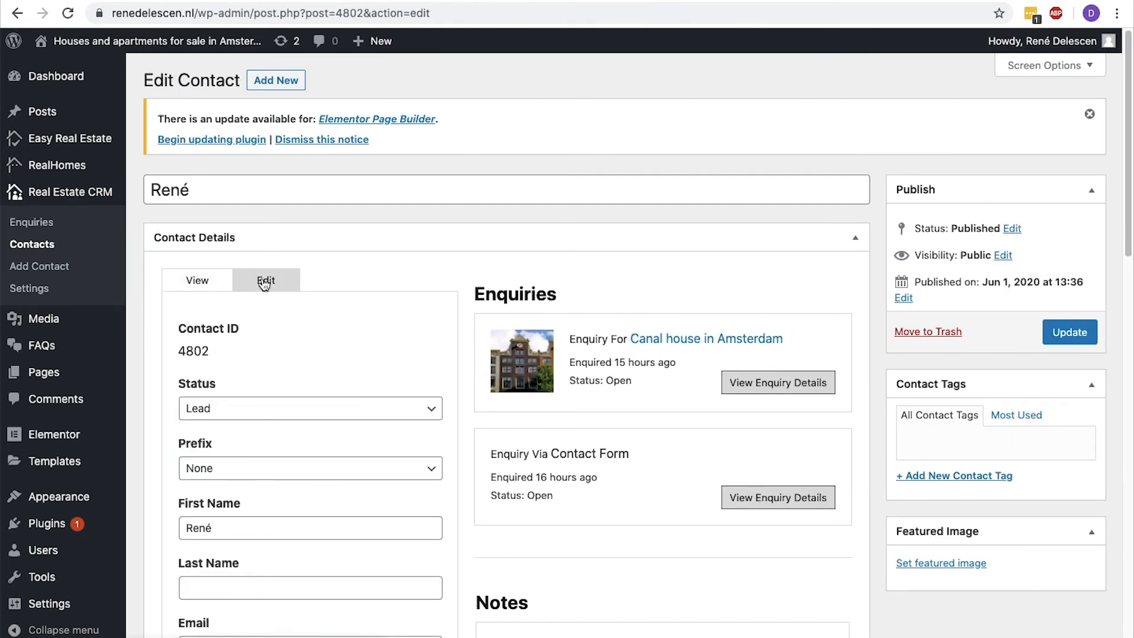
{"action": "scroll", "coordinate": [264, 283], "scroll_direction": "down", "scroll_amount": 4}
Visit the website's homepage and look at its Partners section above the footer.
{"action": "mouse_move", "coordinate": [142, 41]}
{"action": "left_click", "coordinate": [139, 71]}
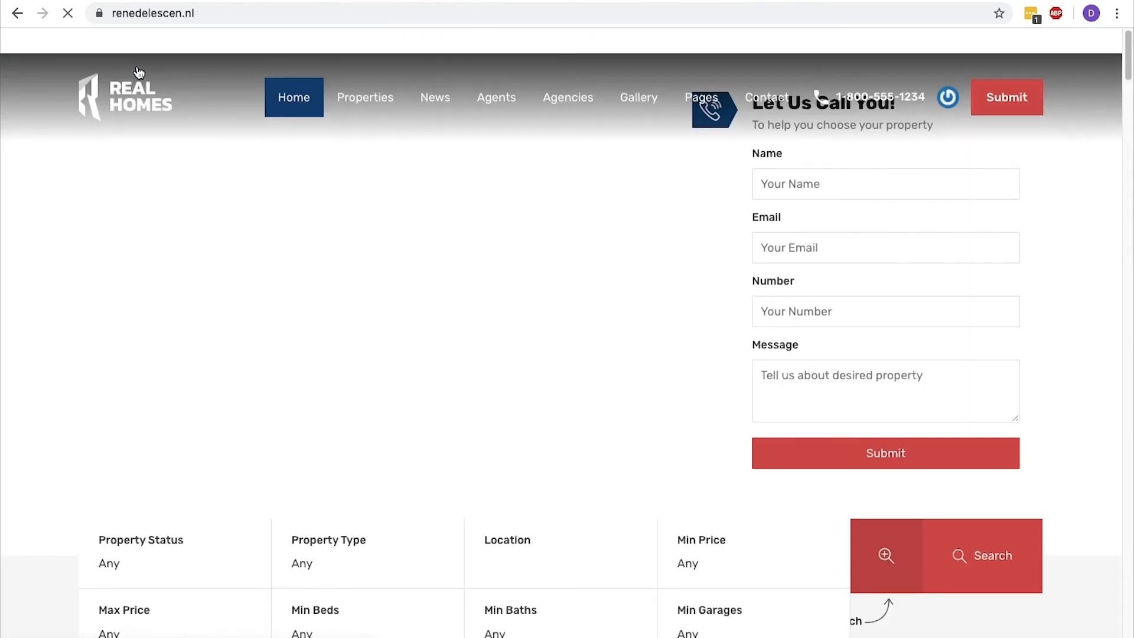
{"action": "scroll", "coordinate": [139, 71], "scroll_direction": "down", "scroll_amount": 20}
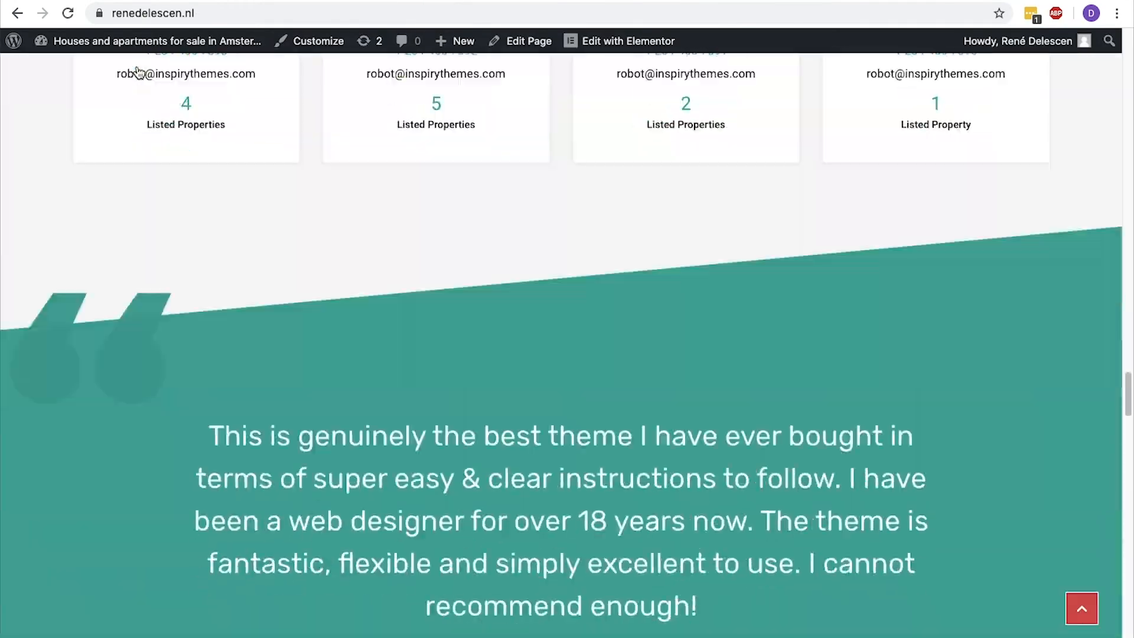
{"action": "scroll", "coordinate": [139, 71], "scroll_direction": "down", "scroll_amount": 15}
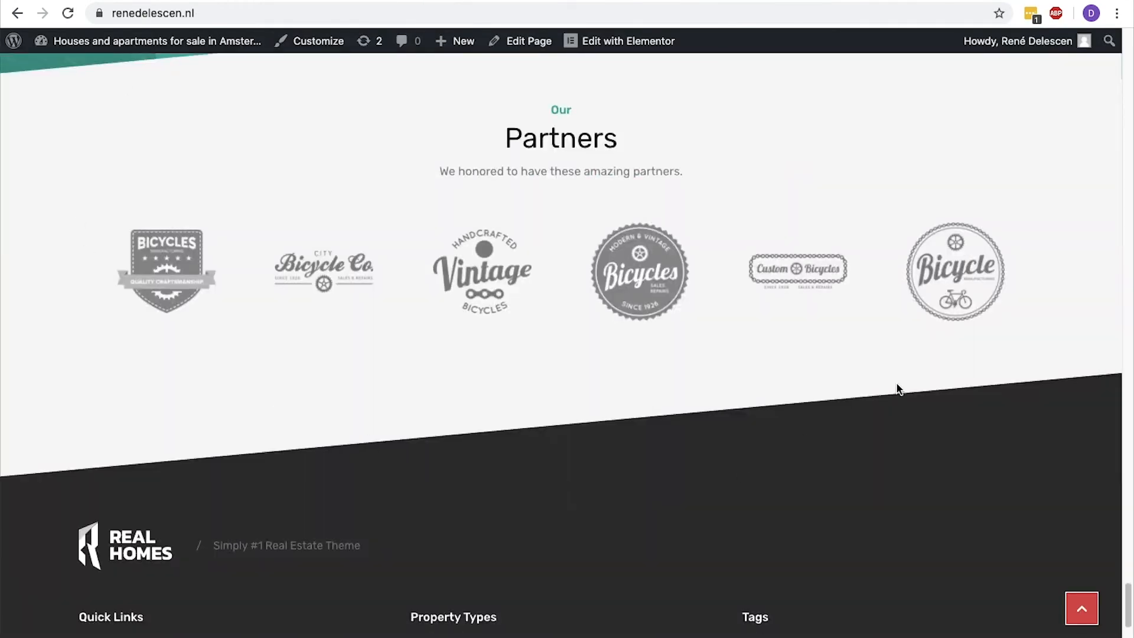
Open the Codecanyon partner entry in the dashboard and examine its website URL and featured image options.
{"action": "left_click", "coordinate": [224, 68]}
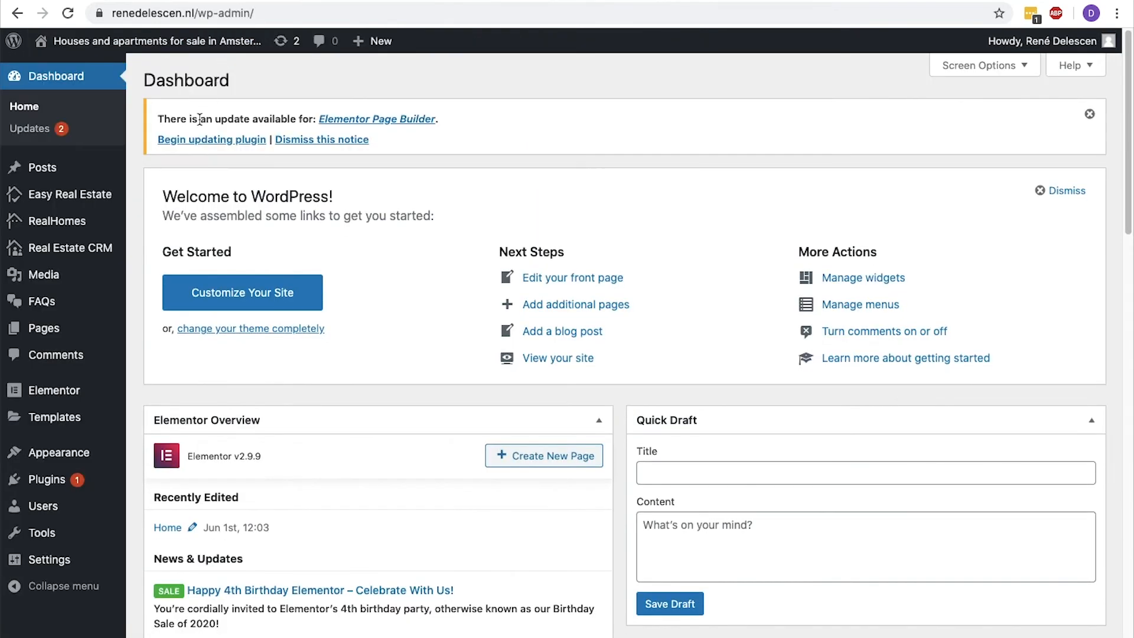
{"action": "mouse_move", "coordinate": [107, 191]}
{"action": "left_click", "coordinate": [165, 377]}
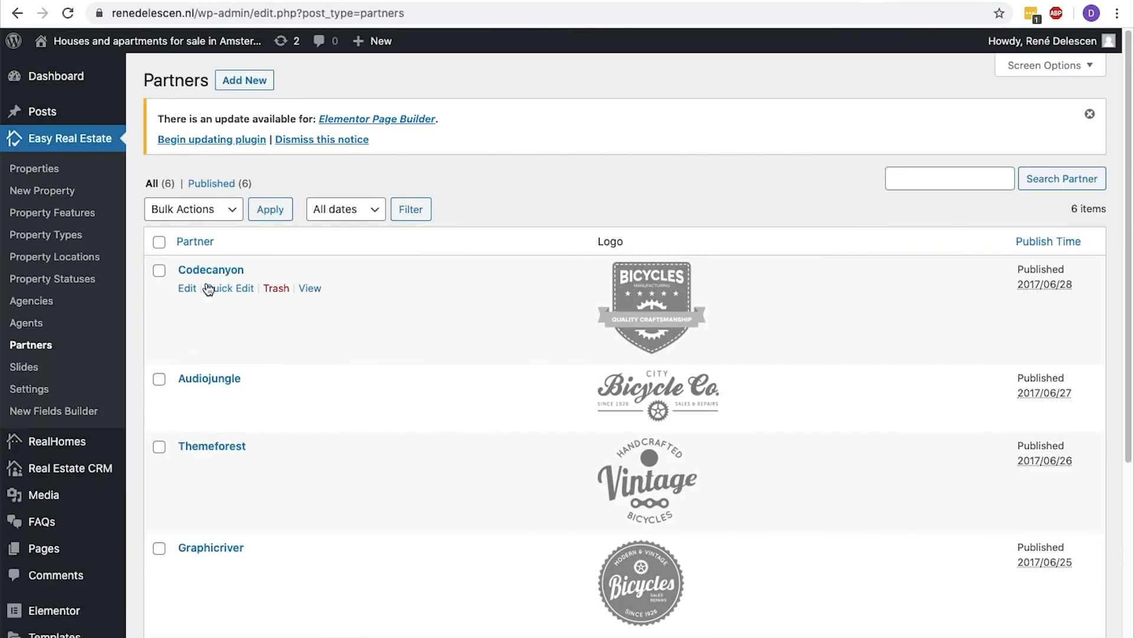
{"action": "left_click", "coordinate": [211, 273]}
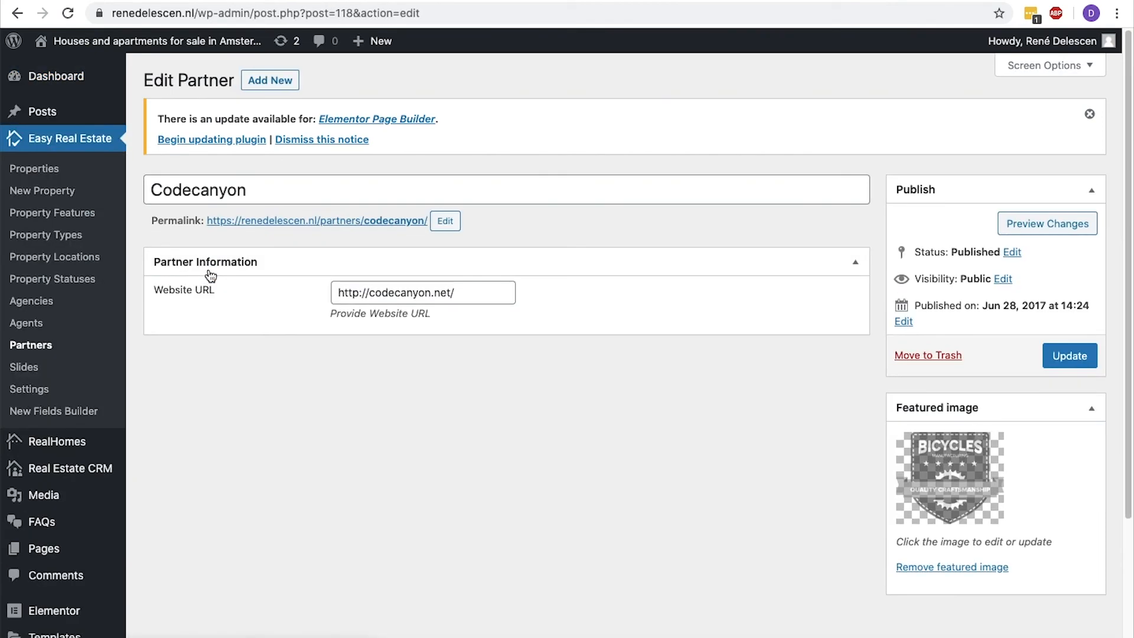
{"action": "left_click_drag", "start_coordinate": [493, 299], "coordinate": [313, 300]}
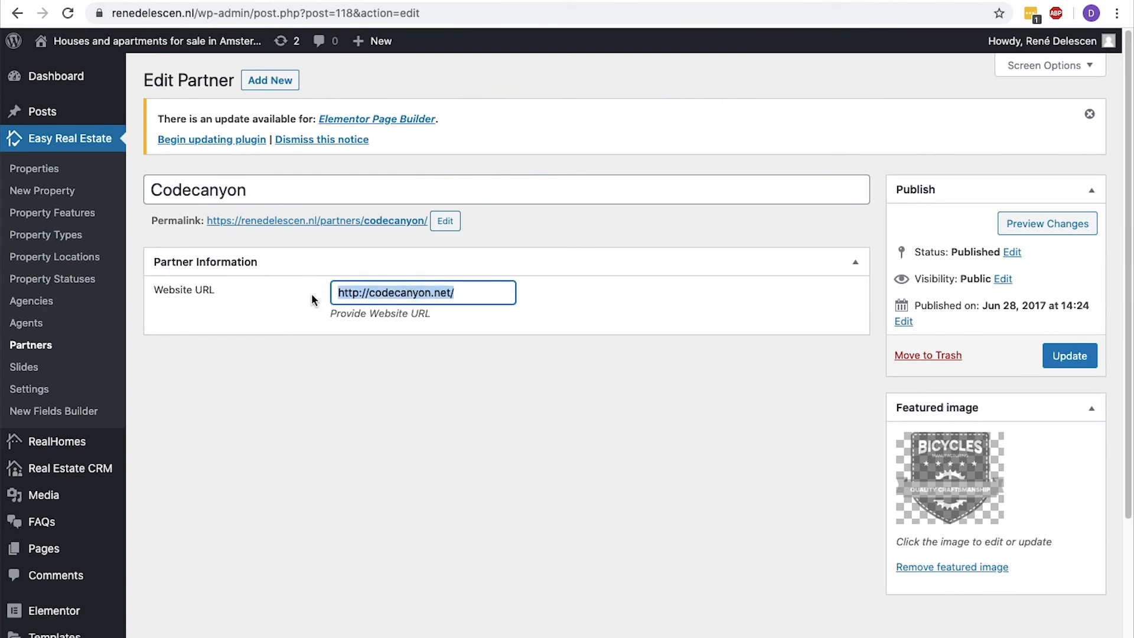
{"action": "left_click", "coordinate": [952, 459]}
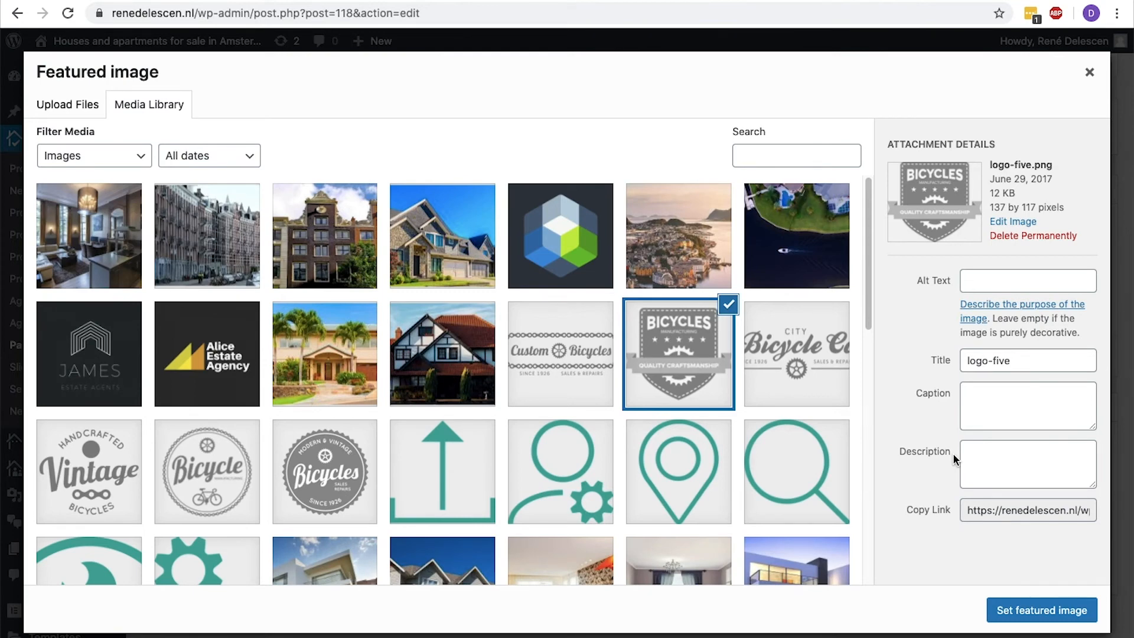
{"action": "left_click", "coordinate": [1092, 74]}
Review the homepage footer and publish a new blank page titled "Disclaimer" from the dashboard.
{"action": "left_click", "coordinate": [177, 67]}
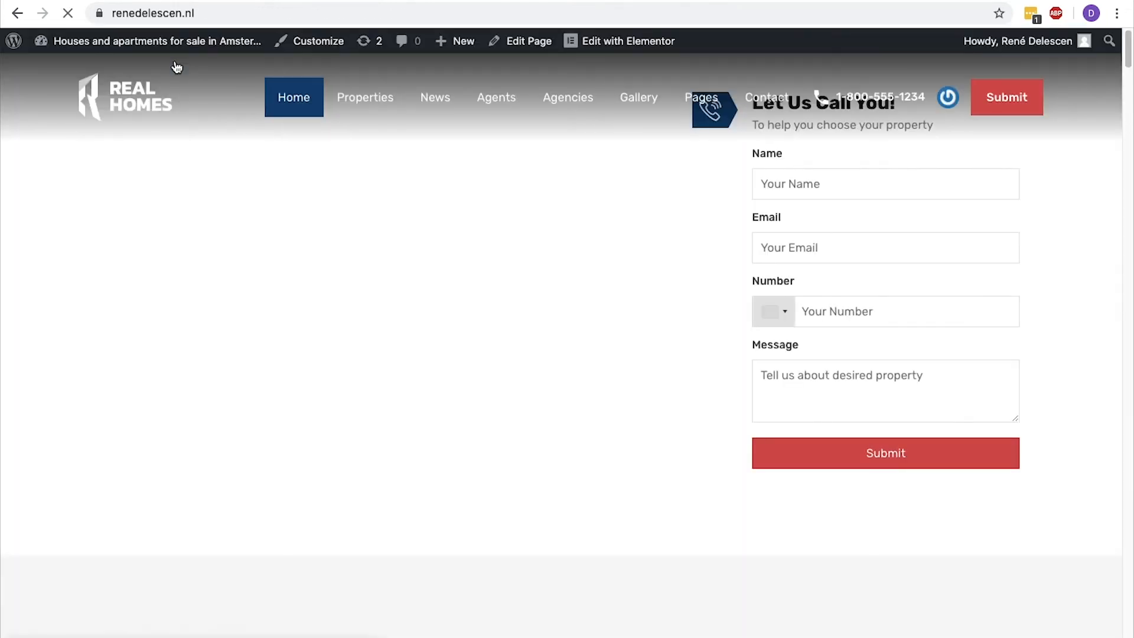
{"action": "scroll", "coordinate": [177, 66], "scroll_direction": "down", "scroll_amount": 20}
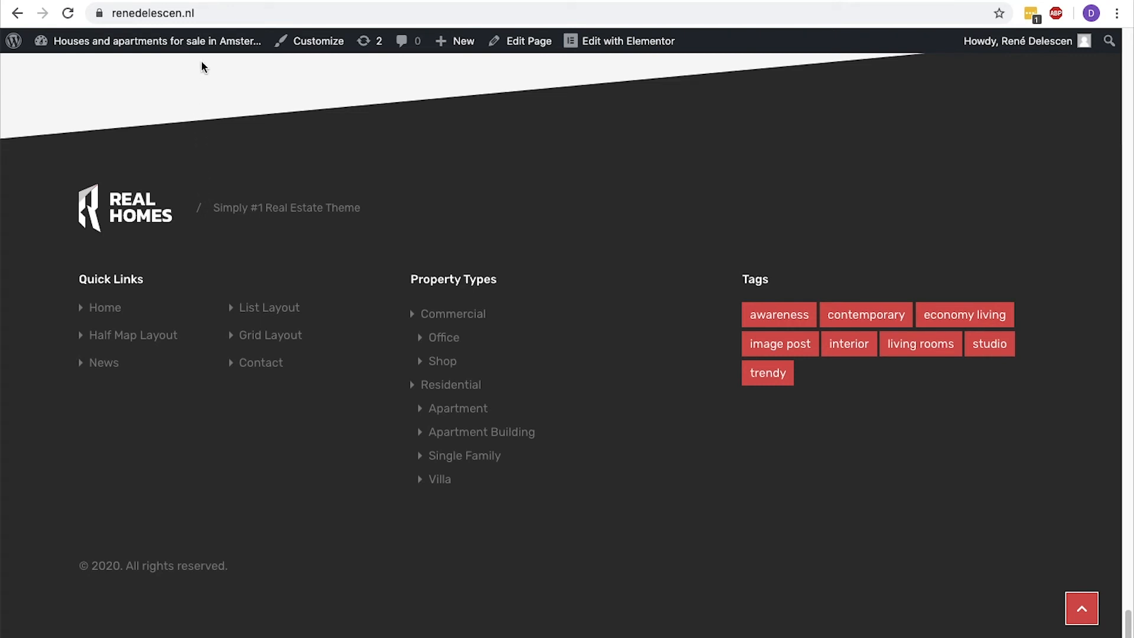
{"action": "mouse_move", "coordinate": [204, 43]}
{"action": "left_click", "coordinate": [170, 75]}
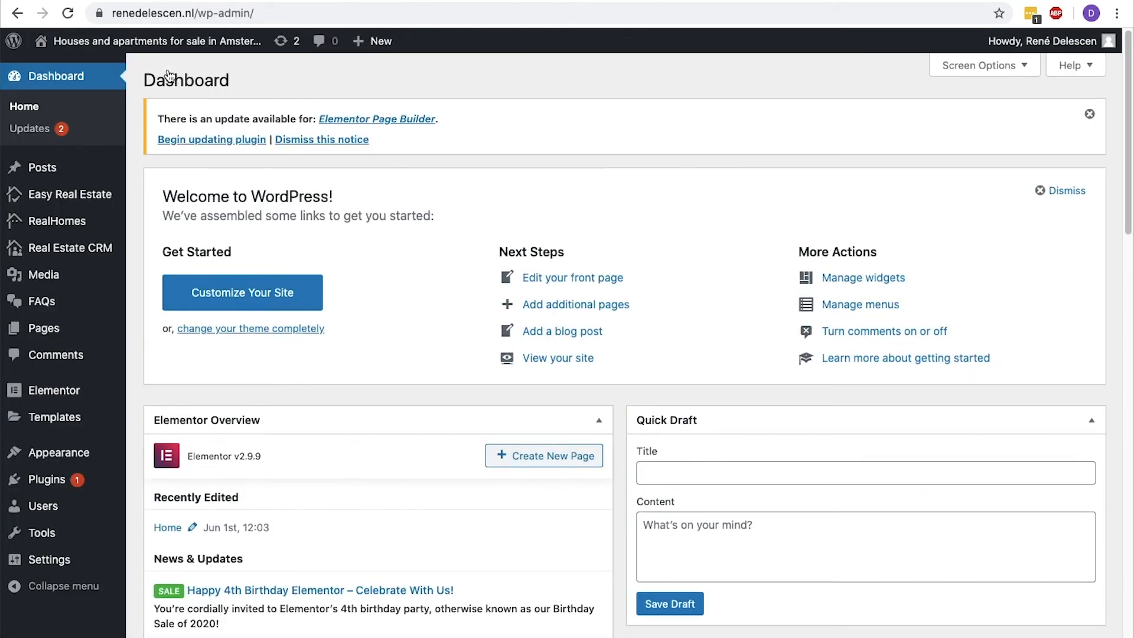
{"action": "mouse_move", "coordinate": [69, 329]}
{"action": "left_click", "coordinate": [170, 353]}
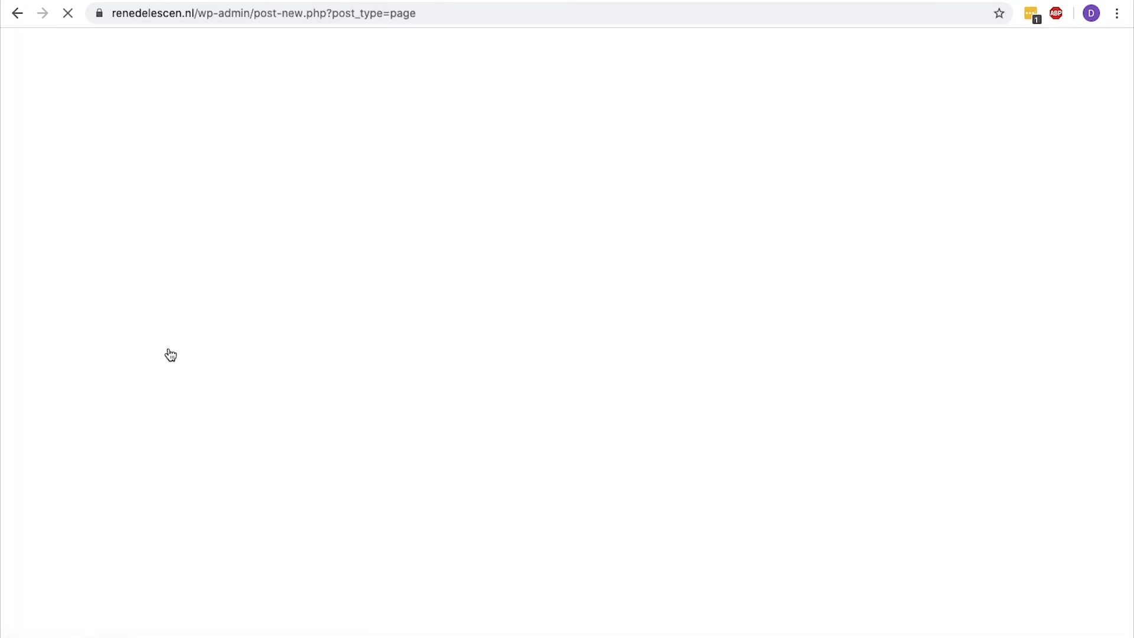
{"action": "type", "text": "Disclaimer"}
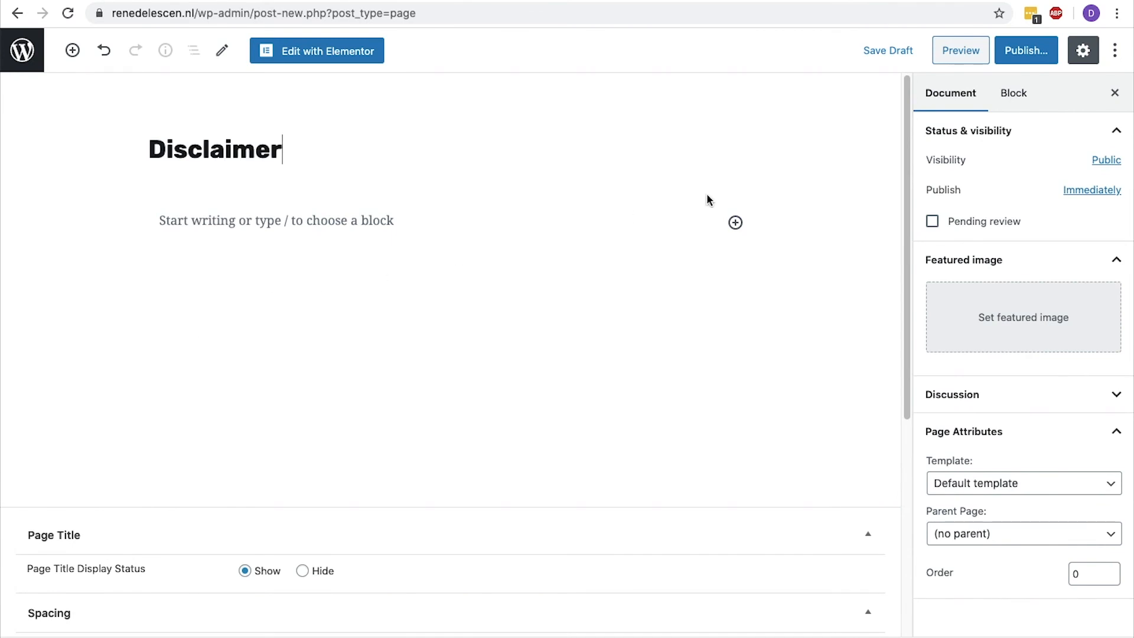
{"action": "left_click", "coordinate": [1025, 60]}
{"action": "left_click", "coordinate": [1025, 59]}
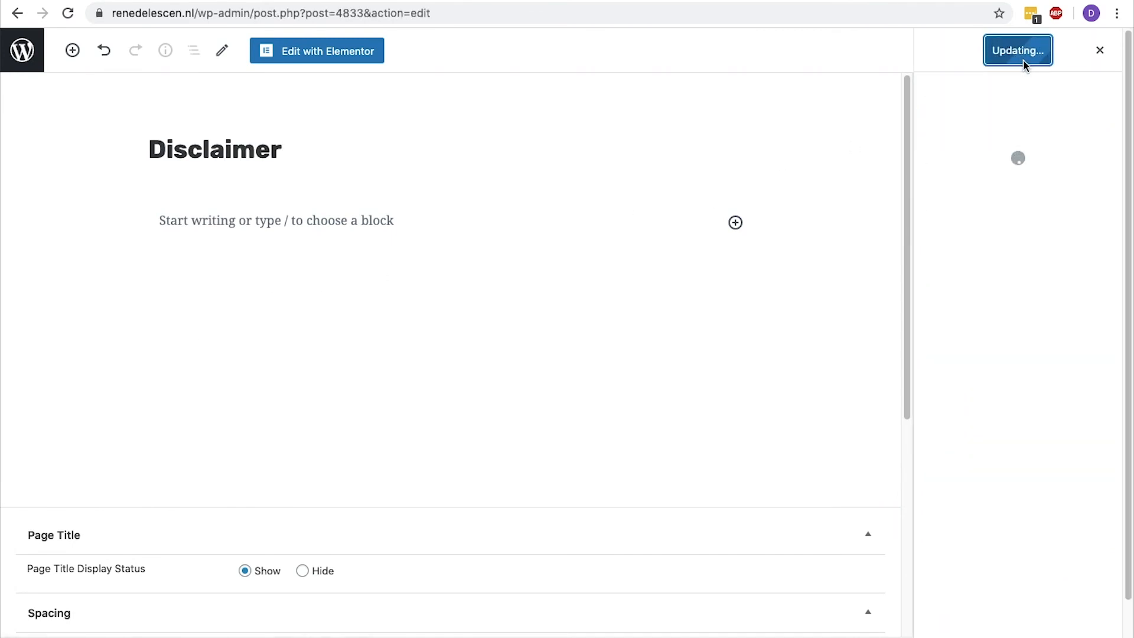
Publish another blank page titled "Terms of use" and return to the pages list.
{"action": "left_click", "coordinate": [39, 51]}
{"action": "left_click", "coordinate": [34, 329]}
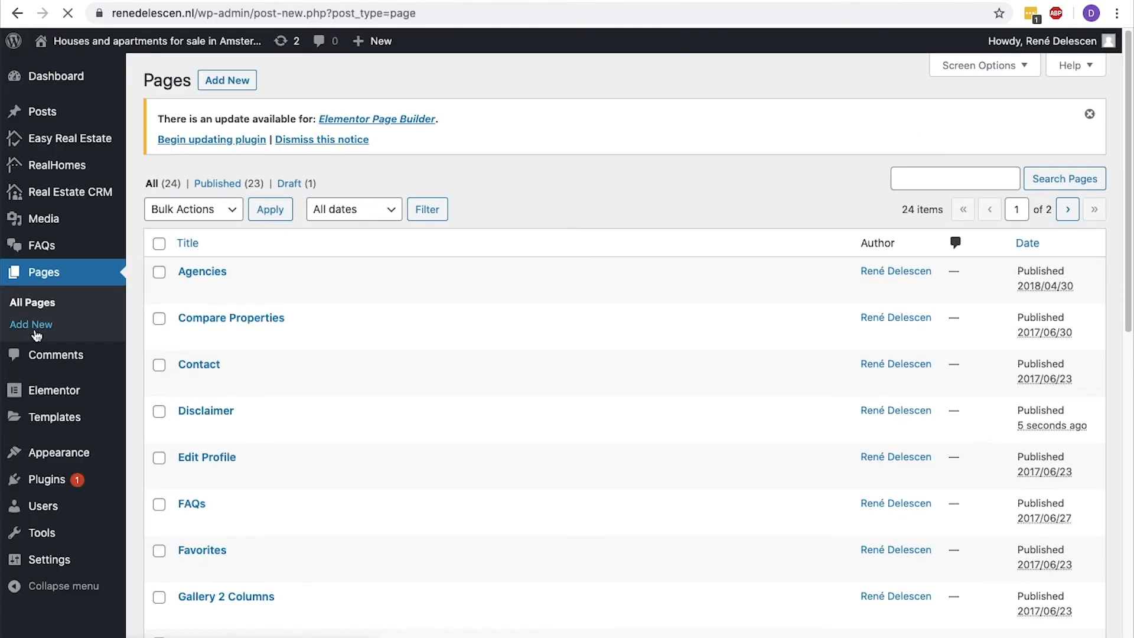
{"action": "type", "text": "Terms of use"}
{"action": "left_click", "coordinate": [1026, 51]}
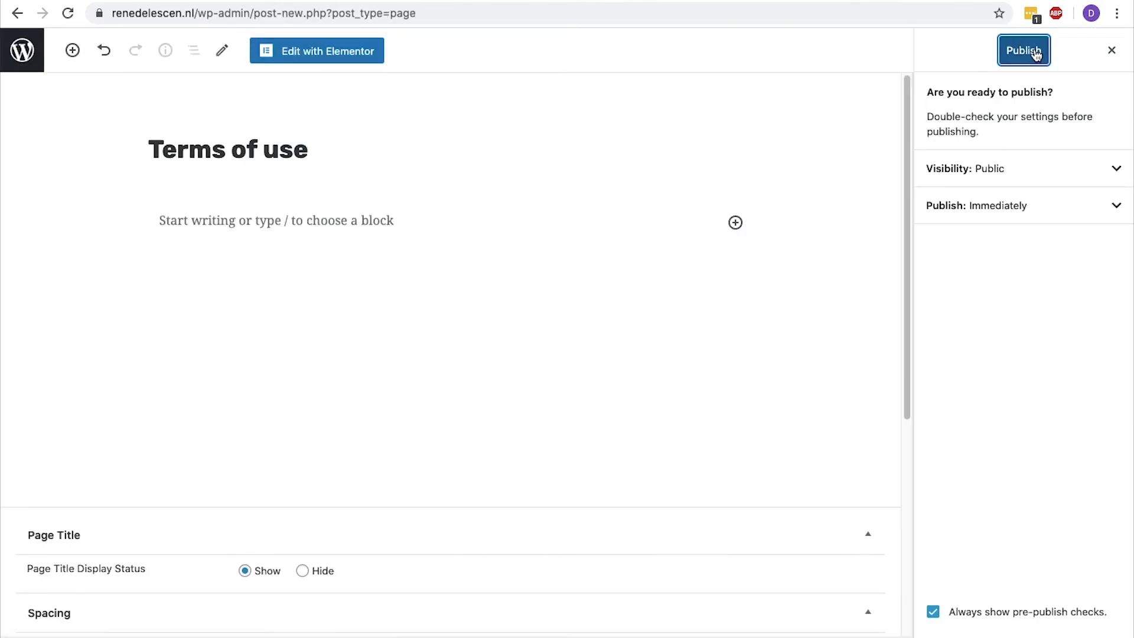
{"action": "left_click", "coordinate": [1031, 51]}
{"action": "left_click", "coordinate": [27, 49]}
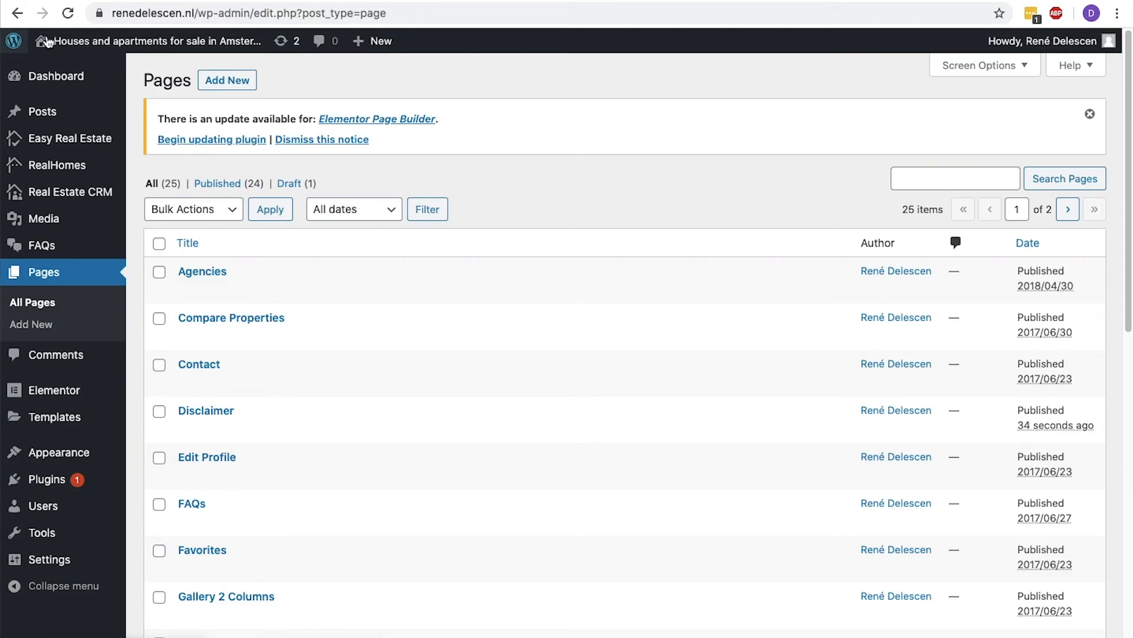
Visit the website's homepage and open it in the Customizer.
{"action": "mouse_move", "coordinate": [46, 42]}
{"action": "left_click", "coordinate": [78, 64]}
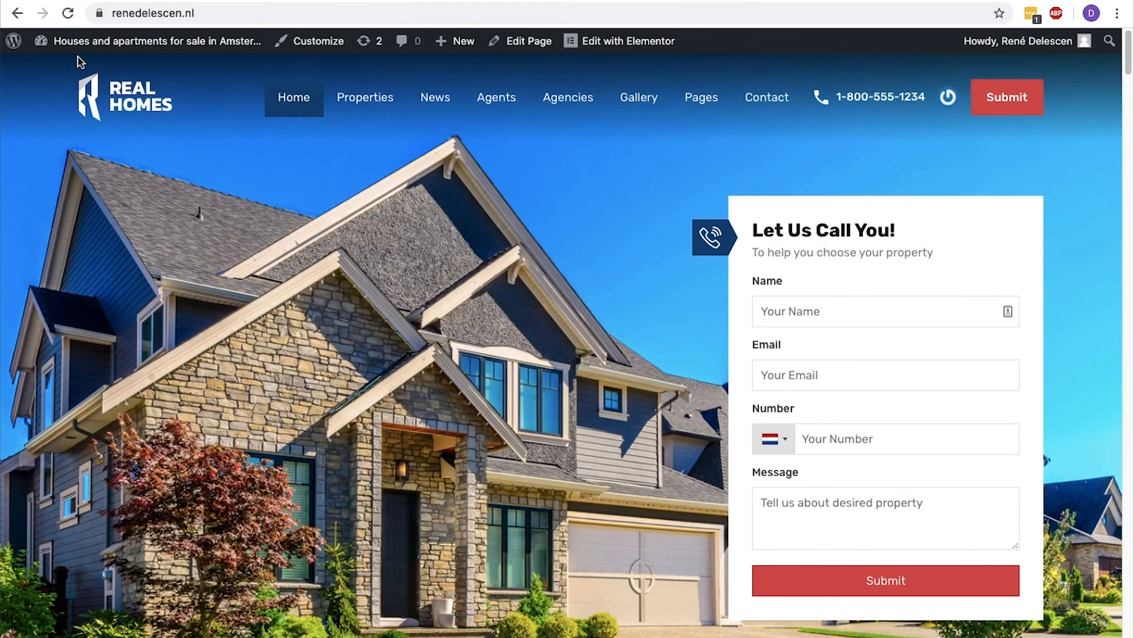
{"action": "left_click", "coordinate": [340, 46]}
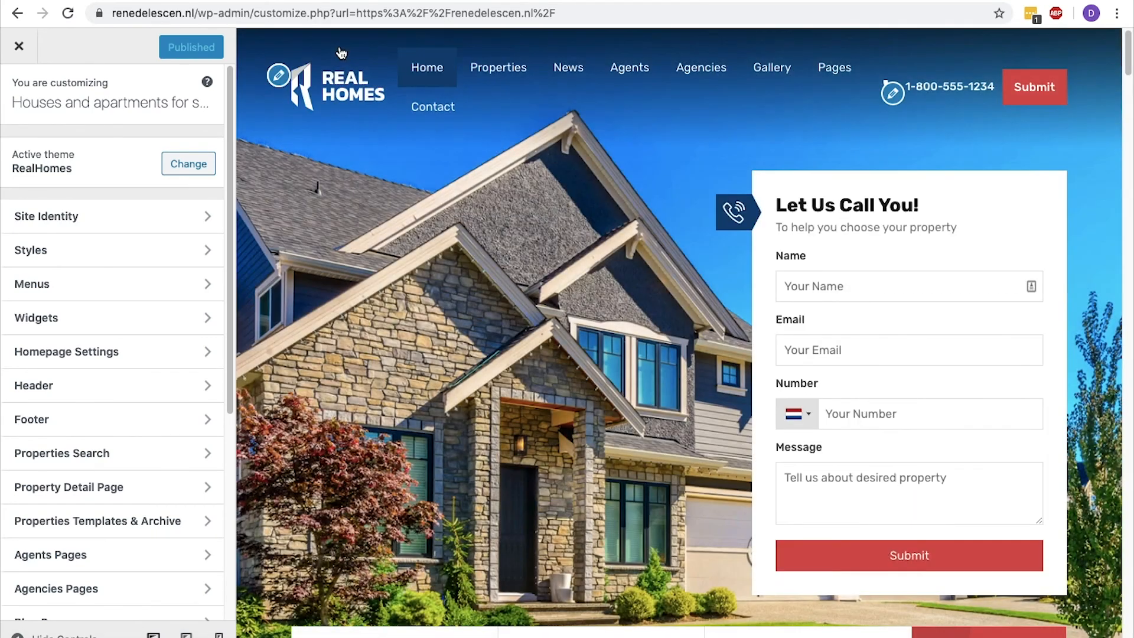
Set the footer's Designed by Text to HTML links Disclaimer | Terms Of Use | Privacy Policy, pointing to /disclaimer/, /terms-of-use/ and /privacy/.
{"action": "scroll", "coordinate": [341, 54], "scroll_direction": "down", "scroll_amount": 20}
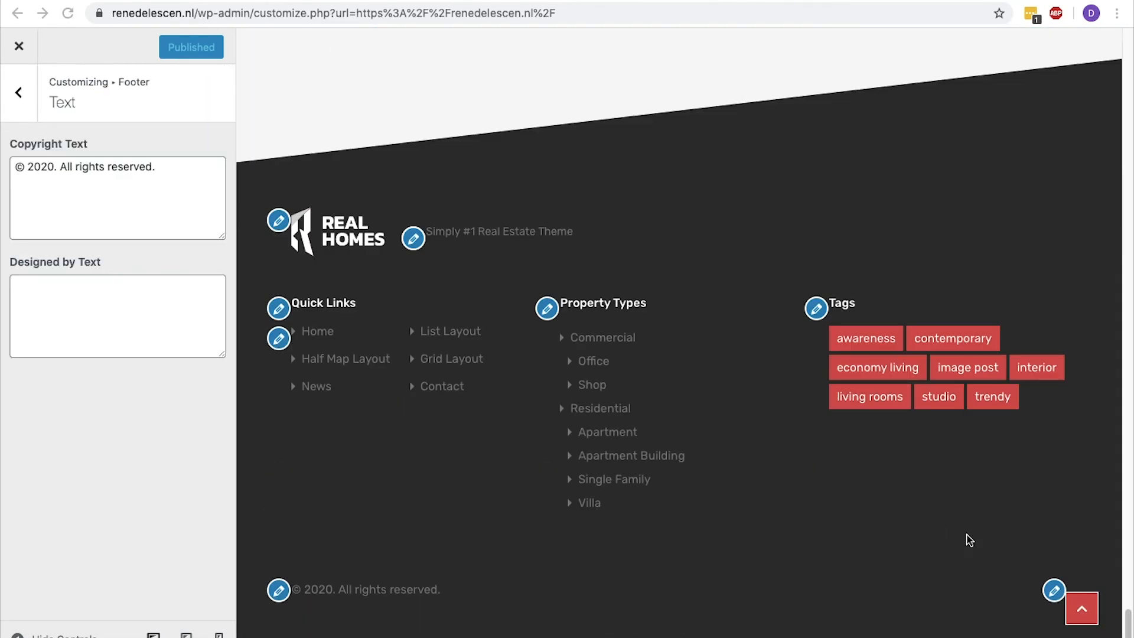
{"action": "left_click", "coordinate": [1052, 590]}
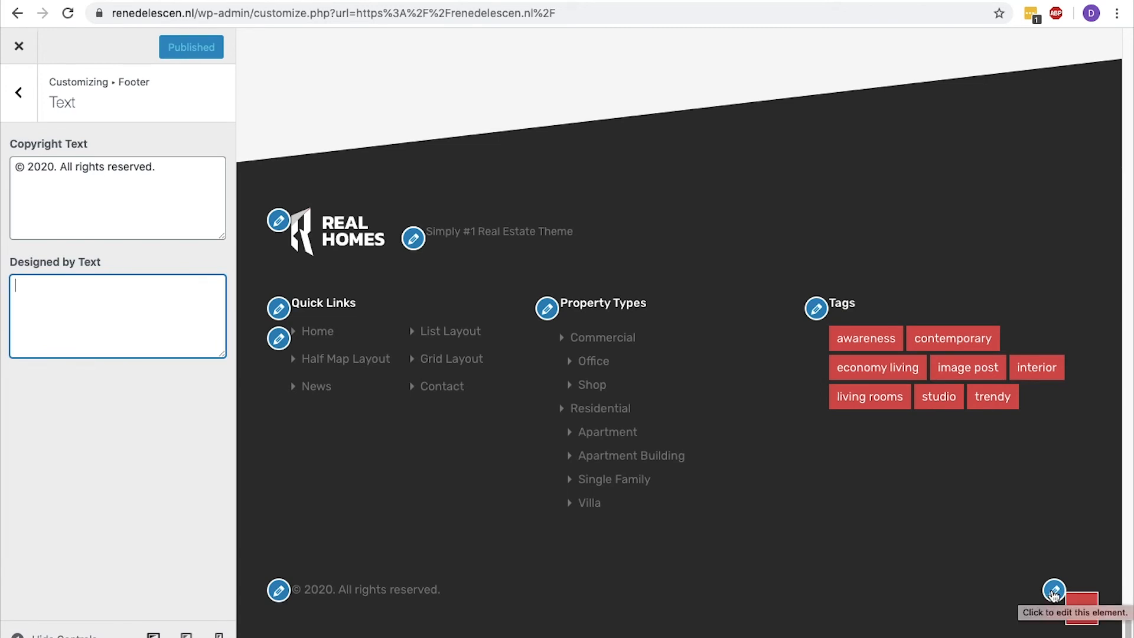
{"action": "left_click_drag", "start_coordinate": [178, 163], "coordinate": [14, 203]}
{"action": "left_click", "coordinate": [89, 281]}
{"action": "type", "text": "<a href=\"https://renedelescen.nl/disclaimer/\">Disclaimer</a> | <a href=\"https://renedelescen.nl/terms-of-use/\">Terms Of Use</a> | <a href=\"https://renedelescen.nl/privacy/\">Privacy Policy</a>"}
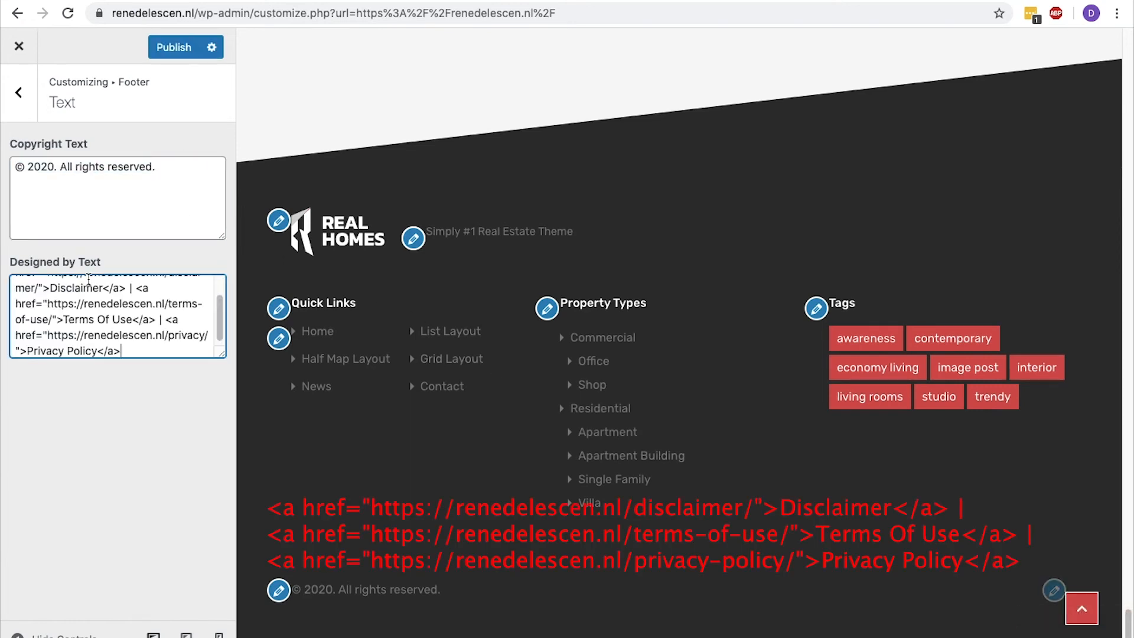
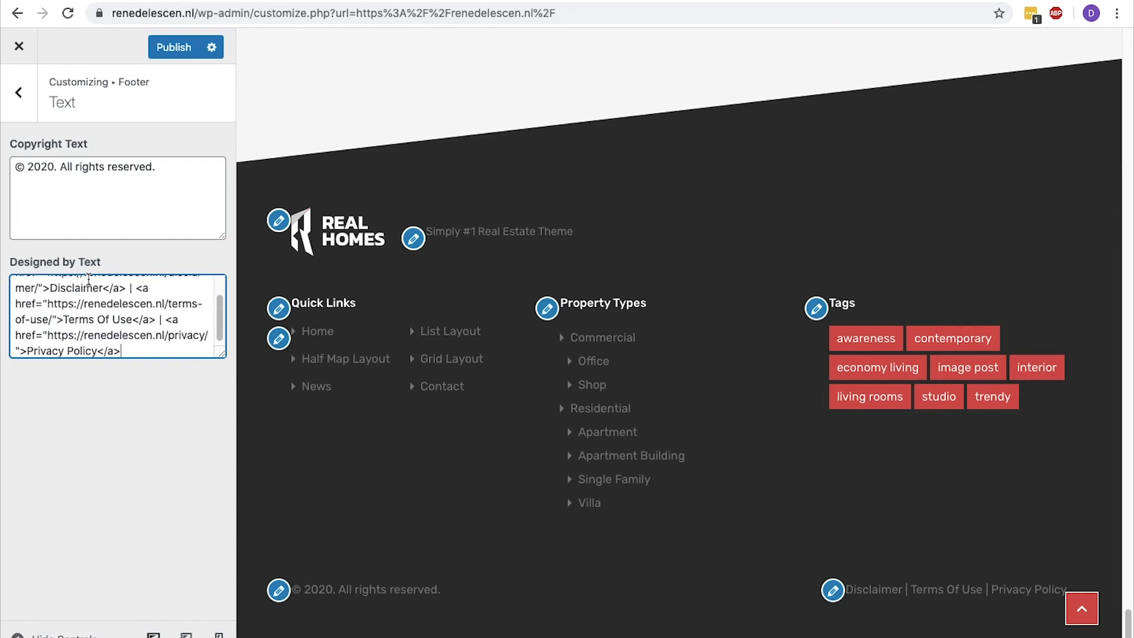
Publish the footer changes and test the Disclaimer, Terms Of Use and Privacy Policy links on the live homepage footer.
{"action": "left_click", "coordinate": [189, 48]}
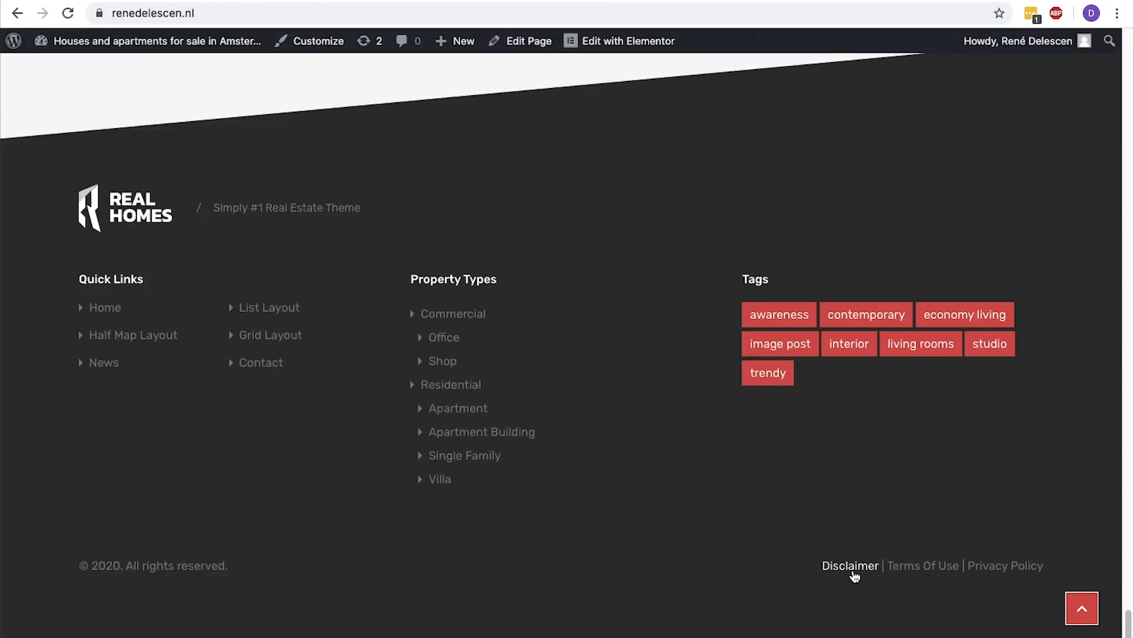
{"action": "left_click", "coordinate": [854, 575]}
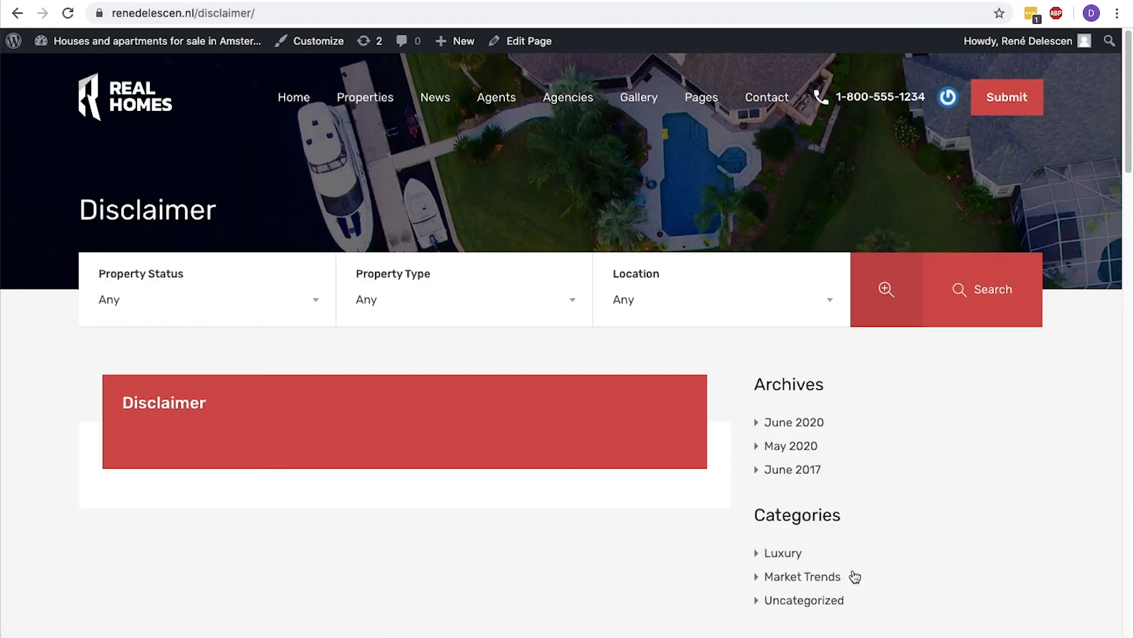
{"action": "scroll", "coordinate": [855, 577], "scroll_direction": "down", "scroll_amount": 10}
{"action": "left_click", "coordinate": [920, 571]}
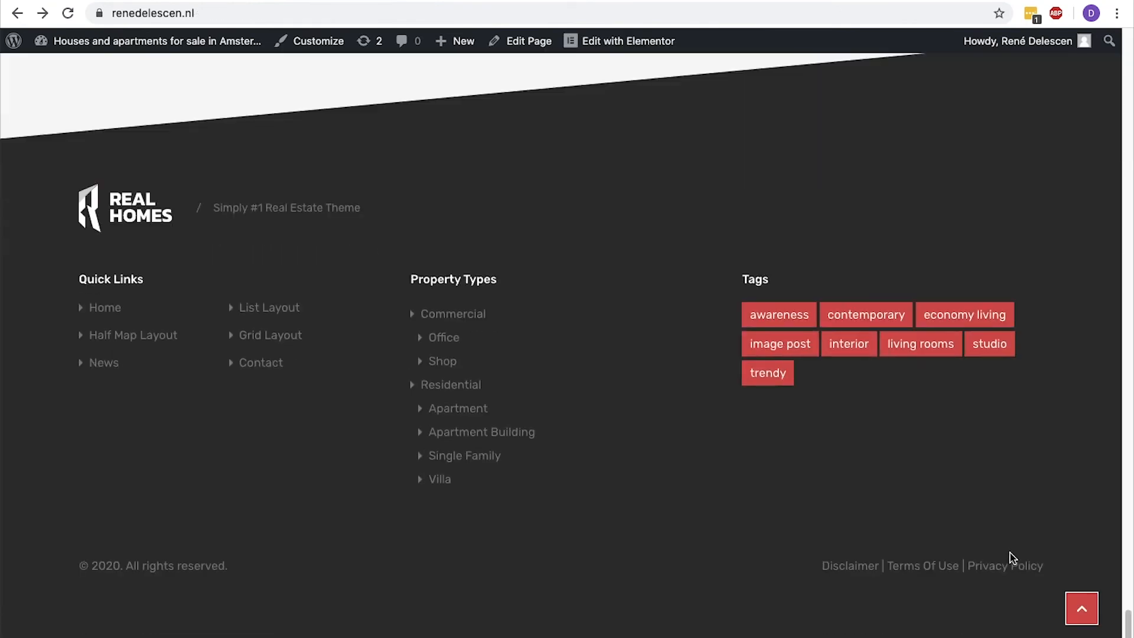
{"action": "left_click", "coordinate": [1008, 569]}
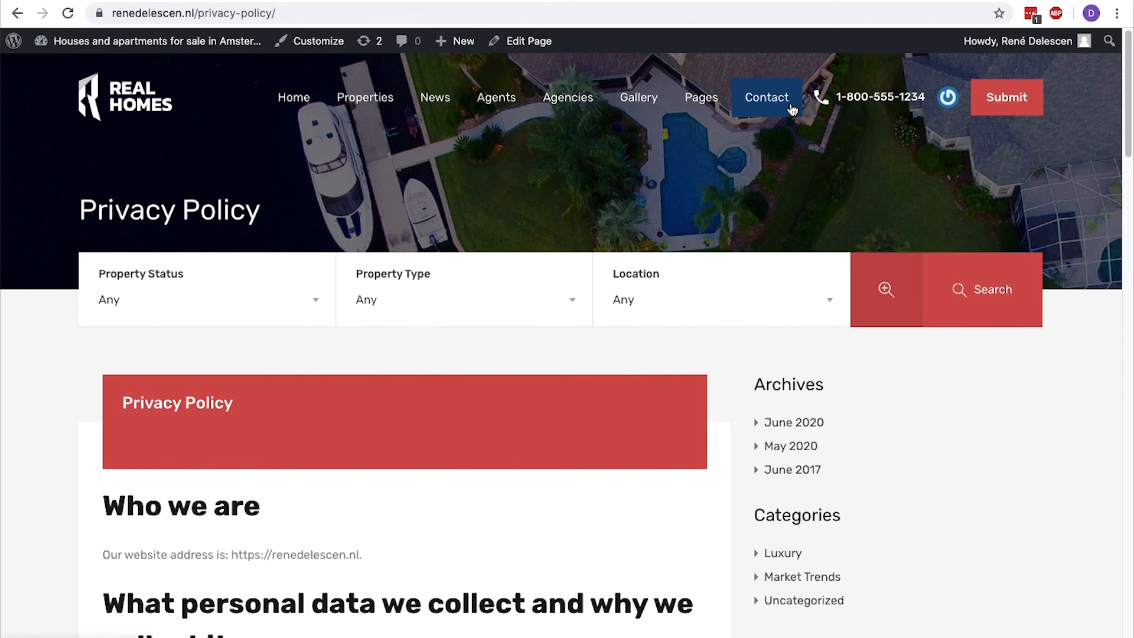
Go to the dashboard's menu editor and load the Main Menu for editing.
{"action": "mouse_move", "coordinate": [378, 112]}
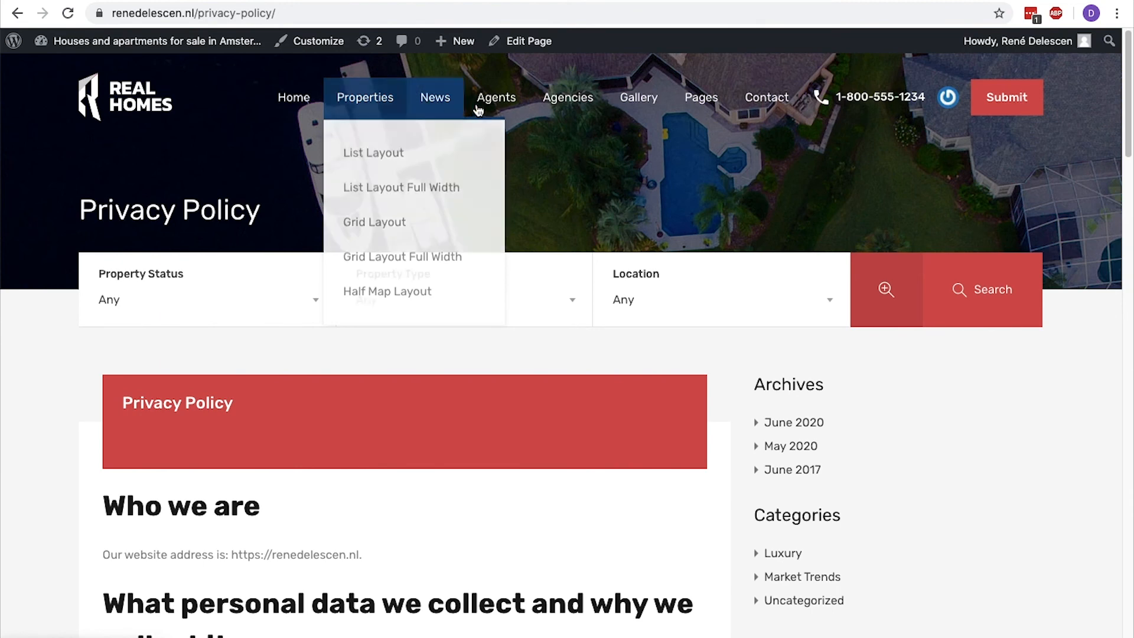
{"action": "mouse_move", "coordinate": [177, 41]}
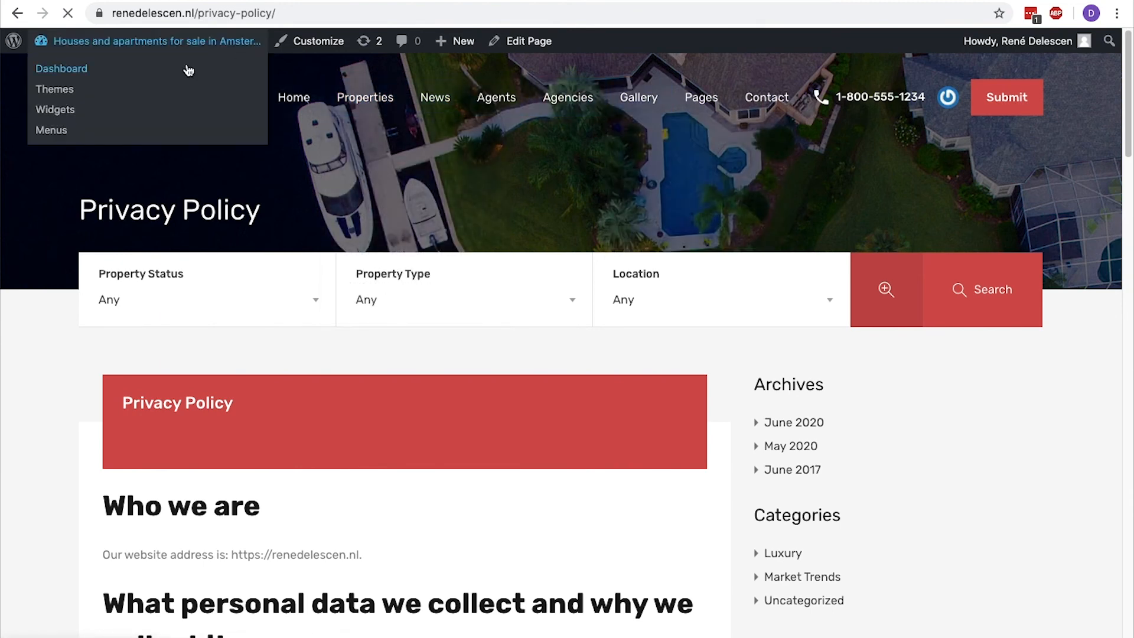
{"action": "left_click", "coordinate": [190, 69]}
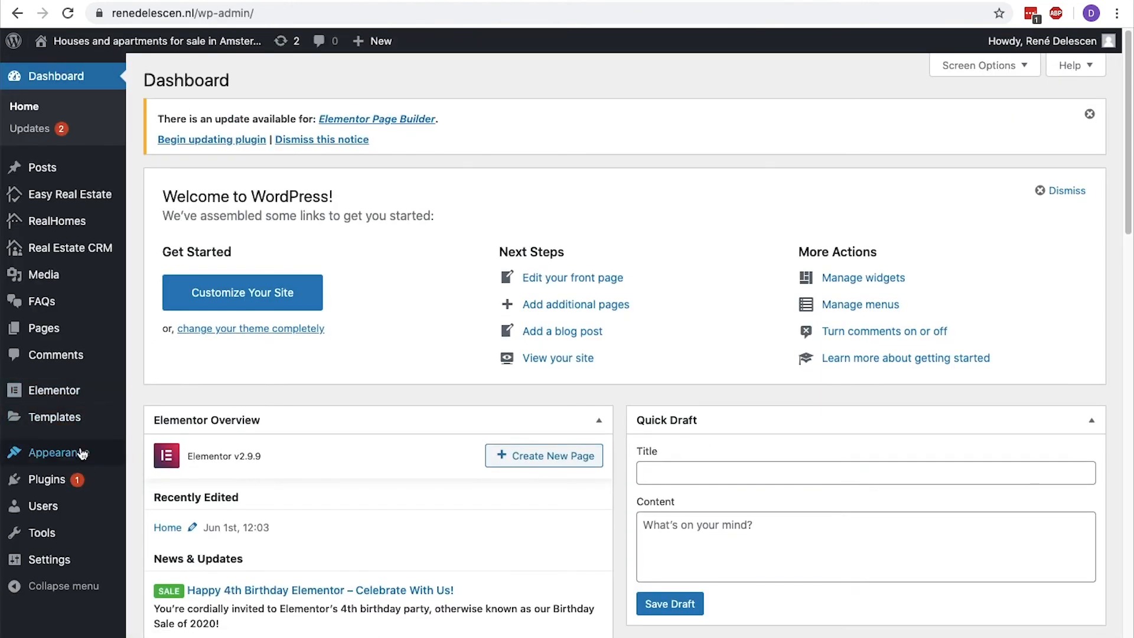
{"action": "mouse_move", "coordinate": [83, 454]}
{"action": "left_click", "coordinate": [157, 521]}
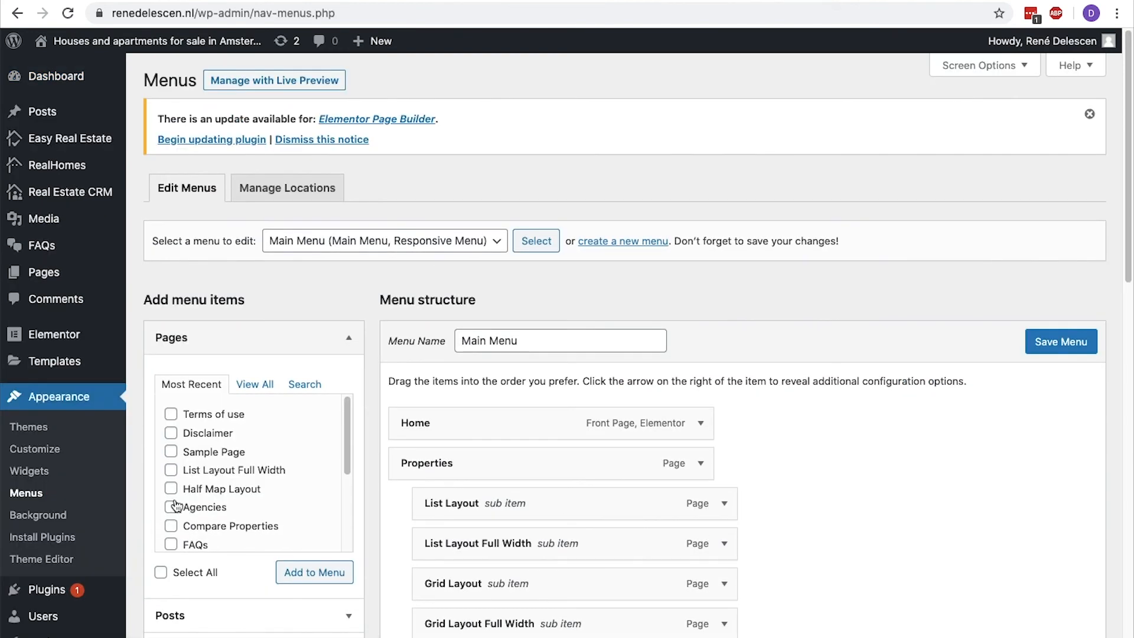
{"action": "left_click", "coordinate": [442, 247]}
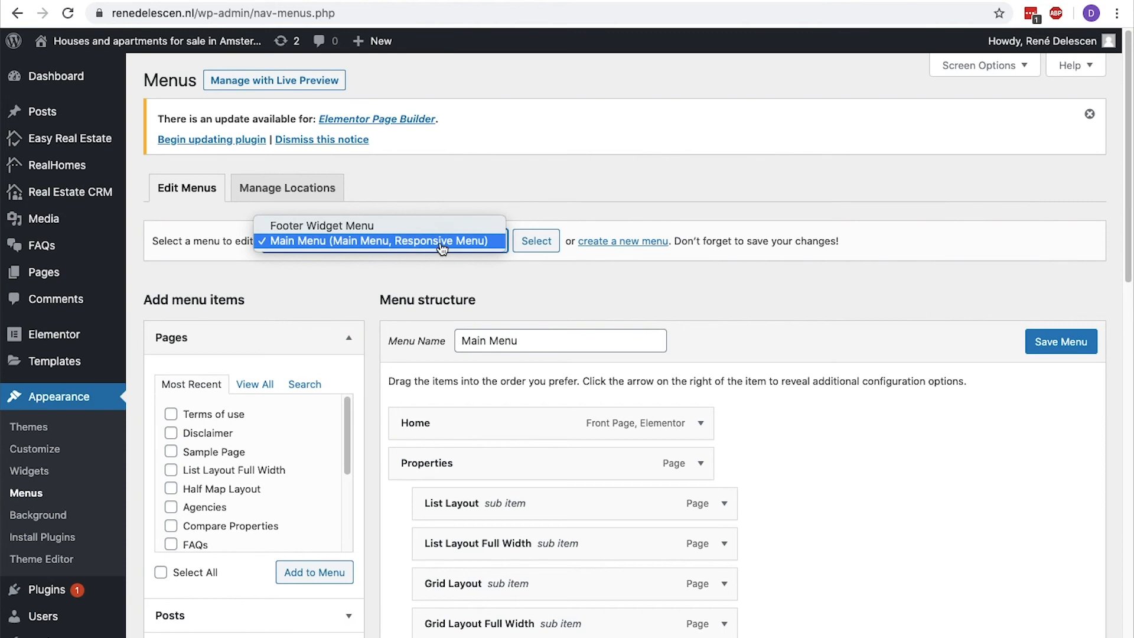
{"action": "left_click", "coordinate": [442, 241]}
{"action": "left_click", "coordinate": [535, 242]}
Remove Properties, List Layout, List Layout Full Width, Grid Layout, Grid Layout Full Width and Half Map Layout from the Main Menu.
{"action": "scroll", "coordinate": [531, 244], "scroll_direction": "down", "scroll_amount": 5}
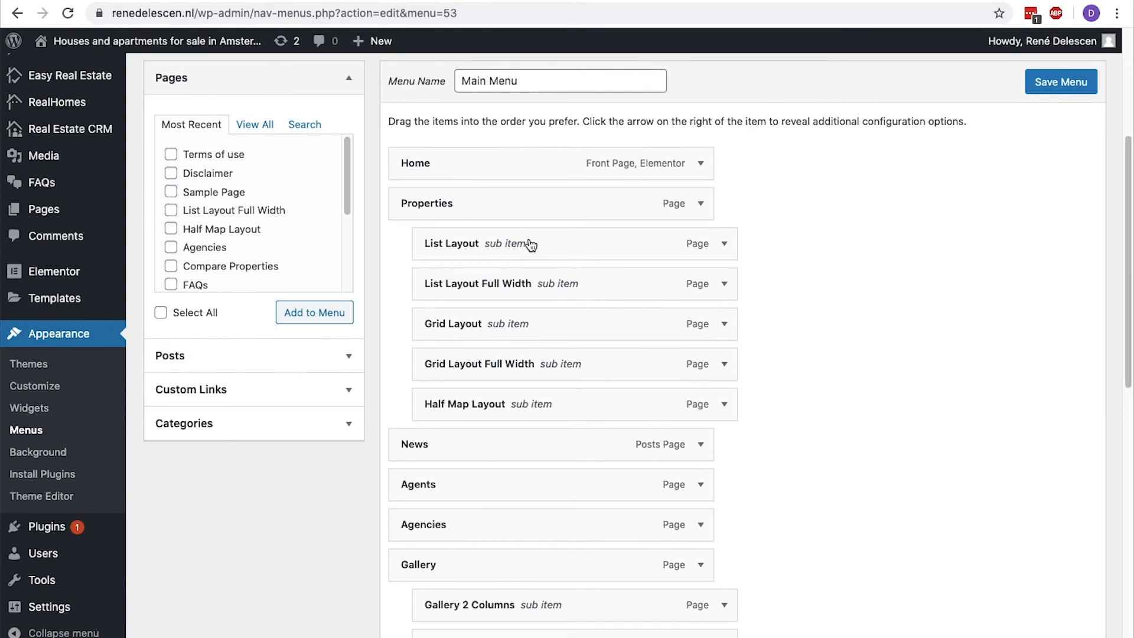
{"action": "left_click", "coordinate": [702, 206]}
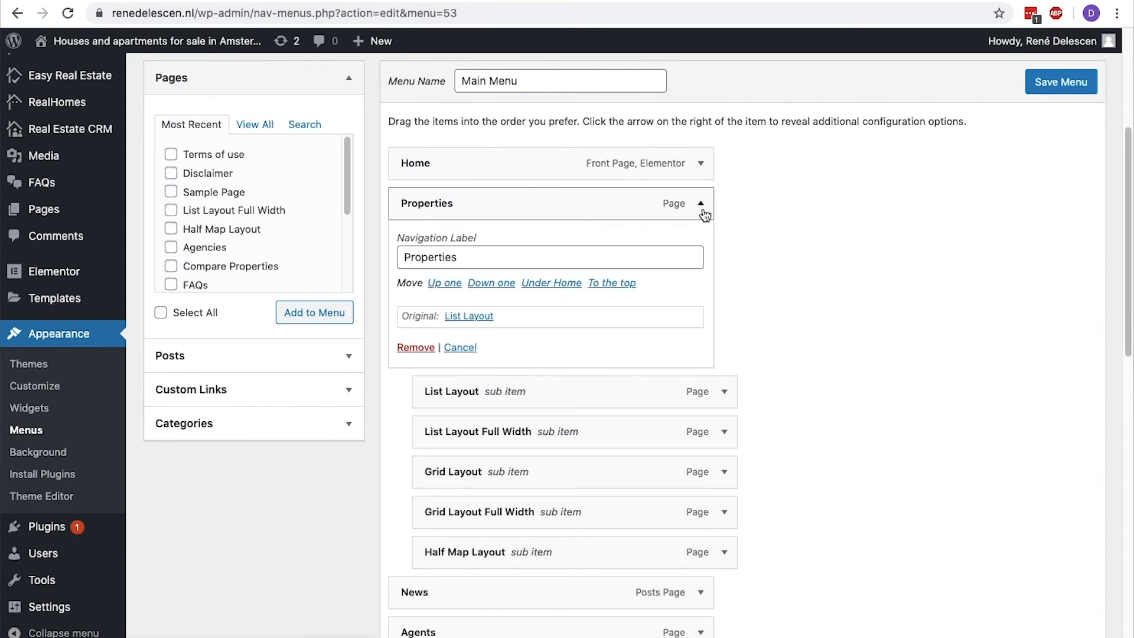
{"action": "left_click", "coordinate": [421, 348]}
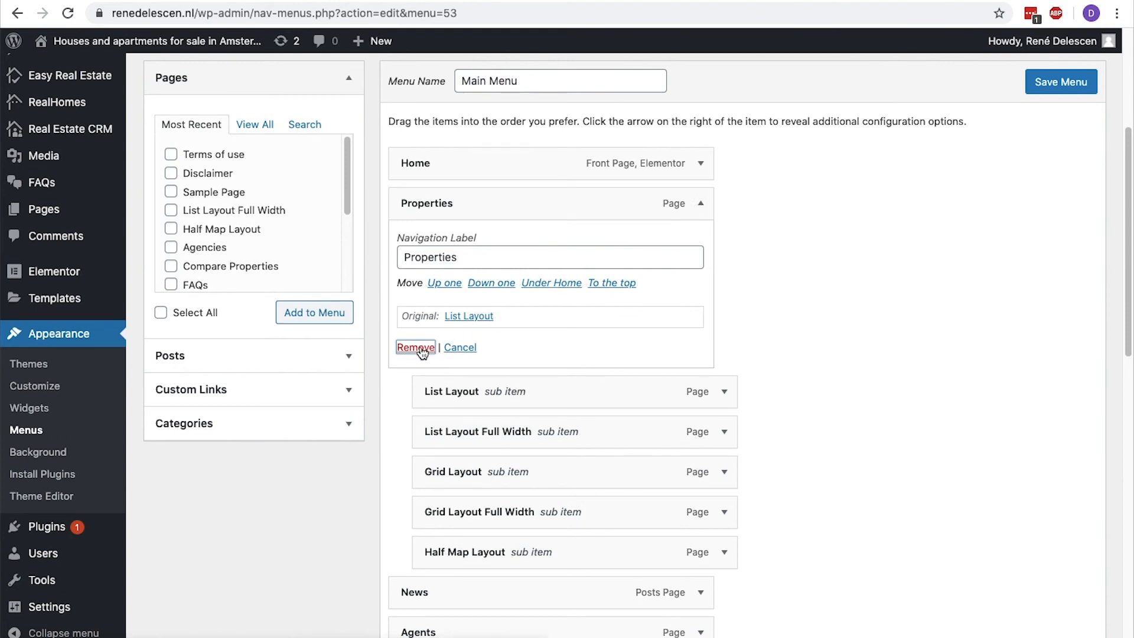
{"action": "left_click", "coordinate": [702, 204]}
{"action": "left_click", "coordinate": [421, 349]}
{"action": "left_click", "coordinate": [701, 204]}
{"action": "left_click", "coordinate": [421, 348]}
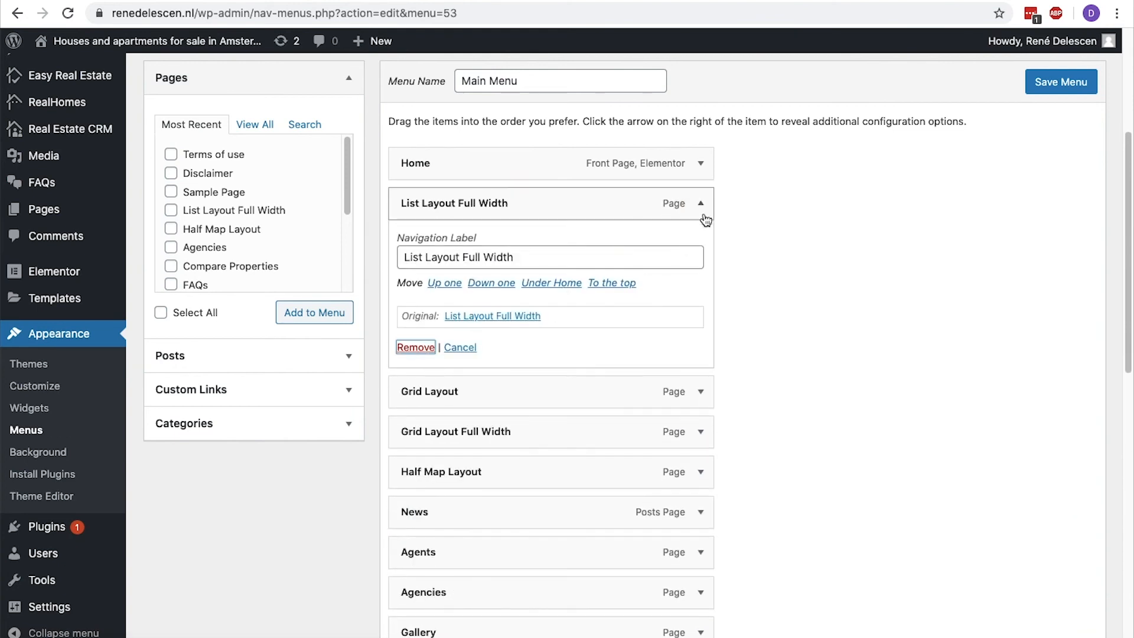
{"action": "left_click", "coordinate": [702, 204]}
{"action": "left_click", "coordinate": [416, 347]}
{"action": "left_click", "coordinate": [702, 204]}
{"action": "left_click", "coordinate": [416, 347]}
{"action": "left_click", "coordinate": [702, 205]}
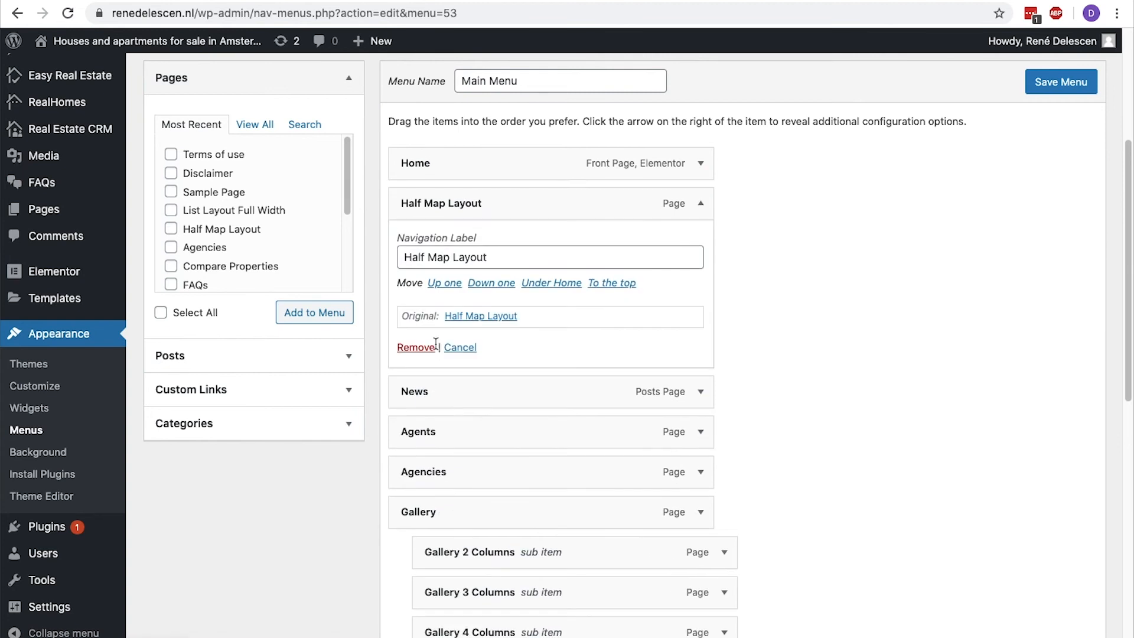
{"action": "left_click", "coordinate": [421, 348]}
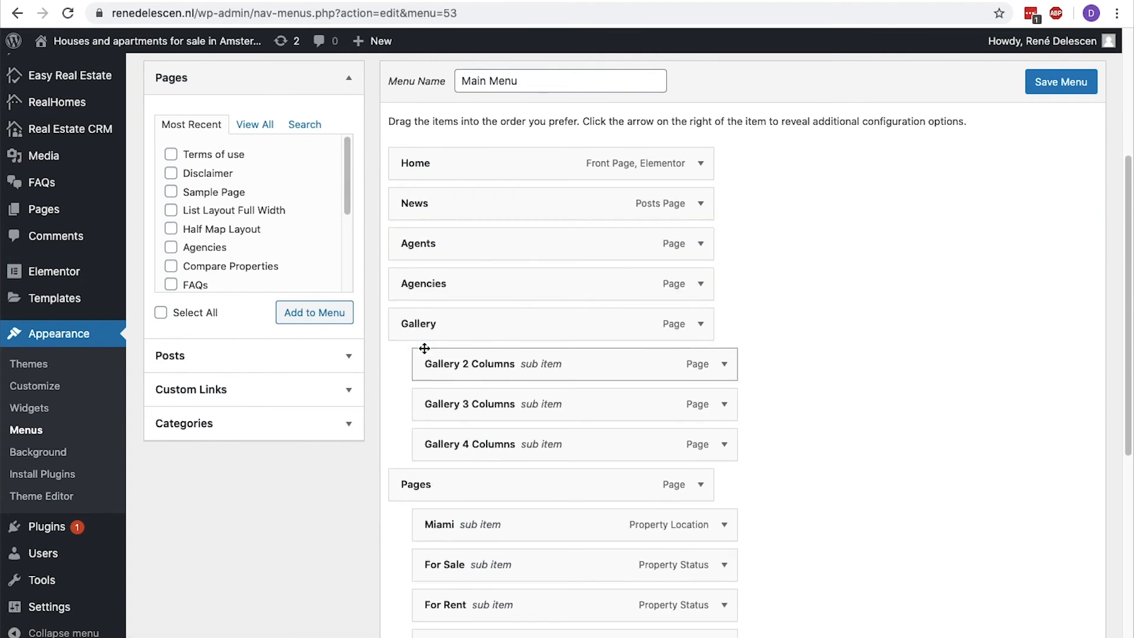
Find the My Properties page by searching for "properties", add it to the Main Menu and place it directly below Home.
{"action": "left_click", "coordinate": [290, 125]}
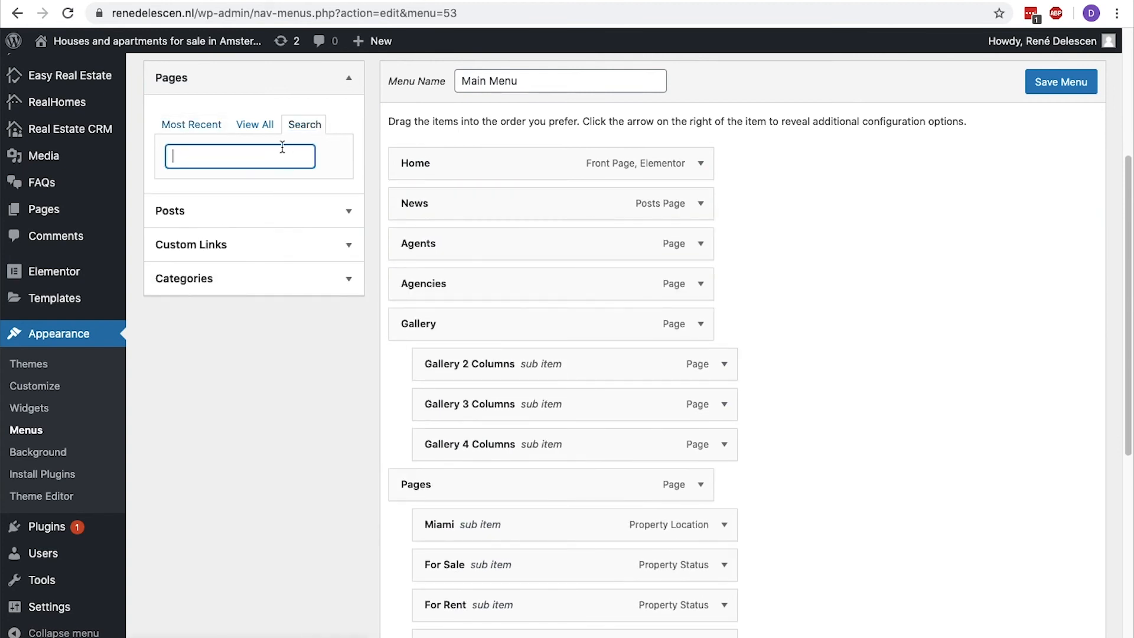
{"action": "type", "text": "properties"}
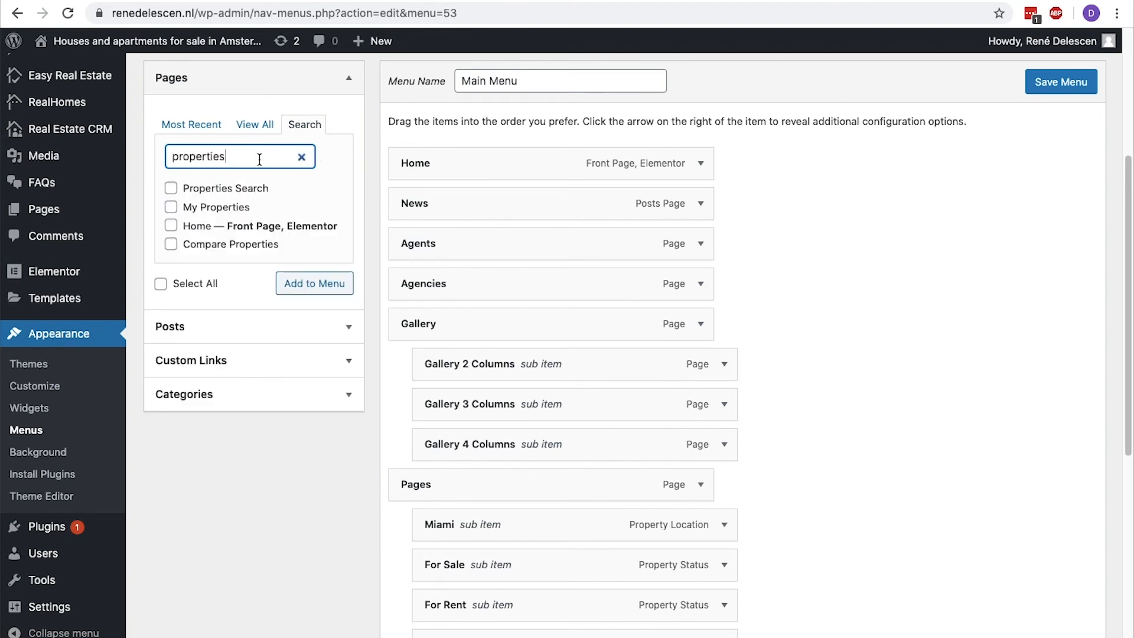
{"action": "left_click", "coordinate": [171, 207]}
{"action": "left_click", "coordinate": [313, 285]}
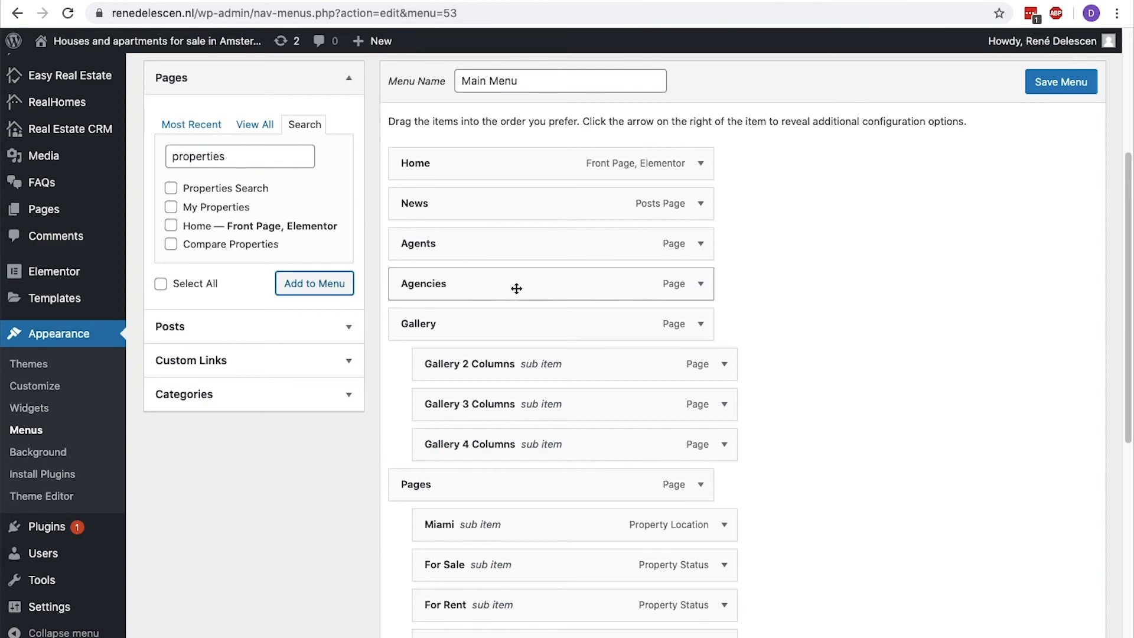
{"action": "scroll", "coordinate": [516, 288], "scroll_direction": "down", "scroll_amount": 8}
{"action": "left_click_drag", "start_coordinate": [494, 392], "coordinate": [521, 60]}
{"action": "left_click_drag", "start_coordinate": [491, 328], "coordinate": [492, 330]}
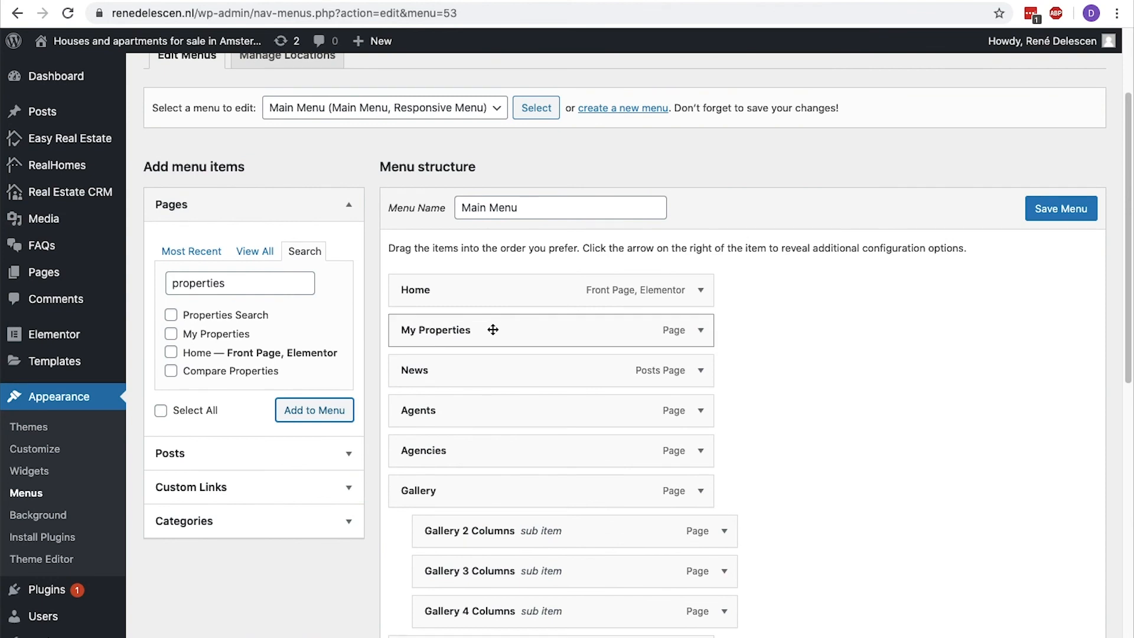
Change the My Properties item's navigation label to "Properties" and save the menu.
{"action": "left_click", "coordinate": [701, 330]}
{"action": "left_click", "coordinate": [569, 378]}
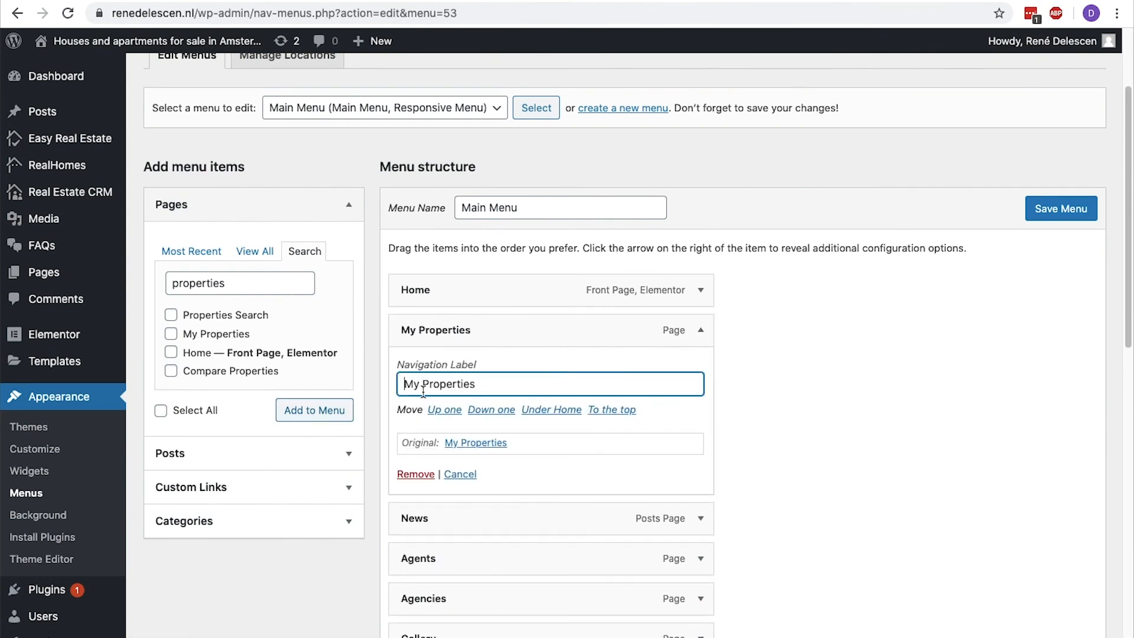
{"action": "double_click", "coordinate": [411, 384]}
{"action": "key", "text": "BackSpace"}
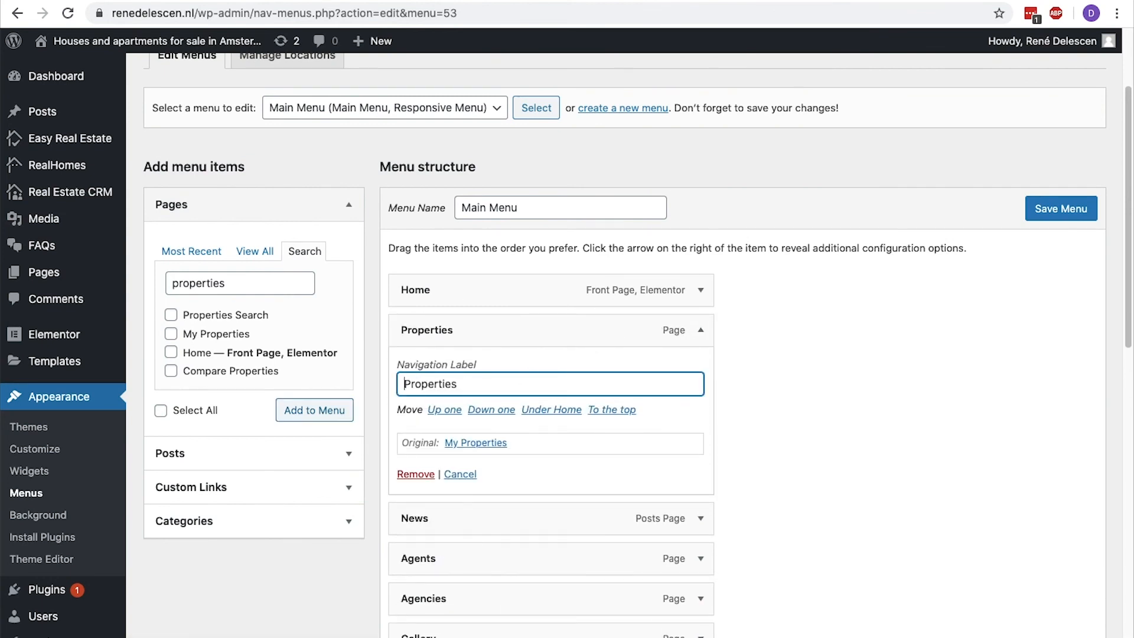
{"action": "left_click", "coordinate": [700, 332]}
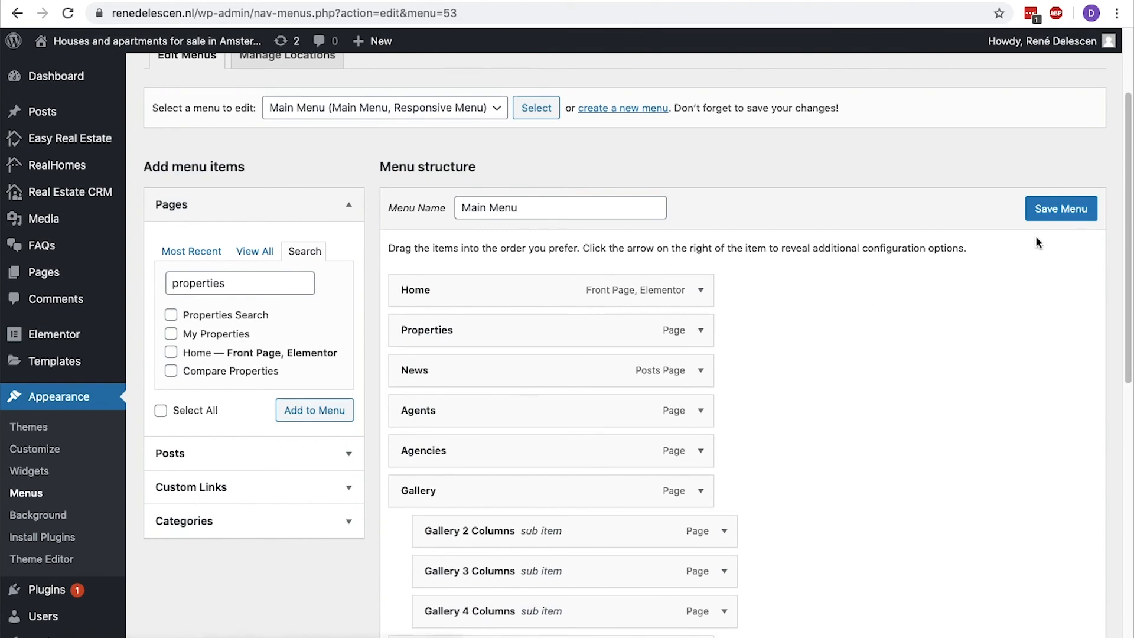
{"action": "left_click", "coordinate": [1046, 222]}
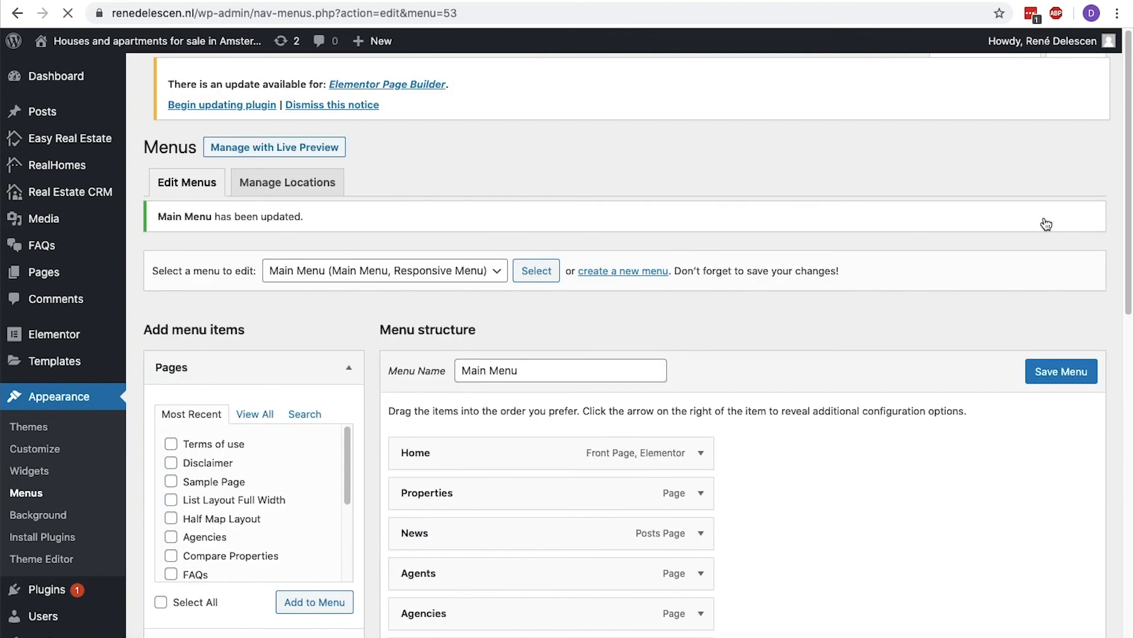
Remove Gallery and its sub items Gallery 2 Columns, Gallery 3 Columns and Gallery 4 Columns from the Main Menu.
{"action": "scroll", "coordinate": [1046, 224], "scroll_direction": "down", "scroll_amount": 5}
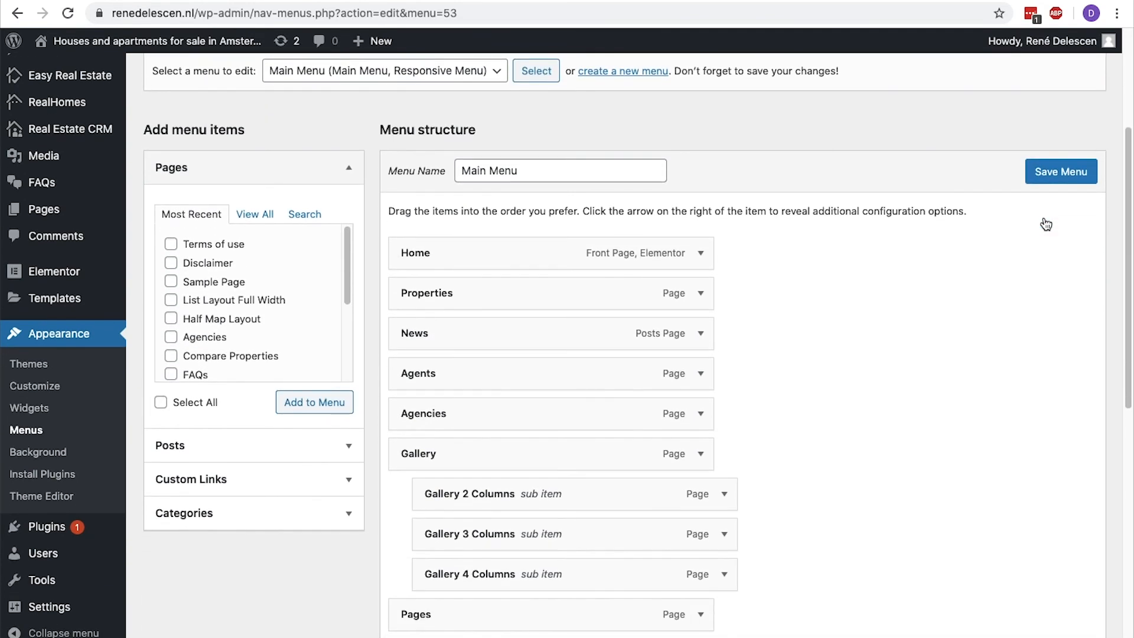
{"action": "left_click", "coordinate": [701, 453]}
{"action": "left_click", "coordinate": [416, 598]}
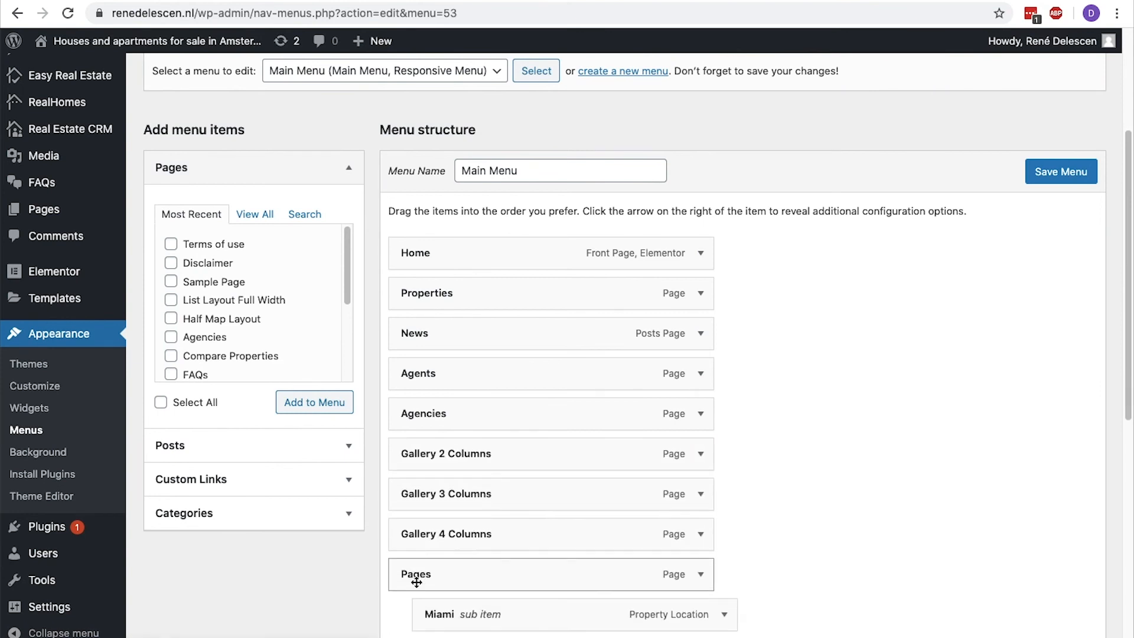
{"action": "scroll", "coordinate": [416, 585], "scroll_direction": "down", "scroll_amount": 3}
{"action": "left_click", "coordinate": [701, 281]}
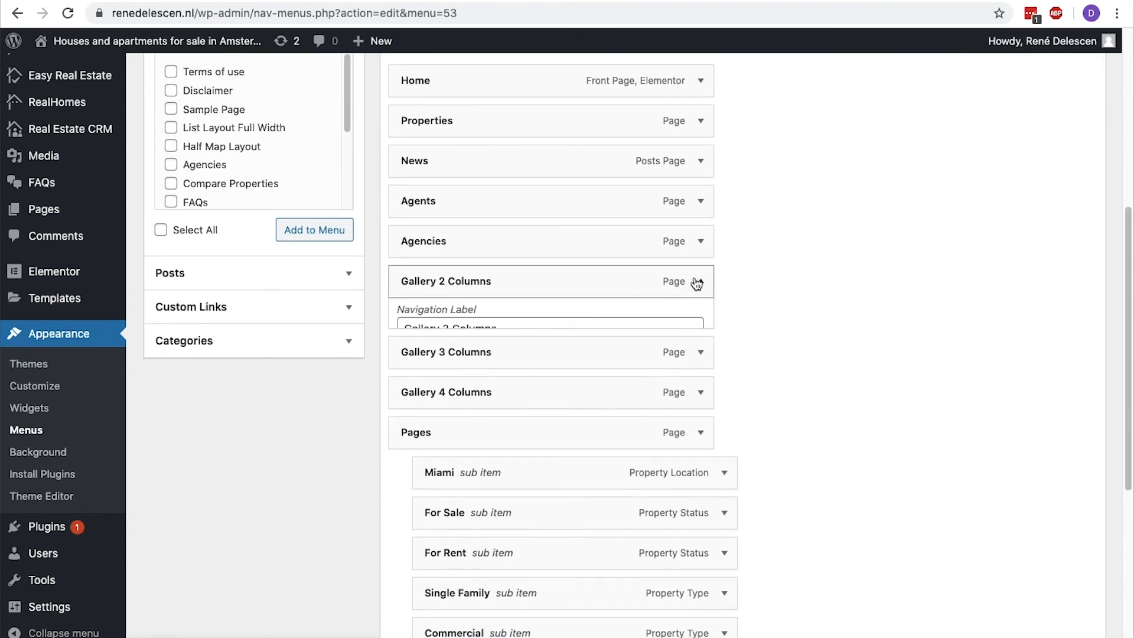
{"action": "left_click", "coordinate": [404, 438]}
{"action": "left_click", "coordinate": [707, 294]}
{"action": "left_click", "coordinate": [414, 426]}
{"action": "left_click", "coordinate": [707, 293]}
{"action": "left_click", "coordinate": [413, 423]}
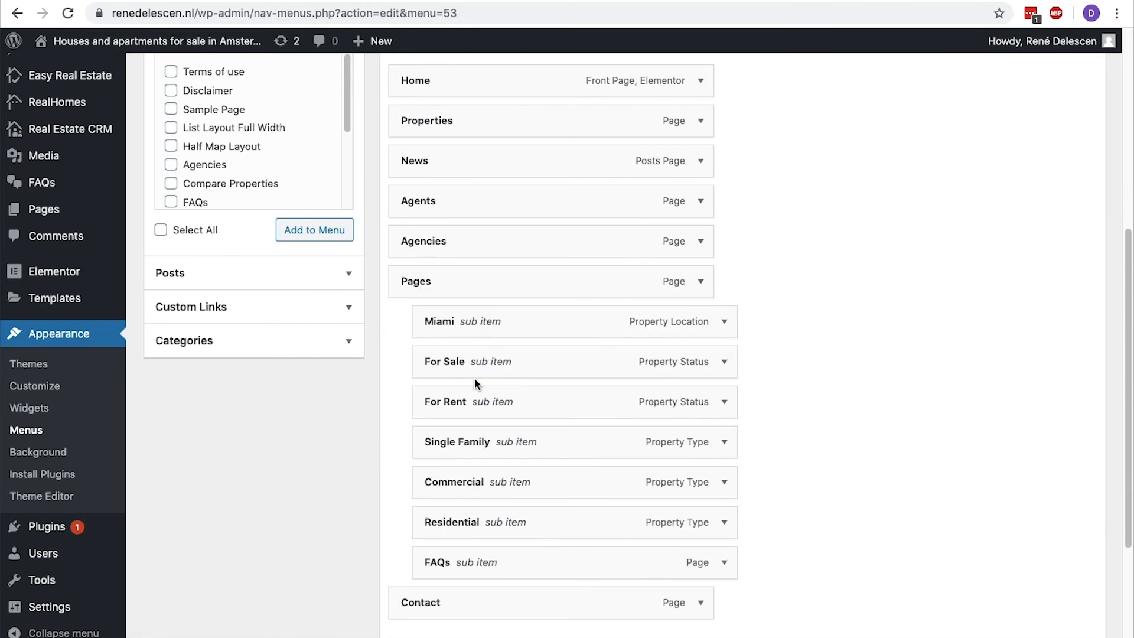
Move For Sale and For Rent from under Pages to be sub items of Properties.
{"action": "left_click_drag", "start_coordinate": [478, 375], "coordinate": [489, 177]}
{"action": "left_click_drag", "start_coordinate": [470, 397], "coordinate": [477, 199]}
Remove Pages, Miami, Single Family, Commercial and Residential from the Main Menu, keeping FAQs, and save the menu.
{"action": "left_click", "coordinate": [701, 362]}
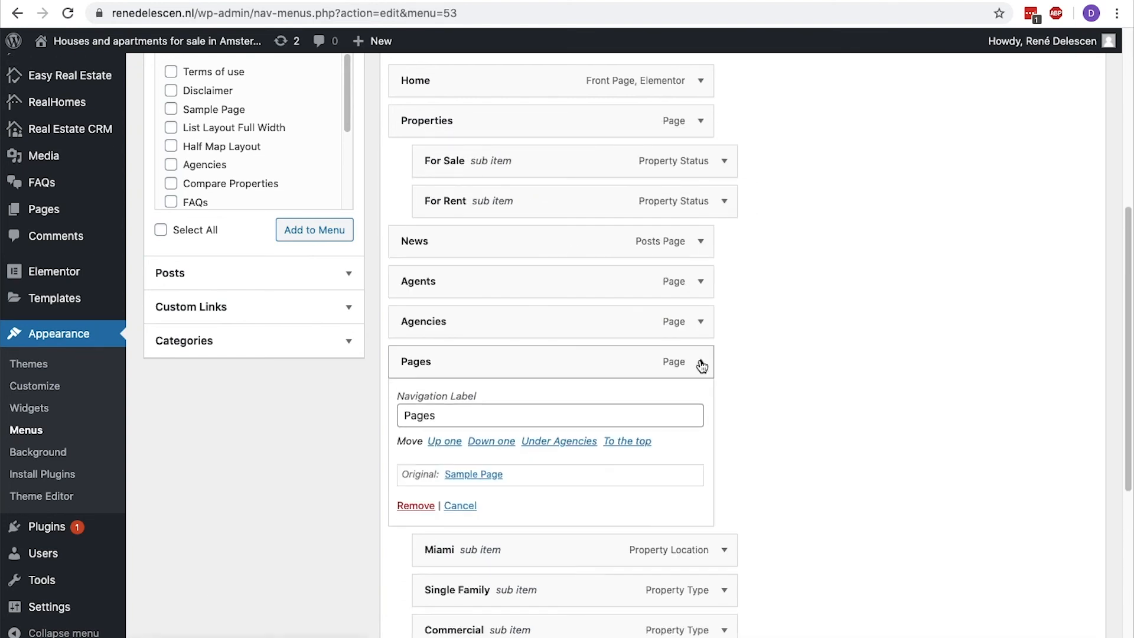
{"action": "left_click", "coordinate": [413, 506]}
{"action": "left_click", "coordinate": [701, 363]}
{"action": "left_click", "coordinate": [413, 507]}
{"action": "left_click", "coordinate": [700, 363]}
{"action": "left_click", "coordinate": [413, 506]}
{"action": "left_click", "coordinate": [701, 362]}
{"action": "left_click", "coordinate": [413, 507]}
{"action": "left_click", "coordinate": [701, 361]}
{"action": "left_click", "coordinate": [413, 507]}
{"action": "left_click", "coordinate": [1049, 571]}
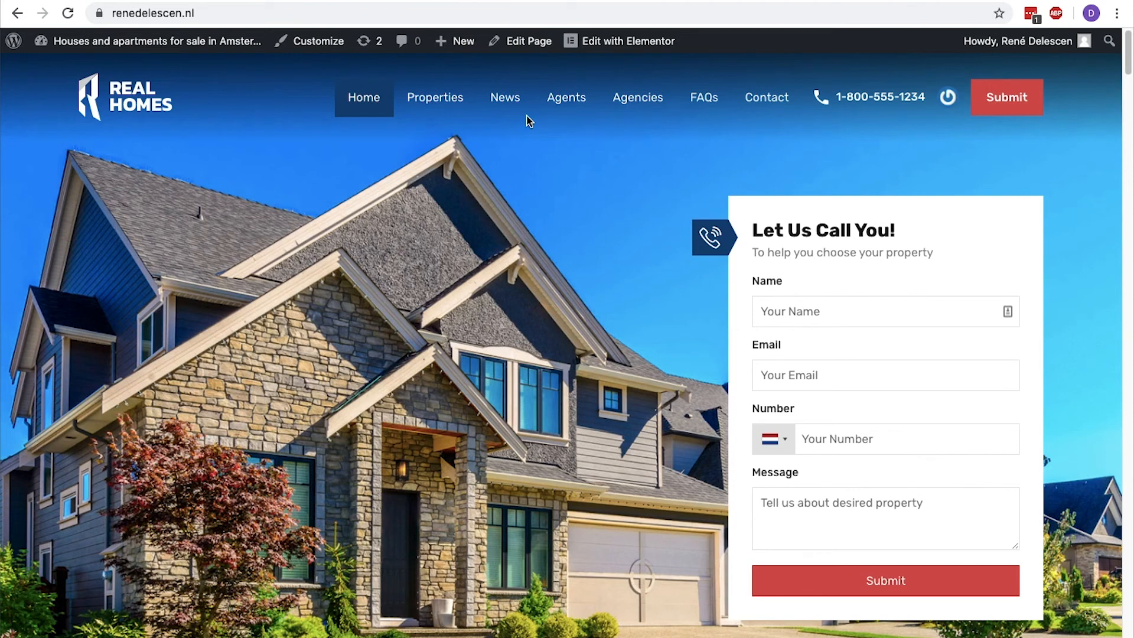
Check the Properties submenu on the homepage, then create a page titled "About us" with Page Title Display Status set to Hide.
{"action": "mouse_move", "coordinate": [467, 109]}
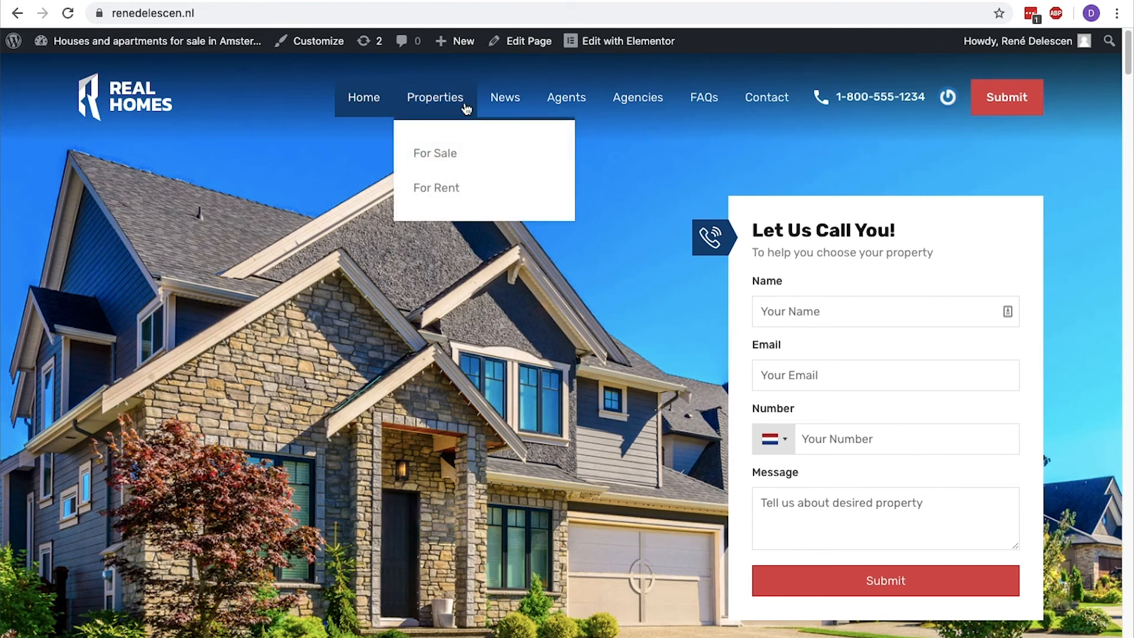
{"action": "mouse_move", "coordinate": [240, 47]}
{"action": "left_click", "coordinate": [101, 77]}
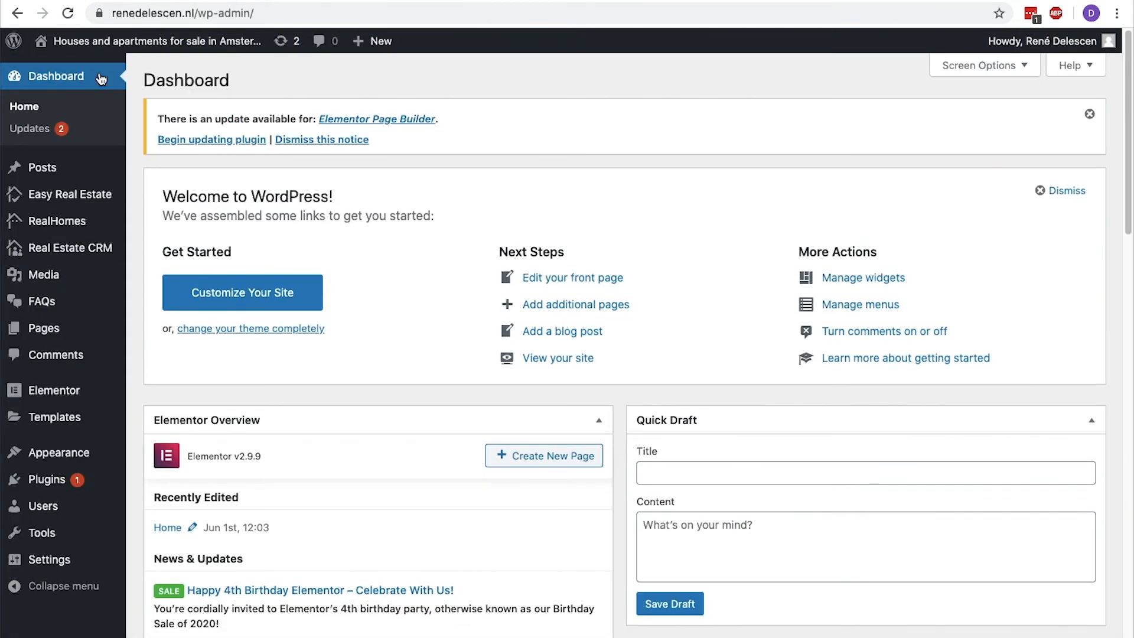
{"action": "mouse_move", "coordinate": [66, 325]}
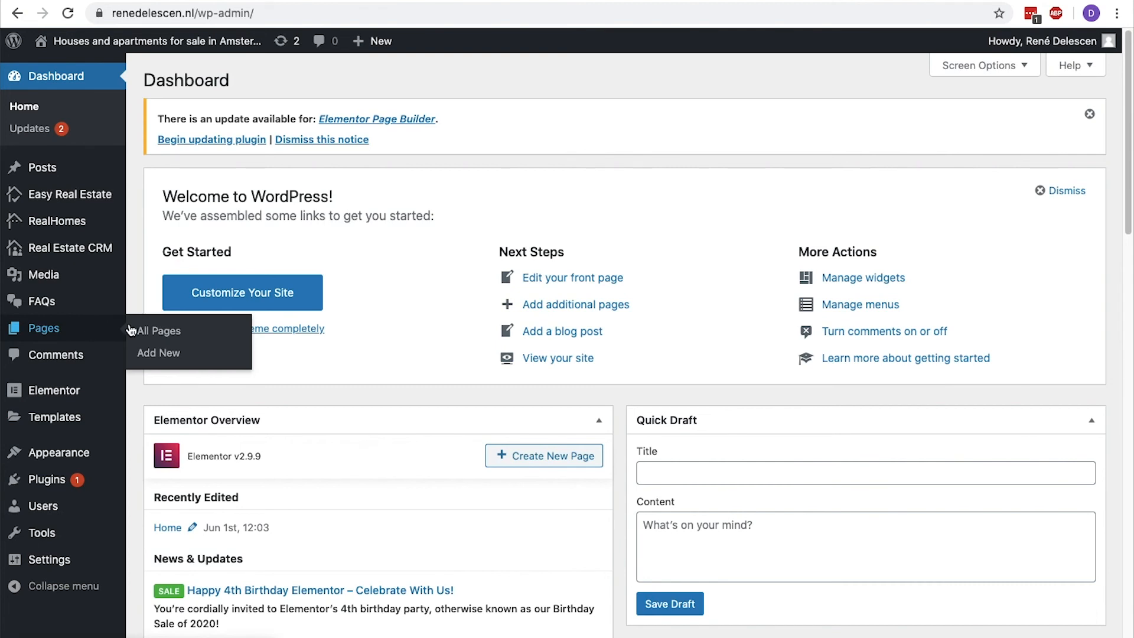
{"action": "left_click", "coordinate": [155, 352]}
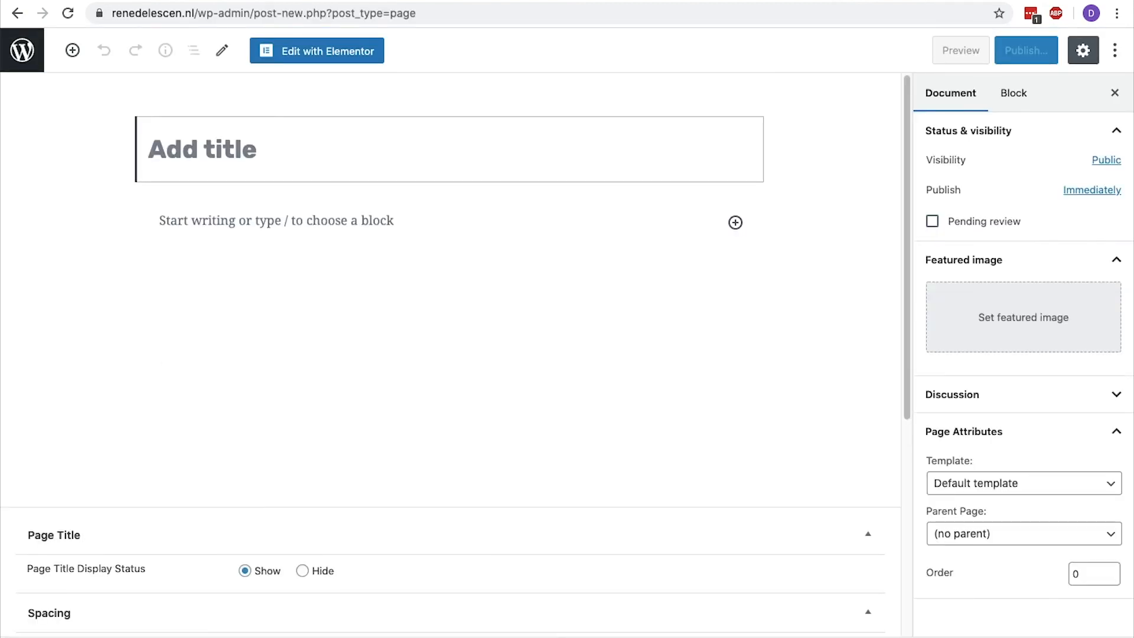
{"action": "type", "text": "About us"}
{"action": "scroll", "coordinate": [449, 296], "scroll_direction": "down", "scroll_amount": 2}
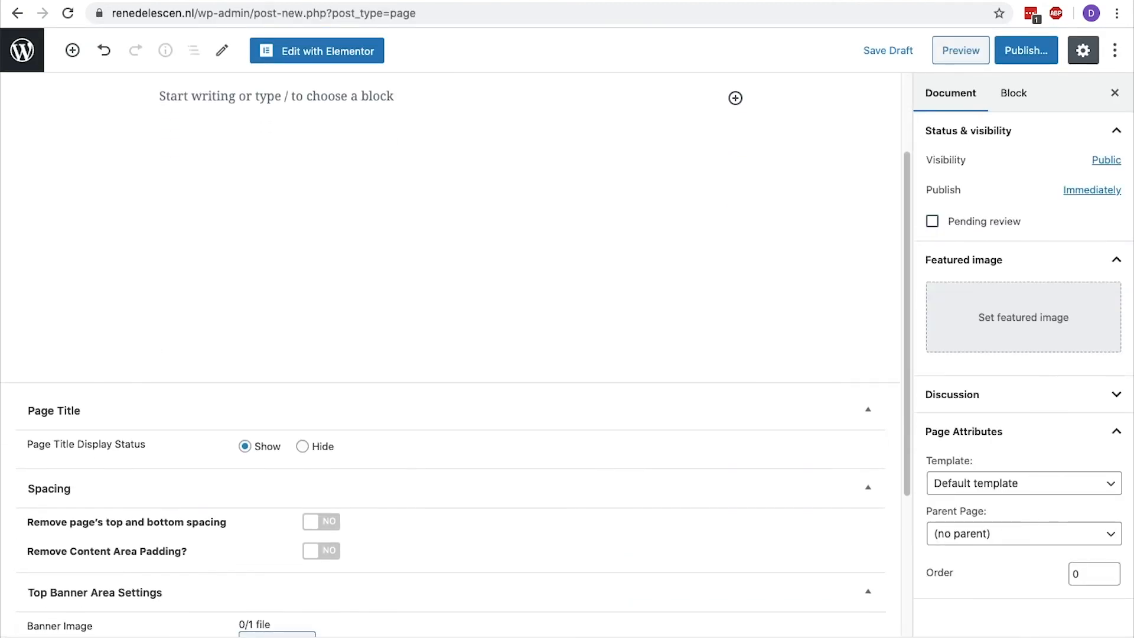
{"action": "left_click", "coordinate": [306, 446]}
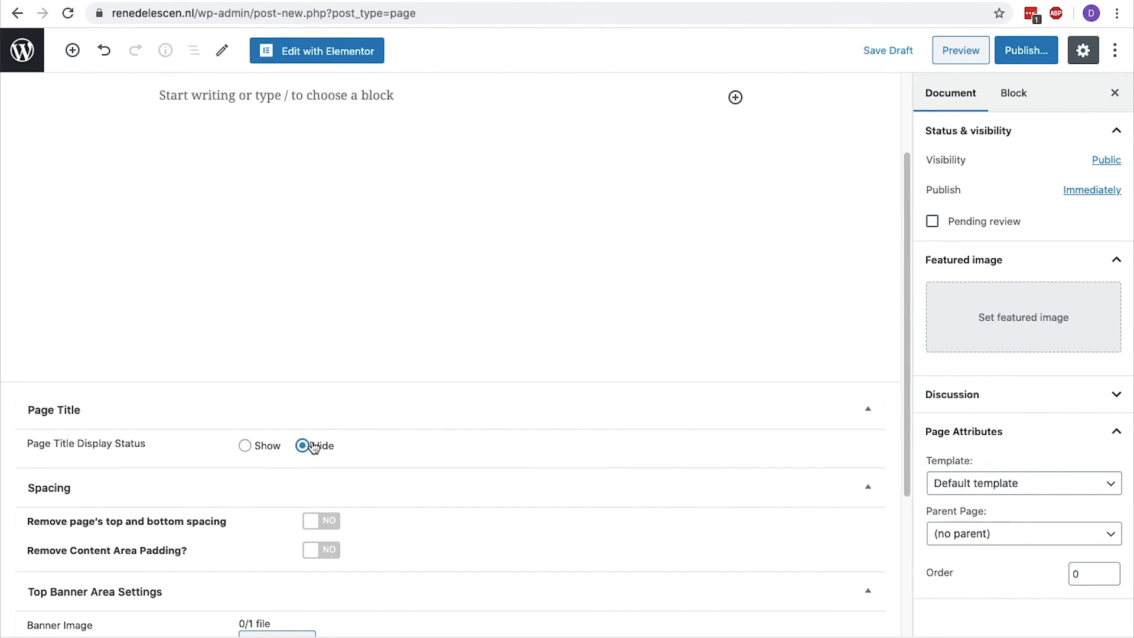
Open the About us page in Elementor and add a section with two equal columns.
{"action": "scroll", "coordinate": [314, 448], "scroll_direction": "up", "scroll_amount": 2}
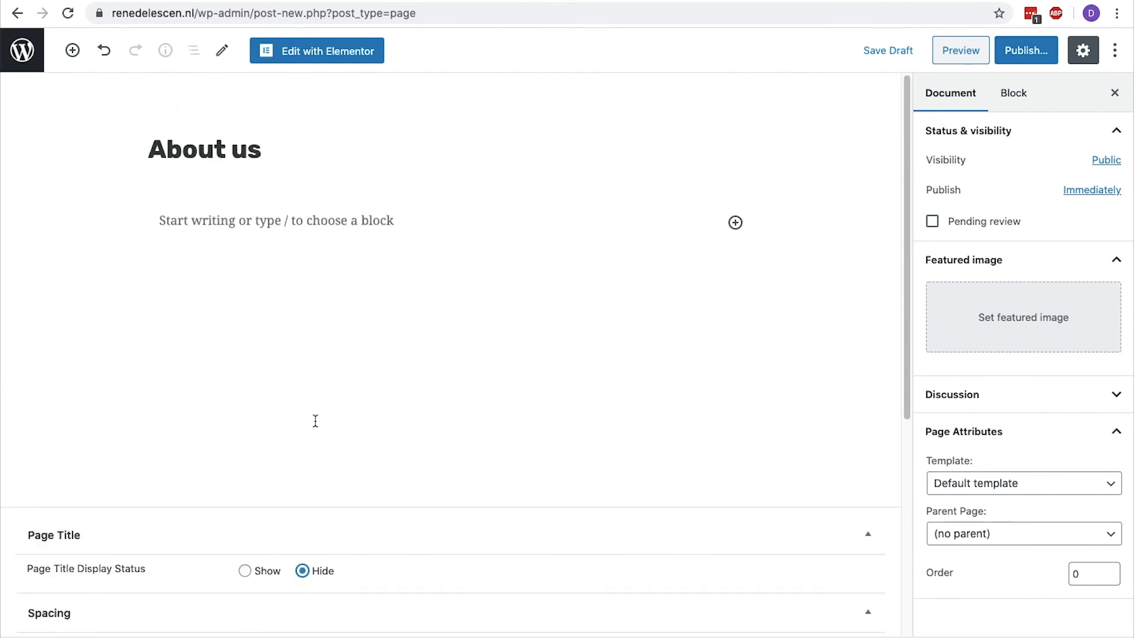
{"action": "left_click", "coordinate": [345, 55]}
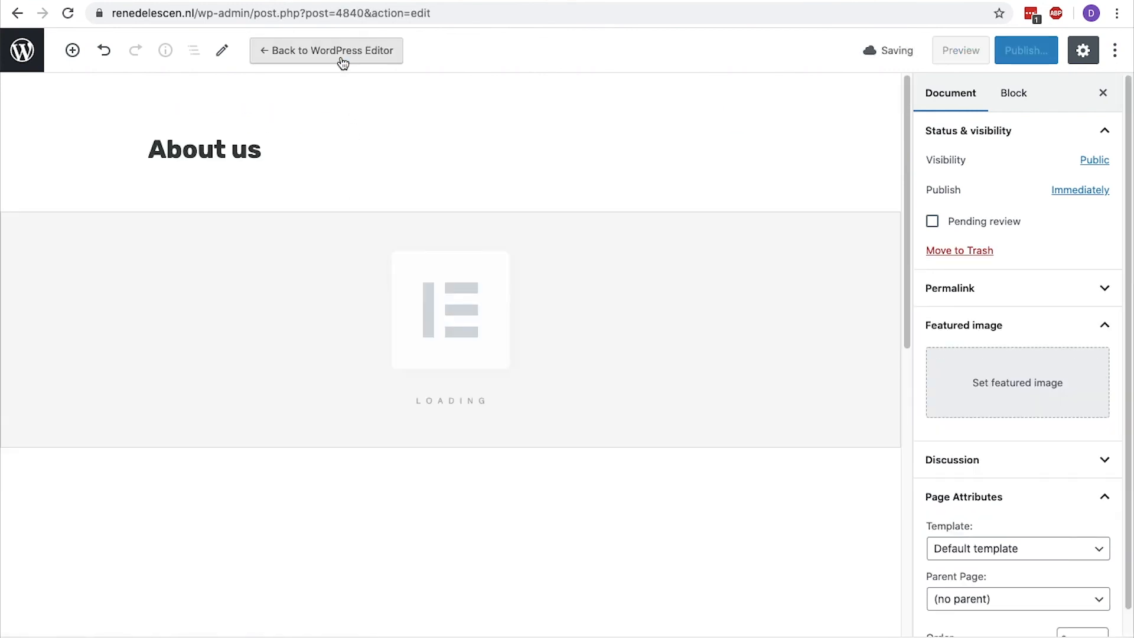
{"action": "scroll", "coordinate": [343, 63], "scroll_direction": "down", "scroll_amount": 4}
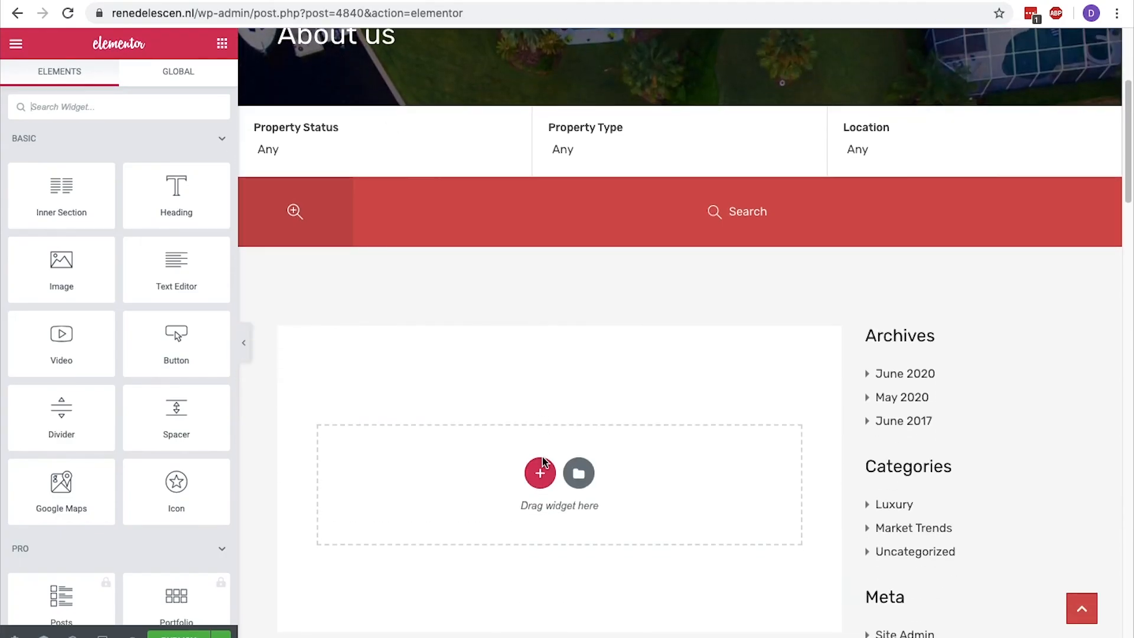
{"action": "left_click", "coordinate": [541, 464]}
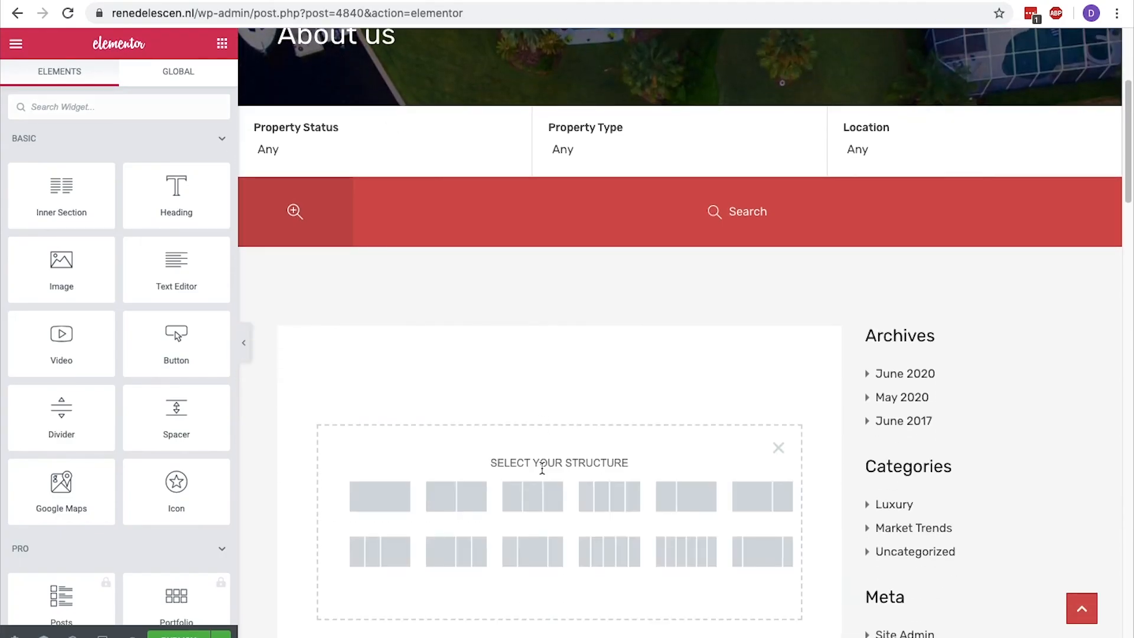
{"action": "left_click", "coordinate": [467, 494]}
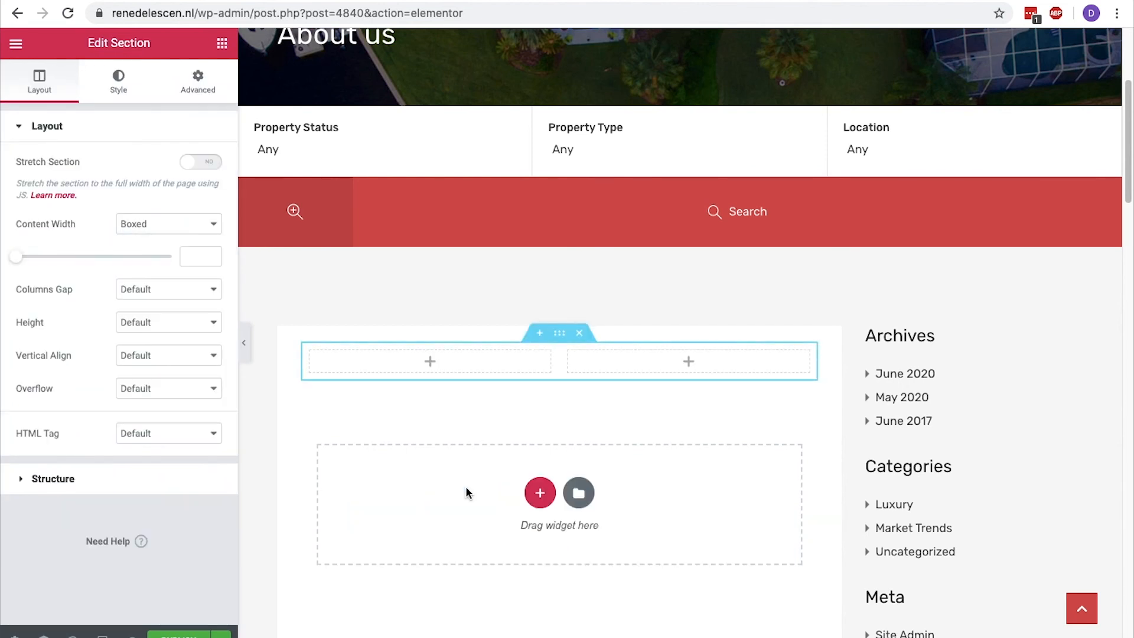
Add a Heading widget reading "About Real Estate Firm X" to the section's first column and center it.
{"action": "scroll", "coordinate": [471, 490], "scroll_direction": "down", "scroll_amount": 2}
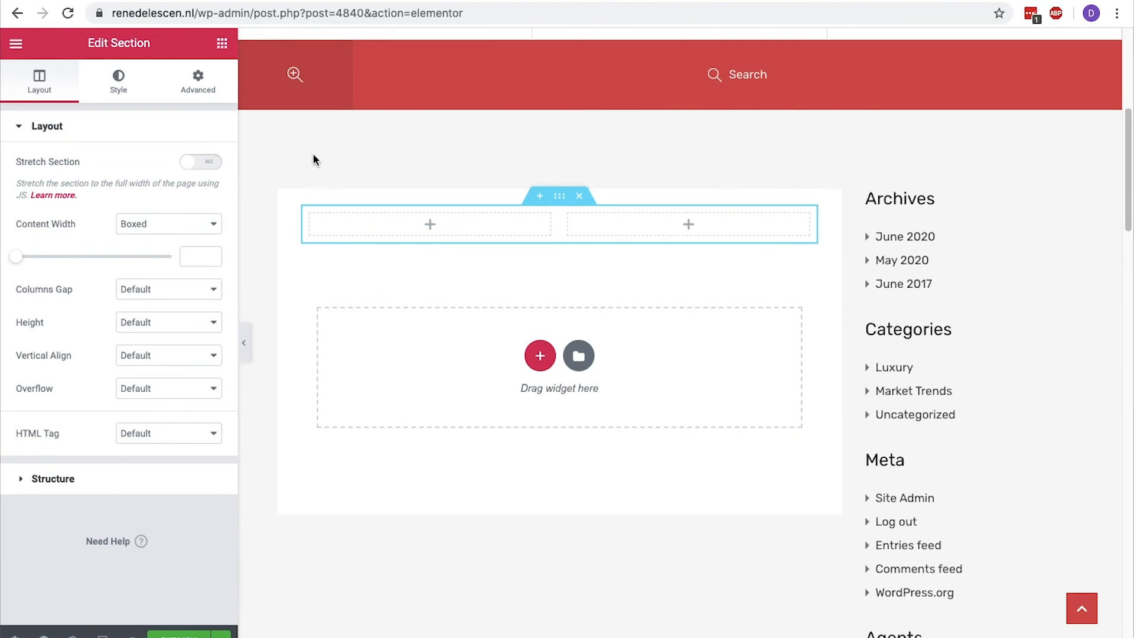
{"action": "left_click", "coordinate": [229, 53]}
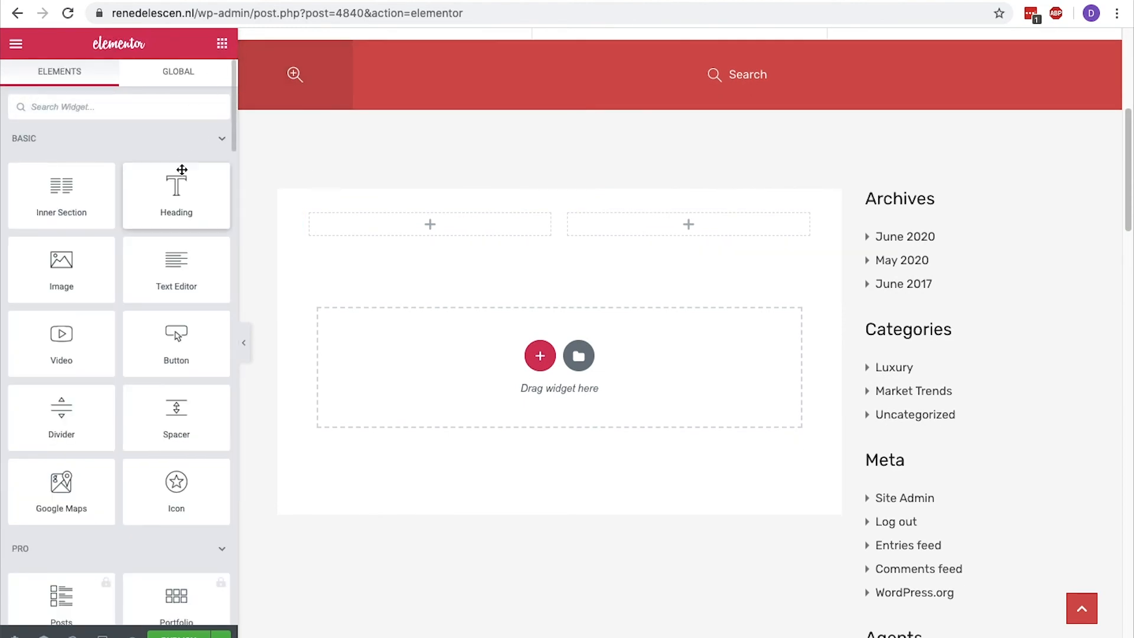
{"action": "left_click_drag", "start_coordinate": [179, 187], "coordinate": [386, 215]}
{"action": "triple_click", "coordinate": [386, 215]}
{"action": "type", "text": "A"}
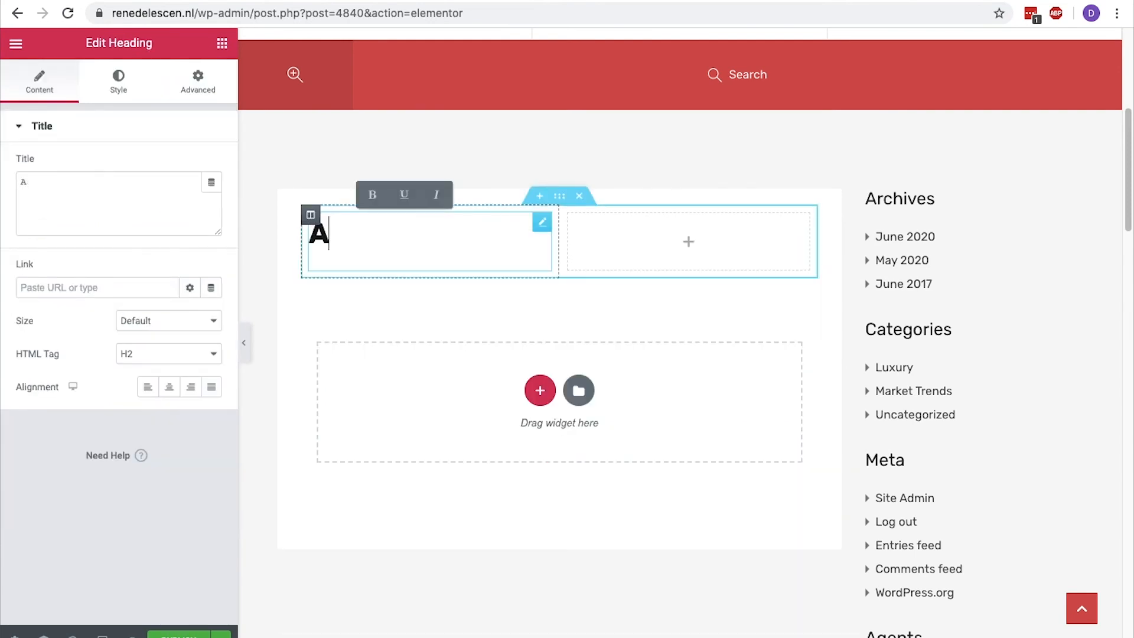
{"action": "type", "text": "bout Real Estate Firm X"}
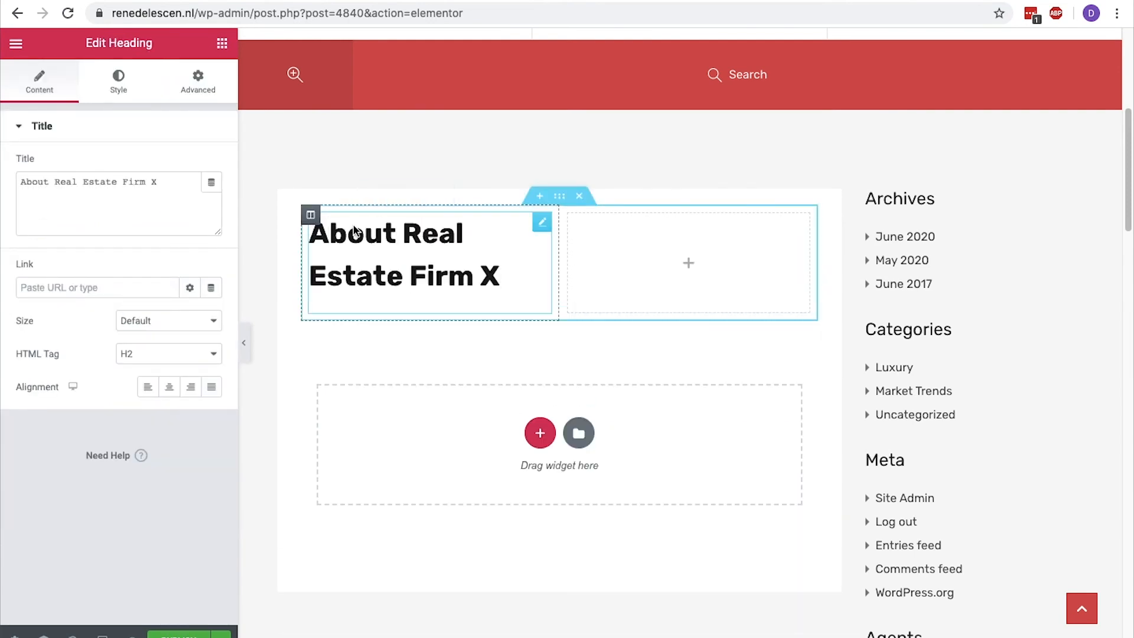
{"action": "left_click", "coordinate": [169, 387]}
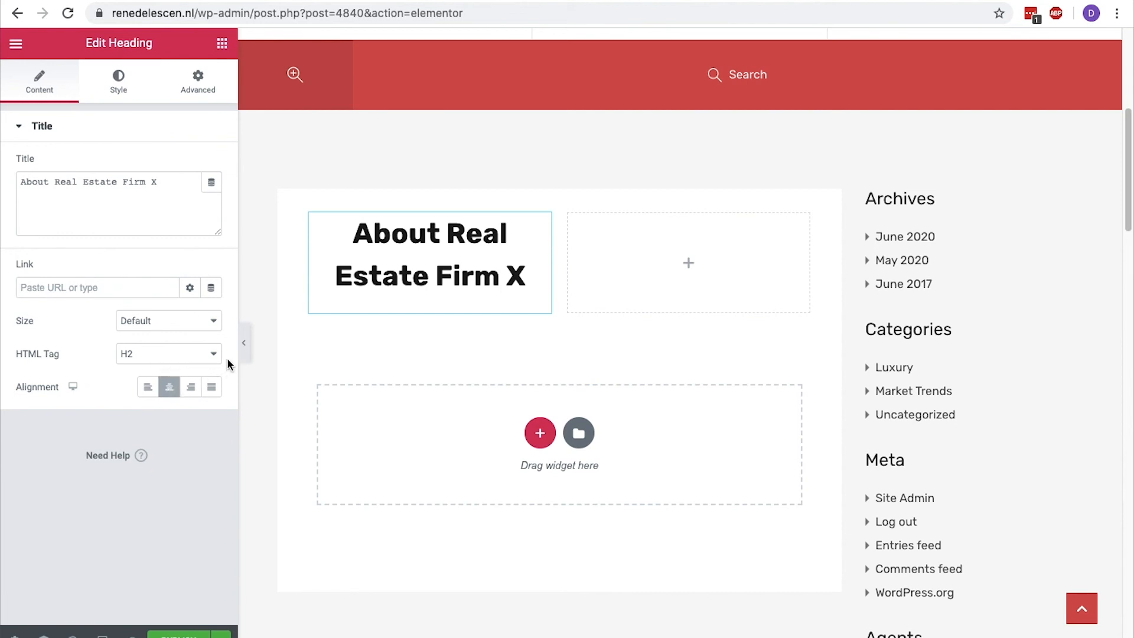
Preview the page without the editing panel, and set the heading's typography size to 21 px.
{"action": "left_click", "coordinate": [244, 344]}
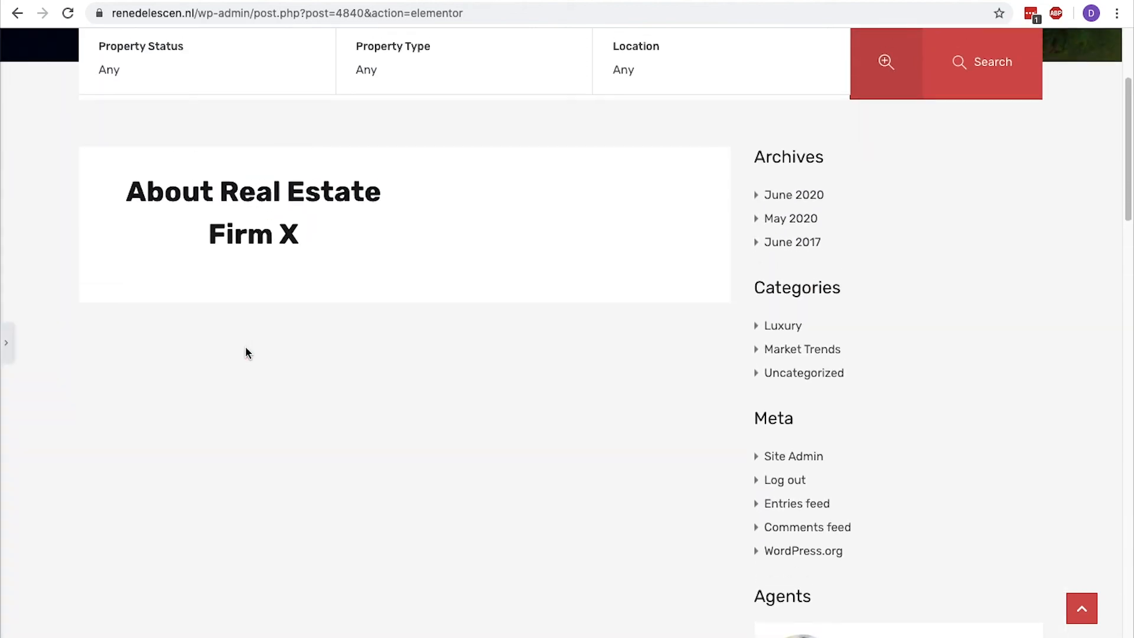
{"action": "left_click", "coordinate": [7, 344]}
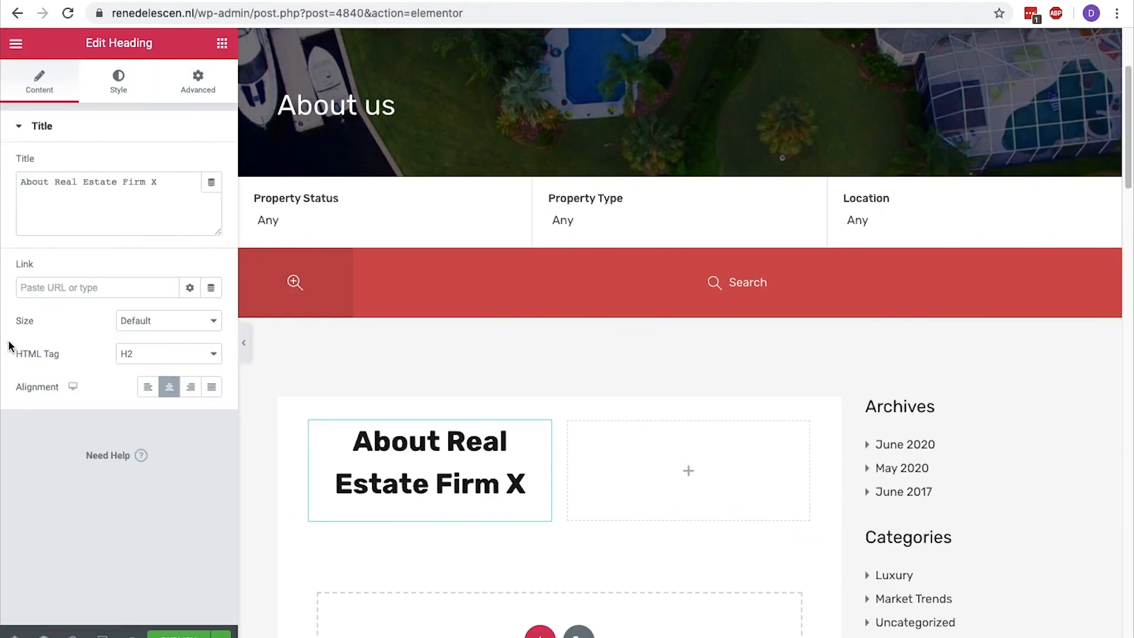
{"action": "left_click", "coordinate": [121, 95]}
{"action": "left_click", "coordinate": [207, 199]}
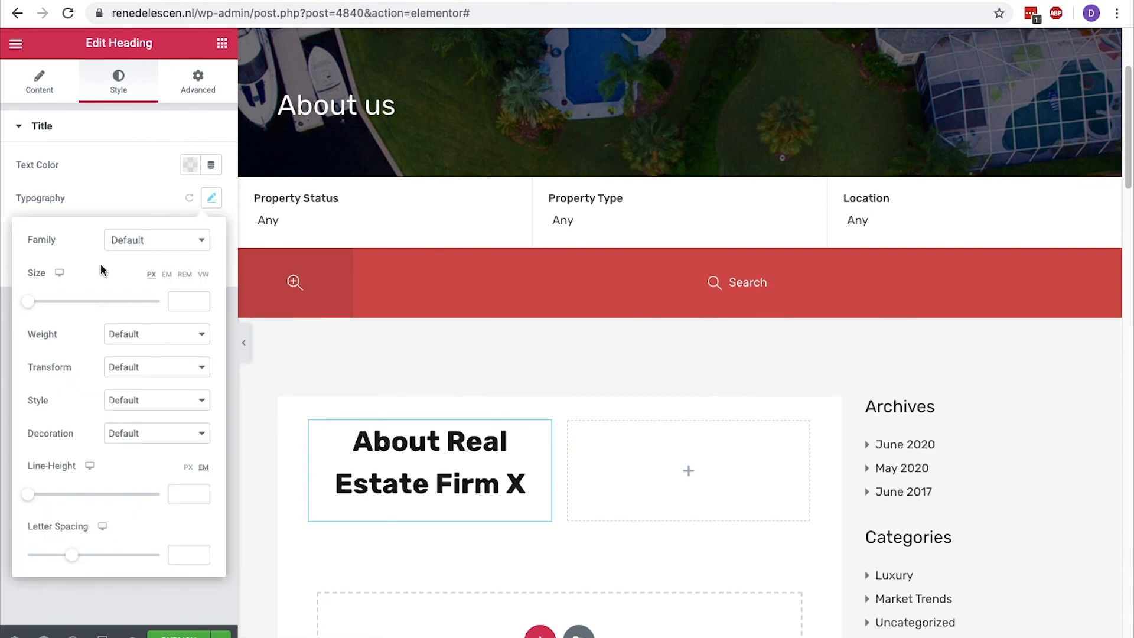
{"action": "left_click_drag", "start_coordinate": [28, 303], "coordinate": [41, 306]}
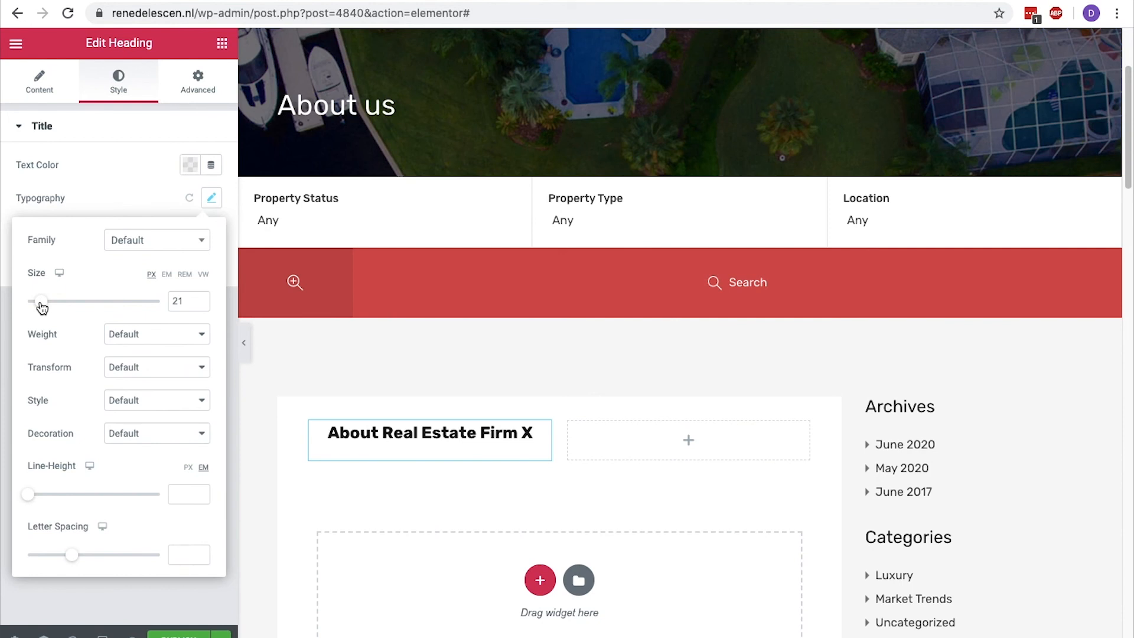
Add a Text Editor widget below the heading and duplicate its Lorem ipsum paragraph so there are three paragraphs.
{"action": "left_click", "coordinate": [222, 44]}
{"action": "left_click_drag", "start_coordinate": [151, 251], "coordinate": [369, 445]}
{"action": "scroll", "coordinate": [369, 444], "scroll_direction": "down", "scroll_amount": 3}
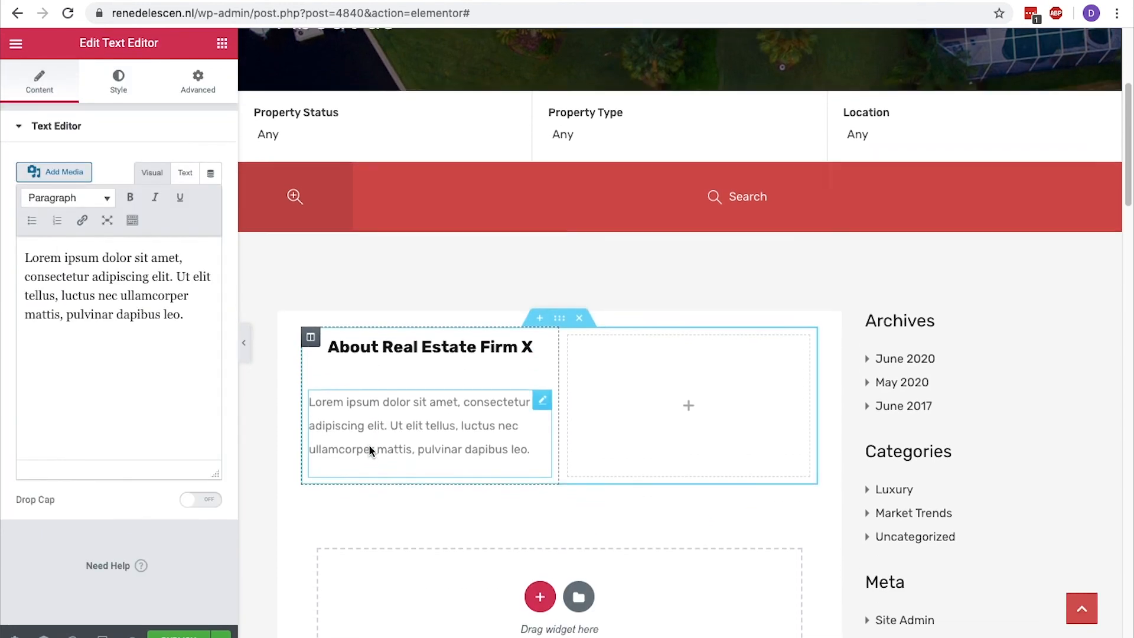
{"action": "left_click_drag", "start_coordinate": [195, 323], "coordinate": [25, 254]}
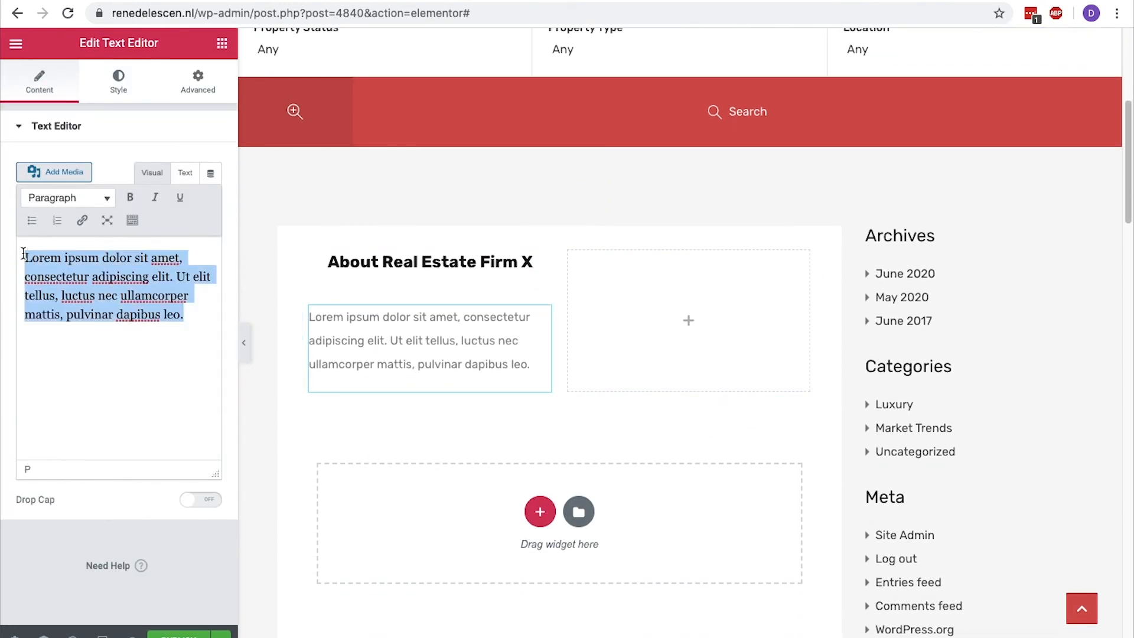
{"action": "key", "text": "ctrl+c"}
{"action": "key", "text": "Right"}
{"action": "key", "text": "Return"}
{"action": "key", "text": "ctrl+v"}
{"action": "key", "text": "Return"}
{"action": "key", "text": "ctrl+v"}
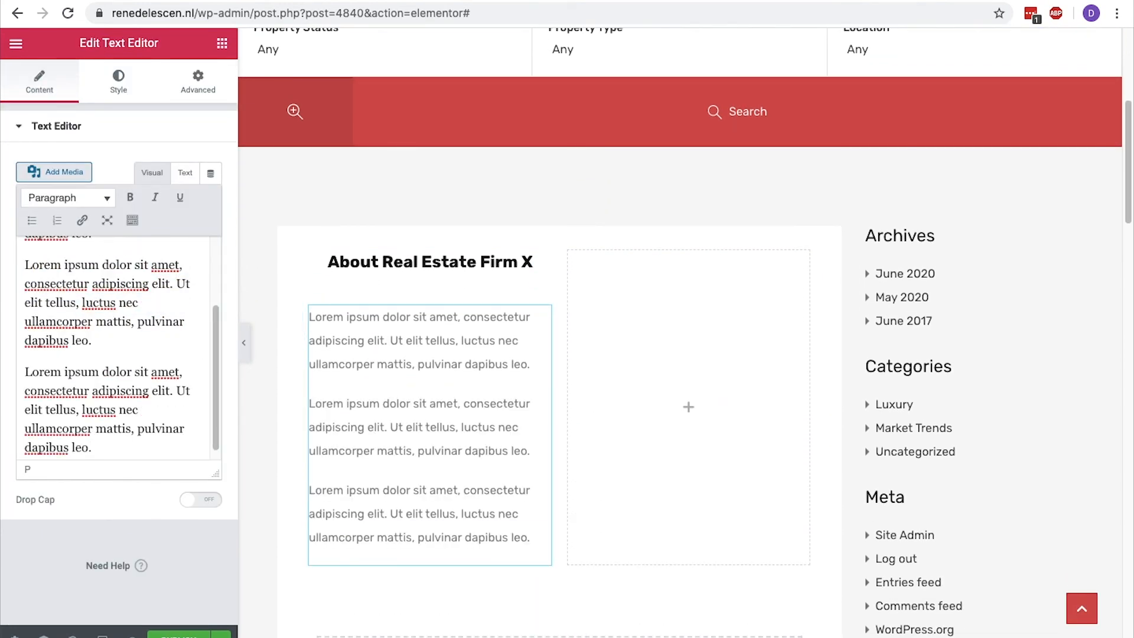
Wrap each of the three Lorem ipsum paragraphs in <center> and </center> tags in the text widget's HTML.
{"action": "left_click", "coordinate": [186, 173]}
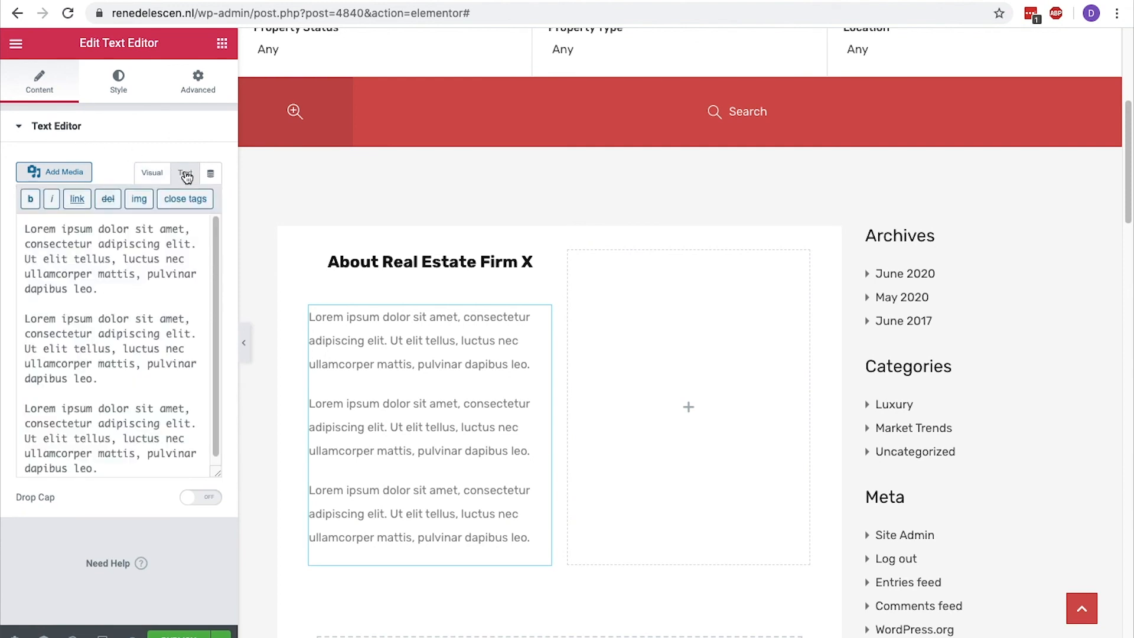
{"action": "left_click", "coordinate": [26, 226]}
{"action": "type", "text": "<center>"}
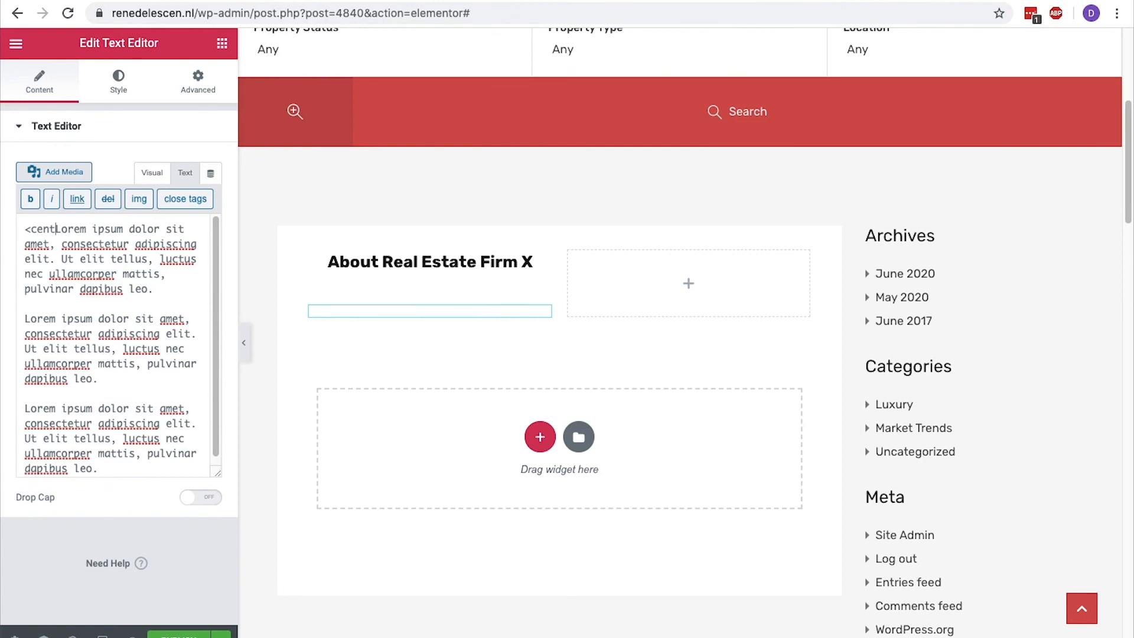
{"action": "key", "text": "shift+Home"}
{"action": "key", "text": "ctrl+c"}
{"action": "key", "text": "Down"}
{"action": "key", "text": "Down"}
{"action": "key", "text": "Down"}
{"action": "key", "text": "Down"}
{"action": "key", "text": "Down"}
{"action": "key", "text": "ctrl+v"}
{"action": "type", "text": "/"}
{"action": "key", "text": "ctrl+v"}
{"action": "key", "text": "Down"}
{"action": "key", "text": "Down"}
{"action": "key", "text": "Down"}
{"action": "key", "text": "Left"}
{"action": "key", "text": "super+v"}
{"action": "key", "text": "Left"}
{"action": "key", "text": "Left"}
{"action": "key", "text": "Left"}
{"action": "key", "text": "Left"}
{"action": "key", "text": "Left"}
{"action": "key", "text": "Left"}
{"action": "key", "text": "Left"}
{"action": "type", "text": "/"}
{"action": "key", "text": "Down"}
{"action": "key", "text": "Right"}
{"action": "key", "text": "super+v"}
{"action": "key", "text": "Down"}
{"action": "key", "text": "Down"}
{"action": "key", "text": "Down"}
{"action": "key", "text": "Down"}
{"action": "key", "text": "Down"}
{"action": "key", "text": "Down"}
{"action": "key", "text": "super+v"}
{"action": "key", "text": "Left"}
{"action": "key", "text": "Left"}
{"action": "key", "text": "Left"}
{"action": "key", "text": "Left"}
{"action": "key", "text": "Left"}
{"action": "key", "text": "Left"}
{"action": "key", "text": "Left"}
{"action": "type", "text": "/"}
Enclose the second and third centered paragraphs in <p> and </p> tags.
{"action": "left_click", "coordinate": [25, 280]}
{"action": "type", "text": "<p>"}
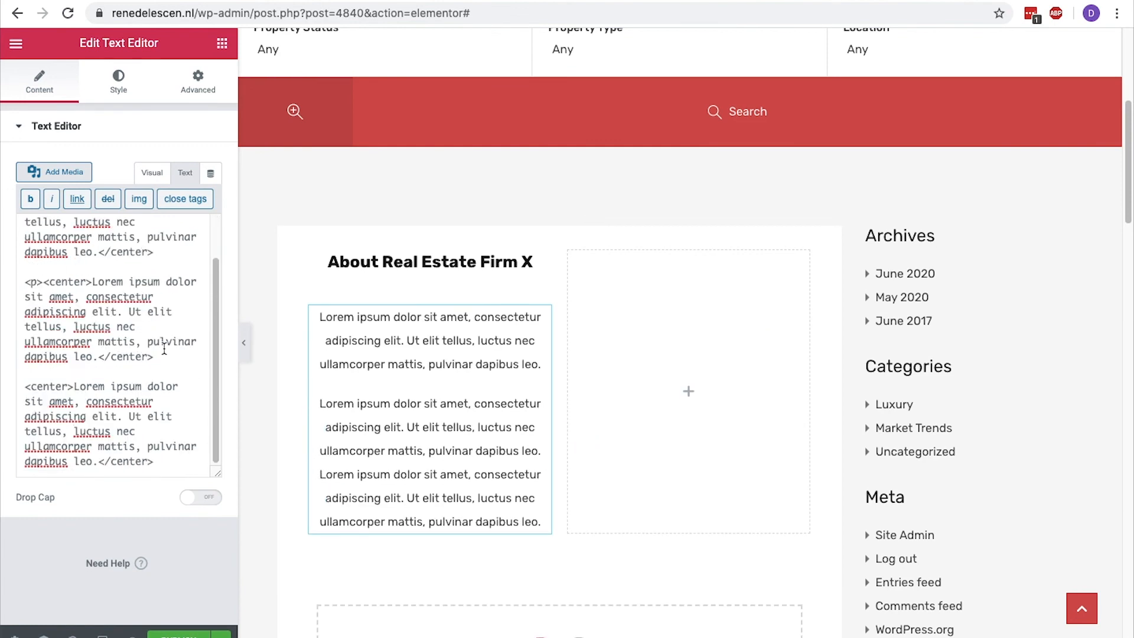
{"action": "left_click", "coordinate": [164, 354]}
{"action": "type", "text": "</p>"}
{"action": "left_click", "coordinate": [25, 387]}
{"action": "type", "text": "<p>"}
{"action": "left_click", "coordinate": [156, 462]}
{"action": "type", "text": "</p>"}
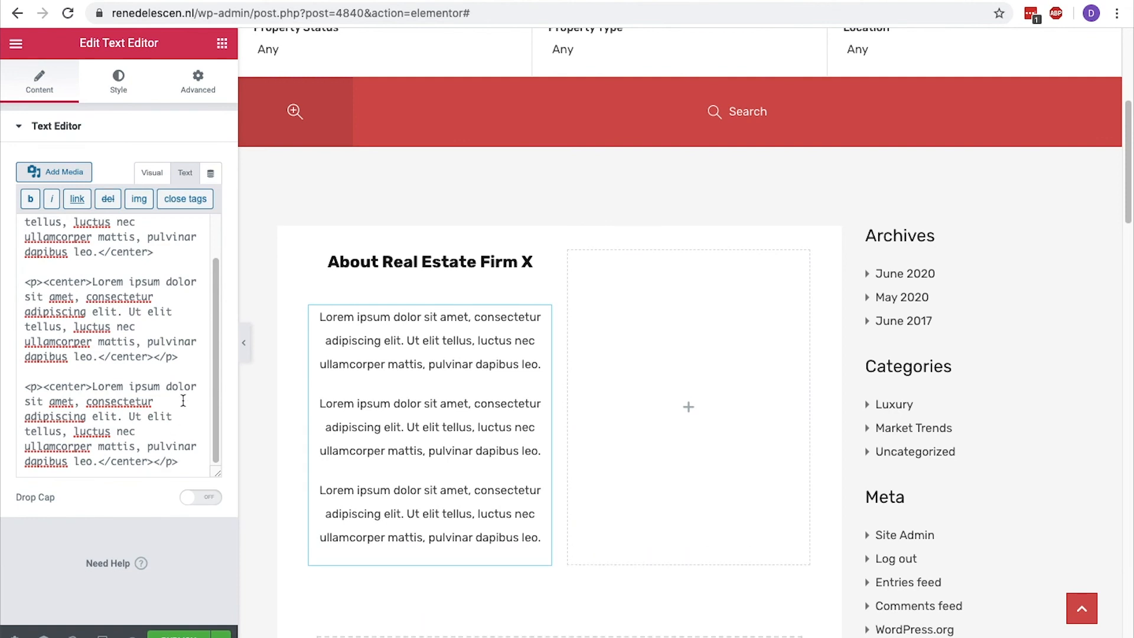
Add a Video widget to the second column with the YouTube link watch?v=ULJnA4Uo4EY, and preview the page without the editing panel.
{"action": "left_click", "coordinate": [223, 47]}
{"action": "left_click_drag", "start_coordinate": [63, 334], "coordinate": [690, 293]}
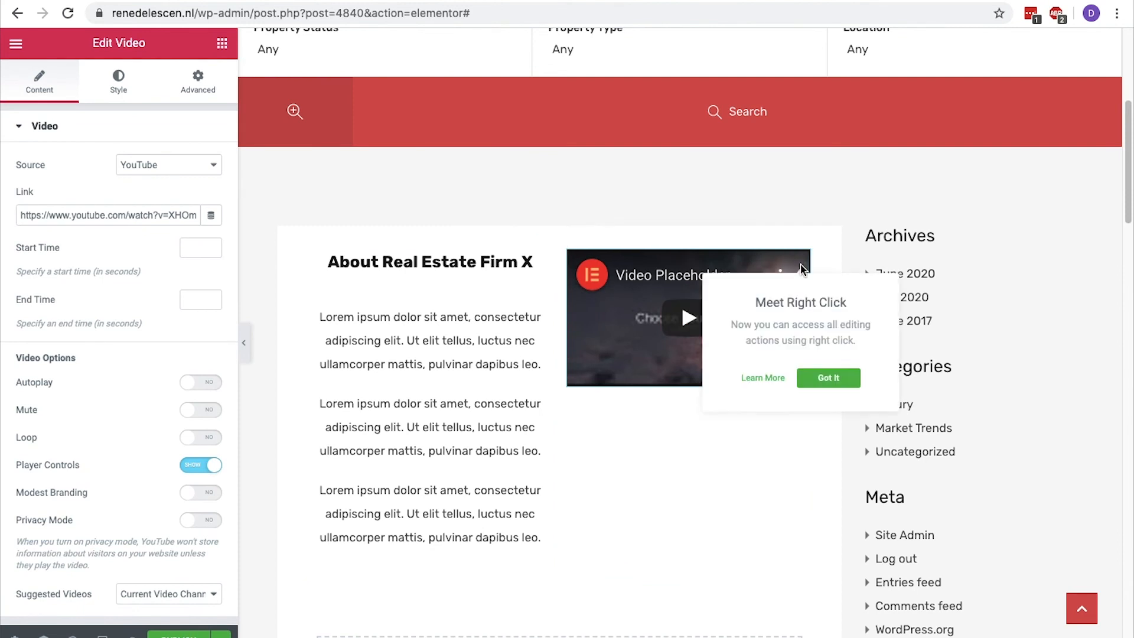
{"action": "left_click", "coordinate": [812, 376]}
{"action": "left_click", "coordinate": [57, 218]}
{"action": "key", "text": "super+a"}
{"action": "key", "text": "BackSpace"}
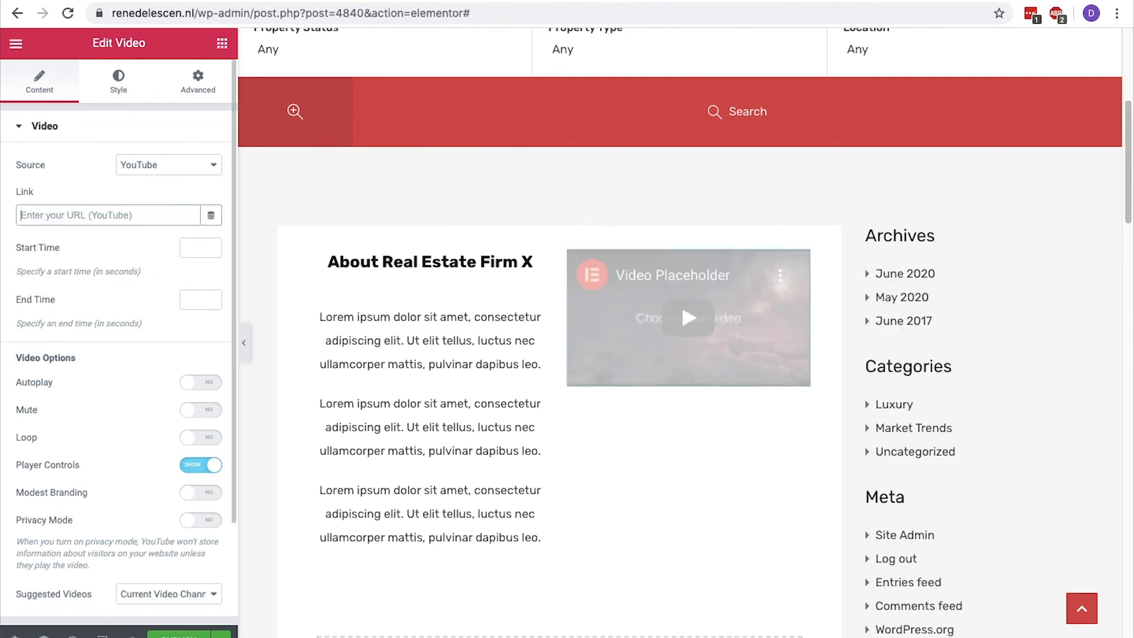
{"action": "key", "text": "super+v"}
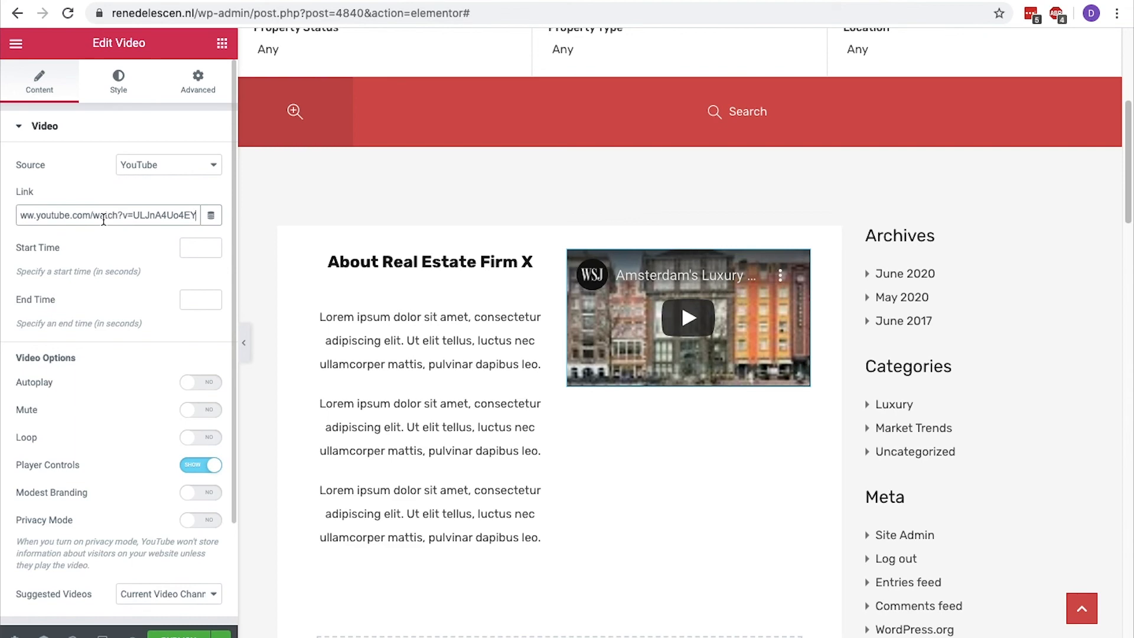
{"action": "left_click", "coordinate": [244, 342]}
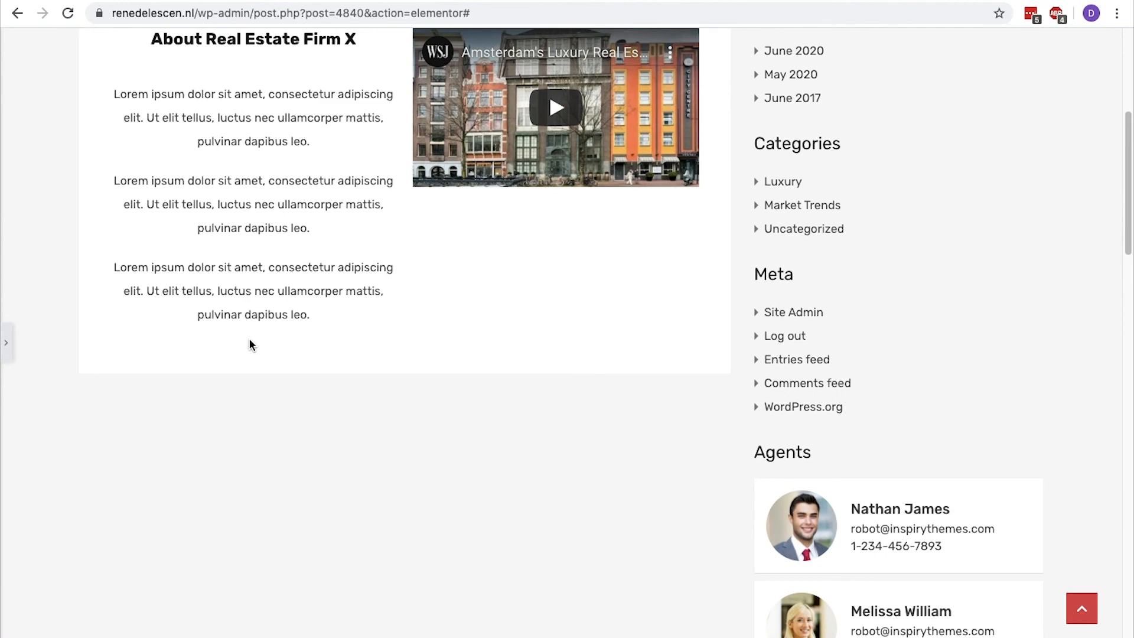
{"action": "scroll", "coordinate": [250, 344], "scroll_direction": "up", "scroll_amount": 2}
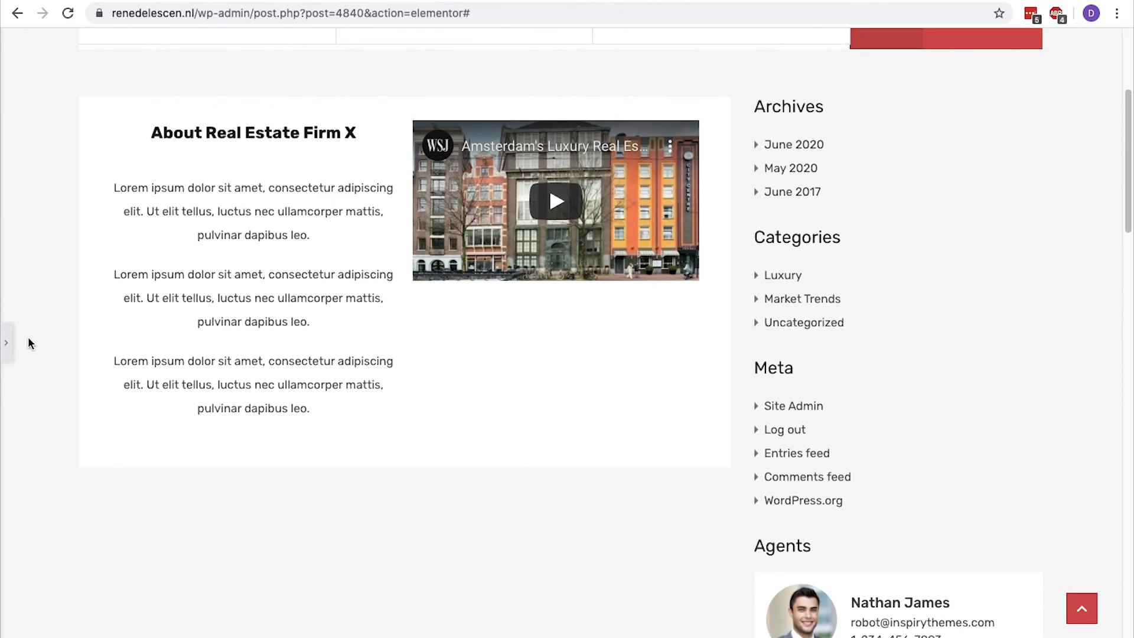
{"action": "left_click", "coordinate": [7, 343]}
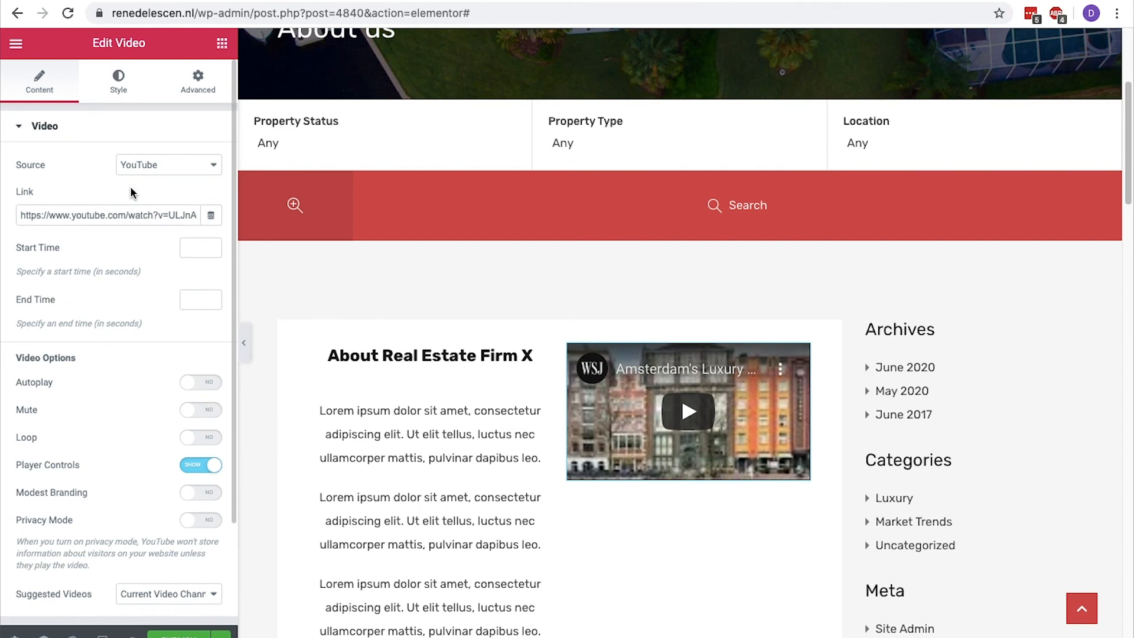
Search for the "social icons" widget and place it beneath the video in the second column.
{"action": "left_click", "coordinate": [222, 43]}
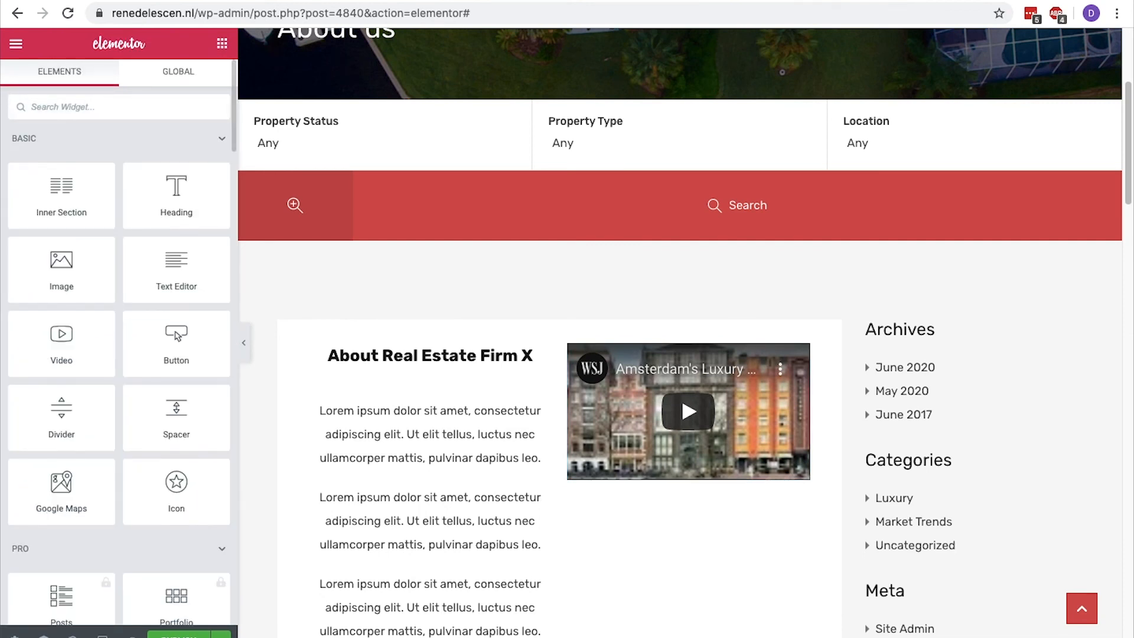
{"action": "type", "text": "social icons"}
{"action": "left_click_drag", "start_coordinate": [61, 152], "coordinate": [674, 470]}
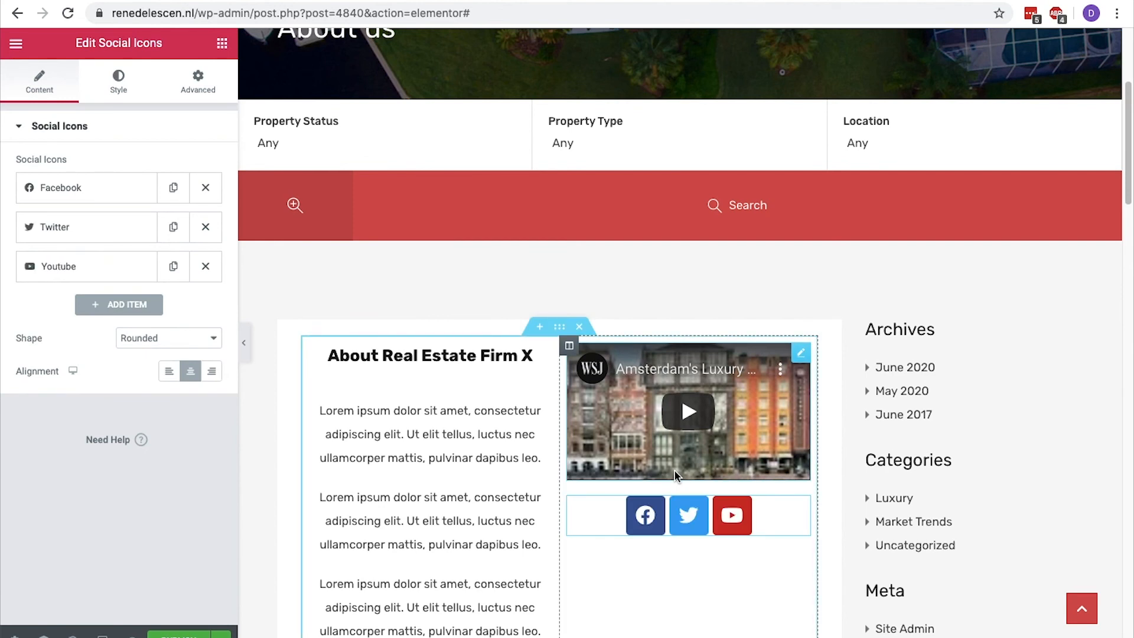
Set the social icons' shape to Circle and slightly increase their size.
{"action": "scroll", "coordinate": [674, 471], "scroll_direction": "down", "scroll_amount": 3}
{"action": "left_click", "coordinate": [166, 343]}
{"action": "left_click", "coordinate": [167, 362]}
{"action": "left_click", "coordinate": [121, 82]}
{"action": "left_click_drag", "start_coordinate": [16, 228], "coordinate": [28, 228]}
Switch the Youtube icon to a Custom color and give it a bright green primary color.
{"action": "left_click", "coordinate": [40, 82]}
{"action": "left_click", "coordinate": [112, 268]}
{"action": "left_click", "coordinate": [178, 492]}
{"action": "left_click", "coordinate": [187, 395]}
{"action": "left_click_drag", "start_coordinate": [202, 408], "coordinate": [163, 408]}
{"action": "left_click", "coordinate": [250, 293]}
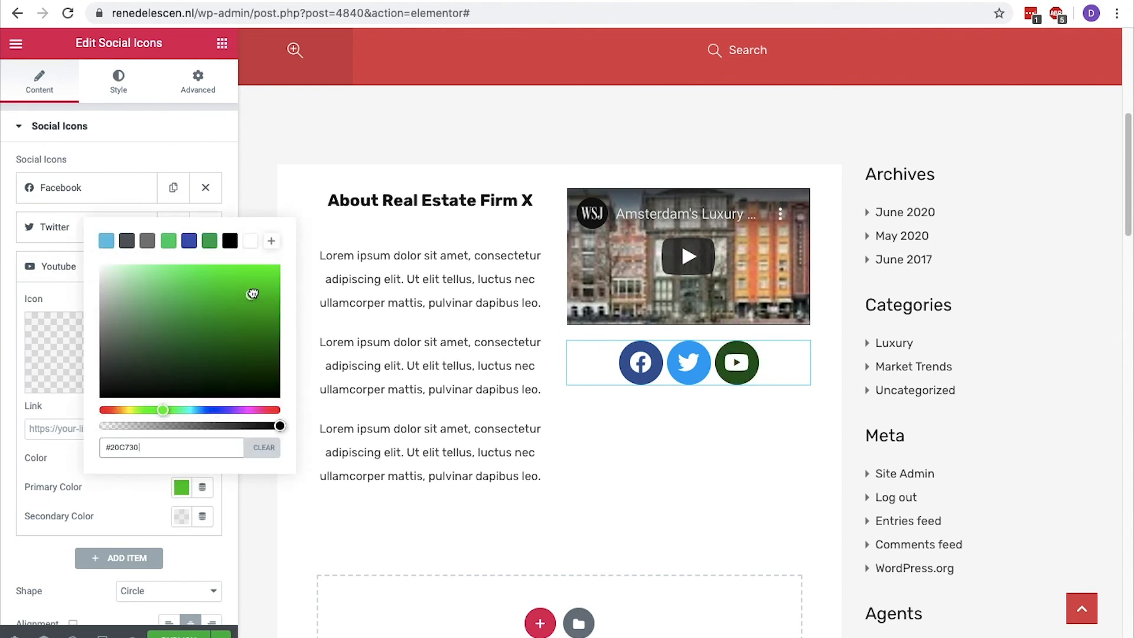
Change the social icons' shape to Rounded and activate the Youtube icon's link field.
{"action": "left_click", "coordinate": [182, 592]}
{"action": "left_click", "coordinate": [172, 564]}
{"action": "scroll", "coordinate": [174, 561], "scroll_direction": "down", "scroll_amount": 1}
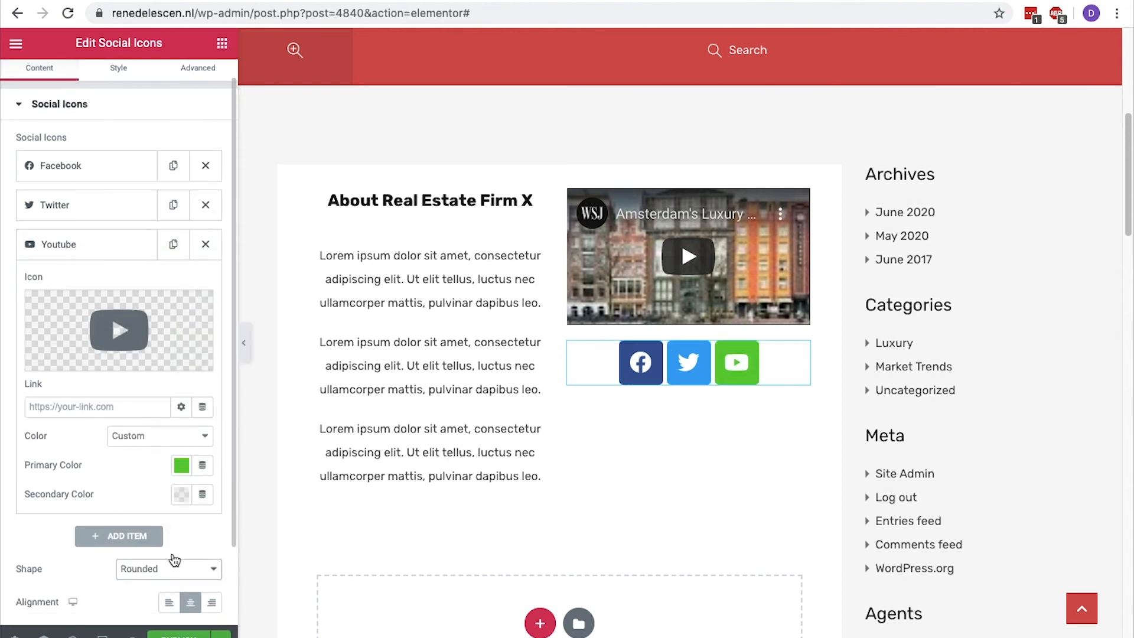
{"action": "left_click", "coordinate": [90, 407]}
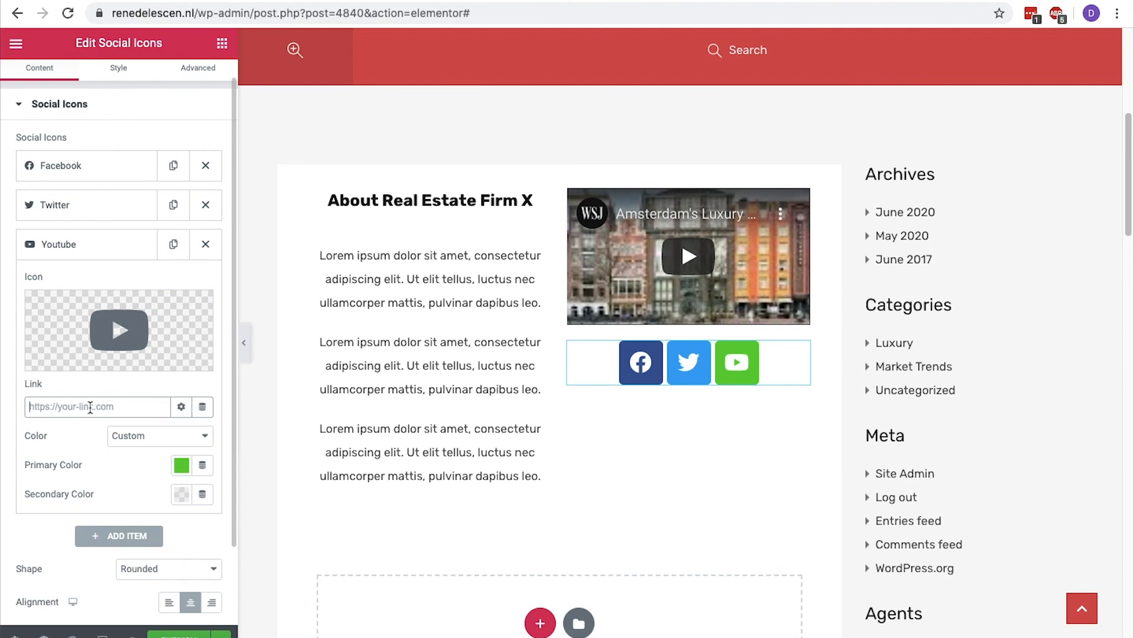
Publish the About us page and exit Elementor to the WordPress dashboard.
{"action": "left_click", "coordinate": [178, 635]}
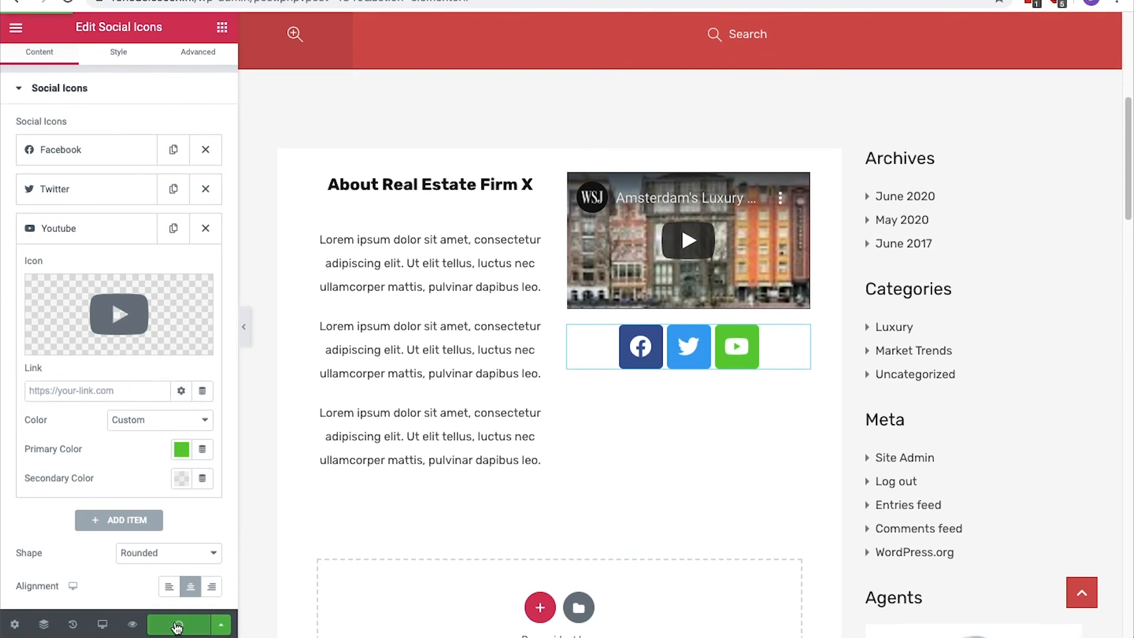
{"action": "left_click", "coordinate": [16, 27]}
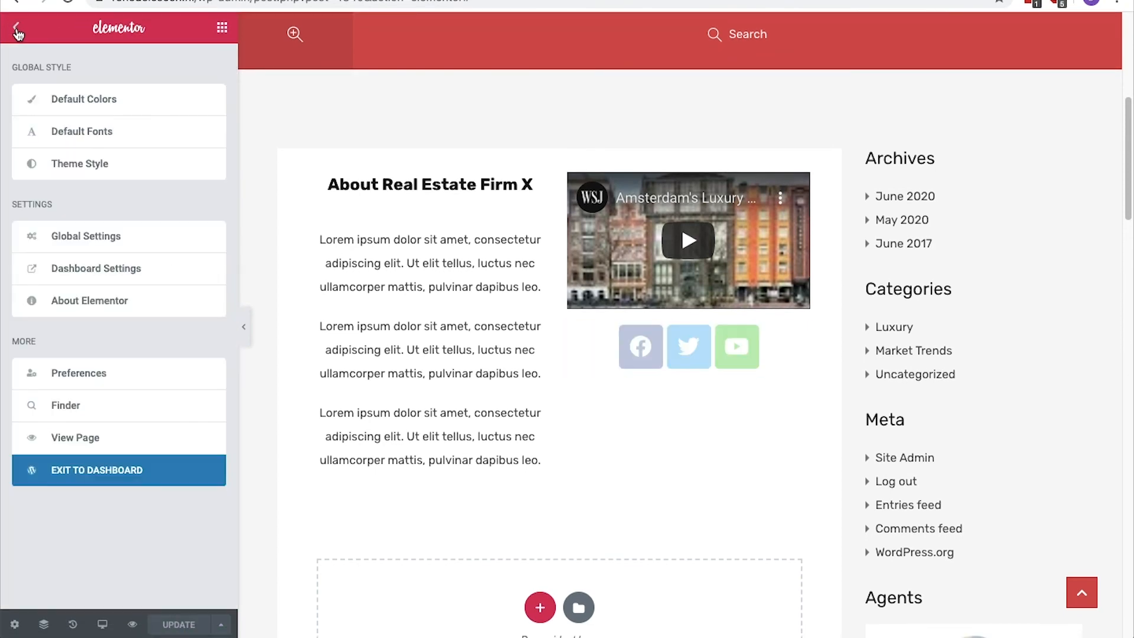
{"action": "left_click", "coordinate": [89, 468]}
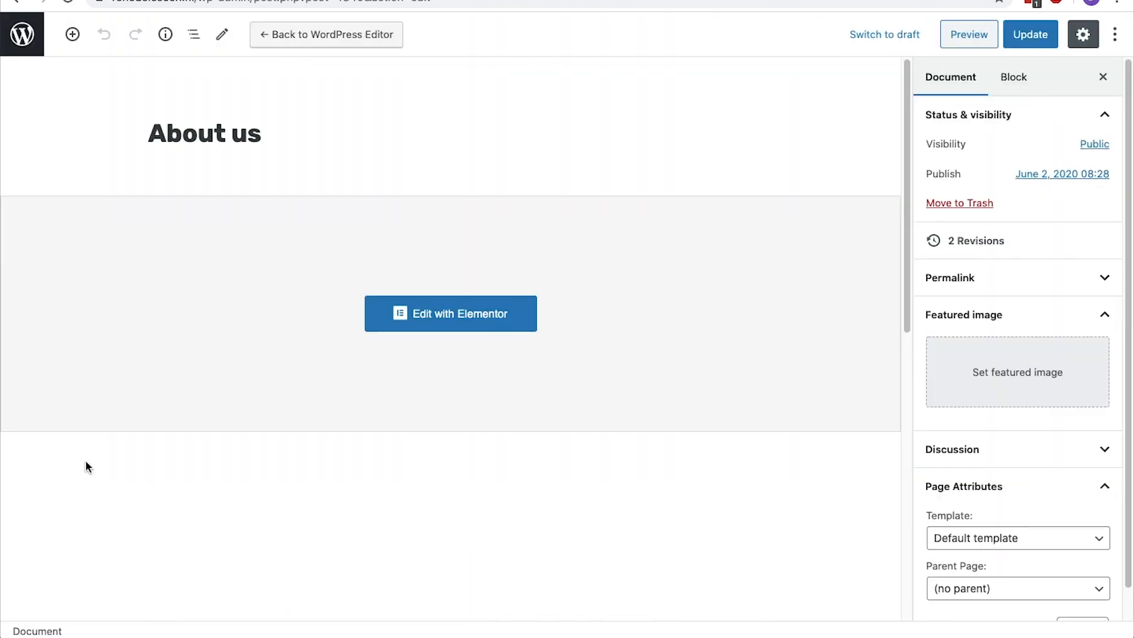
Update the About us page and leave the block editor for the Pages overview.
{"action": "left_click", "coordinate": [1051, 37]}
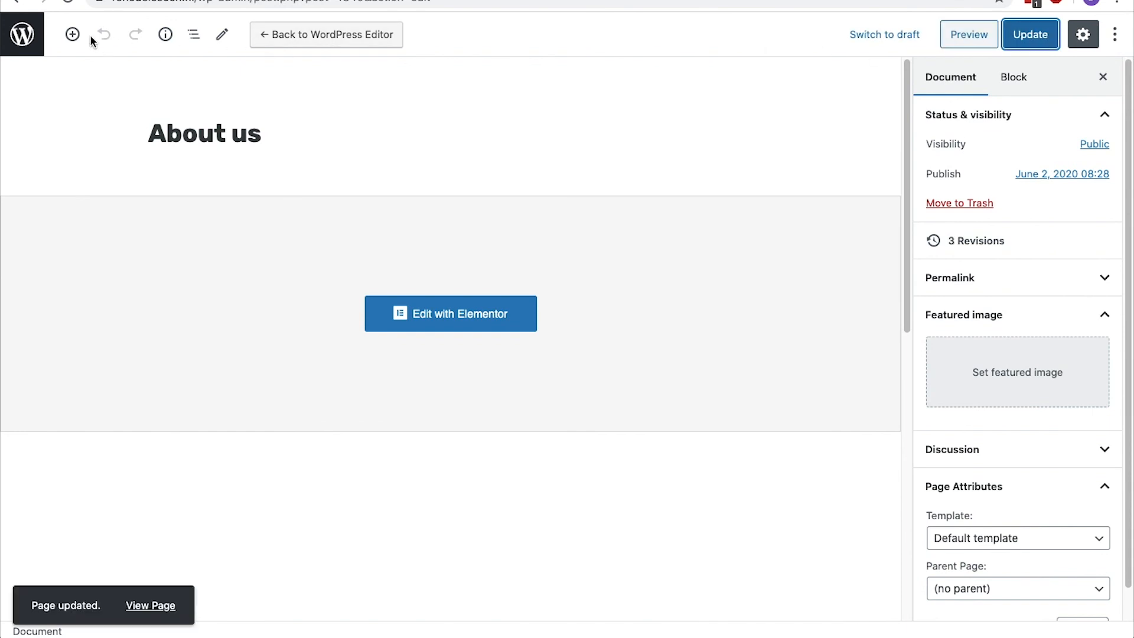
{"action": "left_click", "coordinate": [22, 36]}
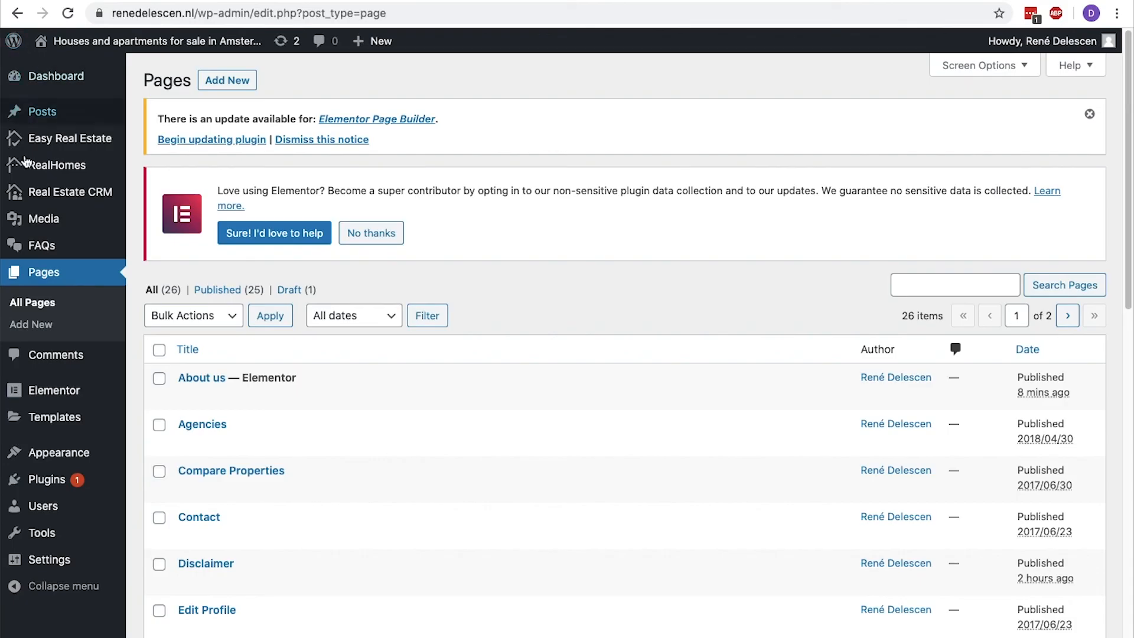
Add the About us page to the Main Menu in the WordPress menu settings.
{"action": "mouse_move", "coordinate": [50, 452]}
{"action": "left_click", "coordinate": [153, 521]}
{"action": "scroll", "coordinate": [154, 521], "scroll_direction": "down", "scroll_amount": 3}
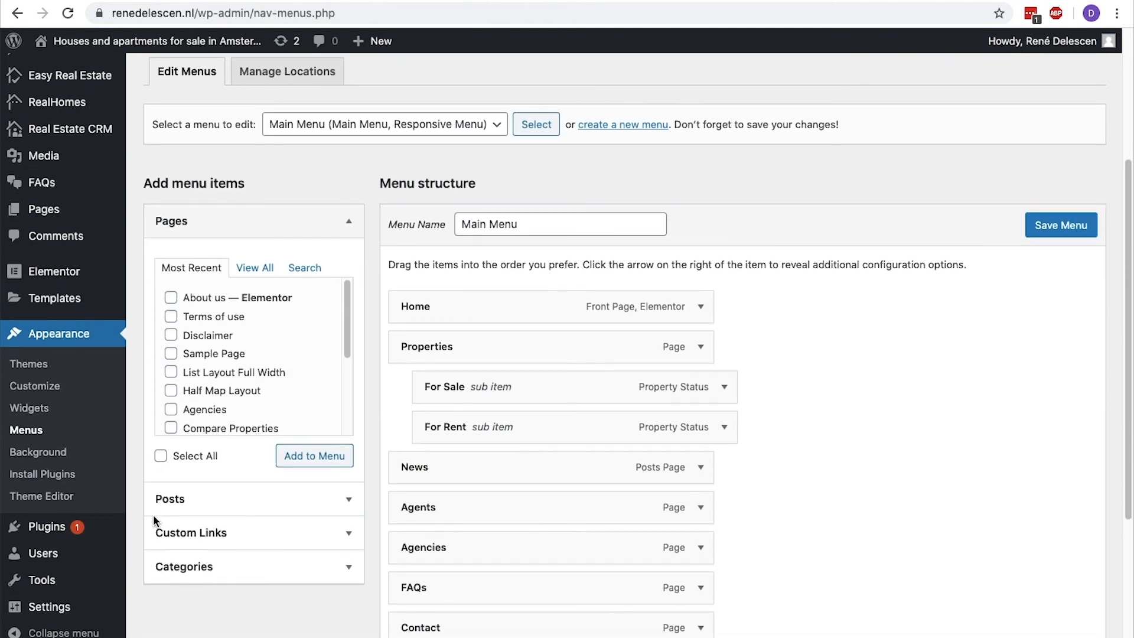
{"action": "left_click", "coordinate": [171, 297]}
{"action": "left_click", "coordinate": [335, 458]}
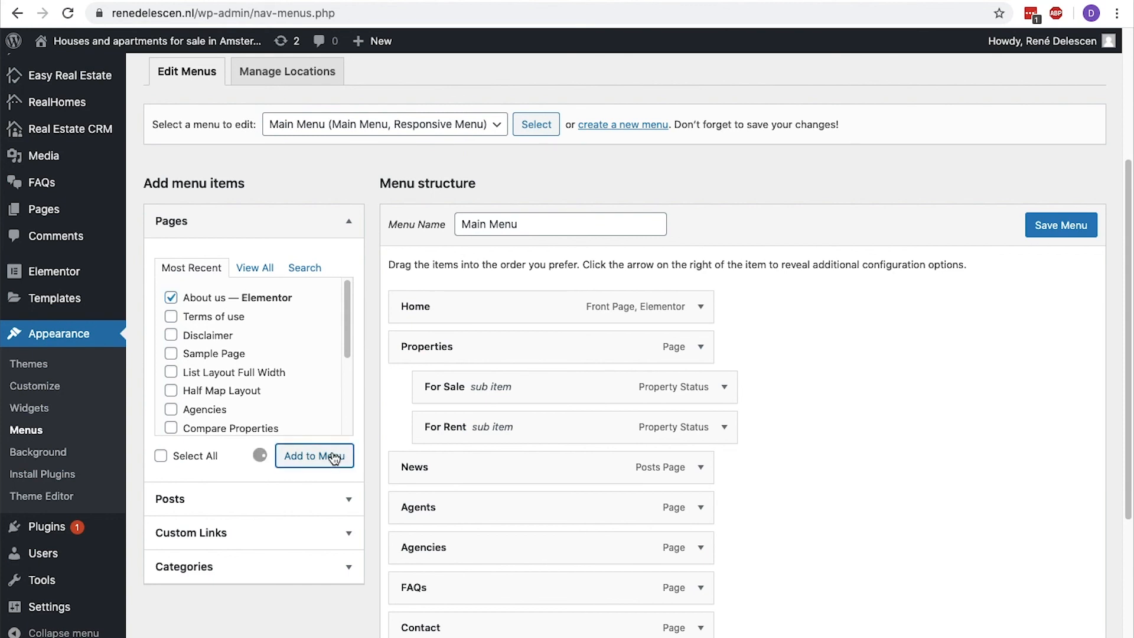
Move the About us item above Contact in the menu structure and save the menu.
{"action": "scroll", "coordinate": [392, 443], "scroll_direction": "down", "scroll_amount": 4}
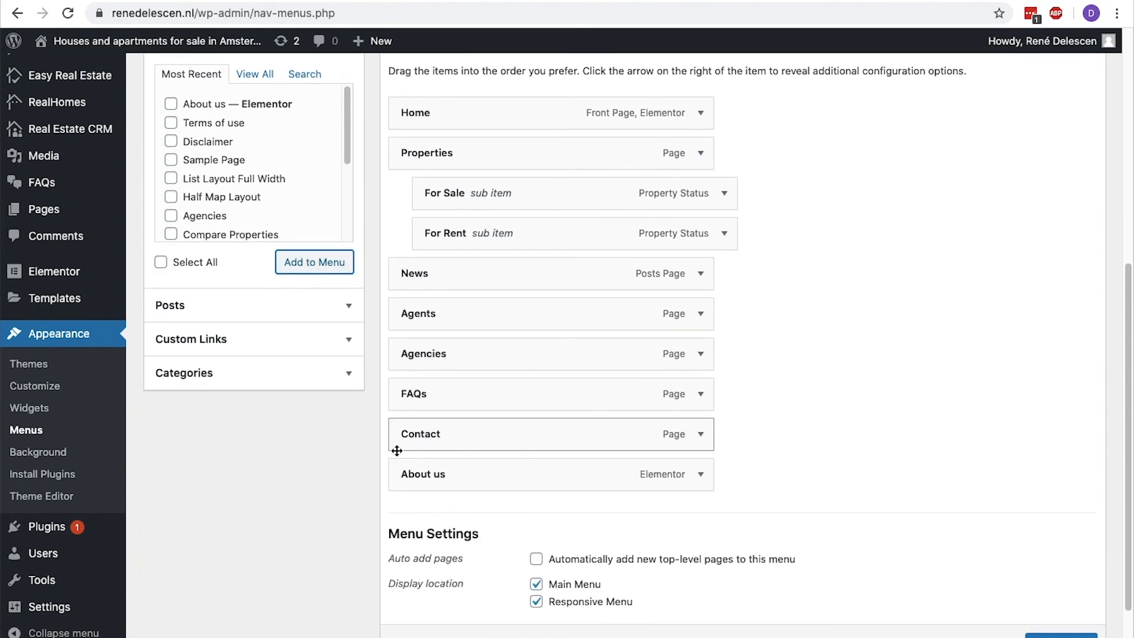
{"action": "left_click_drag", "start_coordinate": [401, 471], "coordinate": [407, 431]}
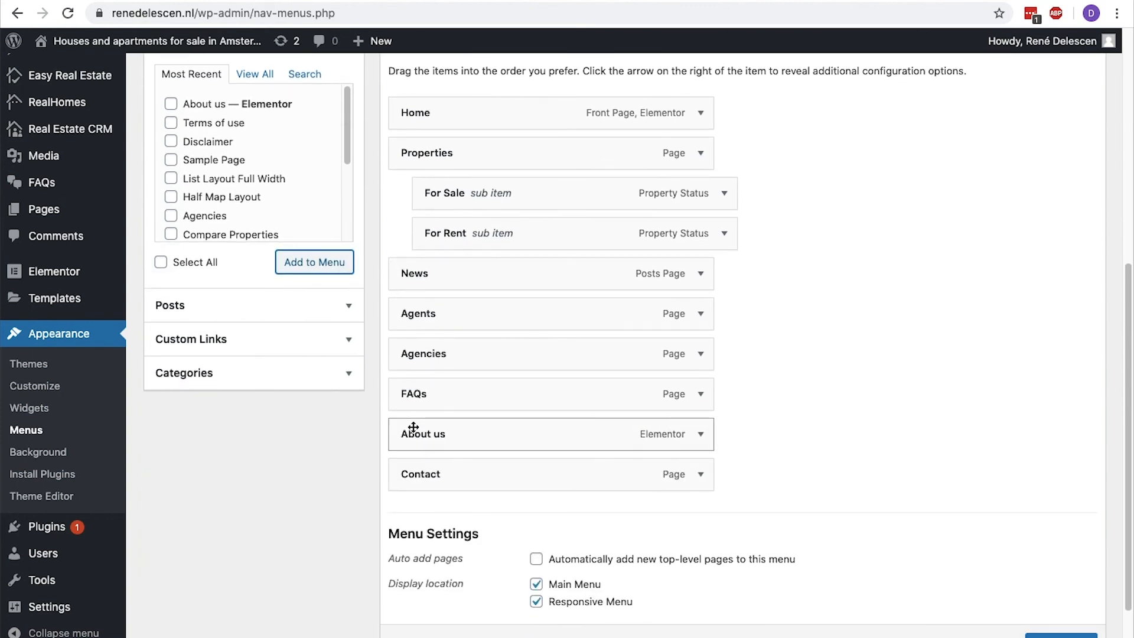
{"action": "scroll", "coordinate": [407, 428], "scroll_direction": "up", "scroll_amount": 3}
{"action": "left_click", "coordinate": [1041, 184]}
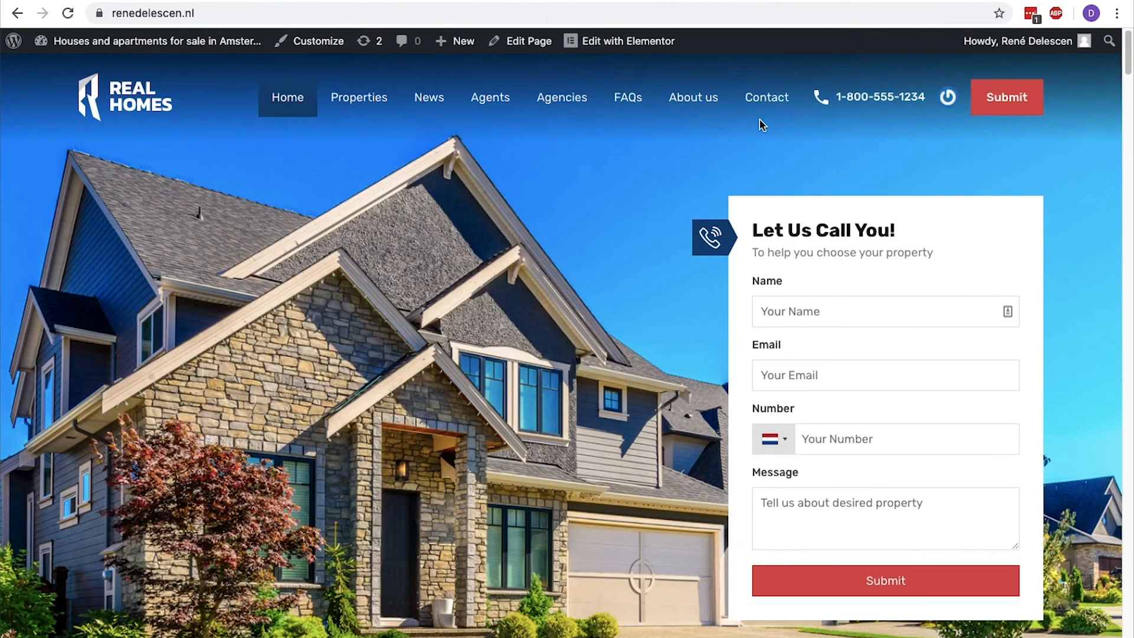
Review the live About us page through the site's navigation and return to the homepage.
{"action": "left_click", "coordinate": [711, 118]}
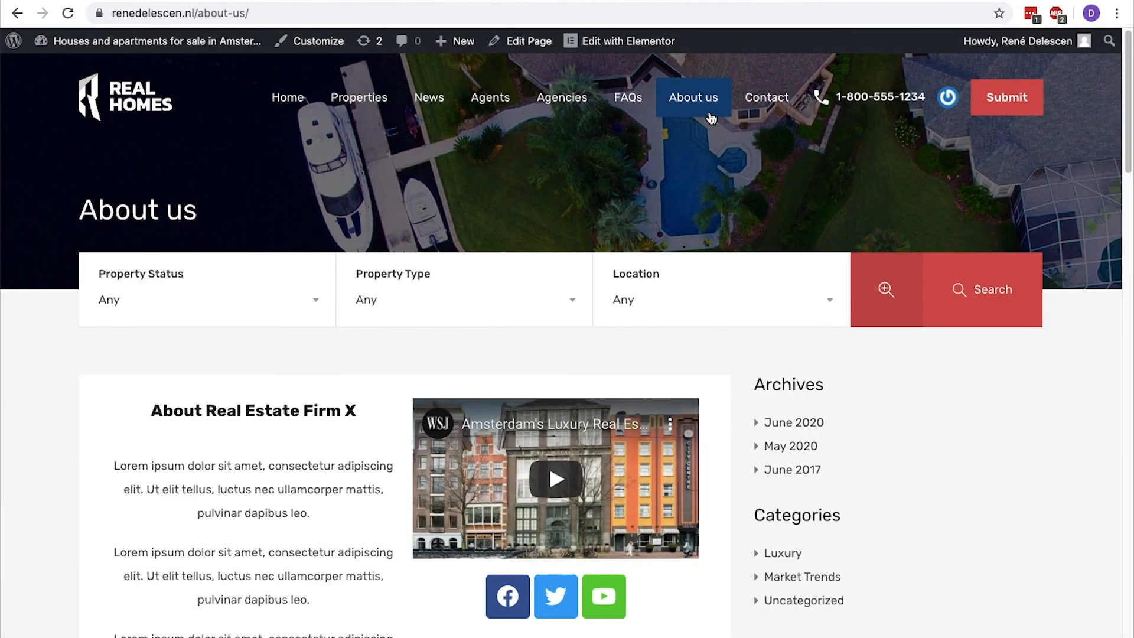
{"action": "scroll", "coordinate": [711, 118], "scroll_direction": "down", "scroll_amount": 5}
{"action": "scroll", "coordinate": [711, 118], "scroll_direction": "up", "scroll_amount": 3}
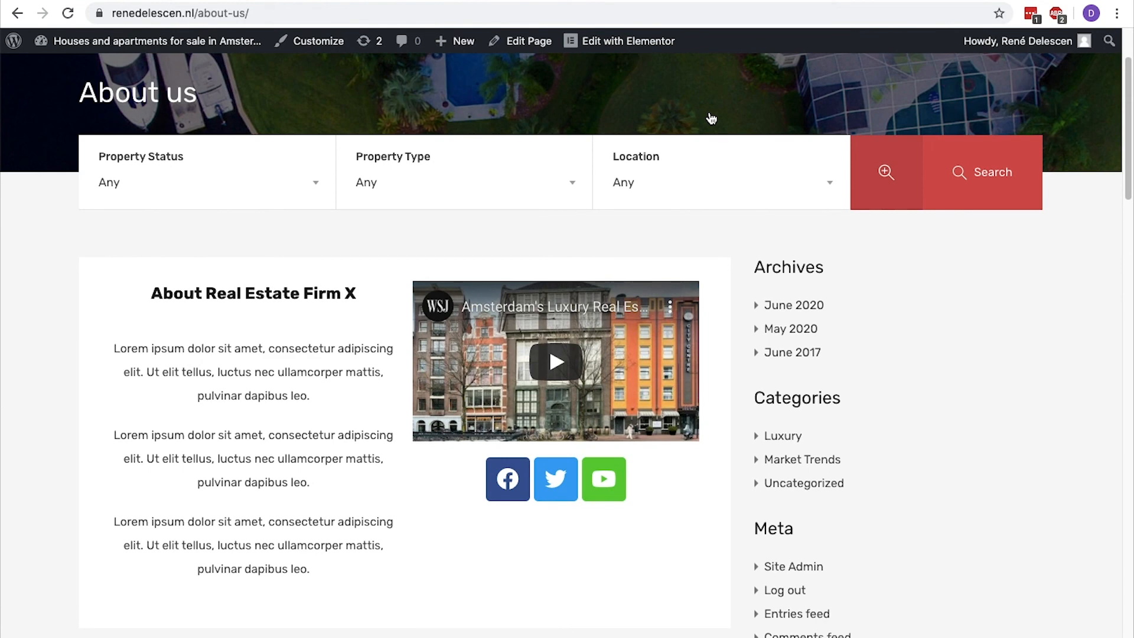
{"action": "scroll", "coordinate": [711, 118], "scroll_direction": "up", "scroll_amount": 2}
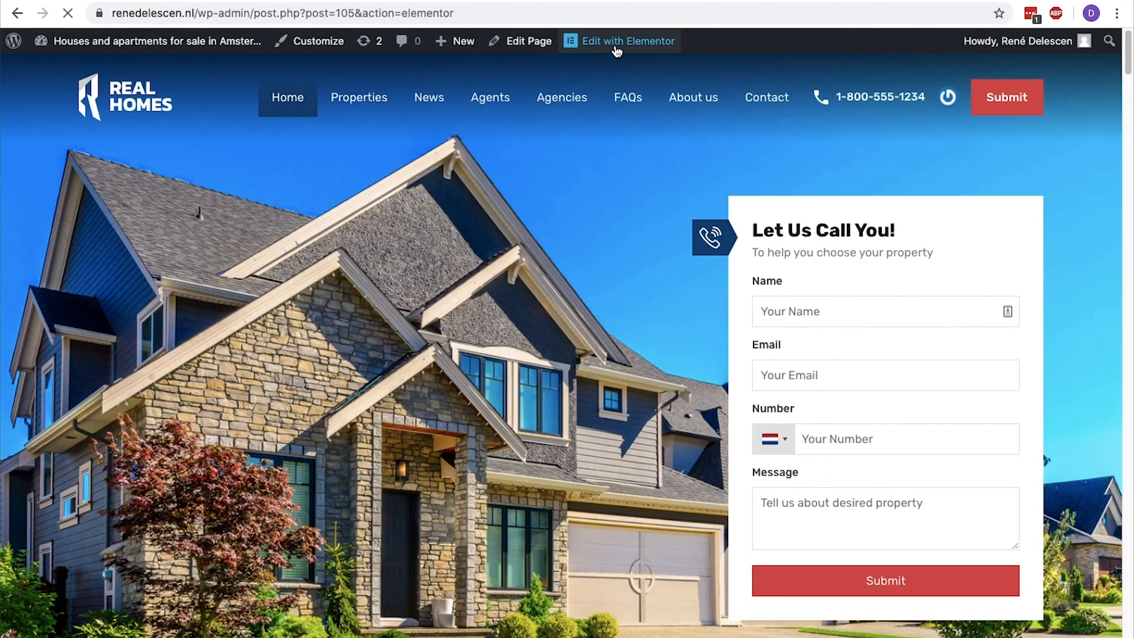
Open the homepage in Elementor and replace the Partners section with an empty three-column section.
{"action": "left_click", "coordinate": [617, 41]}
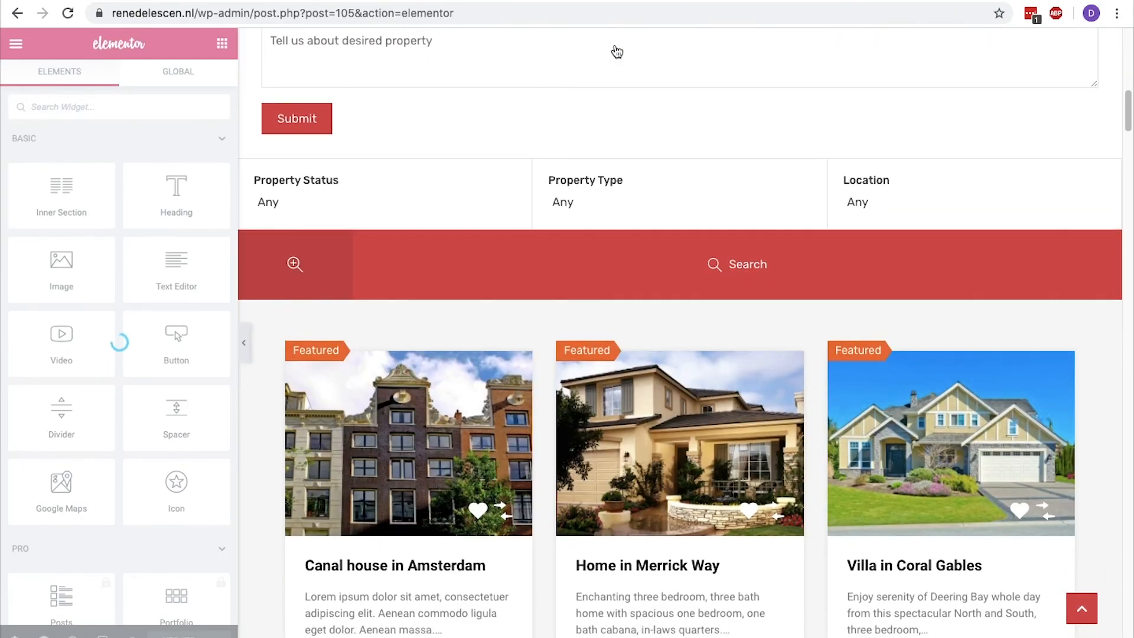
{"action": "scroll", "coordinate": [617, 52], "scroll_direction": "down", "scroll_amount": 20}
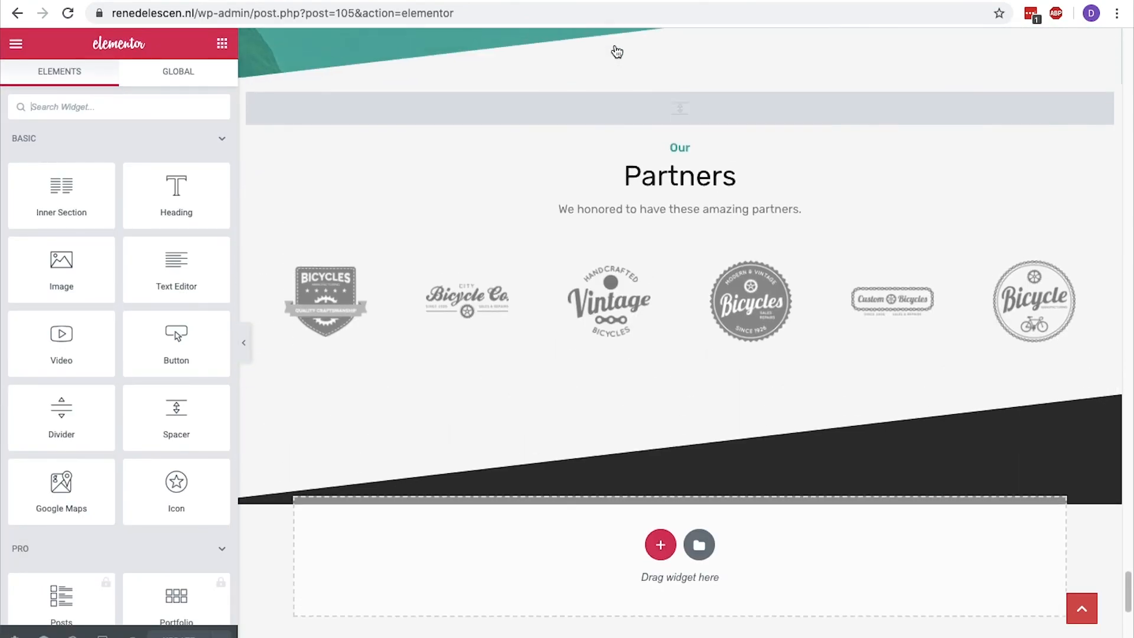
{"action": "mouse_move", "coordinate": [651, 215]}
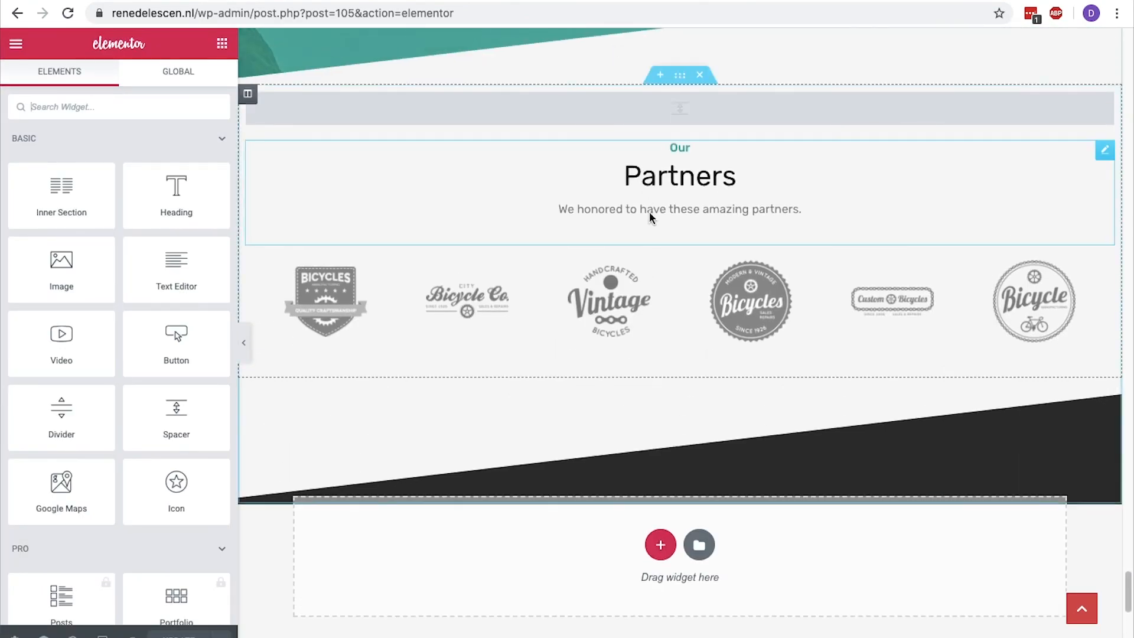
{"action": "left_click", "coordinate": [700, 76]}
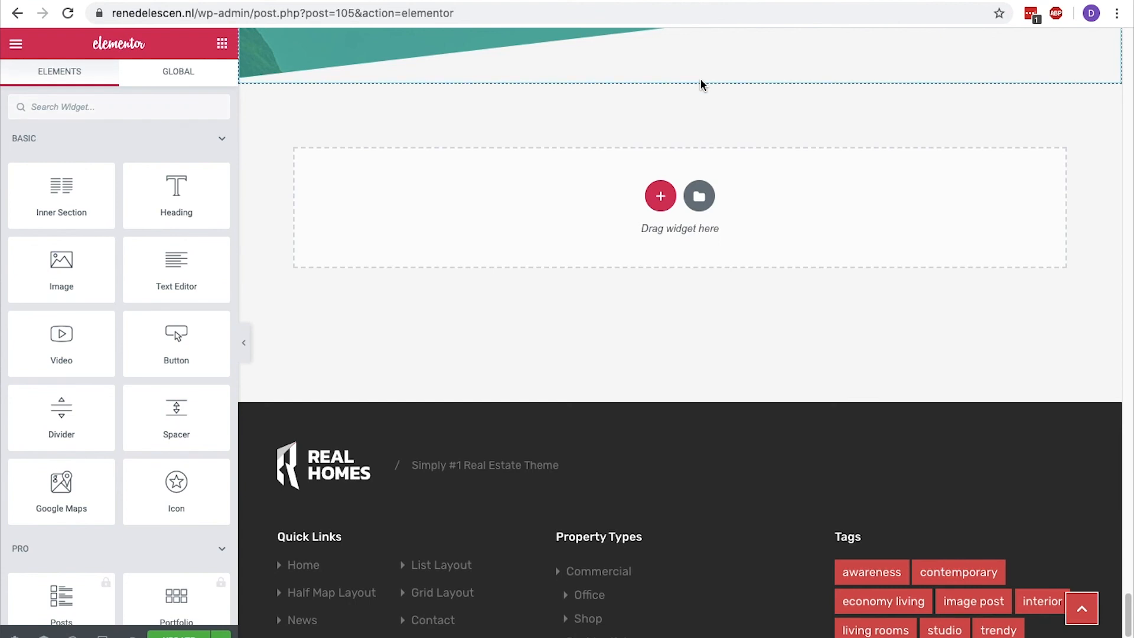
{"action": "left_click", "coordinate": [660, 195]}
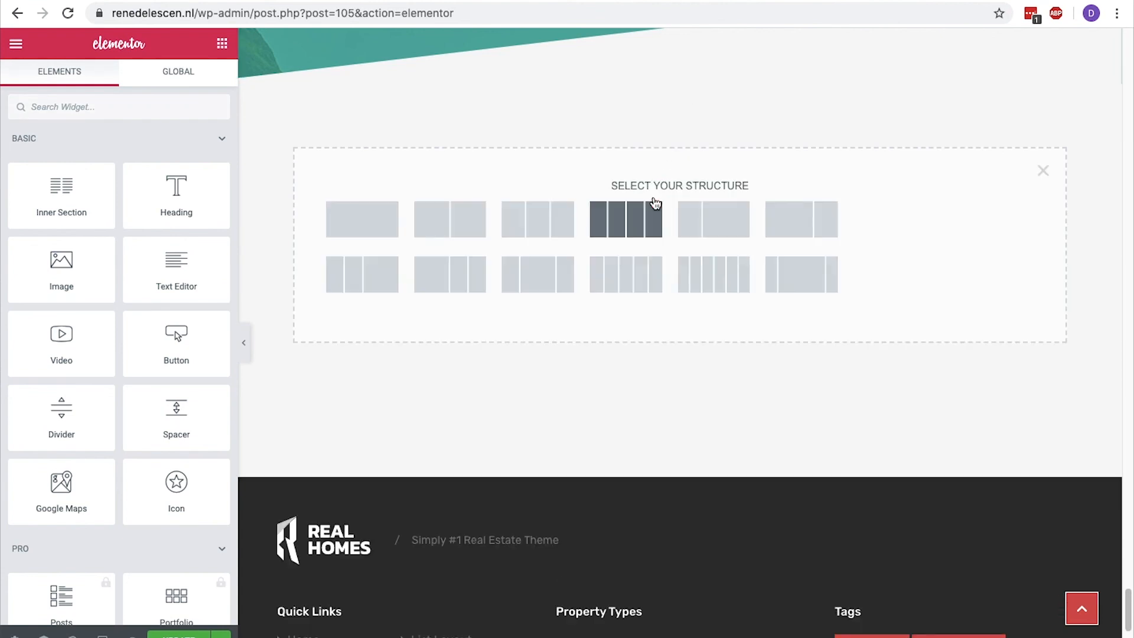
{"action": "left_click", "coordinate": [557, 223]}
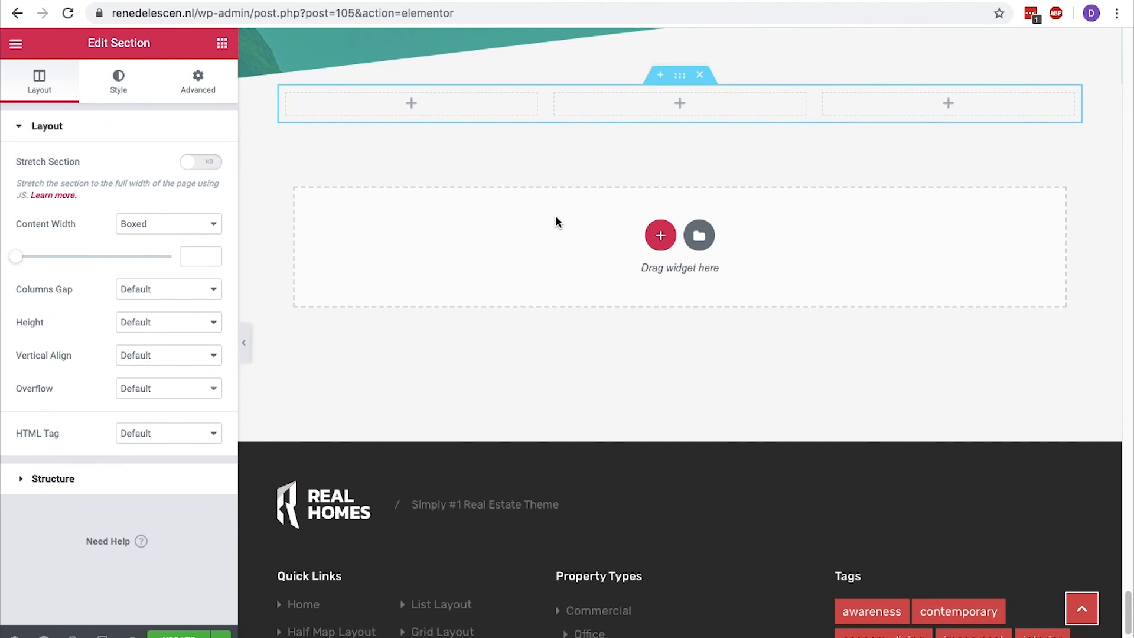
Add a centered heading reading Testimonials in its own section and move it above the three-column section.
{"action": "left_click", "coordinate": [223, 43]}
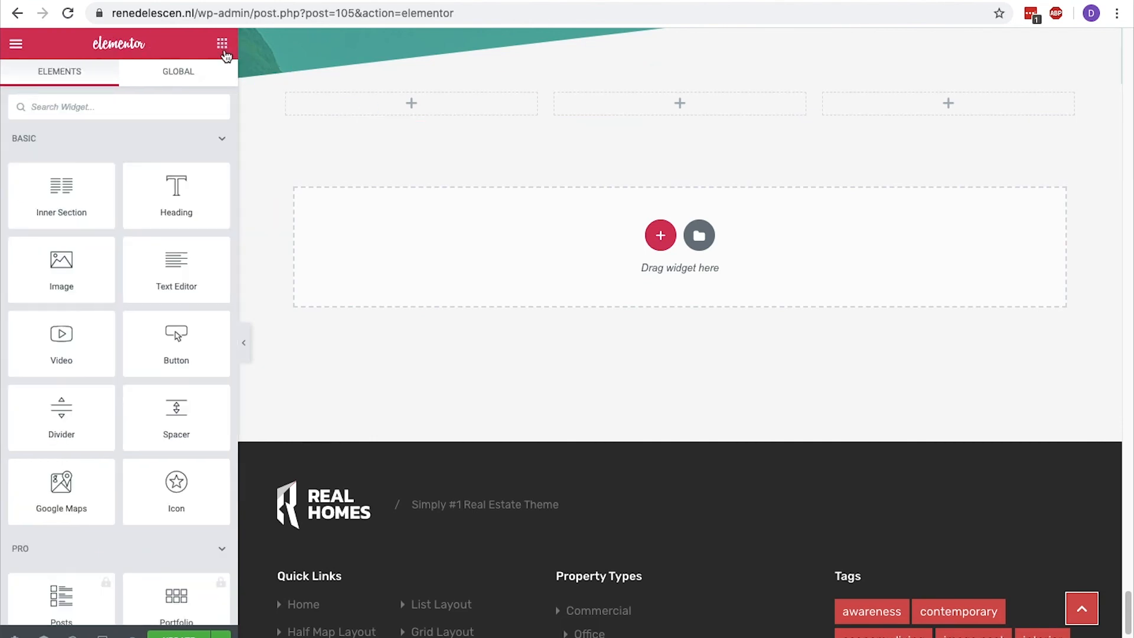
{"action": "left_click_drag", "start_coordinate": [176, 187], "coordinate": [533, 227]}
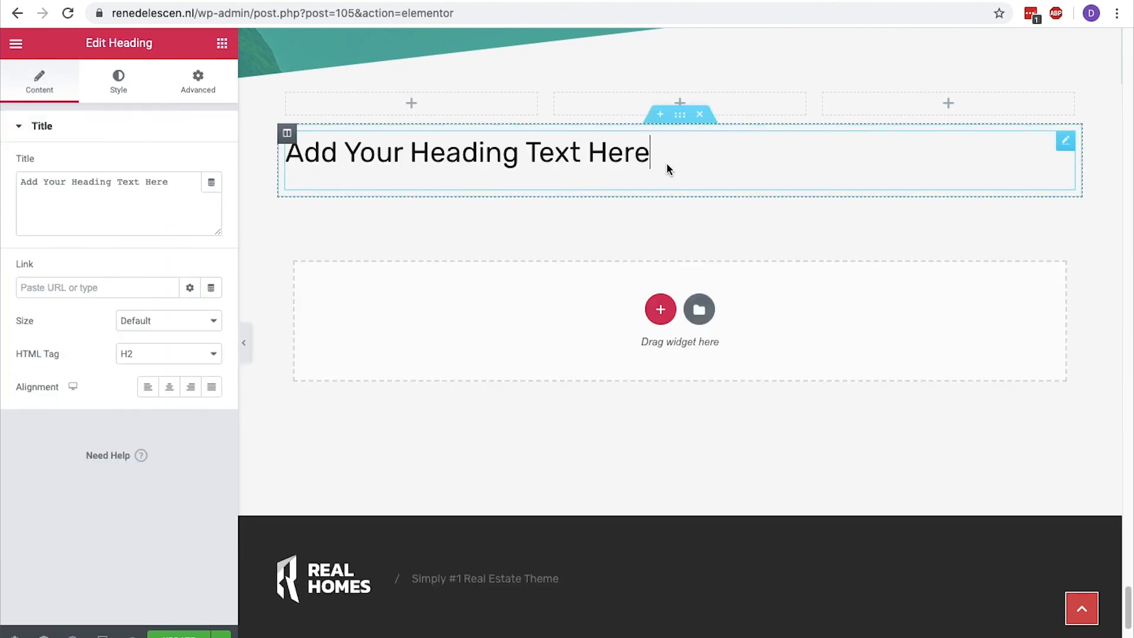
{"action": "key", "text": "ctrl+a"}
{"action": "type", "text": "Testimoni"}
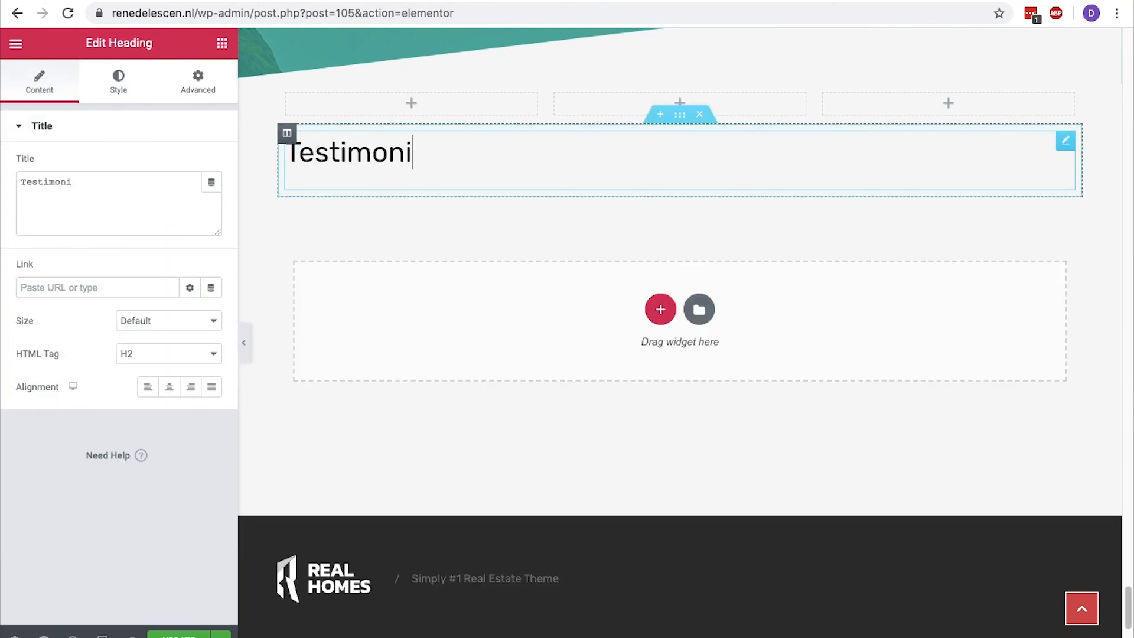
{"action": "type", "text": "als"}
{"action": "left_click", "coordinate": [168, 389]}
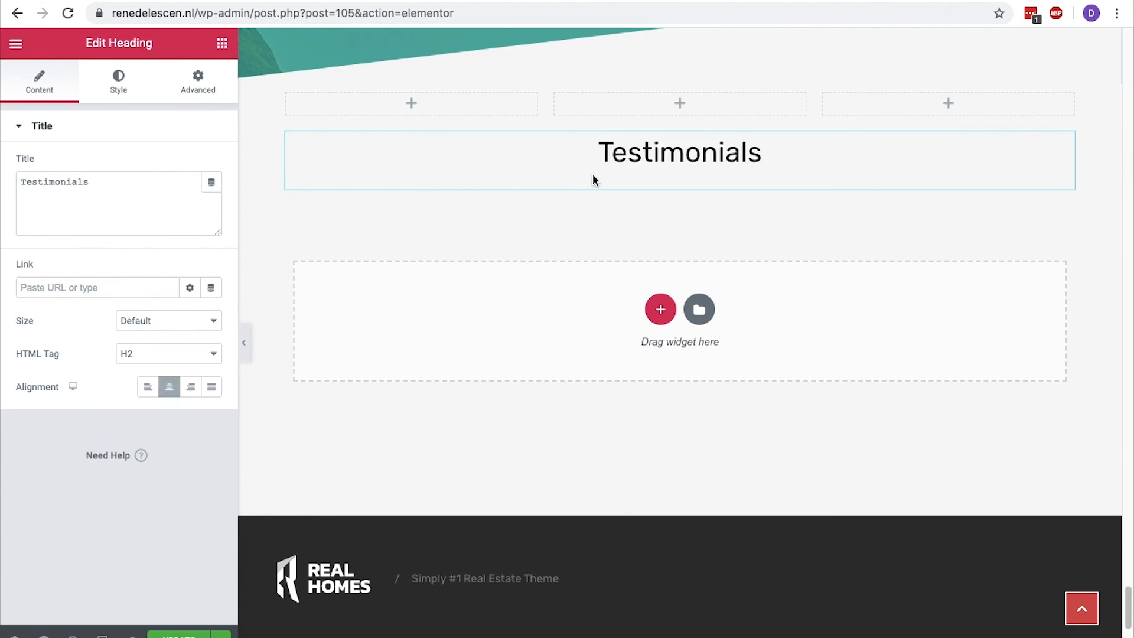
{"action": "left_click_drag", "start_coordinate": [680, 116], "coordinate": [678, 94]}
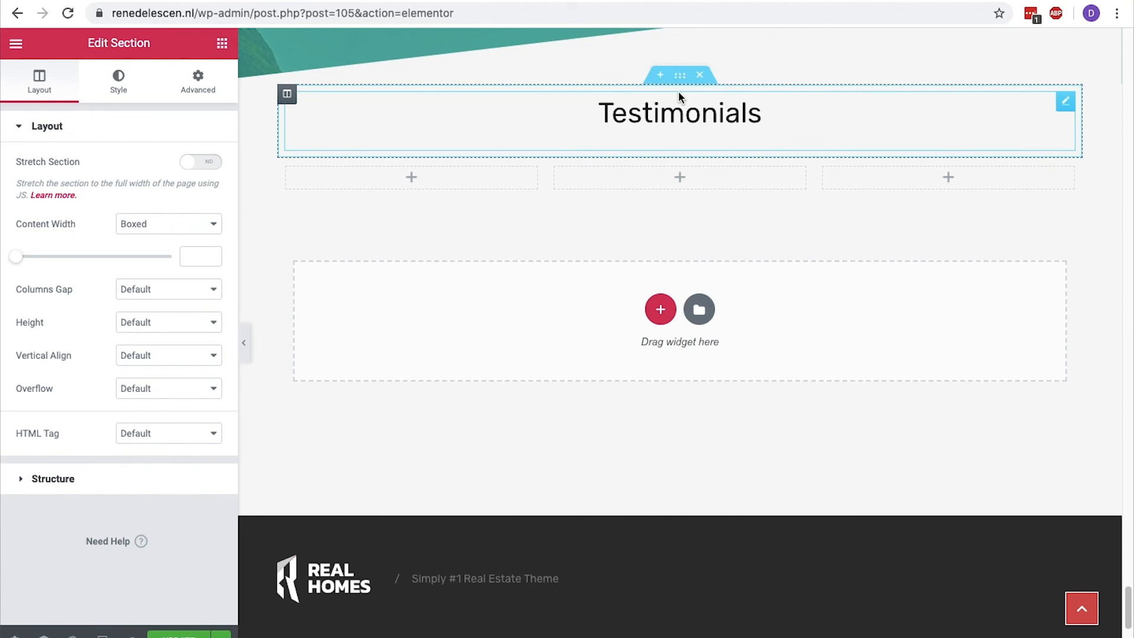
Add a divider below the Testimonials heading, 130 px wide and centered.
{"action": "left_click", "coordinate": [222, 43]}
{"action": "left_click_drag", "start_coordinate": [56, 405], "coordinate": [651, 145]}
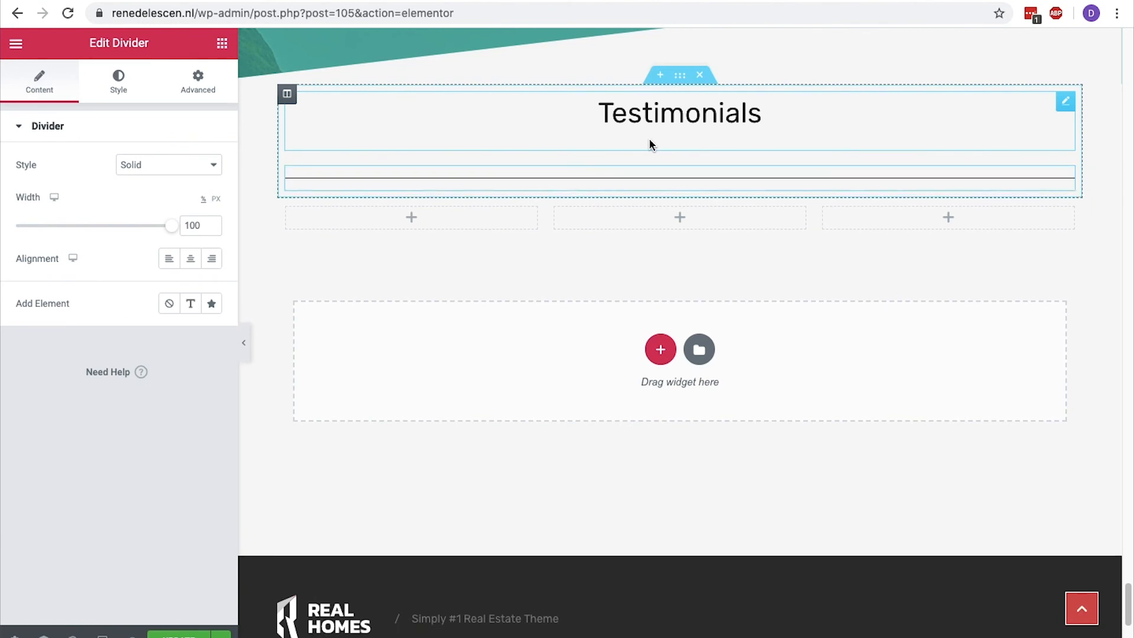
{"action": "left_click", "coordinate": [196, 225]}
{"action": "key", "text": "BackSpace"}
{"action": "type", "text": "3"}
{"action": "left_click", "coordinate": [217, 199]}
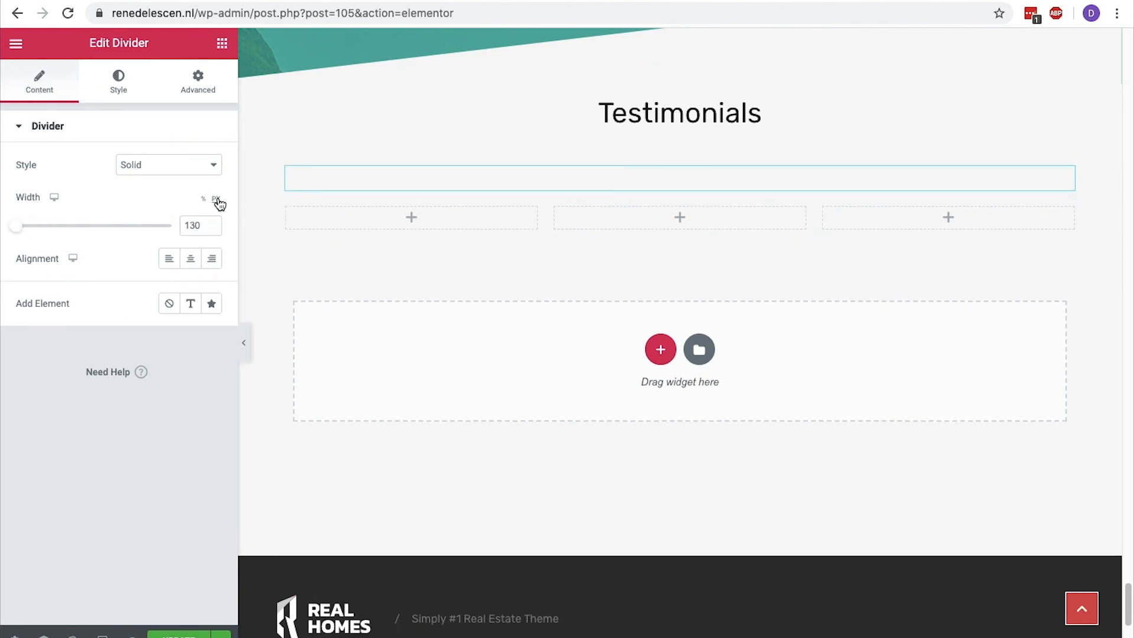
{"action": "mouse_move", "coordinate": [16, 226]}
{"action": "left_mouse_down"}
{"action": "mouse_move", "coordinate": [47, 230]}
{"action": "mouse_move", "coordinate": [36, 229]}
{"action": "left_mouse_up"}
{"action": "left_click", "coordinate": [191, 258]}
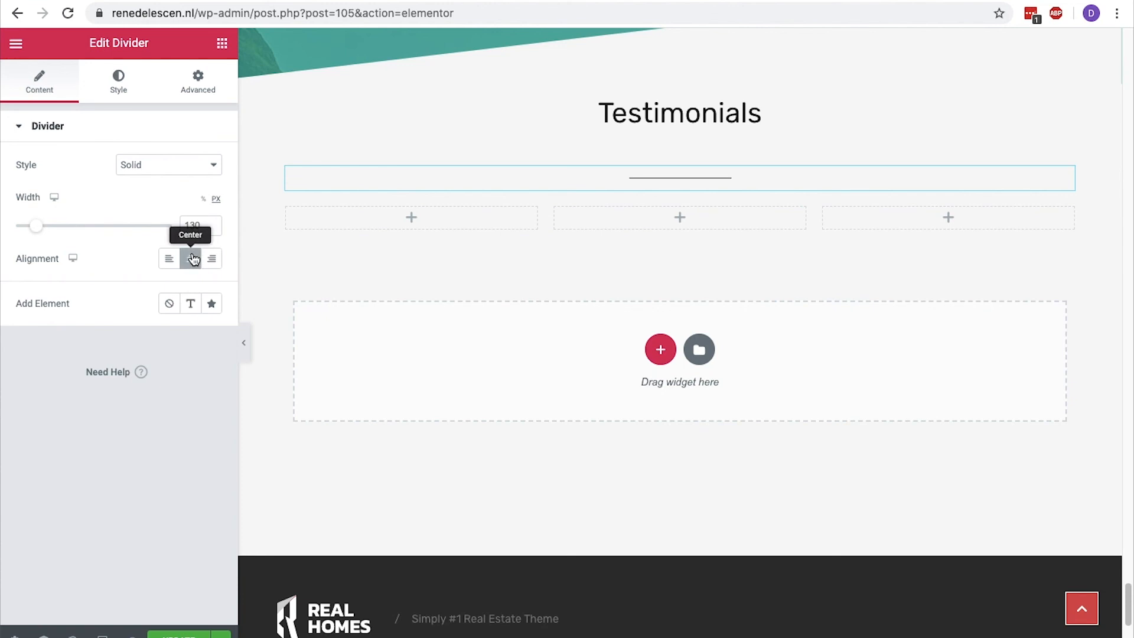
Set the divider's color to #064476.
{"action": "left_click", "coordinate": [123, 95]}
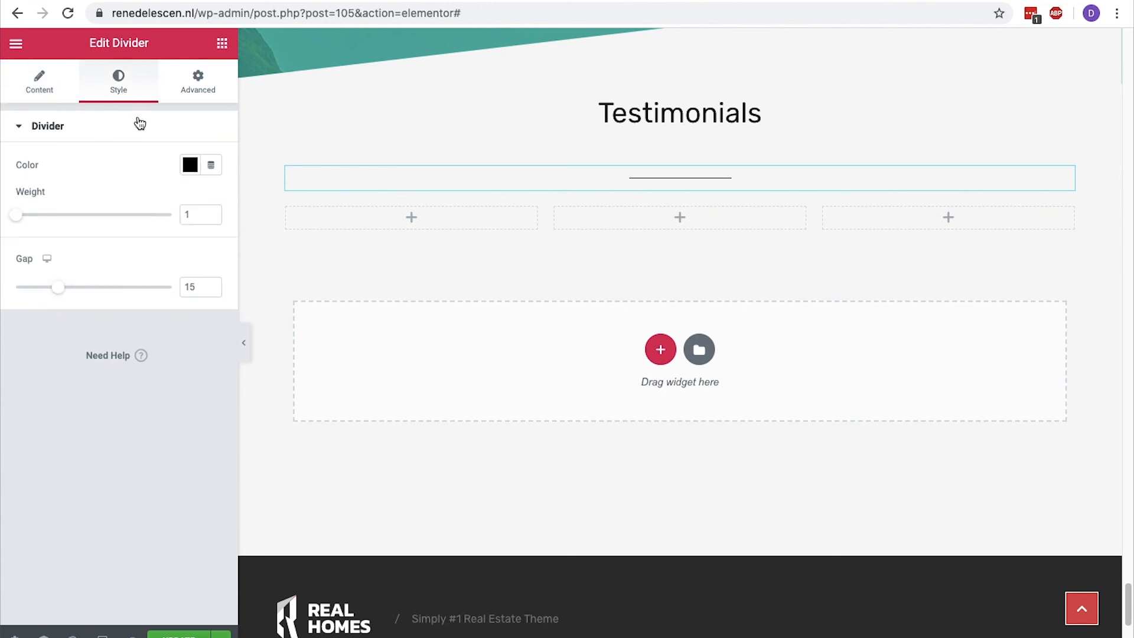
{"action": "left_click", "coordinate": [188, 166]}
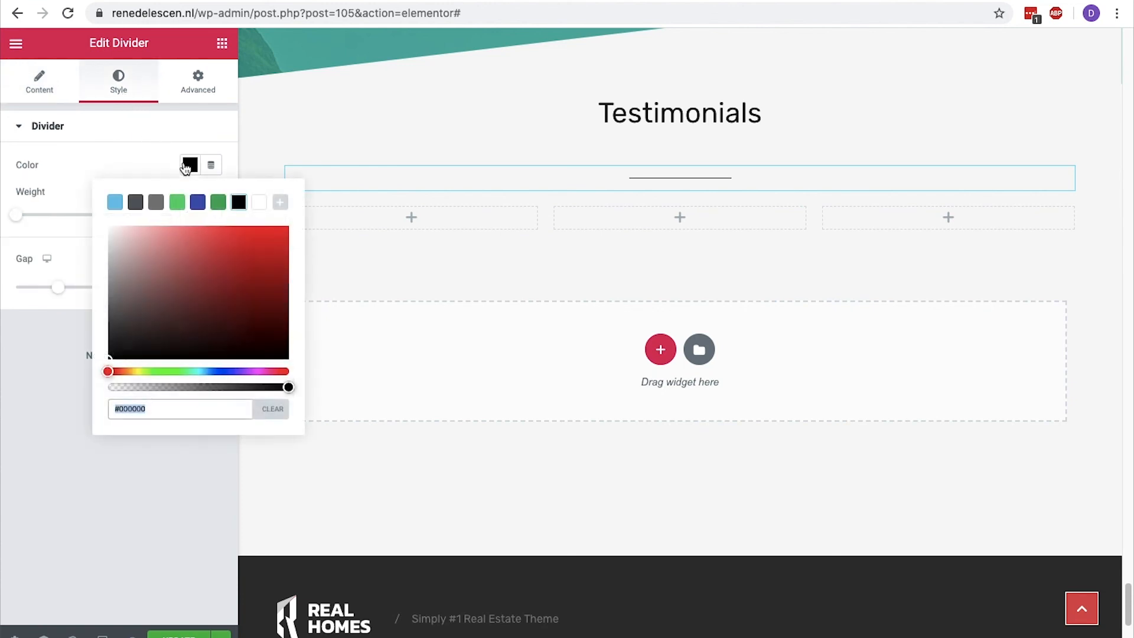
{"action": "left_click", "coordinate": [155, 412]}
{"action": "key", "text": "ctrl+a"}
{"action": "key", "text": "BackSpace"}
{"action": "type", "text": "#064476"}
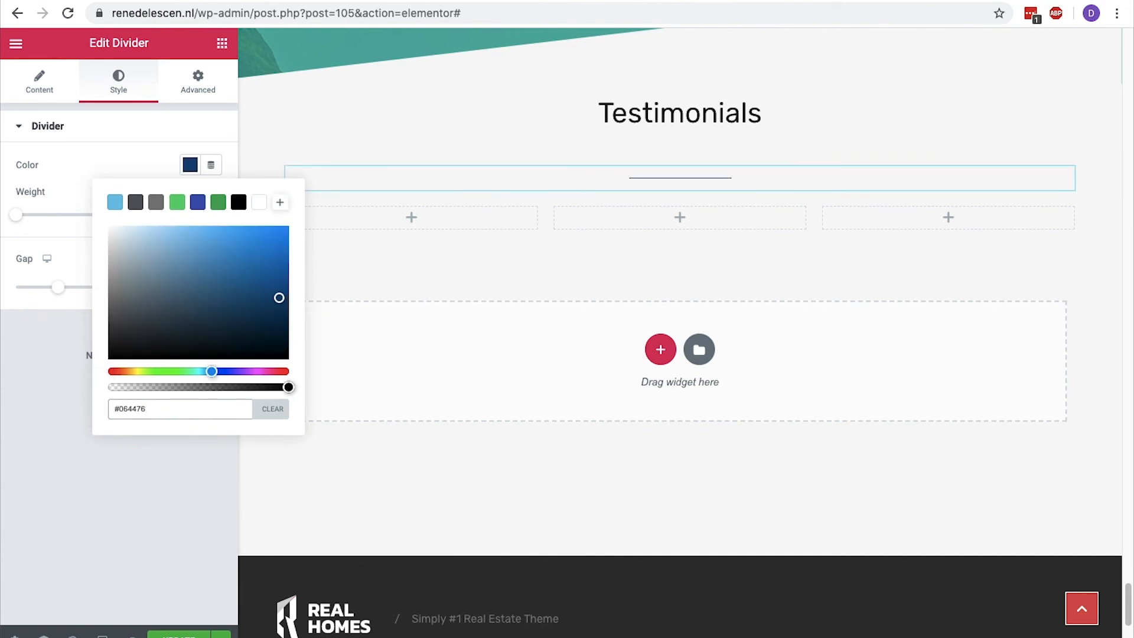
{"action": "left_click", "coordinate": [188, 167]}
Set the divider's weight to 3 and its gap to 2.
{"action": "left_click", "coordinate": [212, 212]}
{"action": "left_click", "coordinate": [212, 212]}
{"action": "left_click_drag", "start_coordinate": [211, 212], "coordinate": [211, 213]}
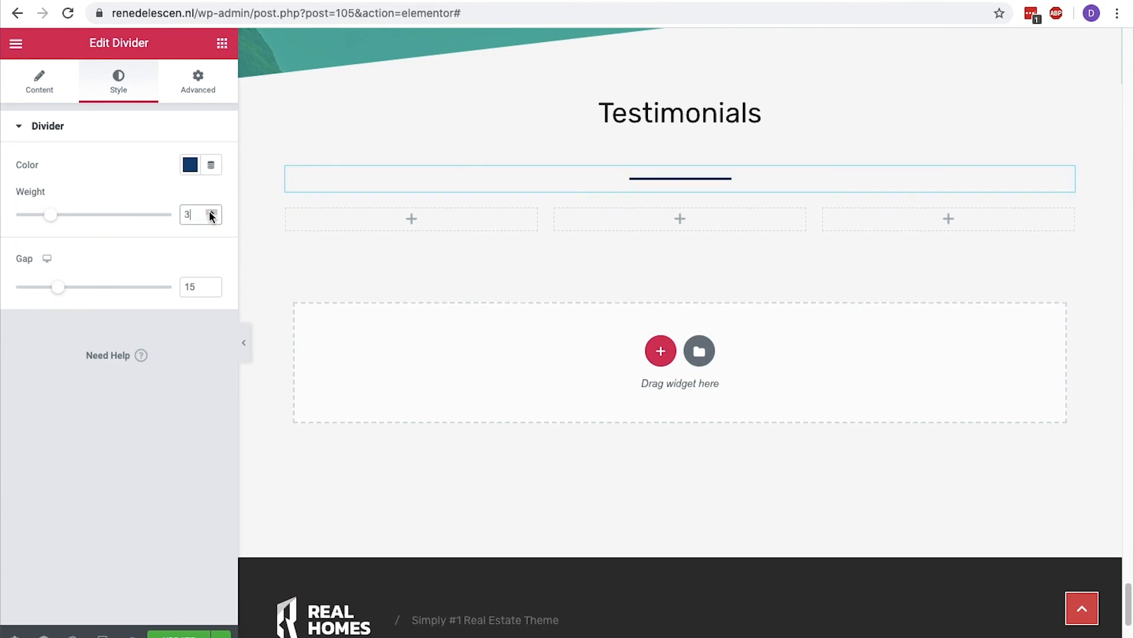
{"action": "left_click_drag", "start_coordinate": [212, 290], "coordinate": [213, 291]}
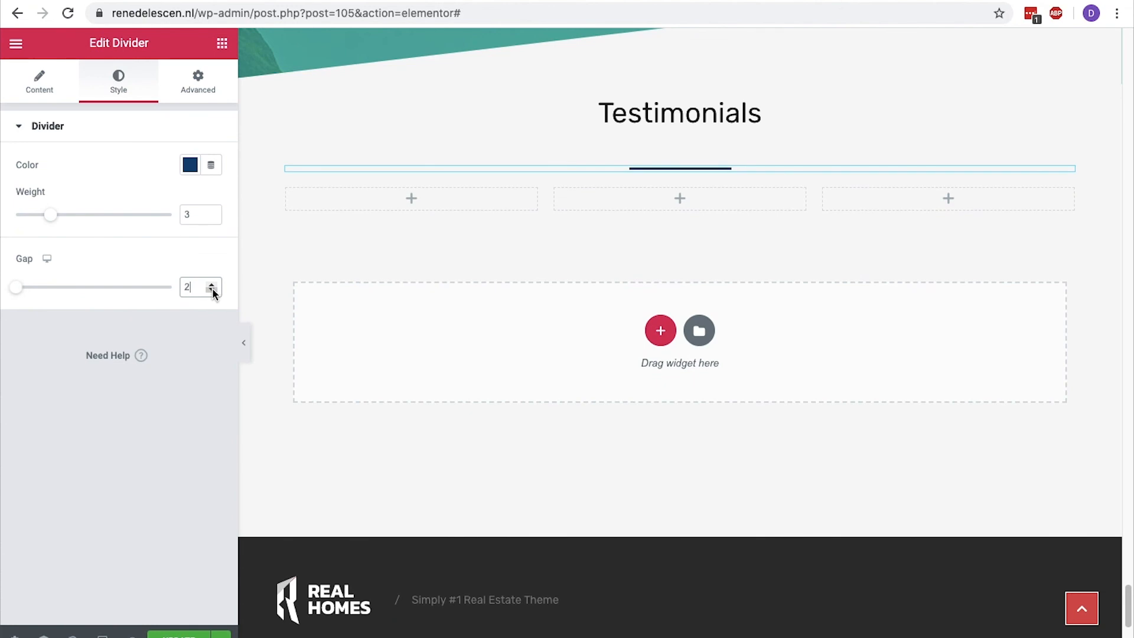
Place an inner section in the first of the three columns and delete its second inner column.
{"action": "left_click", "coordinate": [224, 47]}
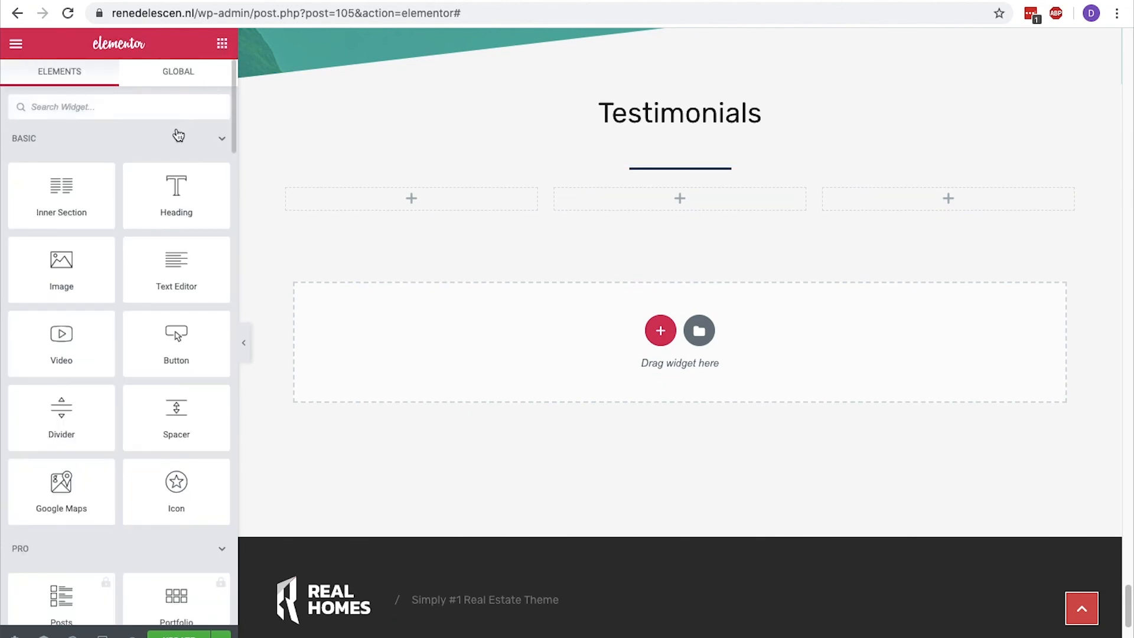
{"action": "left_click_drag", "start_coordinate": [80, 184], "coordinate": [362, 187]}
{"action": "right_click", "coordinate": [454, 213]}
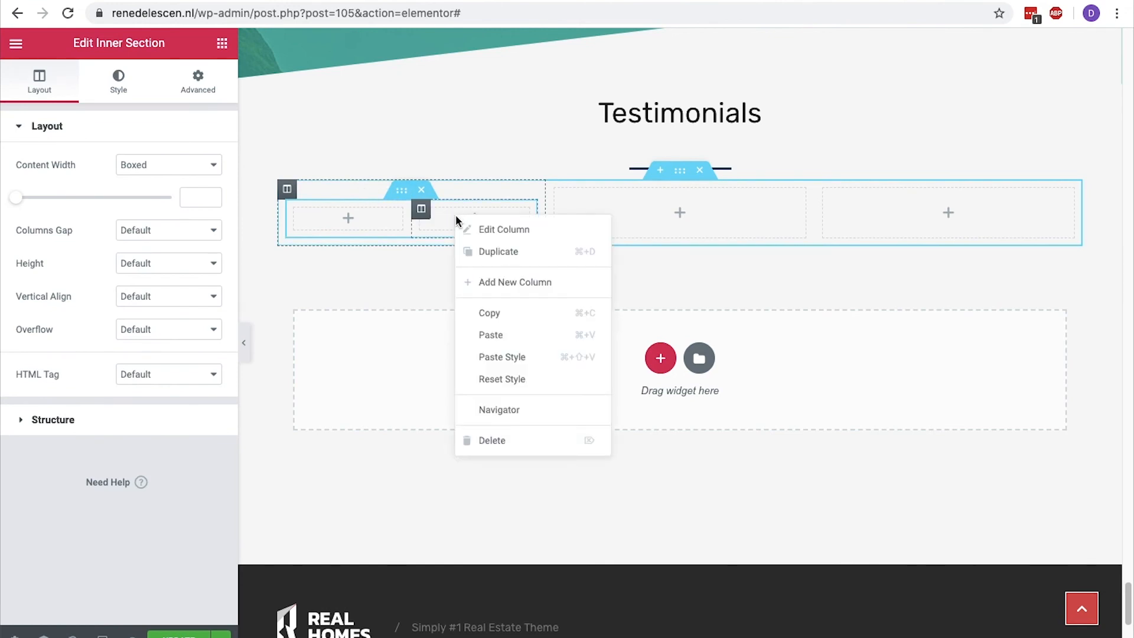
{"action": "left_click", "coordinate": [508, 438]}
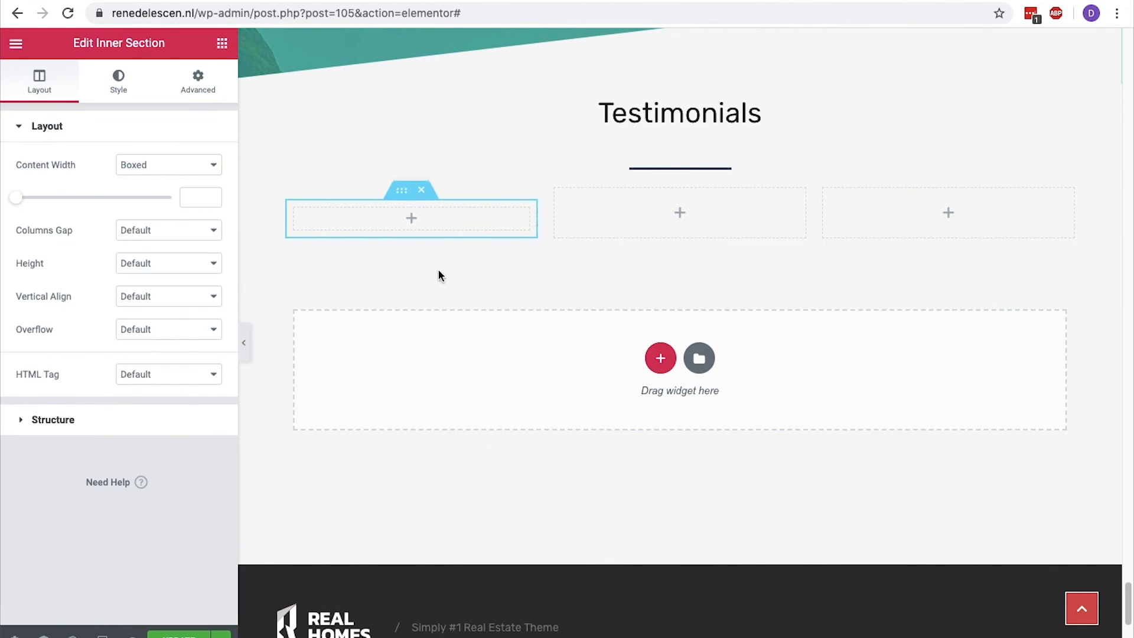
Add an image widget to the inner section and set its image size to Thumbnail - 150 x 150.
{"action": "left_click", "coordinate": [222, 44]}
{"action": "left_click_drag", "start_coordinate": [71, 246], "coordinate": [385, 220]}
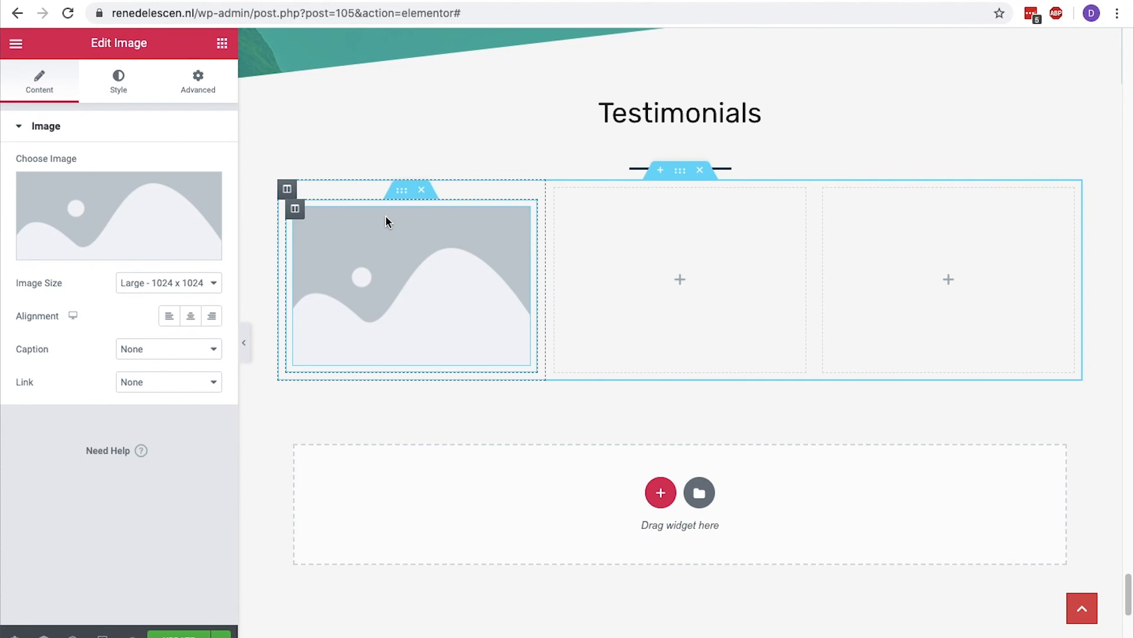
{"action": "left_click", "coordinate": [214, 282]}
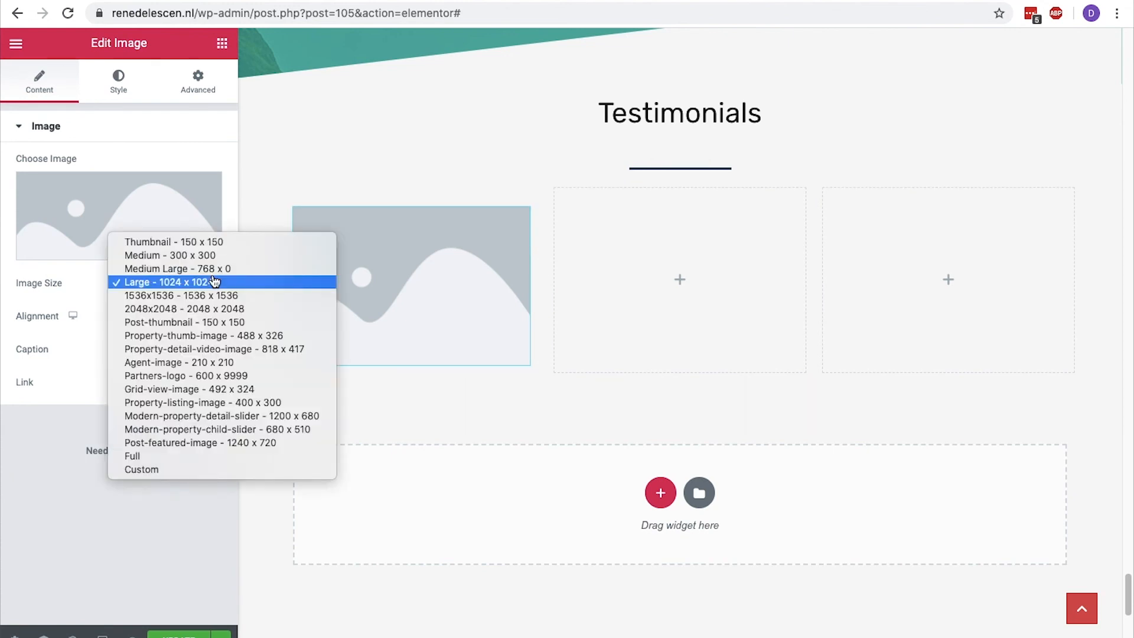
{"action": "left_click", "coordinate": [210, 242]}
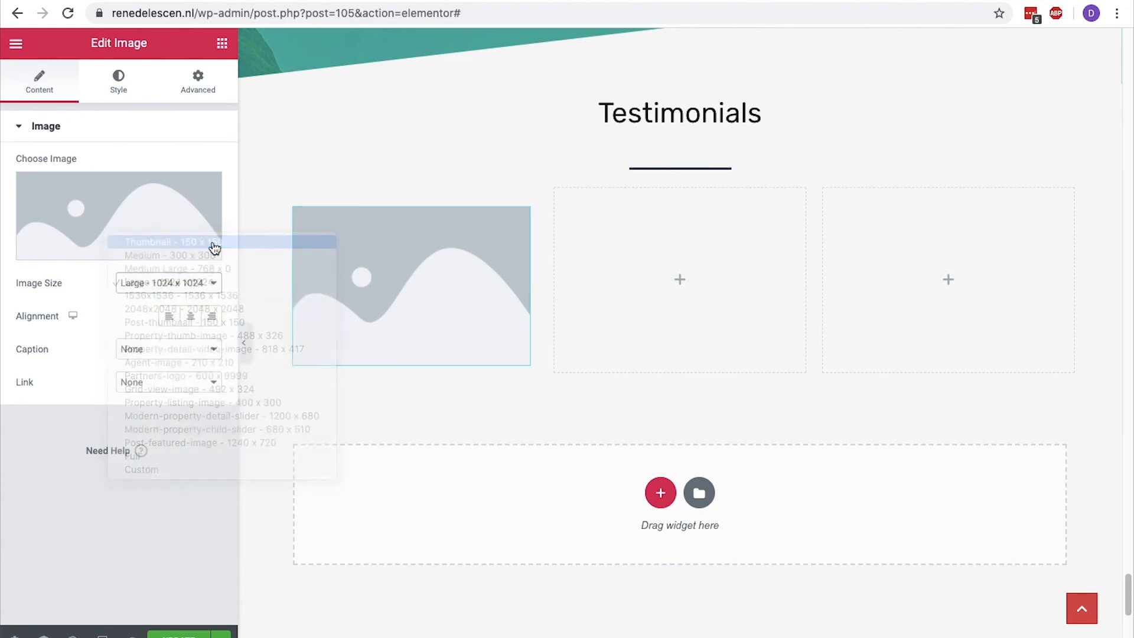
Pick the existing agent-4.jpg portrait from the media library for the image widget.
{"action": "left_click", "coordinate": [157, 214]}
{"action": "scroll", "coordinate": [158, 219], "scroll_direction": "down", "scroll_amount": 16}
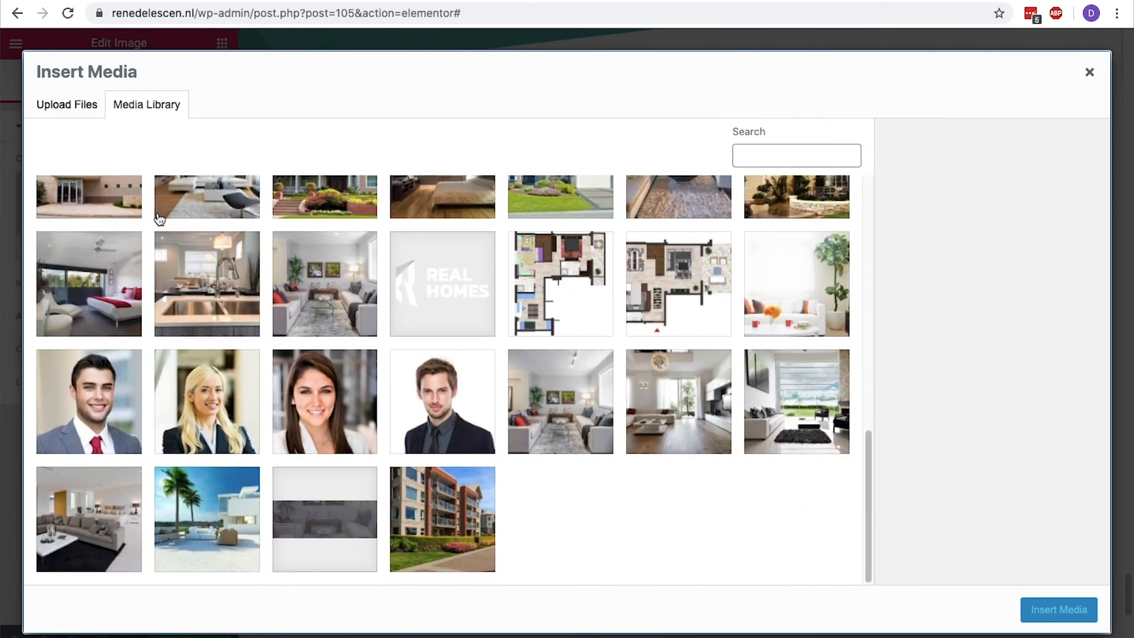
{"action": "left_click", "coordinate": [340, 404]}
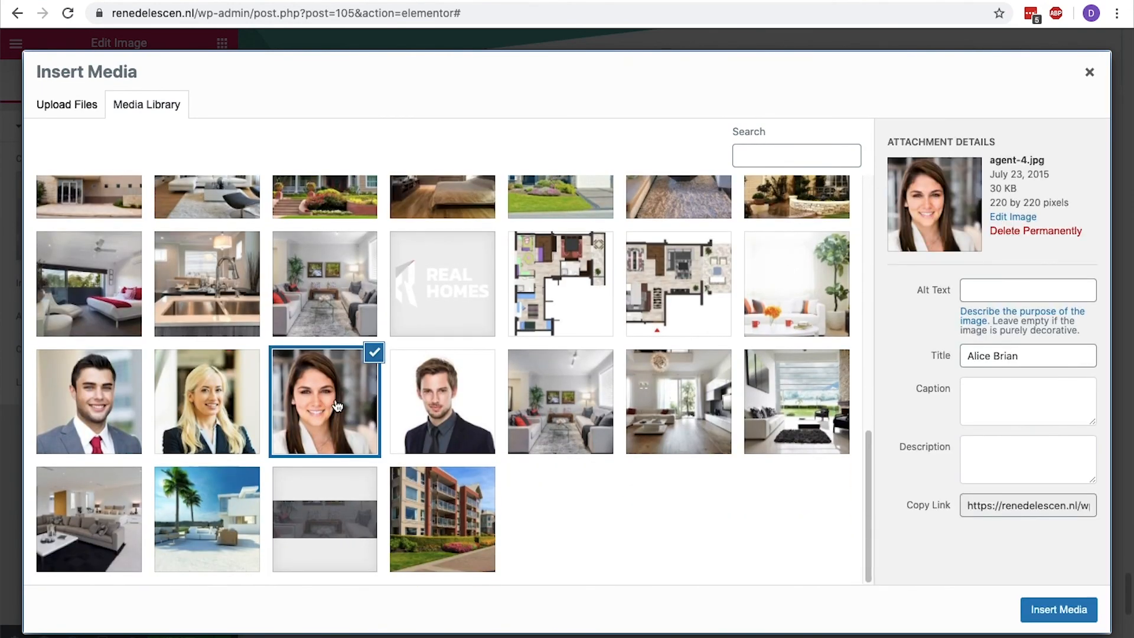
Set the portrait's title and alt text to the reviewer's full name followed by "review", and insert it into the widget.
{"action": "triple_click", "coordinate": [1034, 364]}
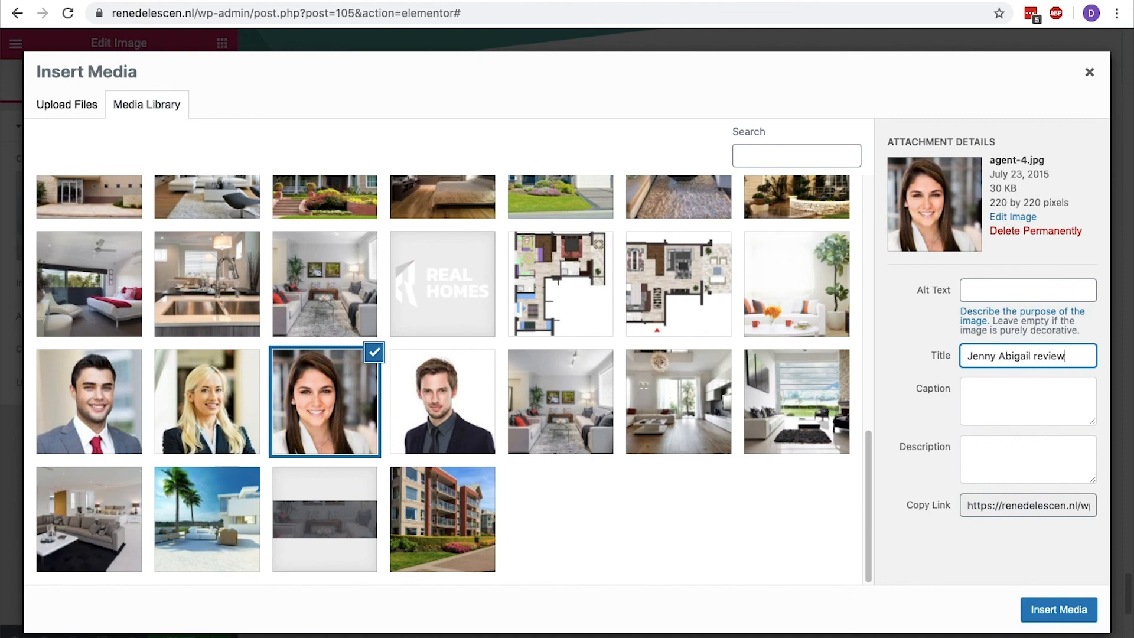
{"action": "key", "text": "ctrl+a"}
{"action": "key", "text": "ctrl+c"}
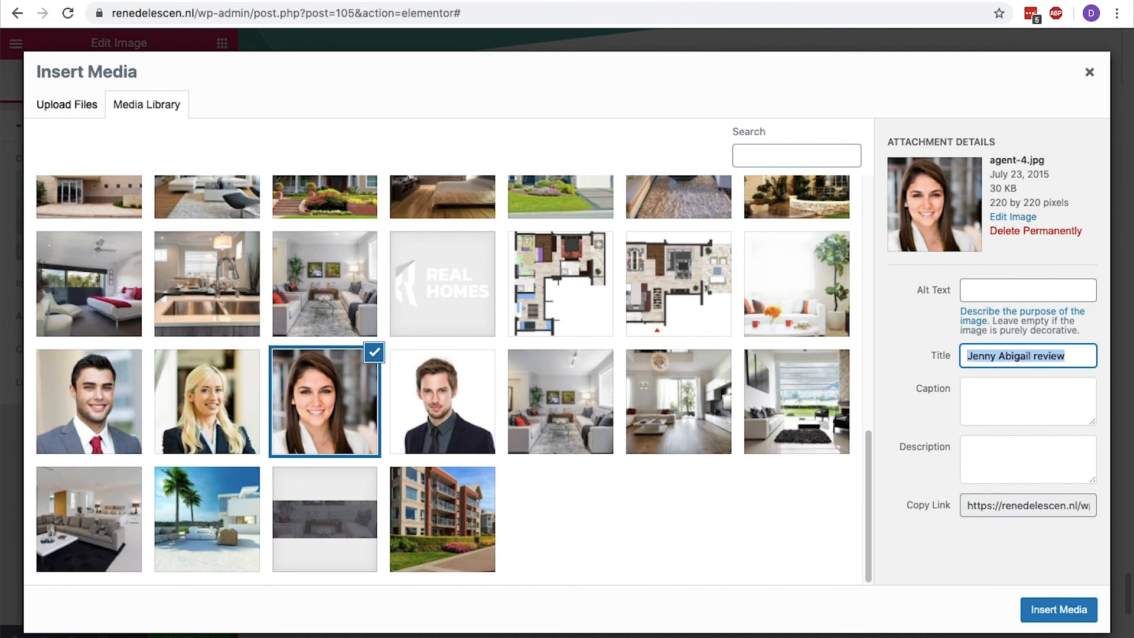
{"action": "left_click", "coordinate": [1030, 289]}
{"action": "key", "text": "ctrl+v"}
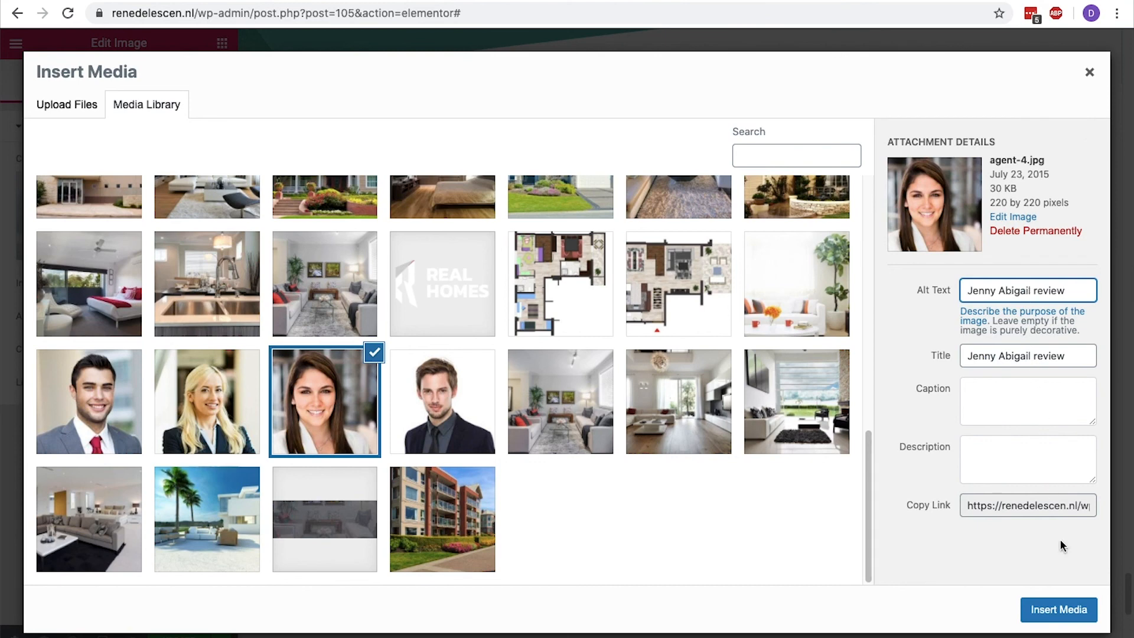
{"action": "left_click", "coordinate": [1064, 613]}
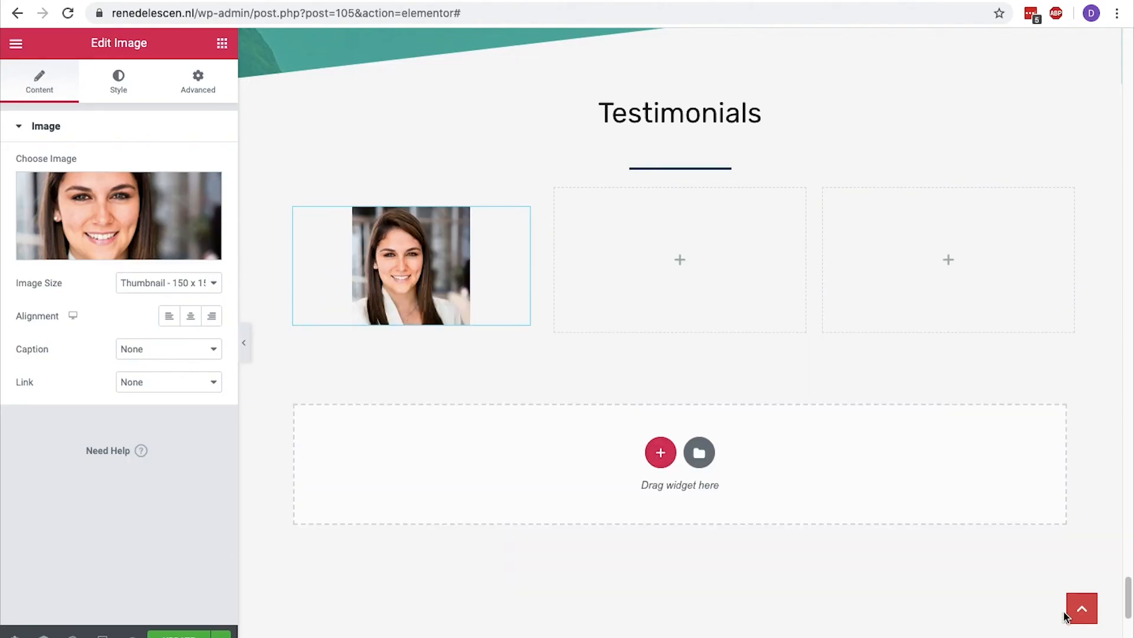
Add a centered heading with the reviewer's full name below the portrait in the inner section.
{"action": "left_click", "coordinate": [220, 46]}
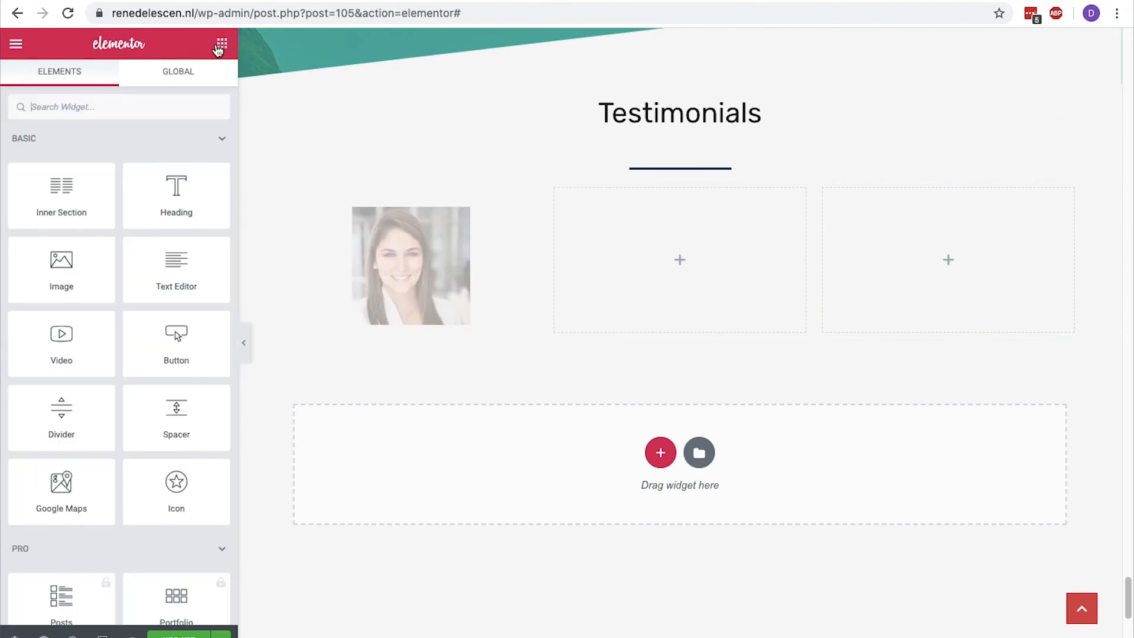
{"action": "left_click_drag", "start_coordinate": [195, 178], "coordinate": [413, 311]}
{"action": "triple_click", "coordinate": [430, 390]}
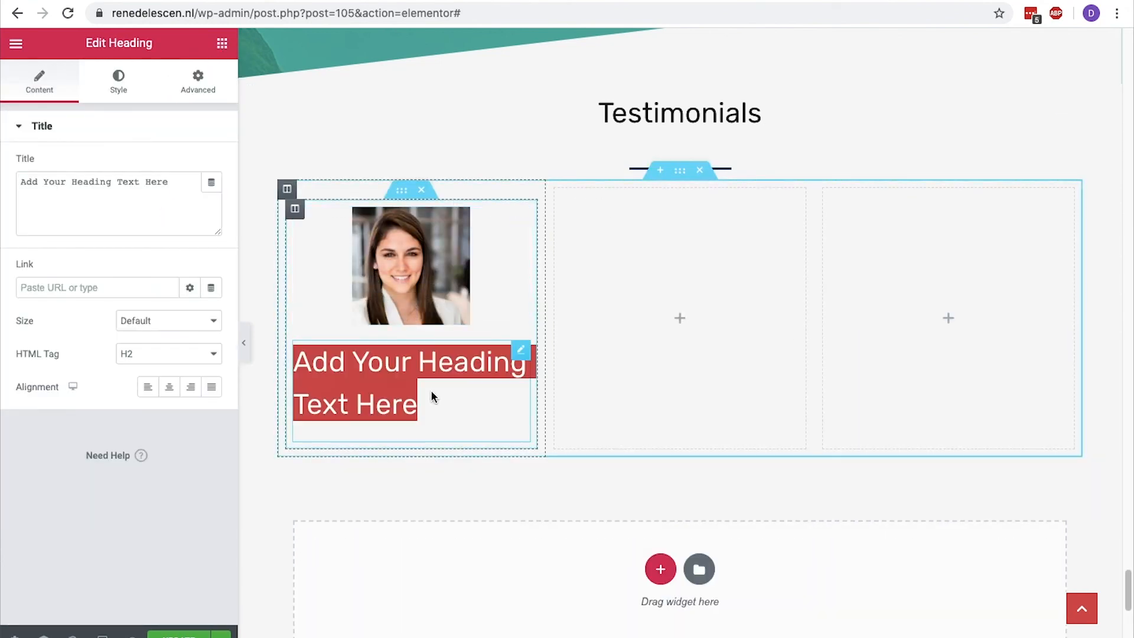
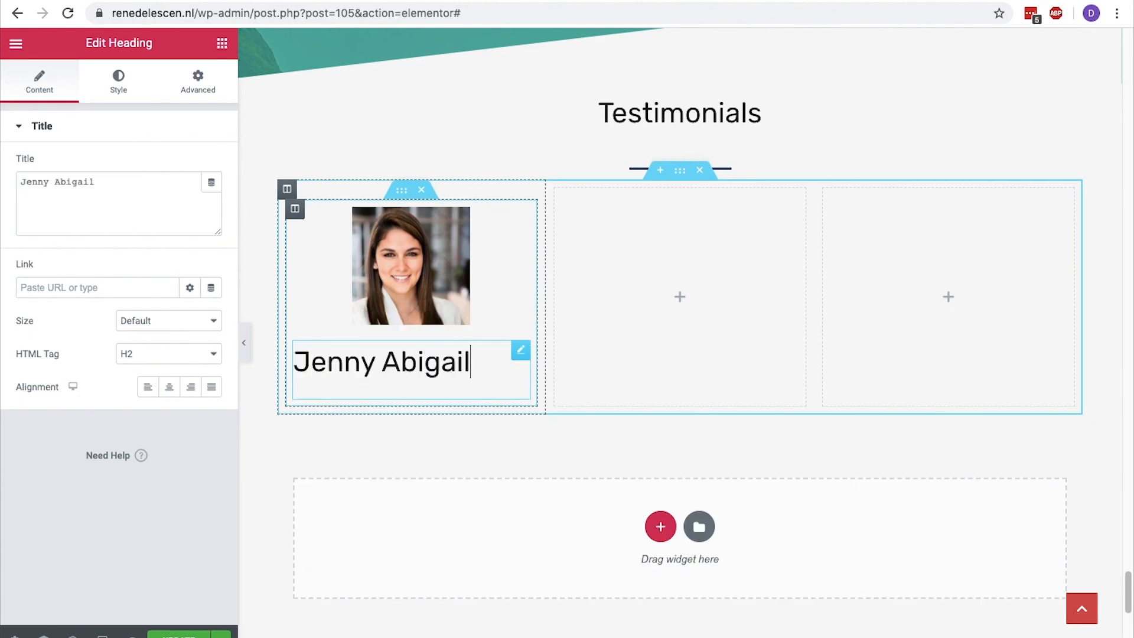
{"action": "left_click", "coordinate": [169, 387]}
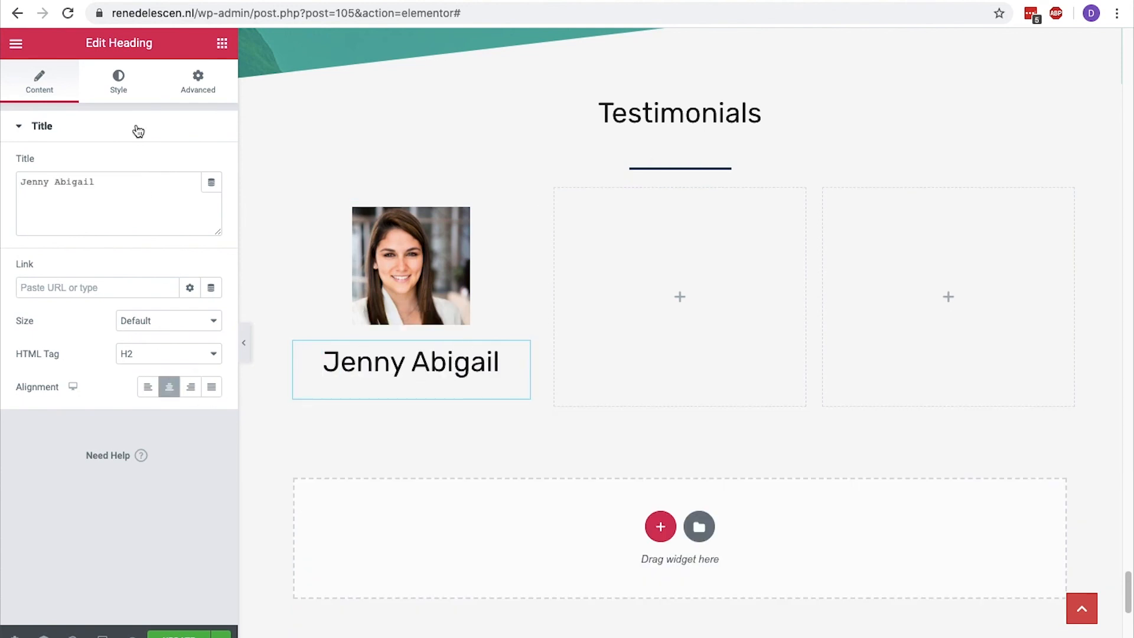
Set the reviewer name heading's text color to #064478 and center the heading again.
{"action": "left_click", "coordinate": [130, 91]}
{"action": "left_click", "coordinate": [189, 166]}
{"action": "type", "text": "#064478"}
{"action": "left_click", "coordinate": [189, 164]}
{"action": "left_click", "coordinate": [59, 94]}
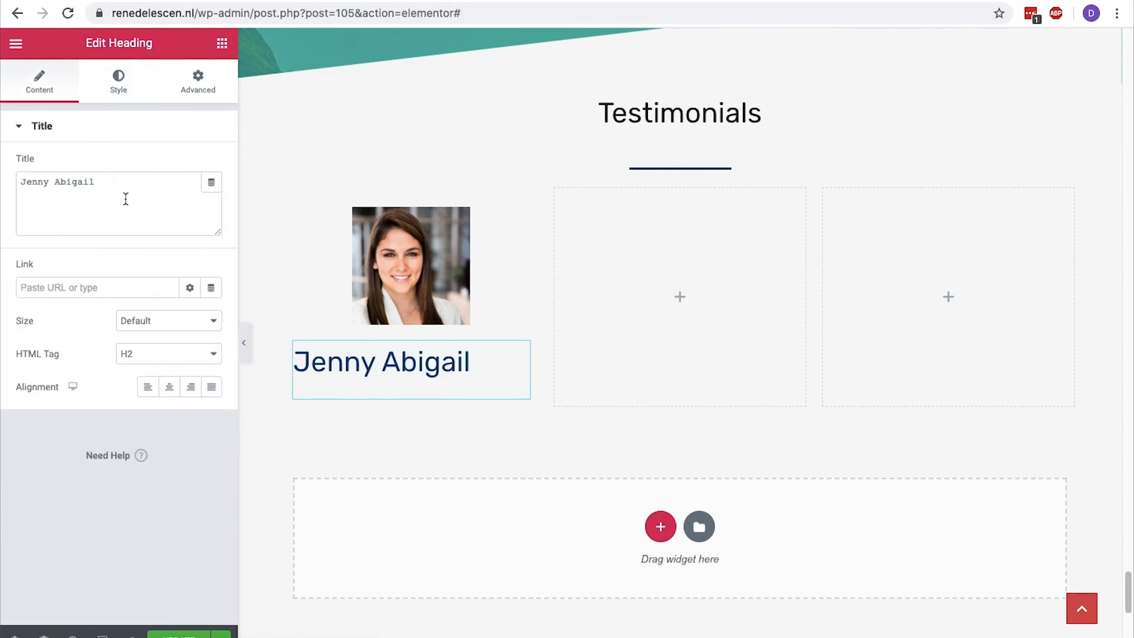
{"action": "left_click", "coordinate": [169, 387]}
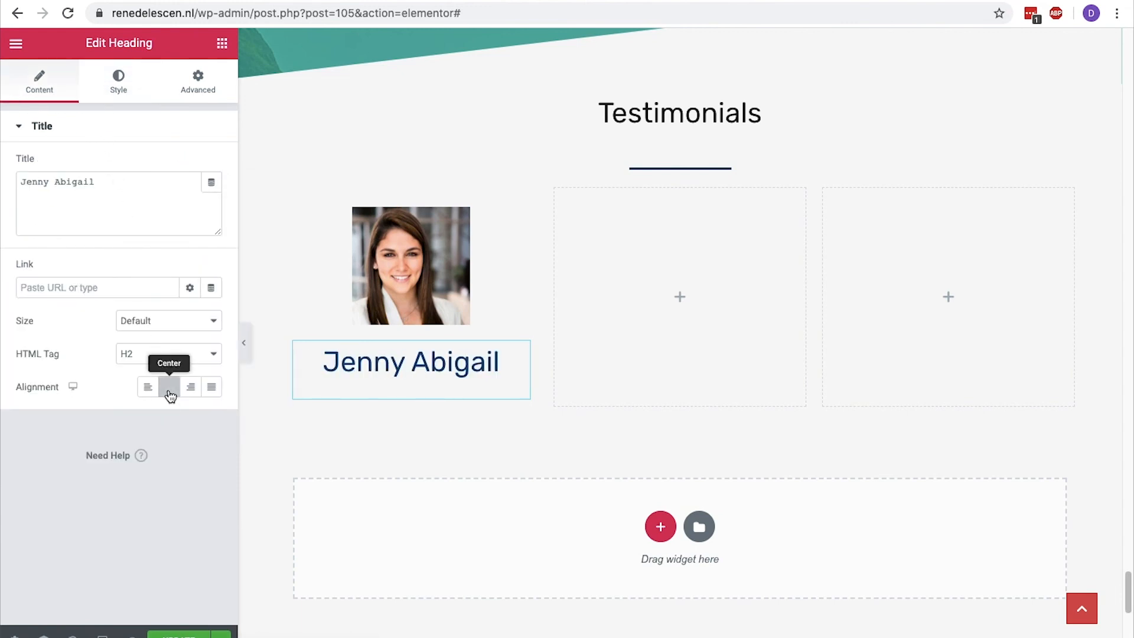
Add a text editor widget below the name heading with the pasted testimonial quote starting "When we first met", and center its text.
{"action": "left_click", "coordinate": [222, 46]}
{"action": "left_click_drag", "start_coordinate": [175, 277], "coordinate": [406, 394]}
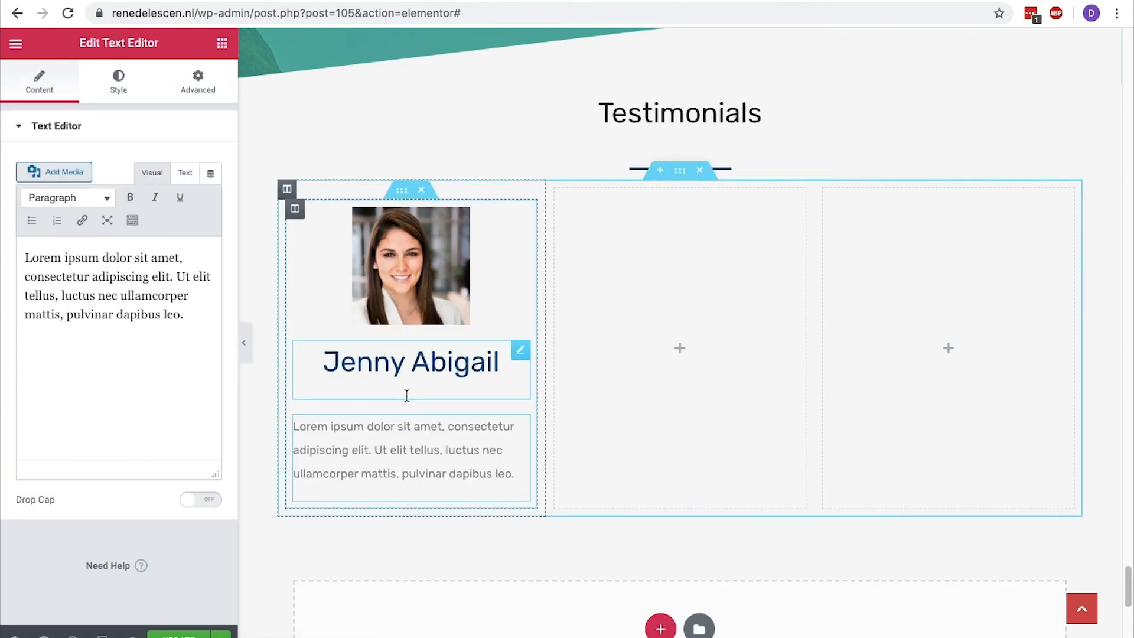
{"action": "left_click", "coordinate": [179, 348]}
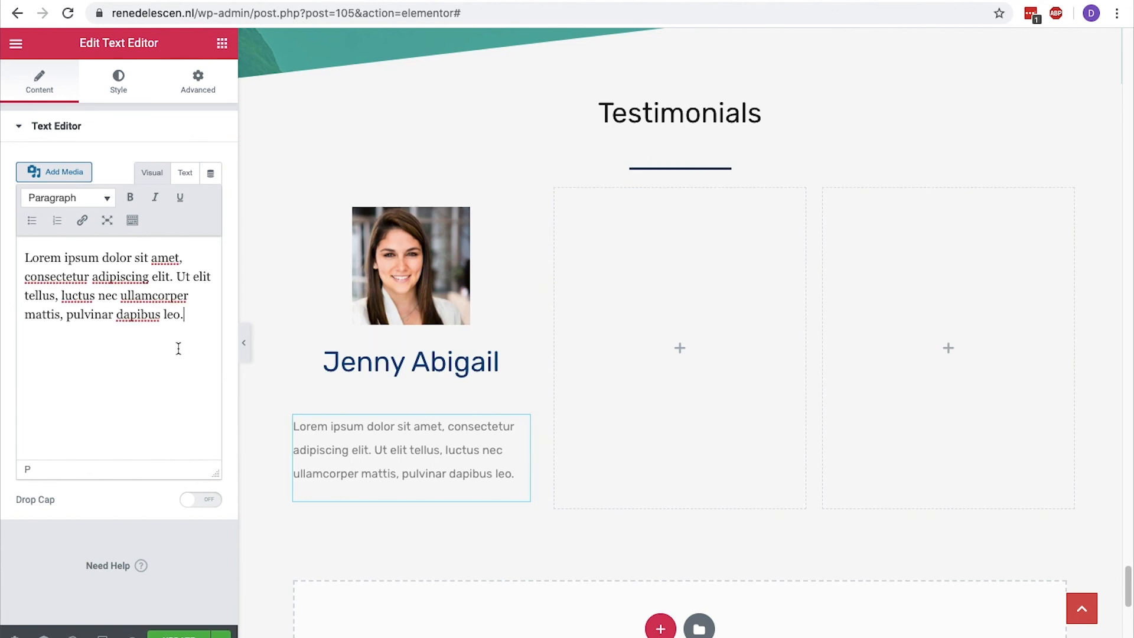
{"action": "key", "text": "ctrl+a"}
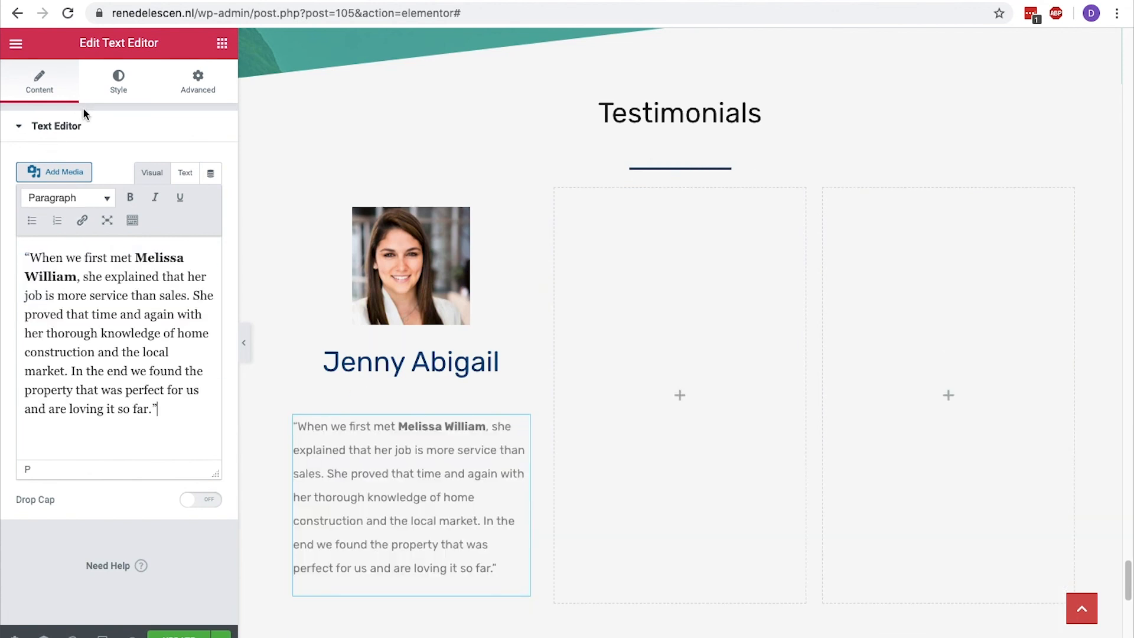
{"action": "left_click", "coordinate": [112, 95]}
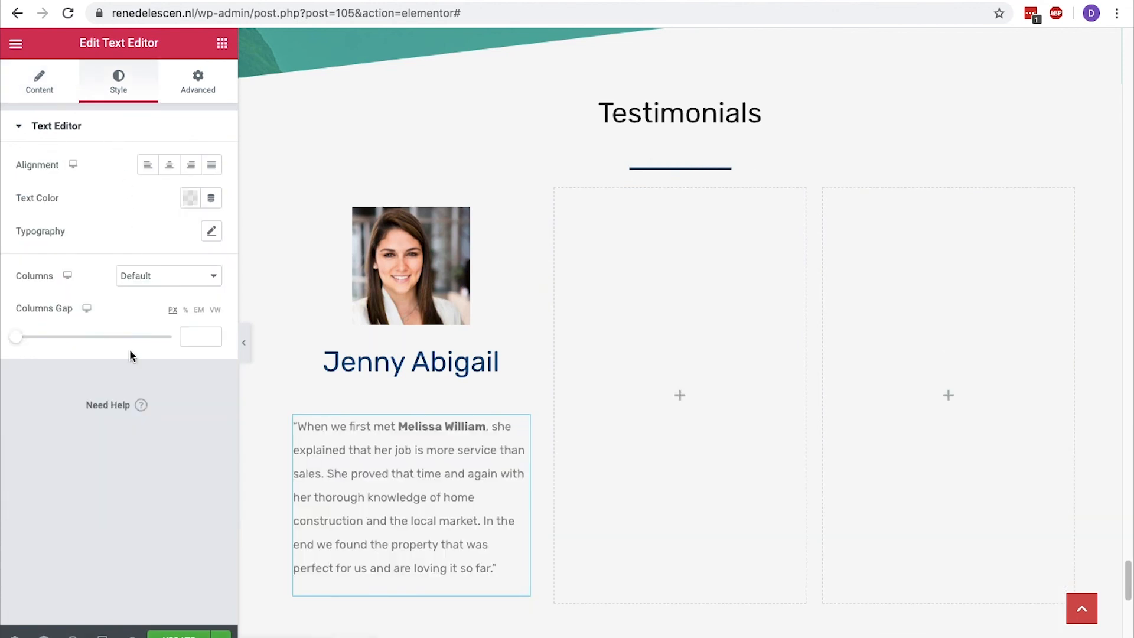
{"action": "left_click", "coordinate": [170, 167]}
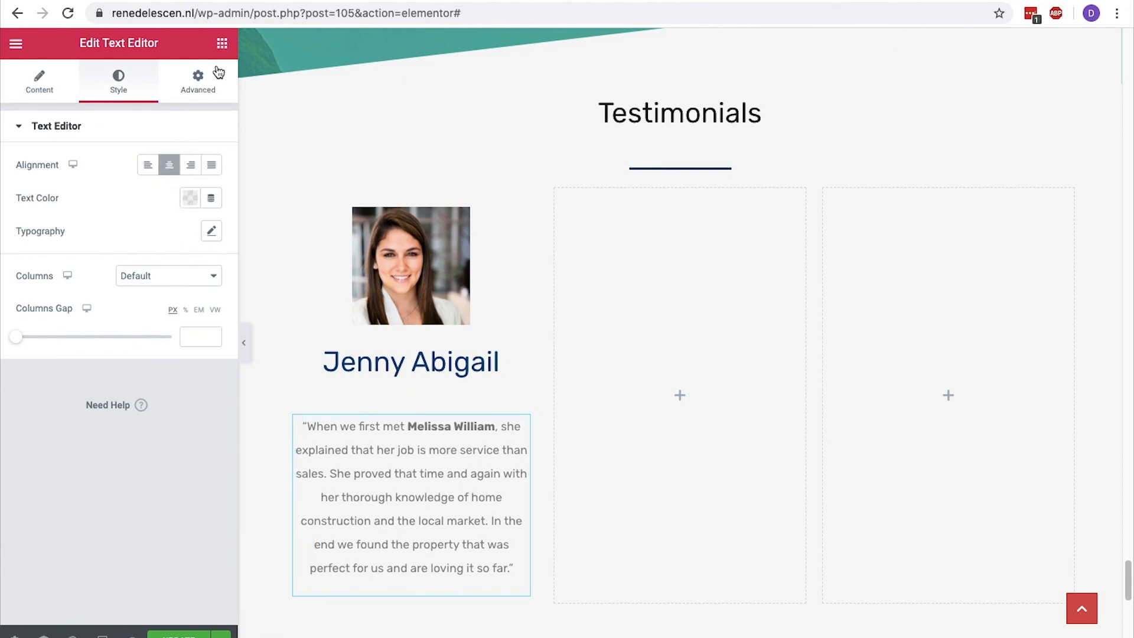
Add a star rating widget below the testimonial quote and center it.
{"action": "left_click", "coordinate": [222, 43]}
{"action": "type", "text": "star"}
{"action": "left_click_drag", "start_coordinate": [62, 152], "coordinate": [409, 580]}
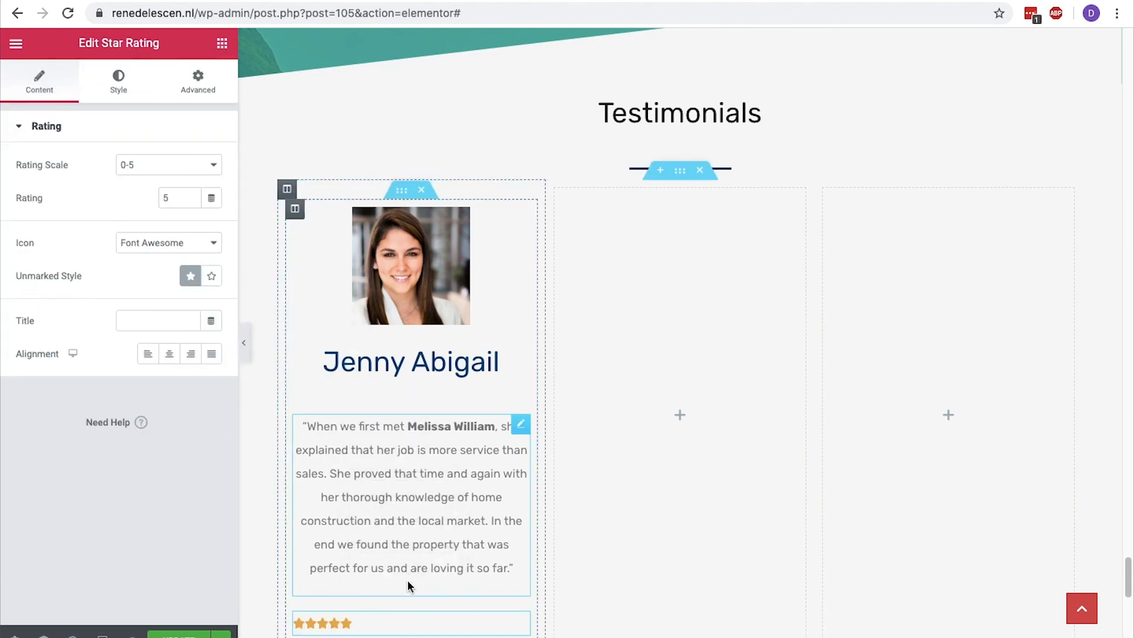
{"action": "left_click", "coordinate": [170, 356]}
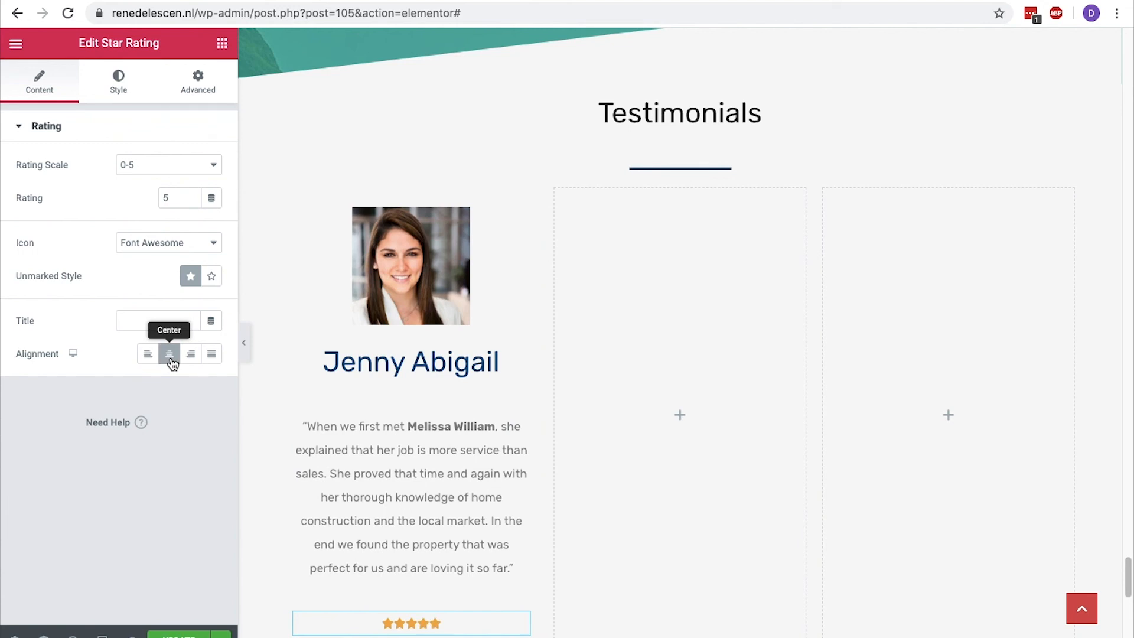
Give the testimonial's inner section an outline box shadow with a blur of 10.
{"action": "scroll", "coordinate": [261, 355], "scroll_direction": "down", "scroll_amount": 3}
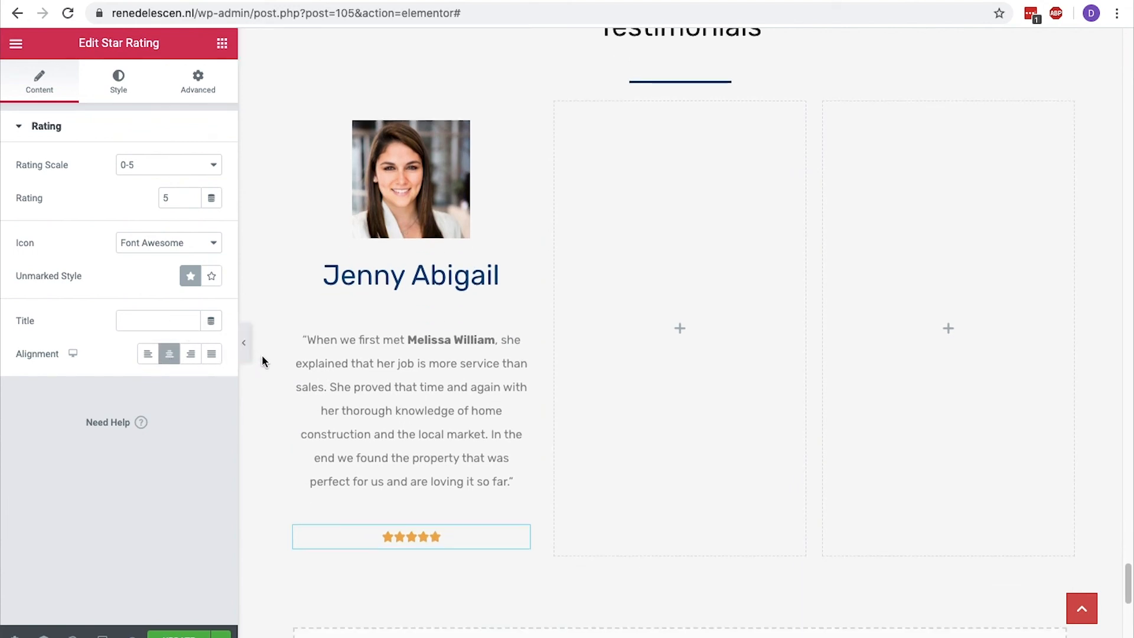
{"action": "scroll", "coordinate": [261, 354], "scroll_direction": "up", "scroll_amount": 1}
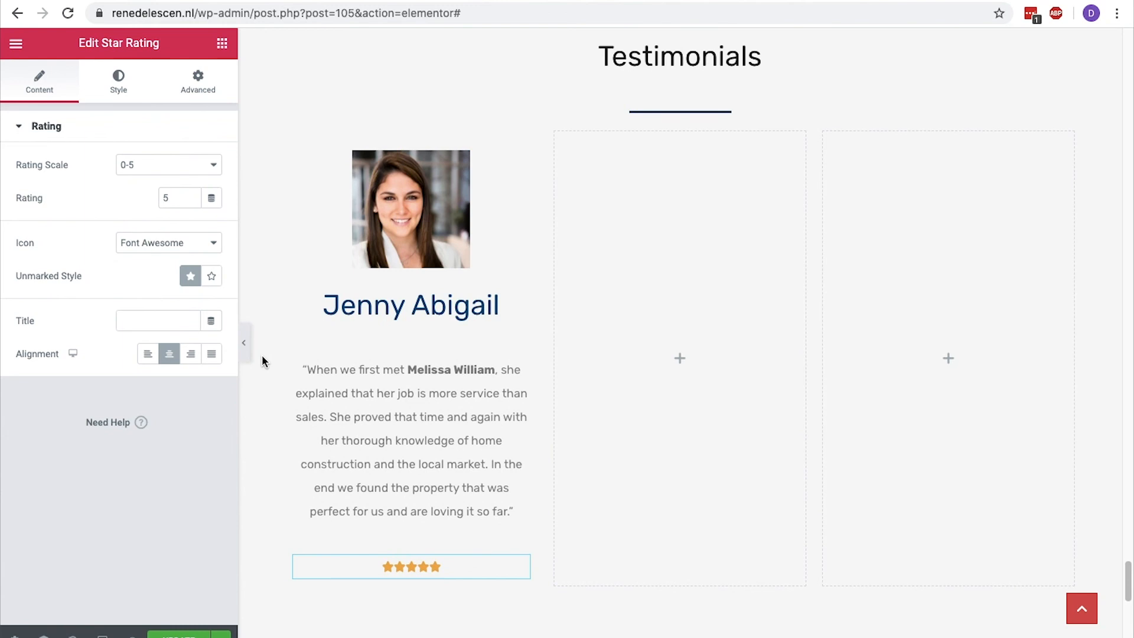
{"action": "left_click", "coordinate": [402, 140]}
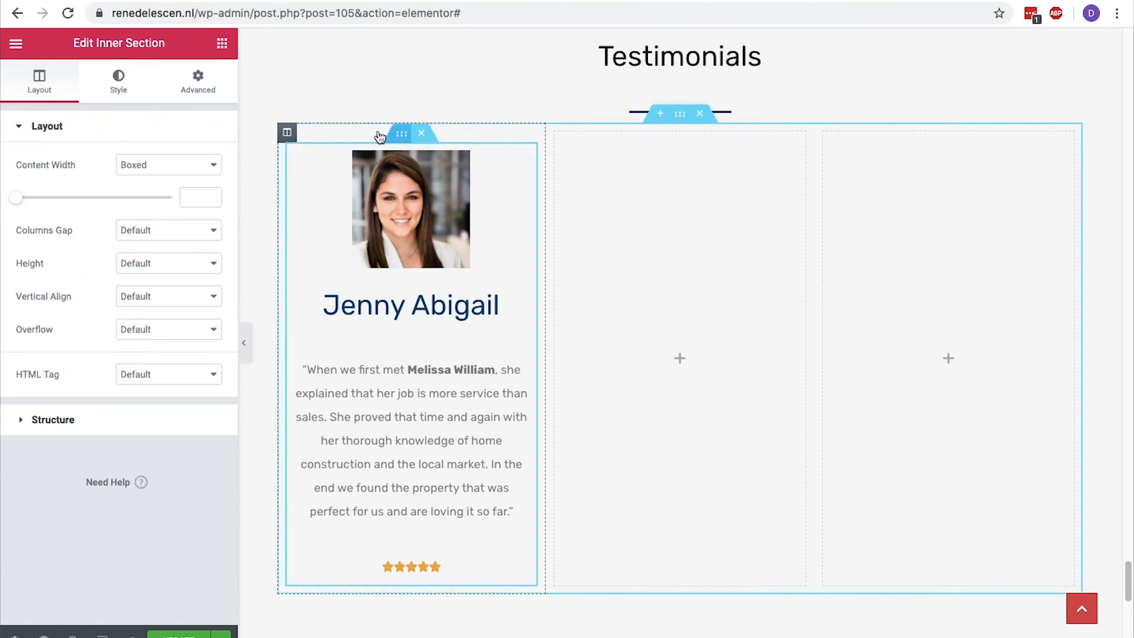
{"action": "left_click", "coordinate": [135, 89]}
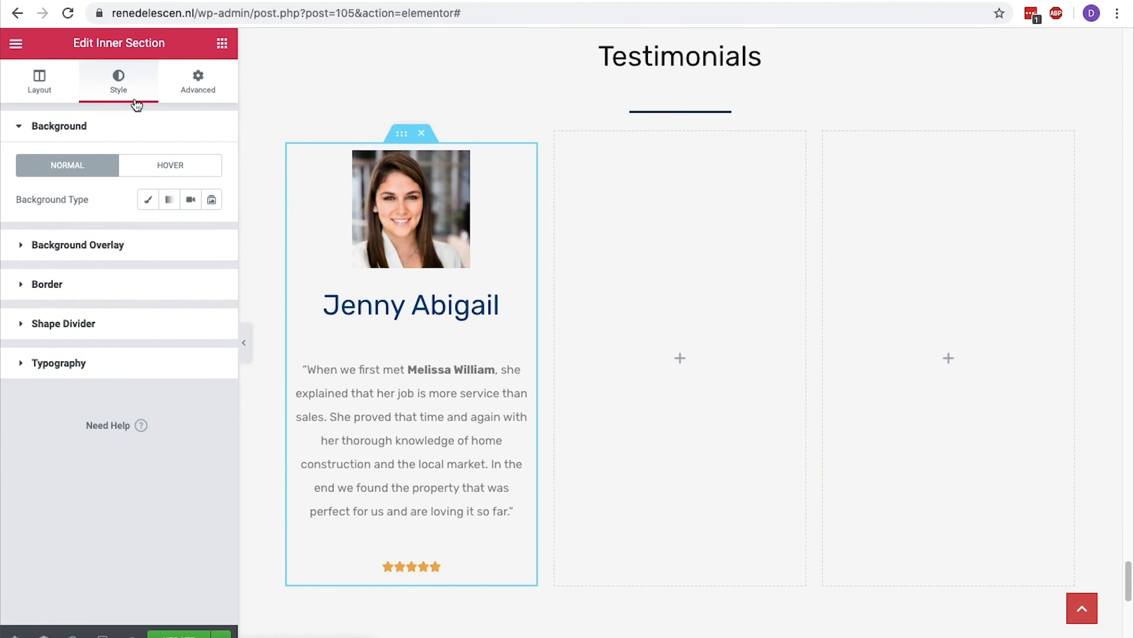
{"action": "left_click", "coordinate": [27, 284]}
{"action": "left_click", "coordinate": [211, 384]}
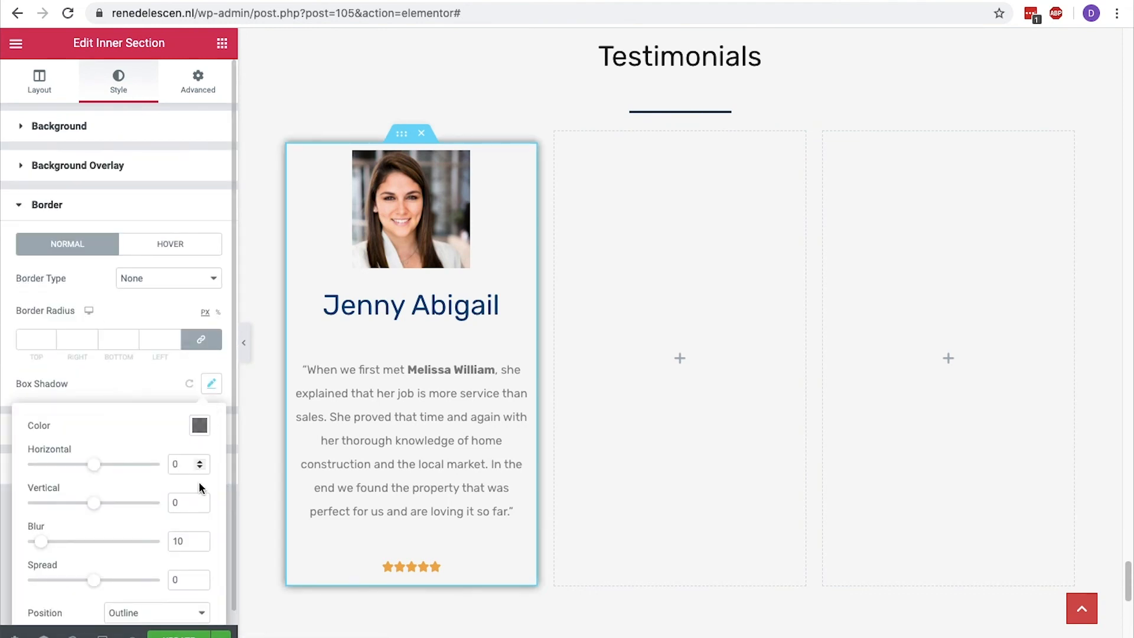
{"action": "left_click", "coordinate": [200, 540]}
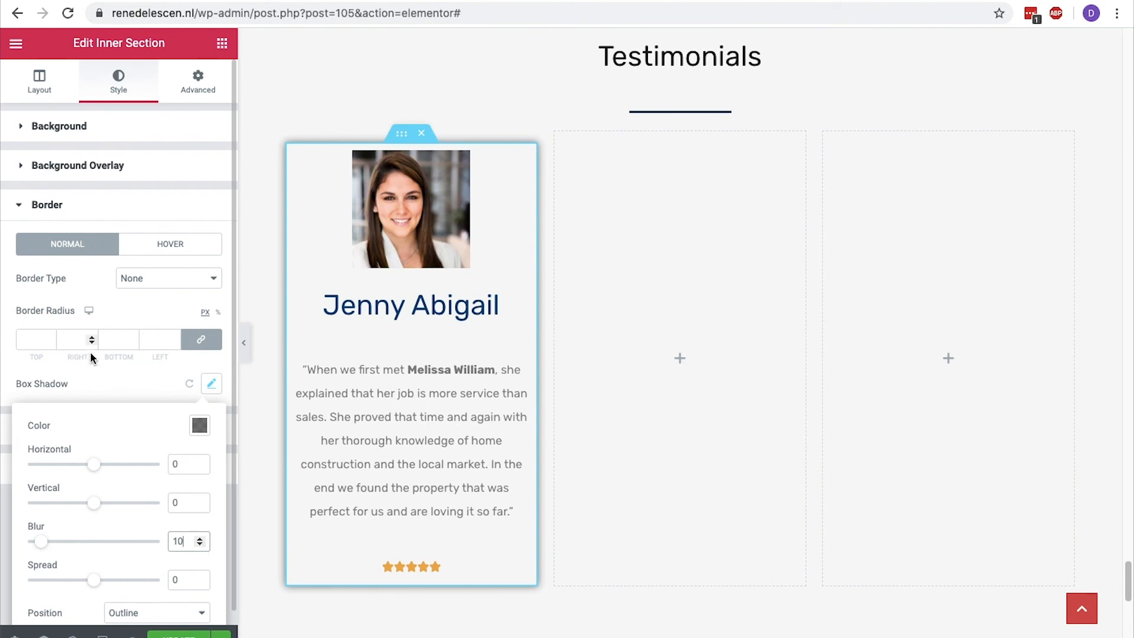
Set the inner section's border radius to 10 px on all four corners.
{"action": "left_click", "coordinate": [51, 340]}
{"action": "type", "text": "4"}
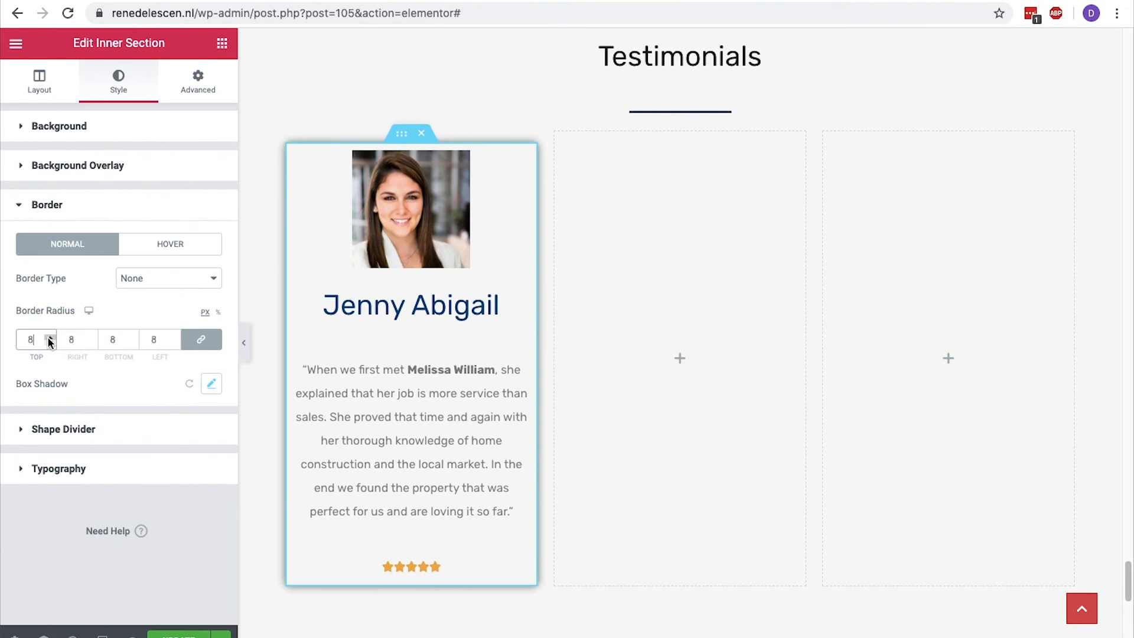
{"action": "left_click", "coordinate": [50, 338]}
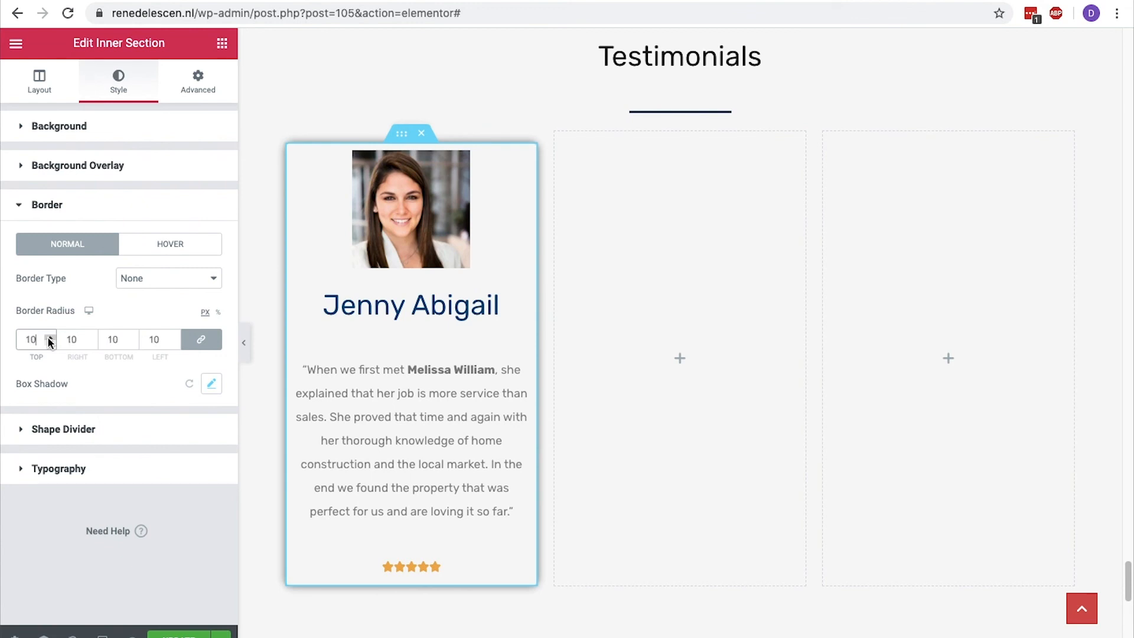
{"action": "left_click", "coordinate": [647, 239]}
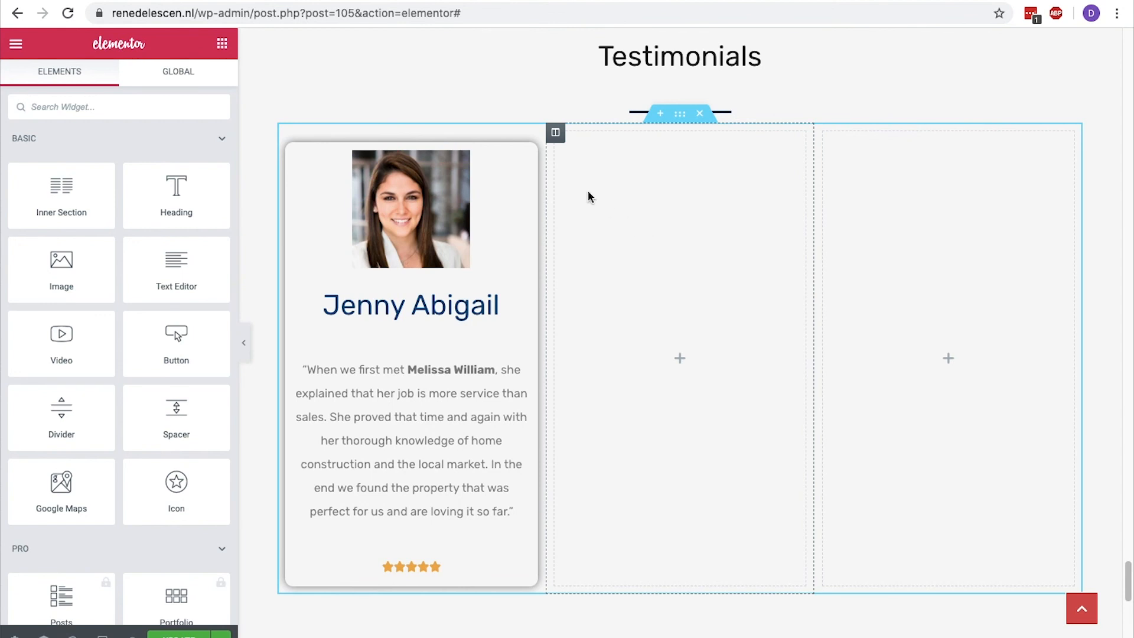
Duplicate the finished testimonial inner section and move the copy into the second column.
{"action": "right_click", "coordinate": [409, 139]}
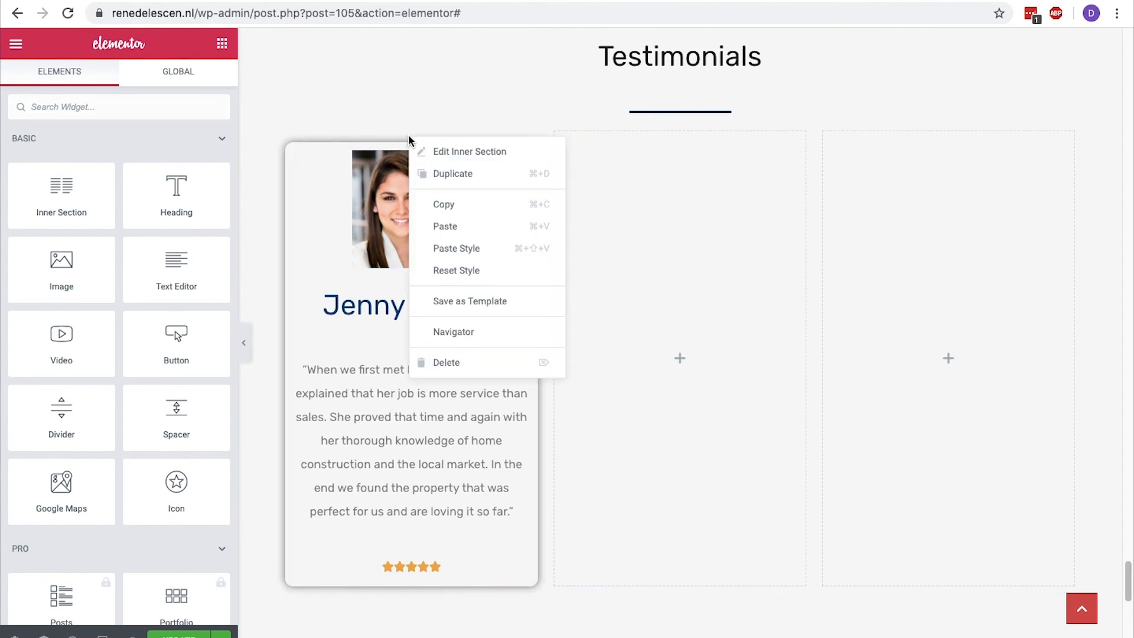
{"action": "left_click", "coordinate": [434, 173]}
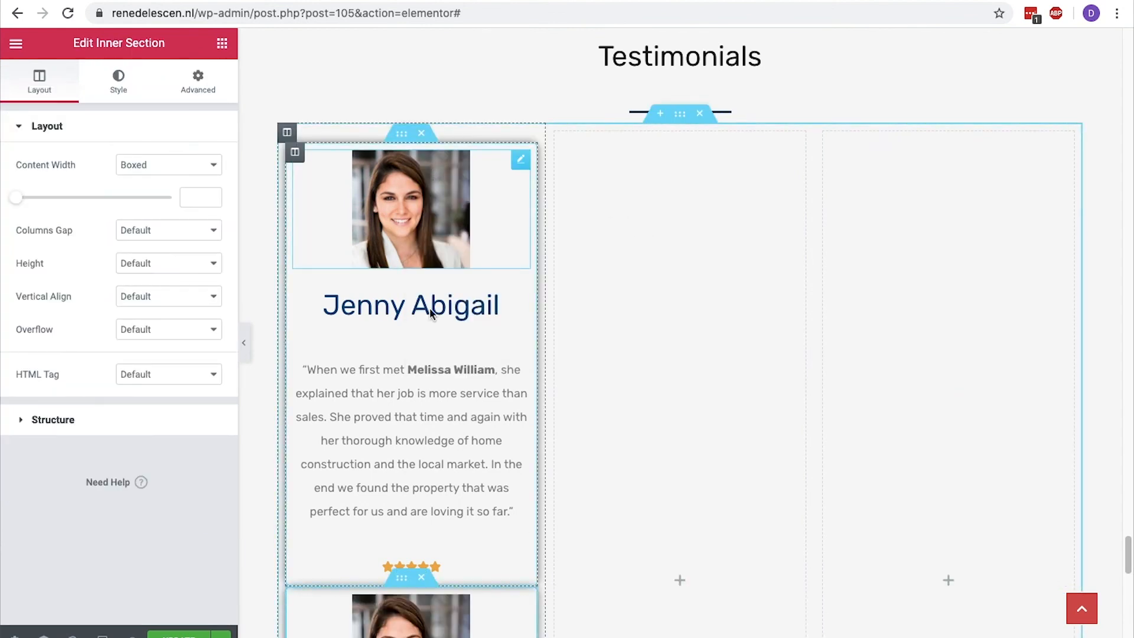
{"action": "left_click_drag", "start_coordinate": [527, 416], "coordinate": [654, 292]}
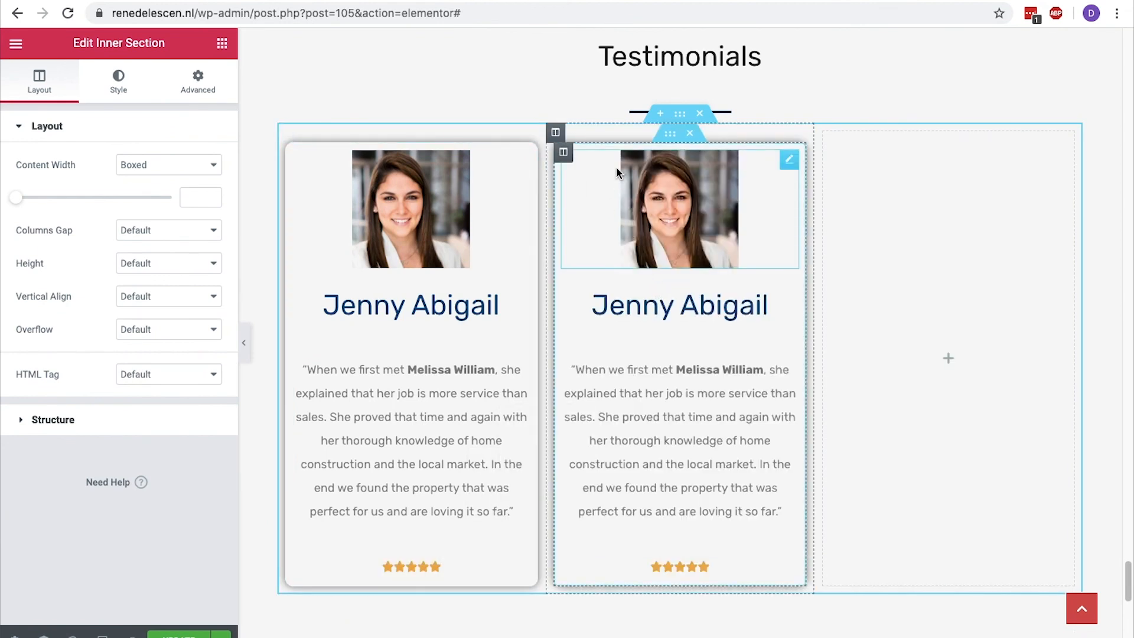
Duplicate the second column's testimonial inner section and move the copy into the empty third column.
{"action": "right_click", "coordinate": [666, 147]}
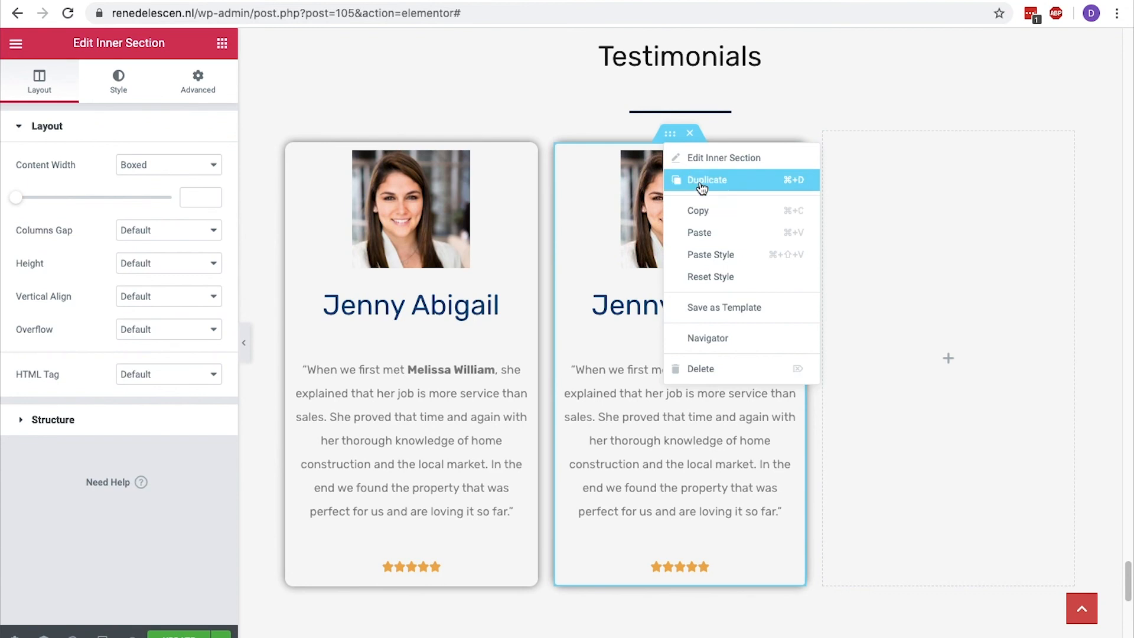
{"action": "left_click", "coordinate": [691, 179]}
{"action": "left_click_drag", "start_coordinate": [670, 577], "coordinate": [908, 164]}
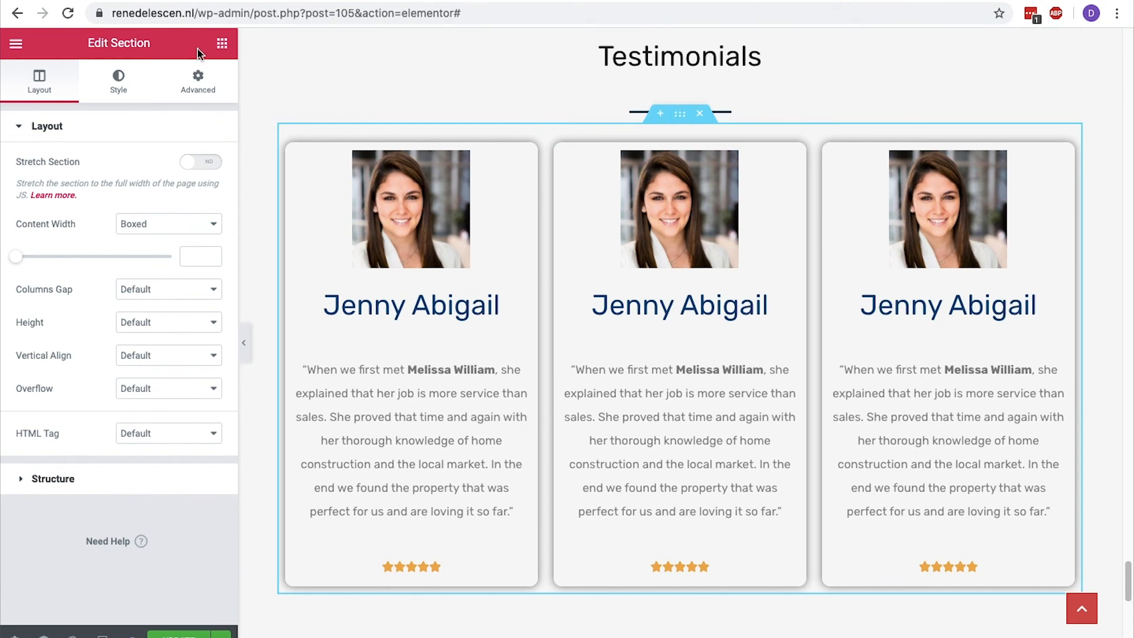
Set the CSS ID of the outer section holding the three testimonial cards to Testimonials.
{"action": "left_click", "coordinate": [207, 80]}
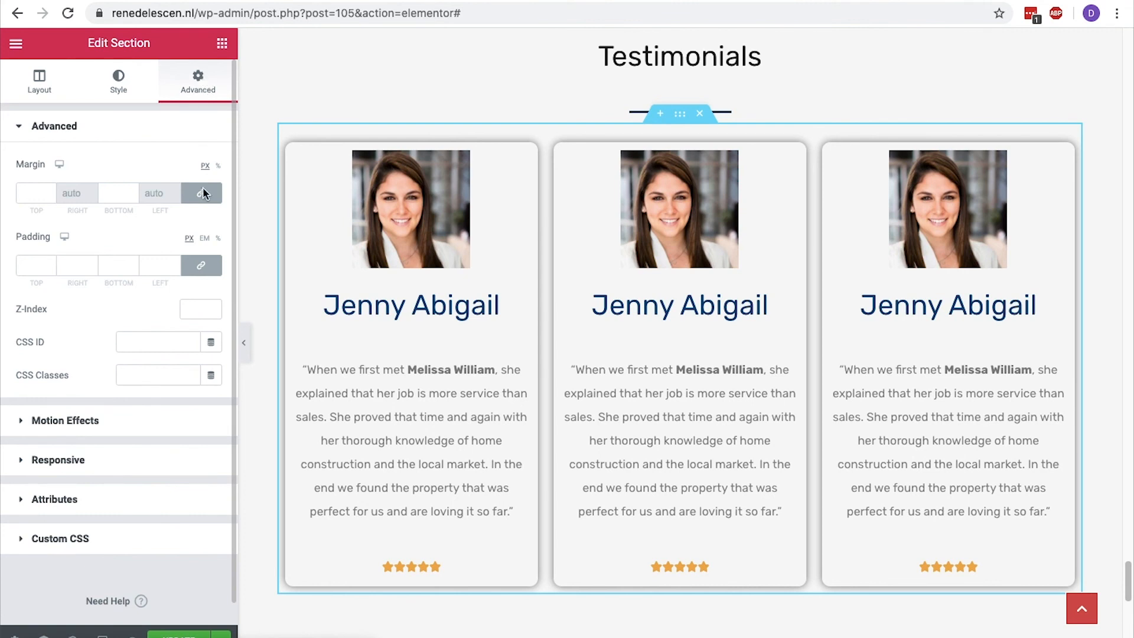
{"action": "left_click", "coordinate": [169, 343]}
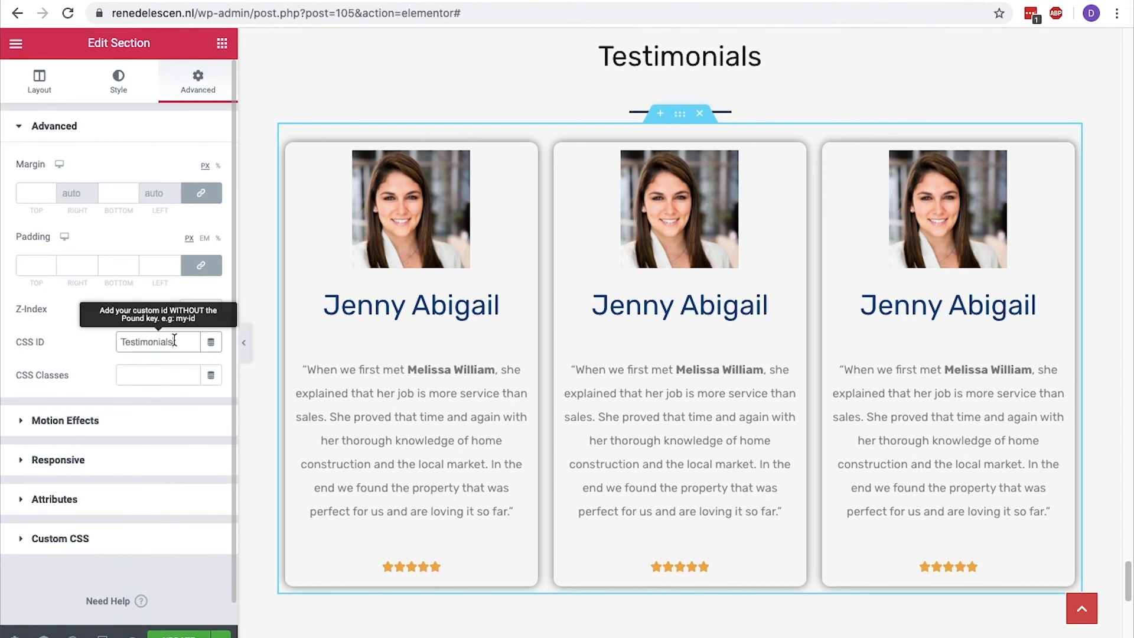
Update the homepage with the finished testimonials section and exit Elementor to the WordPress Pages list.
{"action": "left_click", "coordinate": [171, 635]}
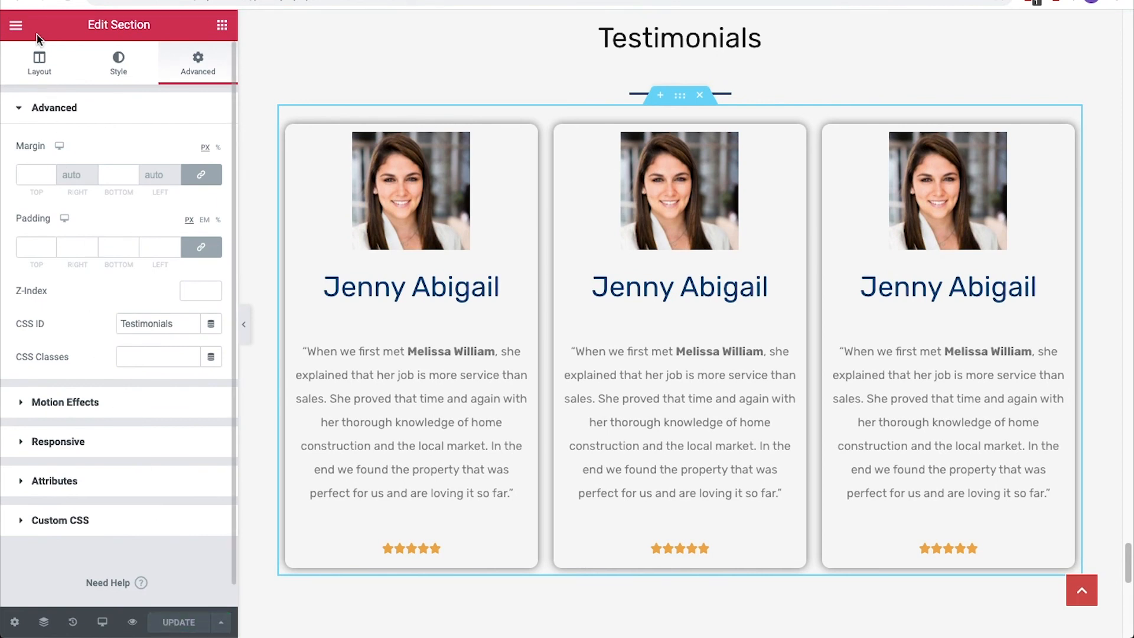
{"action": "left_click", "coordinate": [16, 25]}
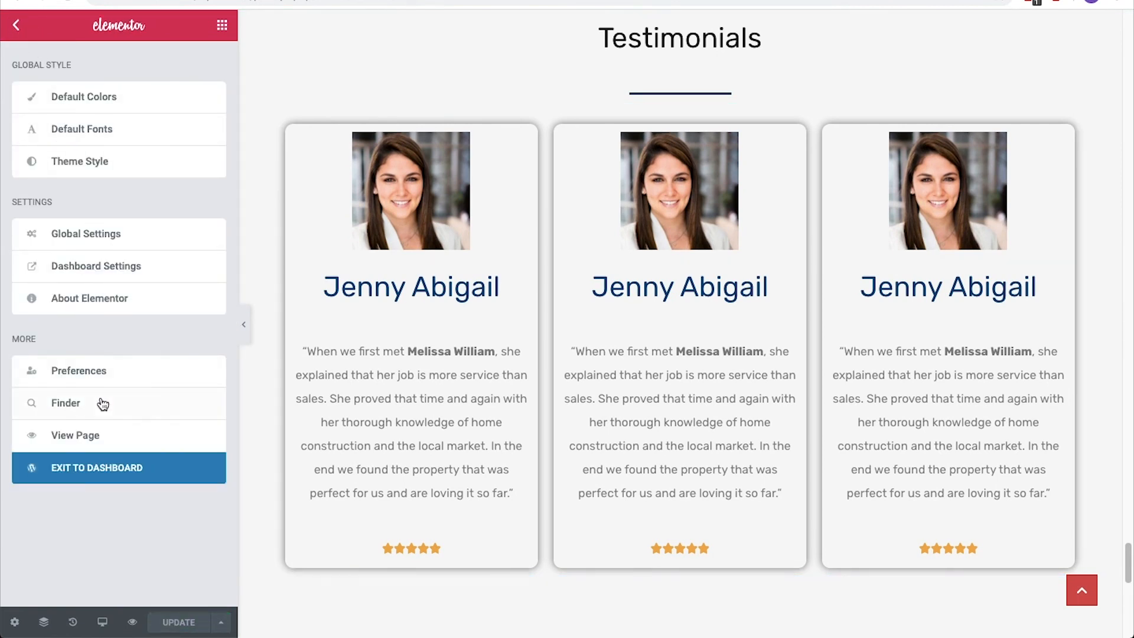
{"action": "left_click", "coordinate": [113, 467]}
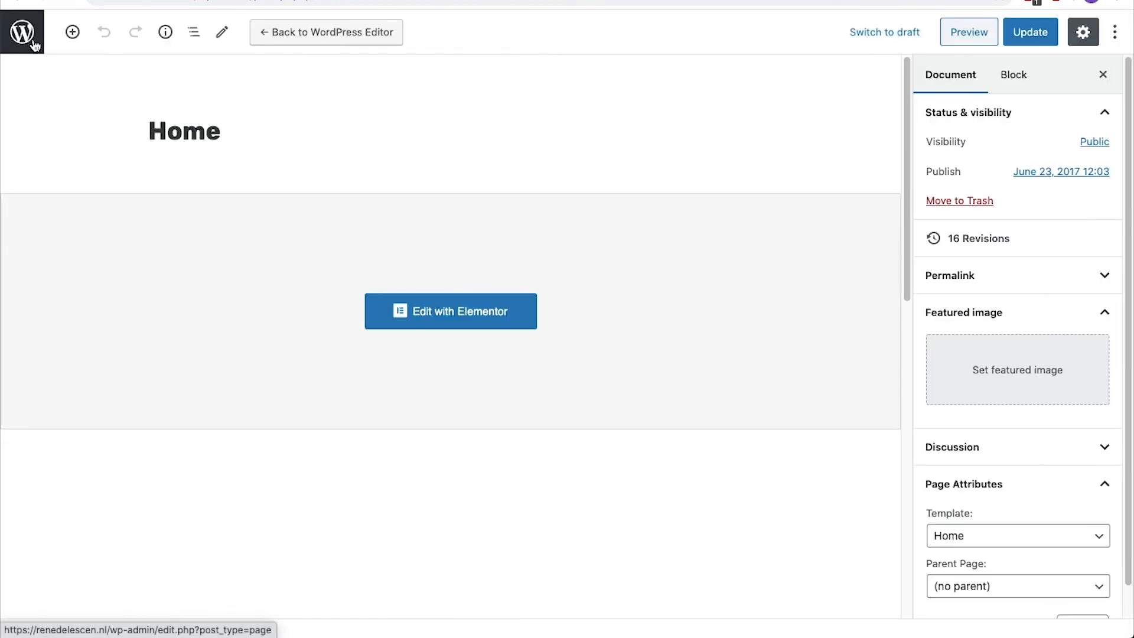
{"action": "left_click", "coordinate": [35, 45]}
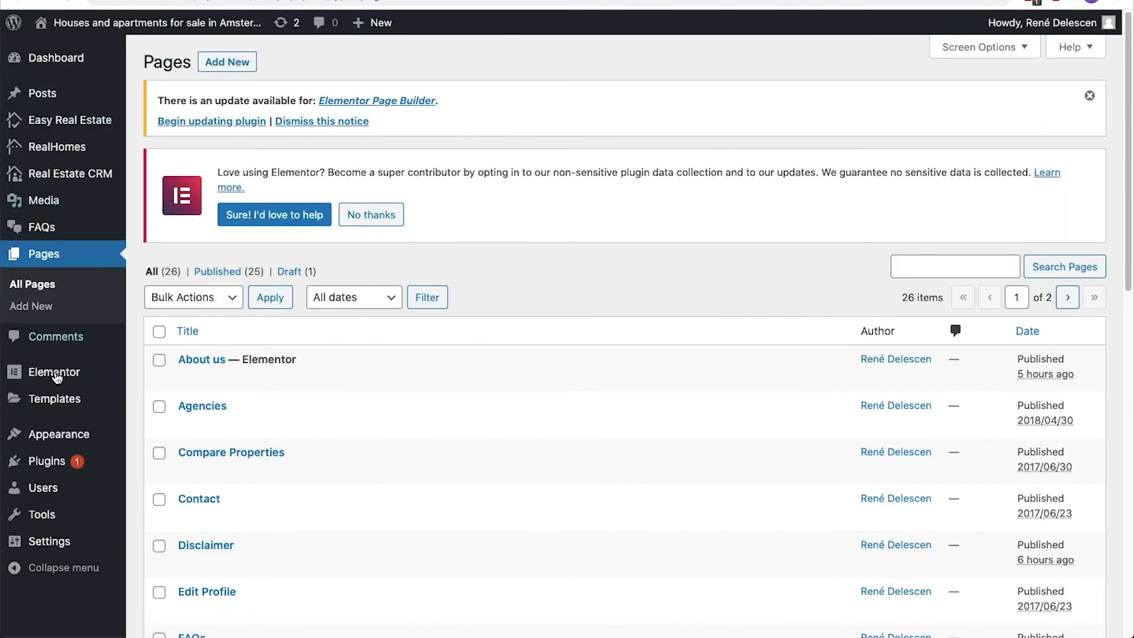
Add a custom link to the site's Main Menu with the URL #testimonials and the link text Testimonials.
{"action": "mouse_move", "coordinate": [95, 442]}
{"action": "left_click", "coordinate": [152, 502]}
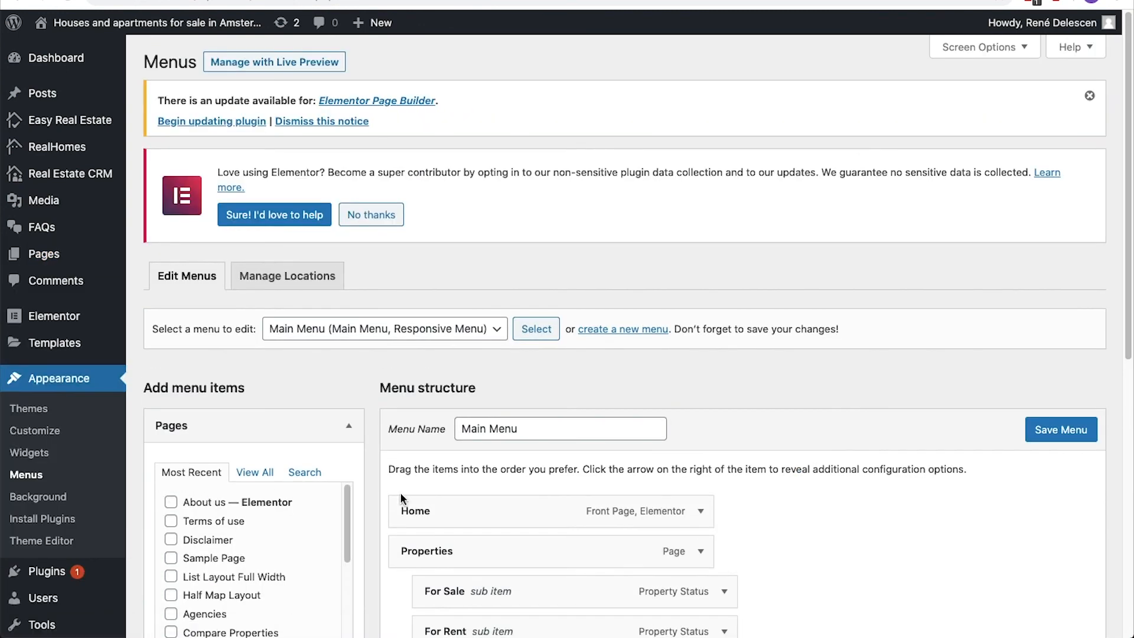
{"action": "scroll", "coordinate": [400, 492], "scroll_direction": "down", "scroll_amount": 5}
{"action": "left_click", "coordinate": [355, 407]}
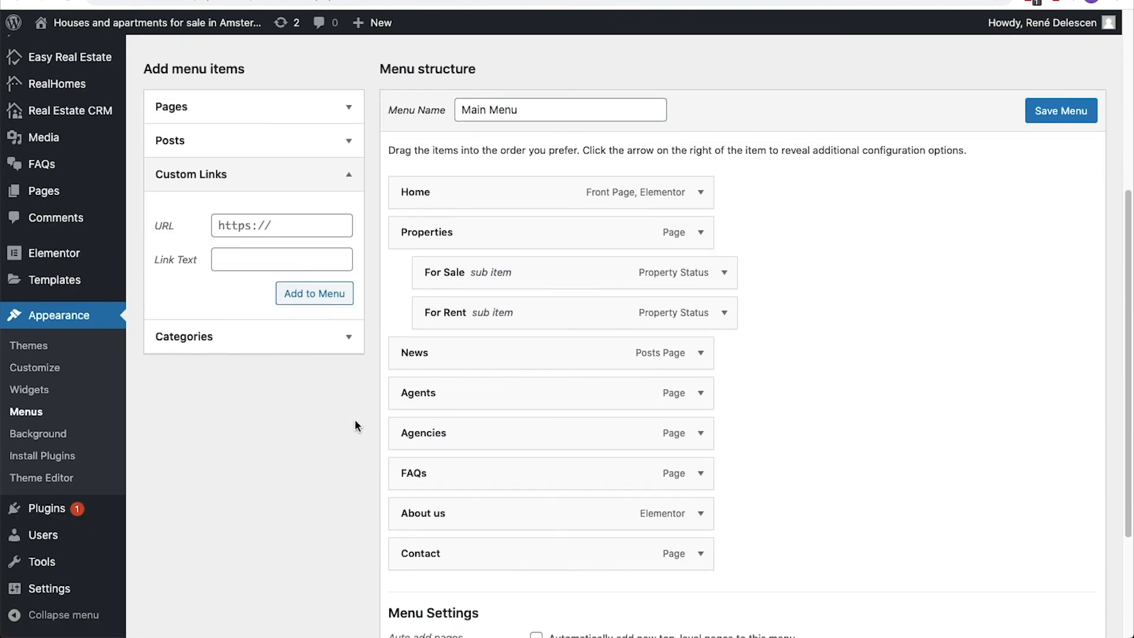
{"action": "triple_click", "coordinate": [310, 234]}
{"action": "type", "text": "#testimonials"}
{"action": "left_click", "coordinate": [306, 248]}
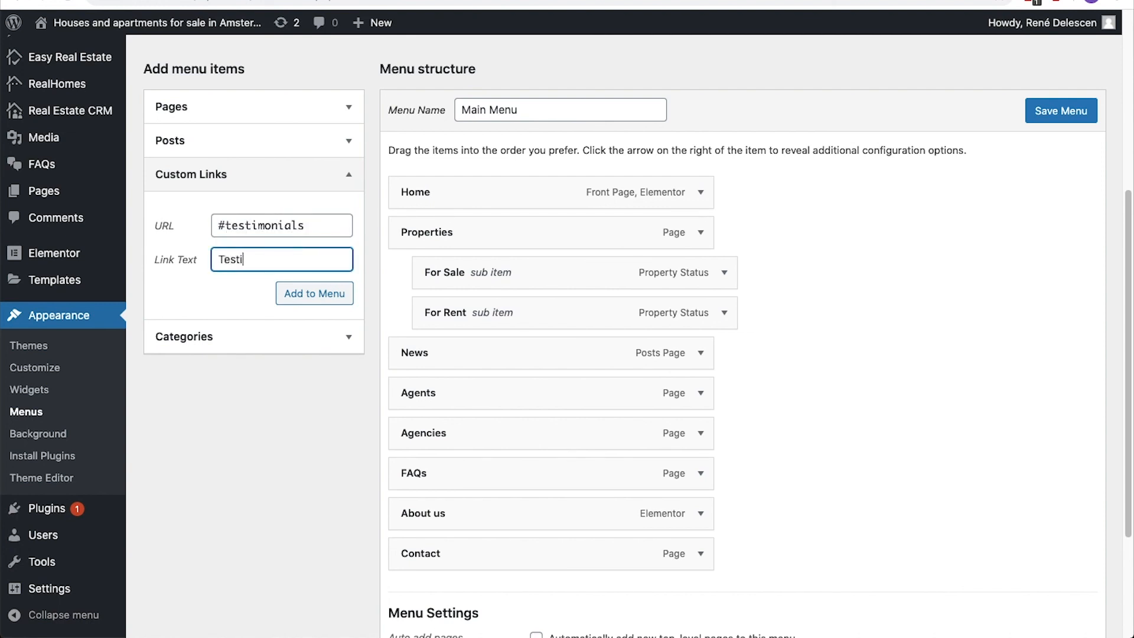
{"action": "left_click", "coordinate": [311, 293]}
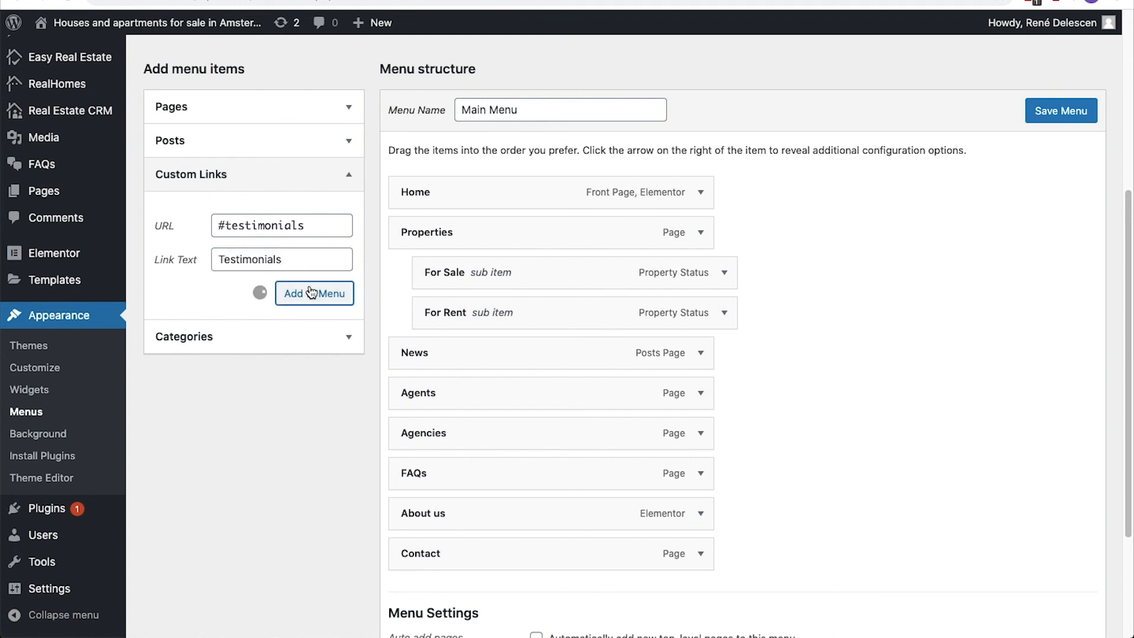
Move the Testimonials item directly above Contact, remove the FAQs item, and save the Main Menu.
{"action": "scroll", "coordinate": [372, 290], "scroll_direction": "down", "scroll_amount": 3}
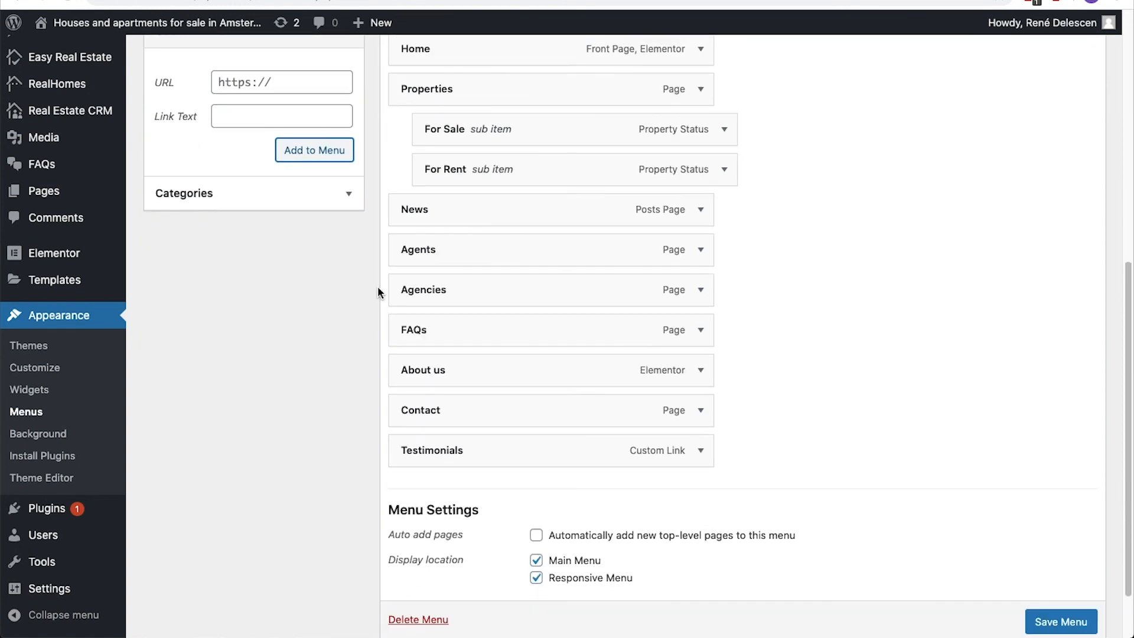
{"action": "left_click_drag", "start_coordinate": [414, 450], "coordinate": [420, 407]}
{"action": "left_click", "coordinate": [700, 330]}
{"action": "left_click", "coordinate": [430, 471]}
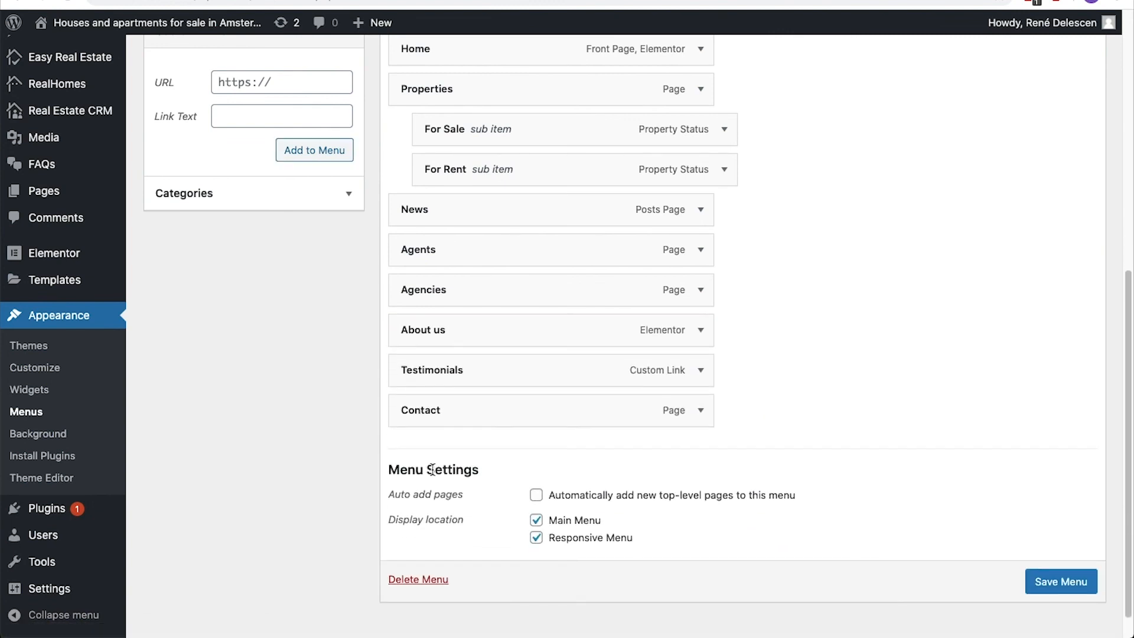
{"action": "left_click", "coordinate": [1085, 584]}
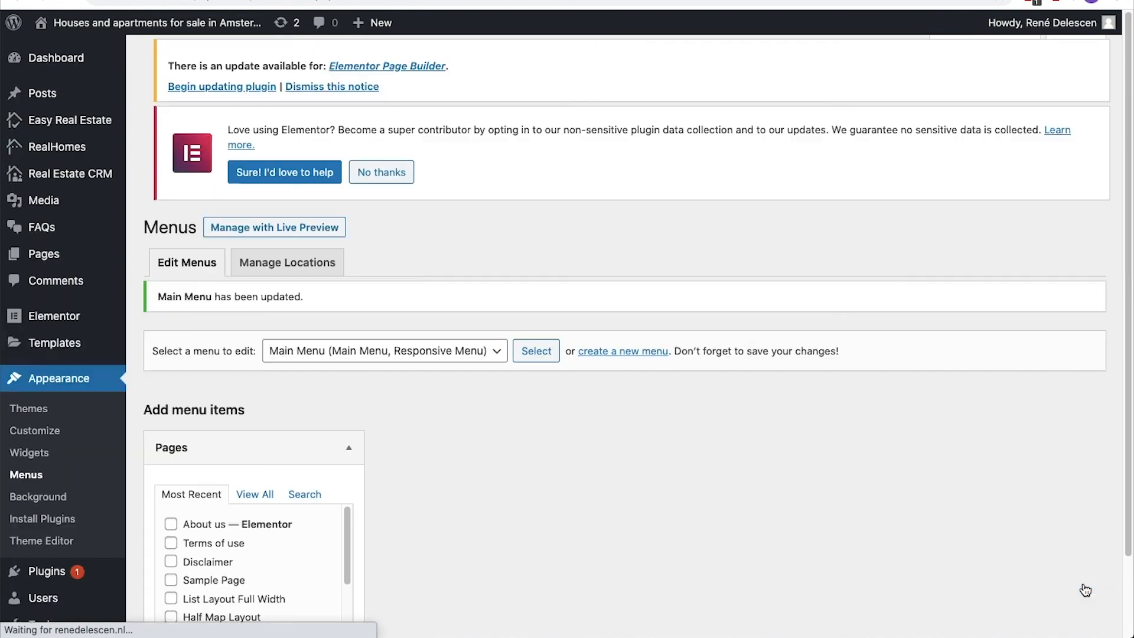